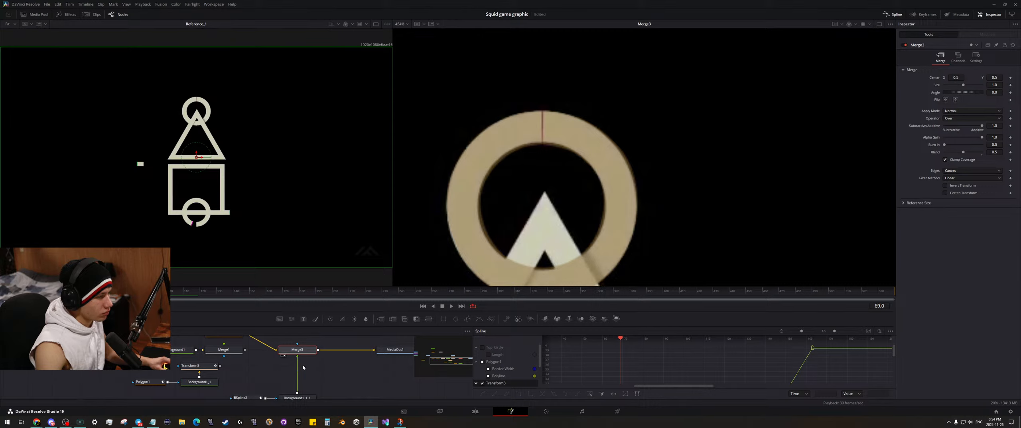
# - Preview the shape animation against the reference from frame 66, with the BSpline2 circle outline selected
pyautogui.click(226, 367)
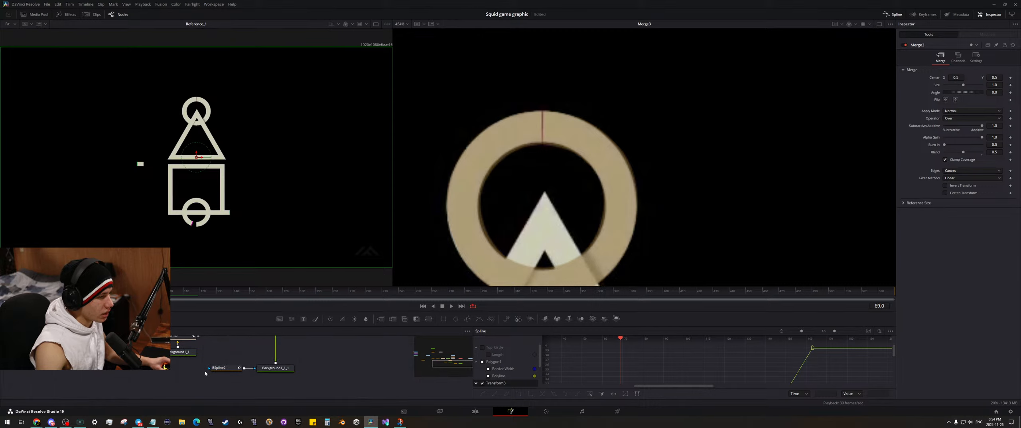
pyautogui.press('Left')
pyautogui.press('Left')
pyautogui.press('Left')
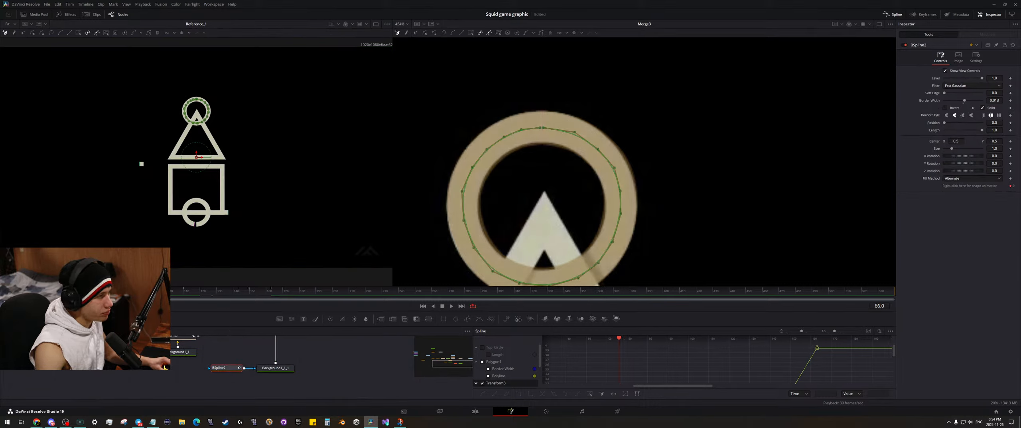
pyautogui.scroll(-8, 554, 143)
pyautogui.moveTo(307, 358); pyautogui.dragTo(300, 378)
pyautogui.click(301, 377)
pyautogui.press('space')
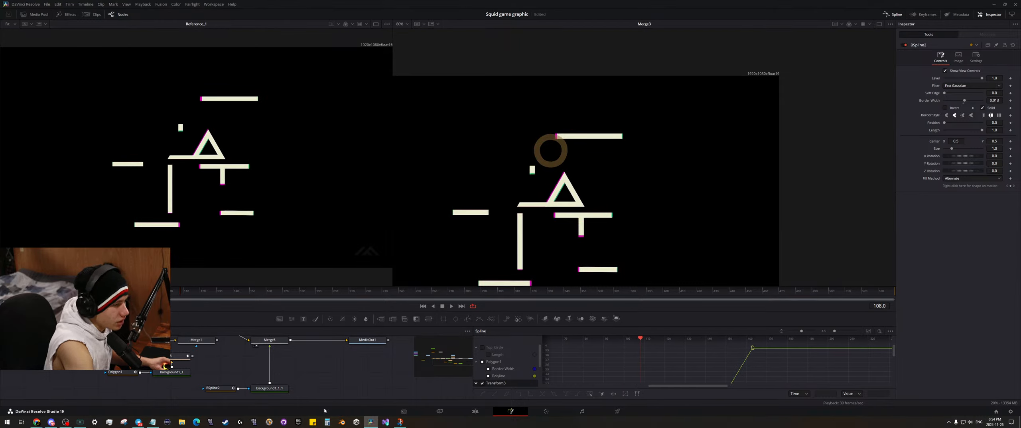
pyautogui.moveTo(275, 336); pyautogui.dragTo(110, 293)
# - Advance through BSpline2's shape keyframes to the complete circle-to-ring path, and remove the shape animation there
pyautogui.click(200, 375)
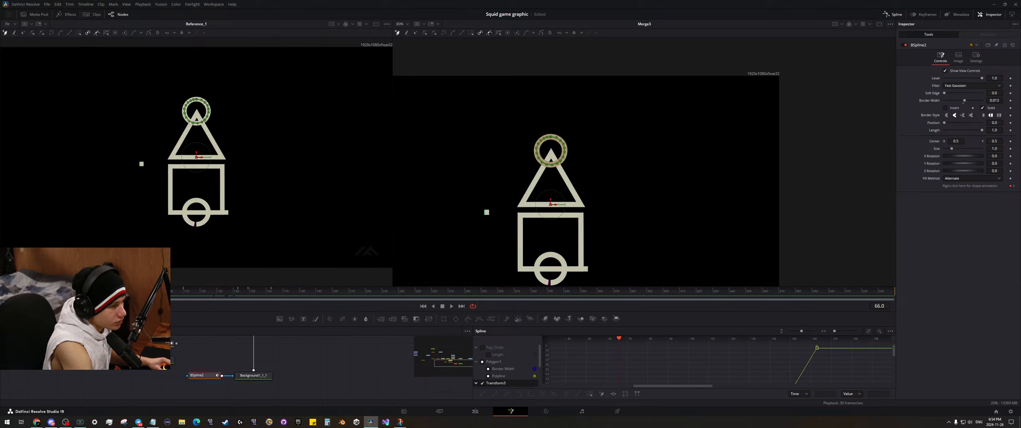
pyautogui.click(1011, 185)
pyautogui.click(1014, 186)
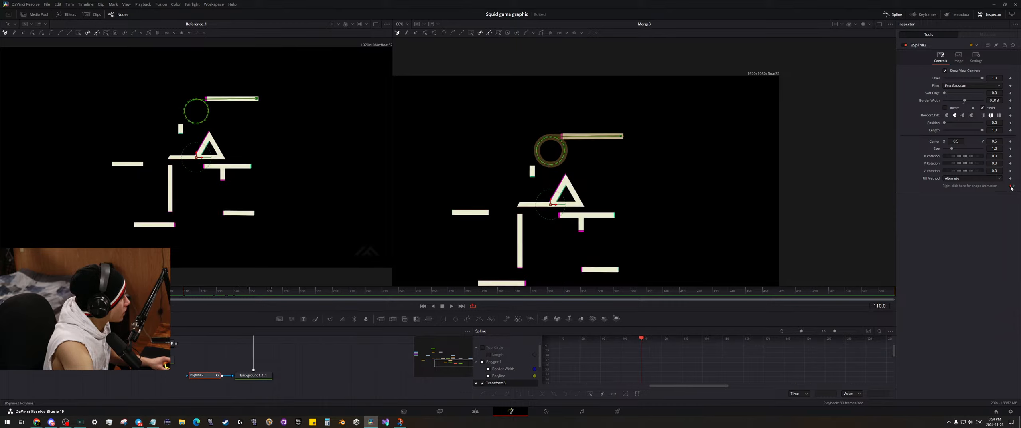
pyautogui.click(1014, 186)
pyautogui.click(1013, 187)
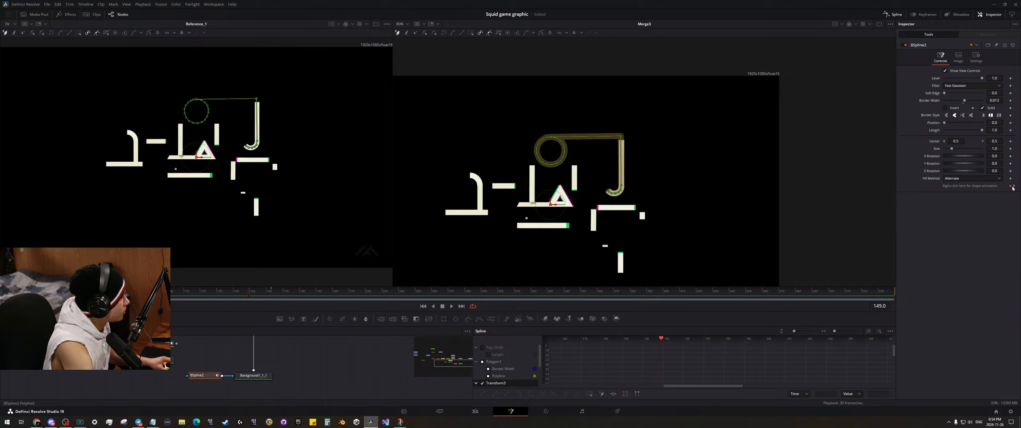
pyautogui.click(1013, 186)
pyautogui.click(1010, 186)
# - Go to frame 67 and shorten BSpline2's length to about 0.315, near a single loop of the large circle
pyautogui.moveTo(216, 294)
pyautogui.mouseDown()
pyautogui.moveTo(99, 294)
pyautogui.moveTo(114, 295)
pyautogui.mouseUp()
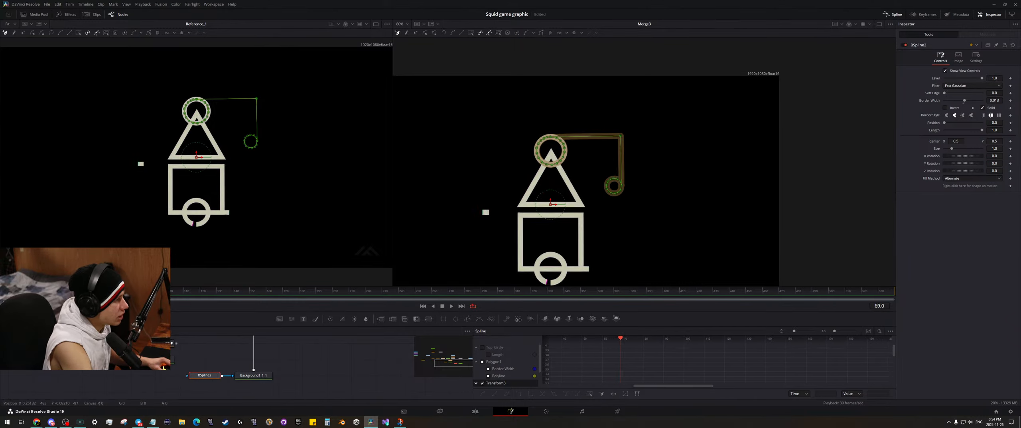
pyautogui.moveTo(302, 362); pyautogui.dragTo(339, 360)
pyautogui.moveTo(982, 130); pyautogui.dragTo(960, 131)
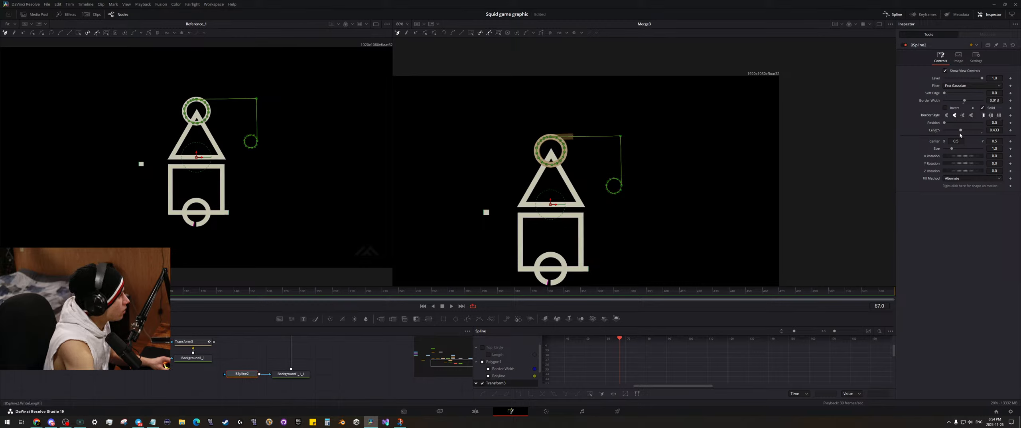
pyautogui.moveTo(960, 130); pyautogui.dragTo(957, 129)
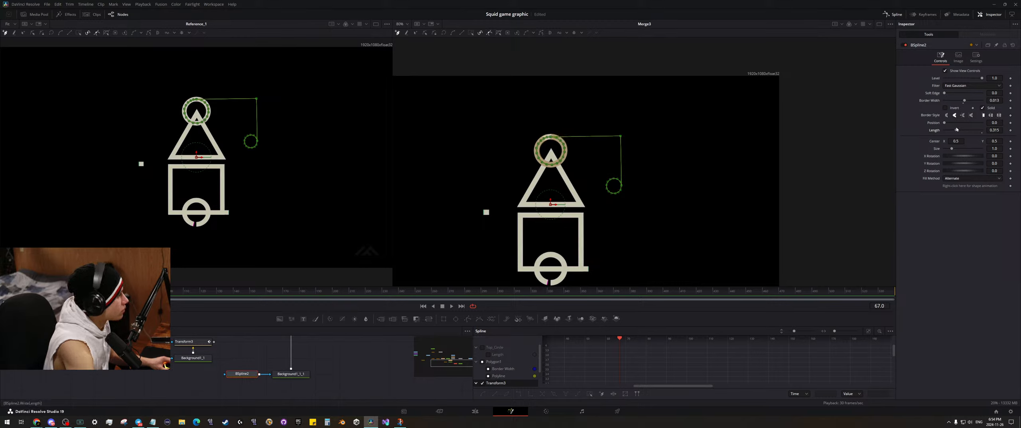
pyautogui.scroll(8, 514, 140)
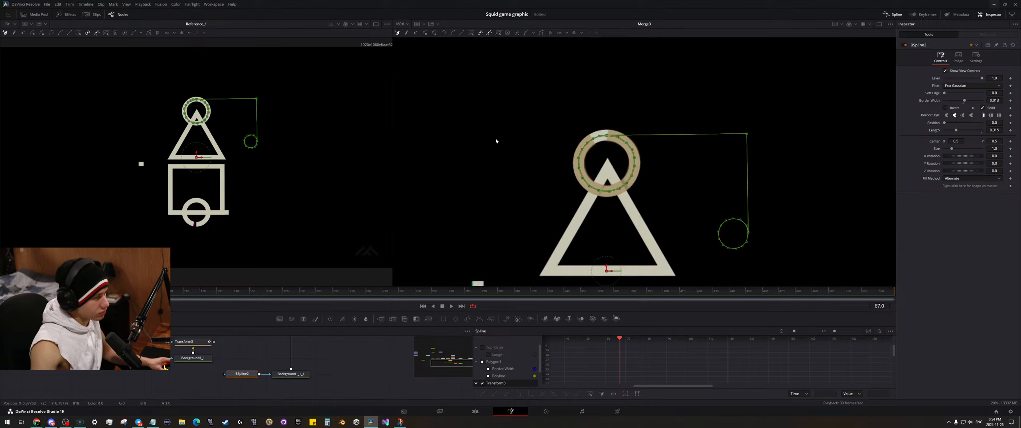
pyautogui.moveTo(724, 120); pyautogui.dragTo(638, 124)
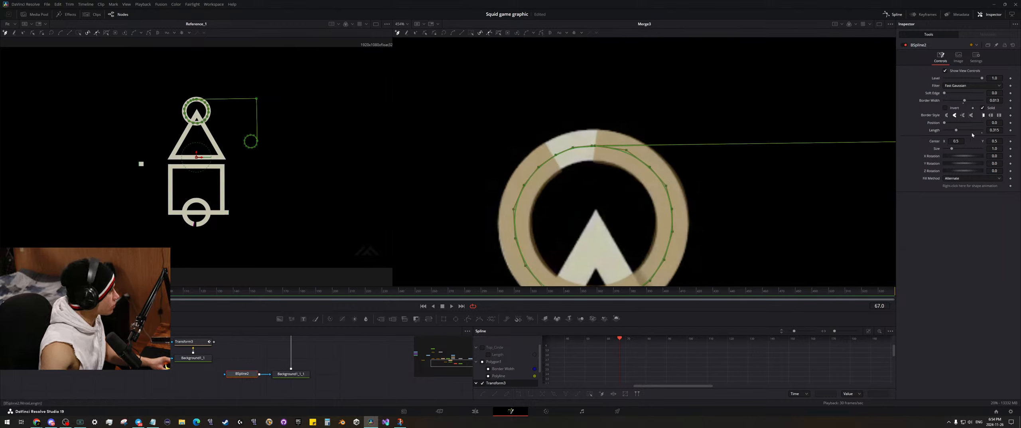
# - Fine-tune BSpline2's length to 0.349 so its border closes around the large circle, keeping the original cap style
pyautogui.moveTo(992, 131); pyautogui.dragTo(1003, 131)
pyautogui.click(999, 115)
pyautogui.moveTo(991, 130); pyautogui.dragTo(992, 130)
pyautogui.click(983, 115)
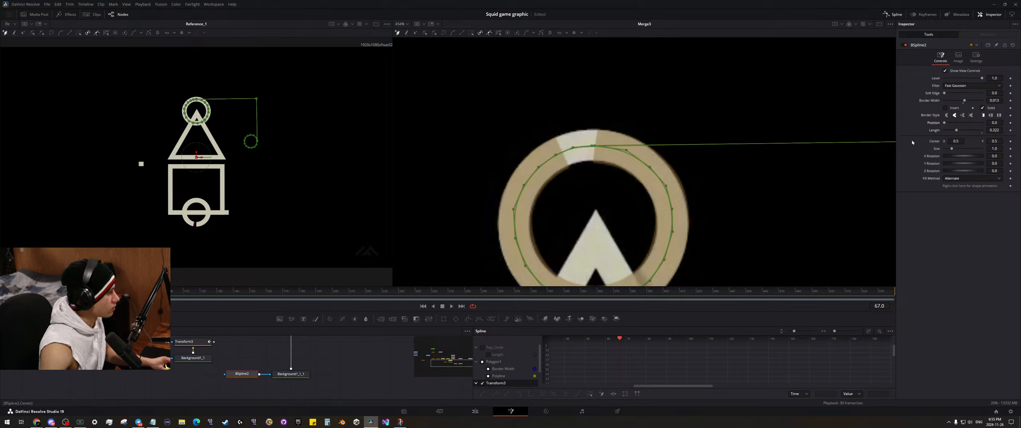
pyautogui.scroll(2, 594, 141)
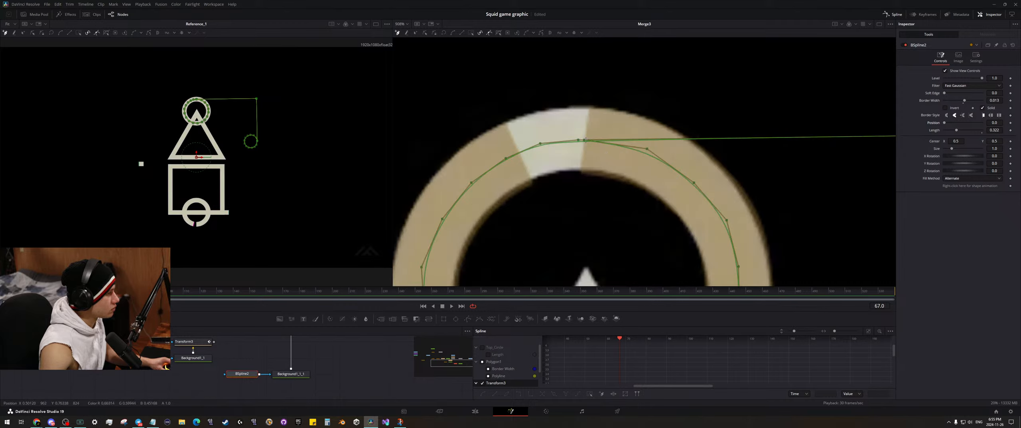
pyautogui.moveTo(985, 132); pyautogui.dragTo(998, 131)
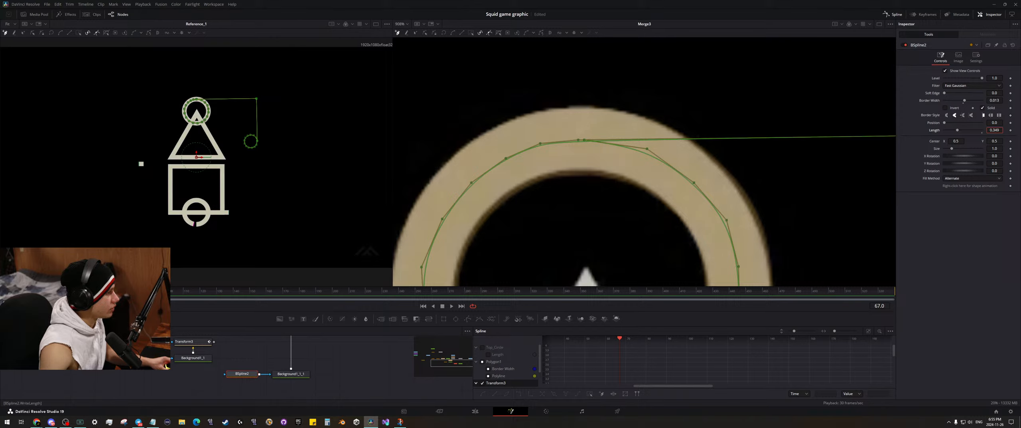
pyautogui.scroll(-4, 426, 255)
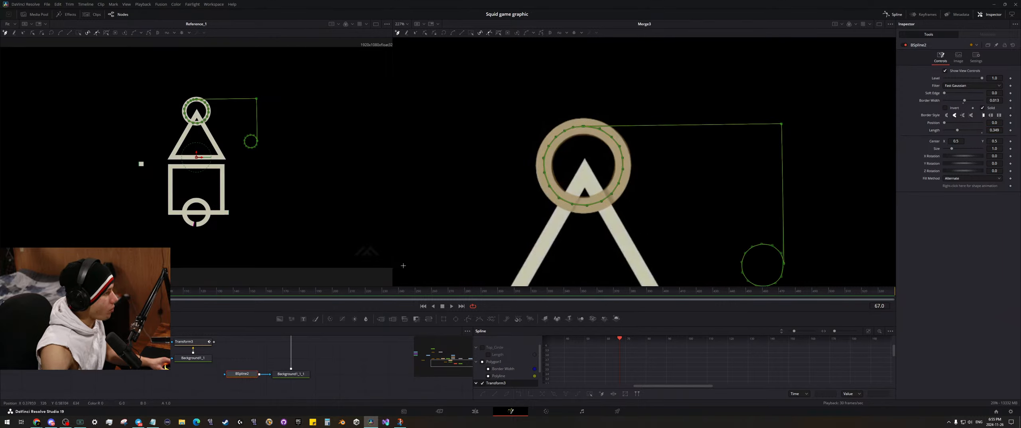
# - Add keyframes for BSpline2's position and length at frame 67, and save the project
pyautogui.press('space')
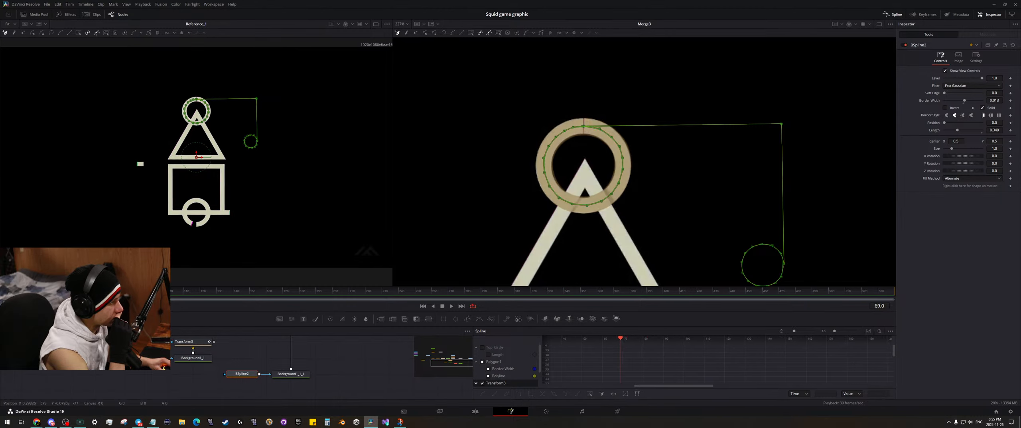
pyautogui.press('Left')
pyautogui.press('Left')
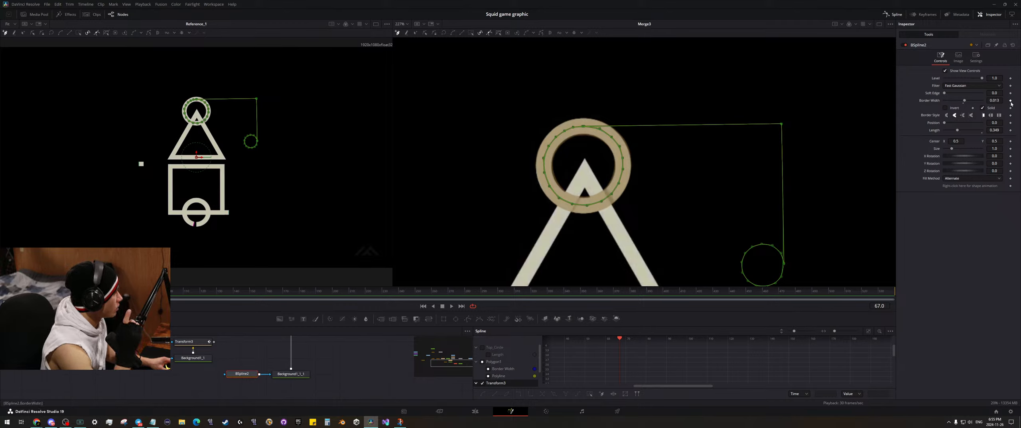
pyautogui.click(1010, 123)
pyautogui.click(1010, 130)
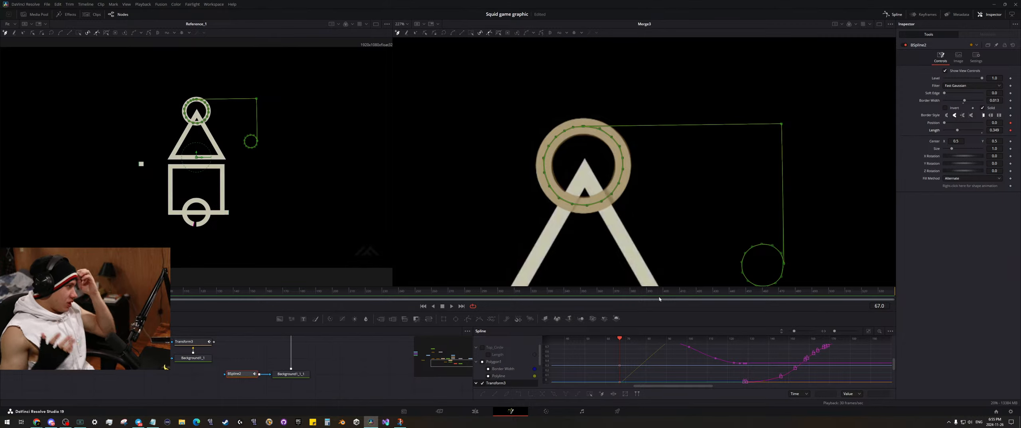
pyautogui.hotkey('ctrl', 's')
# - At frame 199, set BSpline2's position to 0.812 and length to 0.330 to place the border on the small ring
pyautogui.press('space')
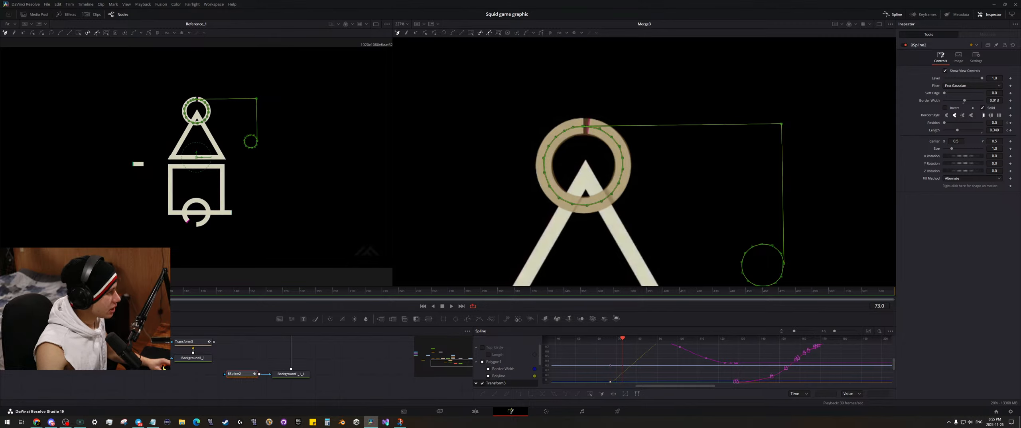
pyautogui.press('space')
pyautogui.click(183, 293)
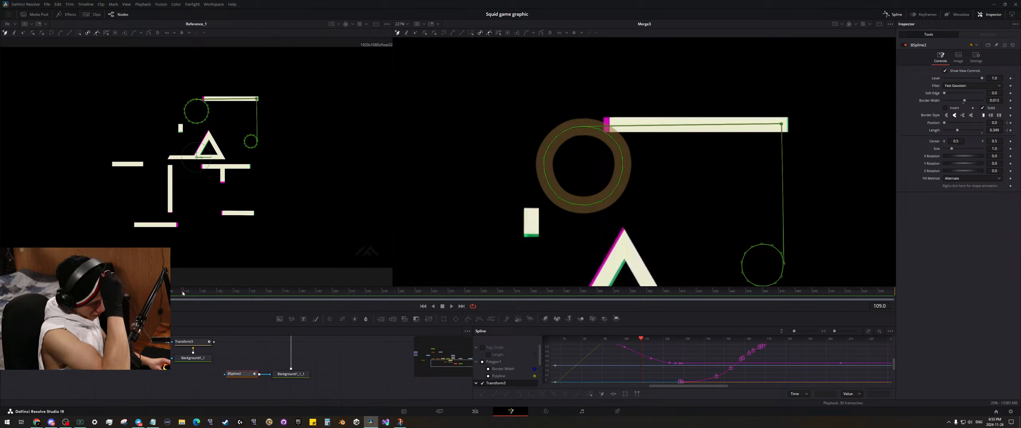
pyautogui.moveTo(175, 299); pyautogui.dragTo(275, 292)
pyautogui.moveTo(289, 290); pyautogui.dragTo(331, 284)
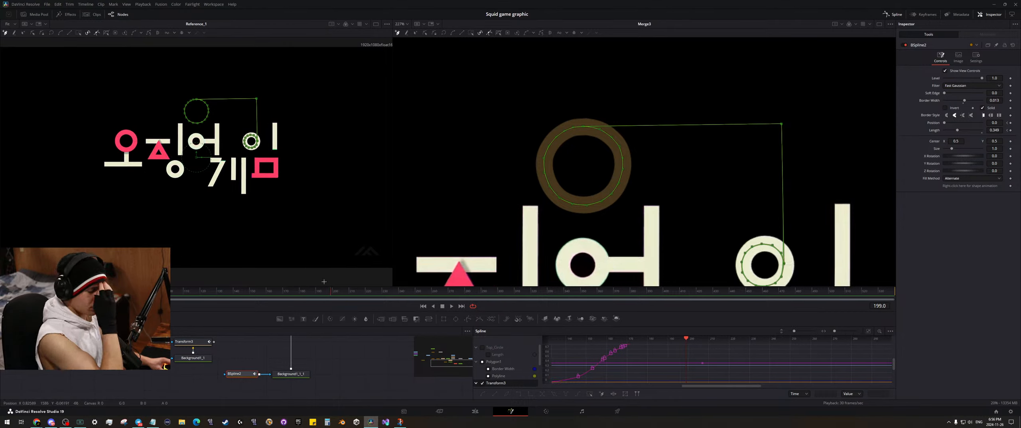
pyautogui.moveTo(944, 123); pyautogui.dragTo(1016, 122)
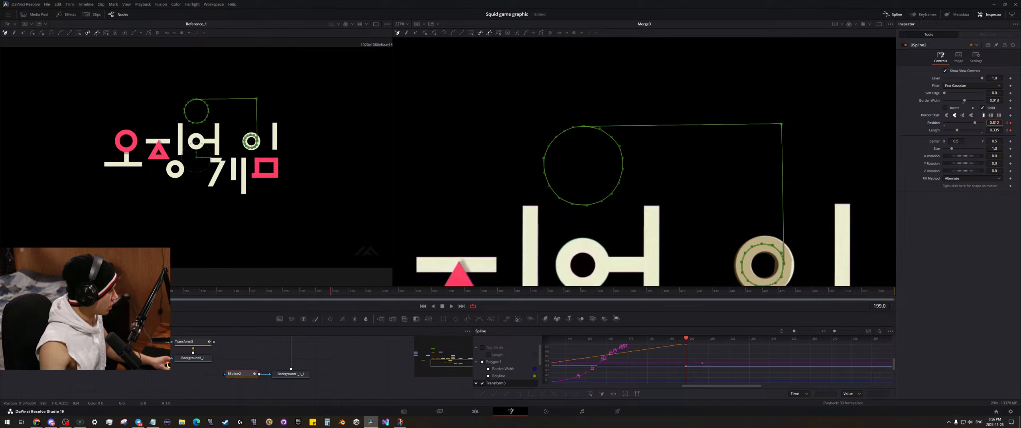
# - Examine how the path joins the small ring at frame 199, selecting the point where the vertical line meets it
pyautogui.moveTo(771, 202); pyautogui.dragTo(762, 148)
pyautogui.scroll(3, 762, 149)
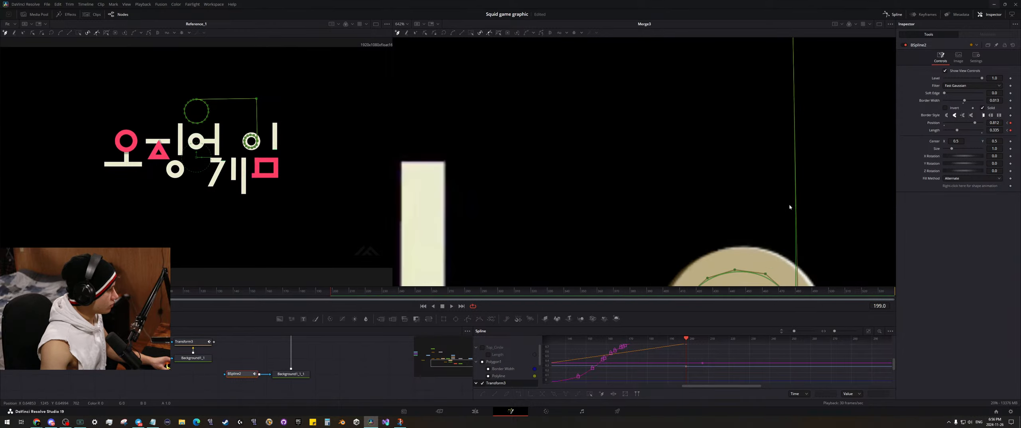
pyautogui.moveTo(793, 226); pyautogui.dragTo(685, 69)
pyautogui.scroll(2, 723, 139)
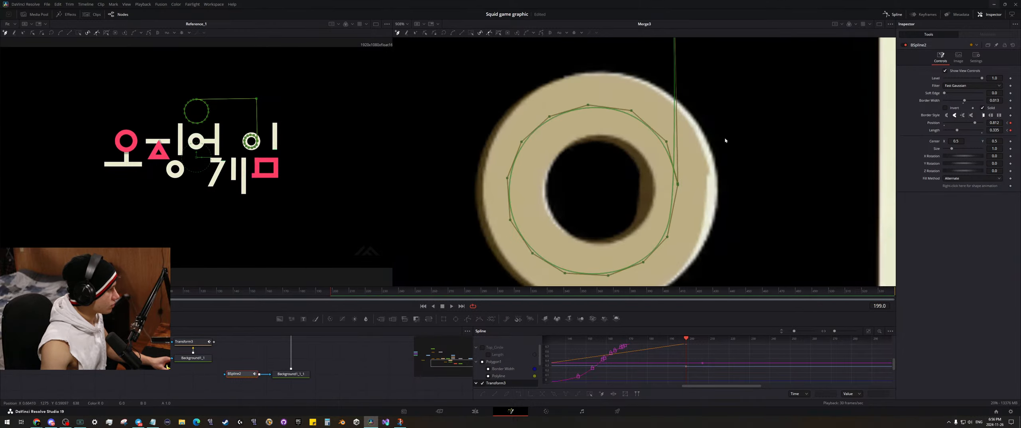
pyautogui.click(677, 185)
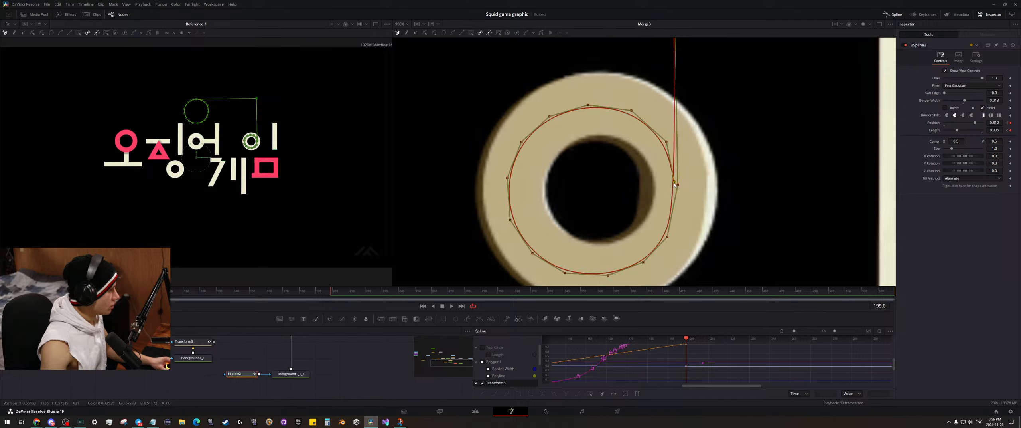
pyautogui.scroll(-5, 686, 173)
pyautogui.scroll(7, 674, 148)
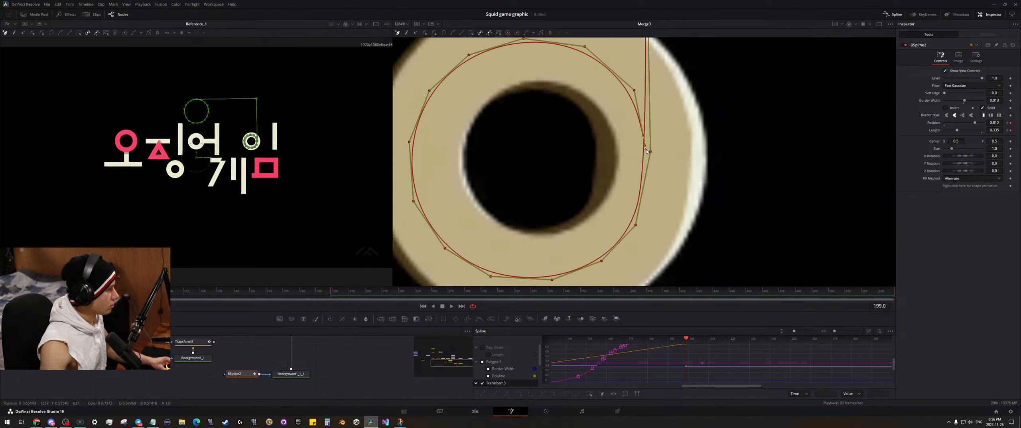
pyautogui.moveTo(647, 149)
pyautogui.mouseDown()
pyautogui.moveTo(660, 142)
pyautogui.moveTo(610, 79)
pyautogui.moveTo(536, 86)
pyautogui.moveTo(593, 173)
pyautogui.moveTo(638, 152)
pyautogui.moveTo(643, 178)
pyautogui.moveTo(647, 158)
pyautogui.mouseUp()
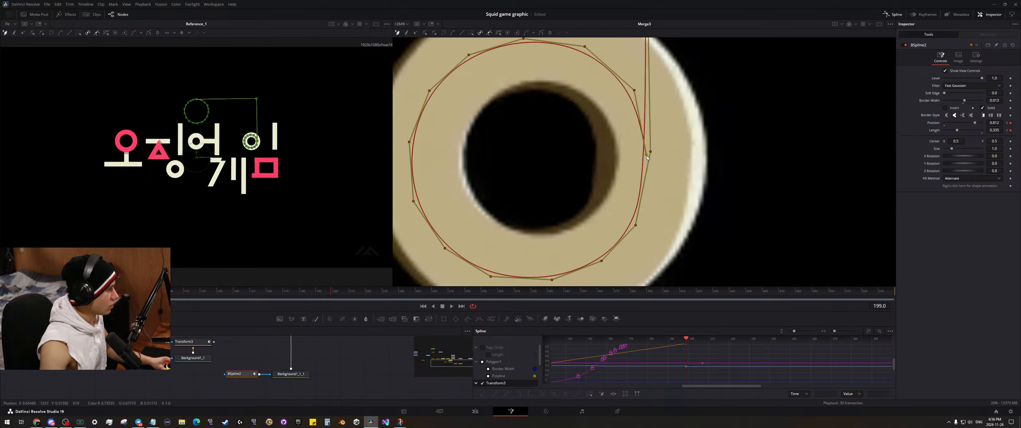
pyautogui.scroll(-2, 647, 157)
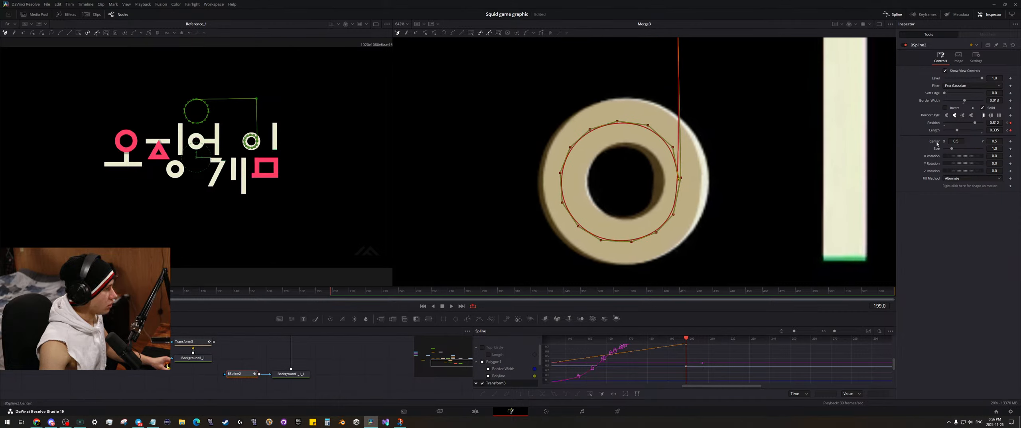
# - Reduce BSpline2's length at frame 199 to 0.187 for the small ring
pyautogui.moveTo(967, 131)
pyautogui.mouseDown()
pyautogui.moveTo(951, 130)
pyautogui.moveTo(1001, 128)
pyautogui.mouseUp()
pyautogui.scroll(-8, 654, 113)
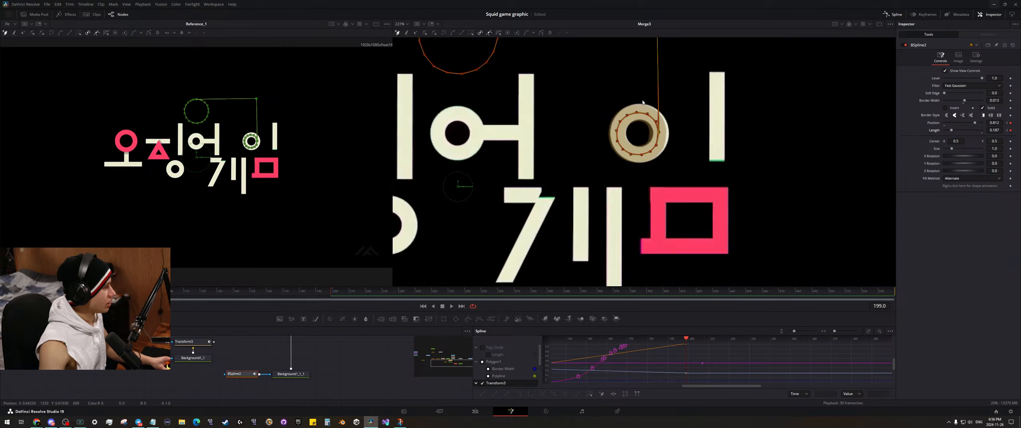
pyautogui.scroll(2, 656, 169)
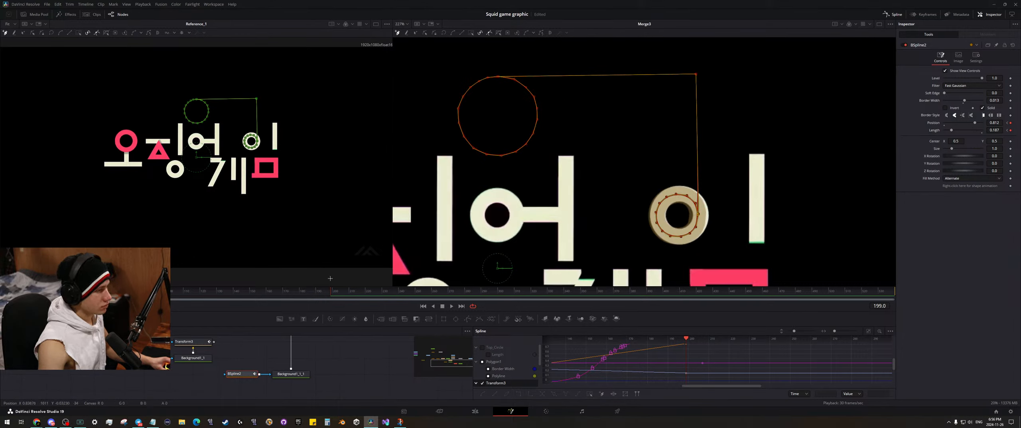
# - At frame 143, try different border join styles, including miter, on the path's corner
pyautogui.click(275, 292)
pyautogui.moveTo(275, 291); pyautogui.dragTo(239, 289)
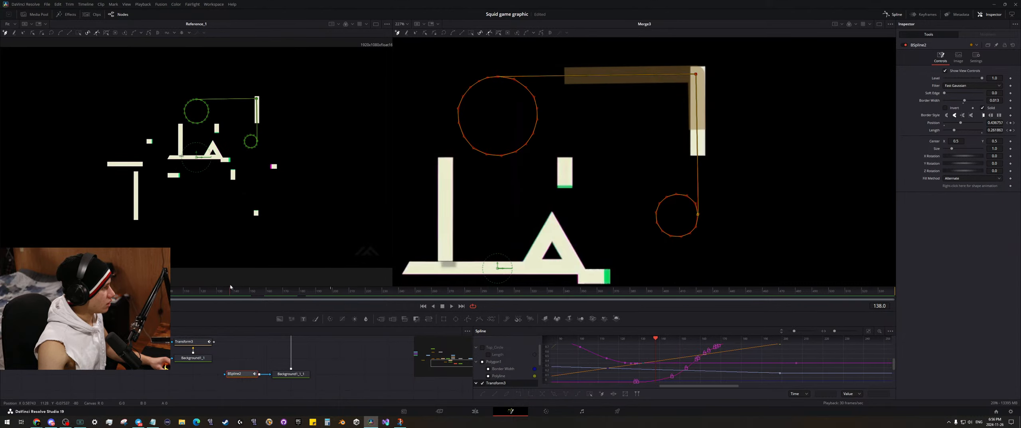
pyautogui.scroll(3, 701, 133)
pyautogui.moveTo(701, 133); pyautogui.dragTo(686, 248)
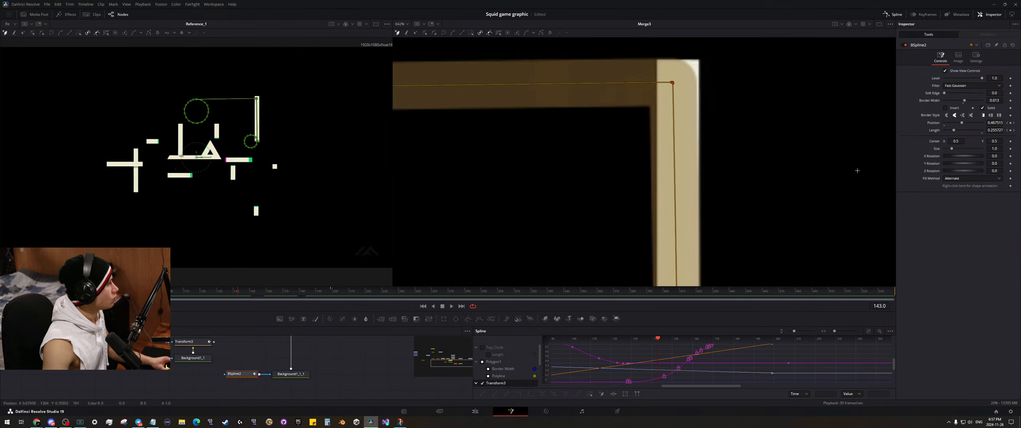
pyautogui.click(963, 115)
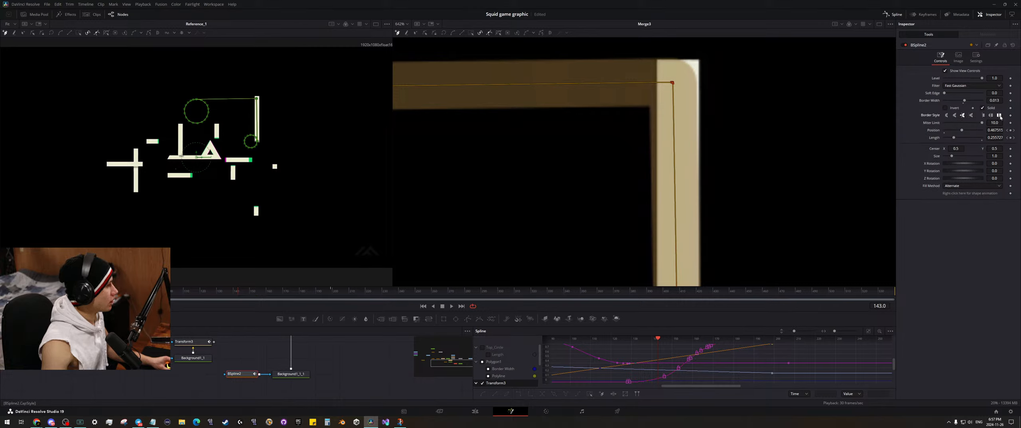
pyautogui.click(955, 116)
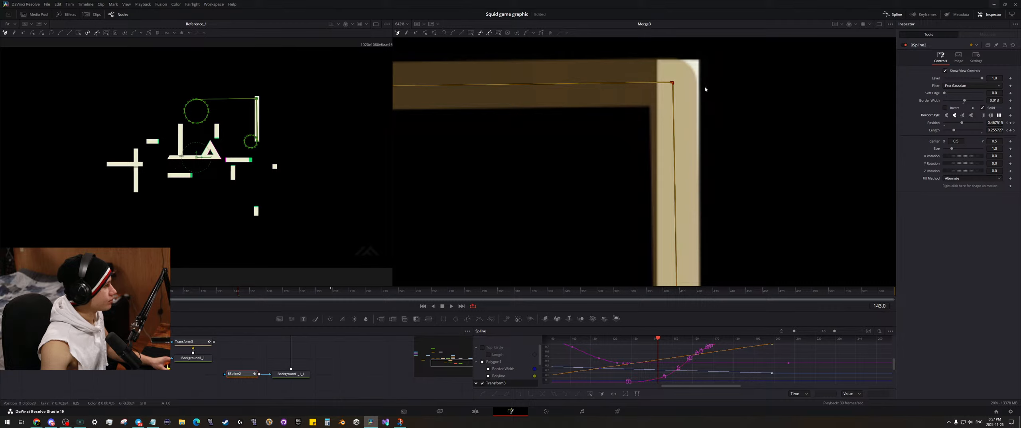
# - Examine the path's upper corner at frame 143, comparing the border's rounded join with the square corner of the reference
pyautogui.scroll(8, 660, 82)
pyautogui.moveTo(615, 174); pyautogui.dragTo(626, 180)
pyautogui.scroll(-15, 627, 181)
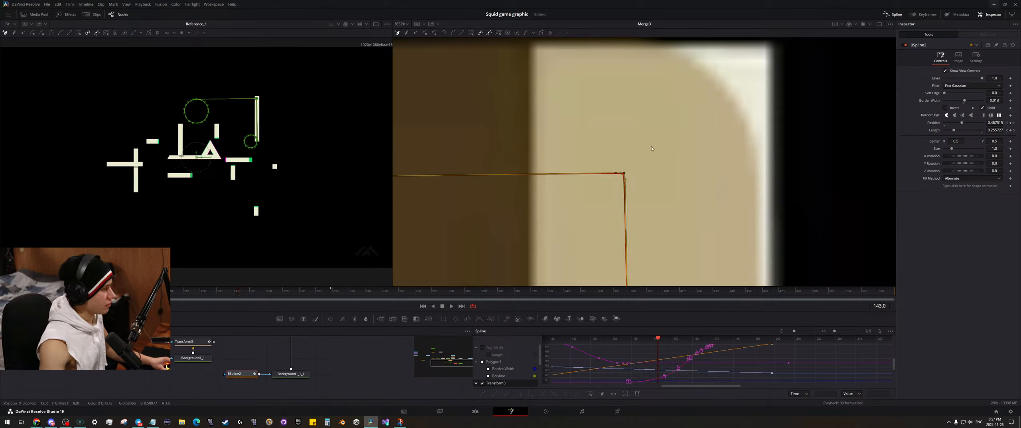
pyautogui.scroll(8, 642, 159)
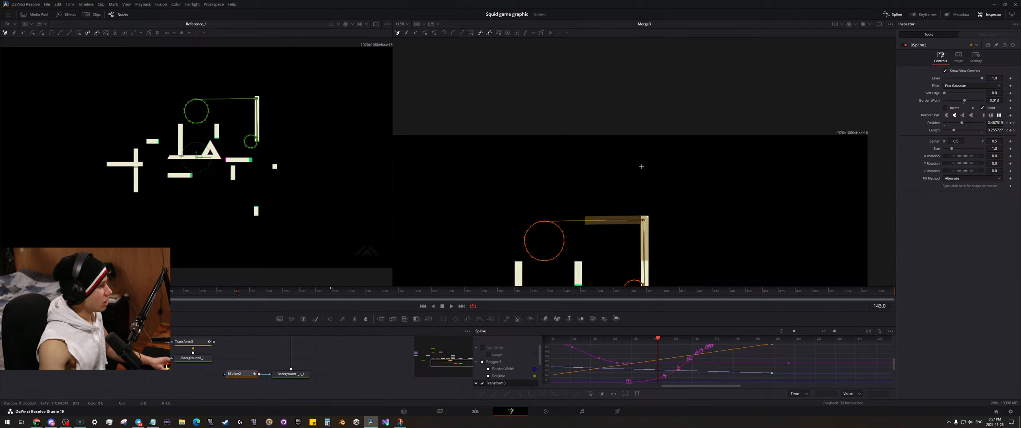
pyautogui.scroll(-3, 657, 110)
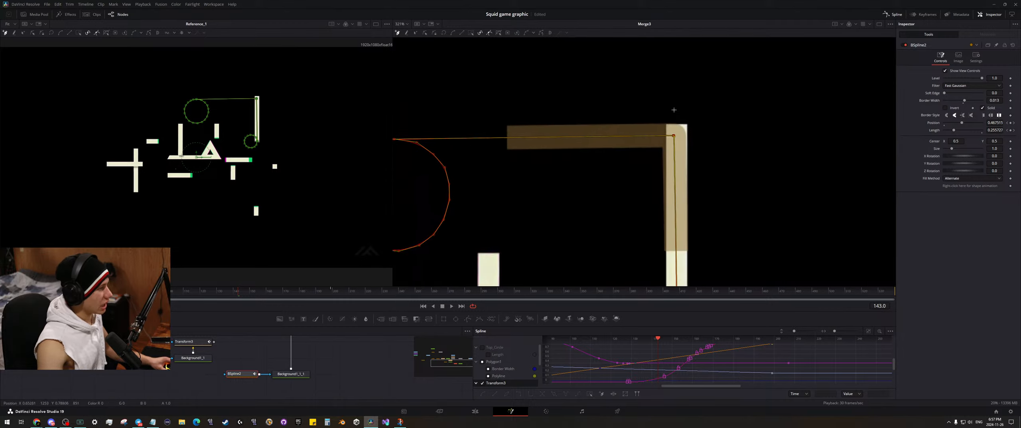
pyautogui.scroll(-1, 741, 109)
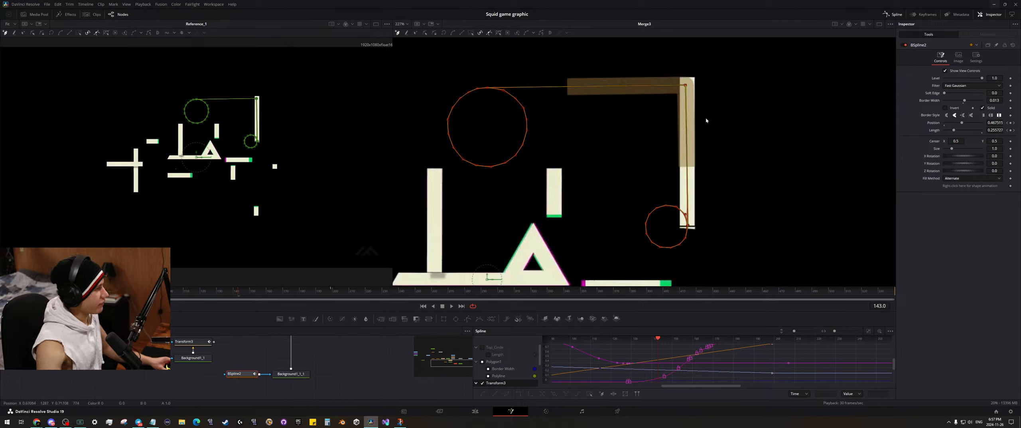
pyautogui.moveTo(733, 106); pyautogui.dragTo(697, 113)
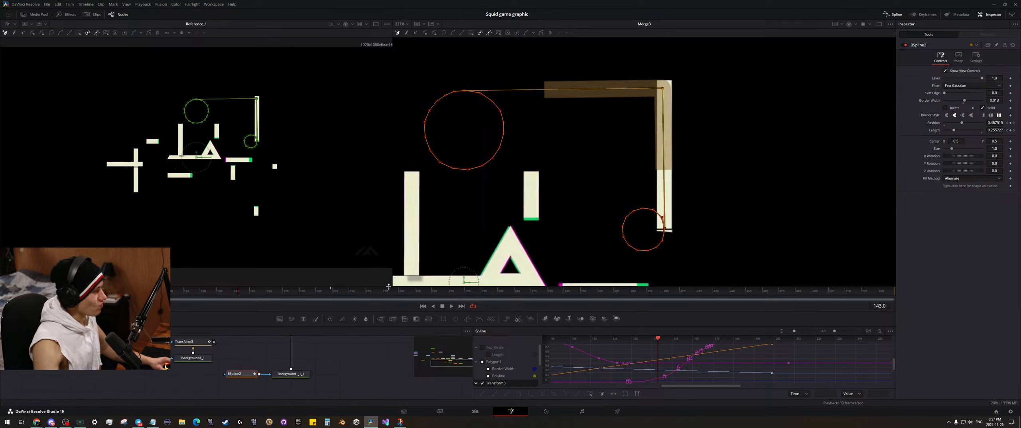
# - Play the border animation from frame 67 and check how it lands on the small ring
pyautogui.moveTo(230, 296); pyautogui.dragTo(111, 295)
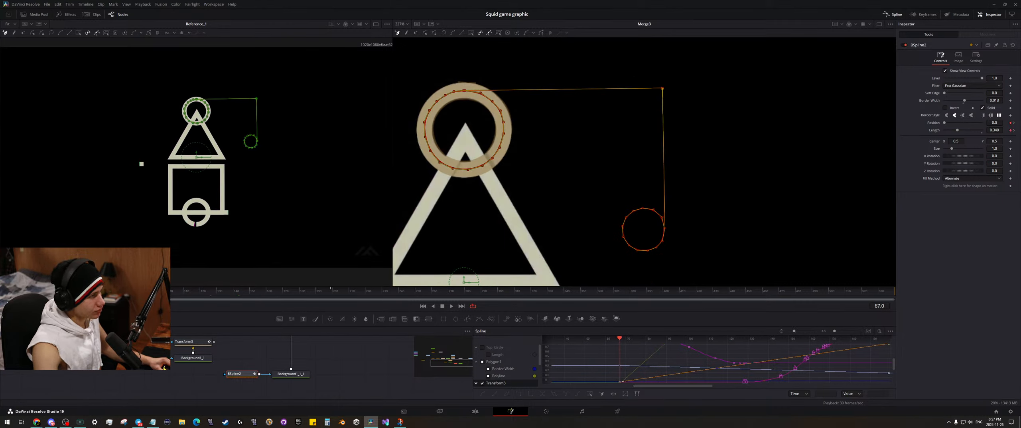
pyautogui.press('space')
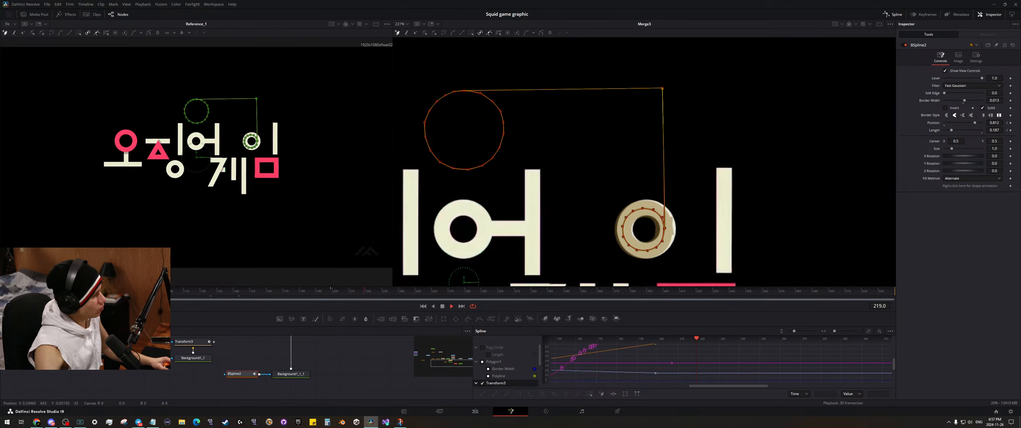
pyautogui.scroll(3, 684, 178)
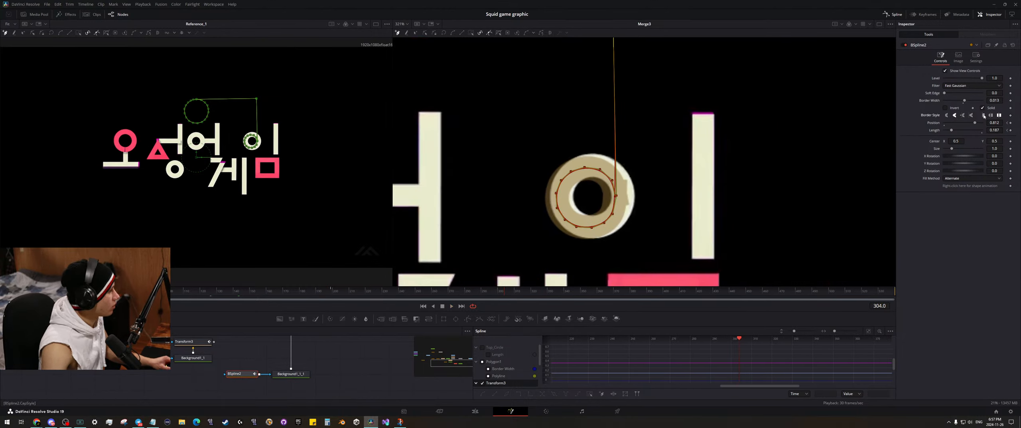
# - At frame 197, set BSpline2's position to about 0.819 and adjust its length to narrow the gap in the small ring
pyautogui.moveTo(226, 296); pyautogui.dragTo(328, 297)
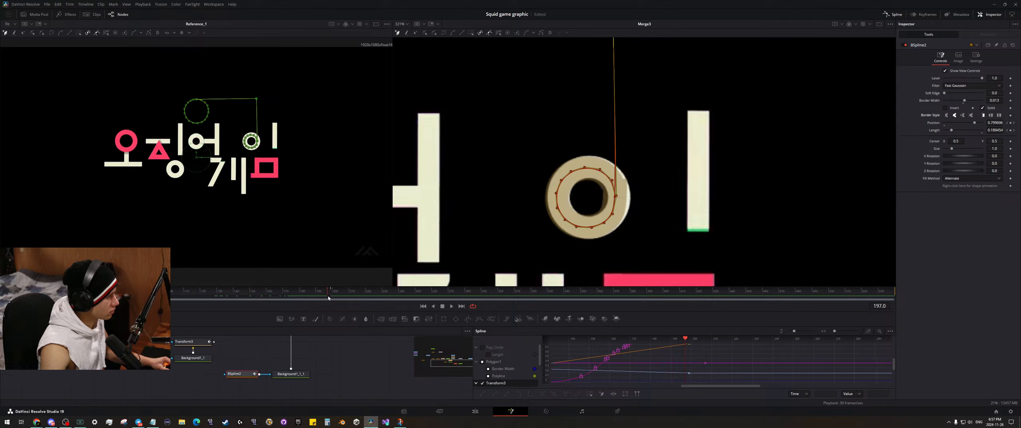
pyautogui.scroll(5, 662, 174)
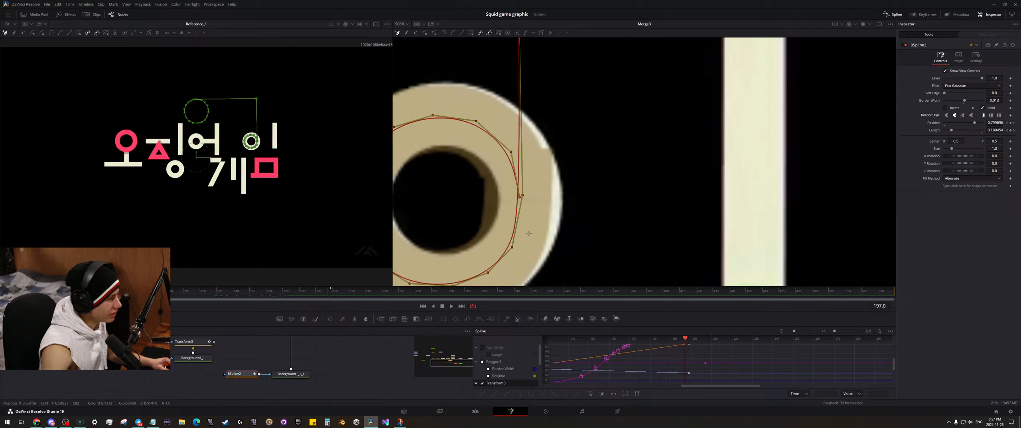
pyautogui.moveTo(999, 130)
pyautogui.mouseDown()
pyautogui.moveTo(986, 130)
pyautogui.moveTo(1008, 122)
pyautogui.mouseUp()
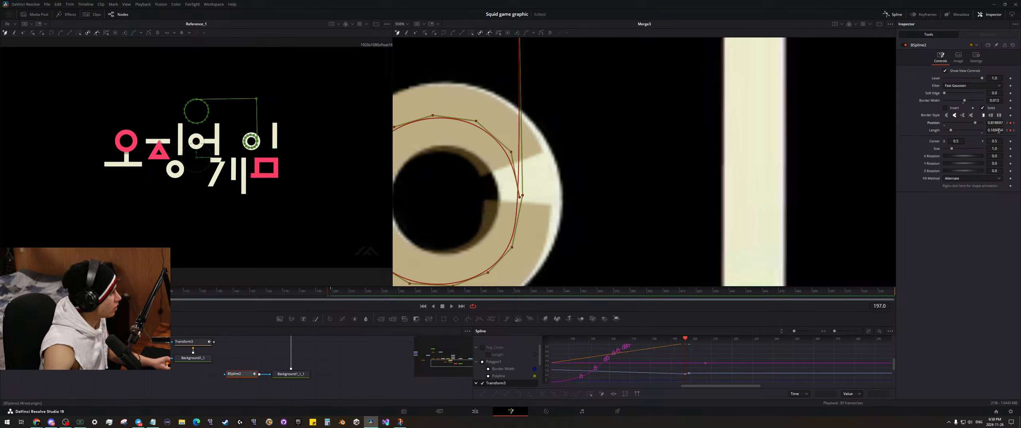
pyautogui.moveTo(996, 130); pyautogui.dragTo(1004, 130)
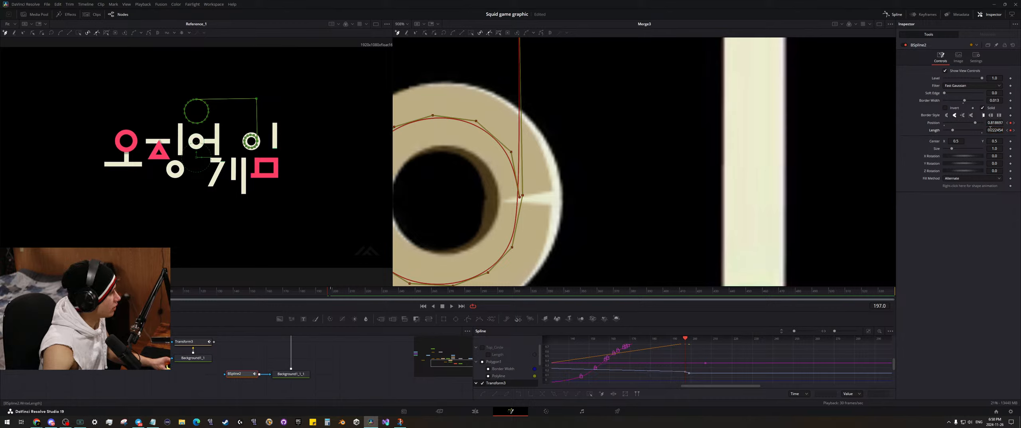
pyautogui.moveTo(995, 130)
pyautogui.mouseDown()
pyautogui.moveTo(983, 130)
pyautogui.moveTo(997, 130)
pyautogui.mouseUp()
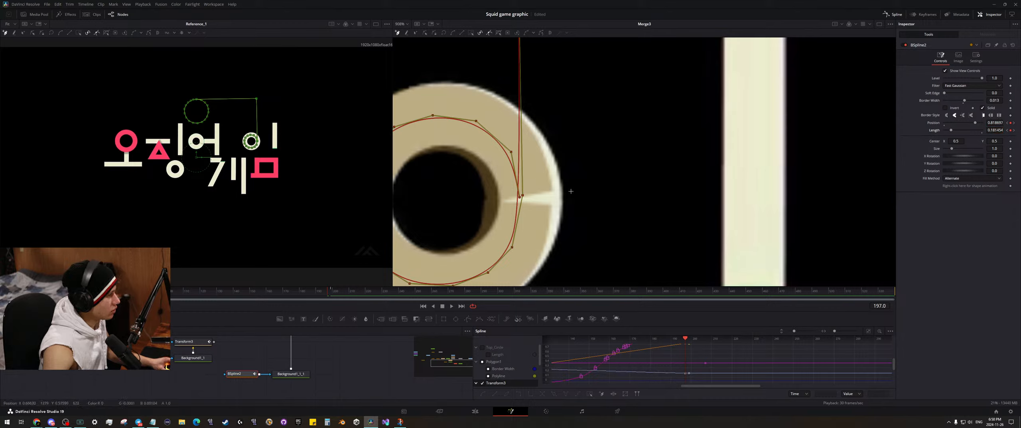
# - Nudge the path points where the vertical line meets the small ring, setting BSpline2's position to about 0.814 and length to 0.196
pyautogui.scroll(3, 567, 182)
pyautogui.moveTo(564, 176); pyautogui.dragTo(560, 181)
pyautogui.moveTo(550, 116); pyautogui.dragTo(553, 119)
pyautogui.moveTo(560, 183); pyautogui.dragTo(560, 188)
pyautogui.moveTo(994, 124)
pyautogui.mouseDown()
pyautogui.moveTo(1001, 131)
pyautogui.moveTo(990, 124)
pyautogui.mouseUp()
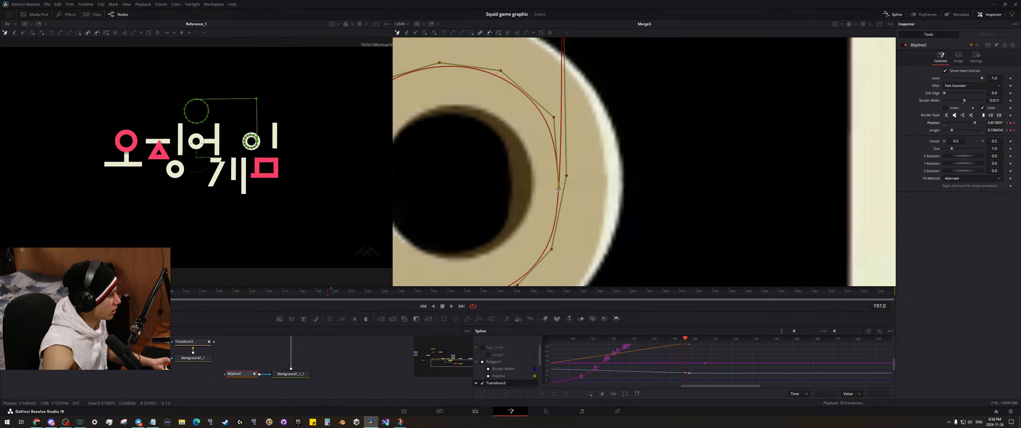
pyautogui.moveTo(559, 188); pyautogui.dragTo(560, 187)
# - Examine the small ring's outline and seam against the reference at frame 197, with the path controls hidden and shown
pyautogui.scroll(-6, 561, 188)
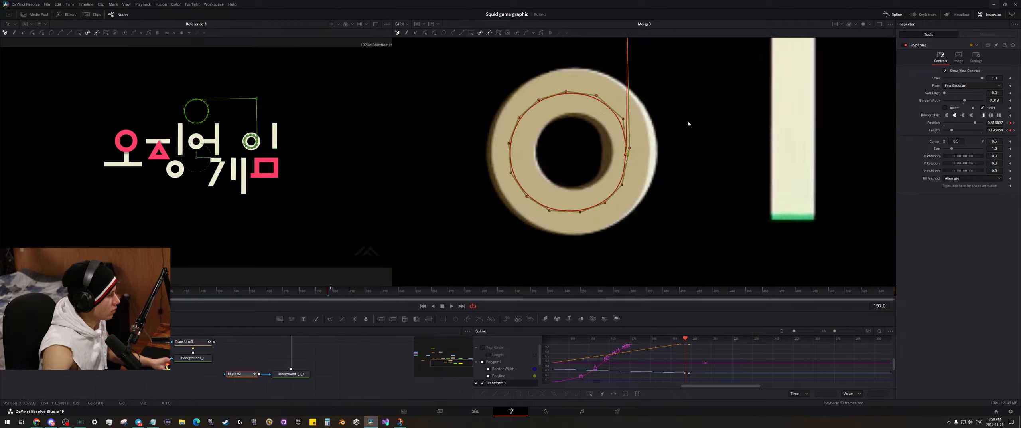
pyautogui.click(324, 352)
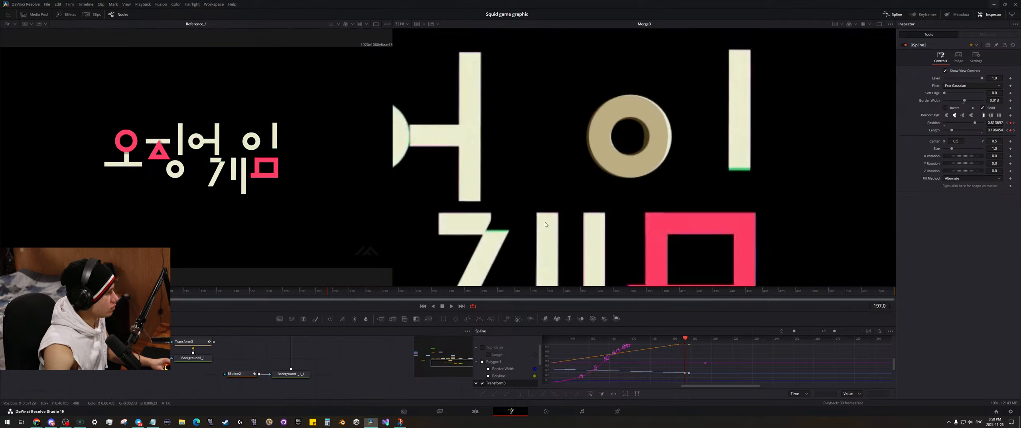
pyautogui.scroll(3, 685, 132)
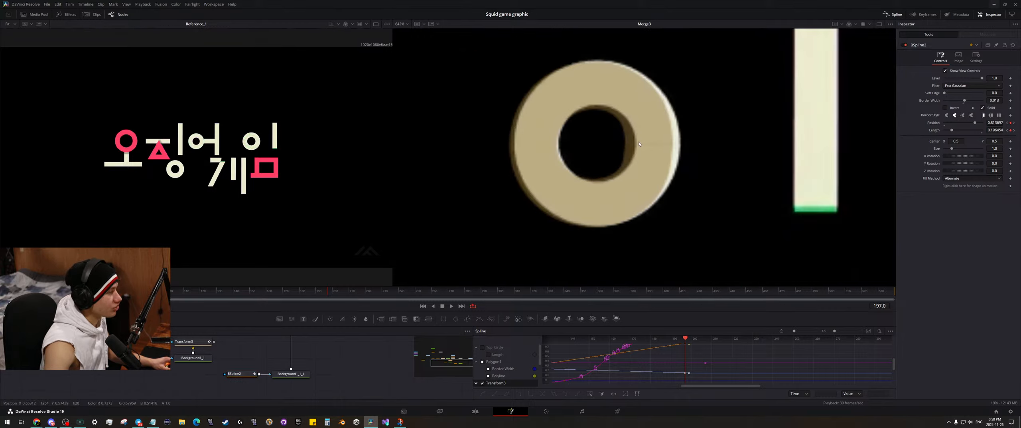
pyautogui.scroll(-3, 642, 140)
pyautogui.scroll(3, 645, 137)
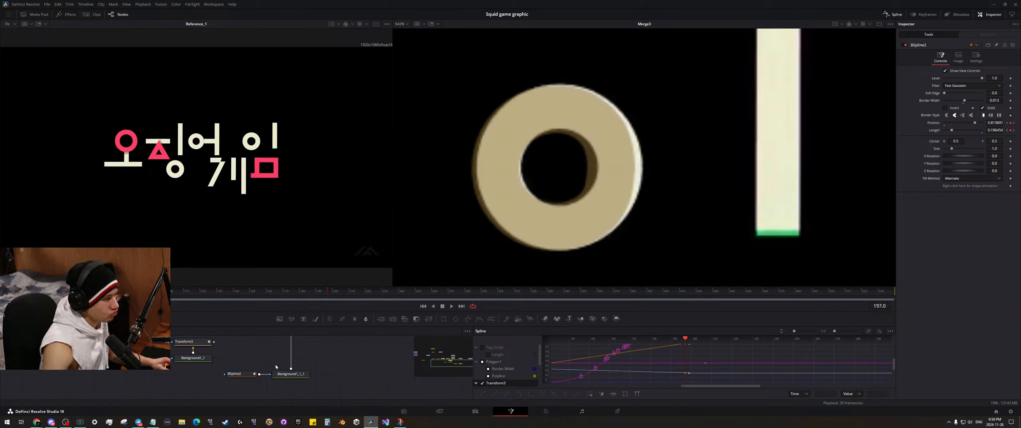
pyautogui.click(245, 376)
pyautogui.scroll(2, 613, 172)
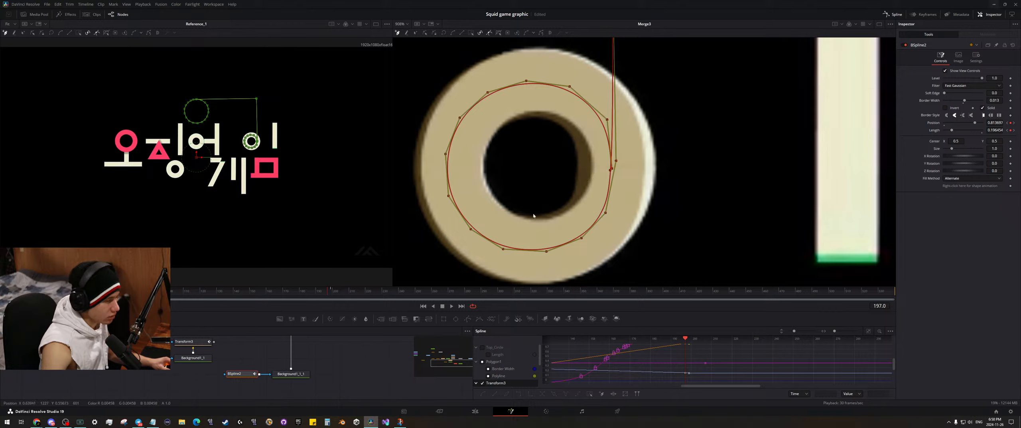
pyautogui.click(351, 379)
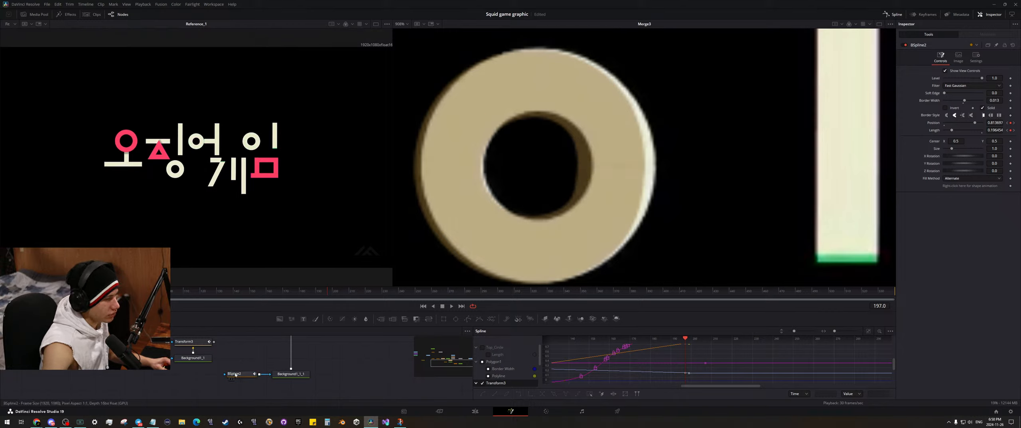
# - Delete the surplus path point of BSpline2 at the junction of the vertical line and the small ring
pyautogui.click(234, 374)
pyautogui.click(564, 152)
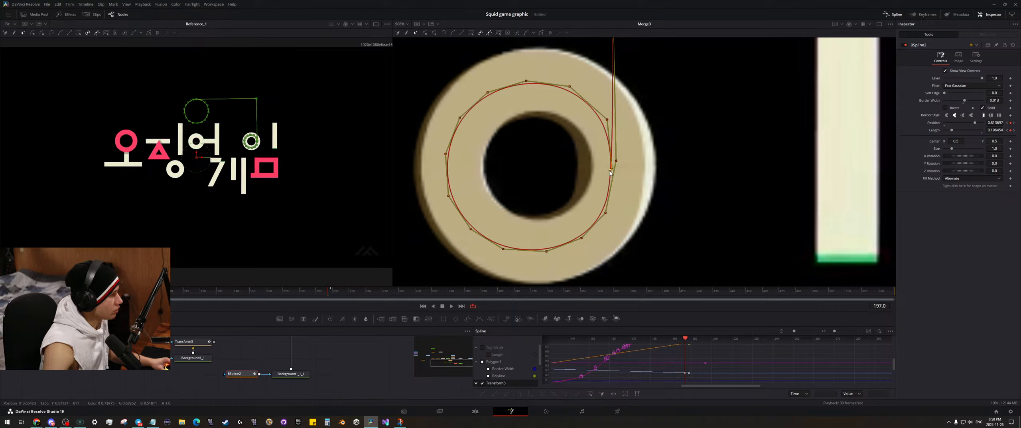
pyautogui.moveTo(611, 171)
pyautogui.mouseDown()
pyautogui.moveTo(643, 171)
pyautogui.moveTo(567, 173)
pyautogui.moveTo(612, 174)
pyautogui.mouseUp()
pyautogui.scroll(3, 613, 171)
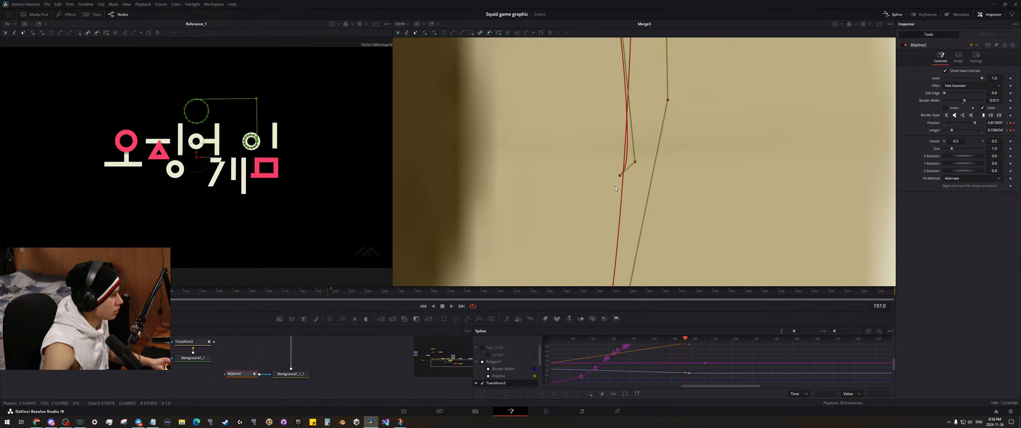
pyautogui.moveTo(621, 177); pyautogui.dragTo(636, 196)
pyautogui.press('Delete')
pyautogui.scroll(-5, 614, 155)
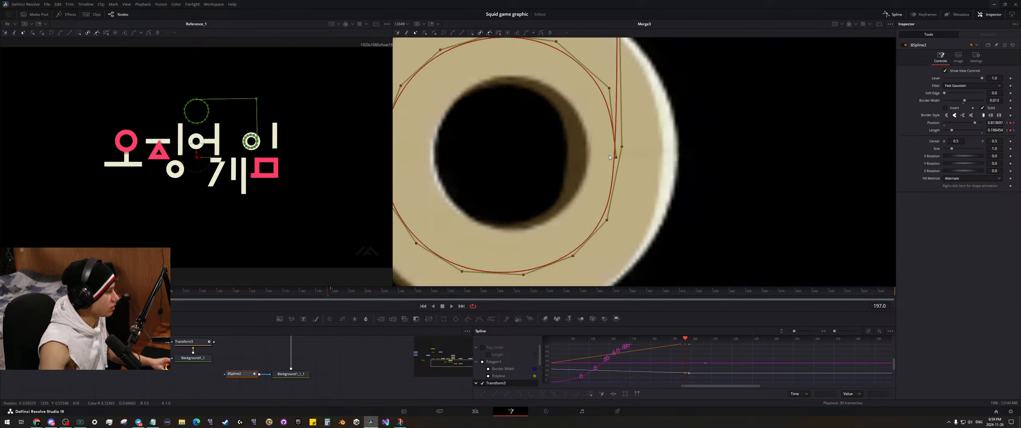
# - Move the ring's junction point slightly outward and add another path point just below it, adjusting its position along the ring
pyautogui.scroll(1, 609, 152)
pyautogui.scroll(-1, 609, 153)
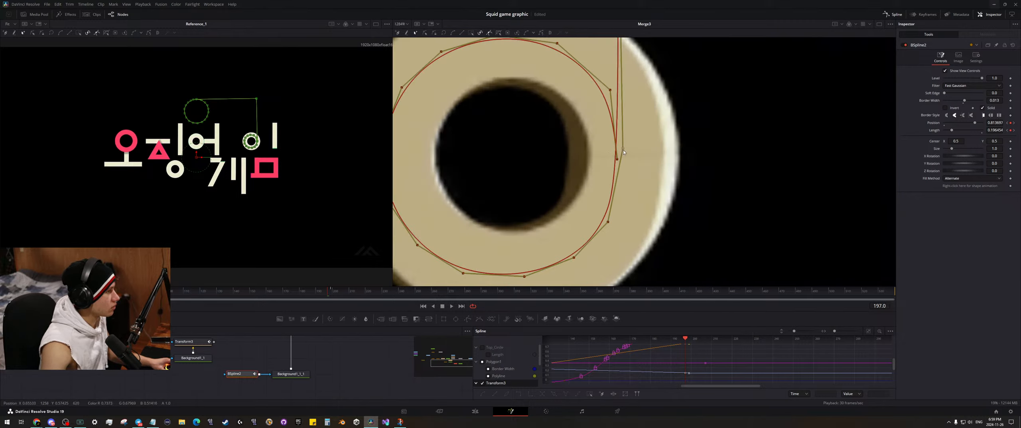
pyautogui.moveTo(624, 150); pyautogui.dragTo(627, 146)
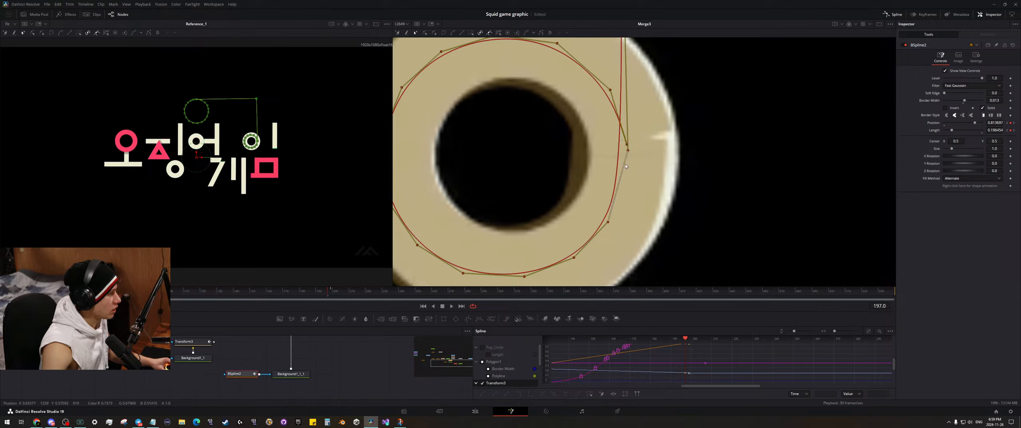
pyautogui.click(625, 163)
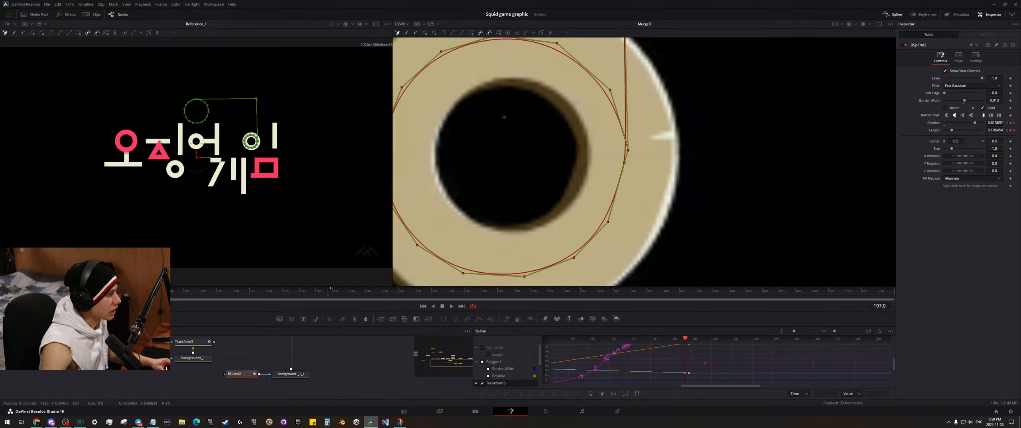
pyautogui.click(629, 164)
pyautogui.moveTo(628, 164); pyautogui.dragTo(625, 166)
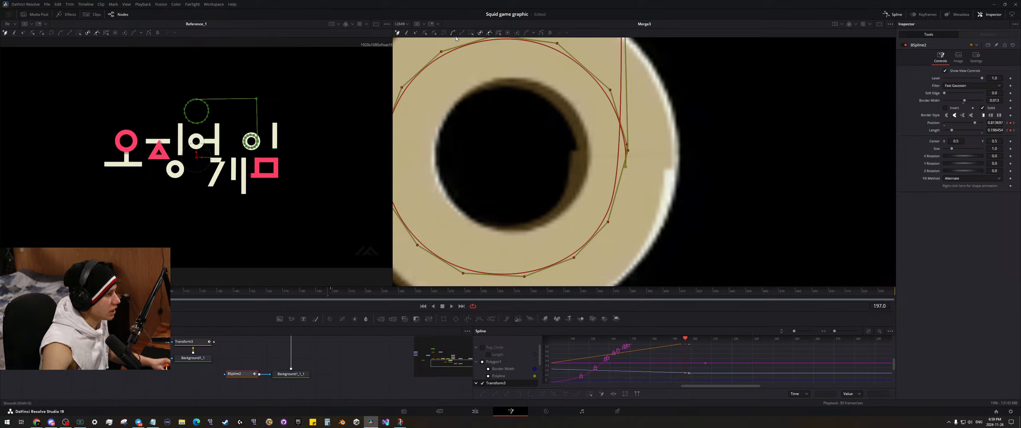
# - Shift the closely spaced junction points inward so the path's end meets the ring's curve, then check the closed ring
pyautogui.click(415, 32)
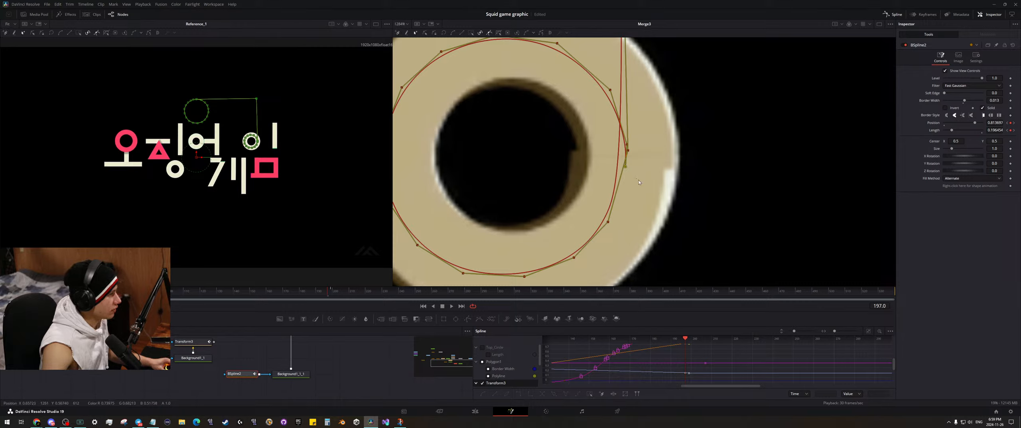
pyautogui.scroll(4, 632, 163)
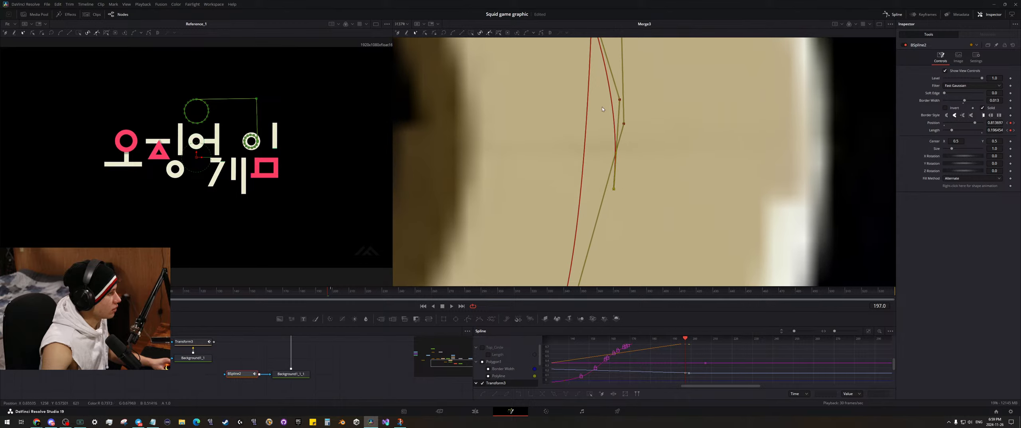
pyautogui.moveTo(620, 101); pyautogui.dragTo(614, 100)
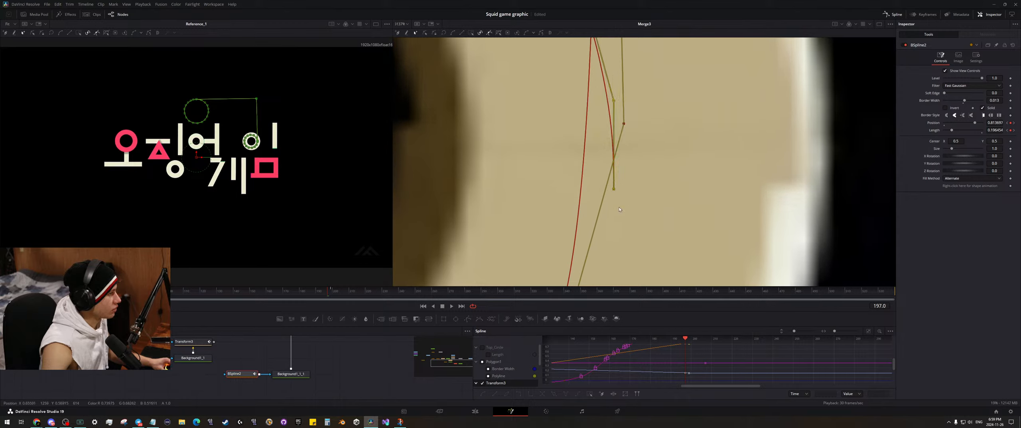
pyautogui.scroll(-2, 619, 208)
pyautogui.moveTo(617, 192); pyautogui.dragTo(605, 193)
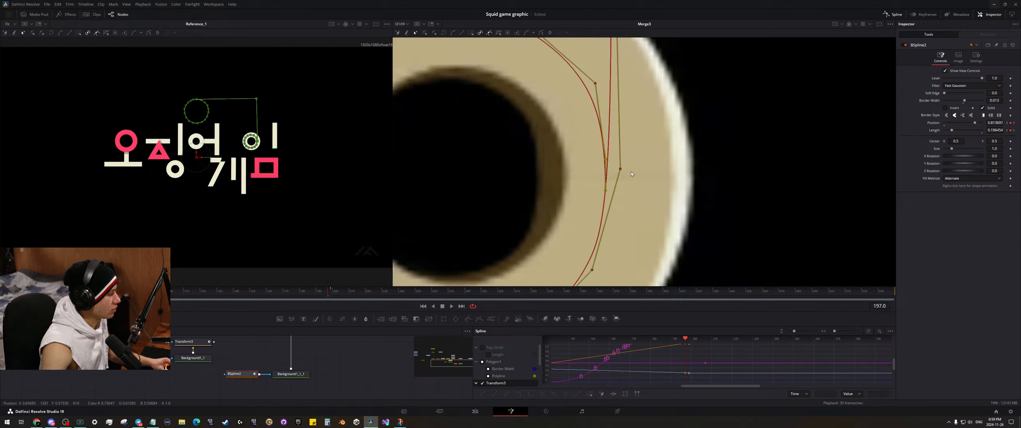
pyautogui.scroll(-5, 630, 174)
pyautogui.click(366, 349)
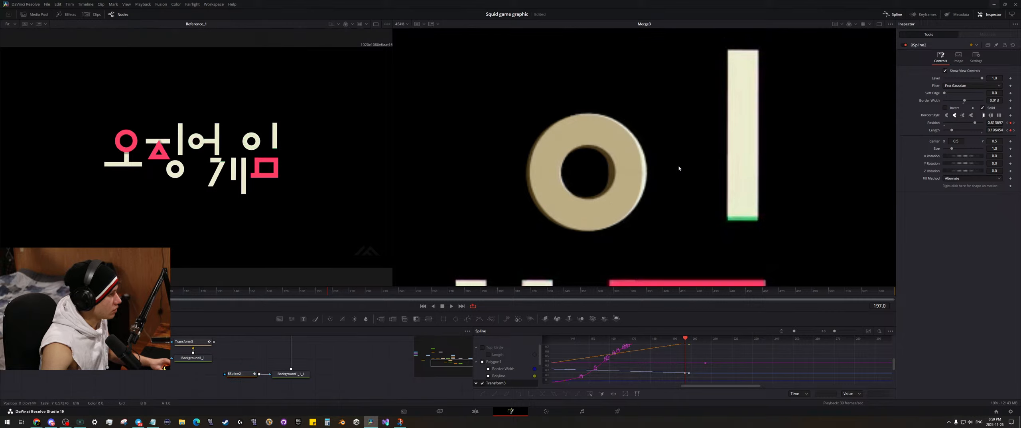
pyautogui.scroll(2, 678, 166)
pyautogui.scroll(-3, 610, 200)
# - Insert a Transform node after Background1_1_1 and offset its center to about X 0.466, Y 0.579, away from the reference ring
pyautogui.moveTo(299, 365)
pyautogui.mouseDown()
pyautogui.moveTo(297, 398)
pyautogui.moveTo(309, 352)
pyautogui.moveTo(299, 368)
pyautogui.mouseUp()
pyautogui.moveTo(429, 317); pyautogui.dragTo(291, 350)
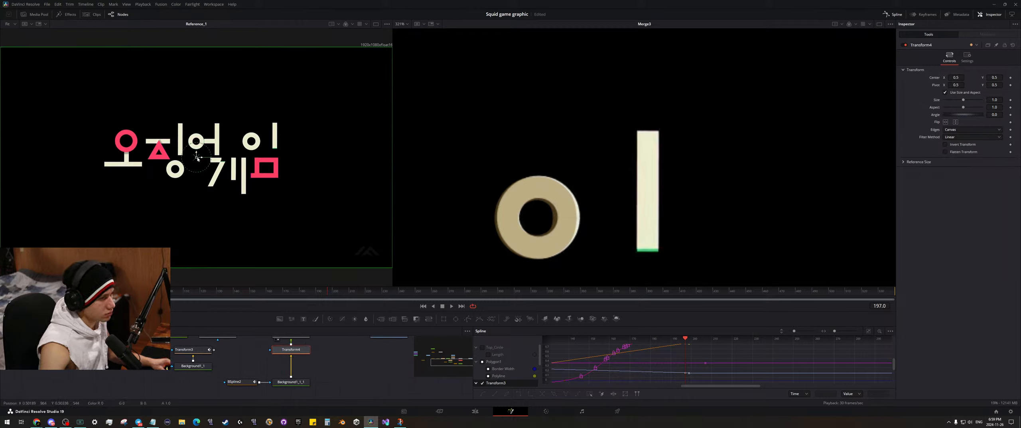
pyautogui.moveTo(197, 158); pyautogui.dragTo(184, 140)
# - Reposition BSpline2's path point where the vertical line meets the small ring, and check the closure on the offset ring
pyautogui.scroll(2, 499, 100)
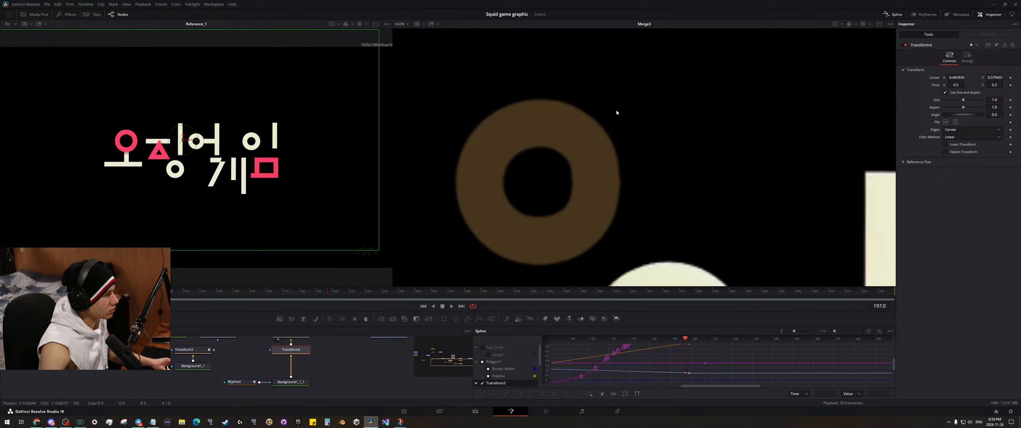
pyautogui.scroll(1, 618, 112)
pyautogui.moveTo(322, 362); pyautogui.dragTo(309, 365)
pyautogui.click(226, 384)
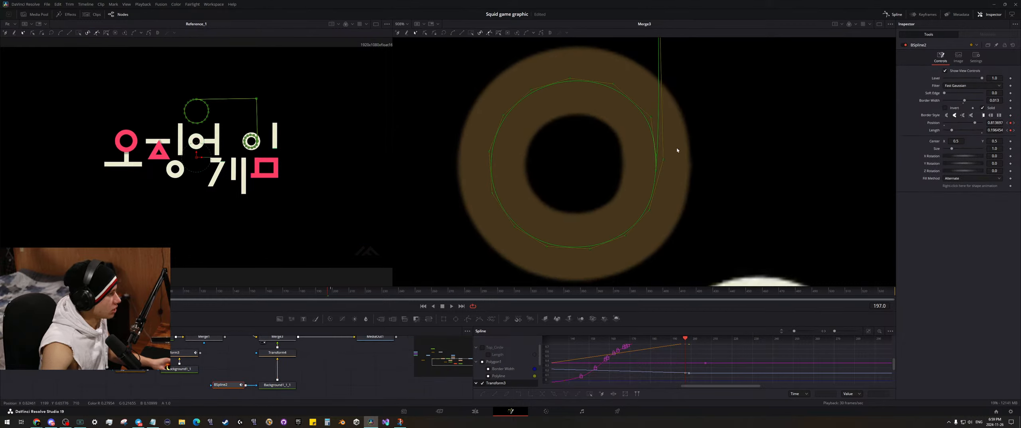
pyautogui.scroll(3, 666, 164)
pyautogui.moveTo(623, 137); pyautogui.dragTo(663, 170)
pyautogui.scroll(-1, 637, 194)
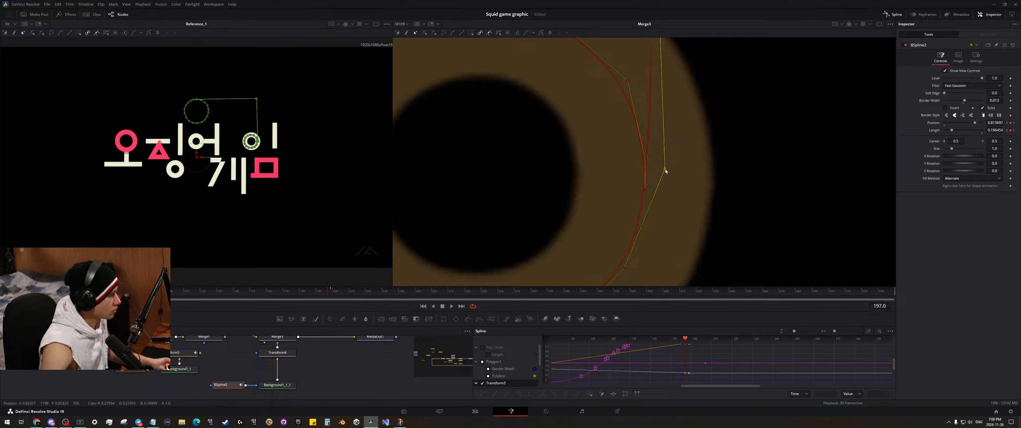
pyautogui.scroll(-8, 663, 166)
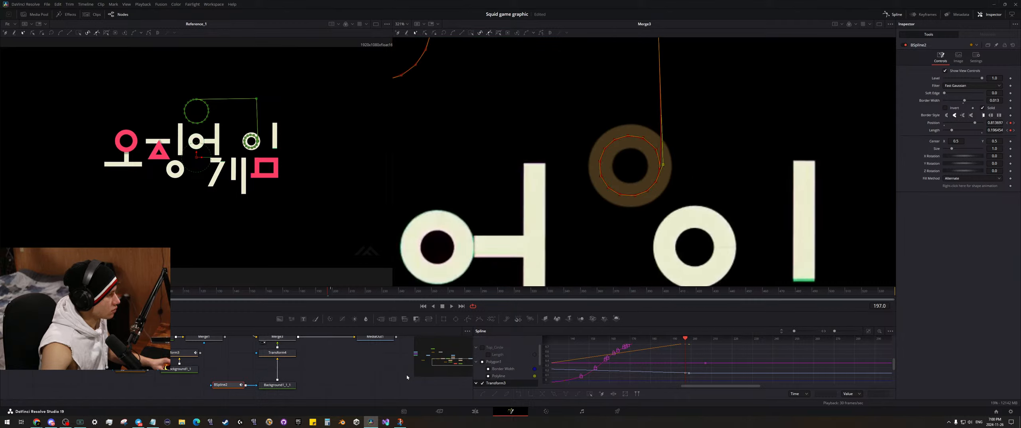
pyautogui.click(392, 373)
pyautogui.scroll(2, 713, 160)
pyautogui.scroll(-8, 621, 175)
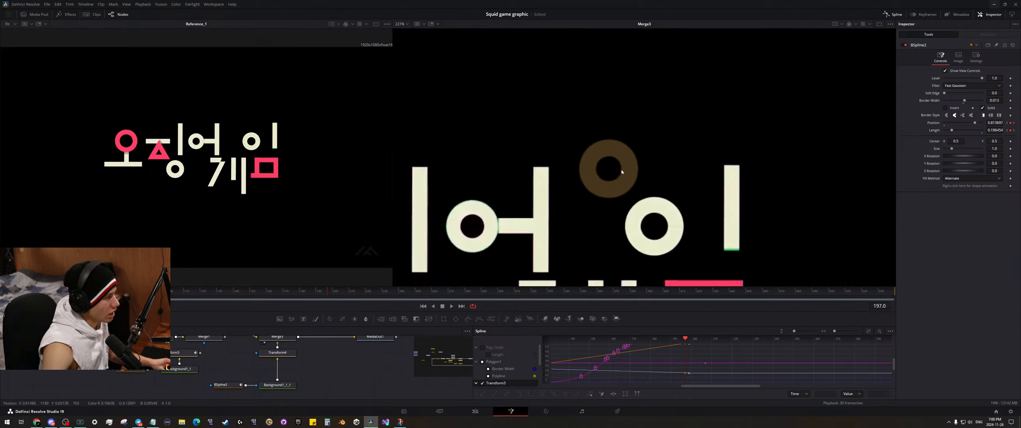
# - Reset the center of Transform4 to X 0.5, Y 0.5 so the ring overlays the reference again
pyautogui.click(277, 352)
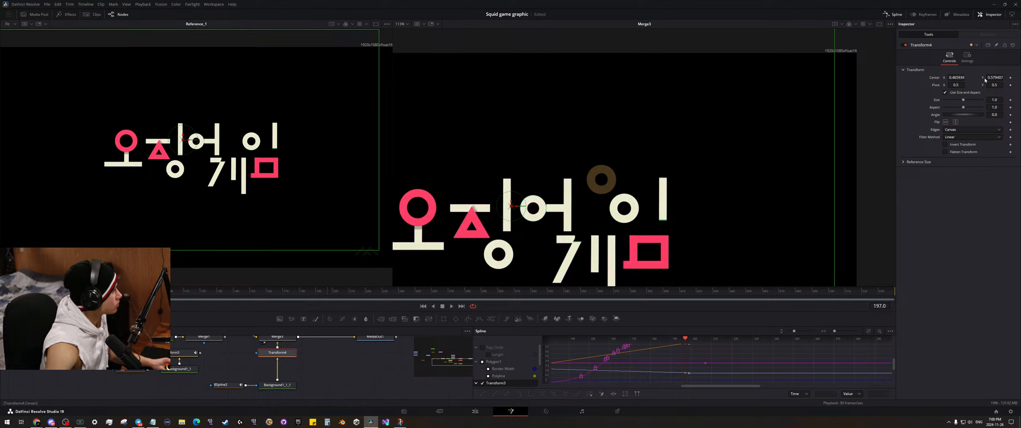
pyautogui.doubleClick(927, 79)
pyautogui.click(324, 379)
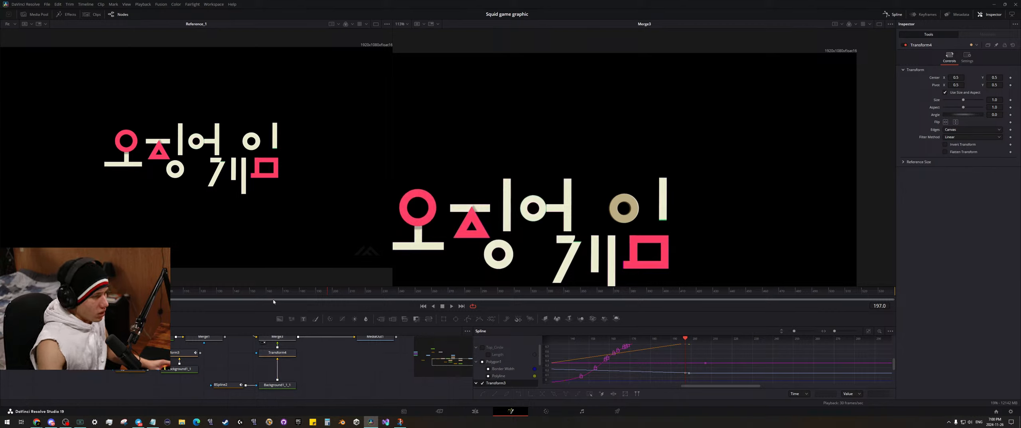
# - Compare BSpline2's motion with the reference, remove its Position and Length keyframes at frame 199, and inspect the closed small ring
pyautogui.click(174, 303)
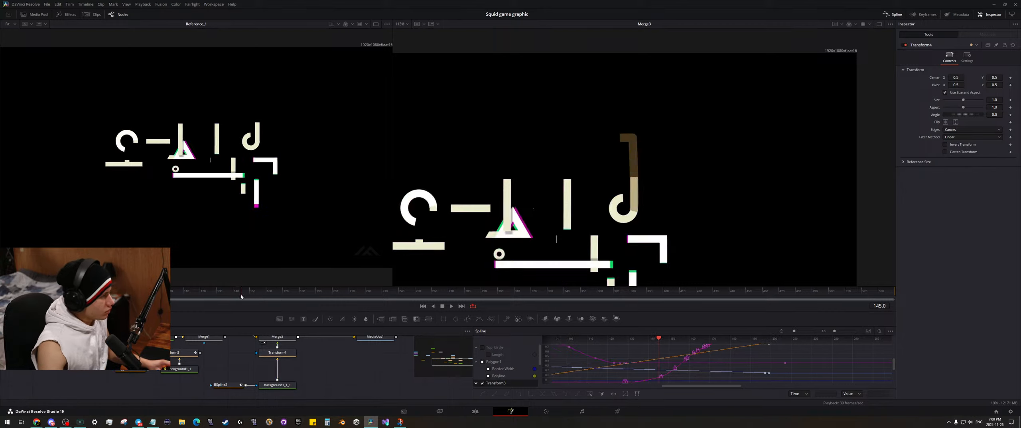
pyautogui.click(228, 384)
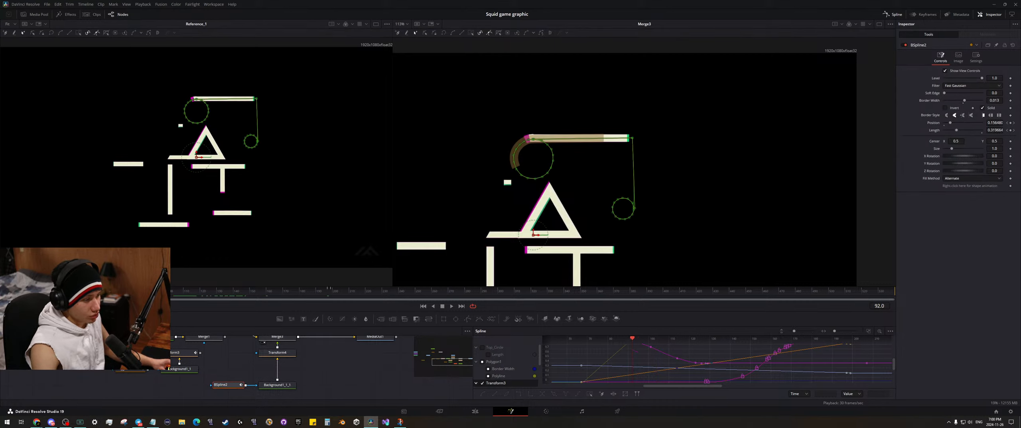
pyautogui.click(111, 291)
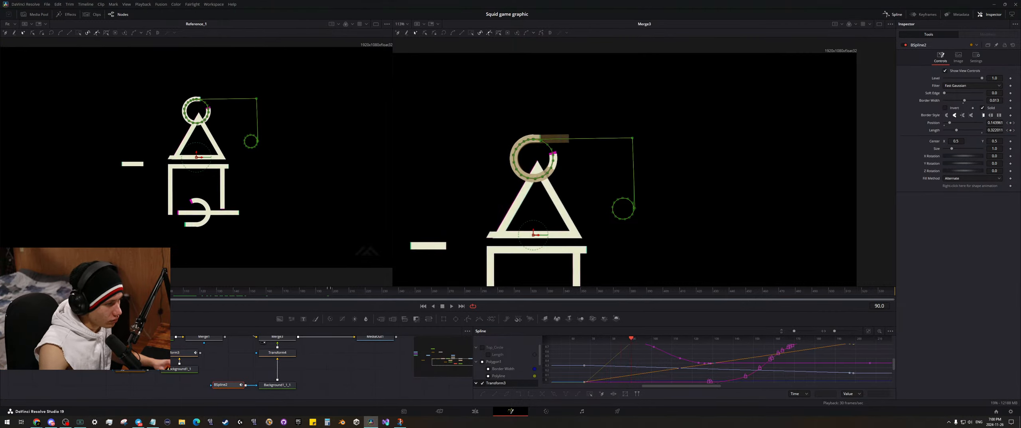
pyautogui.click(329, 291)
pyautogui.moveTo(329, 294); pyautogui.dragTo(332, 294)
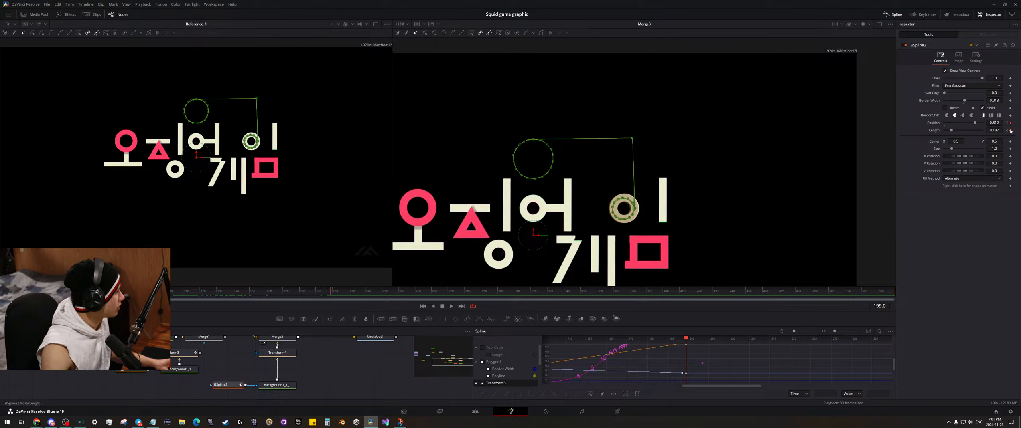
pyautogui.scroll(5, 687, 194)
pyautogui.moveTo(681, 187); pyautogui.dragTo(551, 124)
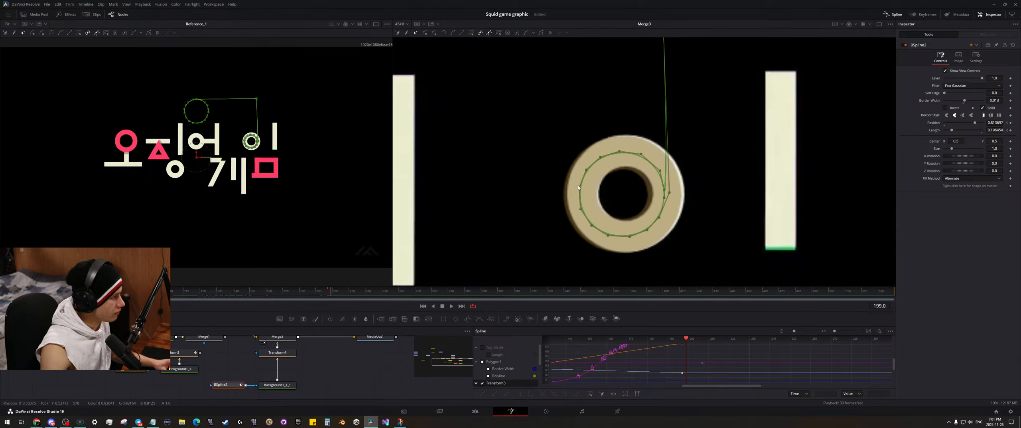
pyautogui.scroll(-5, 564, 195)
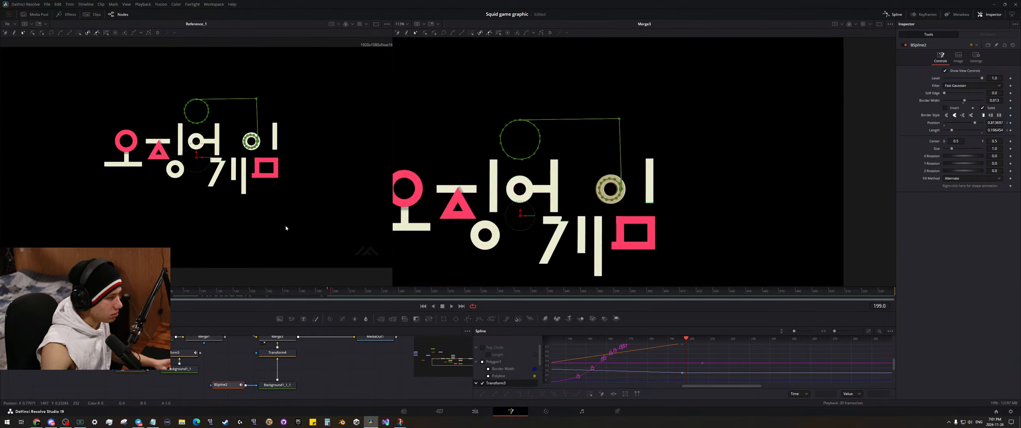
# - Return to the animation's start near frame 67, save the project, and briefly play back the large circle's motion
pyautogui.hscroll(-5, 721, 361)
pyautogui.click(652, 338)
pyautogui.hscroll(1, 721, 361)
pyautogui.press('Left')
pyautogui.hotkey('ctrl', 's')
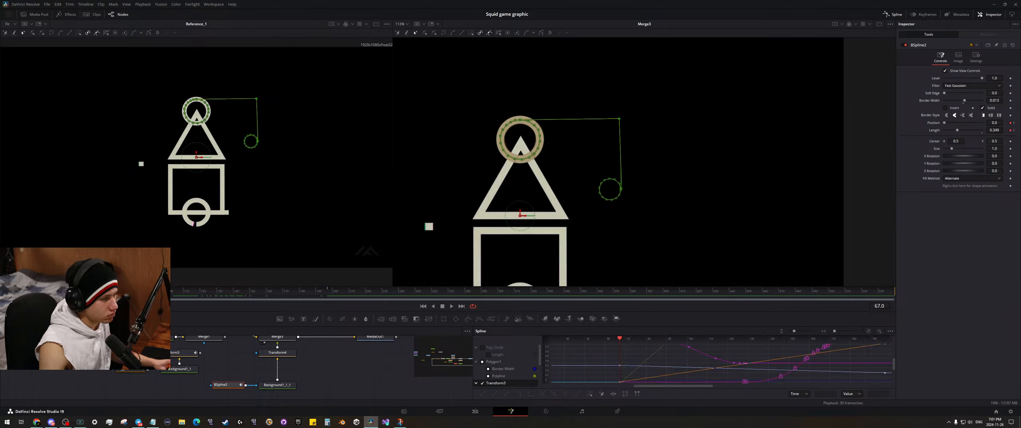
pyautogui.press('space')
pyautogui.press('space')
pyautogui.press('Left')
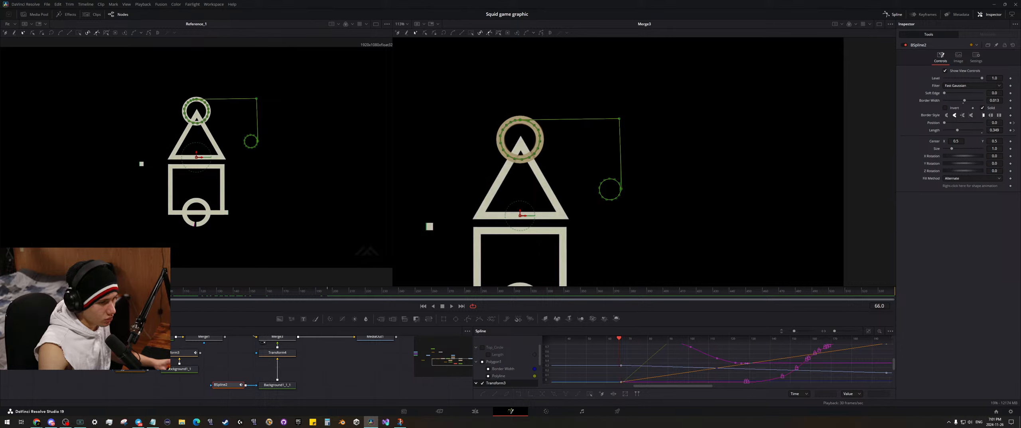
# - At frame 126, key BSpline2's Position at about 0.578 and Length at about 0.051 to match the reference's short corner bar
pyautogui.moveTo(252, 296); pyautogui.dragTo(211, 296)
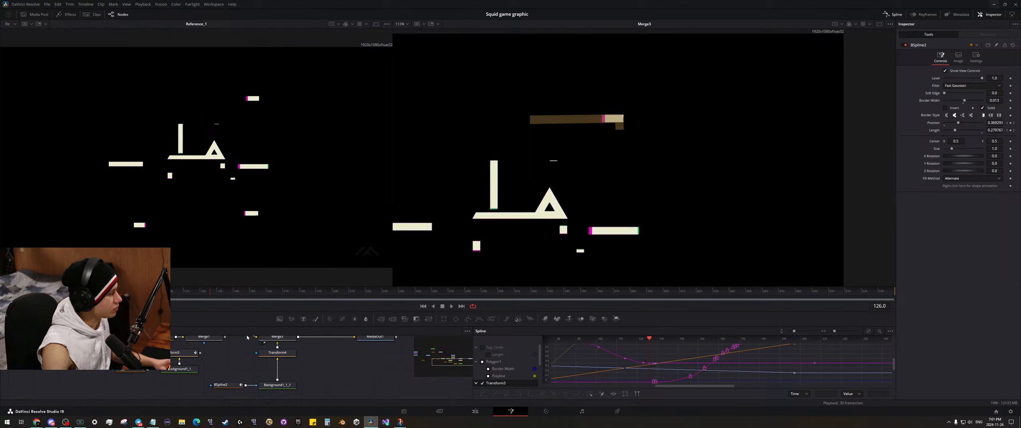
pyautogui.scroll(6, 661, 109)
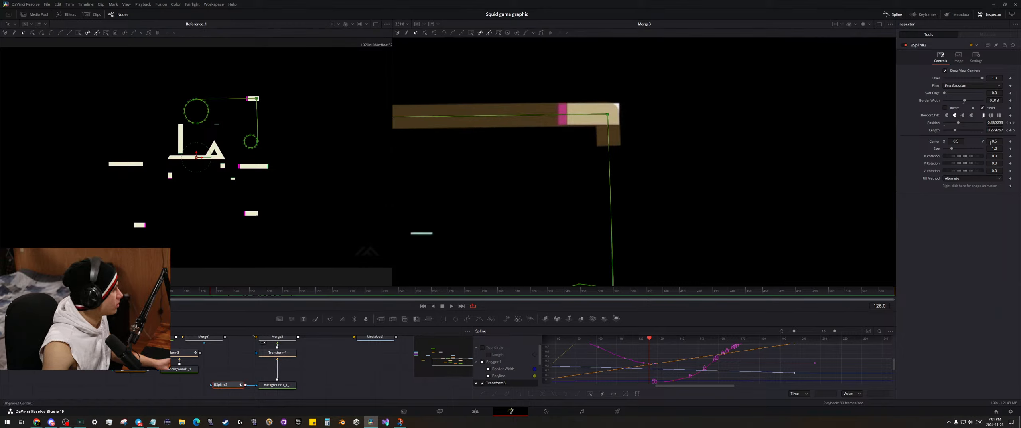
pyautogui.moveTo(995, 131)
pyautogui.mouseDown()
pyautogui.moveTo(978, 131)
pyautogui.moveTo(1017, 122)
pyautogui.moveTo(980, 130)
pyautogui.mouseUp()
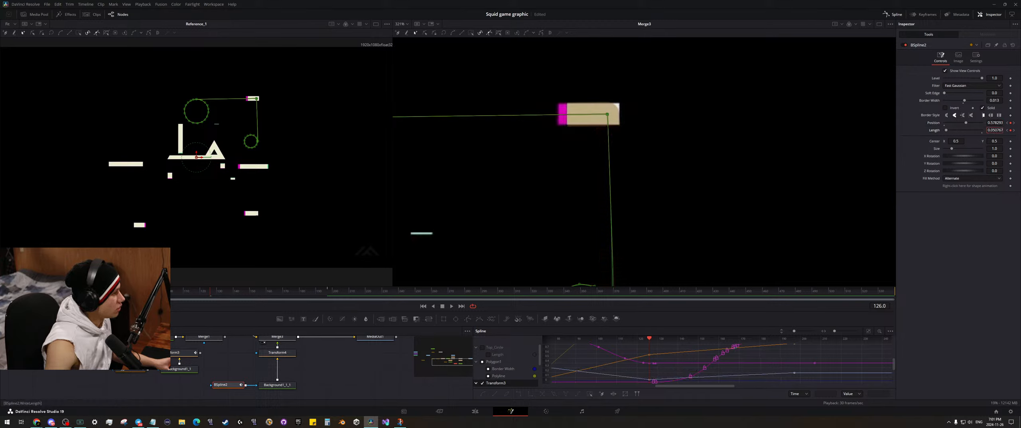
pyautogui.click(386, 365)
# - Review the motion, and at frame 90 key BSpline2's Position at about 0.123 and Length at about 0.266 to match the reference arc
pyautogui.click(178, 292)
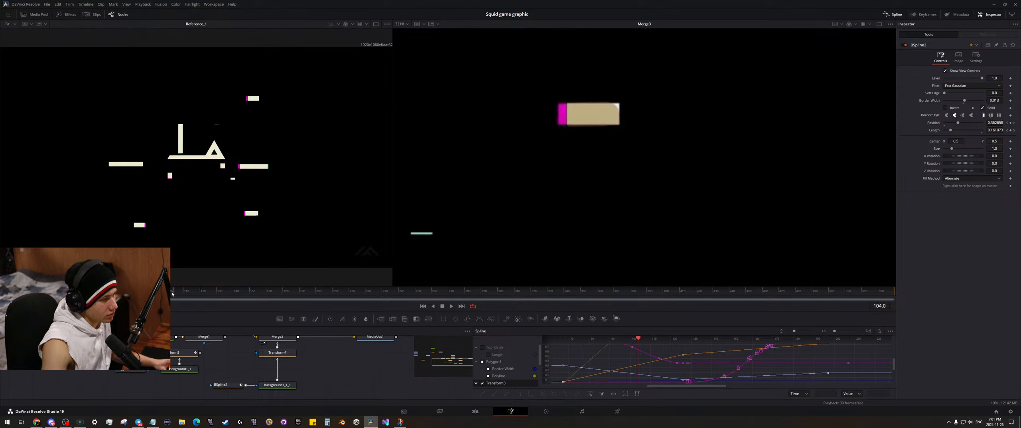
pyautogui.moveTo(176, 293); pyautogui.dragTo(133, 294)
pyautogui.scroll(-7, 573, 163)
pyautogui.moveTo(573, 164); pyautogui.dragTo(630, 164)
pyautogui.press('space')
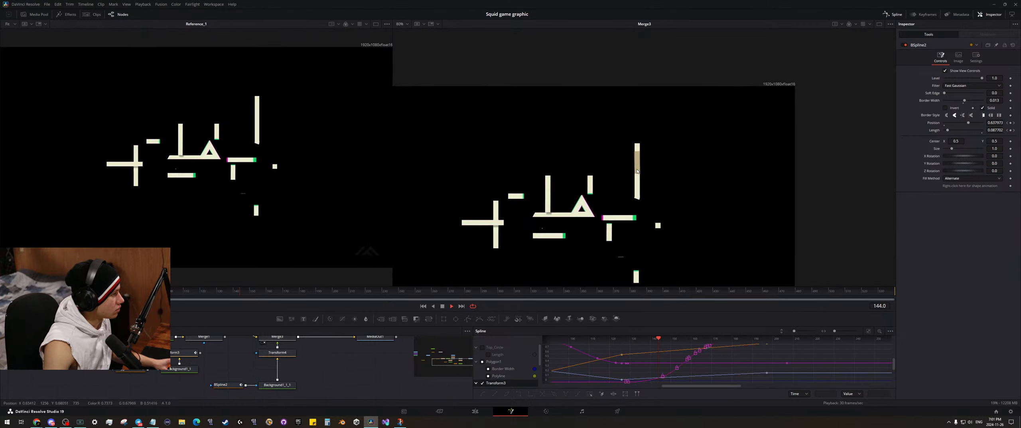
pyautogui.press('space')
pyautogui.click(221, 385)
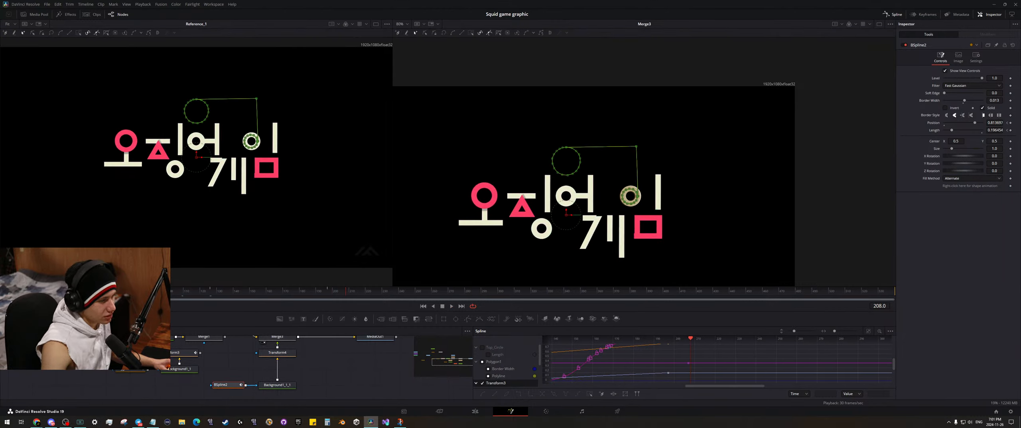
pyautogui.moveTo(167, 291)
pyautogui.mouseDown()
pyautogui.moveTo(124, 291)
pyautogui.moveTo(151, 291)
pyautogui.mouseUp()
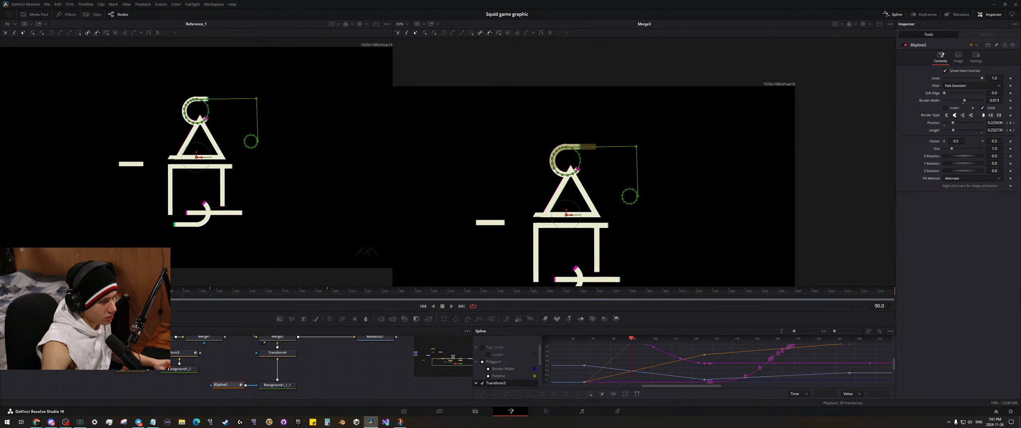
pyautogui.scroll(6, 580, 170)
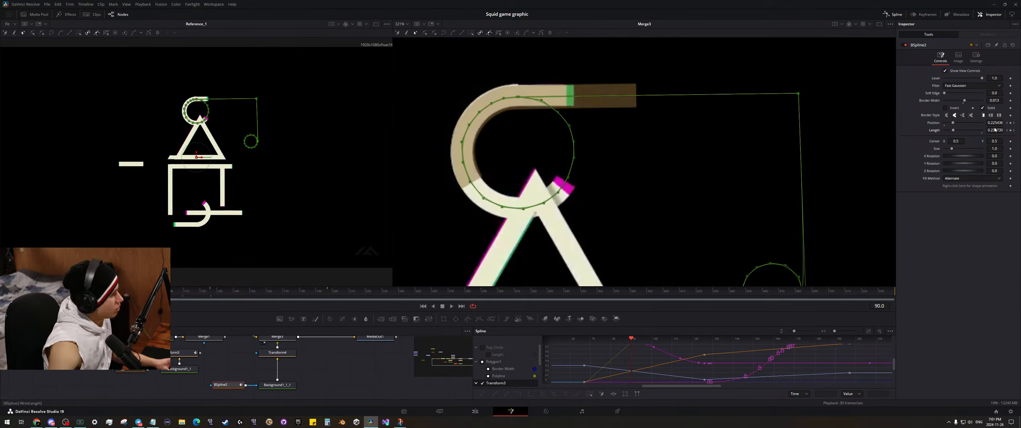
pyautogui.moveTo(996, 123)
pyautogui.mouseDown()
pyautogui.moveTo(954, 123)
pyautogui.moveTo(1013, 130)
pyautogui.mouseUp()
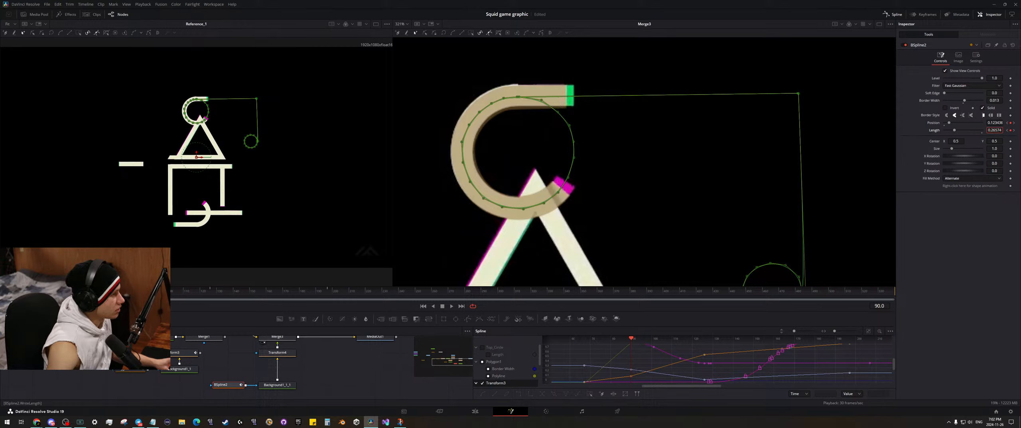
# - At frame 160, key BSpline2's Position at about 0.729 and Length at about 0.224 to match the reference's hook shape
pyautogui.click(267, 290)
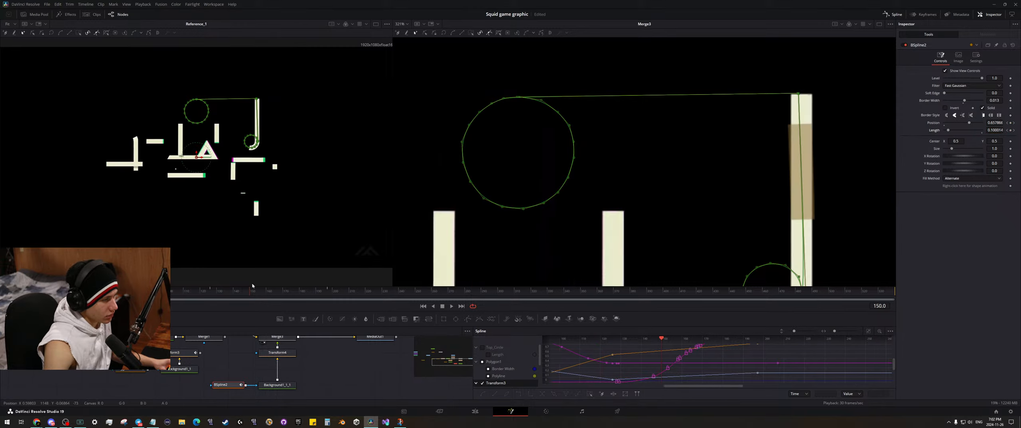
pyautogui.moveTo(833, 170); pyautogui.dragTo(672, 69)
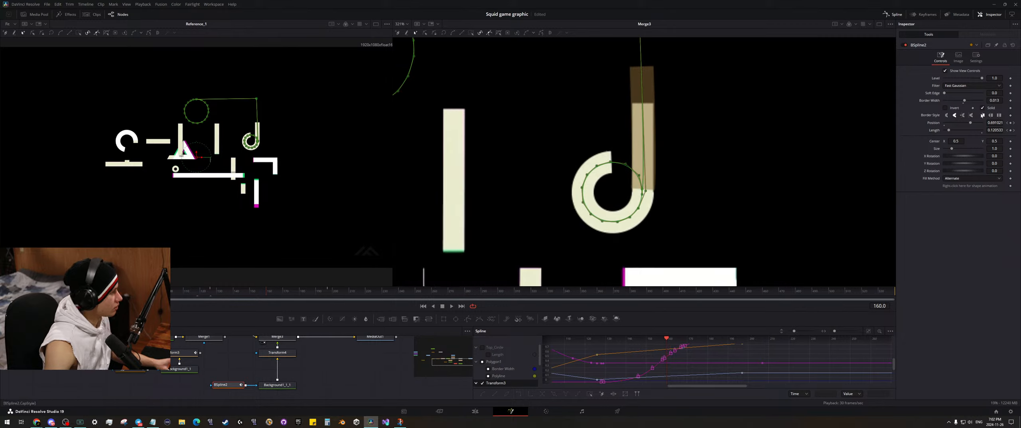
pyautogui.moveTo(995, 129)
pyautogui.mouseDown()
pyautogui.moveTo(1006, 122)
pyautogui.moveTo(989, 123)
pyautogui.moveTo(996, 130)
pyautogui.mouseUp()
pyautogui.click(358, 368)
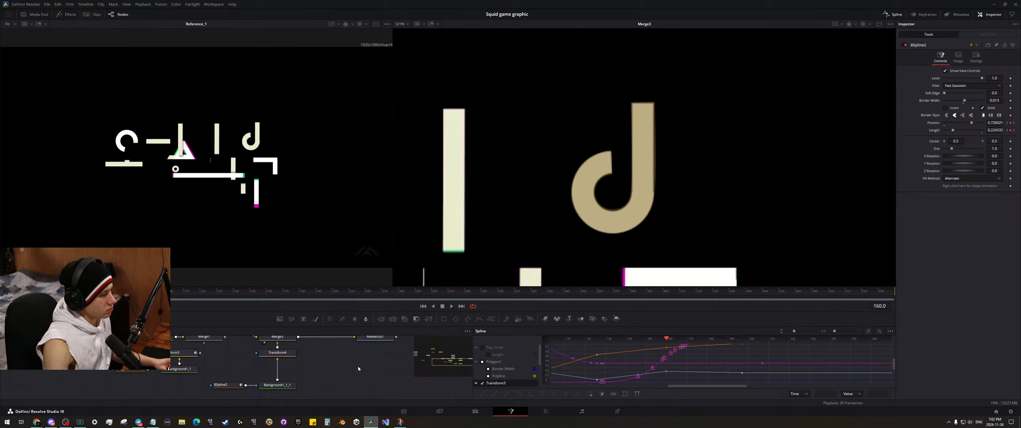
# - Play back the animation, and at frame 79 key BSpline2's Position at about 0.031 and Length at about 0.311 to match the opening circle
pyautogui.click(236, 381)
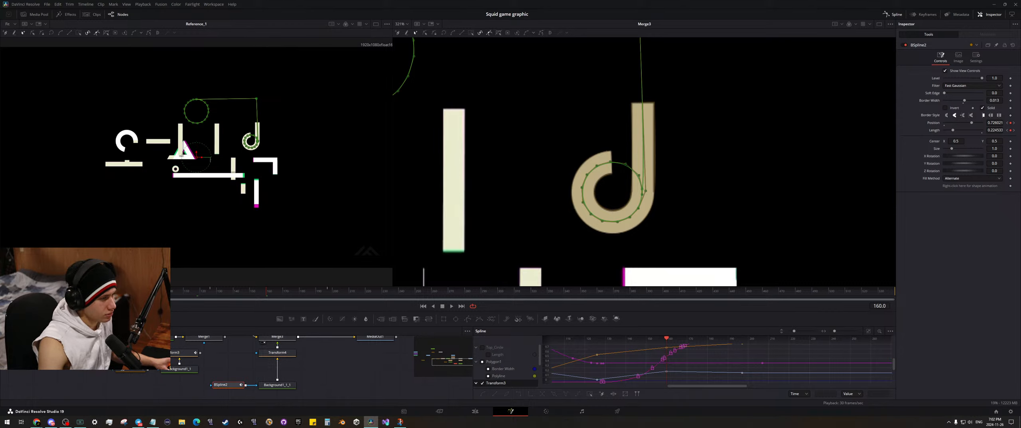
pyautogui.scroll(-1, 331, 180)
pyautogui.scroll(-4, 606, 168)
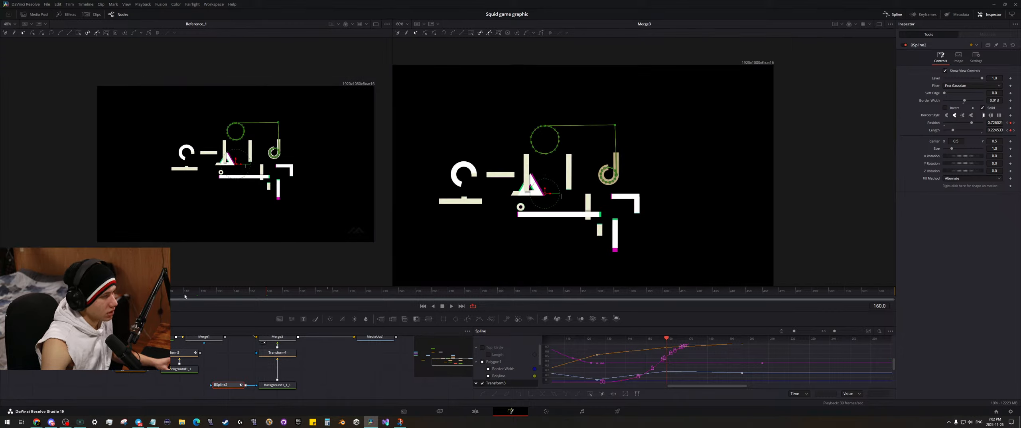
pyautogui.press('space')
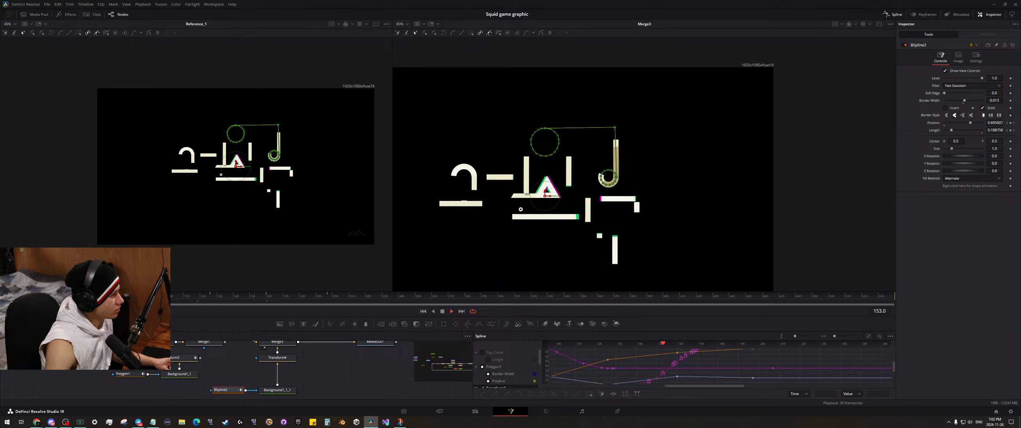
pyautogui.press('space')
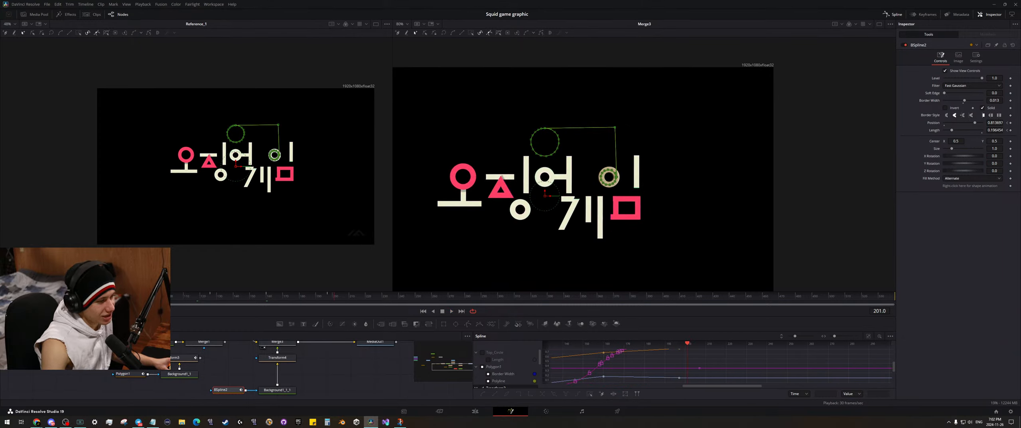
pyautogui.moveTo(156, 296); pyautogui.dragTo(132, 296)
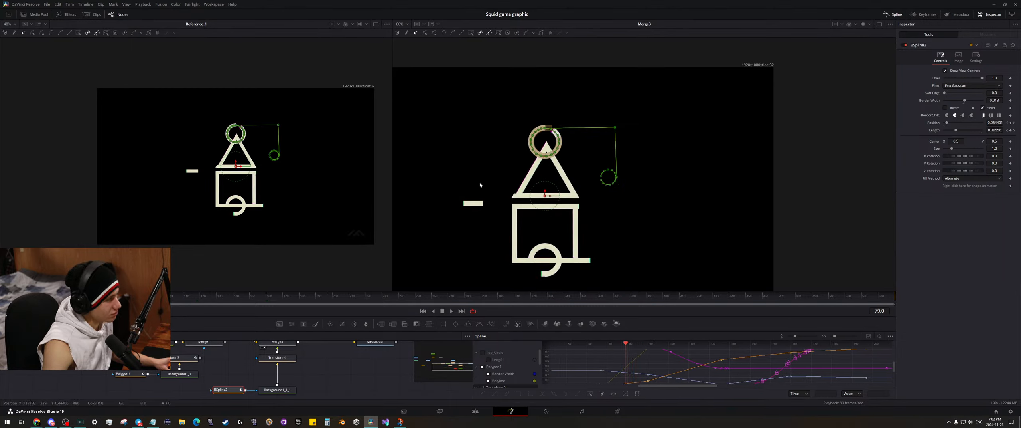
pyautogui.scroll(8, 547, 135)
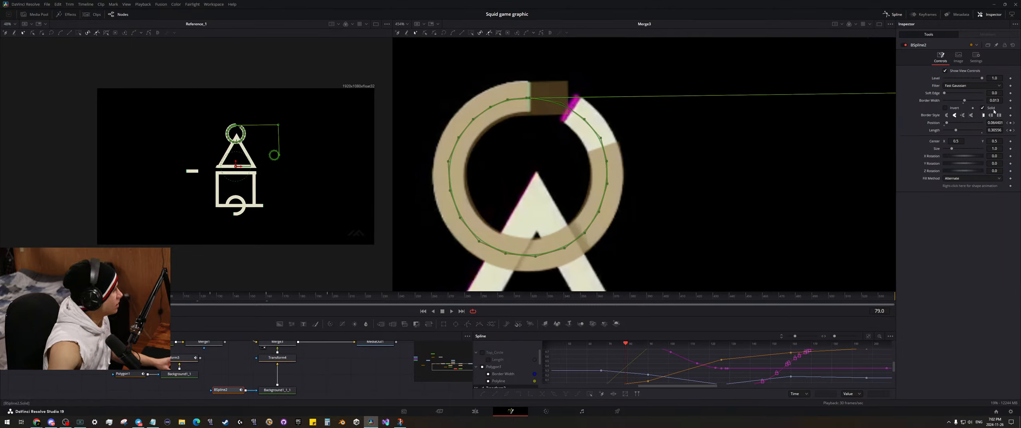
pyautogui.moveTo(994, 122)
pyautogui.mouseDown()
pyautogui.moveTo(981, 122)
pyautogui.moveTo(999, 129)
pyautogui.mouseUp()
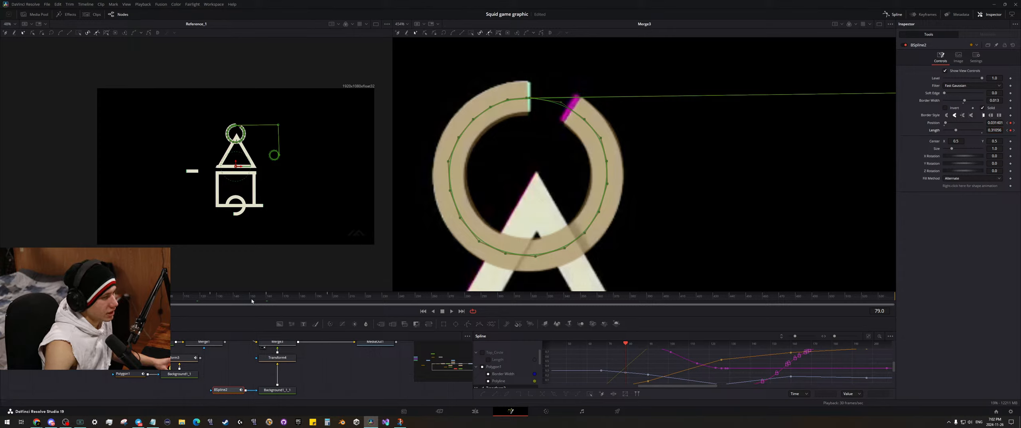
pyautogui.press('space')
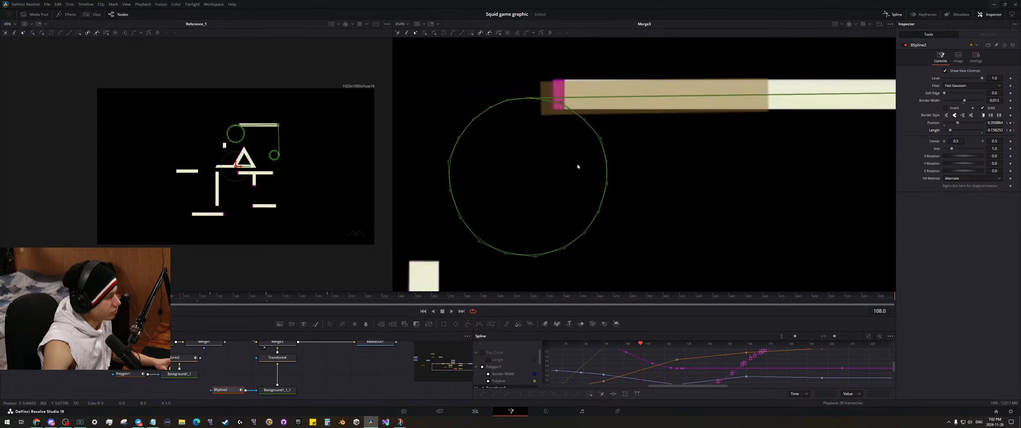
# - At frame 108, key BSpline2's Position at about 0.368 and Length at about 0.249 to match the reference's upper horizontal bar
pyautogui.scroll(-2, 674, 160)
pyautogui.moveTo(674, 161); pyautogui.dragTo(615, 169)
pyautogui.moveTo(996, 130); pyautogui.dragTo(998, 130)
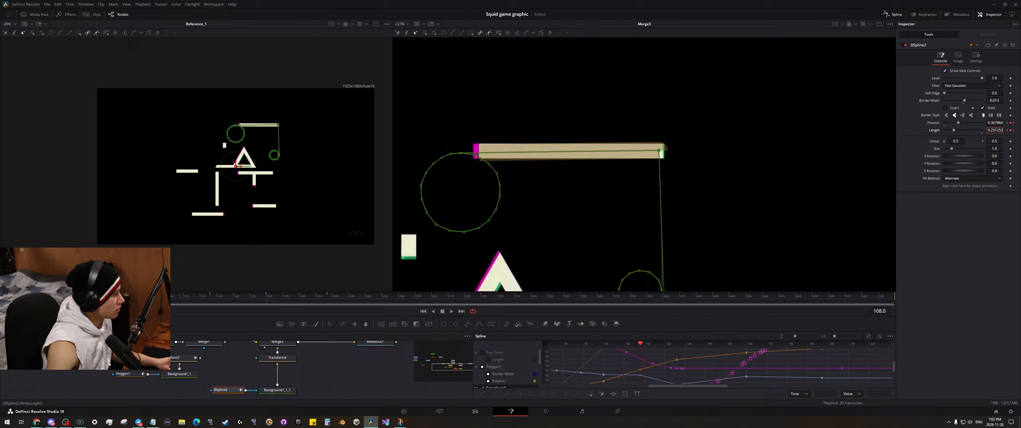
pyautogui.moveTo(993, 122); pyautogui.dragTo(995, 121)
# - Try other cap styles on BSpline2's border at frames 105 and 108, and return to the flat cap
pyautogui.click(232, 297)
pyautogui.moveTo(232, 297); pyautogui.dragTo(175, 295)
pyautogui.click(998, 115)
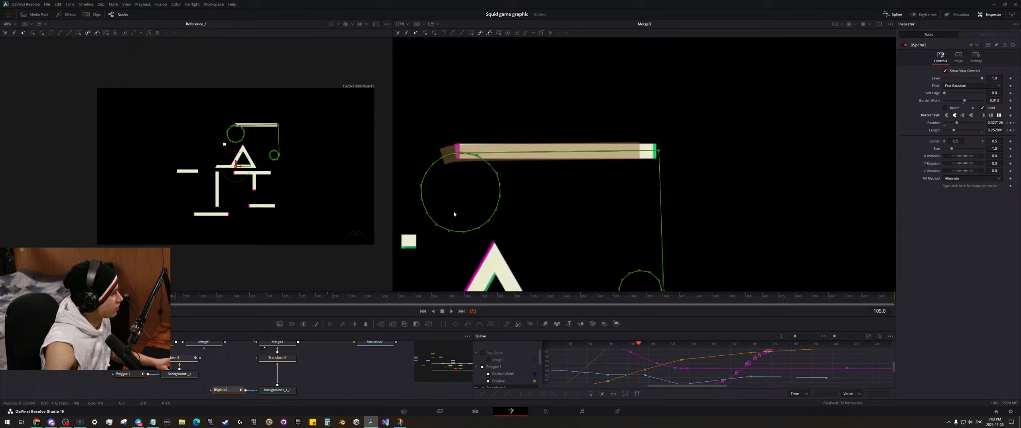
pyautogui.moveTo(177, 297); pyautogui.dragTo(182, 298)
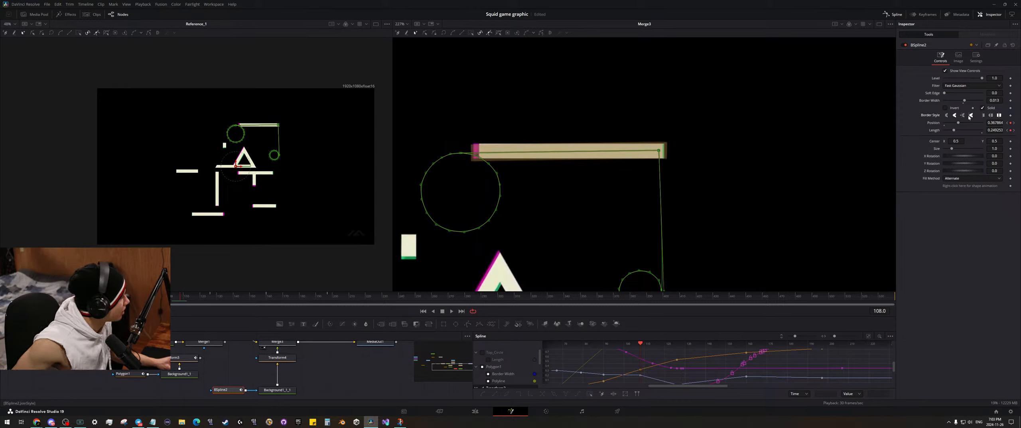
pyautogui.click(983, 114)
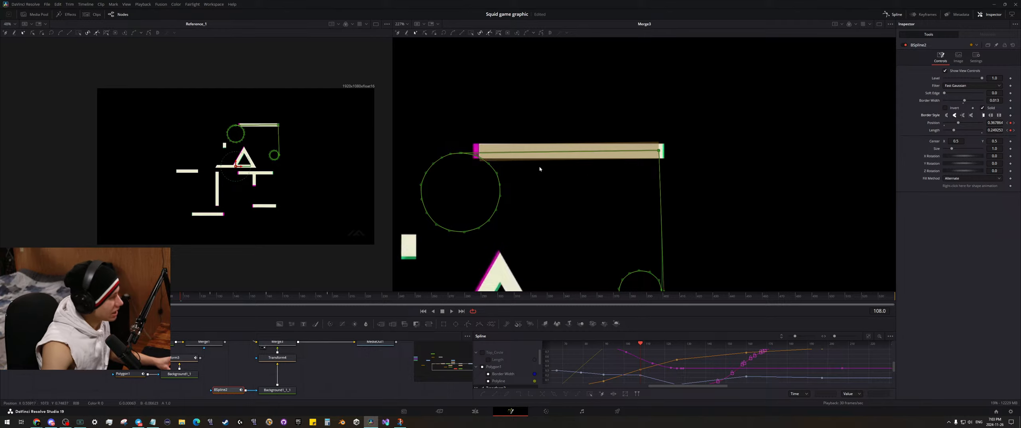
# - At frame 145, key BSpline2's Position at about 0.609 and Length at about 0.232 to match the reference's vertical bar
pyautogui.moveTo(188, 296); pyautogui.dragTo(243, 297)
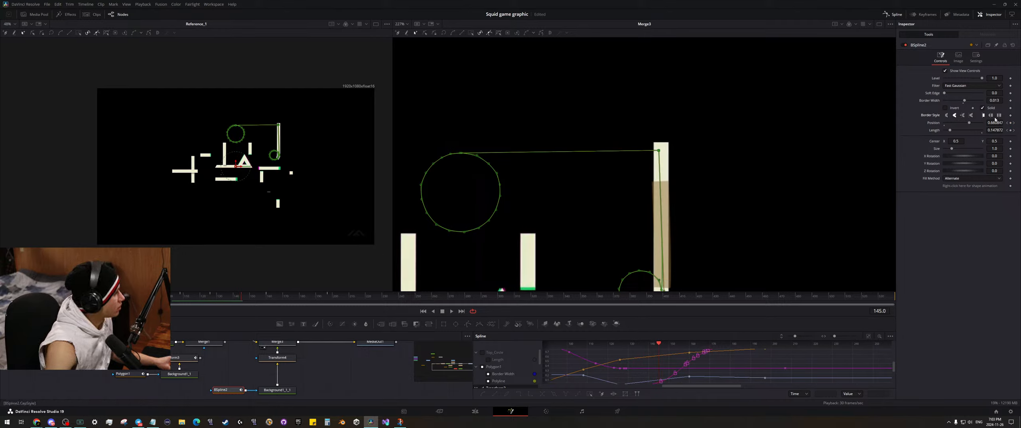
pyautogui.moveTo(992, 125); pyautogui.dragTo(977, 125)
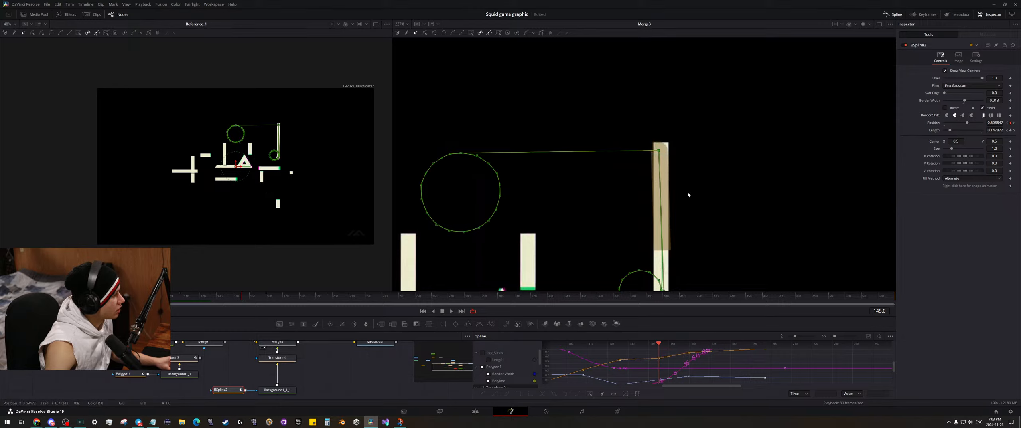
pyautogui.moveTo(688, 195); pyautogui.dragTo(680, 167)
pyautogui.moveTo(989, 130)
pyautogui.mouseDown()
pyautogui.moveTo(1020, 130)
pyautogui.moveTo(995, 130)
pyautogui.mouseUp()
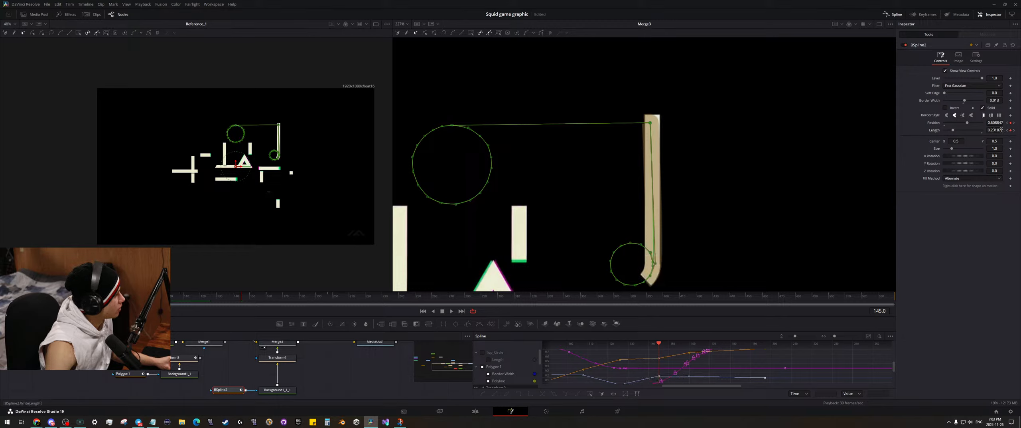
# - At frame 180, key BSpline2's Position at about 0.81 and Length at about 0.175 to form the small ring, and save the project
pyautogui.moveTo(272, 296); pyautogui.dragTo(302, 298)
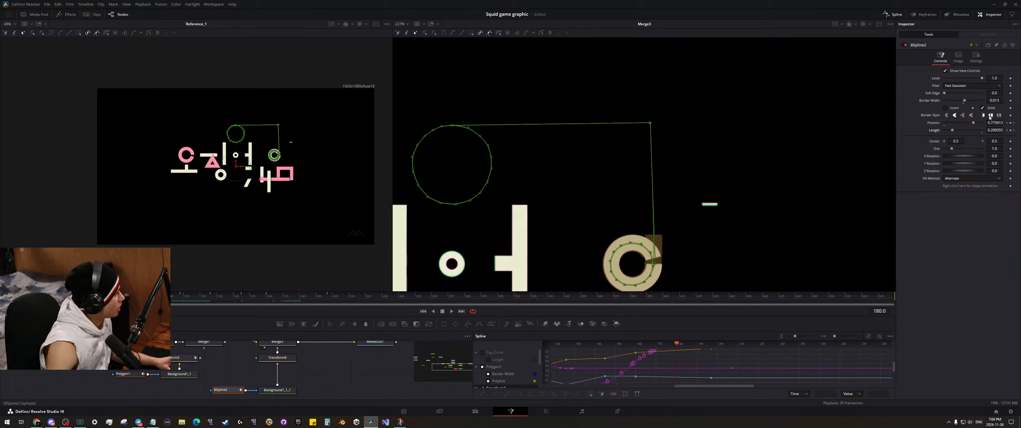
pyautogui.moveTo(995, 130)
pyautogui.mouseDown()
pyautogui.moveTo(1013, 123)
pyautogui.moveTo(977, 130)
pyautogui.moveTo(1003, 130)
pyautogui.mouseUp()
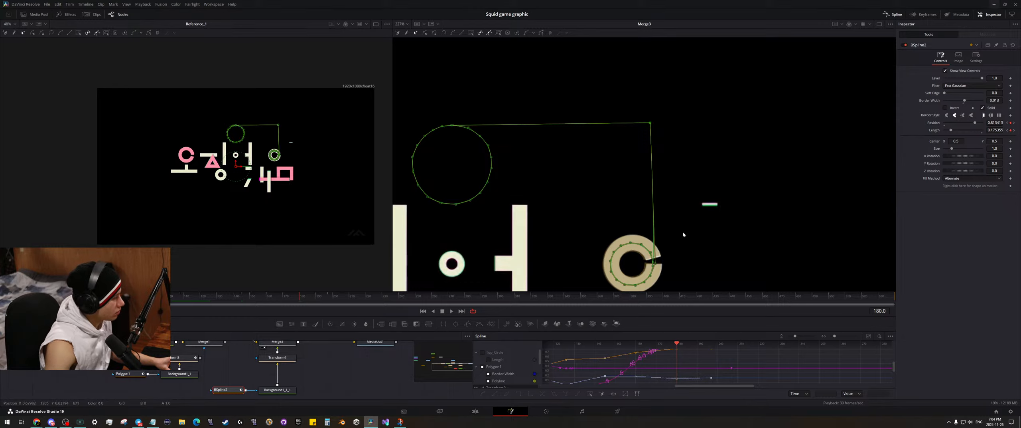
pyautogui.scroll(5, 684, 234)
pyautogui.moveTo(996, 122); pyautogui.dragTo(1002, 130)
pyautogui.hotkey('ctrl', 's')
# - Play back the animation from about frame 78 to compare the border's motion with the reference
pyautogui.moveTo(316, 295); pyautogui.dragTo(133, 297)
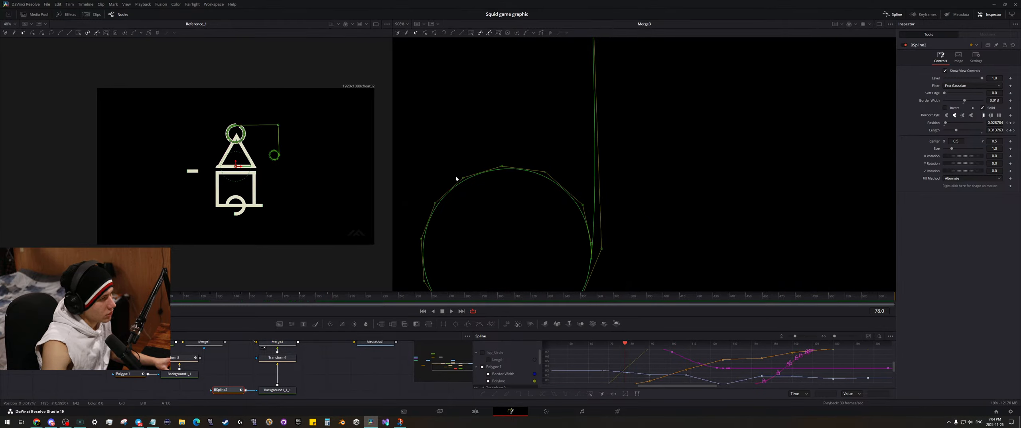
pyautogui.hotkey('ctrl', 'f')
pyautogui.press('space')
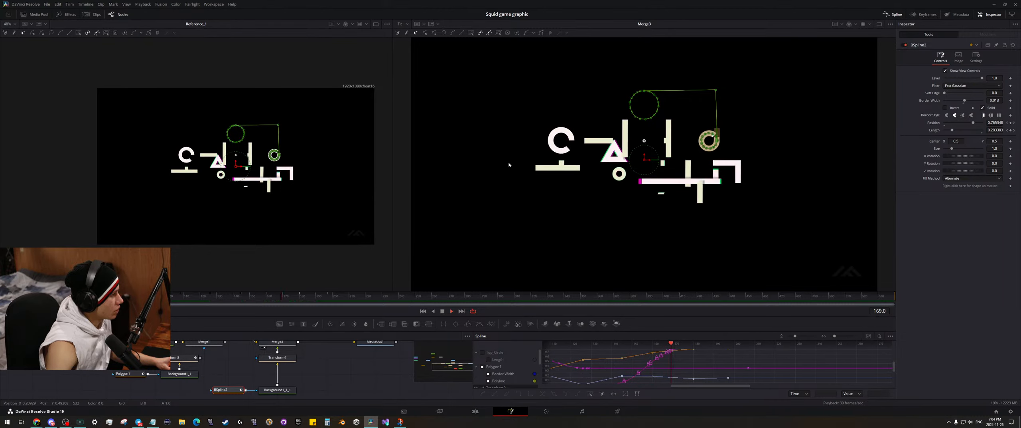
pyautogui.press('space')
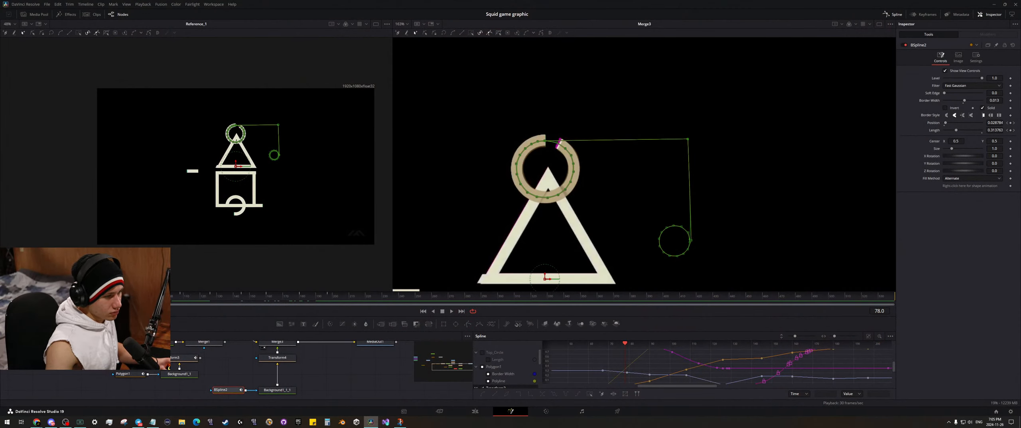
# - At frame 69, key BSpline2's Position at 0.0 so the border starts exactly at the top of the large circle
pyautogui.press('Left')
pyautogui.press('Left')
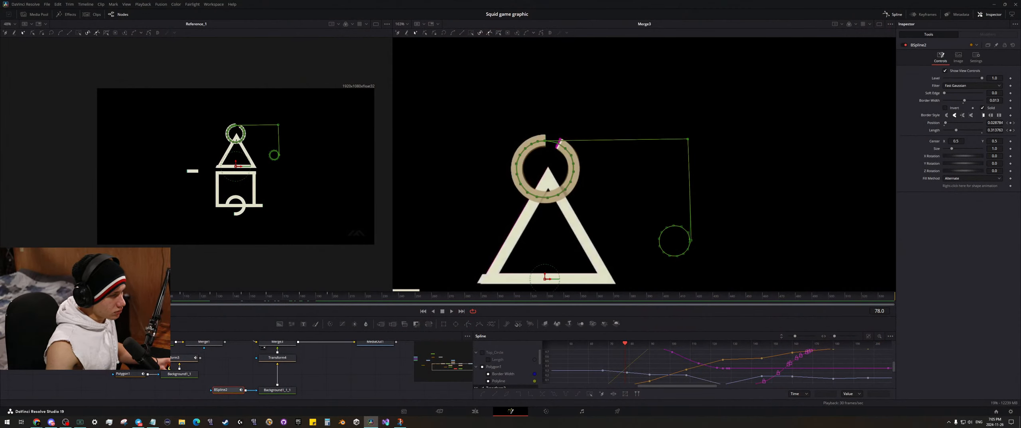
pyautogui.press('Left')
pyautogui.press('Left')
pyautogui.press('Left')
pyautogui.press('Left')
pyautogui.press('Left')
pyautogui.press('Left')
pyautogui.press('Left')
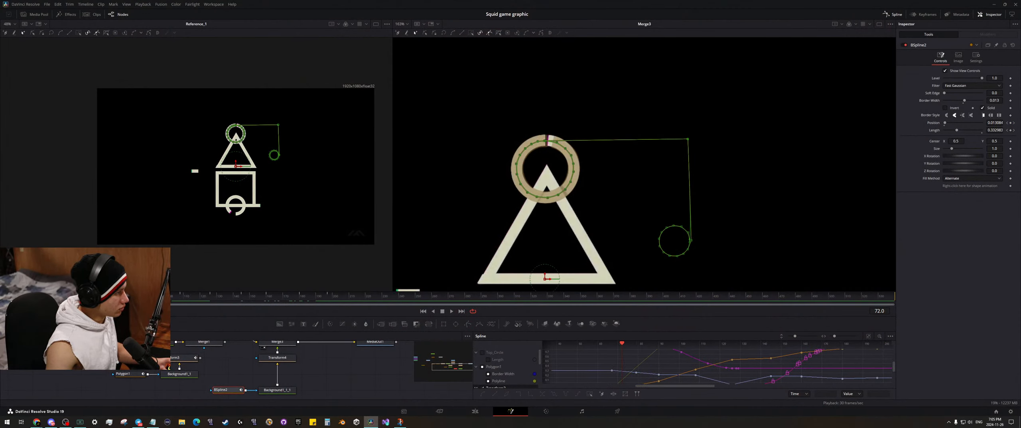
pyautogui.press('Right')
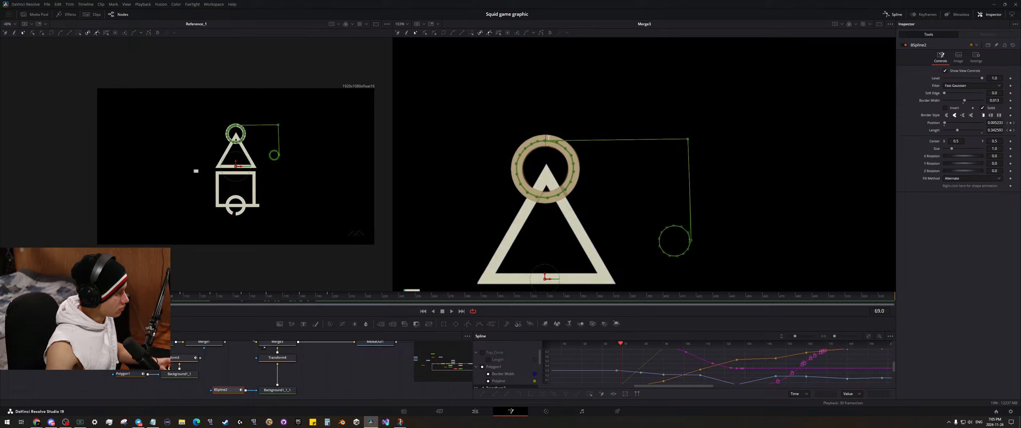
pyautogui.press('Left')
pyautogui.scroll(8, 559, 139)
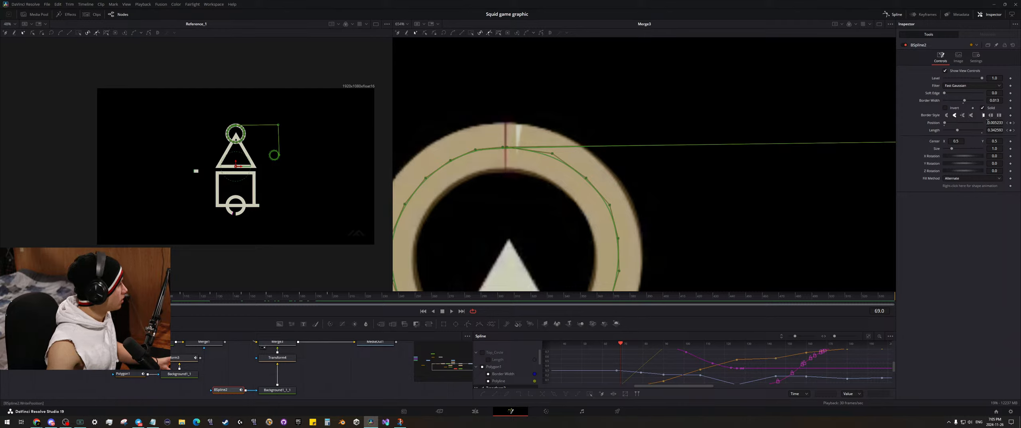
pyautogui.moveTo(999, 125); pyautogui.dragTo(997, 124)
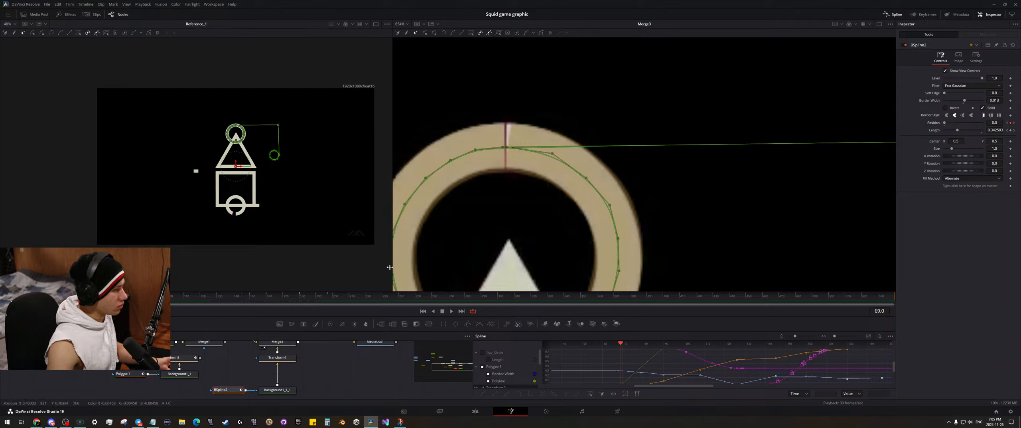
# - At frame 75, key BSpline2's Position at about 0.014 and Length at about 0.327 to match the circle's opening gap
pyautogui.press('Right')
pyautogui.press('Right')
pyautogui.press('Right')
pyautogui.press('Right')
pyautogui.press('Right')
pyautogui.press('Right')
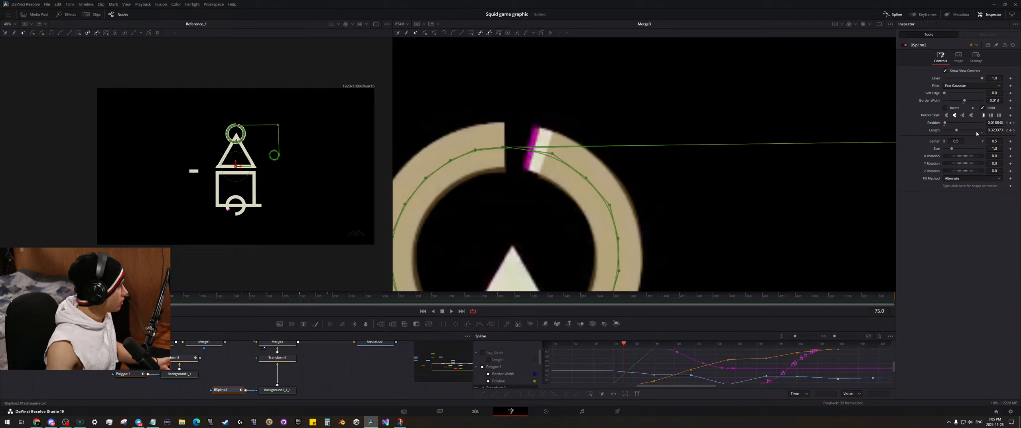
pyautogui.moveTo(997, 130); pyautogui.dragTo(999, 128)
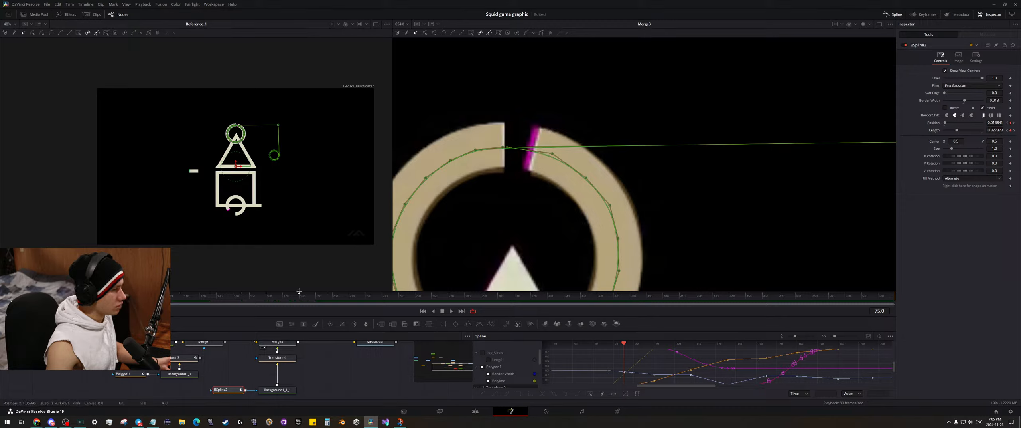
# - Step back and forth through the frames from about 71 to 81 to compare the opening circle with the reference
pyautogui.press('Left')
pyautogui.press('Left')
pyautogui.press('Left')
pyautogui.press('Left')
pyautogui.press('Right')
pyautogui.press('Right')
pyautogui.press('Right')
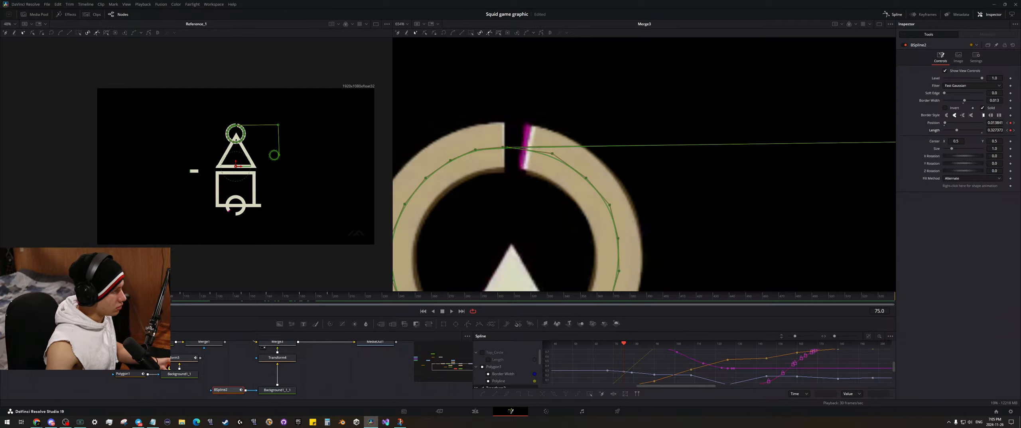
pyautogui.press('Right')
pyautogui.press('Right')
pyautogui.press('Right')
pyautogui.press('Right')
pyautogui.press('Right')
pyautogui.press('Right')
pyautogui.press('Left')
pyautogui.press('Left')
pyautogui.press('Right')
pyautogui.press('Right')
pyautogui.press('Right')
pyautogui.press('Right')
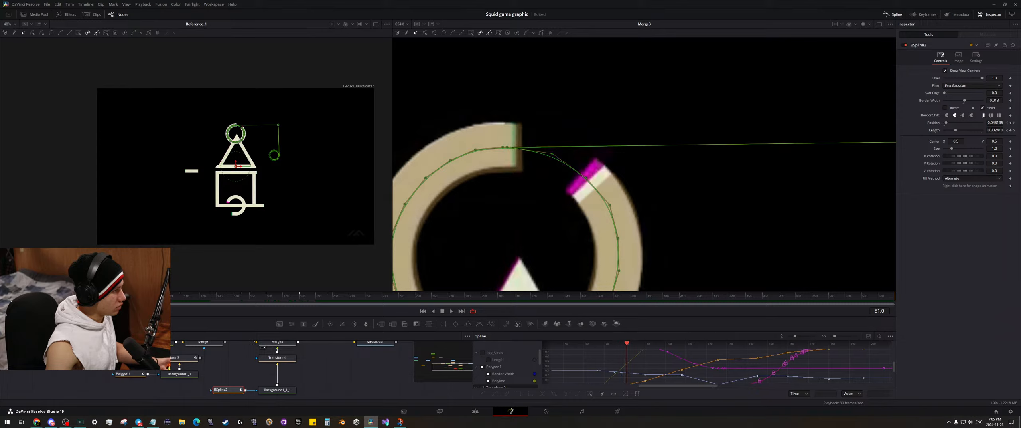
# - At frame 87, key BSpline2's Position at about 0.091 to match both ends of the reference arc
pyautogui.press('Right')
pyautogui.press('Right')
pyautogui.press('Right')
pyautogui.press('Right')
pyautogui.press('Right')
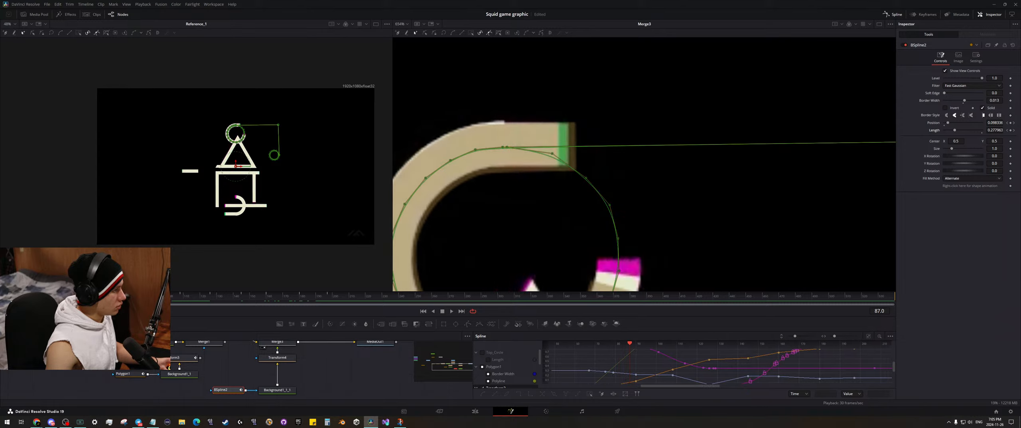
pyautogui.scroll(-2, 665, 195)
pyautogui.scroll(1, 687, 192)
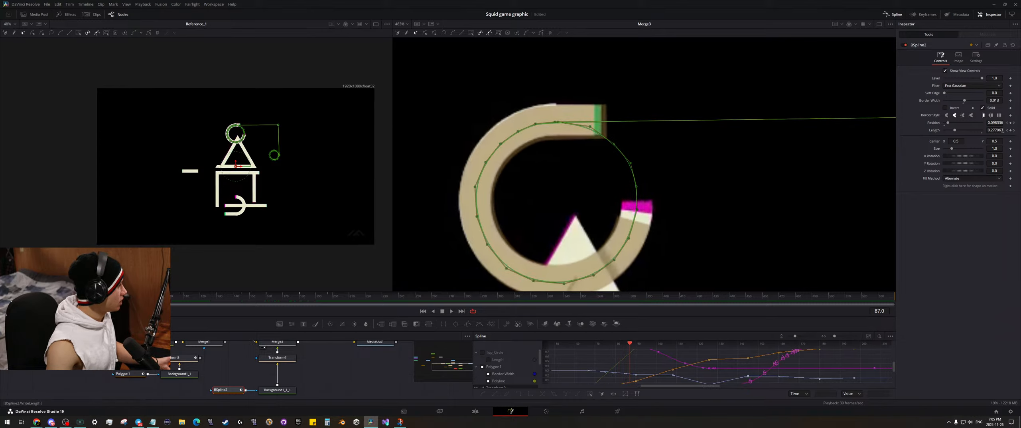
pyautogui.moveTo(997, 122); pyautogui.dragTo(994, 122)
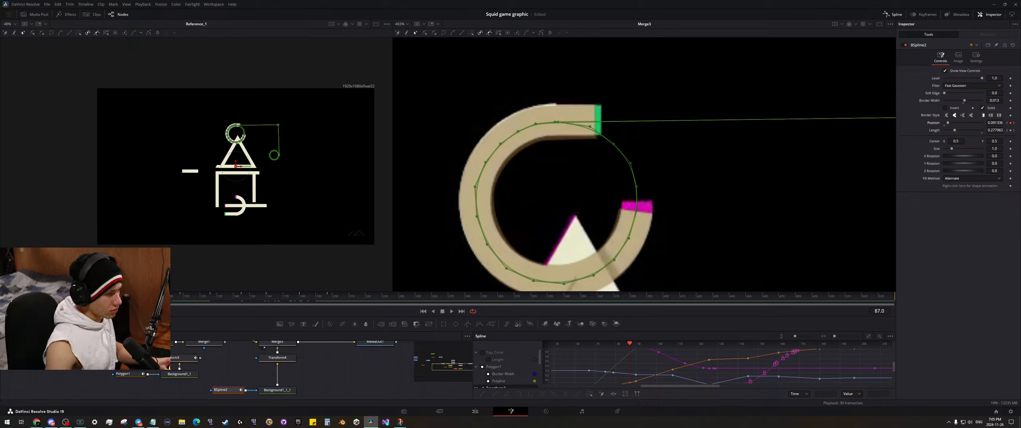
# - At frame 95, key BSpline2's Position at about 0.186 and Length at about 0.270 to match the reference's arc and straight bar
pyautogui.press('Right')
pyautogui.press('Right')
pyautogui.press('Right')
pyautogui.press('Right')
pyautogui.press('Right')
pyautogui.press('Right')
pyautogui.press('Right')
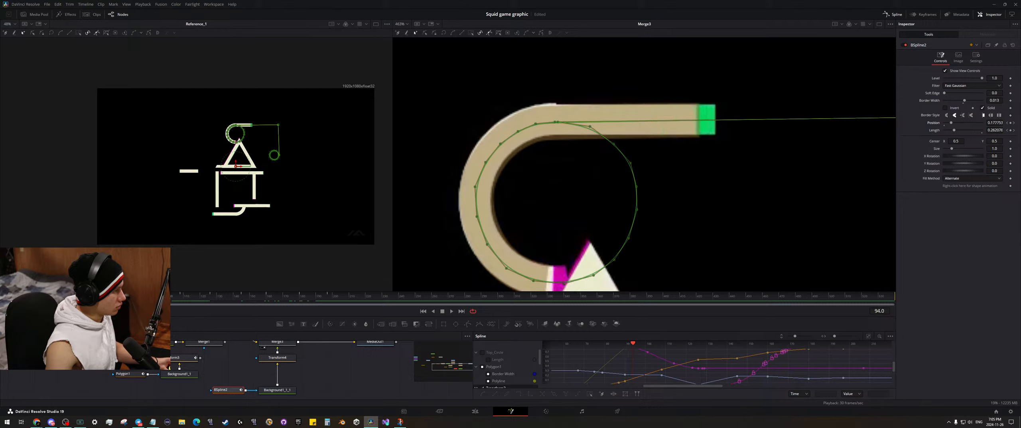
pyautogui.press('Right')
pyautogui.moveTo(993, 122); pyautogui.dragTo(1000, 130)
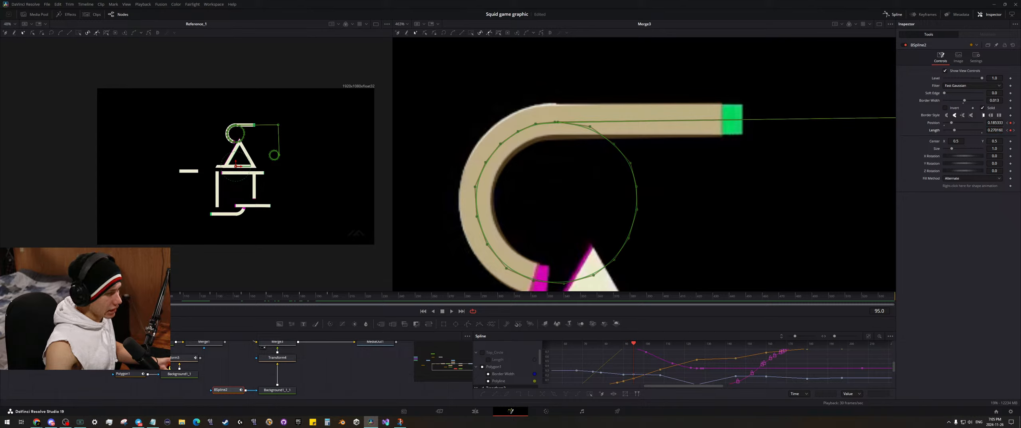
# - Key BSpline2's Position and Length to match the reference bar at frame 102 and, at about 0.339 and 0.271, at frame 105
pyautogui.click(172, 296)
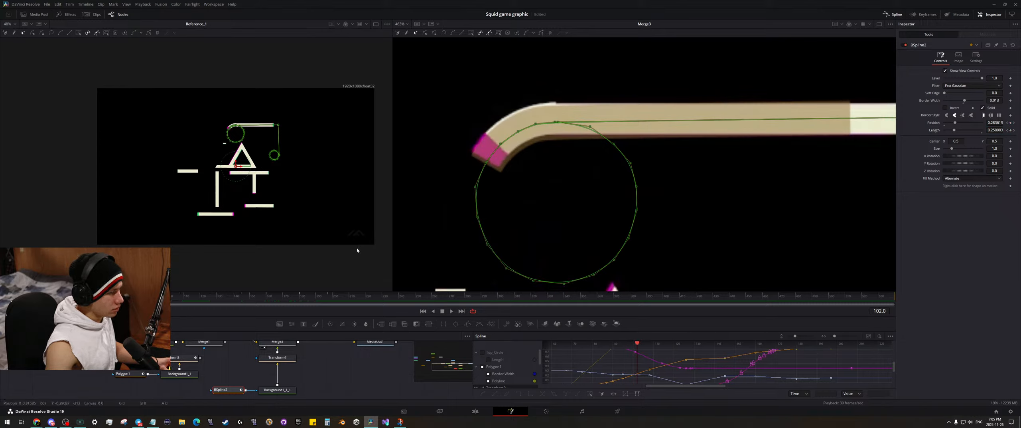
pyautogui.moveTo(706, 171); pyautogui.dragTo(542, 198)
pyautogui.moveTo(773, 163); pyautogui.dragTo(838, 152)
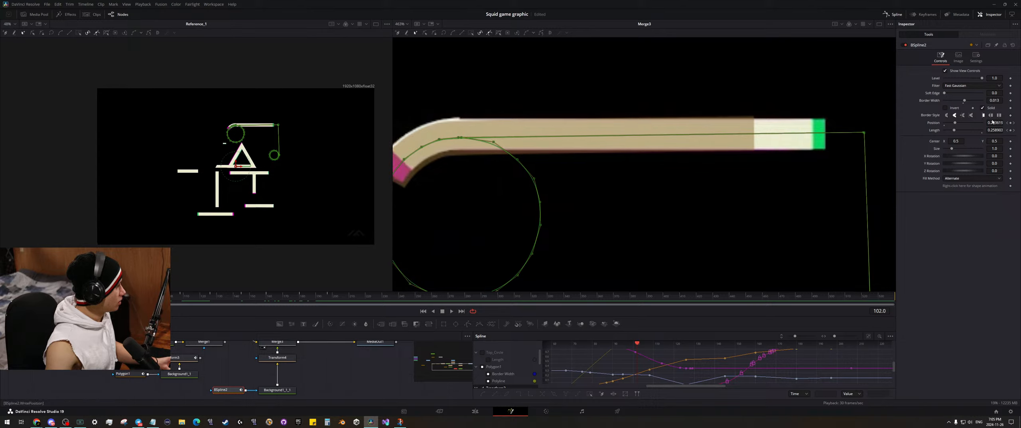
pyautogui.moveTo(993, 123); pyautogui.dragTo(1005, 130)
pyautogui.moveTo(174, 295); pyautogui.dragTo(176, 296)
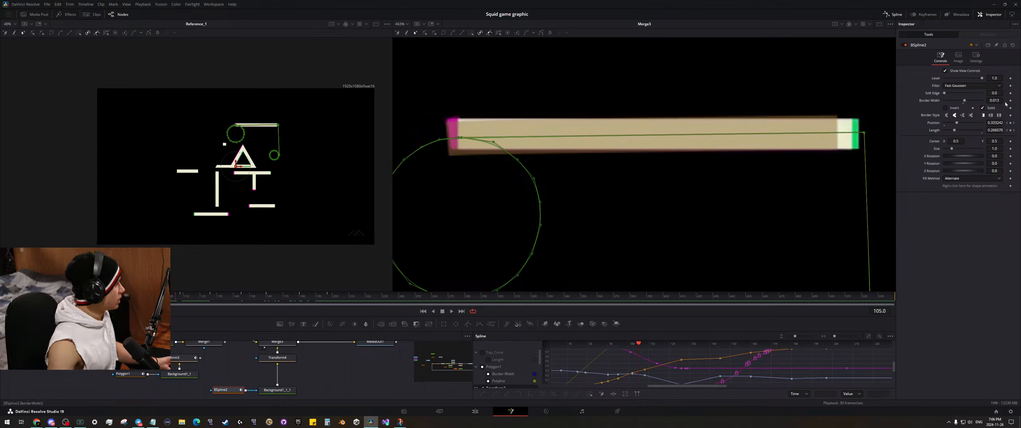
pyautogui.moveTo(994, 122); pyautogui.dragTo(998, 130)
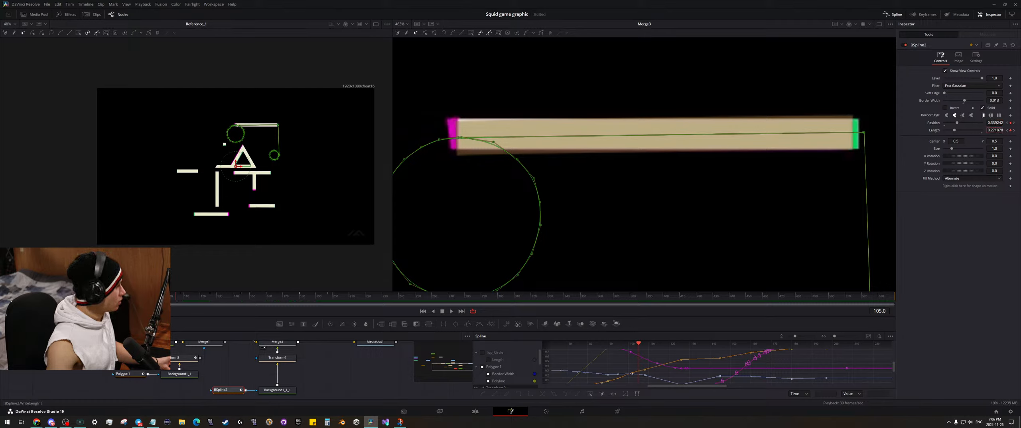
# - At frame 116, adjust BSpline2's keyed Length to match the end of the reference bar at the upper corner
pyautogui.press('space')
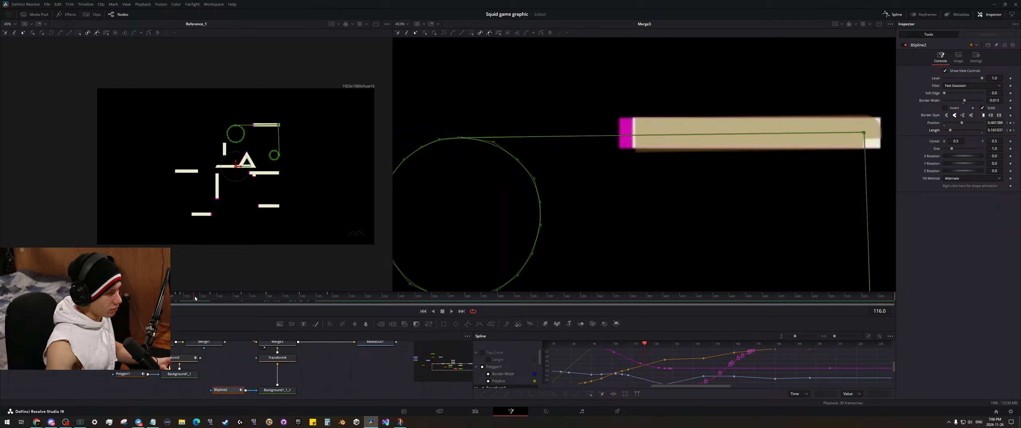
pyautogui.moveTo(714, 191); pyautogui.dragTo(637, 205)
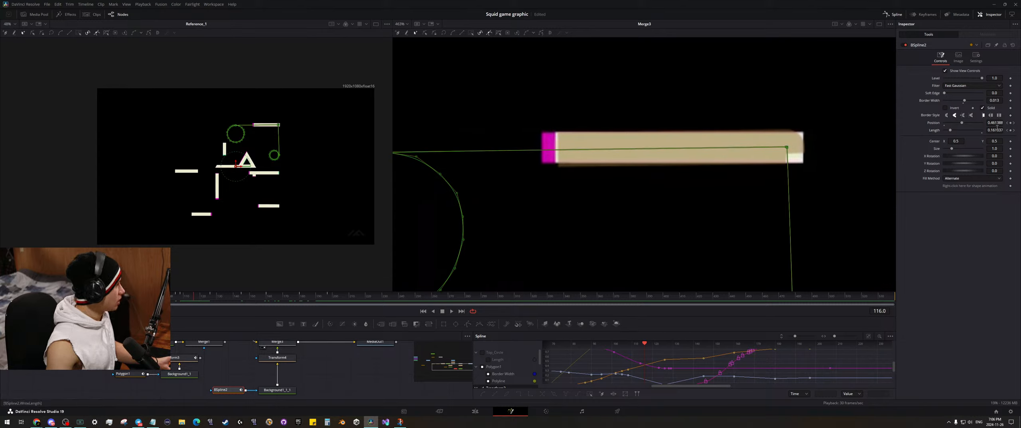
pyautogui.moveTo(993, 130); pyautogui.dragTo(992, 129)
# - At frame 134, key BSpline2's Position at about 0.608 and Length at about 0.06 to match the reference's short vertical bar
pyautogui.moveTo(188, 297); pyautogui.dragTo(224, 297)
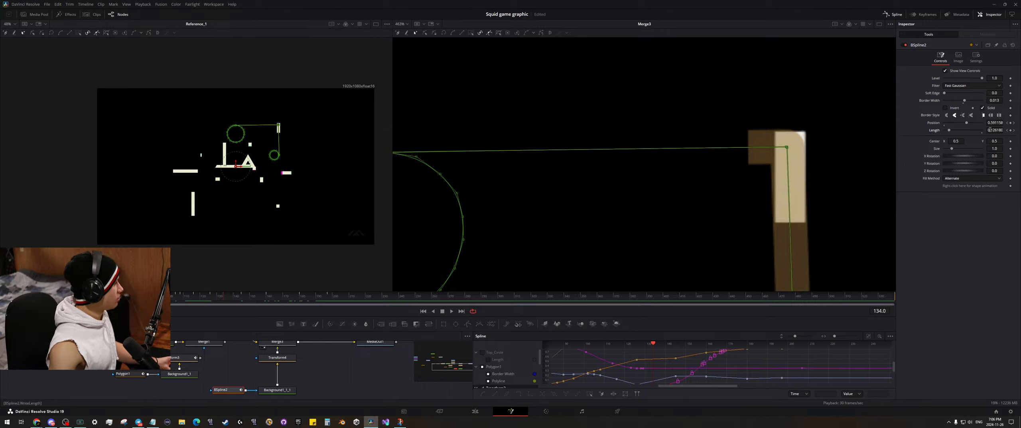
pyautogui.moveTo(992, 123); pyautogui.dragTo(998, 123)
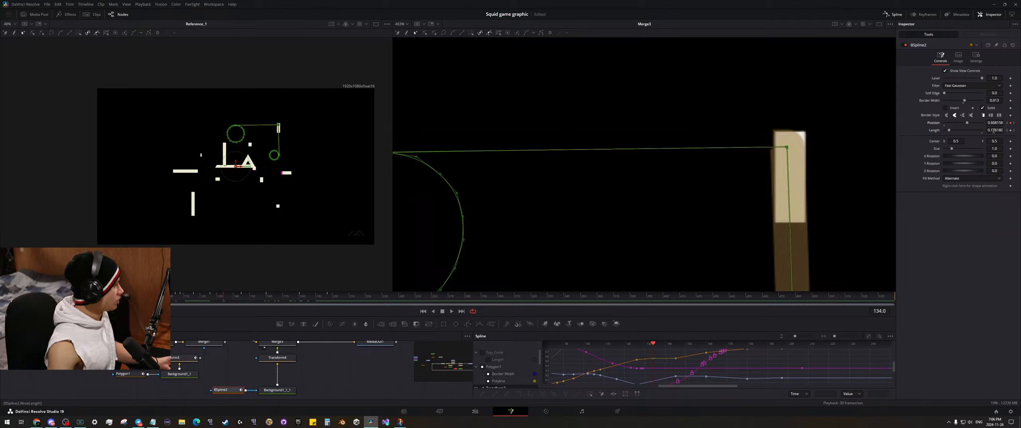
pyautogui.moveTo(995, 130); pyautogui.dragTo(942, 130)
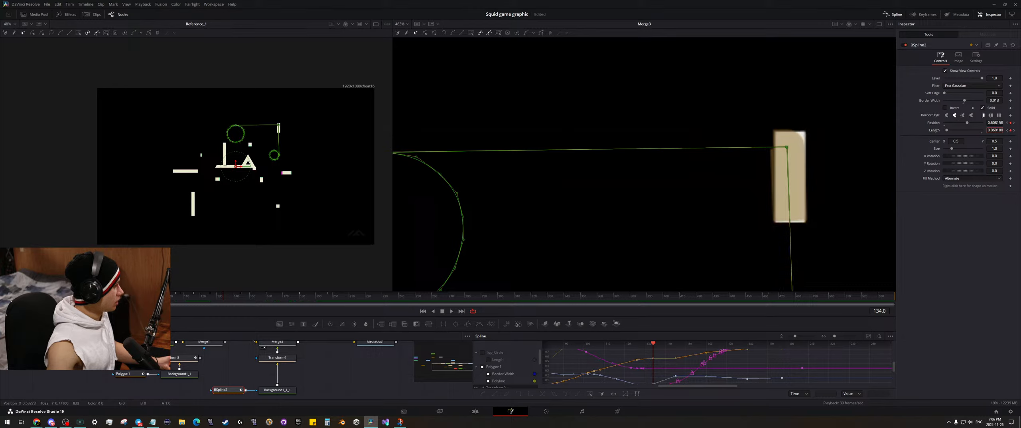
# - Adjust BSpline2's keyed Length near frame 138, then reduce it to about 0.022 at frame 129 to match the reference square
pyautogui.moveTo(223, 296); pyautogui.dragTo(231, 297)
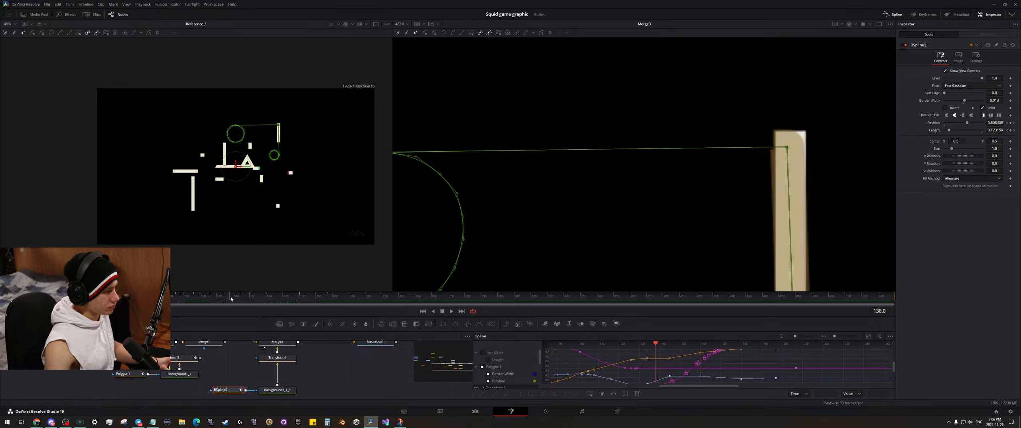
pyautogui.moveTo(995, 130); pyautogui.dragTo(997, 130)
pyautogui.moveTo(226, 297); pyautogui.dragTo(216, 297)
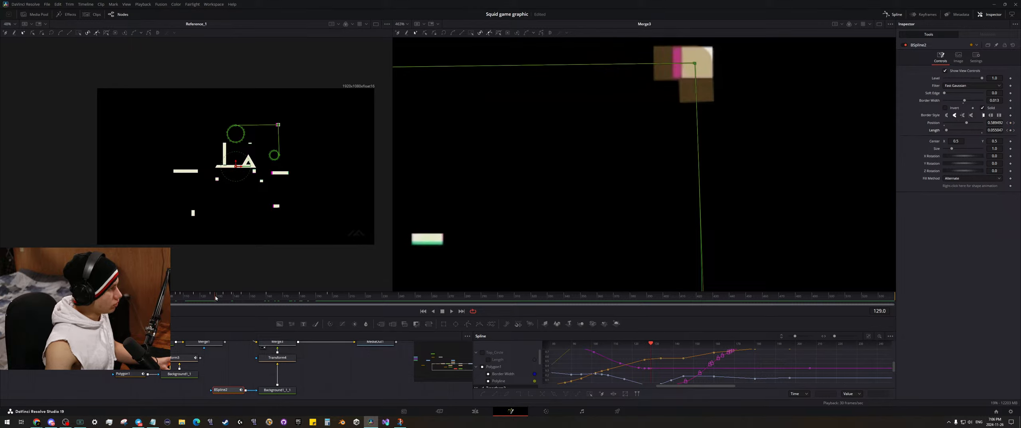
pyautogui.moveTo(998, 129); pyautogui.dragTo(988, 129)
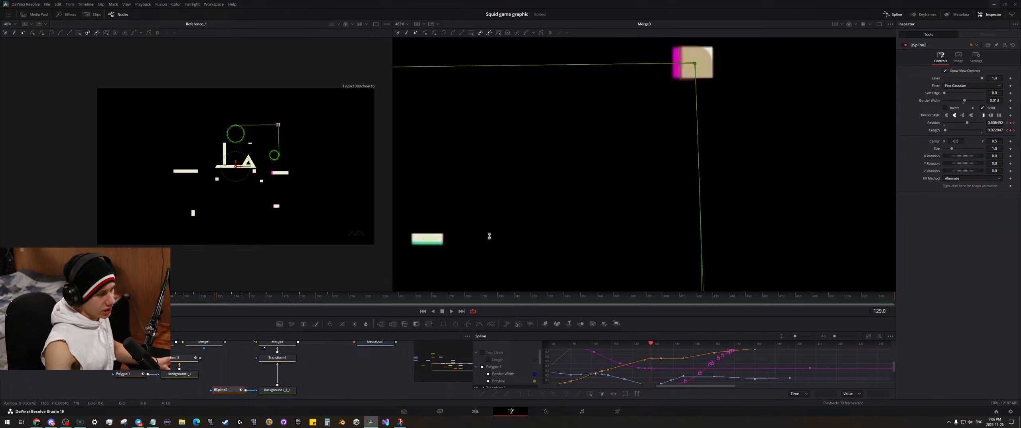
# - At frame 136, set BSpline2's keyed Length to about 0.088 to match the end of the reference's vertical bar
pyautogui.click(197, 296)
pyautogui.moveTo(197, 296); pyautogui.dragTo(228, 304)
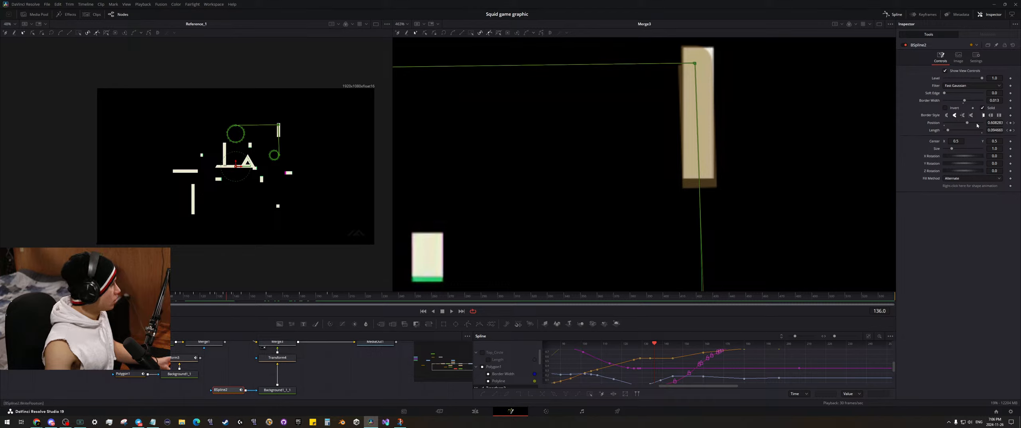
pyautogui.moveTo(993, 130); pyautogui.dragTo(991, 130)
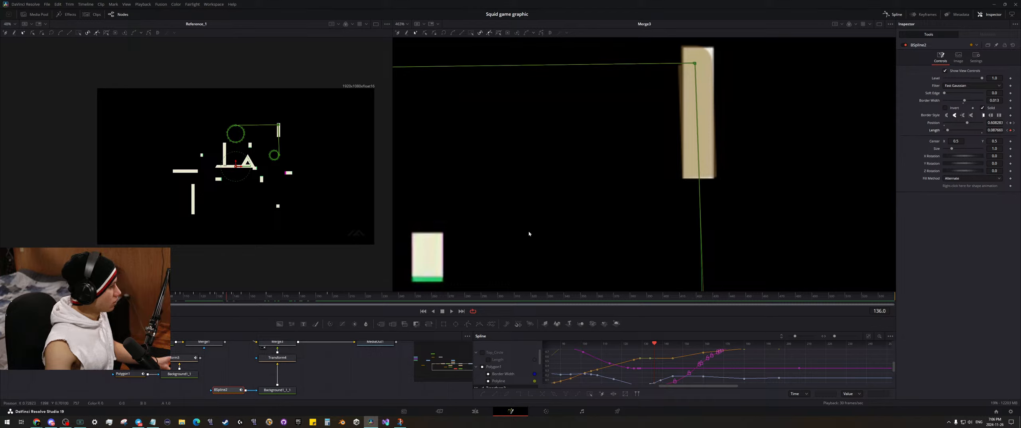
# - Just past frame 140, extend BSpline2's keyed Length to reach the lower end of the reference's long vertical bar
pyautogui.moveTo(230, 298); pyautogui.dragTo(236, 298)
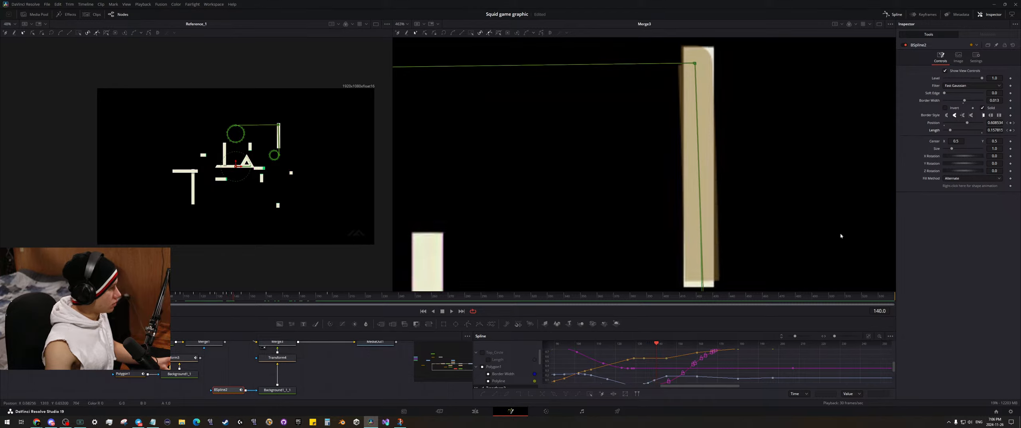
pyautogui.moveTo(796, 239); pyautogui.dragTo(770, 165)
pyautogui.scroll(-2, 727, 172)
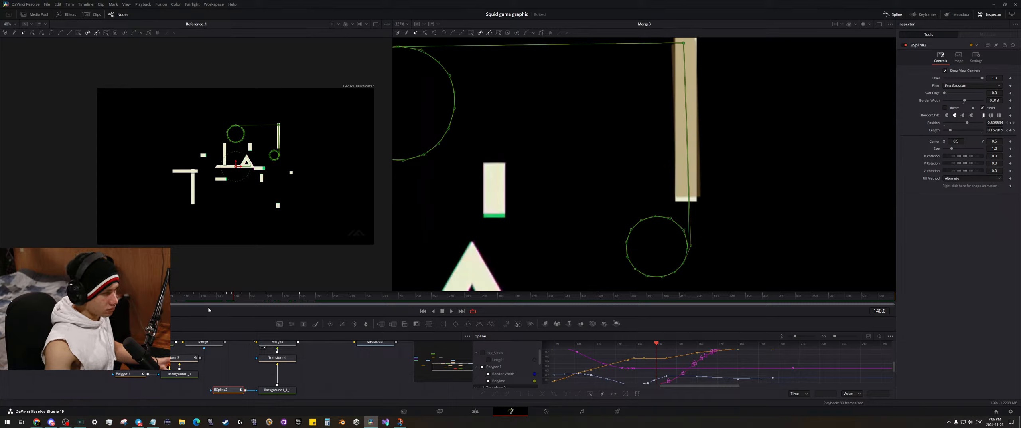
pyautogui.moveTo(234, 300); pyautogui.dragTo(238, 300)
pyautogui.moveTo(999, 129); pyautogui.dragTo(1002, 129)
pyautogui.moveTo(739, 152); pyautogui.dragTo(717, 196)
# - Match BSpline2 to the reference hook by keying Position and a Length of about 0.251 at frame 152, and Length about 0.245 at frame 155
pyautogui.moveTo(238, 298); pyautogui.dragTo(253, 299)
pyautogui.moveTo(781, 157); pyautogui.dragTo(786, 98)
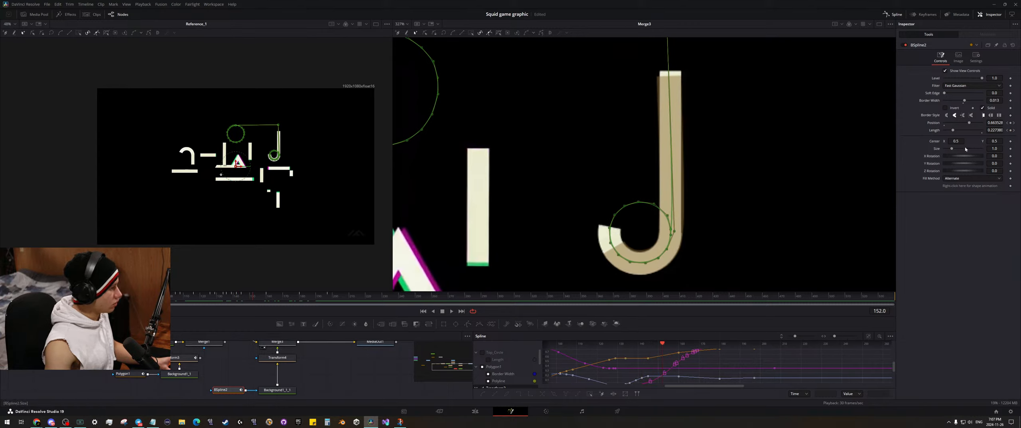
pyautogui.moveTo(993, 122); pyautogui.dragTo(1006, 130)
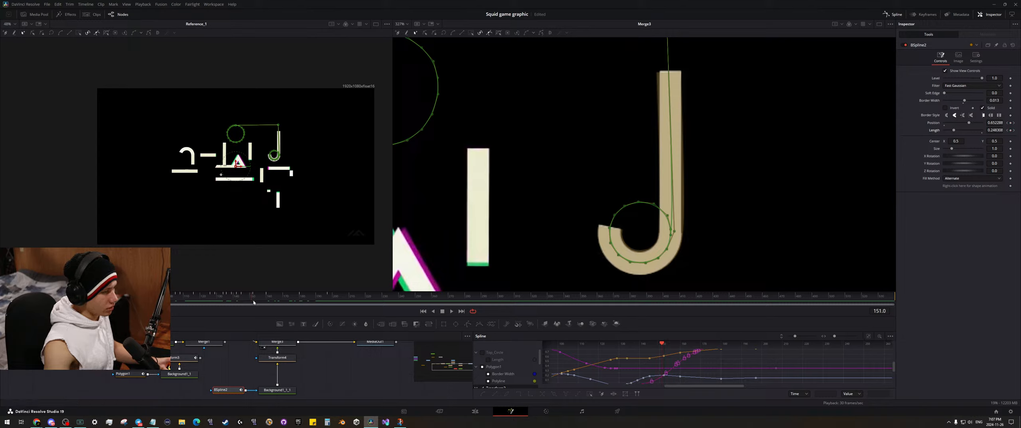
pyautogui.moveTo(253, 302); pyautogui.dragTo(260, 302)
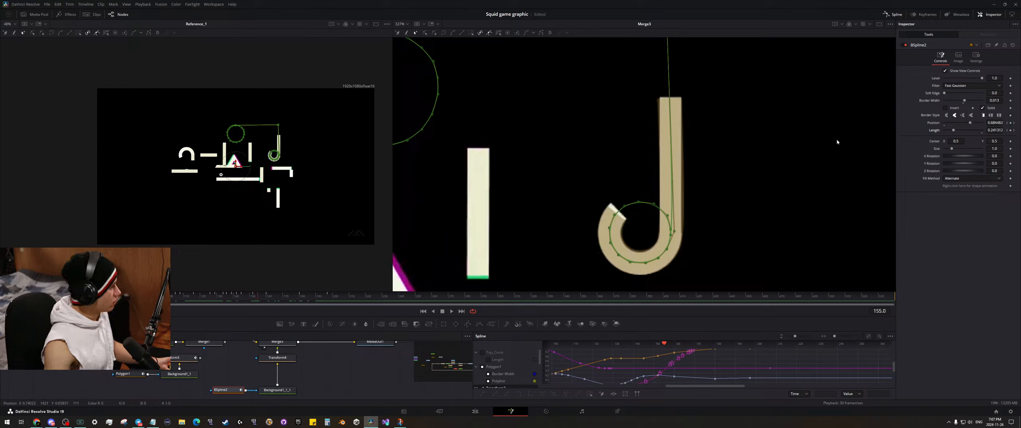
pyautogui.moveTo(999, 130); pyautogui.dragTo(1001, 130)
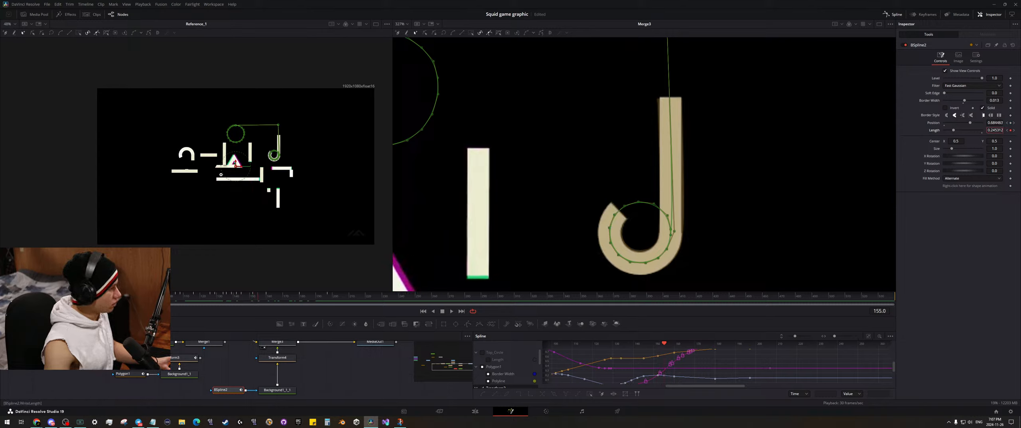
# - Key BSpline2's Position and Length to match the nearly closed ring, with Length about 0.202 at frame 164 and Position 0.81, Length 0.176 at frame 170
pyautogui.moveTo(262, 297); pyautogui.dragTo(275, 298)
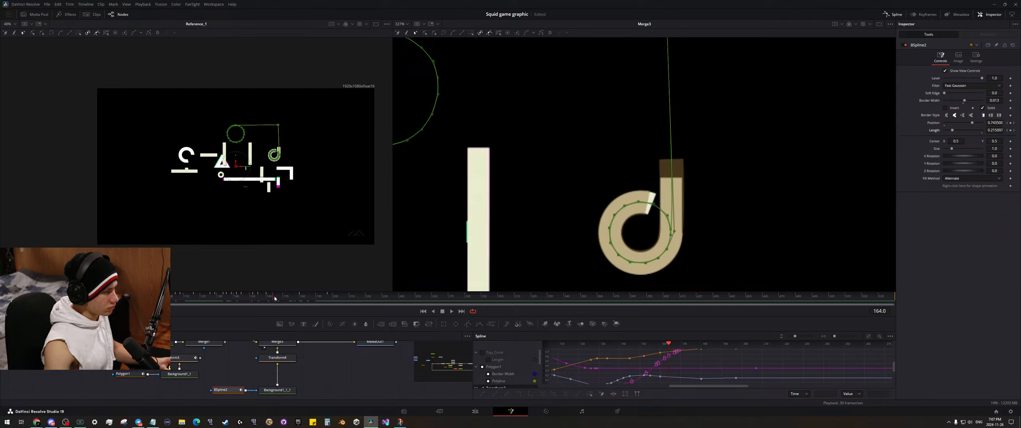
pyautogui.moveTo(996, 123); pyautogui.dragTo(993, 130)
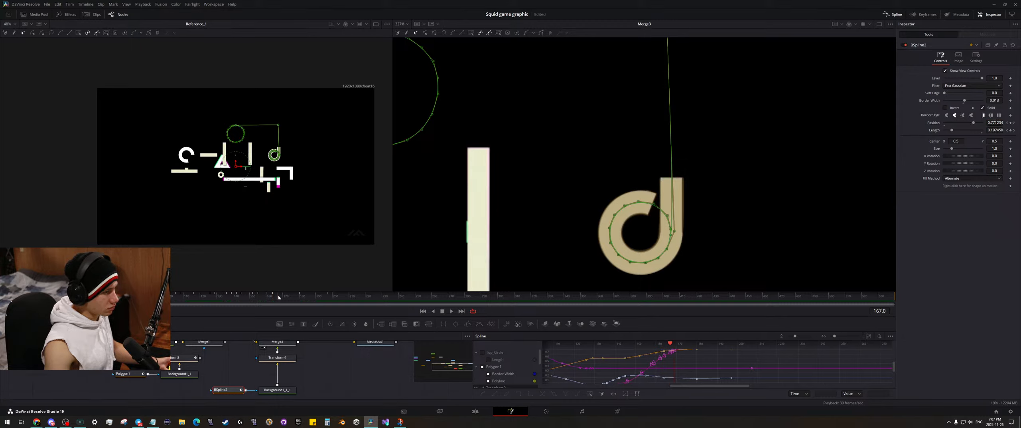
pyautogui.moveTo(278, 297); pyautogui.dragTo(284, 297)
pyautogui.moveTo(992, 122); pyautogui.dragTo(998, 122)
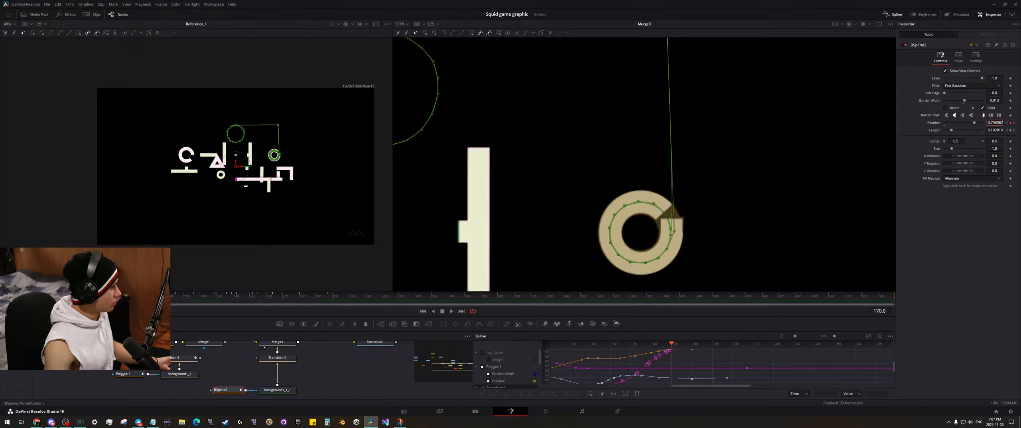
pyautogui.moveTo(996, 130); pyautogui.dragTo(988, 129)
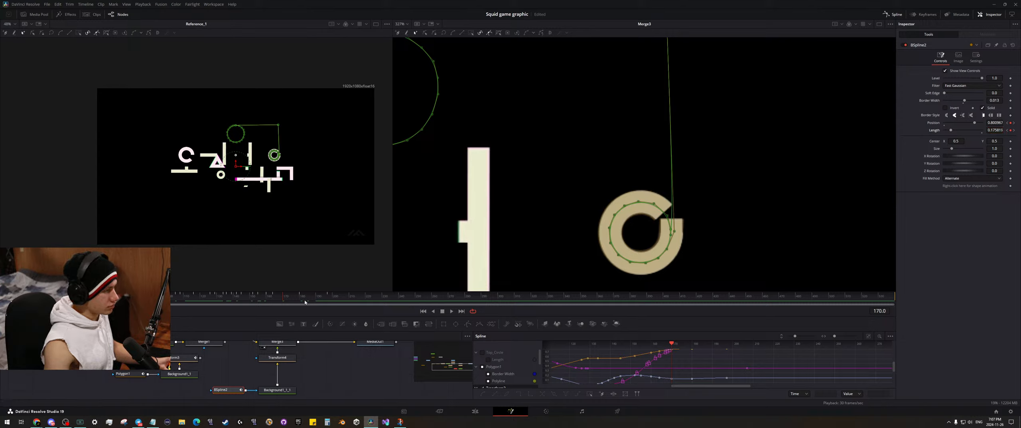
# - Fit the whole graphic in the viewer and play the animation from the start to check the BSpline2 motion
pyautogui.moveTo(285, 299); pyautogui.dragTo(163, 299)
pyautogui.hotkey('shift', 'z')
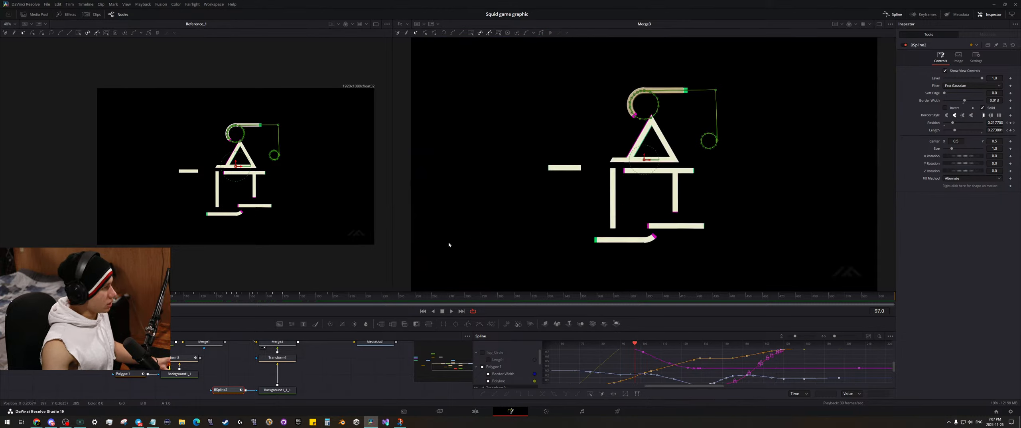
pyautogui.press('space')
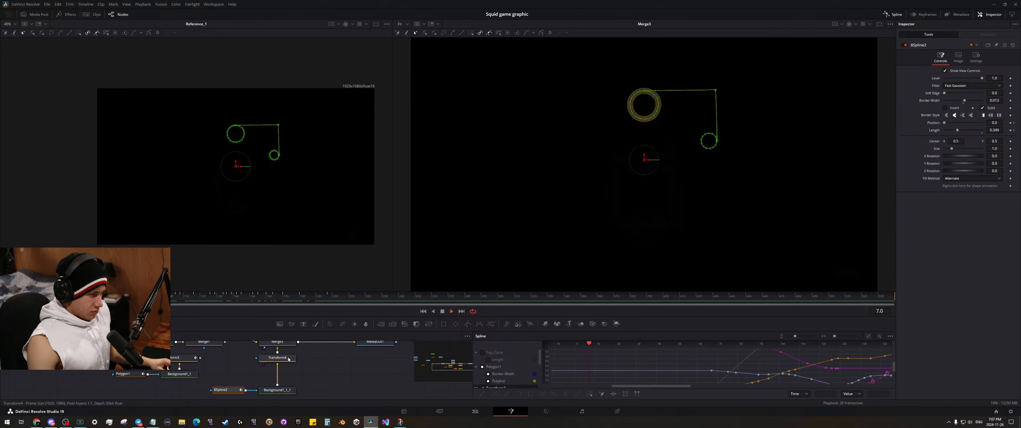
pyautogui.moveTo(288, 359); pyautogui.dragTo(236, 370)
pyautogui.press('space')
# - Line up the Polygon1 and BSpline2 node branches with their Transform and Background nodes, and save the project
pyautogui.scroll(-2, 236, 370)
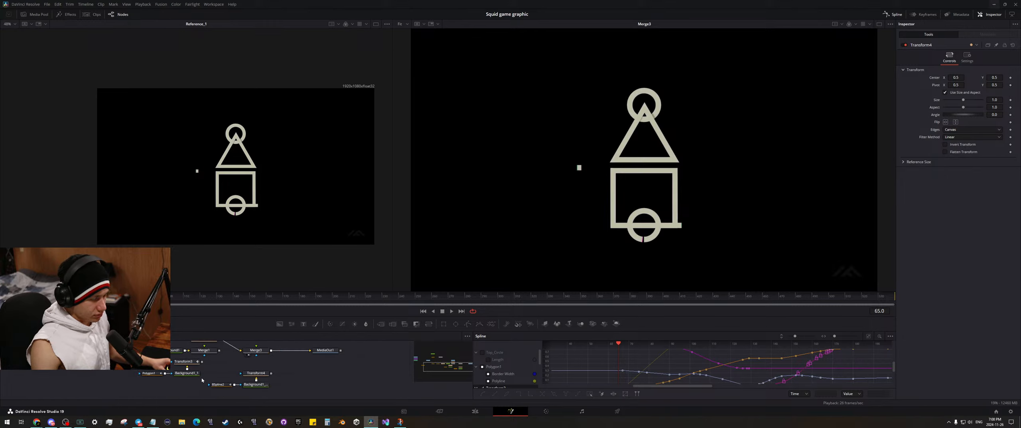
pyautogui.moveTo(156, 375)
pyautogui.mouseDown()
pyautogui.moveTo(211, 353)
pyautogui.moveTo(162, 367)
pyautogui.mouseUp()
pyautogui.moveTo(212, 387); pyautogui.dragTo(313, 364)
pyautogui.click(232, 370)
pyautogui.moveTo(199, 352); pyautogui.dragTo(314, 390)
pyautogui.moveTo(300, 365); pyautogui.dragTo(249, 365)
pyautogui.click(362, 374)
pyautogui.hotkey('ctrl', 's')
pyautogui.moveTo(362, 374); pyautogui.dragTo(250, 371)
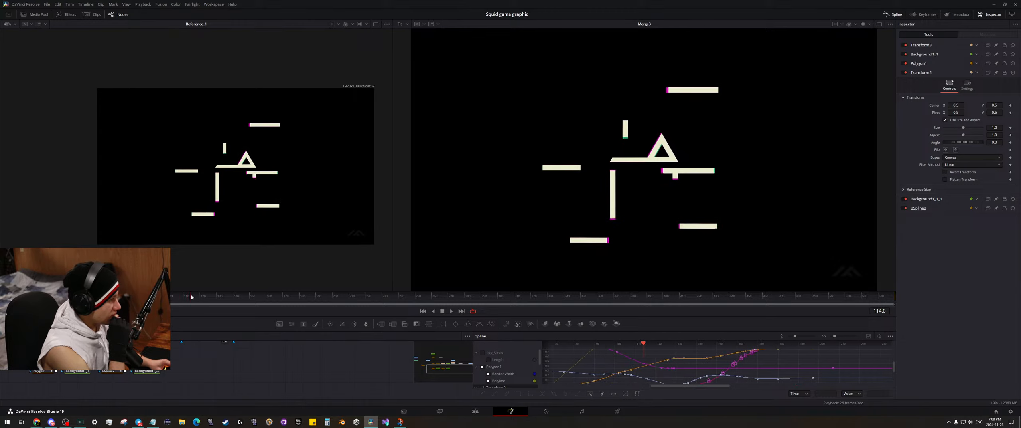
# - Scrub back and forth through the animation up to the finished title to compare the merged shapes with the reference
pyautogui.click(227, 298)
pyautogui.moveTo(238, 300); pyautogui.dragTo(261, 301)
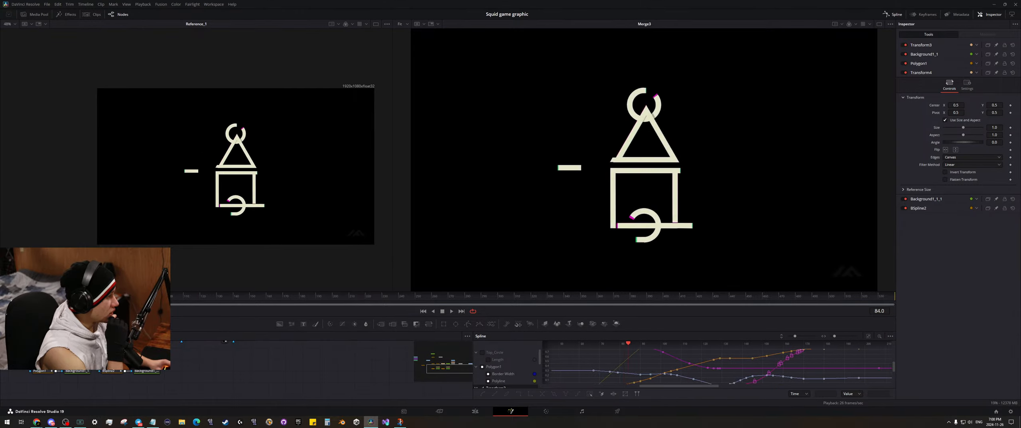
pyautogui.moveTo(210, 310); pyautogui.dragTo(246, 305)
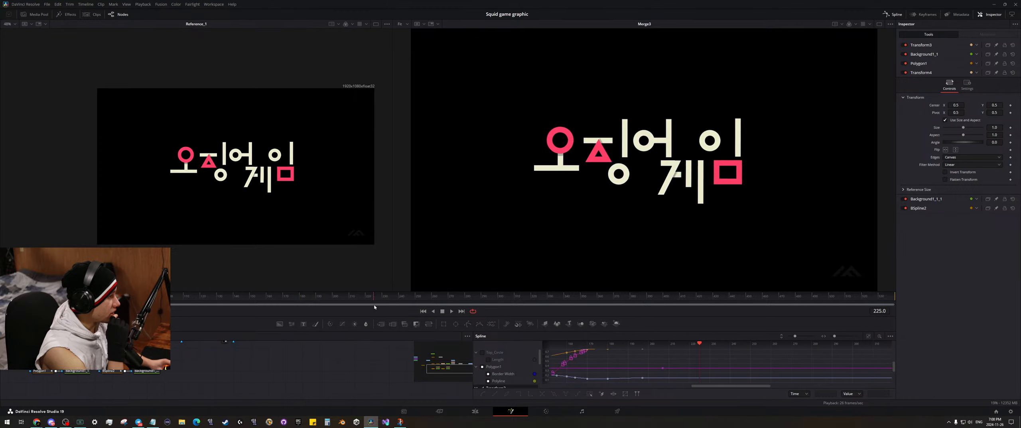
pyautogui.moveTo(328, 303); pyautogui.dragTo(261, 314)
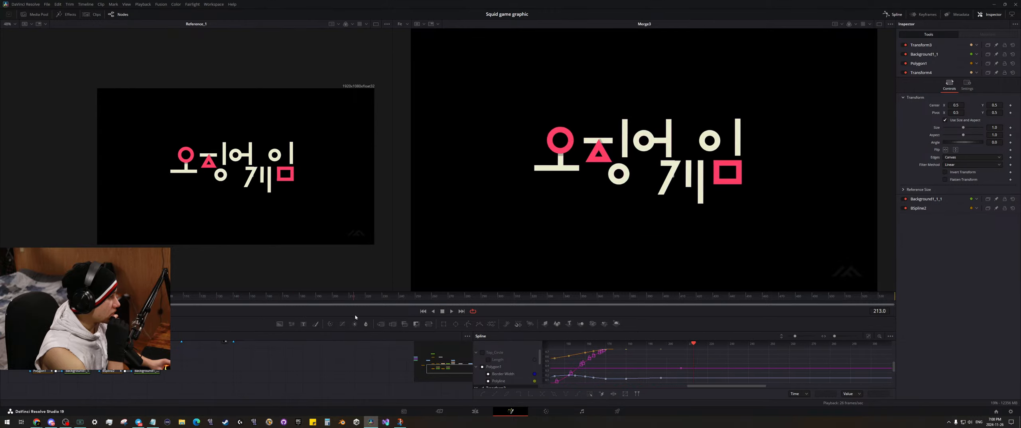
pyautogui.moveTo(386, 317); pyautogui.dragTo(274, 312)
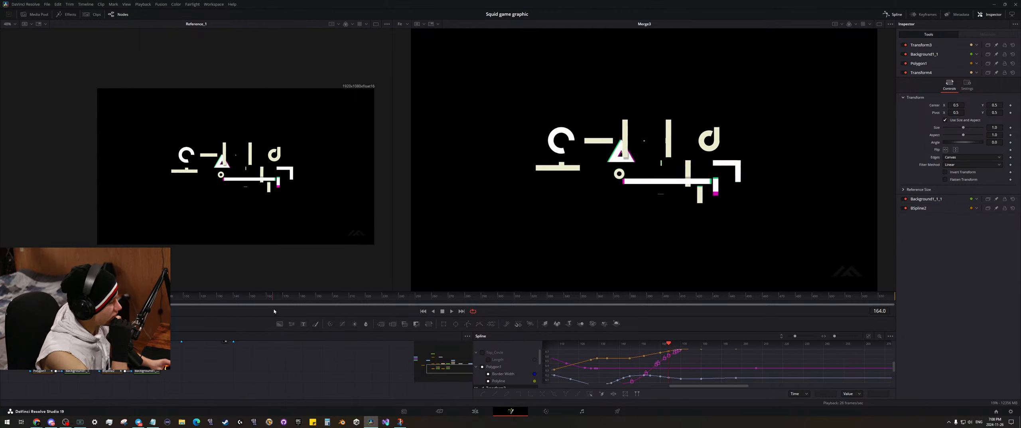
# - Enlarge the Spline editor, fit the curves in it, and move the playhead to frame 148
pyautogui.moveTo(550, 332); pyautogui.dragTo(550, 215)
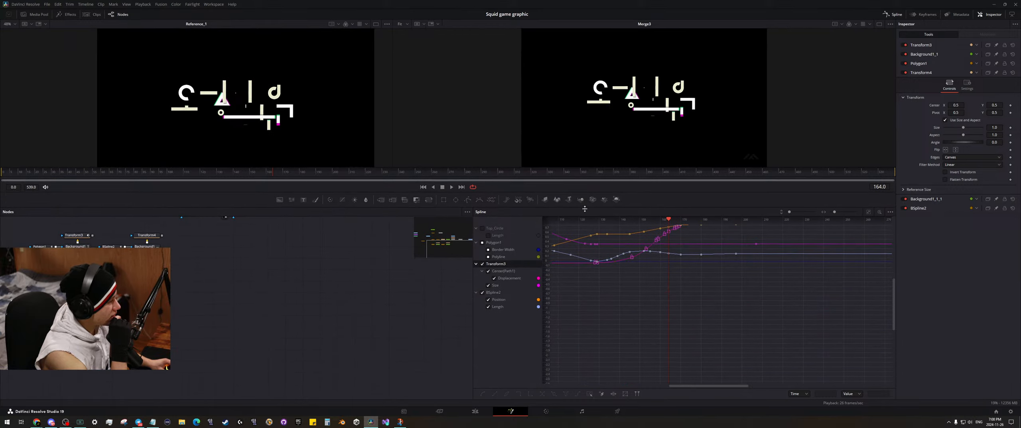
pyautogui.click(869, 220)
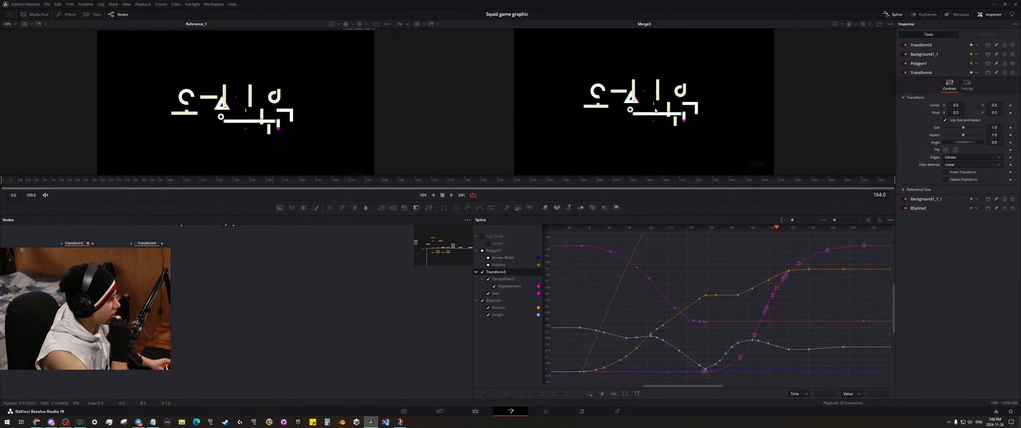
pyautogui.scroll(2, 770, 322)
pyautogui.moveTo(704, 319); pyautogui.dragTo(630, 290)
pyautogui.scroll(2, 678, 299)
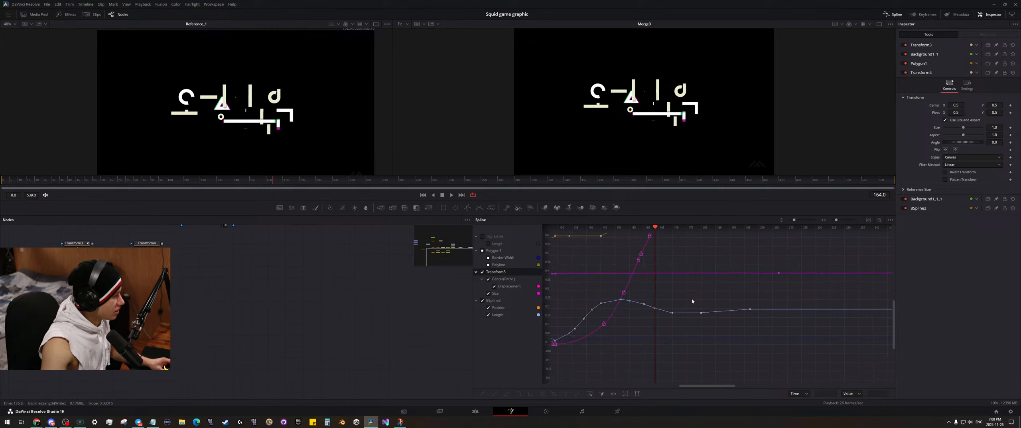
pyautogui.moveTo(641, 227); pyautogui.dragTo(577, 231)
pyautogui.moveTo(253, 325); pyautogui.dragTo(321, 405)
pyautogui.moveTo(230, 323); pyautogui.dragTo(301, 306)
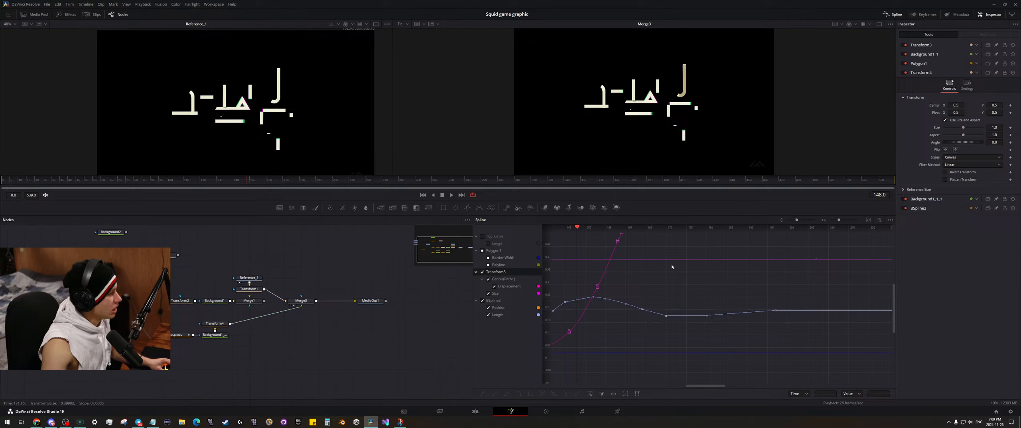
# - Go to frame 66 and smooth BSpline2's Length keys around the small bump before the curve's steep descent
pyautogui.moveTo(668, 278); pyautogui.dragTo(874, 265)
pyautogui.moveTo(666, 261); pyautogui.dragTo(864, 292)
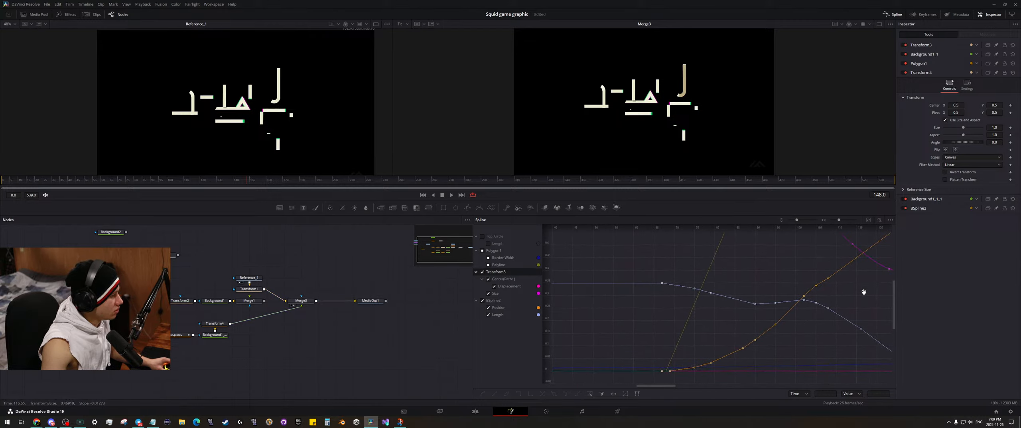
pyautogui.moveTo(743, 279); pyautogui.dragTo(694, 281)
pyautogui.moveTo(409, 183); pyautogui.dragTo(111, 196)
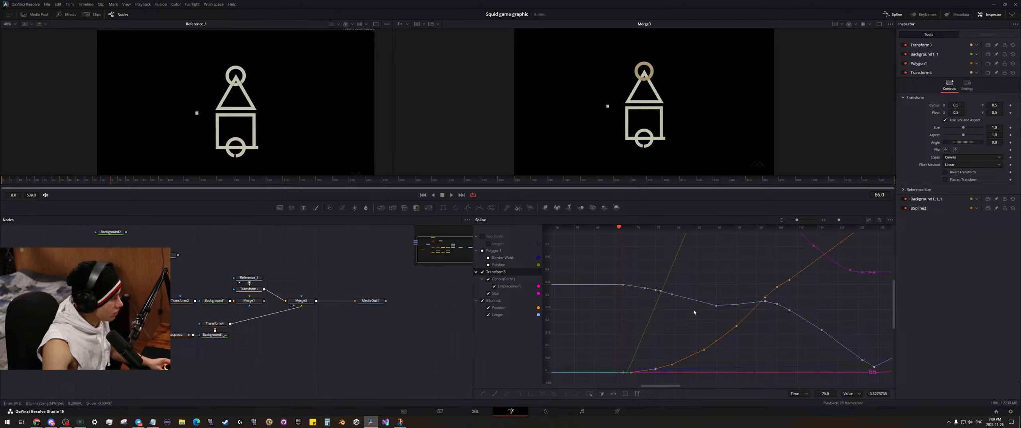
pyautogui.hscroll(5, 654, 297)
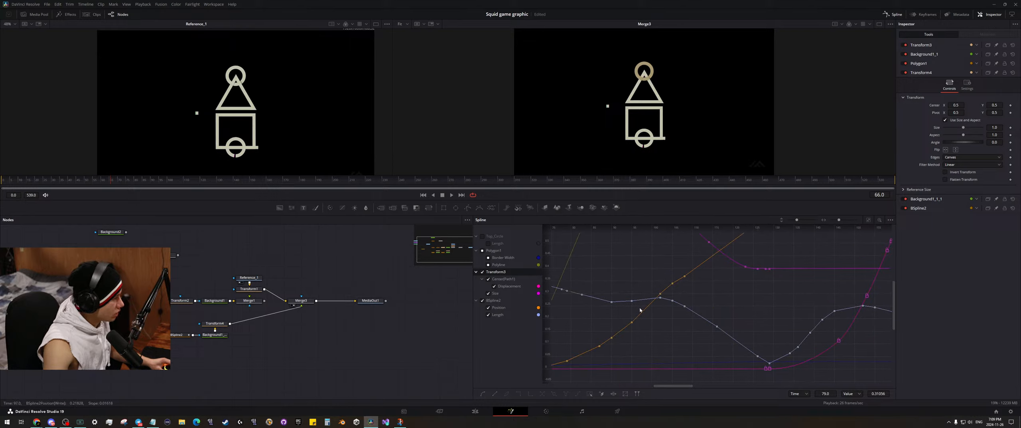
pyautogui.click(685, 309)
pyautogui.hotkey('shift', 's')
pyautogui.click(672, 300)
pyautogui.hotkey('shift', 's')
pyautogui.click(660, 297)
pyautogui.hotkey('shift', 's')
# - Smooth BSpline2's Length keys along the rise out of the curve's dip, including the one at frame 136
pyautogui.moveTo(725, 315); pyautogui.dragTo(660, 309)
pyautogui.click(702, 319)
pyautogui.hotkey('shift', 's')
pyautogui.moveTo(704, 338); pyautogui.dragTo(690, 320)
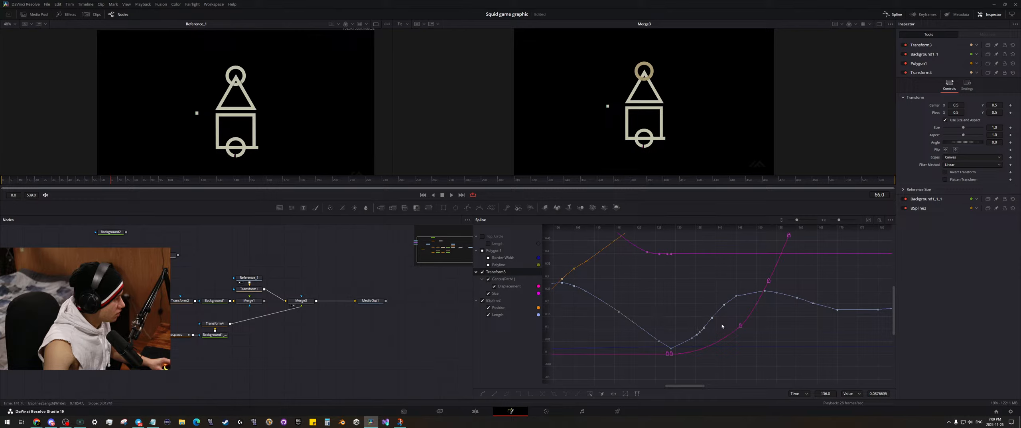
pyautogui.click(729, 302)
pyautogui.click(736, 296)
pyautogui.hotkey('shift', 's')
# - Smooth BSpline2's Length key at frame 164, on the gentle descent after the curve's second peak
pyautogui.moveTo(788, 303); pyautogui.dragTo(767, 305)
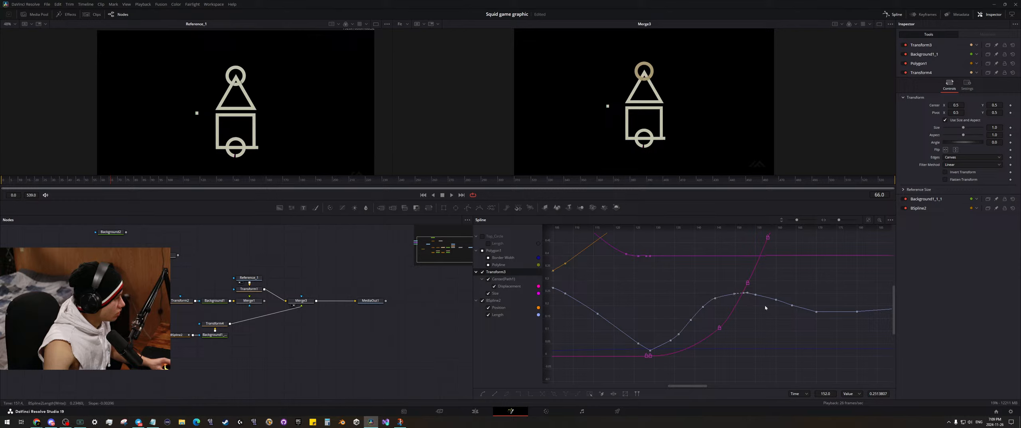
pyautogui.click(792, 305)
pyautogui.moveTo(811, 313); pyautogui.dragTo(697, 307)
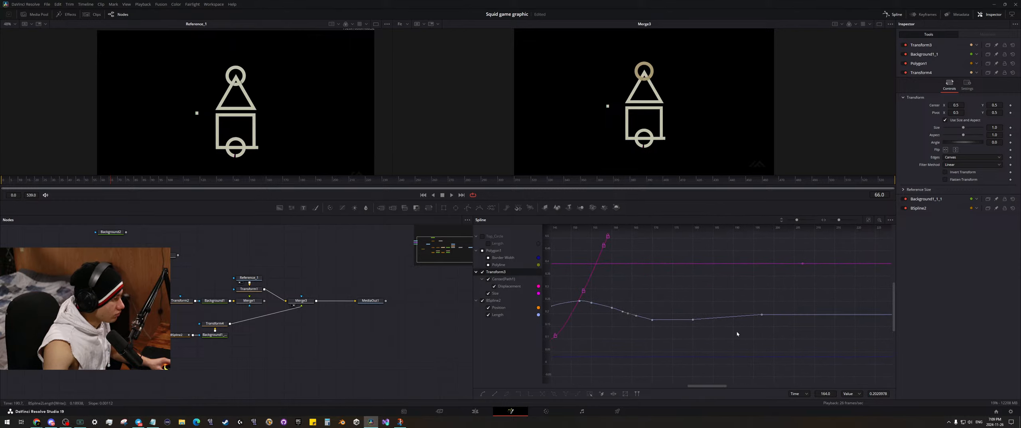
# - Return to the rising part of BSpline2's Length curve and smooth the remaining keys around frame 139
pyautogui.moveTo(654, 273); pyautogui.dragTo(800, 290)
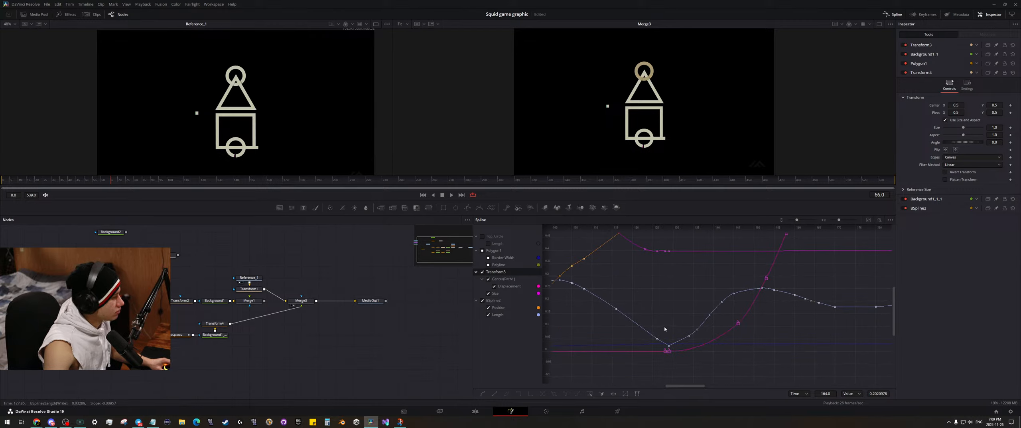
pyautogui.click(692, 334)
pyautogui.click(709, 314)
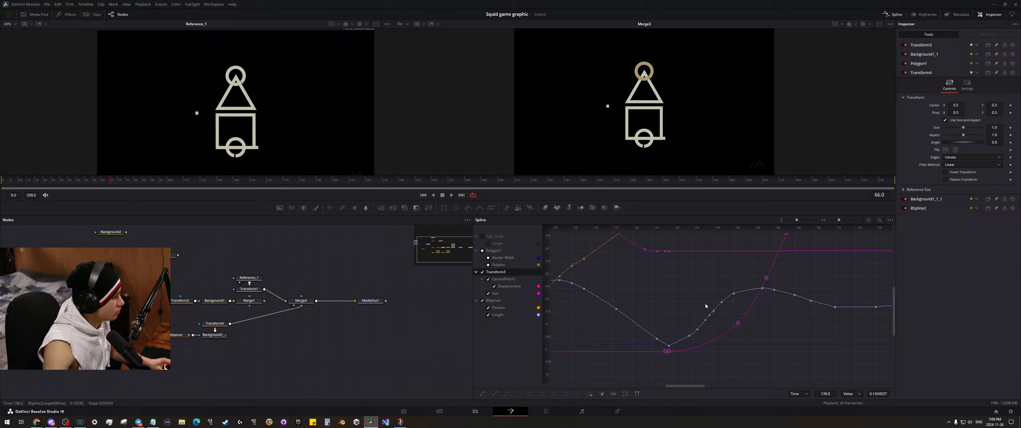
# - Smooth BSpline2's Length keys along the start of the steep descent and around frame 79
pyautogui.moveTo(641, 327); pyautogui.dragTo(743, 346)
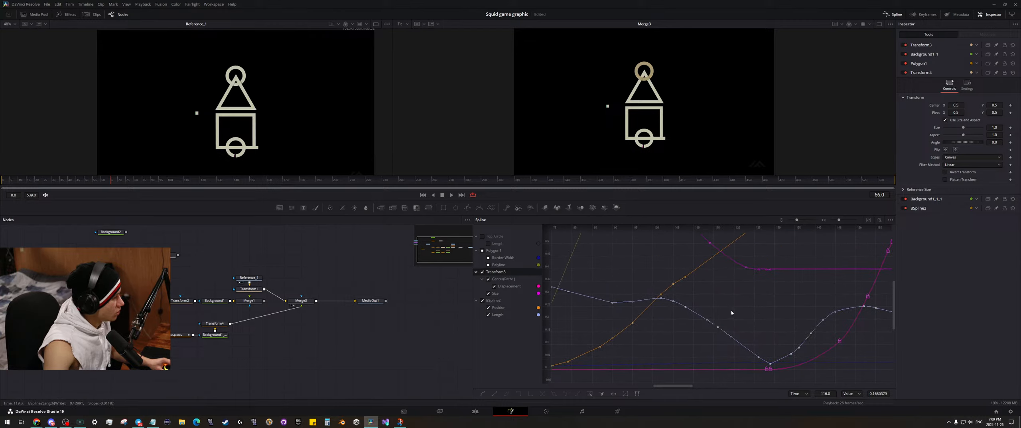
pyautogui.click(686, 307)
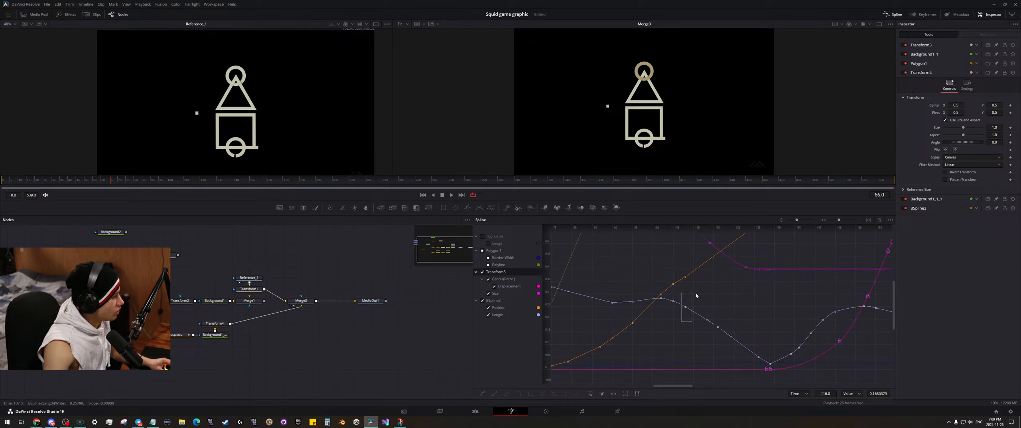
pyautogui.moveTo(648, 312); pyautogui.dragTo(690, 306)
pyautogui.click(670, 310)
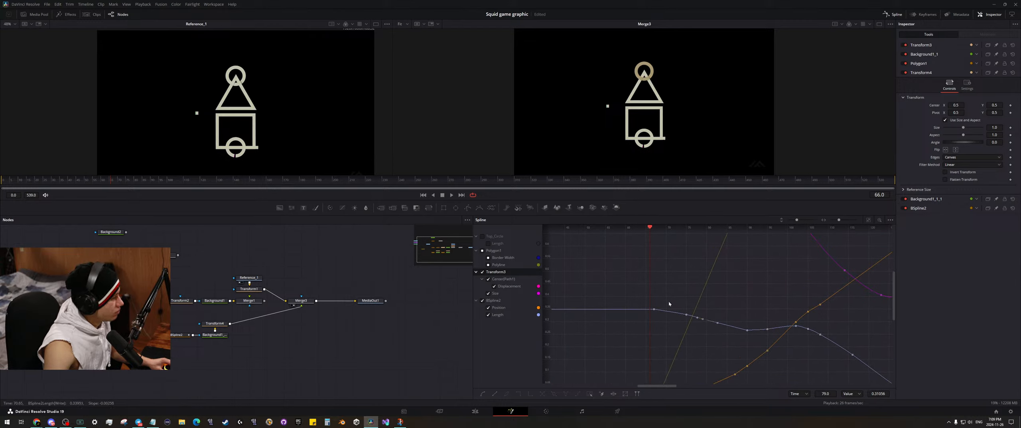
# - Play back the animation from near its start and compare the border's motion with the reference
pyautogui.moveTo(290, 181); pyautogui.dragTo(87, 175)
pyautogui.press('space')
pyautogui.press('space')
pyautogui.scroll(3, 653, 81)
pyautogui.moveTo(654, 81); pyautogui.dragTo(659, 138)
pyautogui.scroll(-2, 641, 124)
pyautogui.moveTo(120, 180); pyautogui.dragTo(92, 179)
pyautogui.moveTo(768, 126); pyautogui.dragTo(704, 120)
pyautogui.press('space')
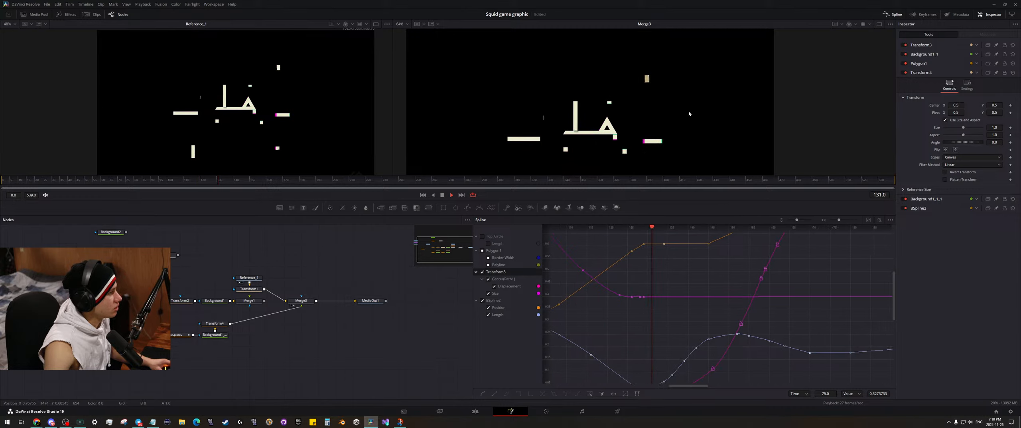
pyautogui.press('space')
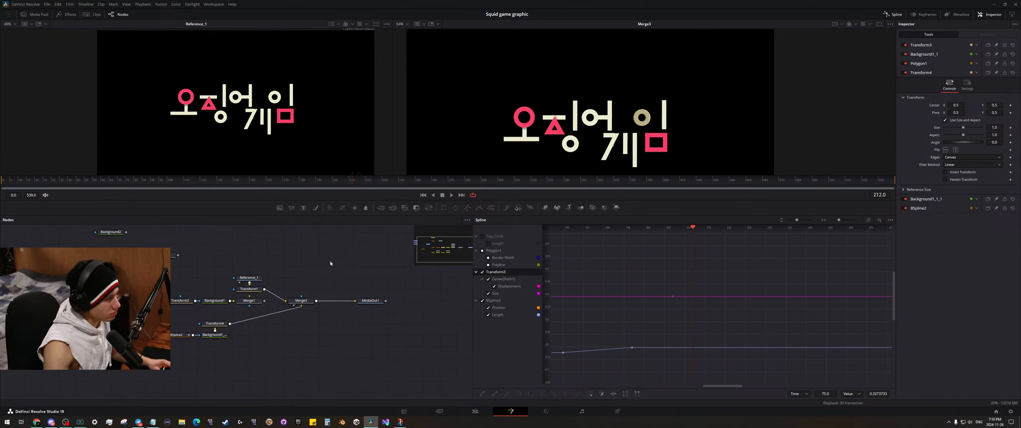
# - Enlarge the viewer area and fit both the reference and Merge3 images to their viewers
pyautogui.scroll(-3, 698, 281)
pyautogui.moveTo(680, 283); pyautogui.dragTo(758, 280)
pyautogui.scroll(2, 726, 286)
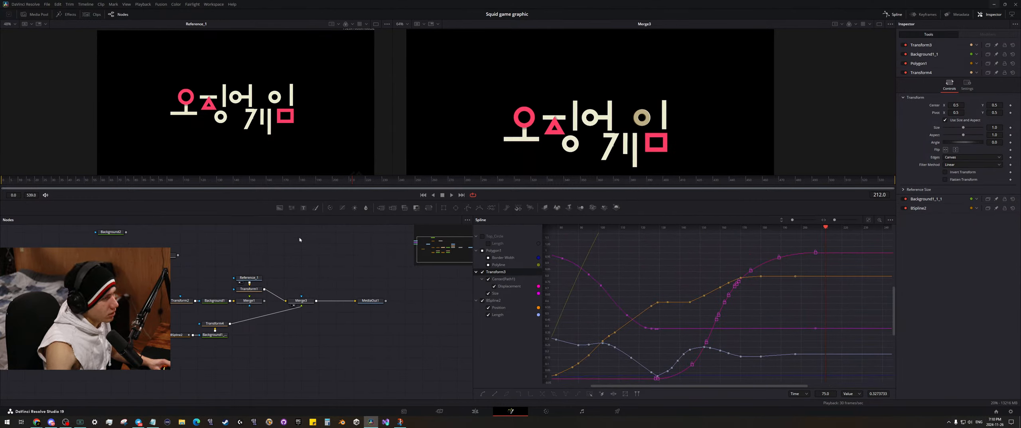
pyautogui.moveTo(316, 223); pyautogui.dragTo(315, 270)
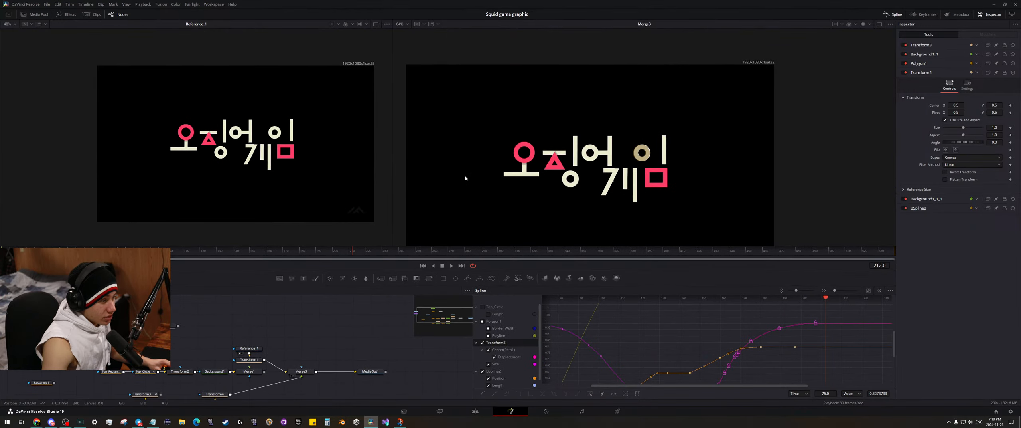
pyautogui.hotkey('ctrl', 'f')
pyautogui.hotkey('ctrl', 'f')
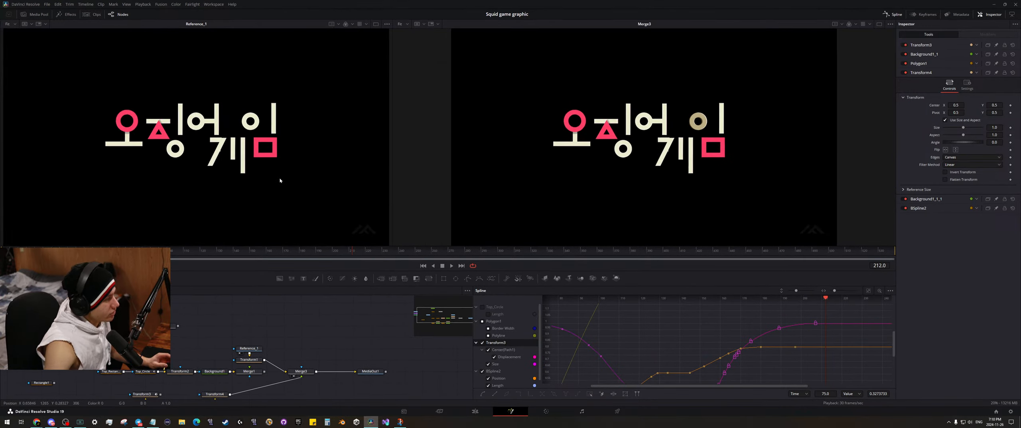
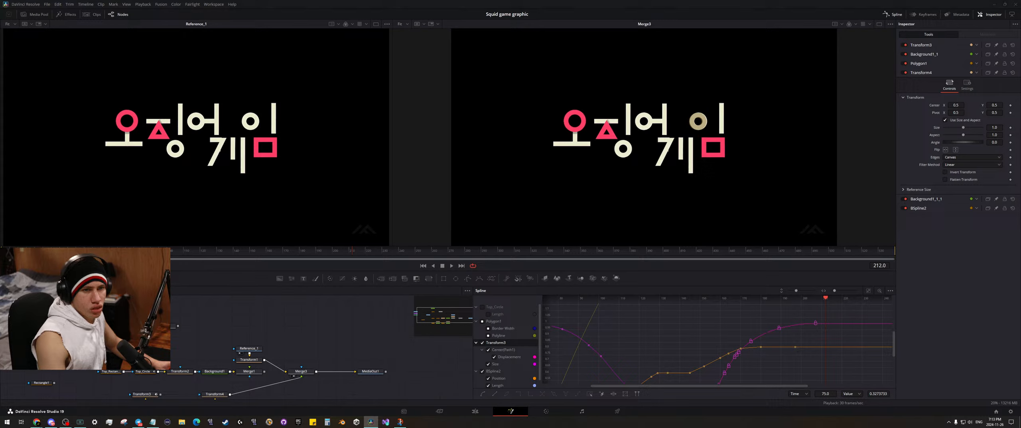
# - Play the title animation again, then return to frame 54 to examine the opening shapes
pyautogui.hotkey('alt', 'Tab')
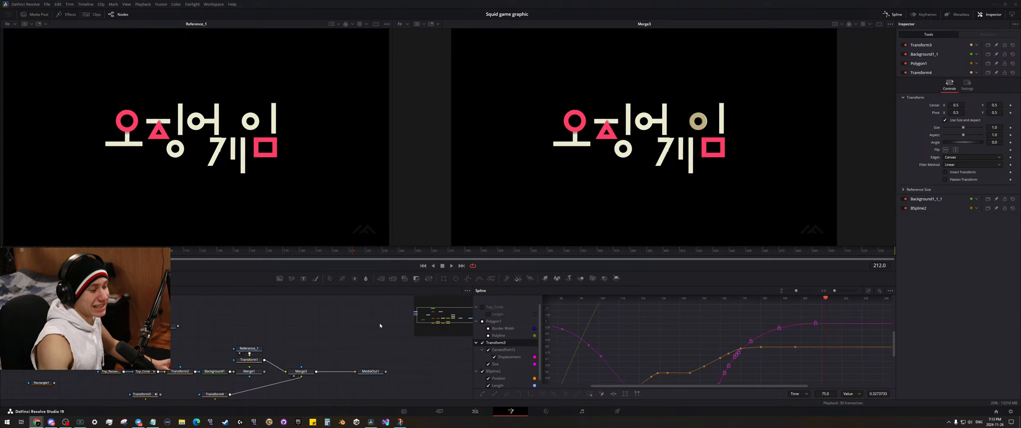
pyautogui.click(351, 334)
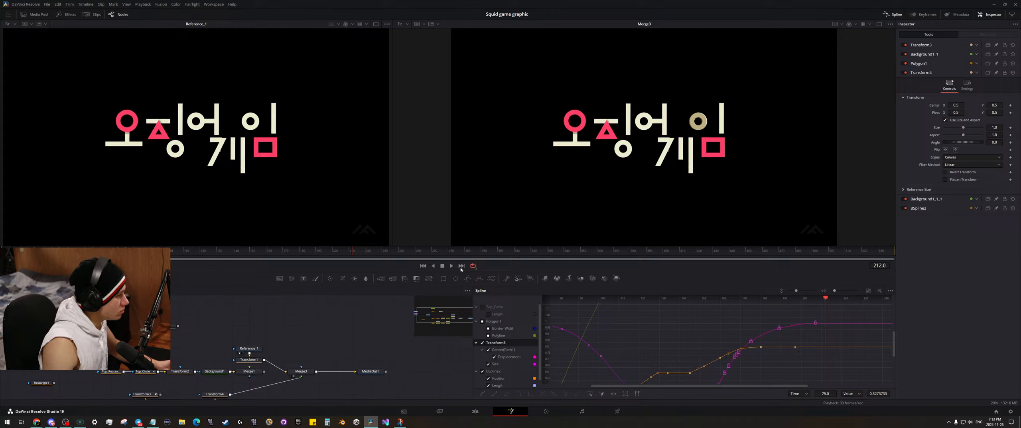
pyautogui.press('space')
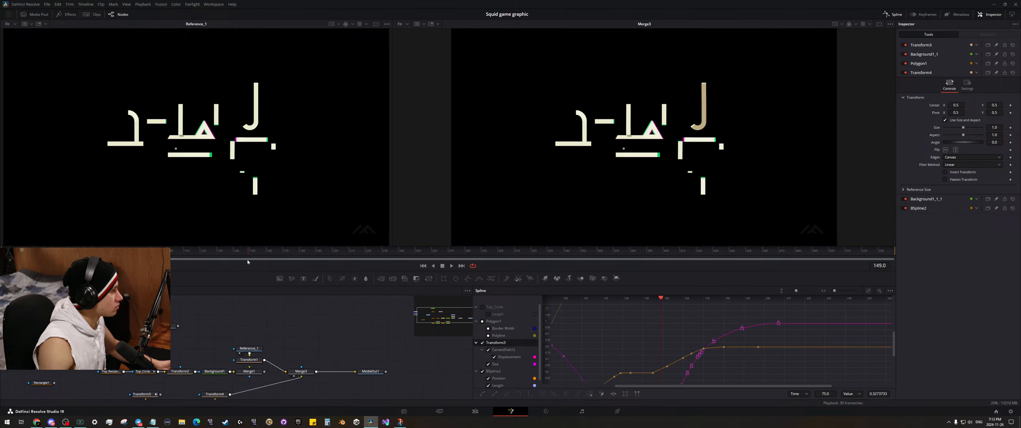
pyautogui.moveTo(152, 261); pyautogui.dragTo(93, 261)
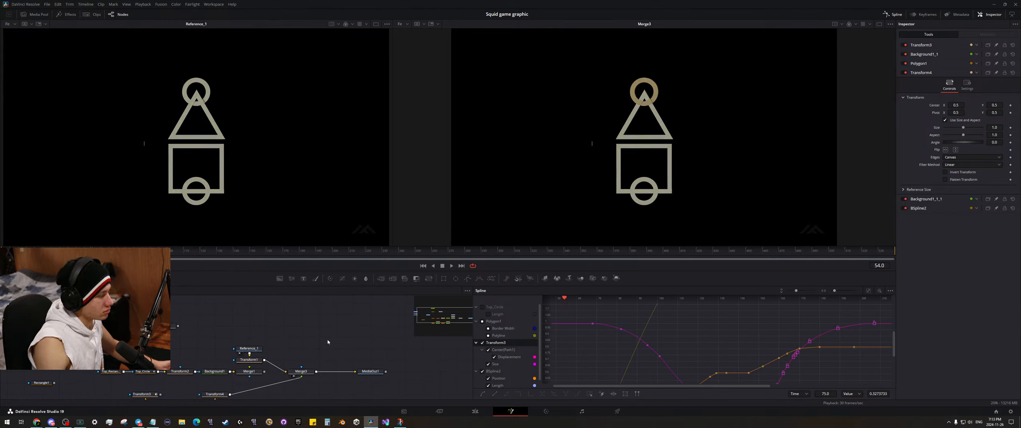
# - Go to frame 59 and disconnect the finished Transform4 branch from Merge3
pyautogui.moveTo(354, 344); pyautogui.dragTo(225, 333)
pyautogui.moveTo(138, 303); pyautogui.dragTo(207, 304)
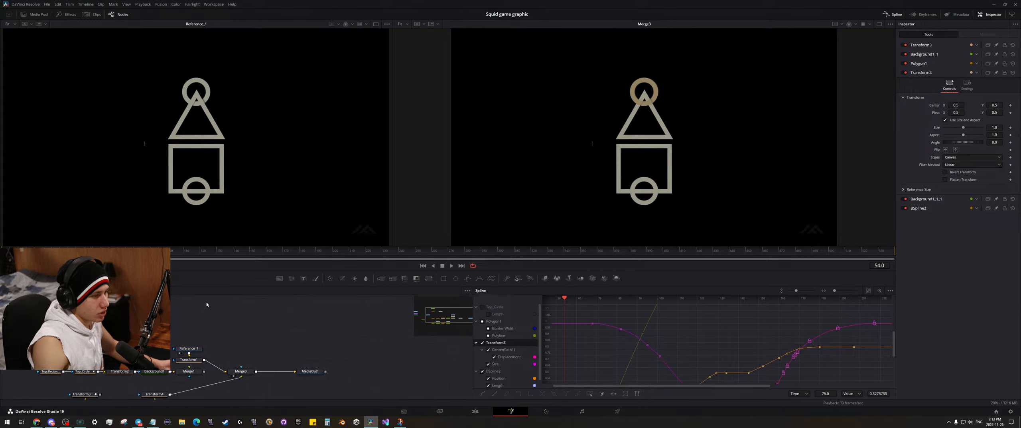
pyautogui.moveTo(93, 251)
pyautogui.mouseDown()
pyautogui.moveTo(85, 251)
pyautogui.moveTo(101, 252)
pyautogui.mouseUp()
pyautogui.moveTo(223, 358); pyautogui.dragTo(256, 301)
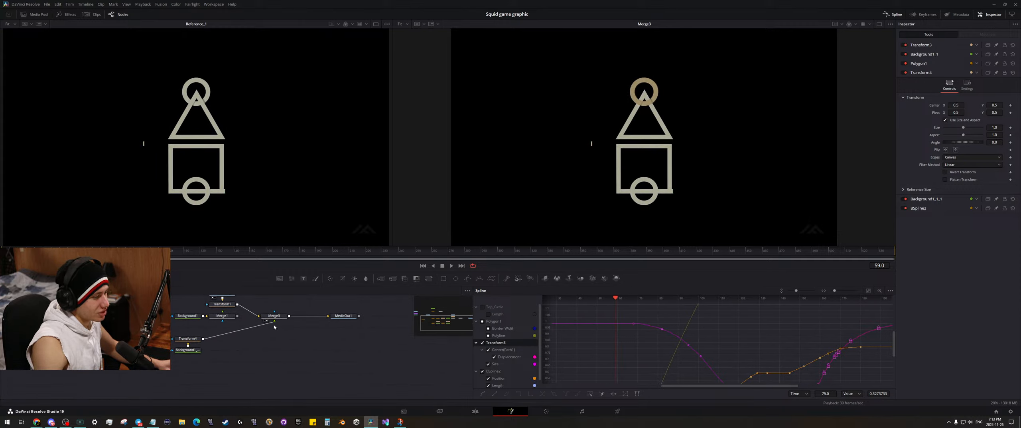
pyautogui.click(273, 322)
pyautogui.moveTo(367, 342); pyautogui.dragTo(343, 342)
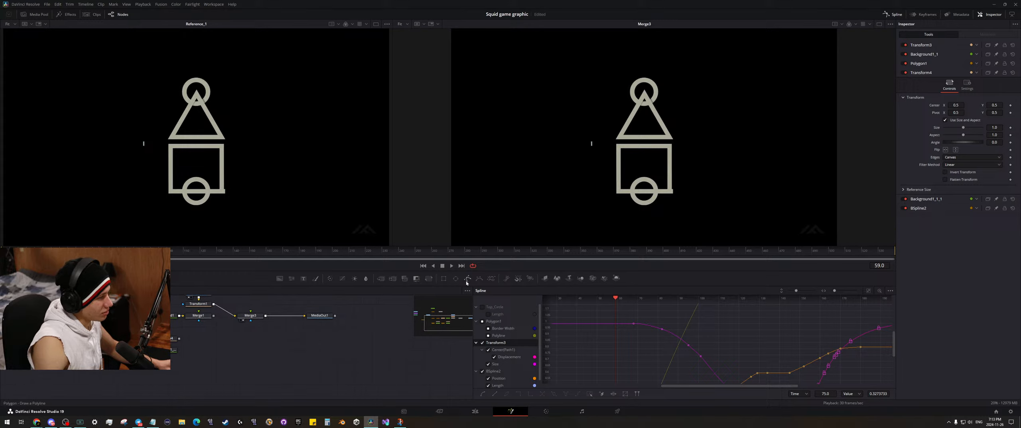
# - Add a BSpline mask to a duplicate of Background1_1_1 and feed it through a new Transform into Merge3
pyautogui.moveTo(479, 278); pyautogui.dragTo(205, 356)
pyautogui.click(172, 349)
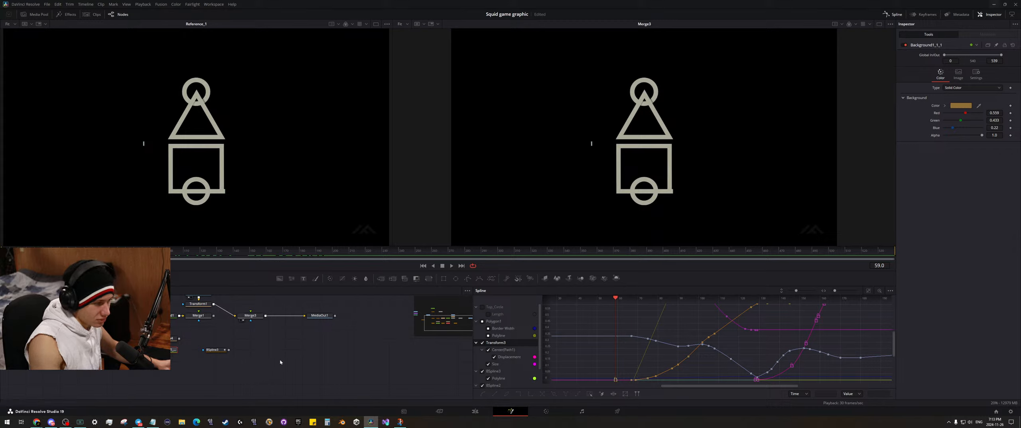
pyautogui.hotkey('ctrl', 'v')
pyautogui.moveTo(228, 350); pyautogui.dragTo(299, 355)
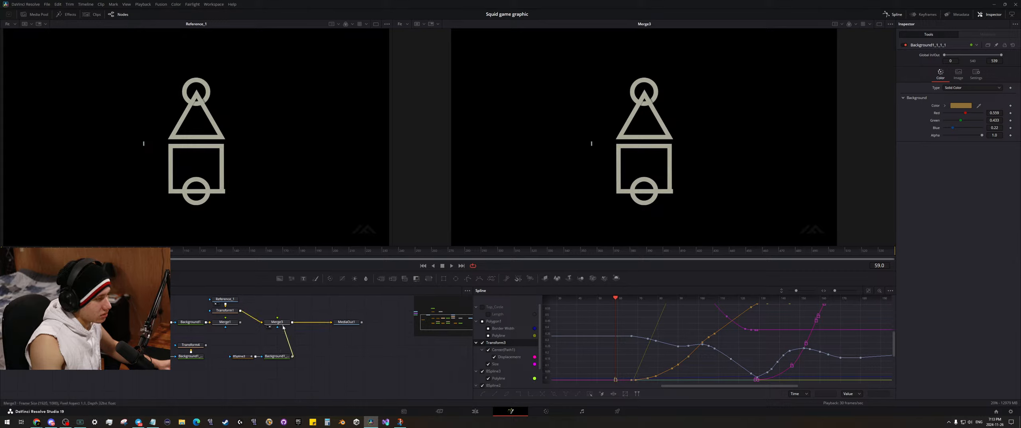
pyautogui.moveTo(292, 356); pyautogui.dragTo(282, 323)
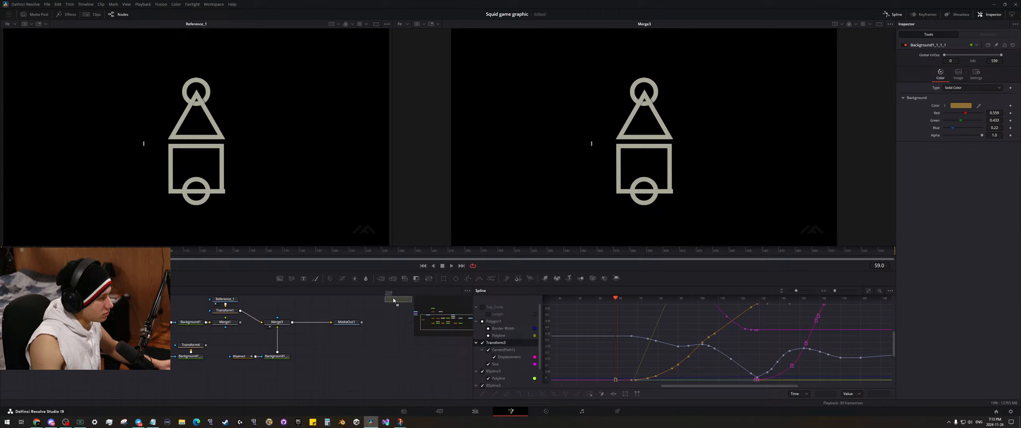
pyautogui.moveTo(278, 338); pyautogui.dragTo(278, 338)
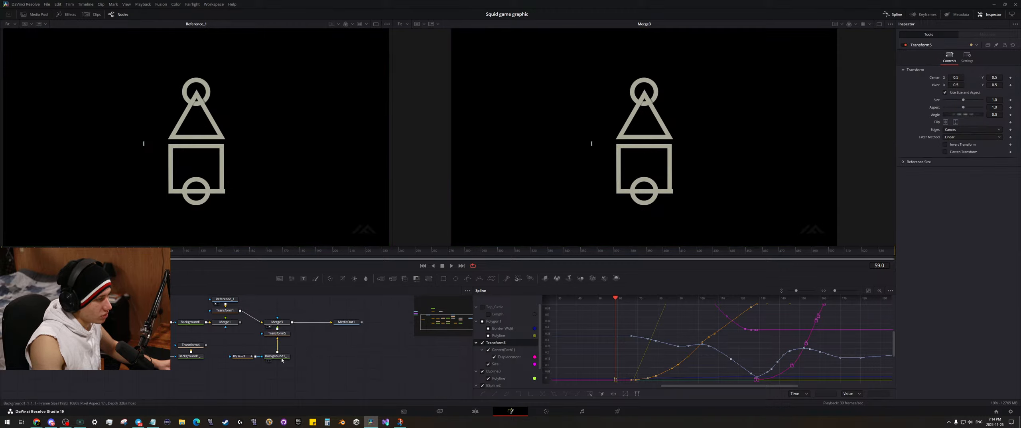
# - At frame 61, start tracing BSpline3 in the reference from the lower ring's bottom split along its lower-left arc to the crossbar
pyautogui.click(246, 358)
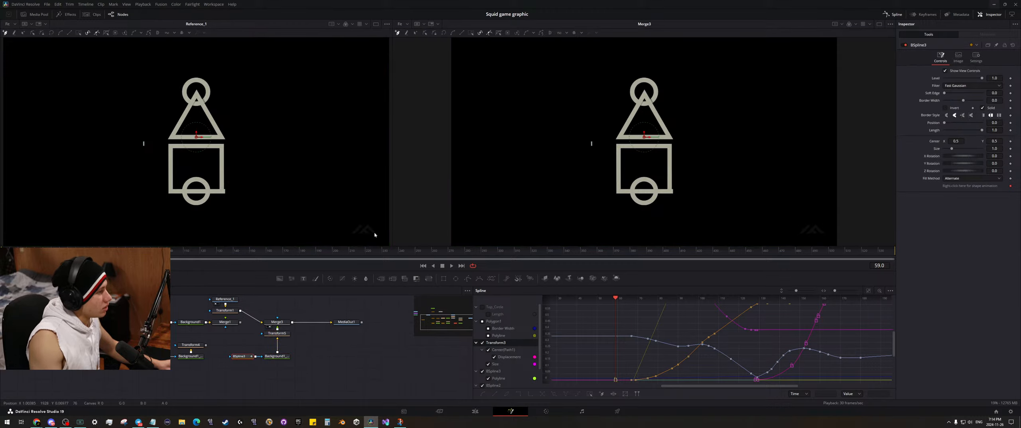
pyautogui.scroll(3, 216, 212)
pyautogui.scroll(2, 215, 242)
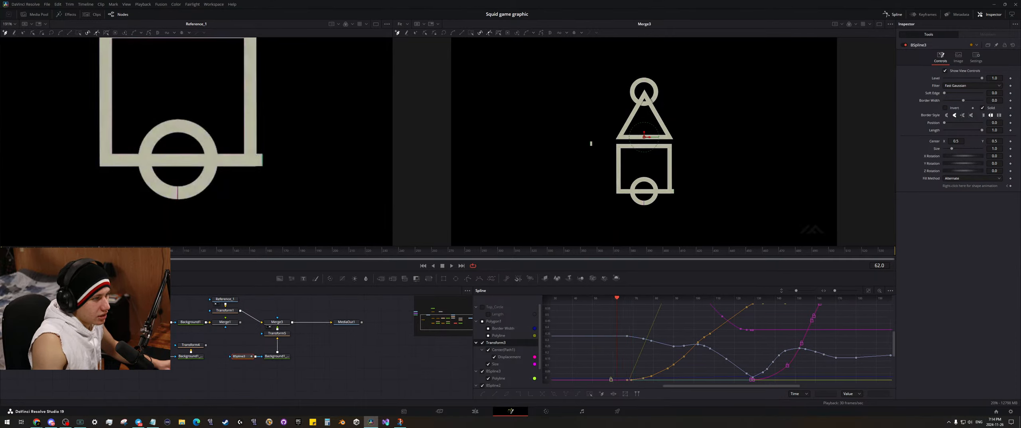
pyautogui.scroll(8, 193, 204)
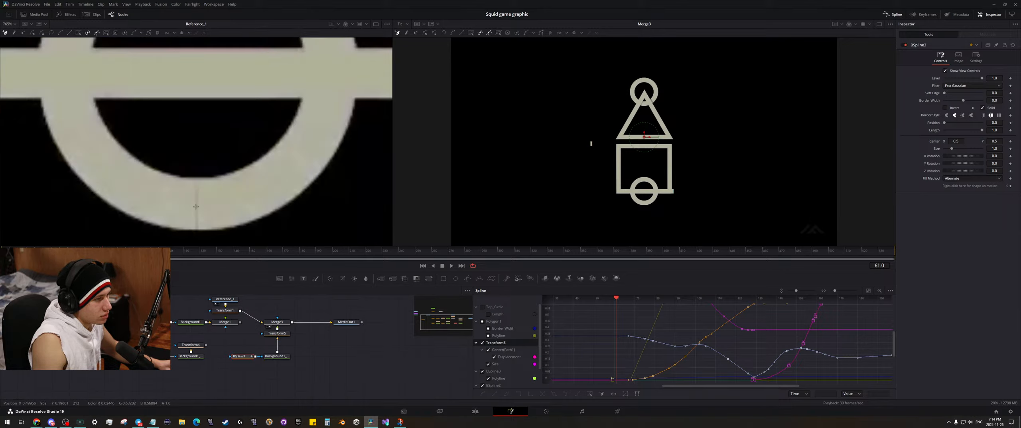
pyautogui.click(196, 207)
pyautogui.moveTo(196, 207); pyautogui.dragTo(276, 213)
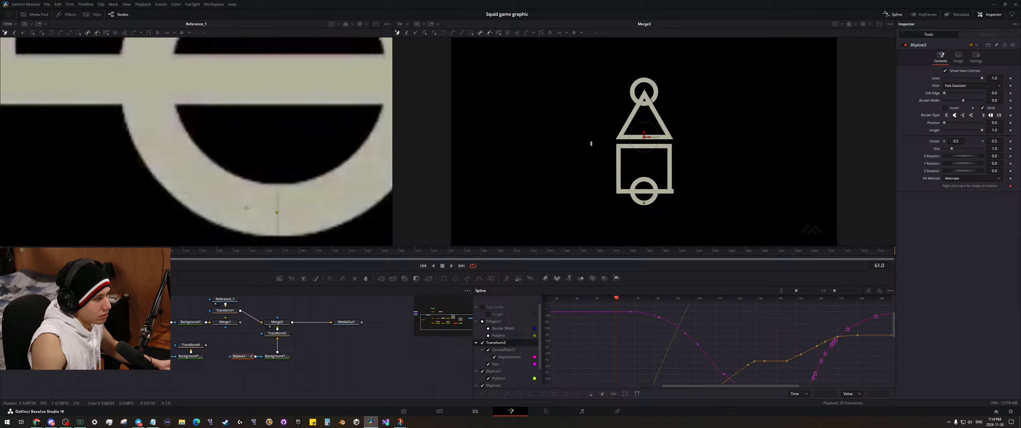
pyautogui.click(224, 200)
pyautogui.click(189, 178)
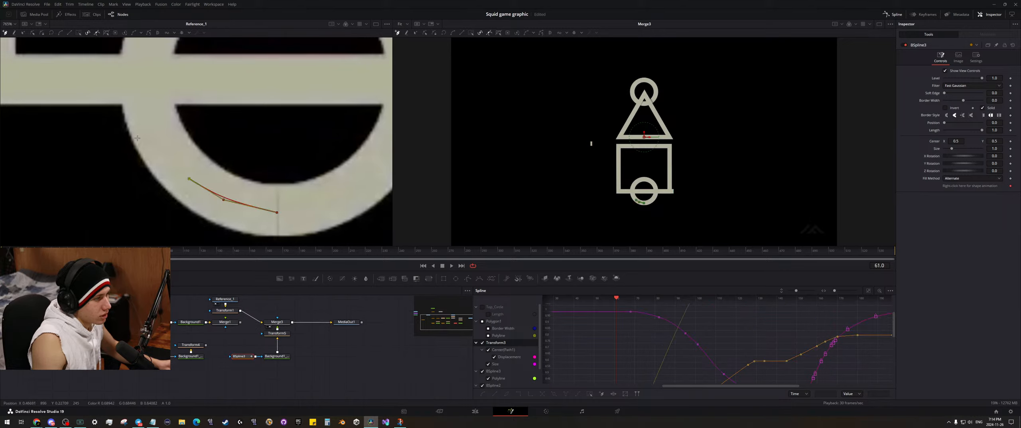
pyautogui.click(164, 145)
pyautogui.moveTo(152, 111); pyautogui.dragTo(185, 179)
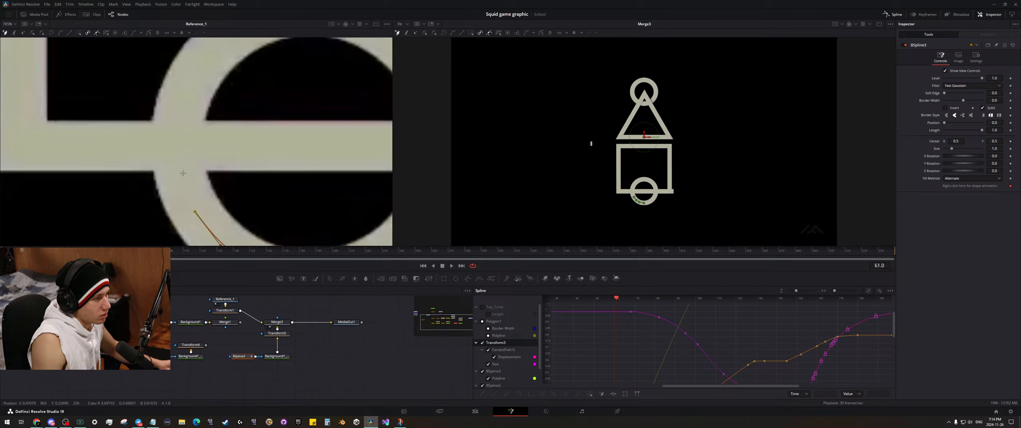
pyautogui.click(183, 173)
# - Continue the BSpline3 path up the ring's left side and over its top arc, following the middle of the stroke
pyautogui.moveTo(179, 142); pyautogui.dragTo(196, 180)
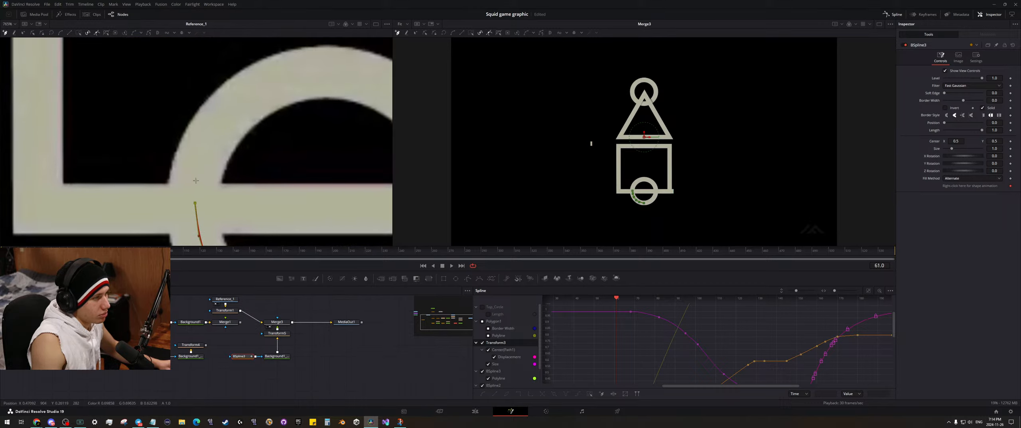
pyautogui.click(201, 158)
pyautogui.click(221, 124)
pyautogui.moveTo(242, 108); pyautogui.dragTo(214, 159)
pyautogui.click(227, 141)
pyautogui.click(263, 124)
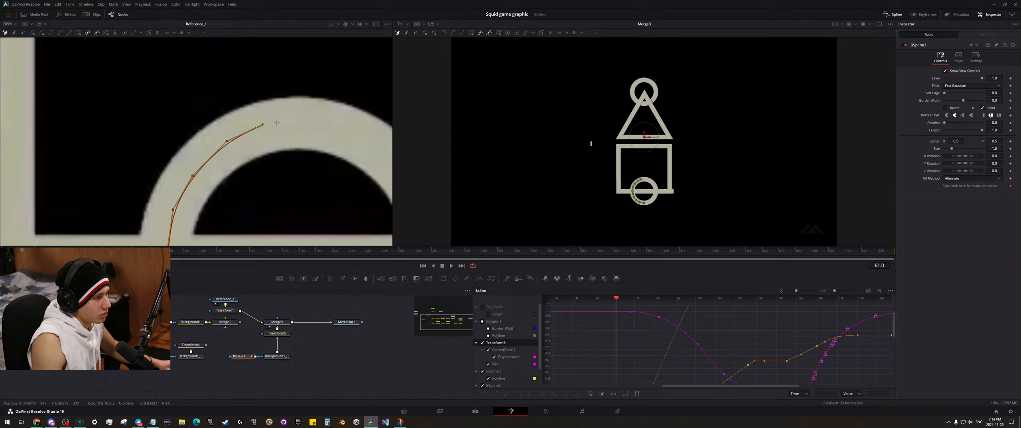
pyautogui.click(302, 120)
pyautogui.moveTo(335, 130); pyautogui.dragTo(242, 122)
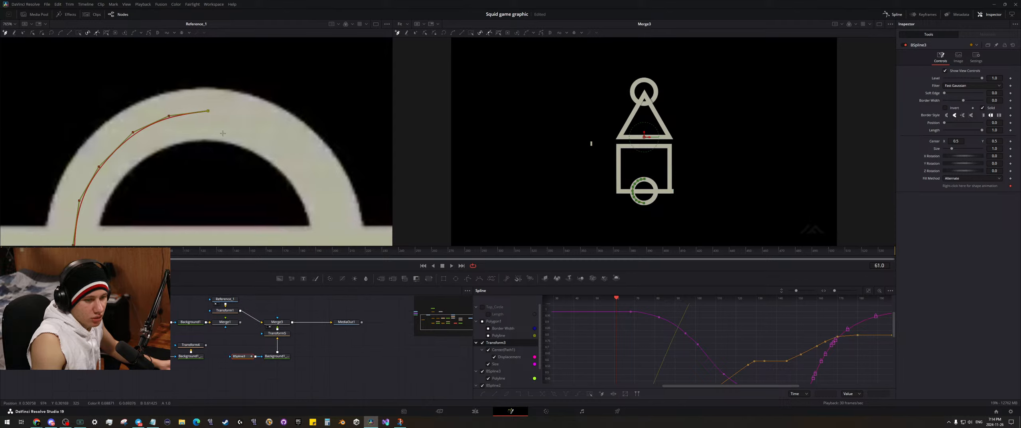
pyautogui.click(259, 124)
pyautogui.click(298, 146)
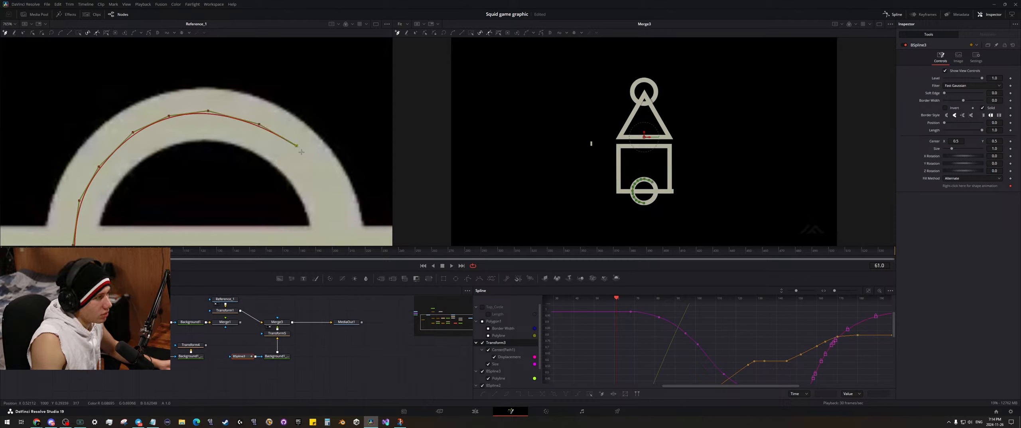
# - Continue the BSpline3 path down the ring's right side, past the crossbar and into the lower-right arc, following the middle of the stroke
pyautogui.scroll(-3, 295, 139)
pyautogui.click(293, 138)
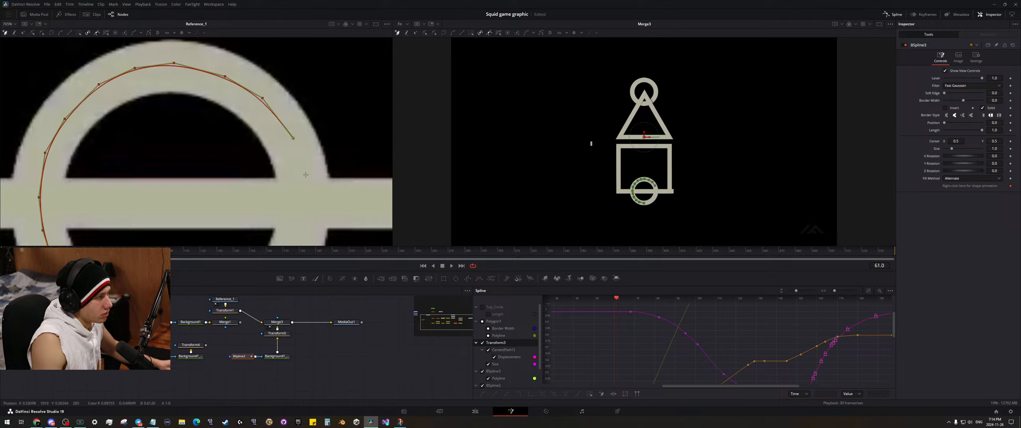
pyautogui.click(304, 175)
pyautogui.scroll(-3, 309, 168)
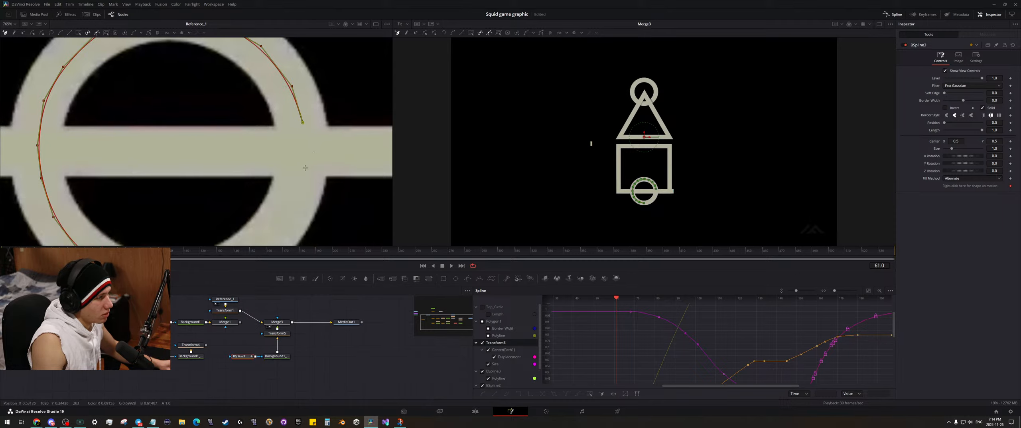
pyautogui.click(305, 167)
pyautogui.scroll(-3, 315, 179)
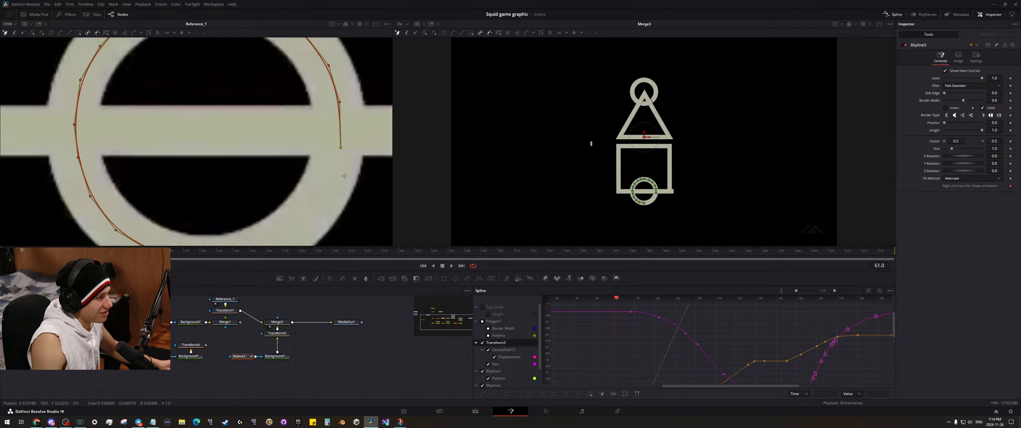
pyautogui.click(327, 193)
pyautogui.scroll(-3, 362, 162)
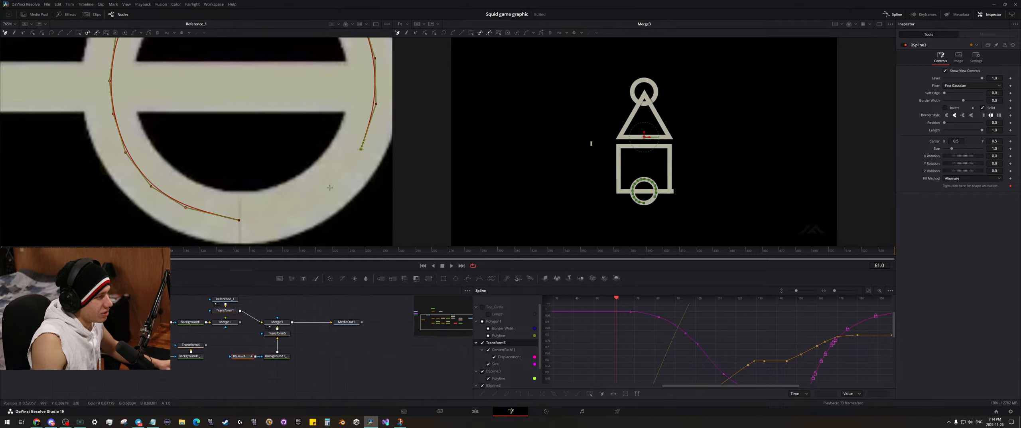
# - Trace the rest of the lower-right arc back to the split at the ring's bottom
pyautogui.click(329, 187)
pyautogui.click(297, 207)
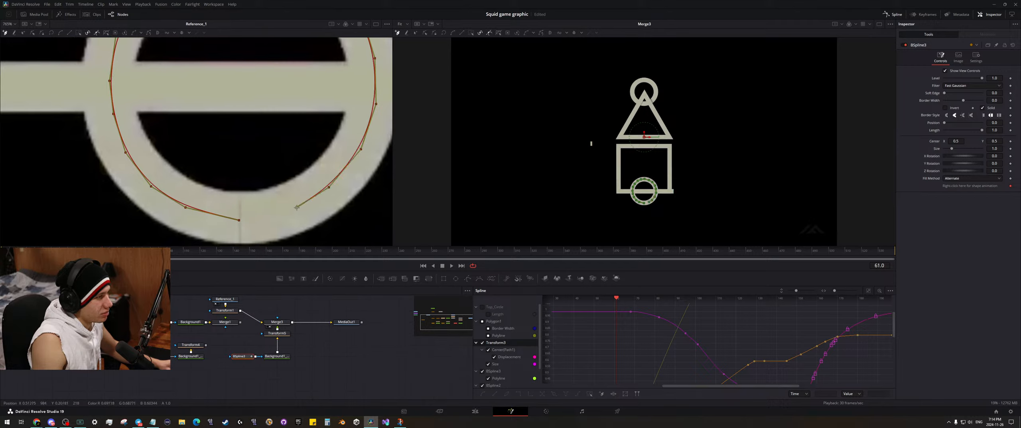
pyautogui.click(275, 218)
pyautogui.click(259, 223)
pyautogui.click(241, 222)
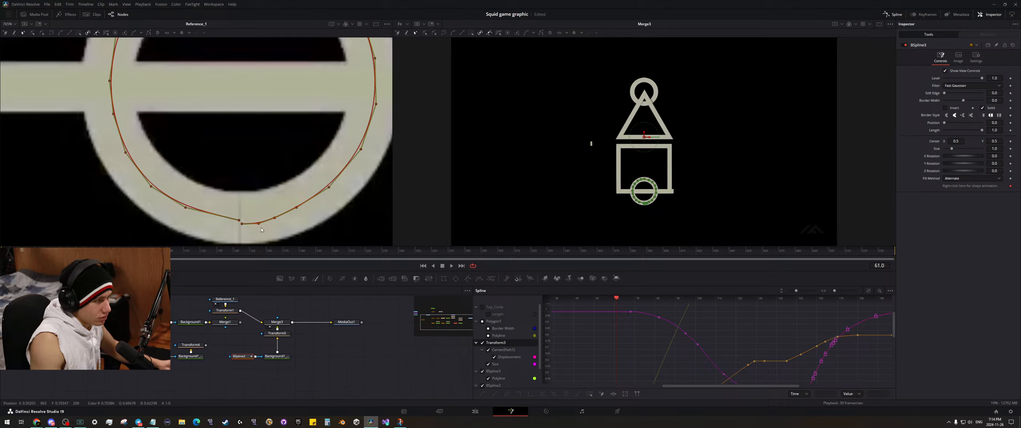
# - Nudge the path's last point up level with its start point at the bottom split, and resume appending points
pyautogui.scroll(2, 261, 227)
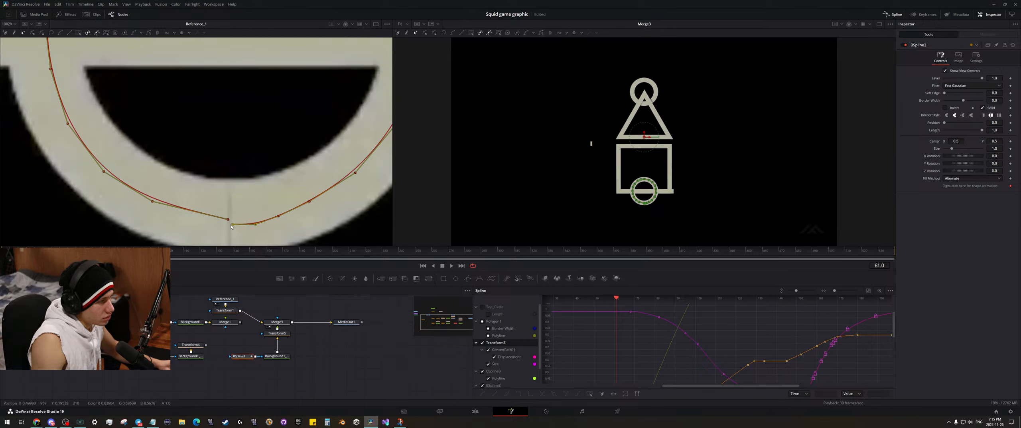
pyautogui.moveTo(232, 225); pyautogui.dragTo(232, 224)
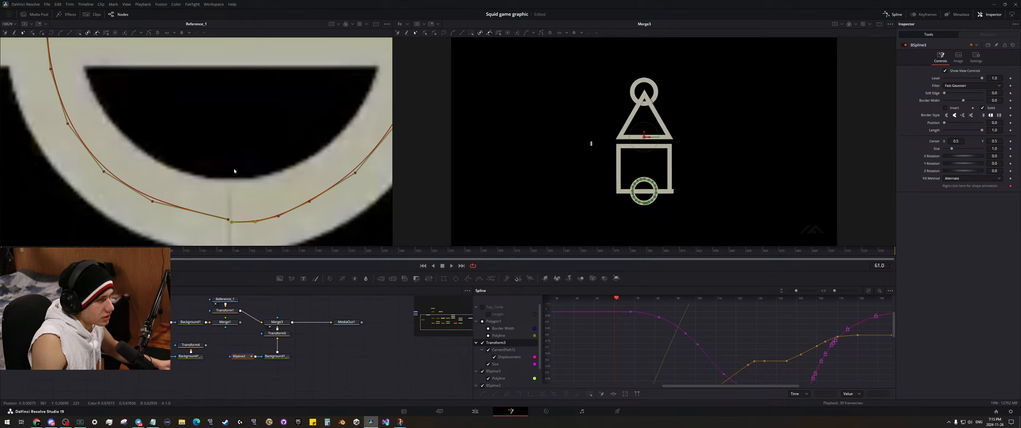
pyautogui.scroll(-1, 234, 171)
pyautogui.click(5, 33)
pyautogui.scroll(2, 260, 150)
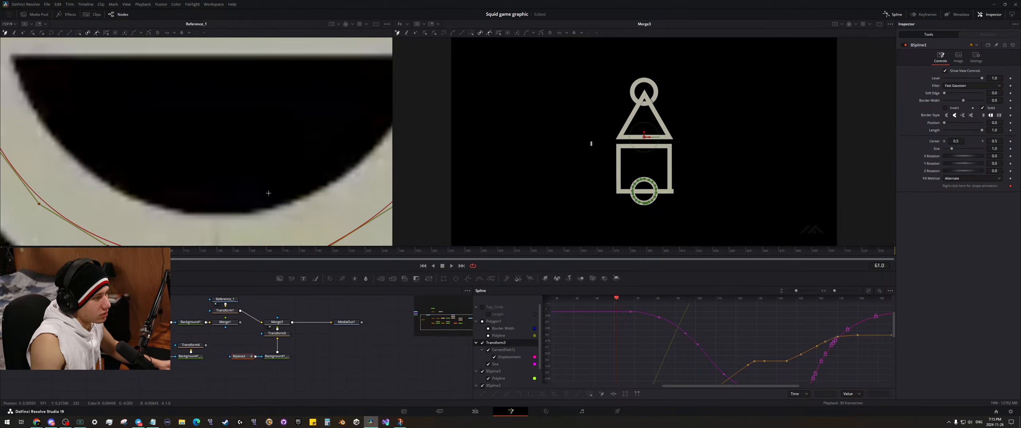
pyautogui.scroll(-2, 268, 193)
pyautogui.scroll(1, 244, 158)
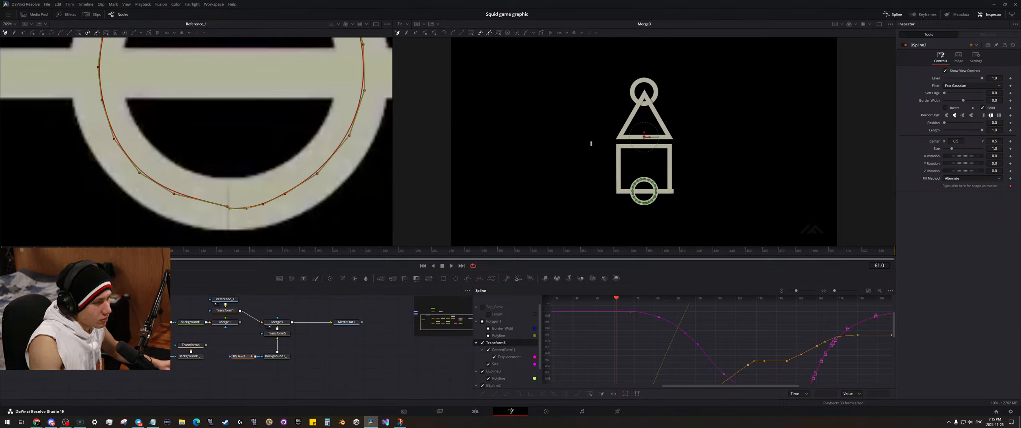
# - At frame 129, extend the BSpline3 path left to the lower-left block and add a point at the block's upper end
pyautogui.press('space')
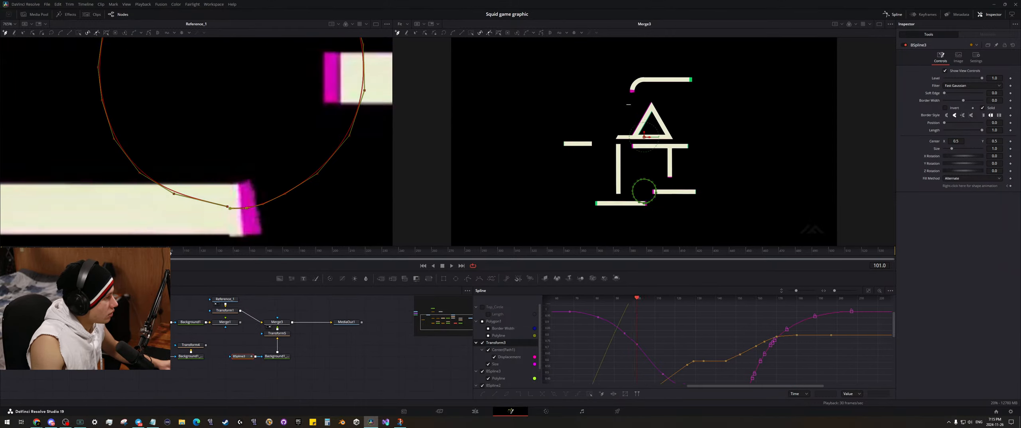
pyautogui.moveTo(170, 253); pyautogui.dragTo(214, 255)
pyautogui.scroll(-6, 214, 182)
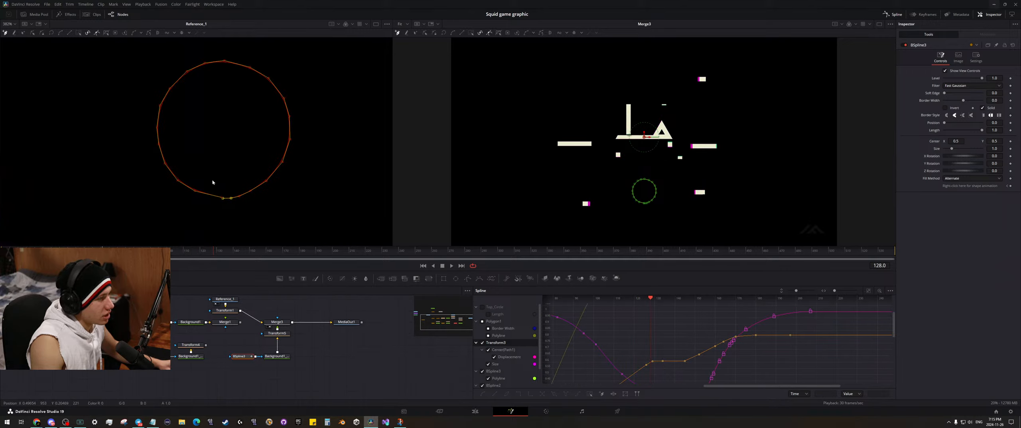
pyautogui.moveTo(153, 181); pyautogui.dragTo(329, 181)
pyautogui.scroll(6, 287, 186)
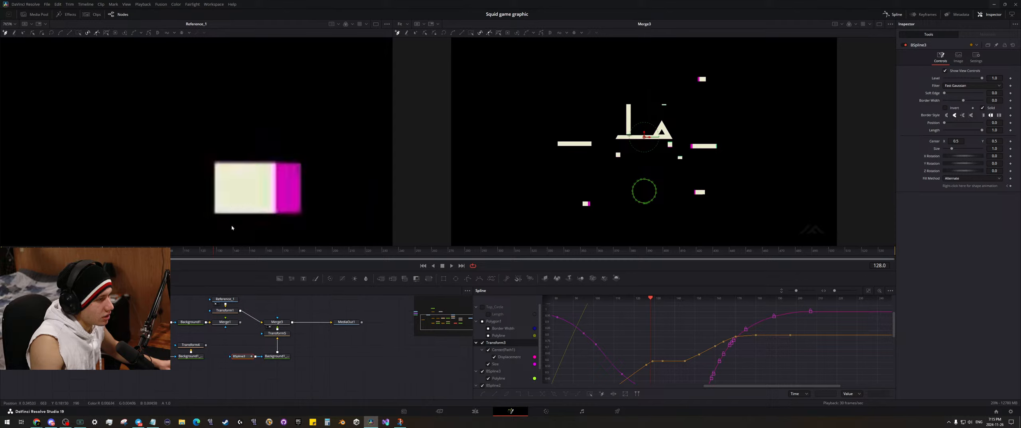
pyautogui.click(216, 253)
pyautogui.moveTo(216, 253); pyautogui.dragTo(214, 253)
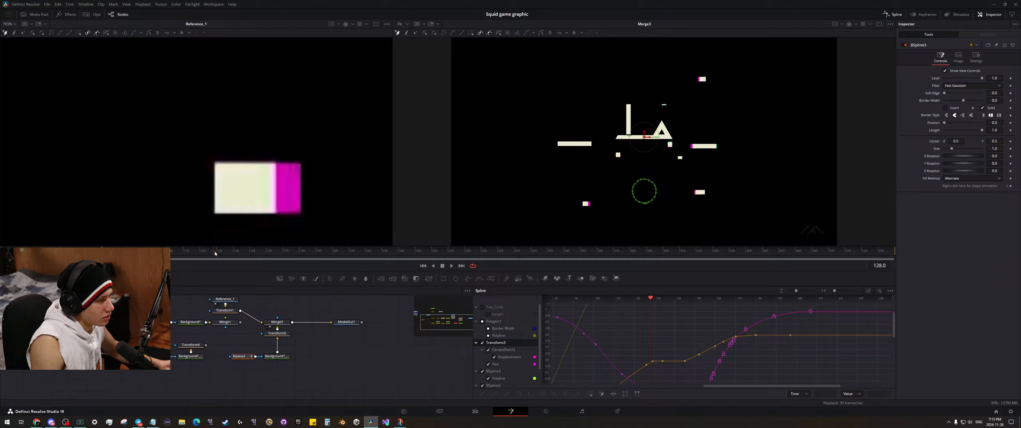
pyautogui.click(216, 253)
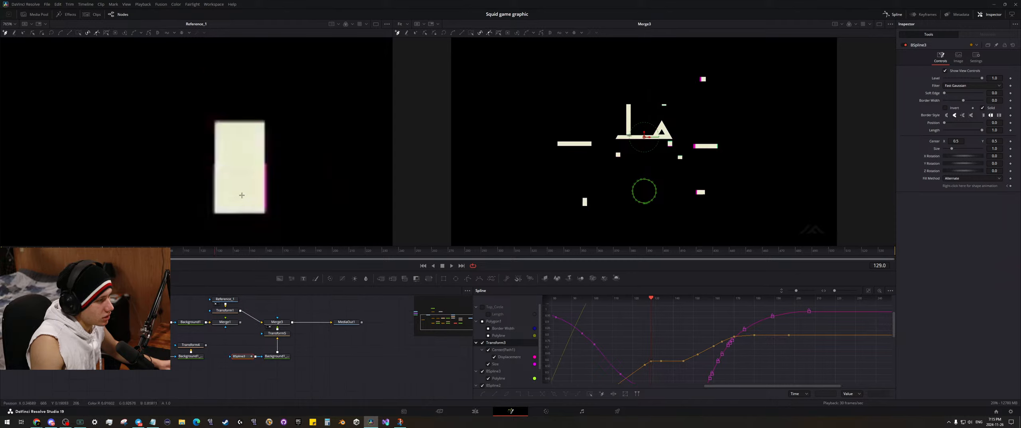
pyautogui.click(240, 195)
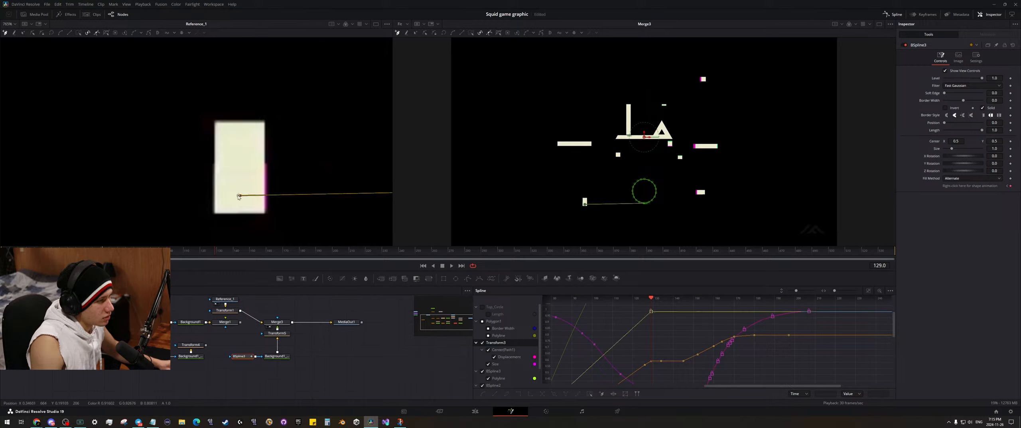
pyautogui.click(238, 125)
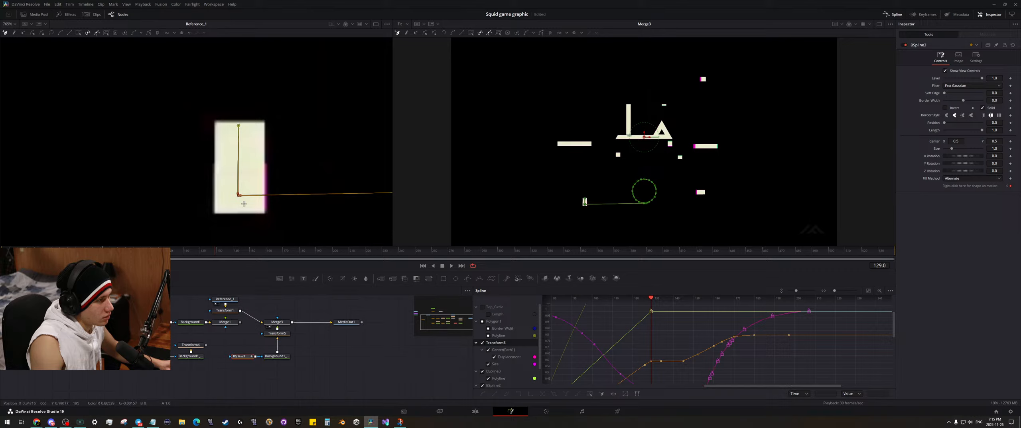
# - At frame 147, extend the path straight up the vertical bar to just below its bent tip
pyautogui.scroll(-6, 243, 171)
pyautogui.scroll(-2, 245, 174)
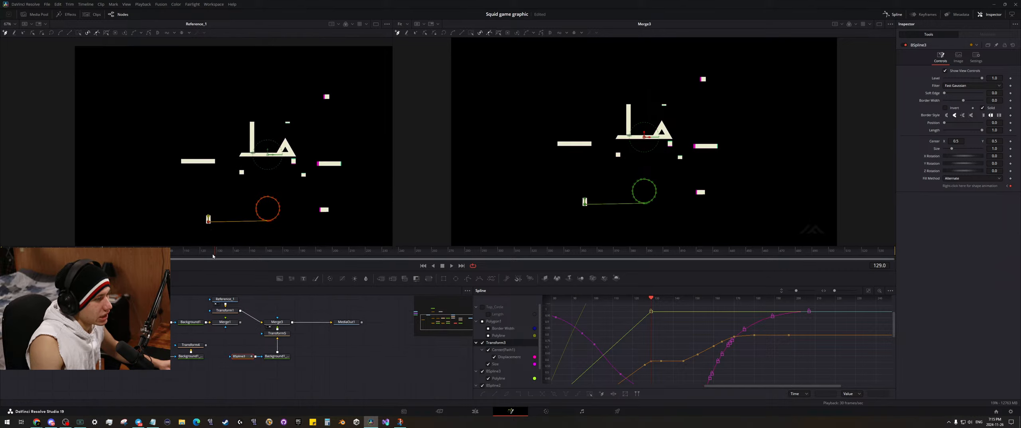
pyautogui.moveTo(218, 251); pyautogui.dragTo(244, 252)
pyautogui.scroll(8, 195, 136)
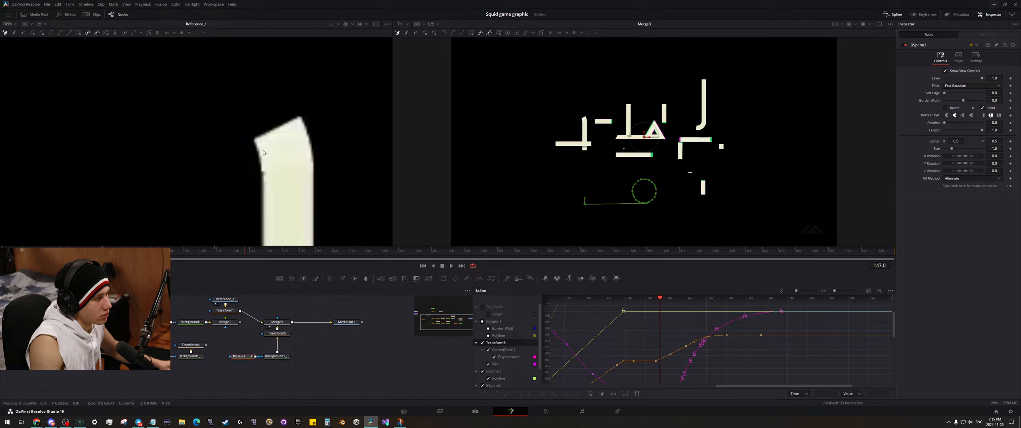
pyautogui.click(289, 170)
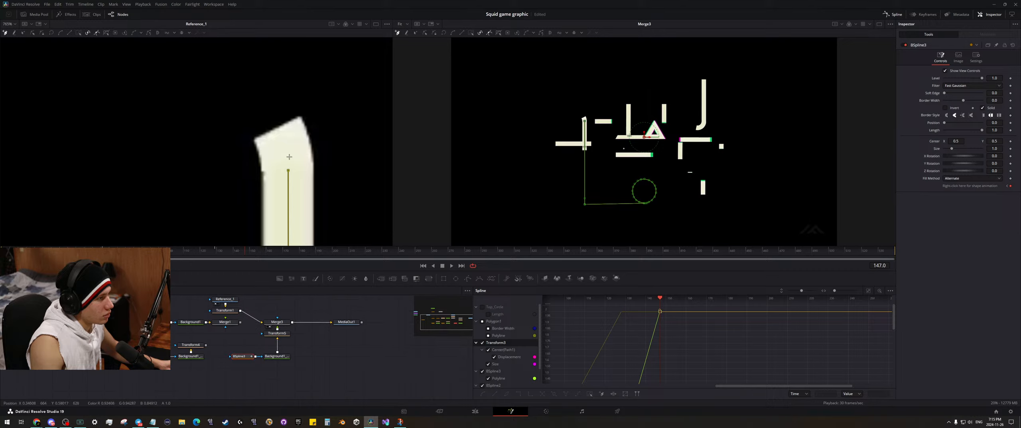
# - At frame 159, continue the path from the bar into the open ring's upper-right arc, repositioning the first point above the bar
pyautogui.scroll(-5, 281, 184)
pyautogui.moveTo(244, 251); pyautogui.dragTo(266, 251)
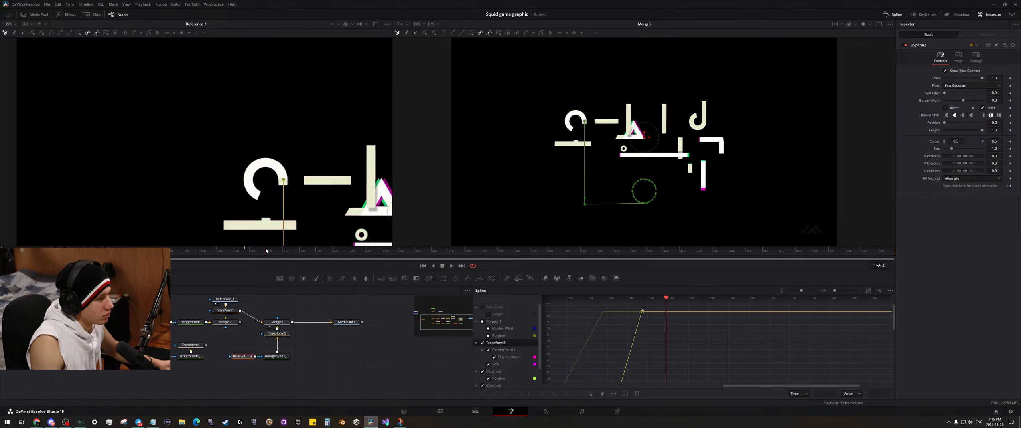
pyautogui.scroll(4, 279, 176)
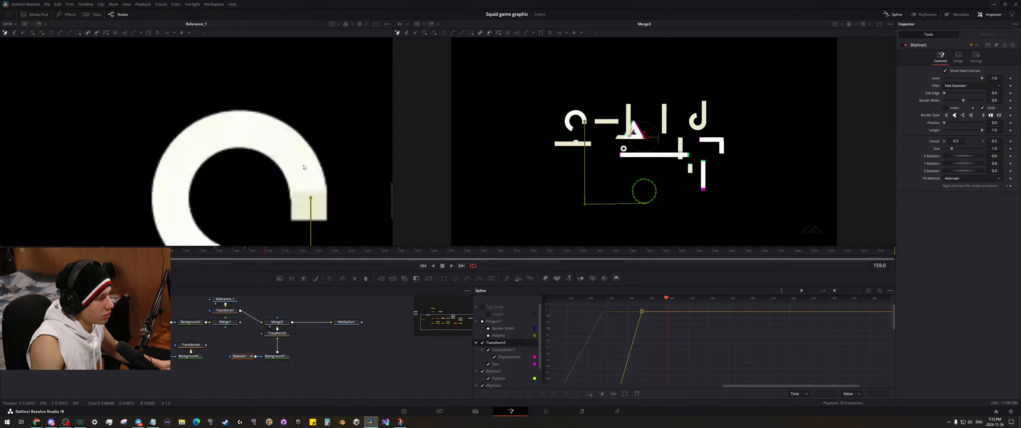
pyautogui.click(305, 168)
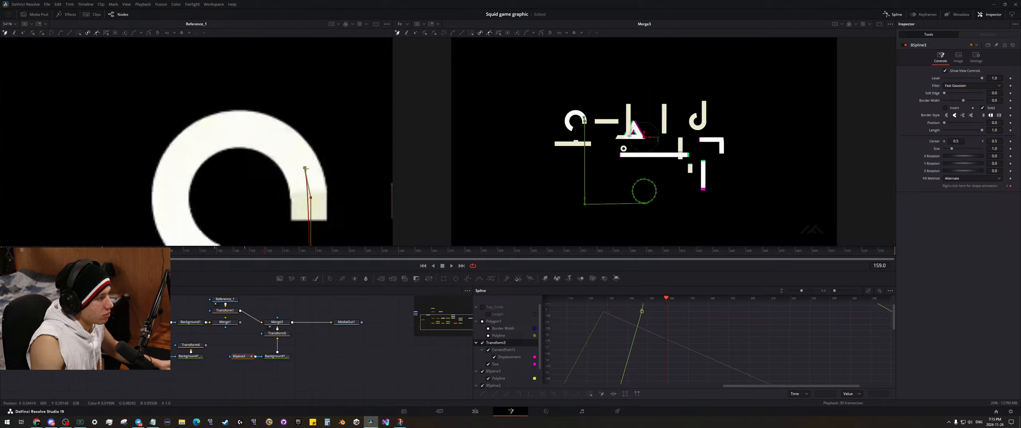
pyautogui.moveTo(304, 168); pyautogui.dragTo(311, 187)
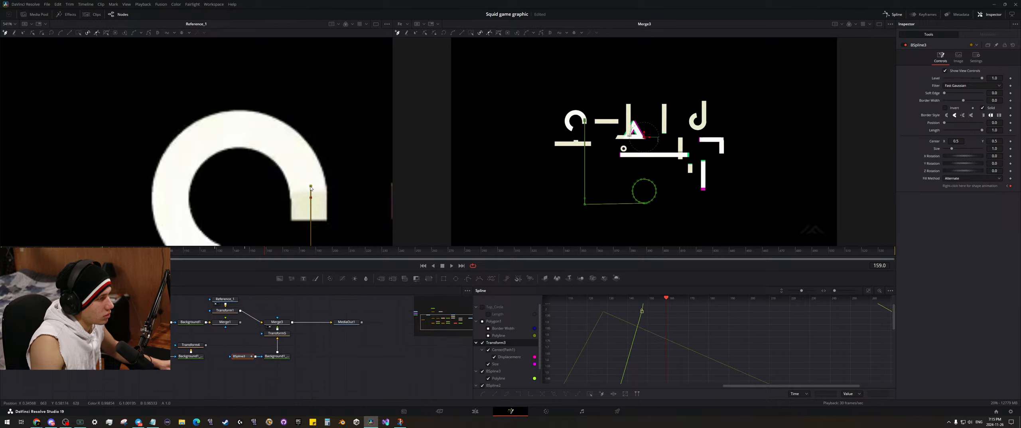
pyautogui.click(306, 171)
pyautogui.click(293, 150)
pyautogui.click(268, 132)
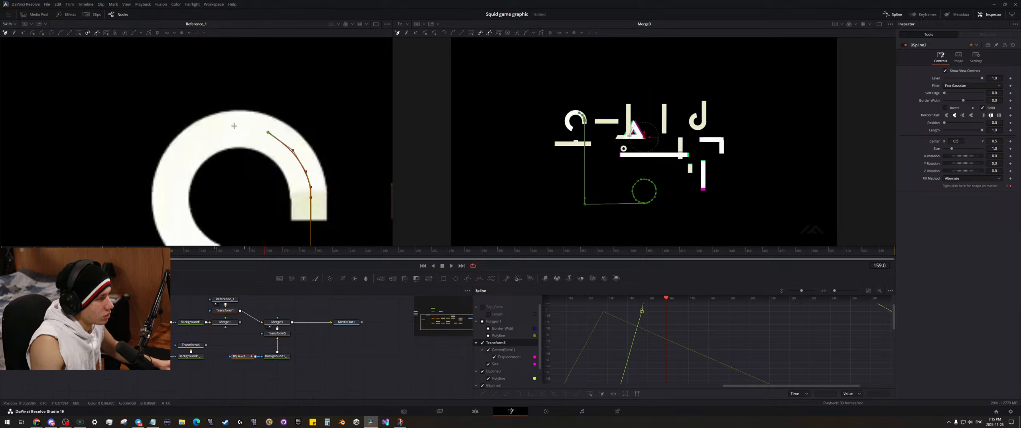
# - Trace the path over the open ring's top and down its left side to the lower-left arc
pyautogui.click(232, 126)
pyautogui.click(204, 137)
pyautogui.click(180, 162)
pyautogui.moveTo(171, 191); pyautogui.dragTo(224, 126)
pyautogui.click(223, 126)
pyautogui.click(225, 152)
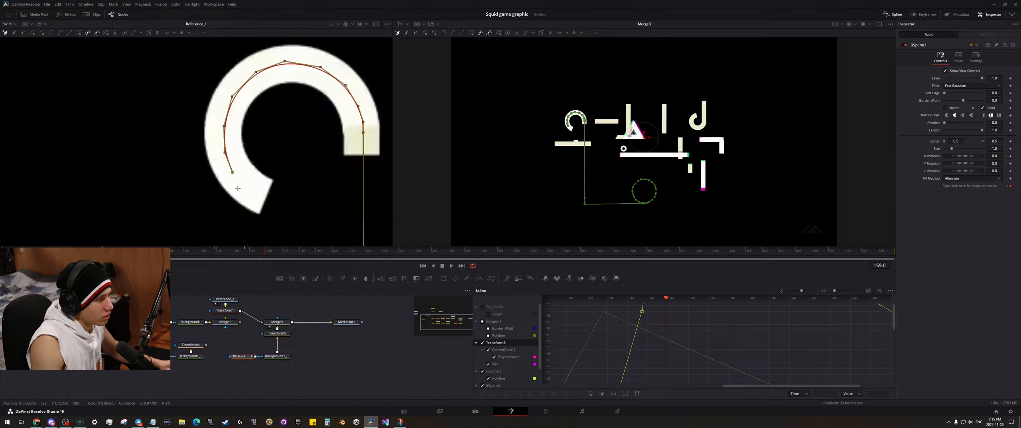
pyautogui.click(232, 171)
# - Extend the path along the ring's bottom, adding two points at frame 168 and two more at frame 176
pyautogui.click(281, 256)
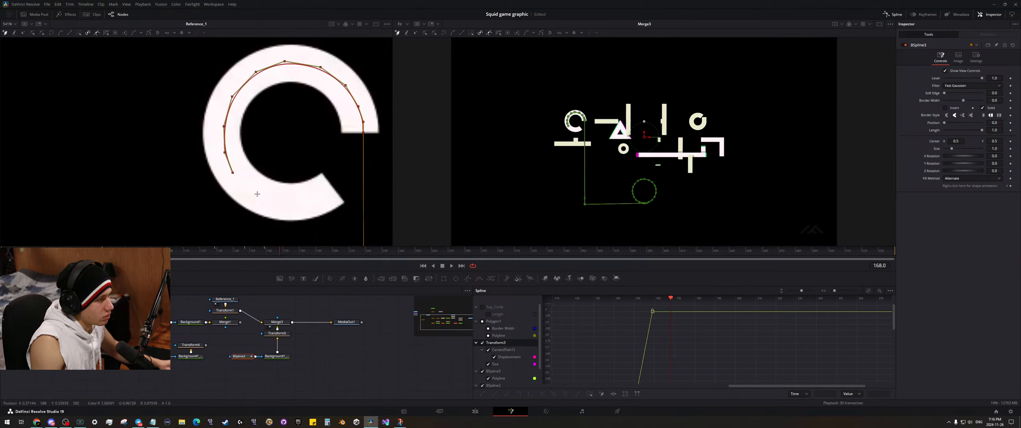
pyautogui.click(258, 194)
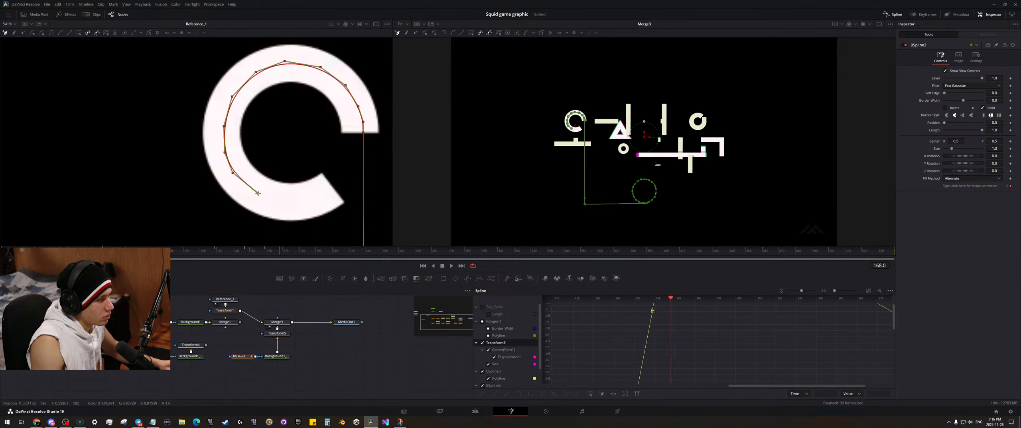
pyautogui.click(288, 197)
pyautogui.click(294, 250)
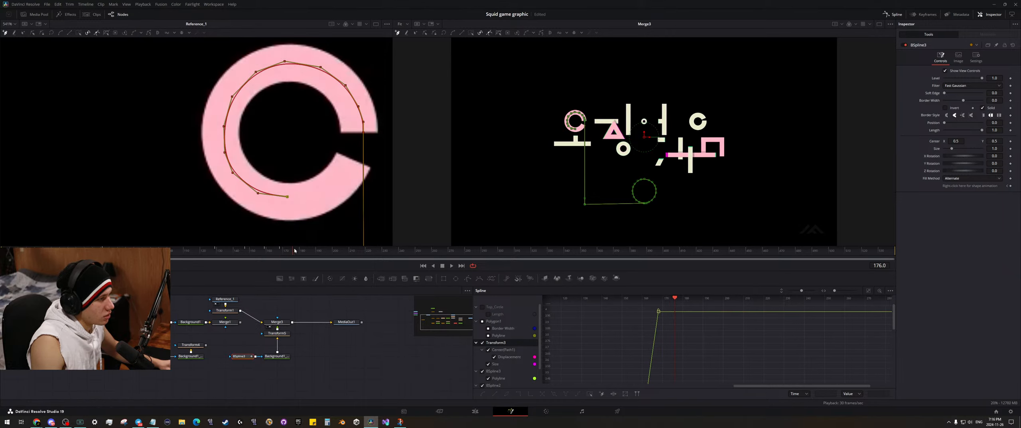
pyautogui.click(316, 191)
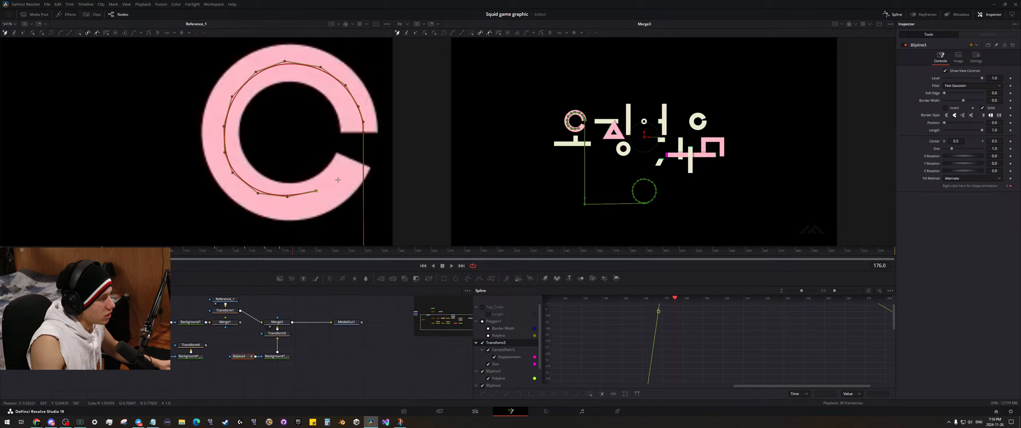
pyautogui.click(339, 177)
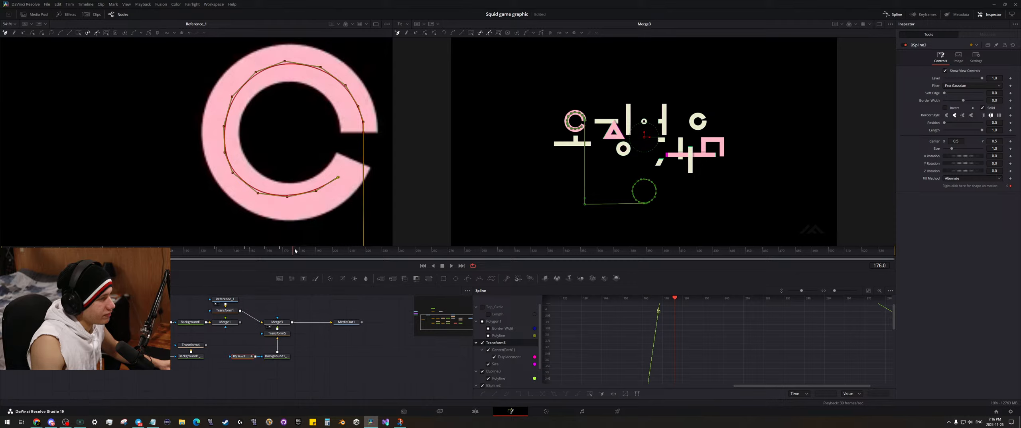
# - At frame 199, finish the loop up the ring's right side to where the path first entered the ring
pyautogui.moveTo(296, 250); pyautogui.dragTo(332, 248)
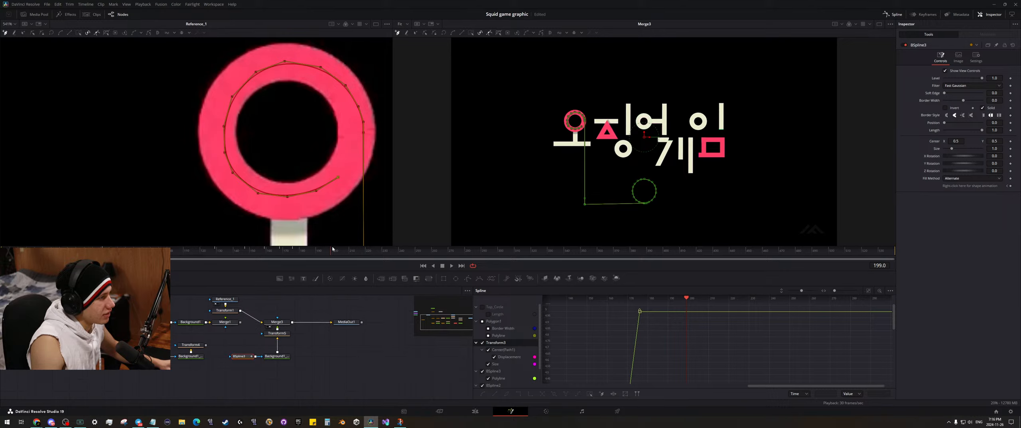
pyautogui.click(352, 156)
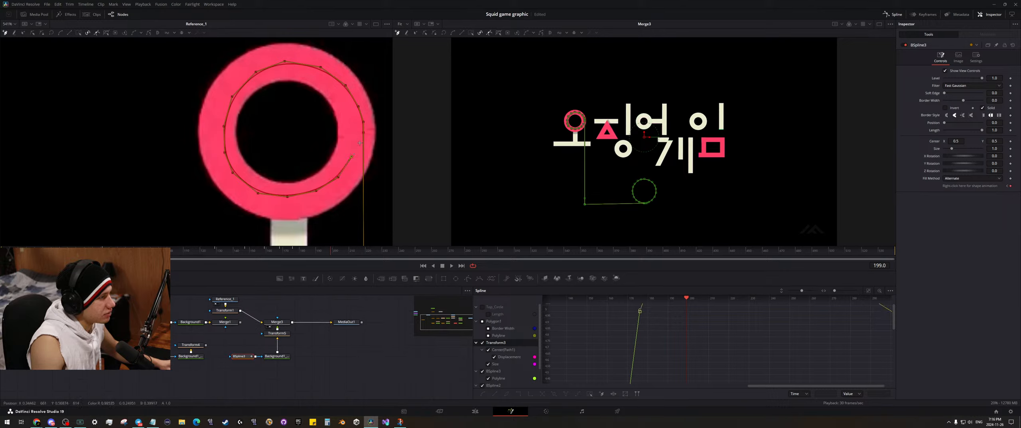
pyautogui.click(359, 143)
pyautogui.click(362, 132)
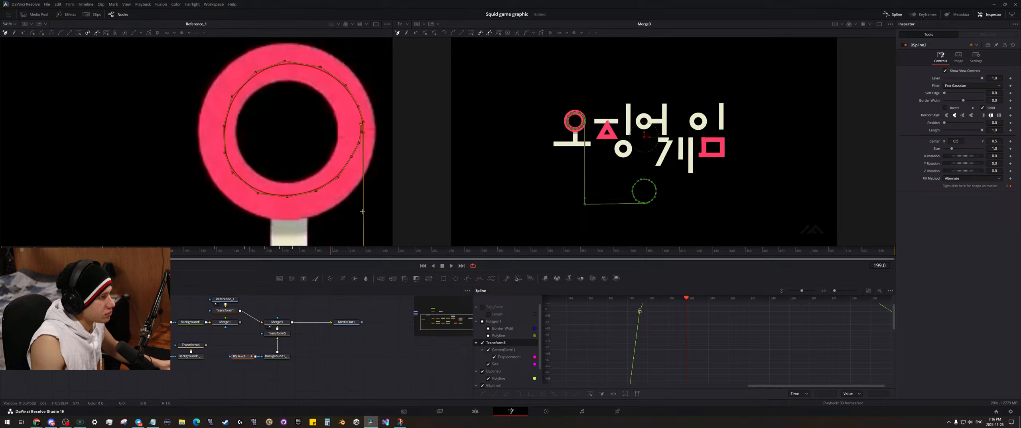
pyautogui.scroll(-5, 372, 176)
pyautogui.scroll(2, 371, 175)
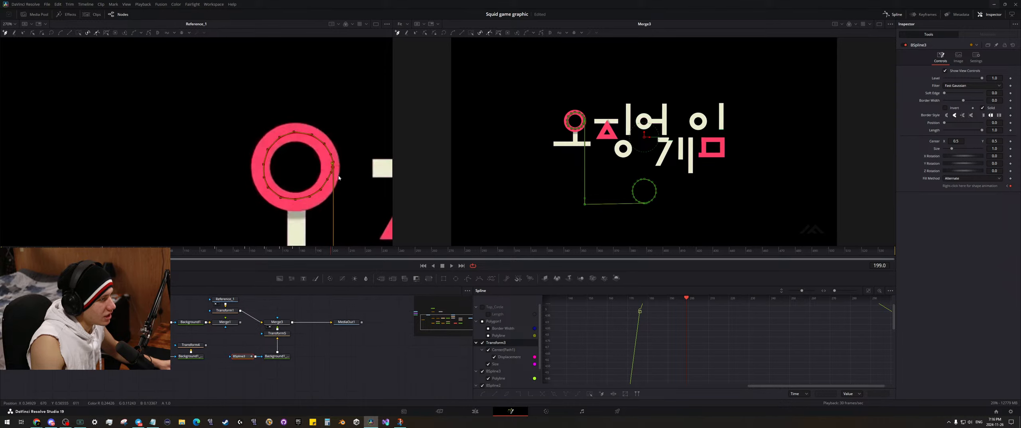
# - Load the Merge3 composite into the first viewer and look over the full title with the BSpline3 path hidden
pyautogui.moveTo(281, 175); pyautogui.dragTo(281, 174)
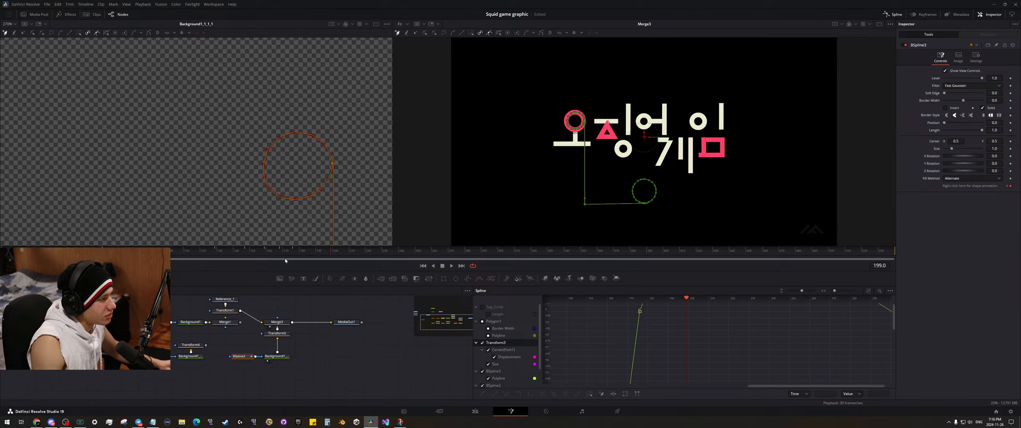
pyautogui.moveTo(278, 332); pyautogui.dragTo(270, 175)
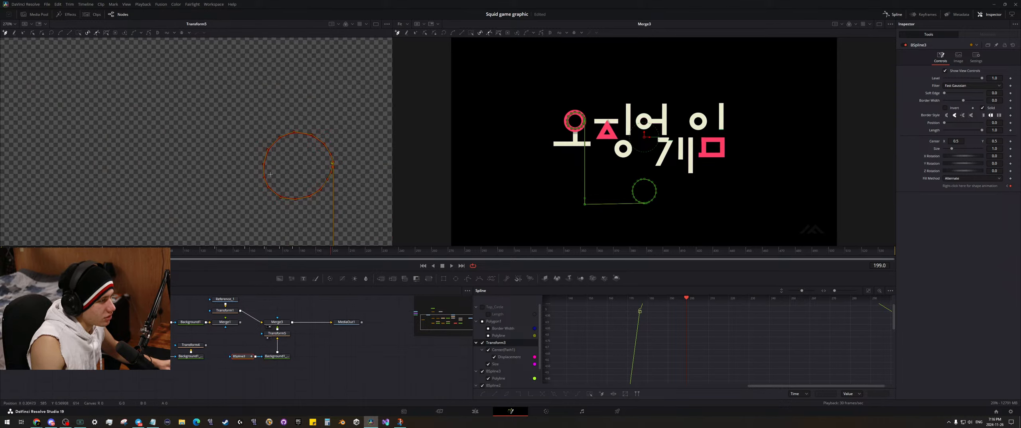
pyautogui.moveTo(279, 322); pyautogui.dragTo(251, 223)
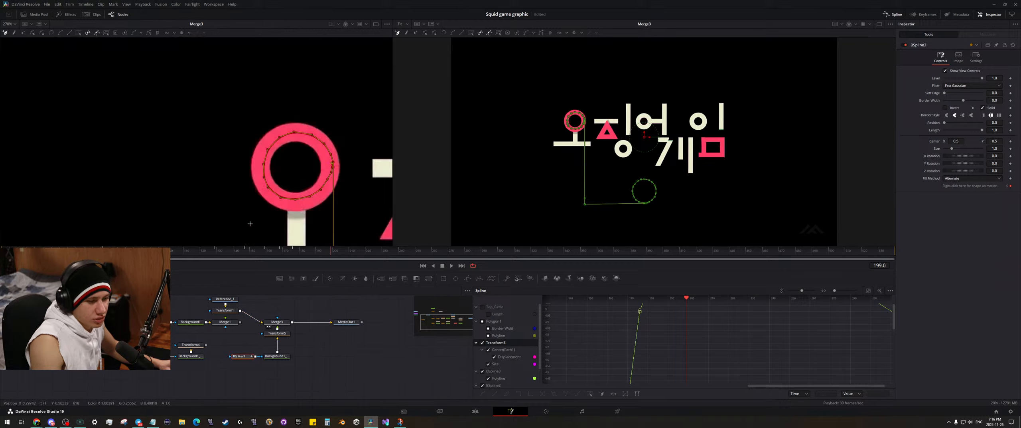
pyautogui.click(319, 295)
pyautogui.click(239, 356)
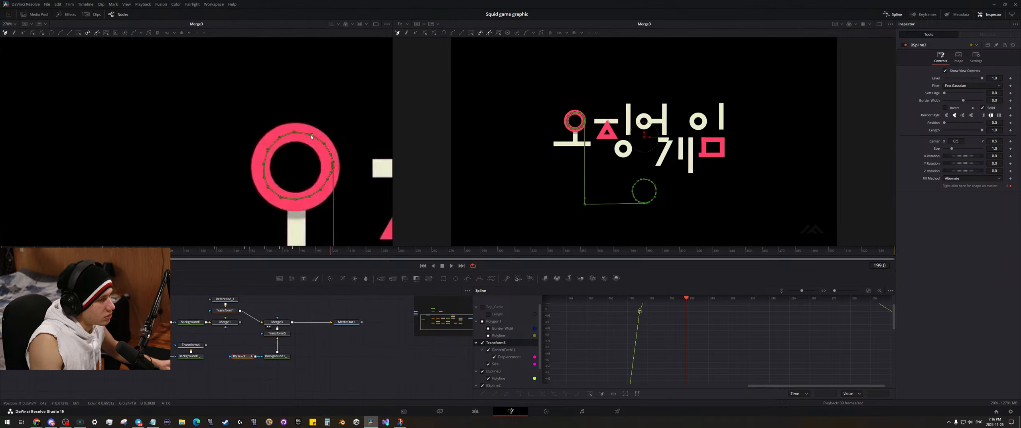
pyautogui.scroll(2, 277, 153)
pyautogui.scroll(-2, 280, 176)
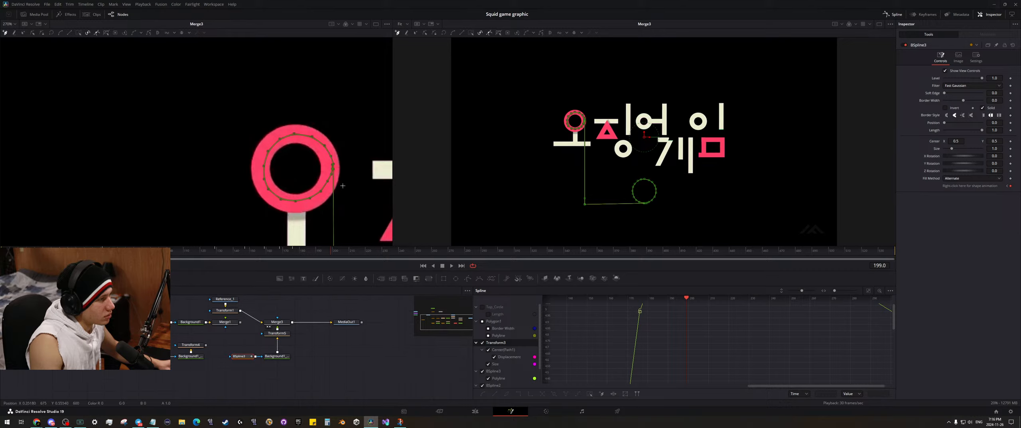
pyautogui.moveTo(340, 185); pyautogui.dragTo(296, 186)
pyautogui.click(362, 332)
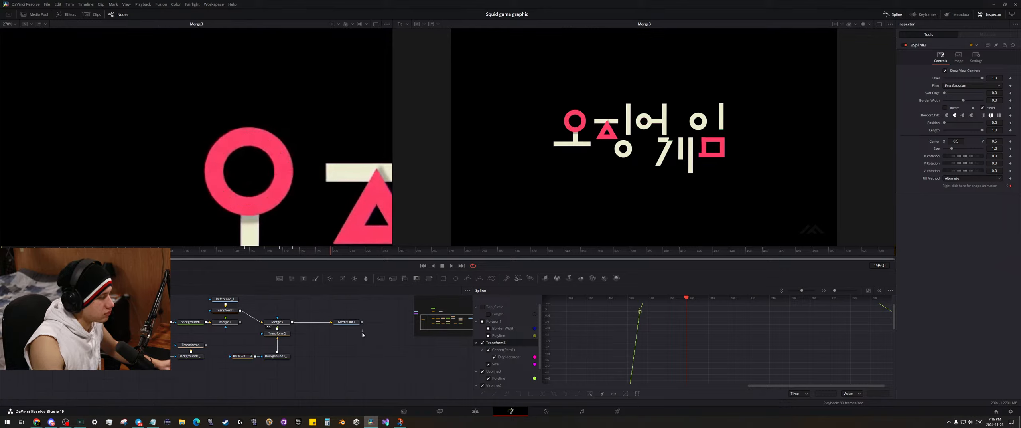
pyautogui.scroll(-8, 303, 214)
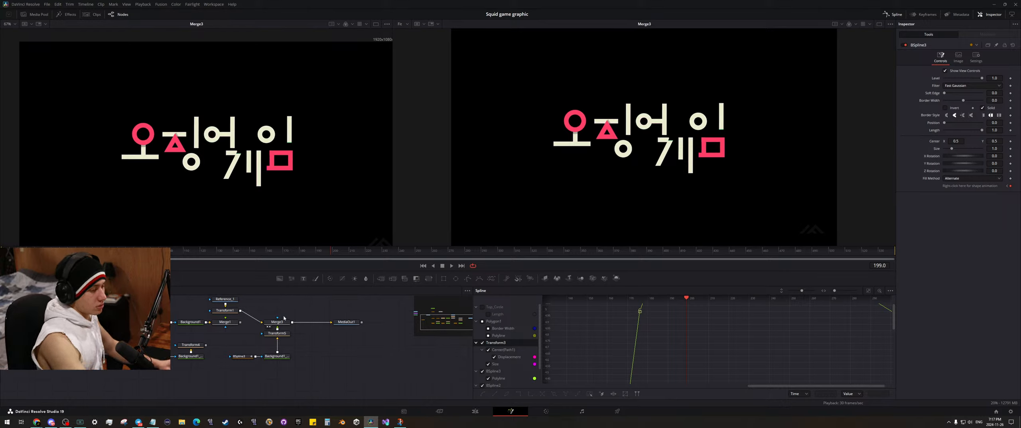
# - Set BSpline3's border width to 0.012, comparing it with the lower ring's stroke at frame 63
pyautogui.click(250, 356)
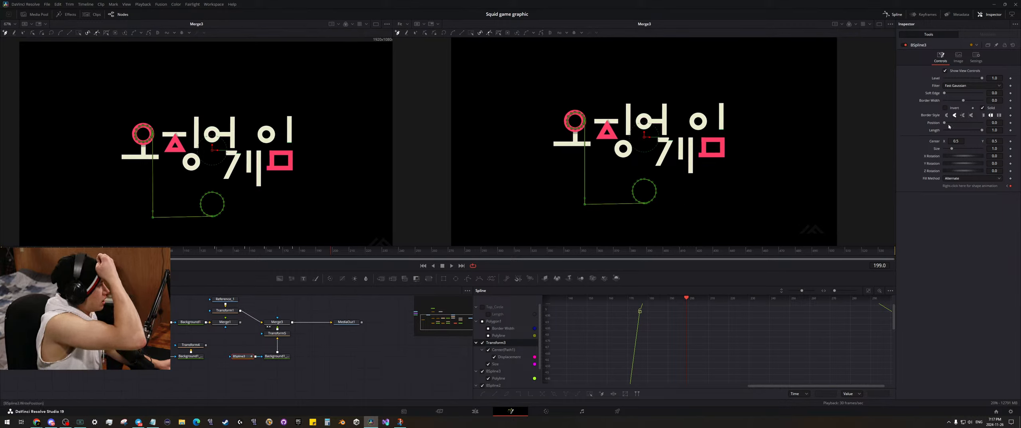
pyautogui.moveTo(992, 102); pyautogui.dragTo(995, 103)
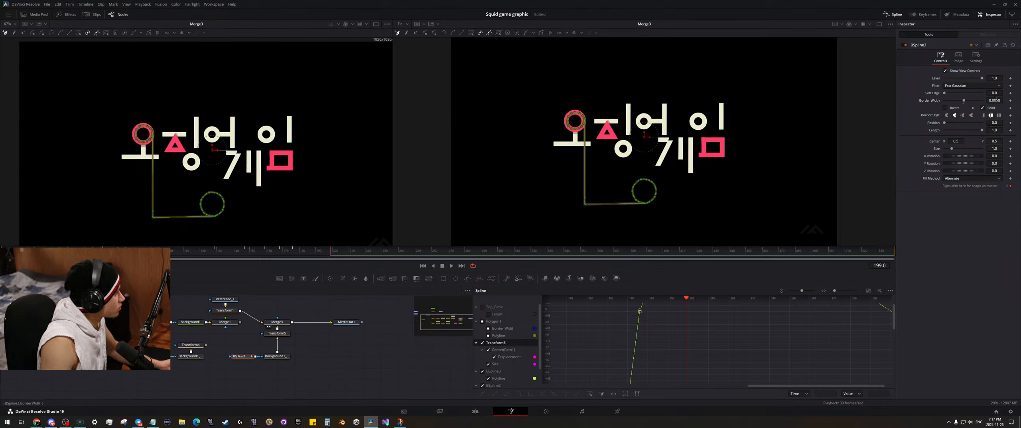
pyautogui.moveTo(996, 100); pyautogui.dragTo(1000, 100)
pyautogui.scroll(3, 254, 142)
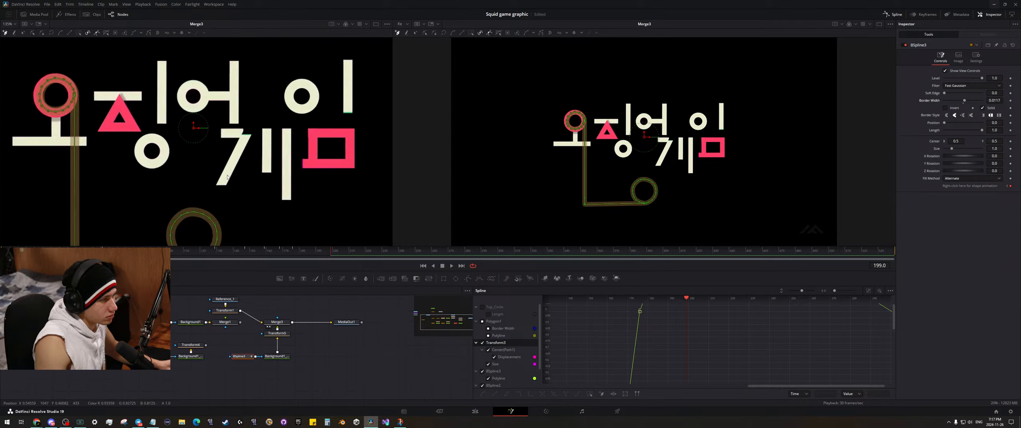
pyautogui.scroll(2, 254, 142)
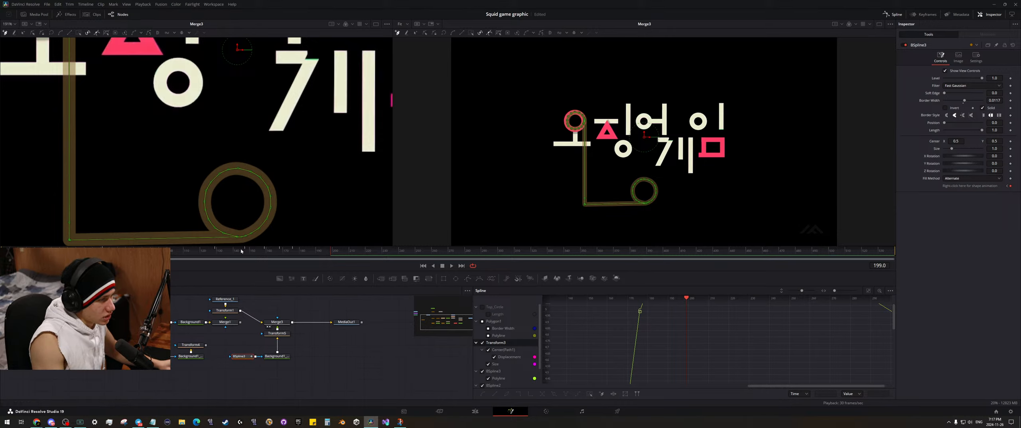
pyautogui.click(247, 251)
pyautogui.moveTo(246, 251); pyautogui.dragTo(106, 246)
pyautogui.scroll(5, 223, 195)
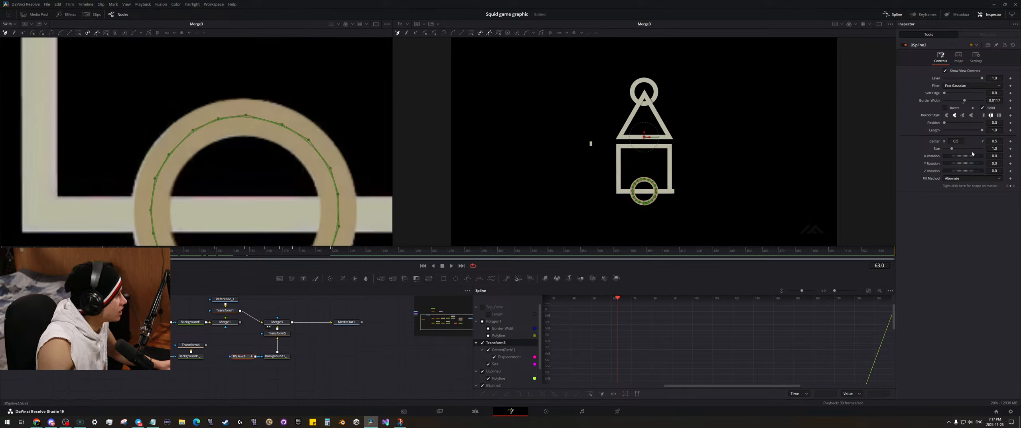
pyautogui.moveTo(996, 100); pyautogui.dragTo(999, 100)
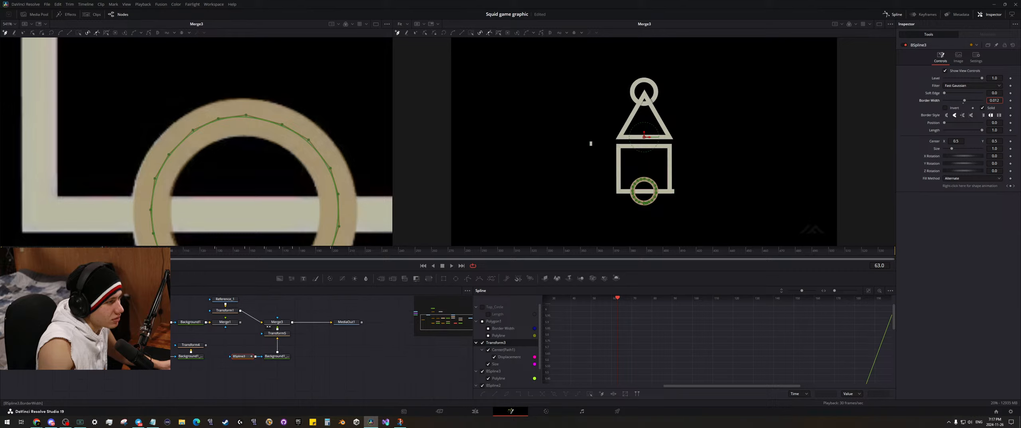
# - At frame 63, nudge BSpline3's path points along the lower ring's left side
pyautogui.moveTo(246, 166); pyautogui.dragTo(362, 103)
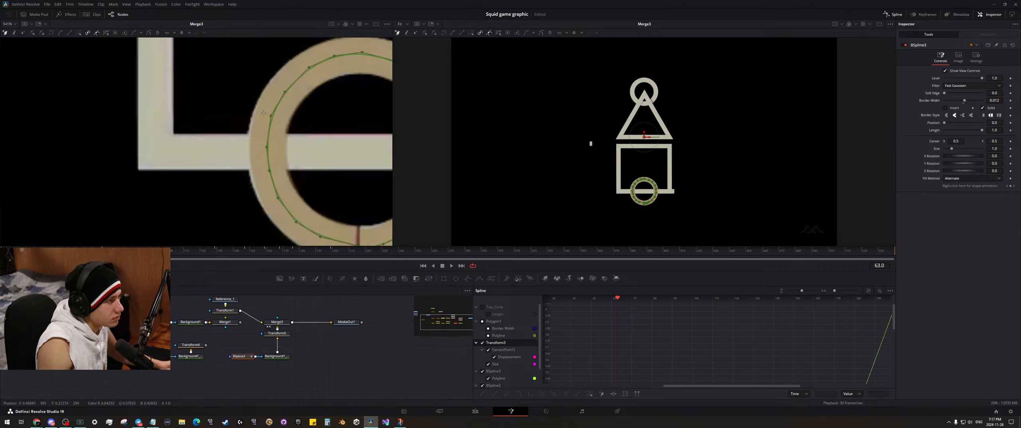
pyautogui.click(147, 35)
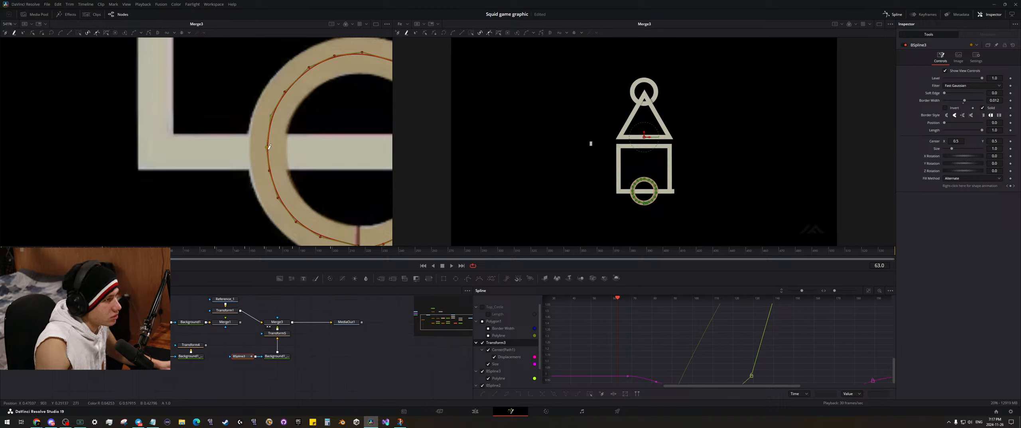
pyautogui.moveTo(267, 148); pyautogui.dragTo(228, 126)
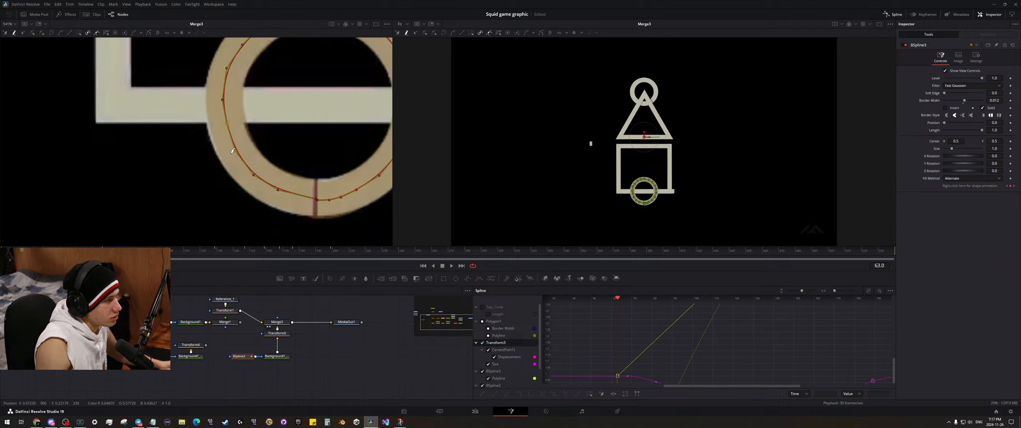
pyautogui.moveTo(235, 152); pyautogui.dragTo(234, 152)
pyautogui.scroll(-8, 235, 154)
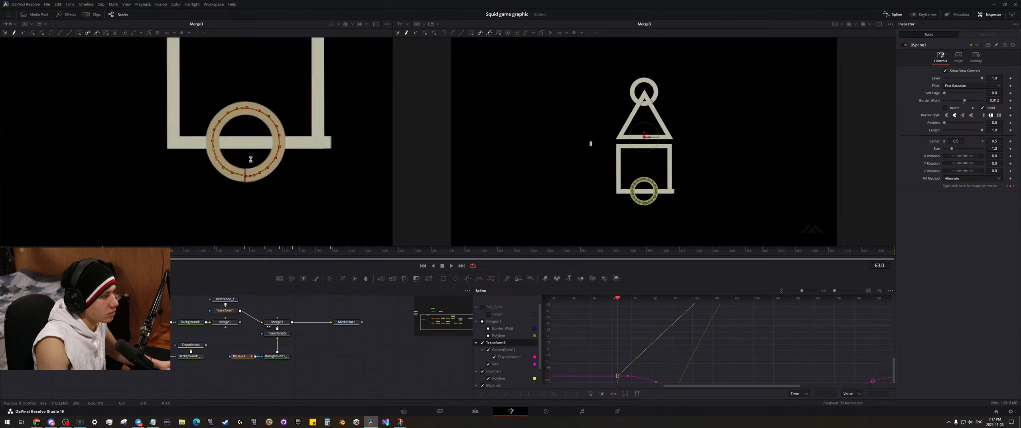
# - Play BSpline3's animation through to frame 111 and test sliding its write-on Position
pyautogui.press('space')
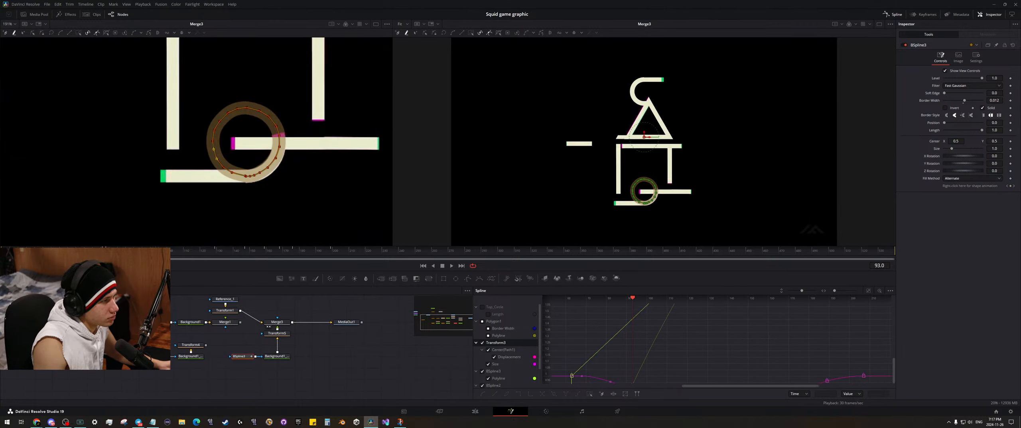
pyautogui.moveTo(186, 257)
pyautogui.mouseDown()
pyautogui.moveTo(169, 254)
pyautogui.moveTo(186, 255)
pyautogui.mouseUp()
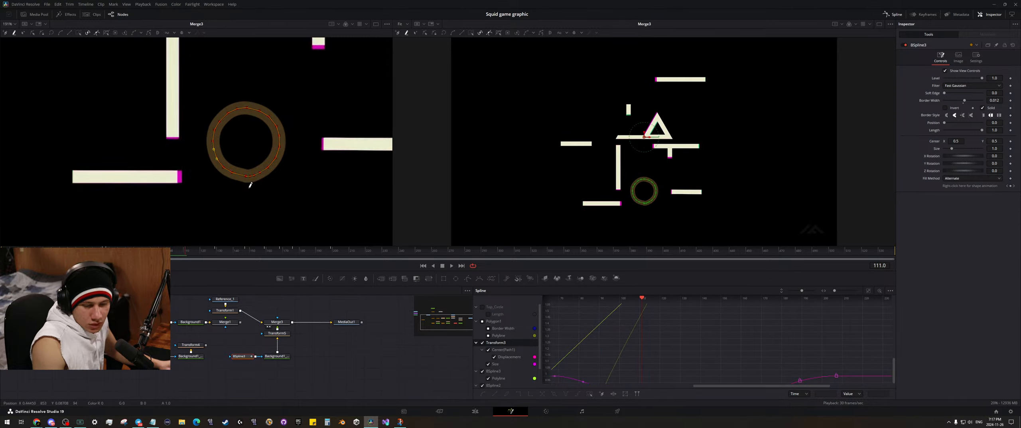
pyautogui.scroll(-6, 286, 186)
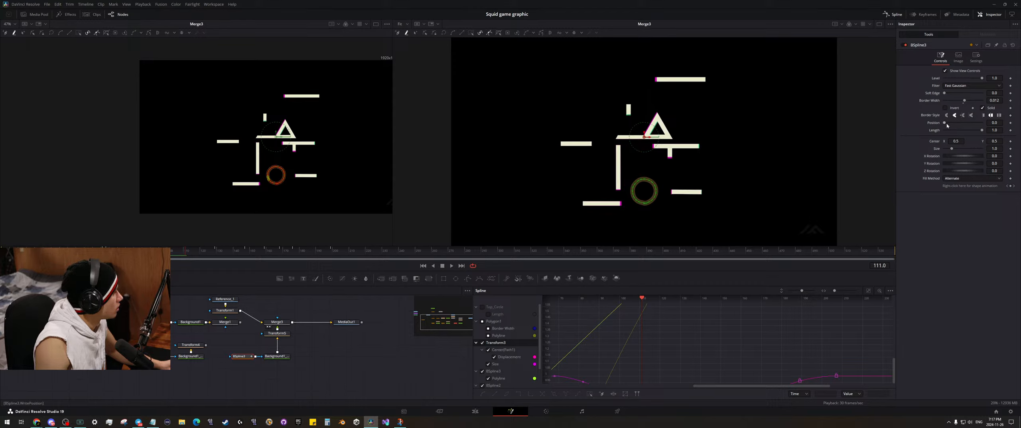
pyautogui.moveTo(945, 124); pyautogui.dragTo(933, 136)
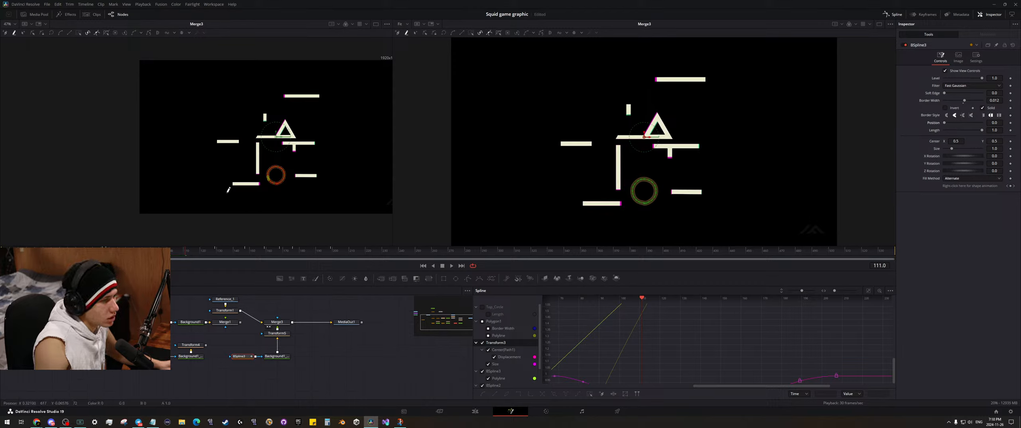
# - Remove all of BSpline3's shape-animation keyframes from around frame 61 through frame 199, so the full path is static
pyautogui.scroll(3, 228, 190)
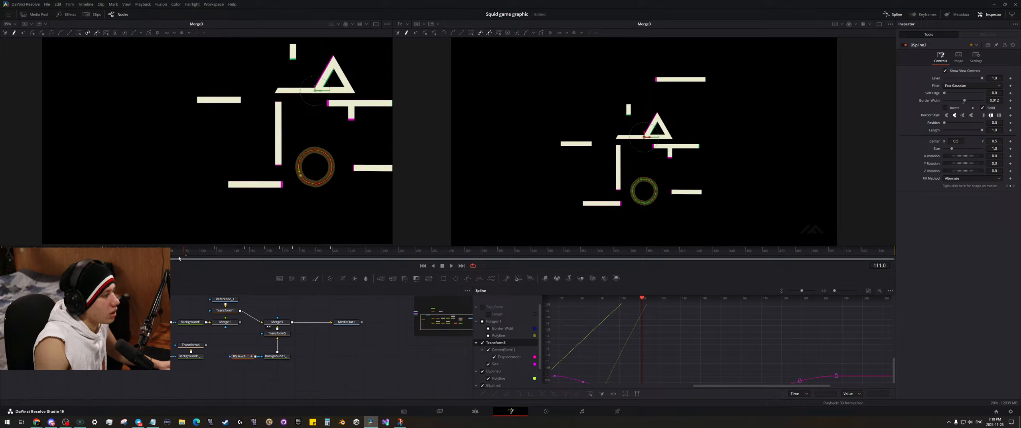
pyautogui.moveTo(178, 252); pyautogui.dragTo(102, 252)
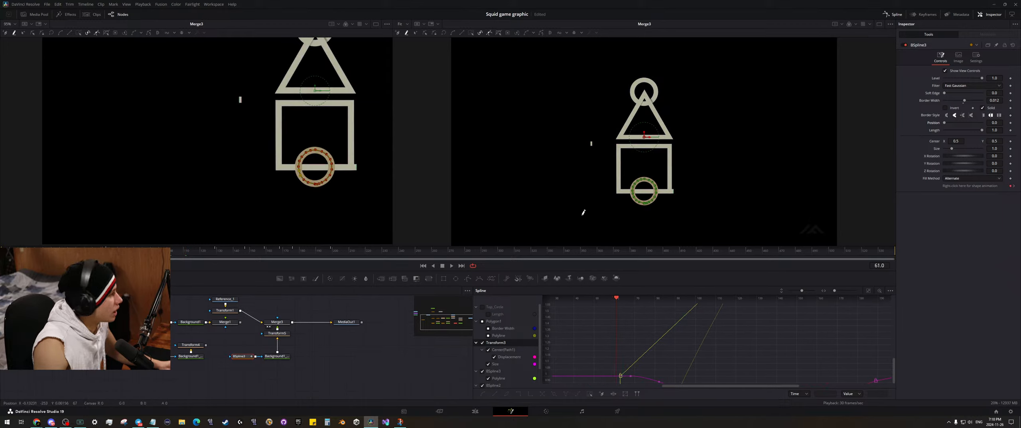
pyautogui.click(1011, 186)
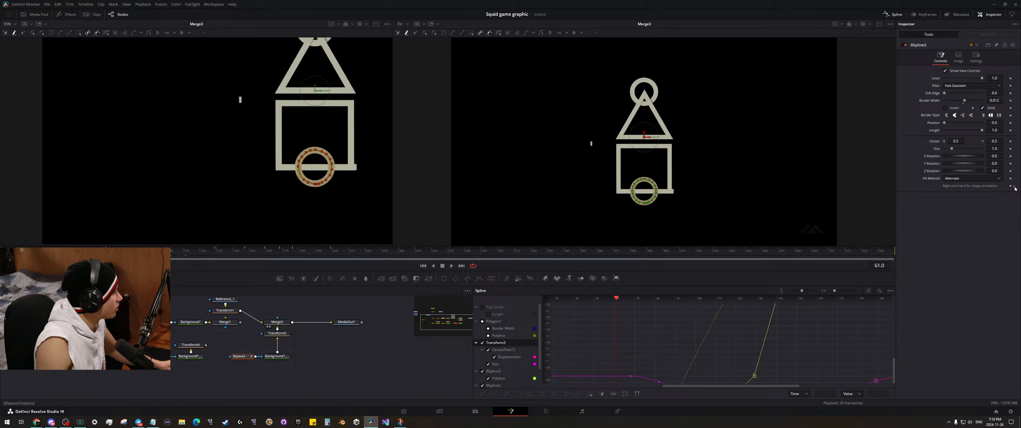
pyautogui.press('space')
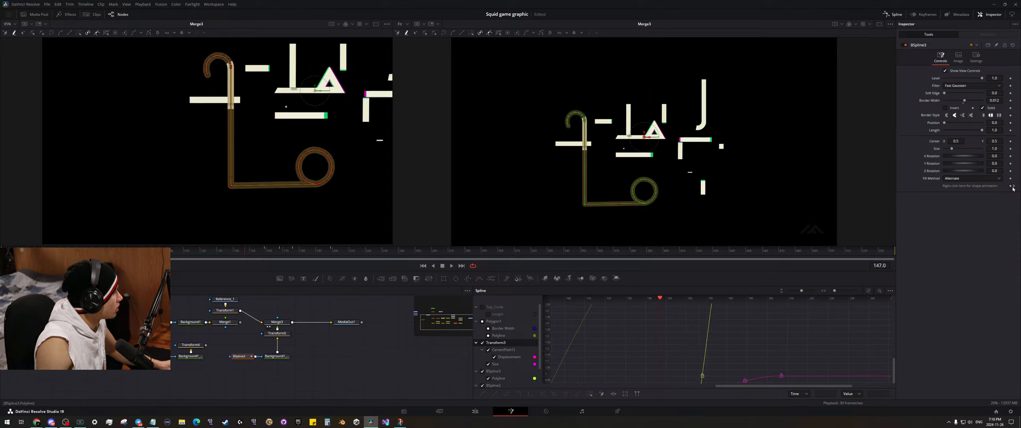
pyautogui.click(1014, 186)
pyautogui.click(1011, 185)
pyautogui.click(1013, 186)
pyautogui.click(1011, 185)
pyautogui.click(1013, 186)
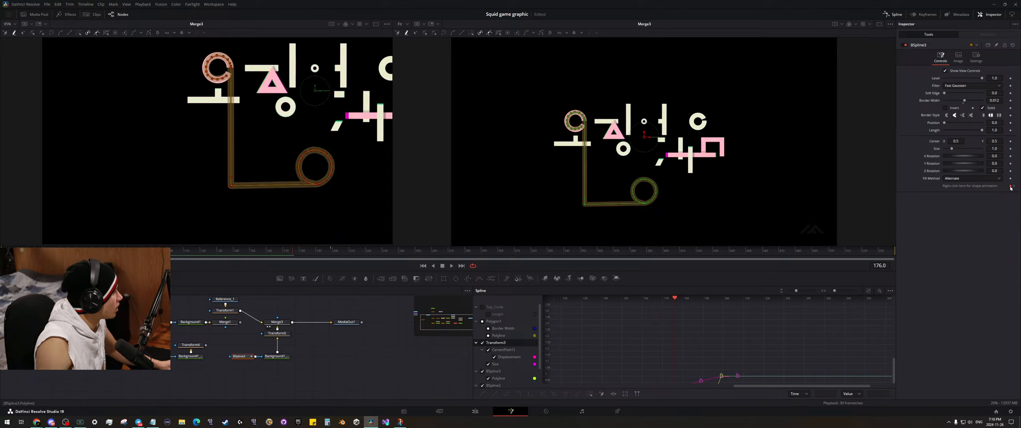
pyautogui.click(1010, 186)
pyautogui.click(1013, 186)
pyautogui.click(1010, 186)
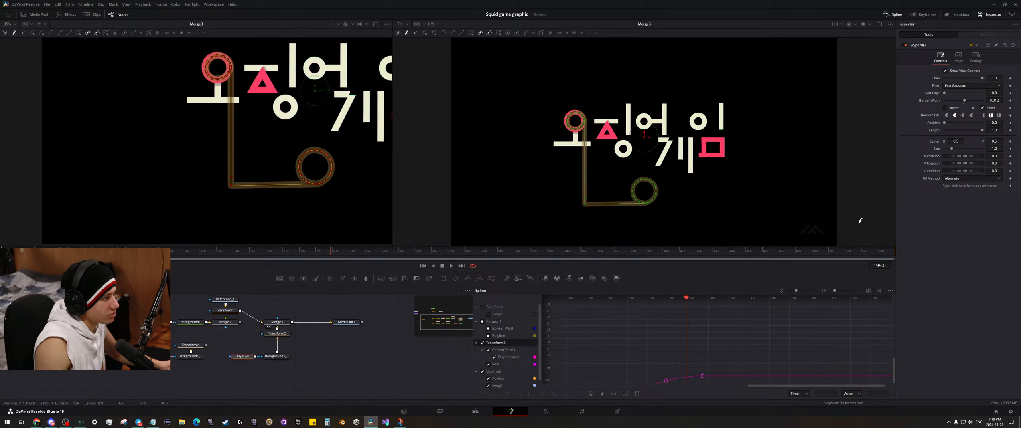
pyautogui.click(310, 307)
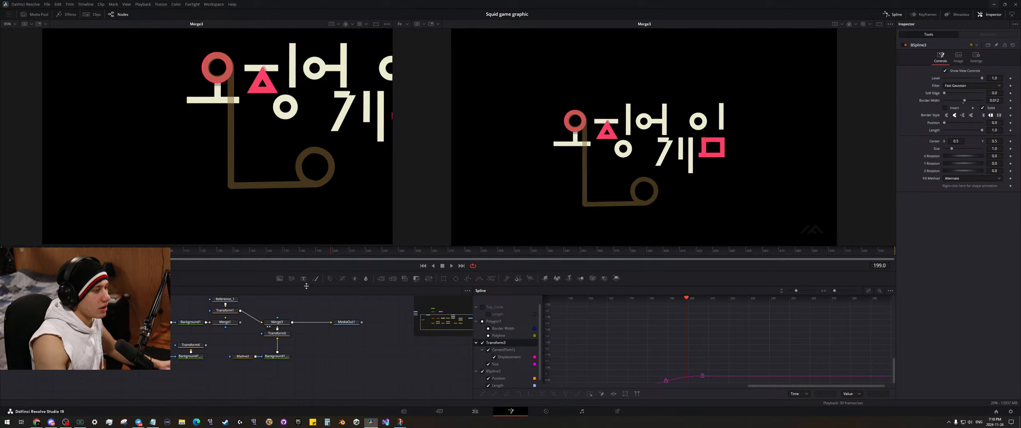
# - Enlarge the viewers and go to frame 61, checking the lower ring's seam for where the write-on should start
pyautogui.moveTo(282, 245); pyautogui.dragTo(227, 264)
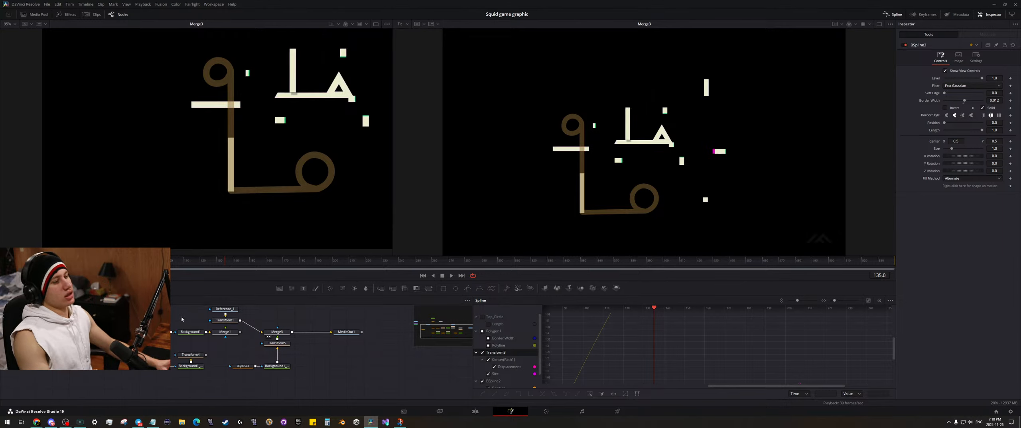
pyautogui.moveTo(154, 260); pyautogui.dragTo(104, 260)
pyautogui.scroll(5, 244, 221)
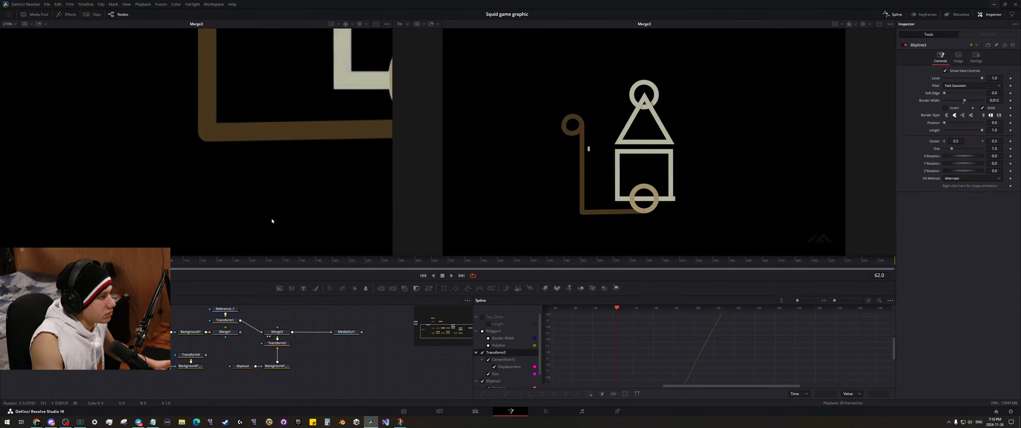
pyautogui.moveTo(351, 187); pyautogui.dragTo(91, 217)
pyautogui.scroll(3, 186, 172)
pyautogui.moveTo(166, 166); pyautogui.dragTo(236, 236)
pyautogui.click(93, 260)
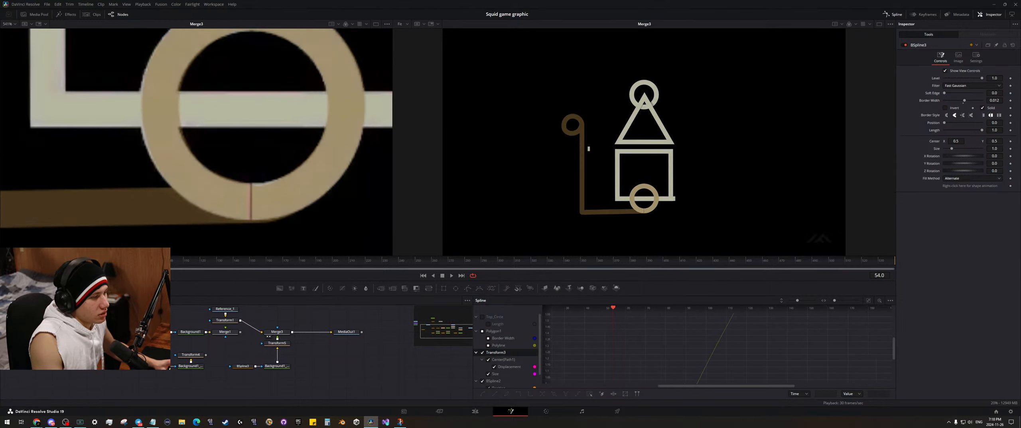
pyautogui.moveTo(91, 260)
pyautogui.mouseDown()
pyautogui.moveTo(19, 260)
pyautogui.moveTo(133, 260)
pyautogui.moveTo(105, 260)
pyautogui.mouseUp()
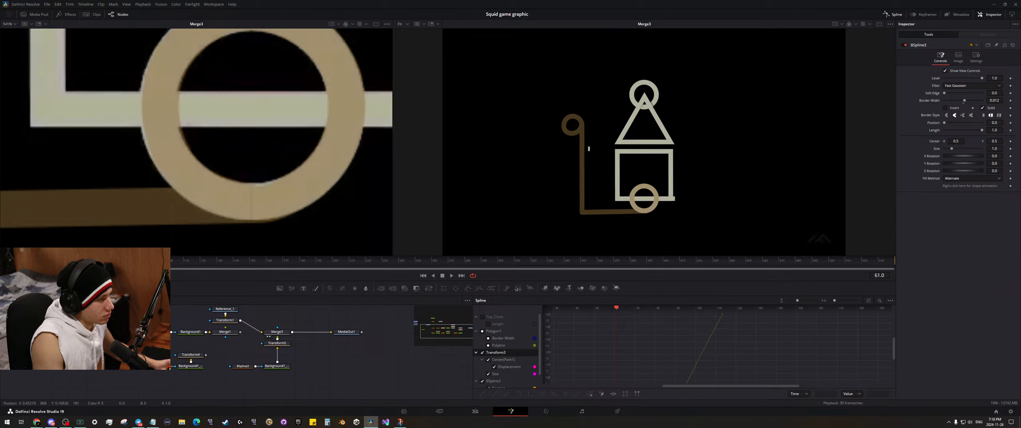
# - Keyframe BSpline3's write-on Length at 1.0 on frame 61
pyautogui.click(243, 365)
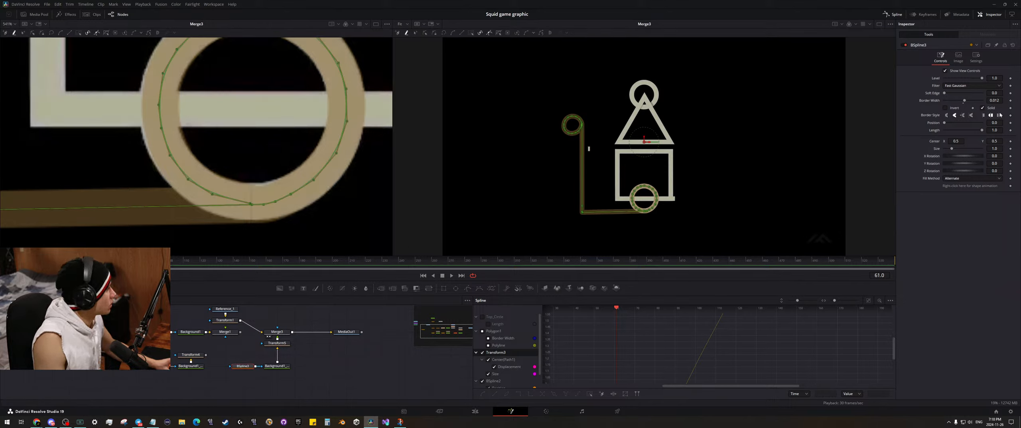
pyautogui.click(1010, 130)
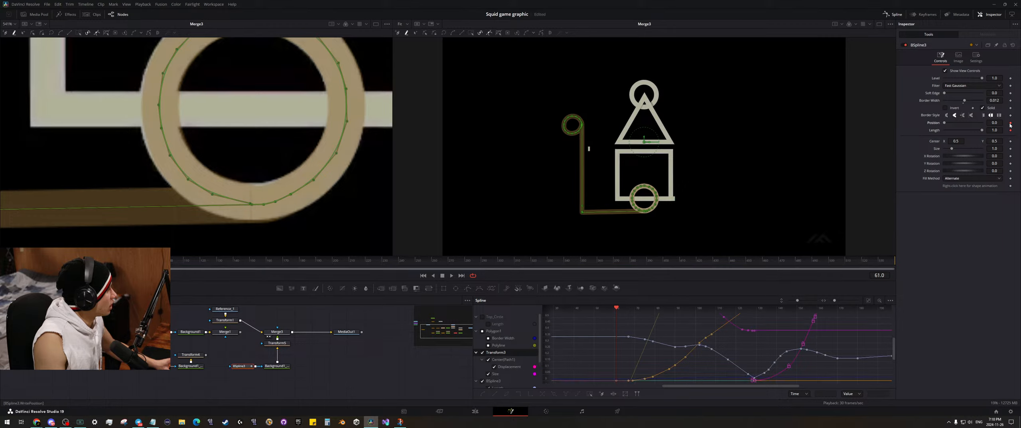
pyautogui.scroll(-5, 248, 174)
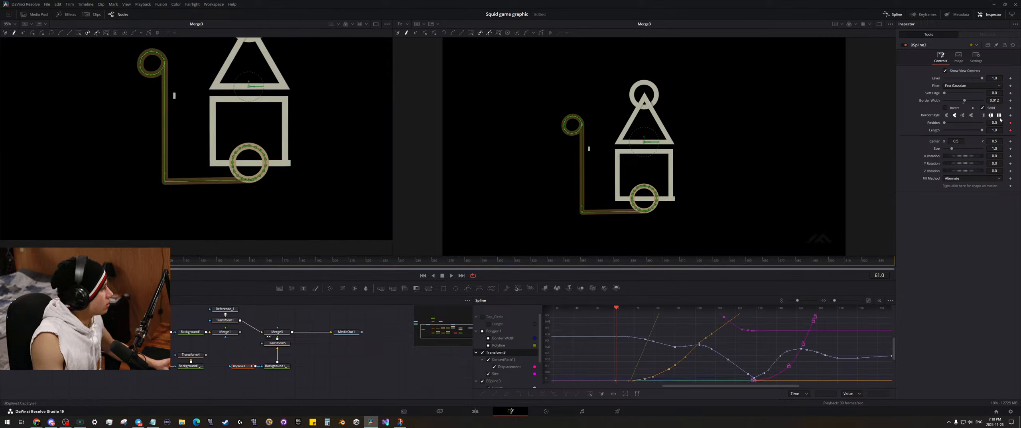
# - Set BSpline3's write-on Length to 0.277 on frame 61 so the border covers only the lower ring
pyautogui.moveTo(994, 131)
pyautogui.mouseDown()
pyautogui.moveTo(937, 130)
pyautogui.moveTo(947, 130)
pyautogui.mouseUp()
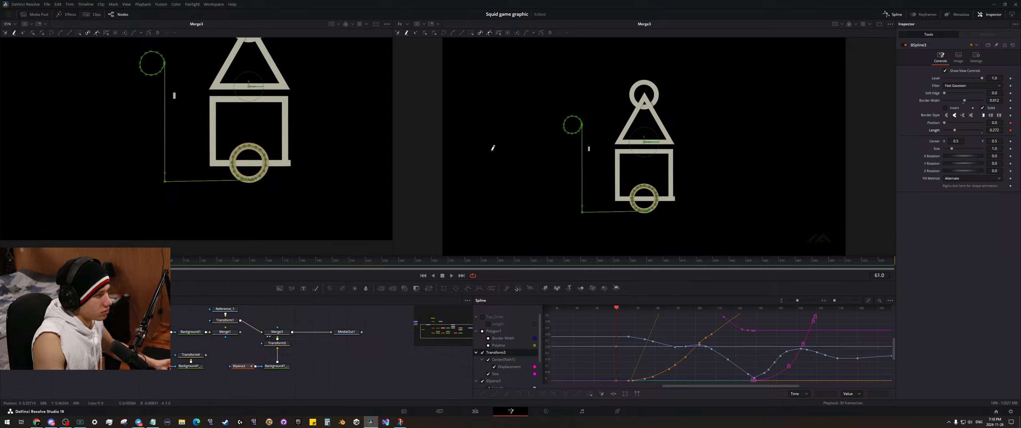
pyautogui.scroll(5, 375, 167)
pyautogui.moveTo(175, 202); pyautogui.dragTo(476, 188)
pyautogui.scroll(4, 303, 185)
pyautogui.moveTo(385, 183); pyautogui.dragTo(231, 175)
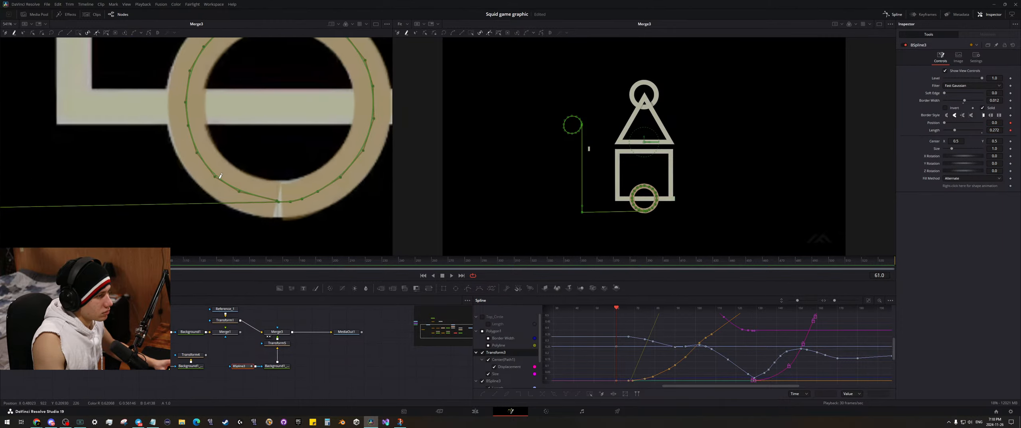
pyautogui.moveTo(992, 128); pyautogui.dragTo(996, 128)
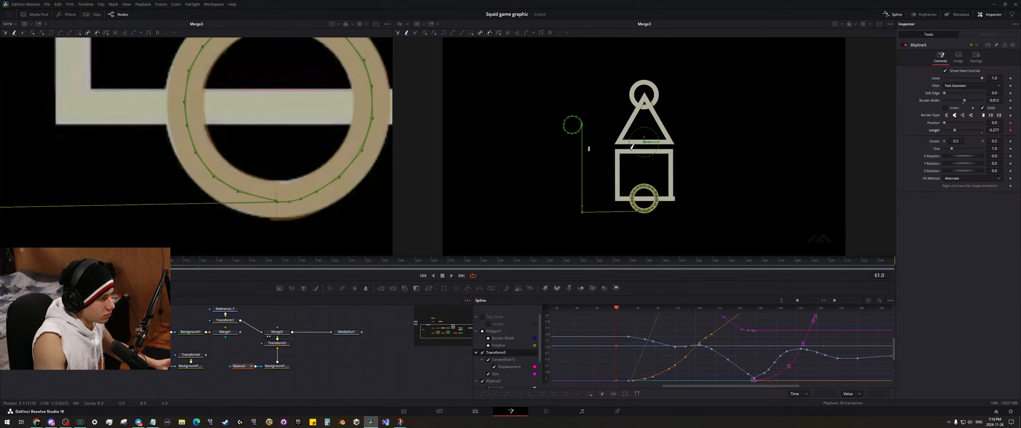
pyautogui.scroll(4, 272, 197)
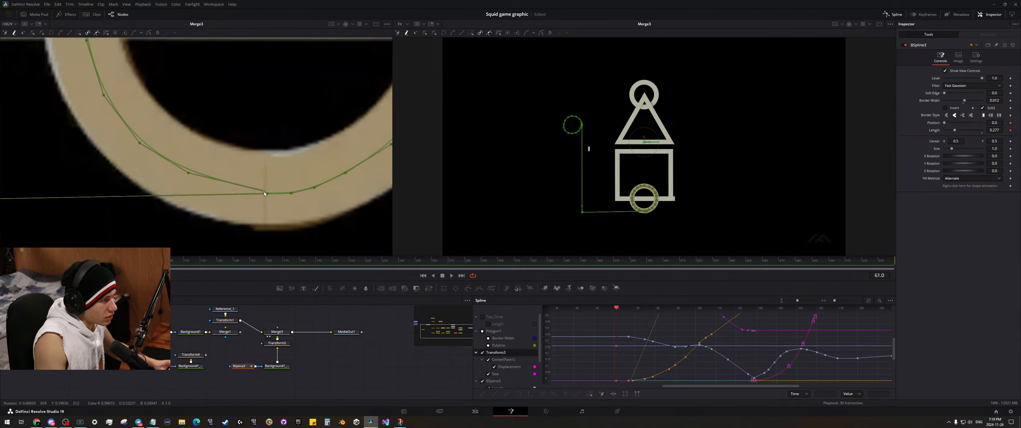
pyautogui.click(264, 193)
pyautogui.moveTo(258, 205)
pyautogui.mouseDown()
pyautogui.moveTo(290, 169)
pyautogui.moveTo(259, 163)
pyautogui.moveTo(253, 178)
pyautogui.moveTo(226, 170)
pyautogui.moveTo(321, 116)
pyautogui.moveTo(250, 110)
pyautogui.moveTo(213, 120)
pyautogui.moveTo(230, 85)
pyautogui.moveTo(275, 101)
pyautogui.moveTo(251, 78)
pyautogui.moveTo(208, 127)
pyautogui.moveTo(175, 111)
pyautogui.moveTo(121, 160)
pyautogui.mouseUp()
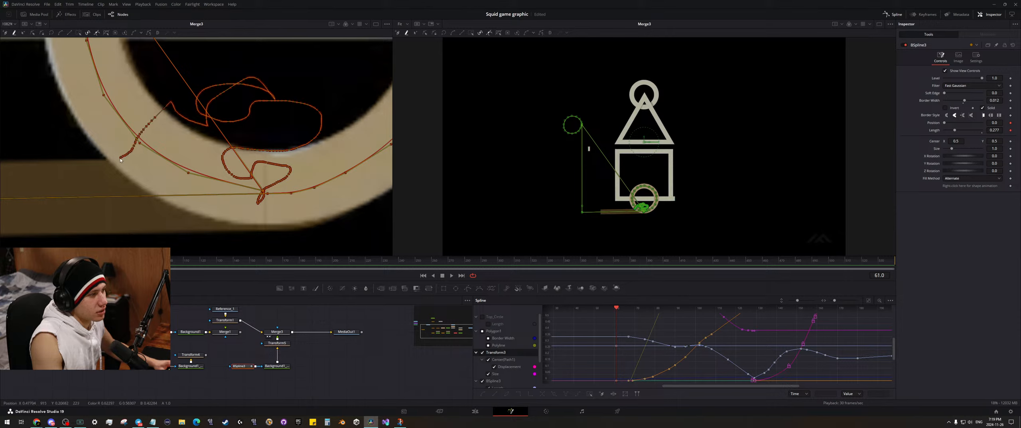
pyautogui.hotkey('ctrl', 'z')
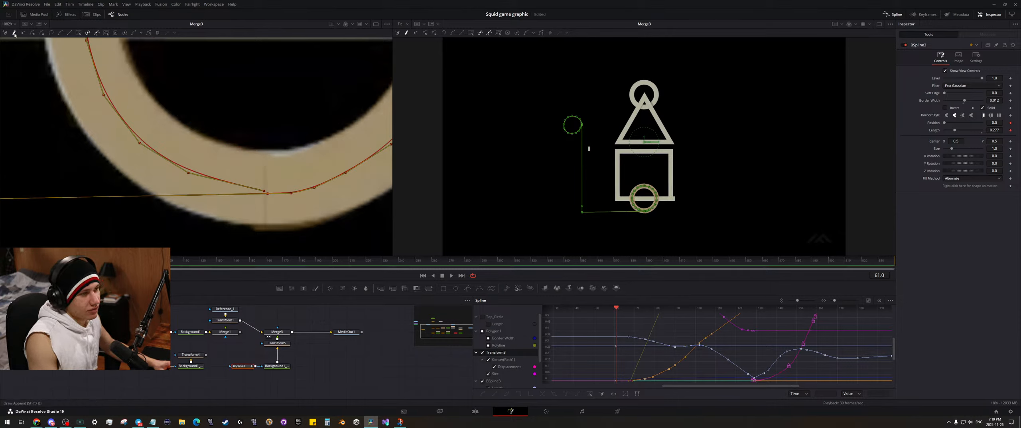
pyautogui.click(265, 192)
pyautogui.hotkey('ctrl', 'z')
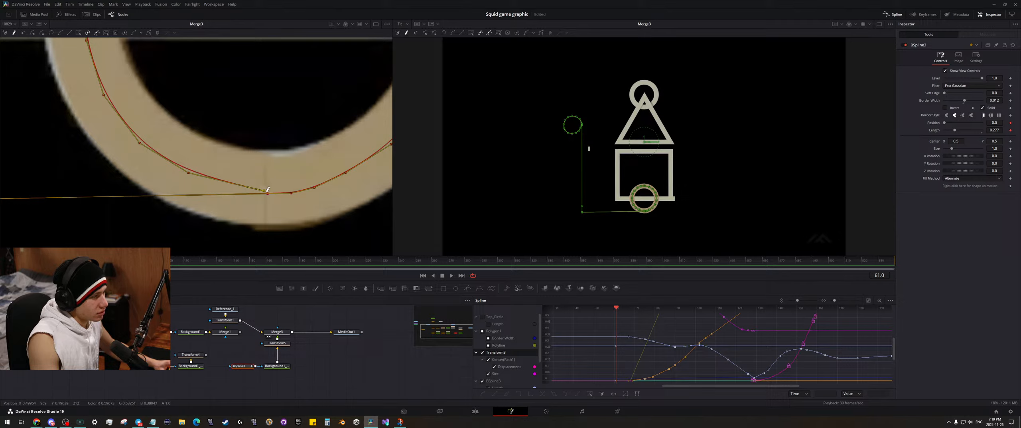
pyautogui.click(264, 193)
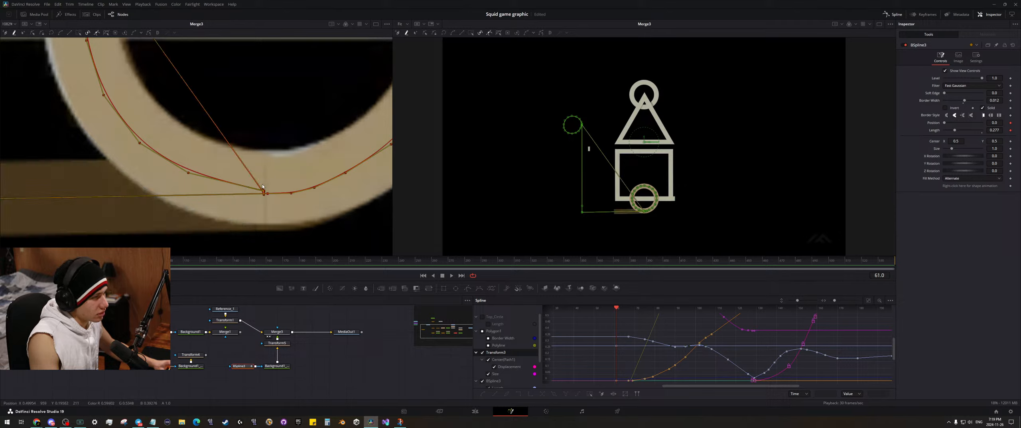
pyautogui.hotkey('ctrl', 'z')
# - Move the path point at the lower ring's bottom seam so the ring closes against the connecting line
pyautogui.scroll(5, 262, 188)
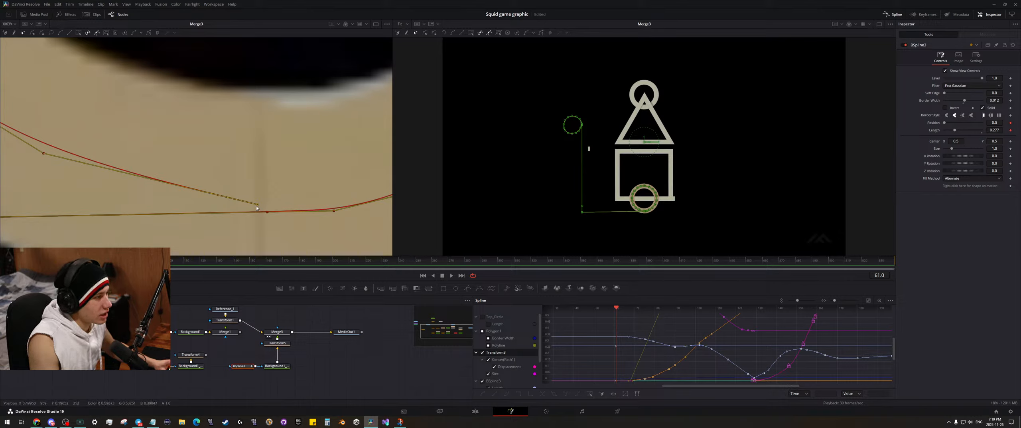
pyautogui.moveTo(257, 204); pyautogui.dragTo(251, 173)
pyautogui.scroll(-2, 260, 197)
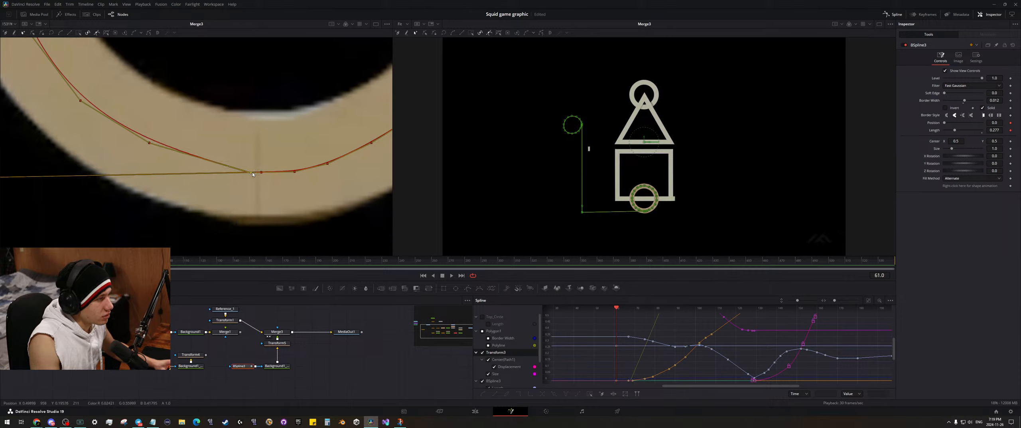
pyautogui.scroll(-3, 256, 148)
pyautogui.moveTo(272, 137); pyautogui.dragTo(300, 166)
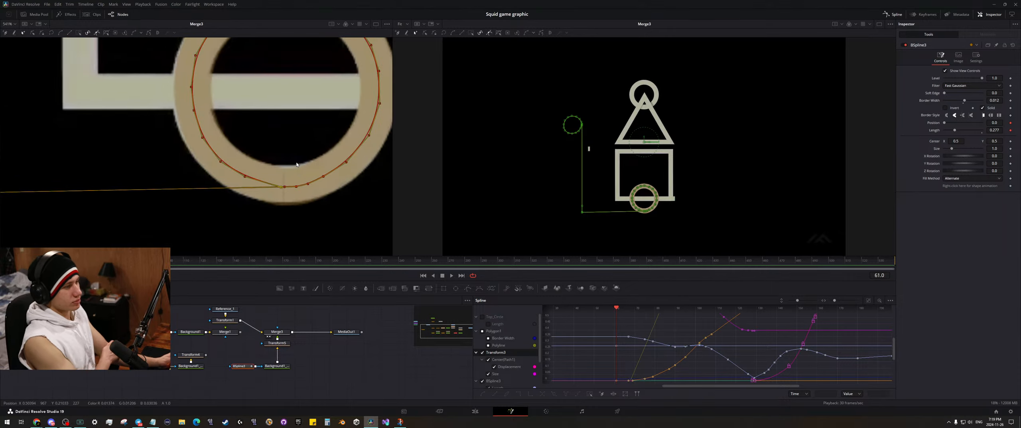
# - Nudge the path points on the lower ring's left side so the border follows the reference ring
pyautogui.scroll(-1, 276, 146)
pyautogui.scroll(2, 267, 109)
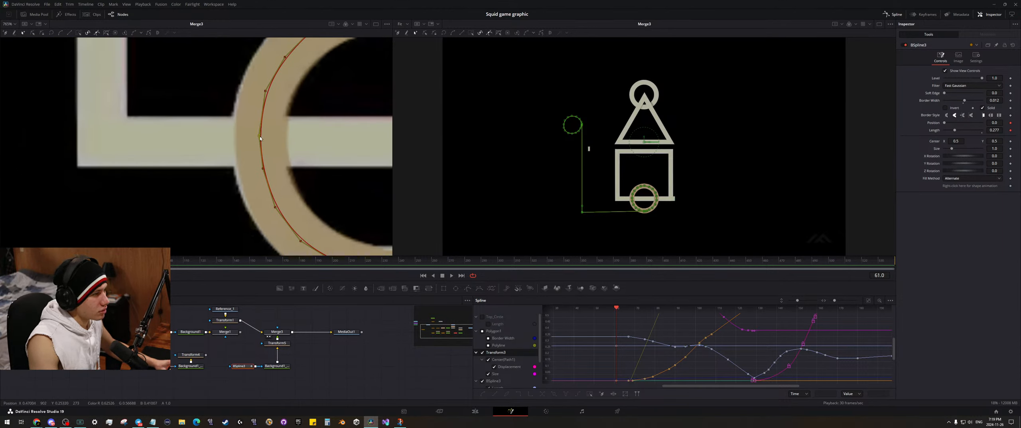
pyautogui.moveTo(259, 137); pyautogui.dragTo(258, 137)
pyautogui.moveTo(268, 182); pyautogui.dragTo(256, 142)
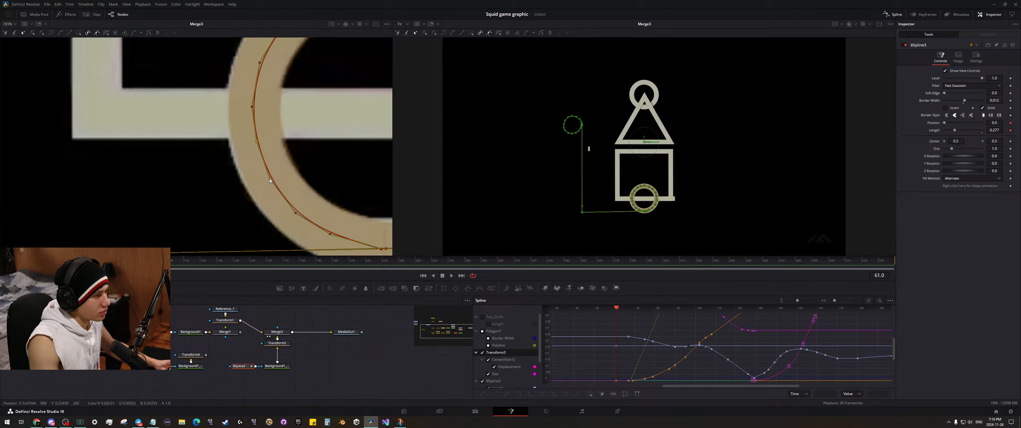
pyautogui.scroll(-5, 263, 172)
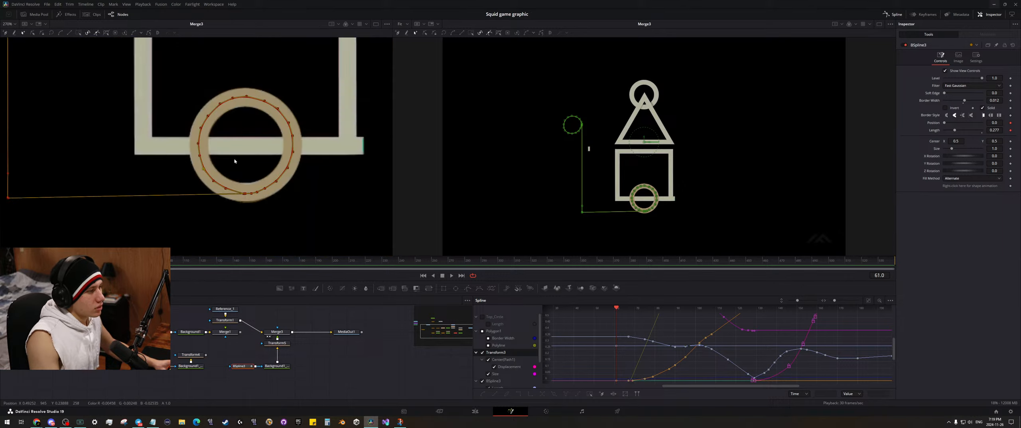
pyautogui.moveTo(258, 165); pyautogui.dragTo(260, 167)
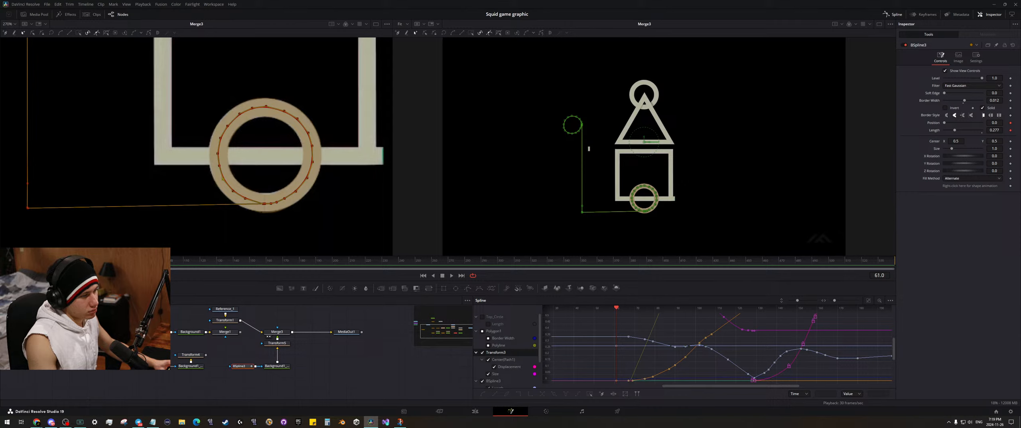
# - Play and scrub forward to frame 194, comparing BSpline3's path with the completed upper-left letter ring
pyautogui.press('space')
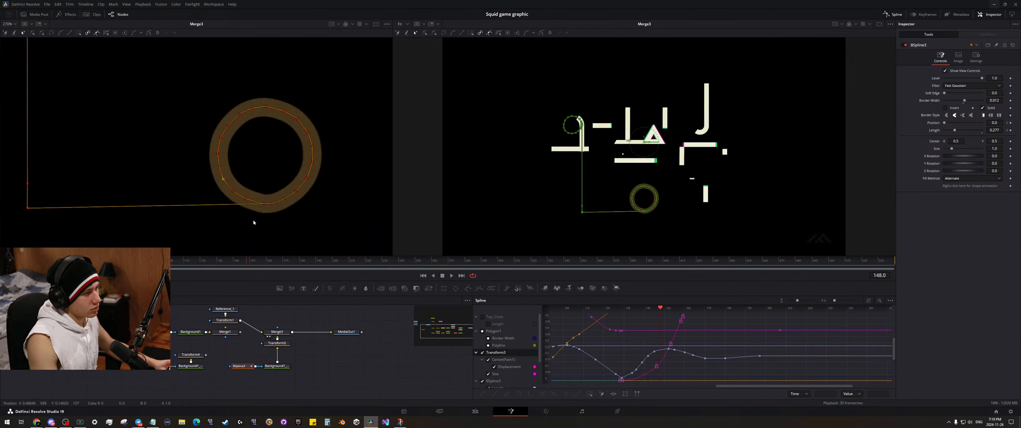
pyautogui.scroll(-3, 259, 189)
pyautogui.moveTo(162, 102); pyautogui.dragTo(267, 197)
pyautogui.scroll(2, 270, 171)
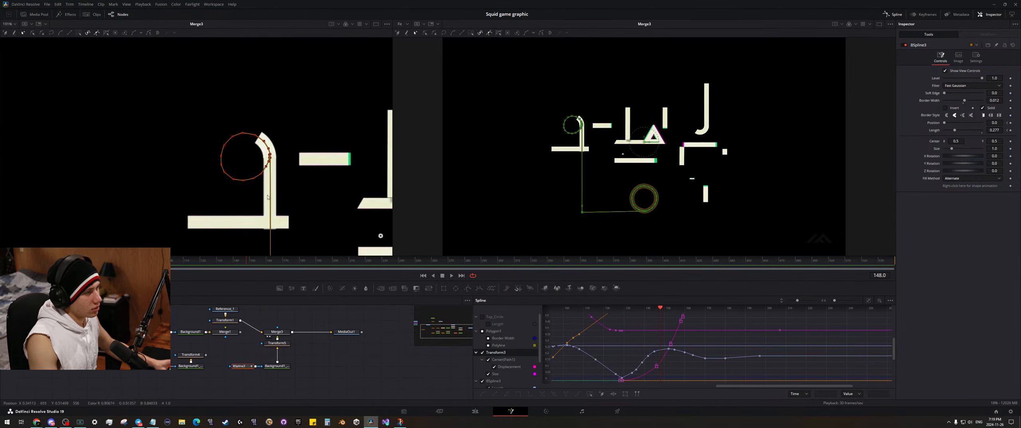
pyautogui.scroll(2, 268, 197)
pyautogui.moveTo(246, 264); pyautogui.dragTo(296, 263)
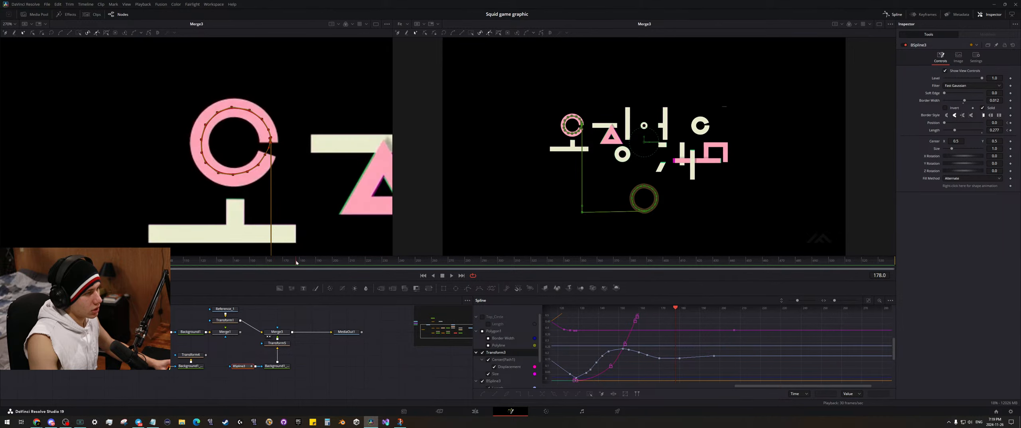
pyautogui.scroll(3, 289, 186)
pyautogui.moveTo(287, 187); pyautogui.dragTo(324, 269)
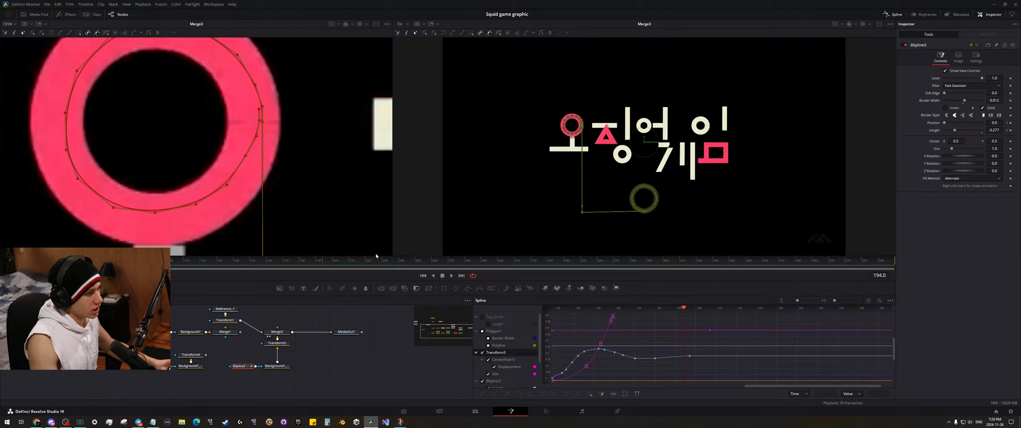
# - Keyframe BSpline3's write-on Length on frame 194 and set it to 1.0
pyautogui.click(1011, 130)
pyautogui.scroll(-5, 104, 173)
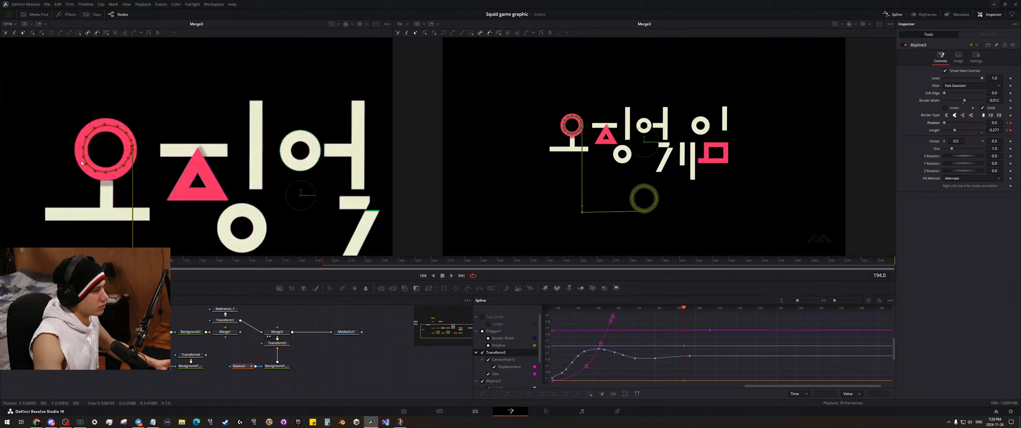
pyautogui.moveTo(104, 174); pyautogui.dragTo(230, 139)
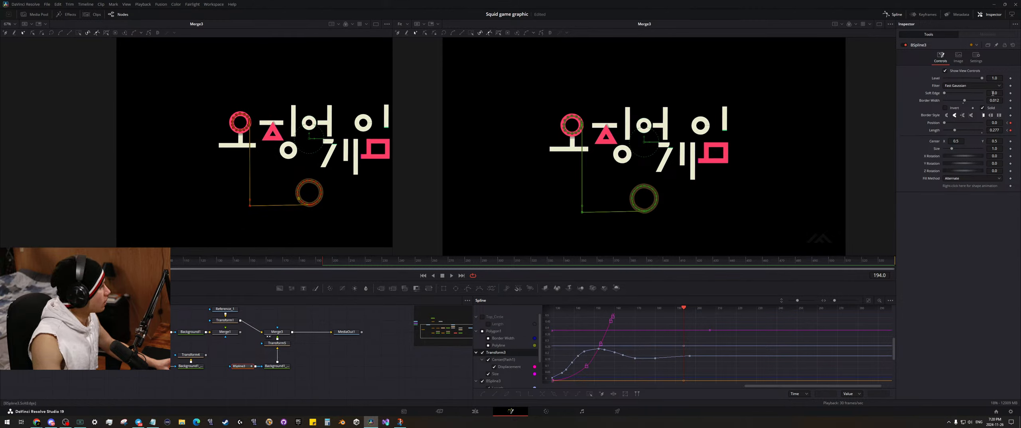
pyautogui.moveTo(997, 130); pyautogui.dragTo(1017, 130)
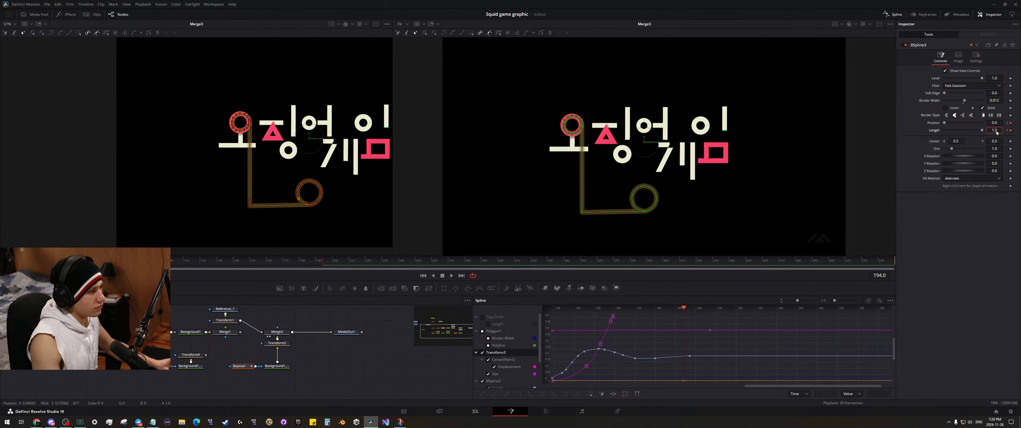
pyautogui.scroll(4, 230, 120)
pyautogui.scroll(-3, 255, 126)
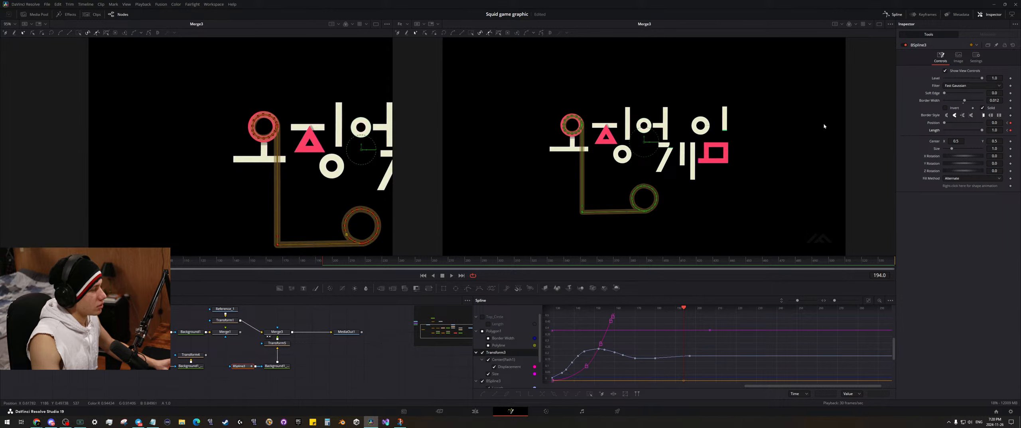
# - Set BSpline3's write-on Position to 0.805 on frame 194 so the border covers only the upper-left letter ring
pyautogui.moveTo(994, 122); pyautogui.dragTo(1016, 123)
pyautogui.scroll(6, 277, 128)
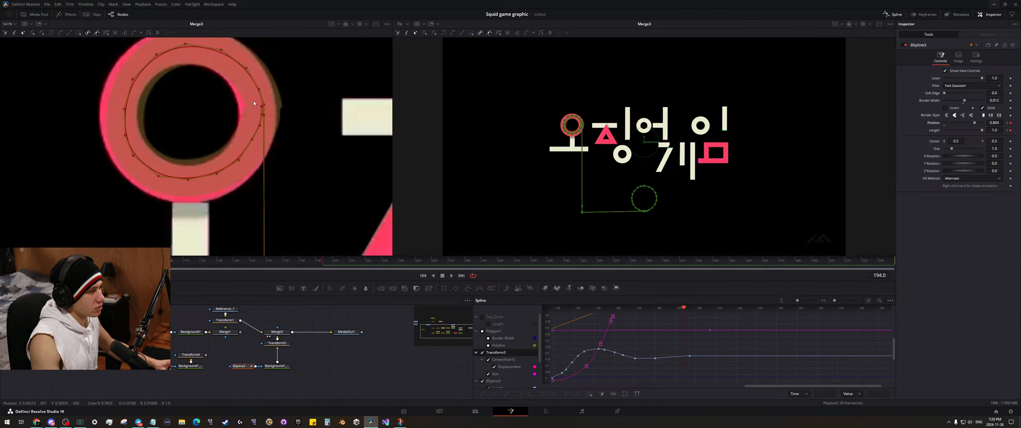
pyautogui.moveTo(995, 123); pyautogui.dragTo(995, 122)
pyautogui.scroll(2, 368, 100)
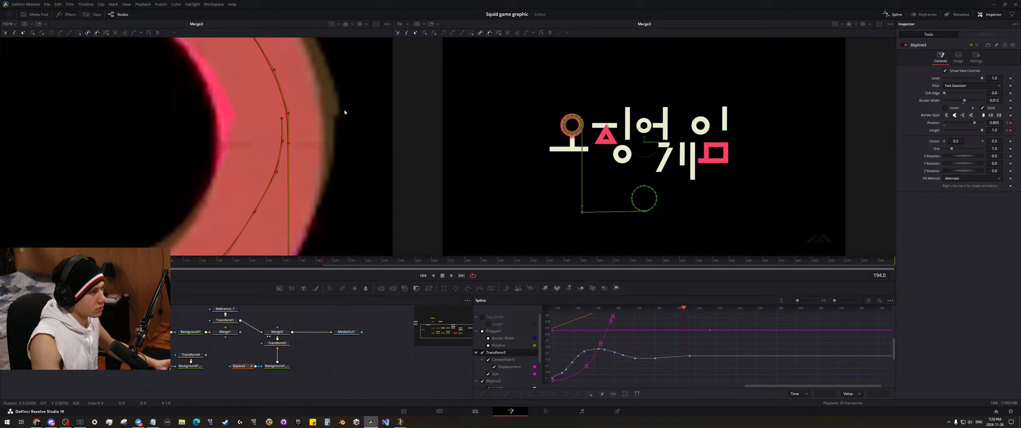
# - Move the path point at the upper-left ring's right-hand seam outward onto the vertical connecting line
pyautogui.moveTo(275, 117); pyautogui.dragTo(286, 140)
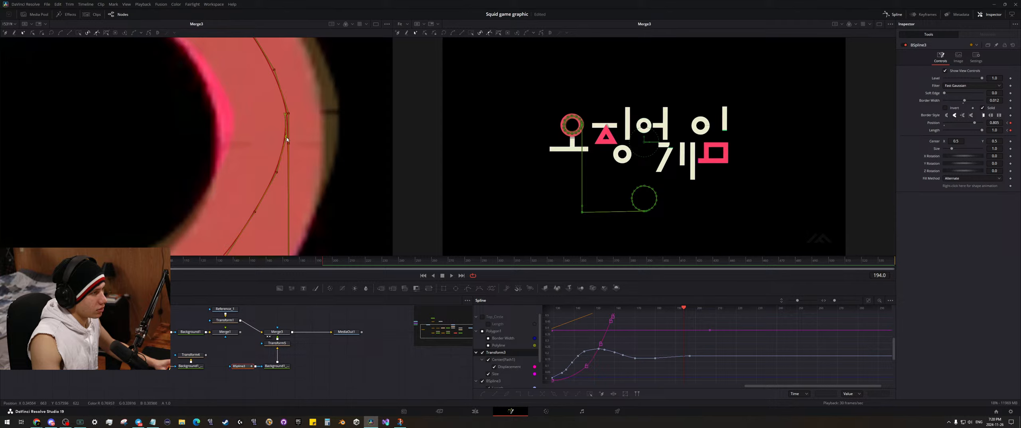
pyautogui.scroll(-2, 286, 135)
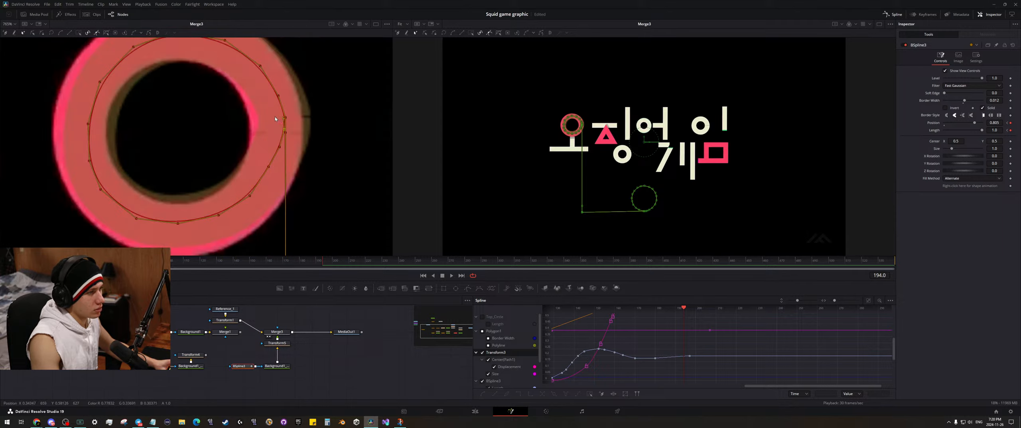
pyautogui.moveTo(275, 119); pyautogui.dragTo(292, 129)
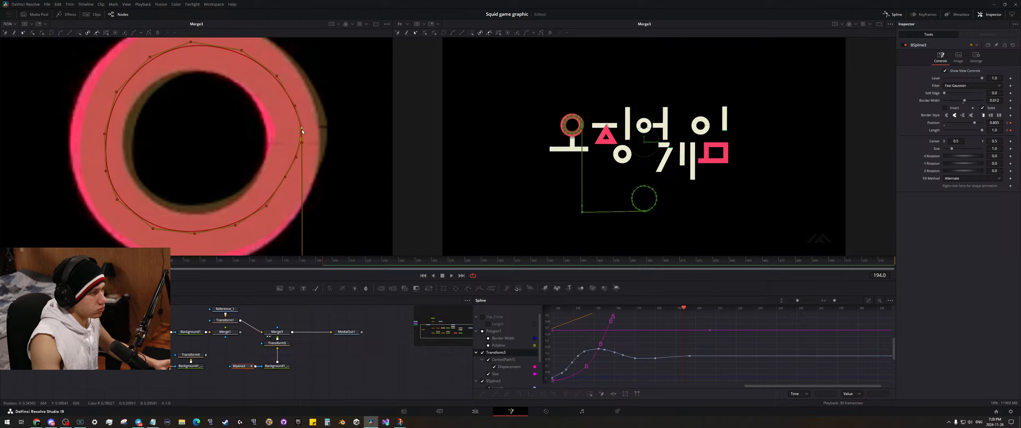
pyautogui.moveTo(302, 130); pyautogui.dragTo(329, 132)
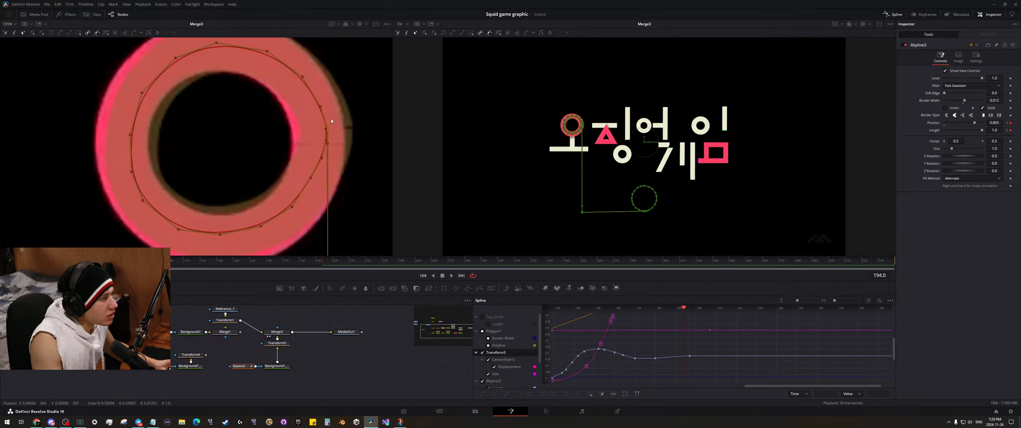
# - Select the points at the upper-left ring's seam and move them slightly inward to match the reference ring's edge
pyautogui.moveTo(306, 101); pyautogui.dragTo(346, 183)
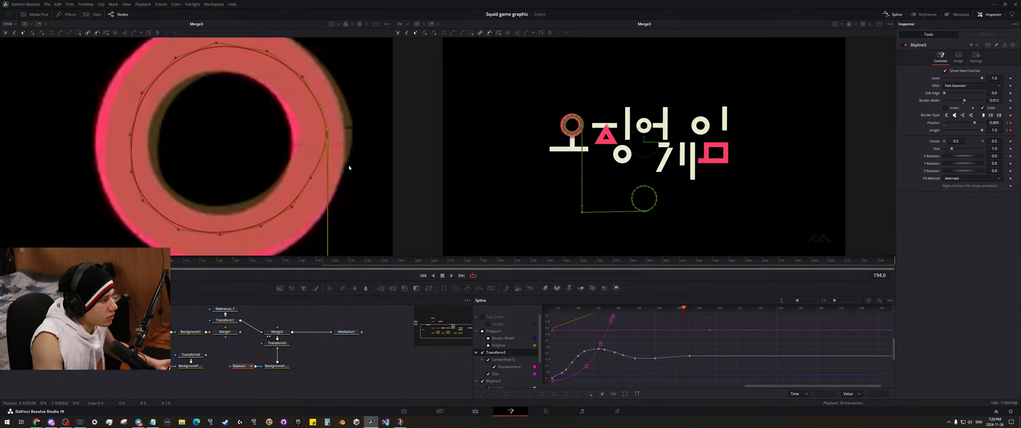
pyautogui.moveTo(327, 130); pyautogui.dragTo(322, 132)
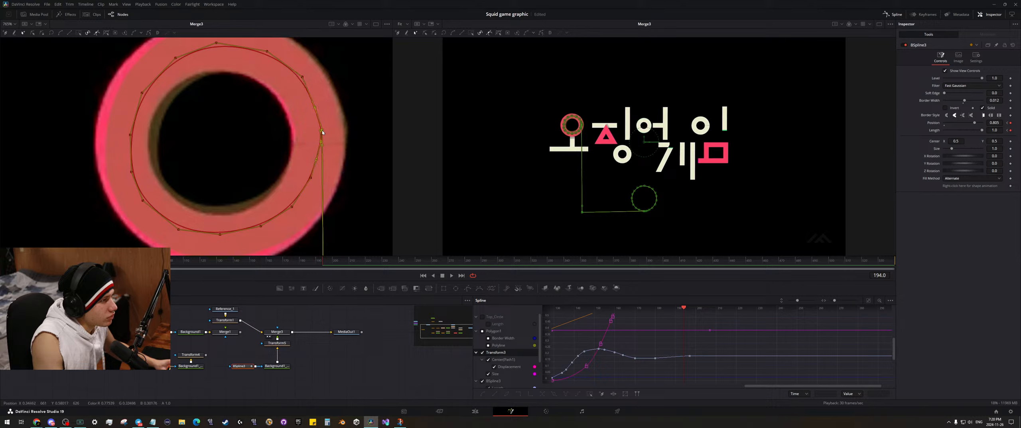
pyautogui.scroll(-5, 322, 130)
pyautogui.scroll(5, 331, 143)
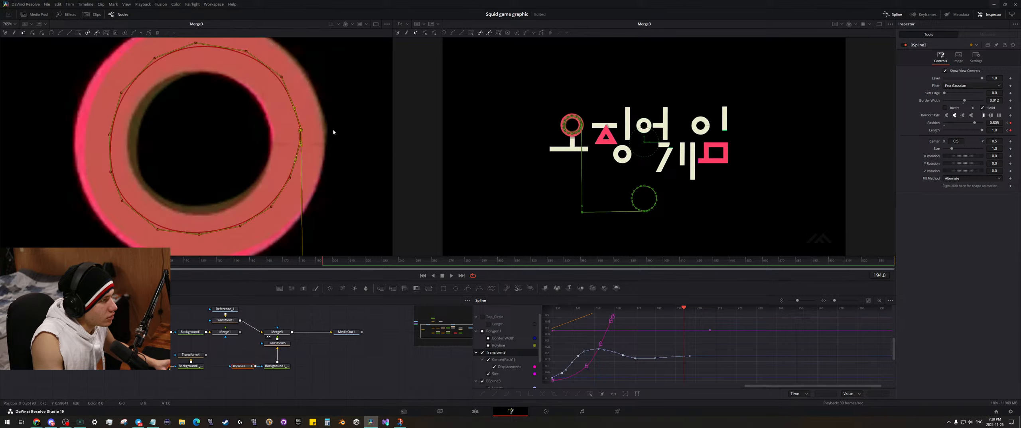
# - Fine-tune the upper point at the upper-left ring's seam by shifting it slightly outward
pyautogui.scroll(2, 326, 137)
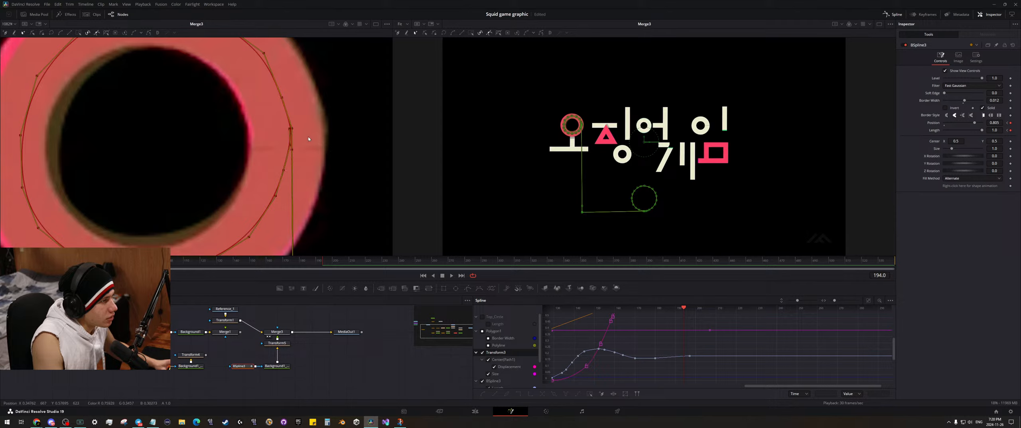
pyautogui.scroll(2, 287, 131)
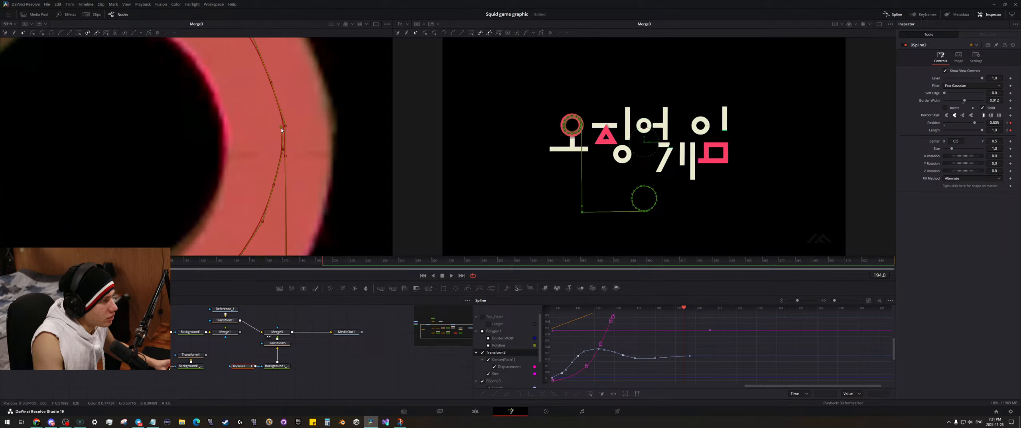
pyautogui.moveTo(281, 128); pyautogui.dragTo(286, 129)
pyautogui.scroll(-5, 317, 117)
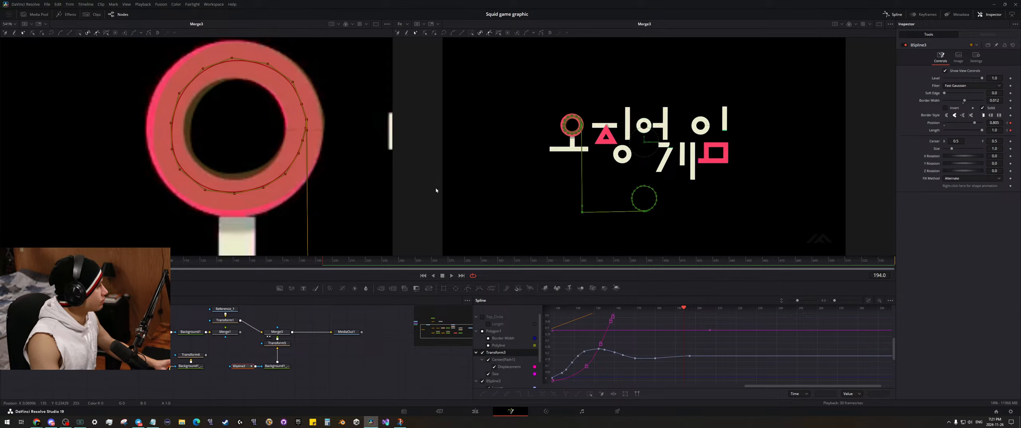
pyautogui.scroll(-2, 329, 136)
pyautogui.scroll(3, 326, 140)
pyautogui.moveTo(253, 149); pyautogui.dragTo(311, 139)
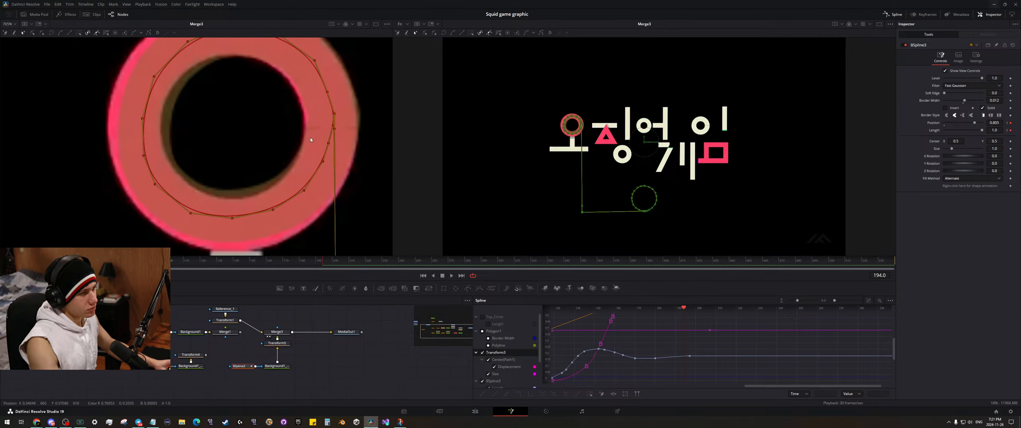
pyautogui.moveTo(209, 121); pyautogui.dragTo(226, 166)
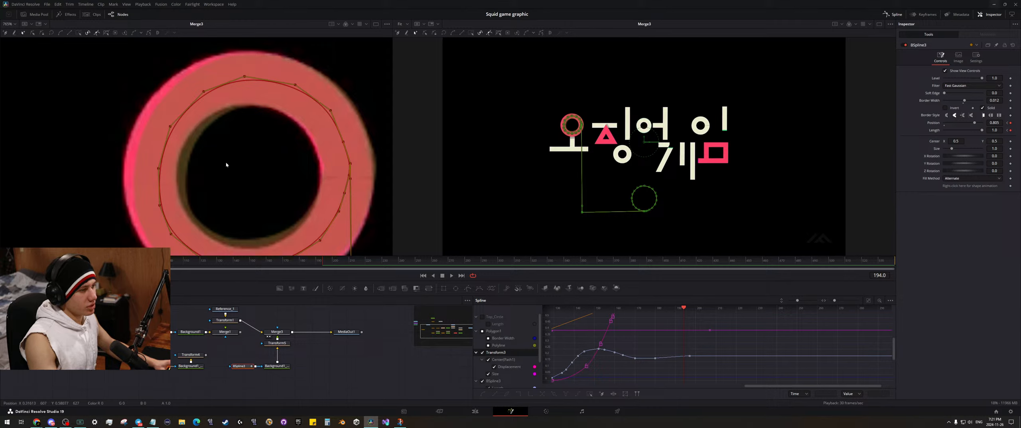
pyautogui.scroll(-10, 226, 164)
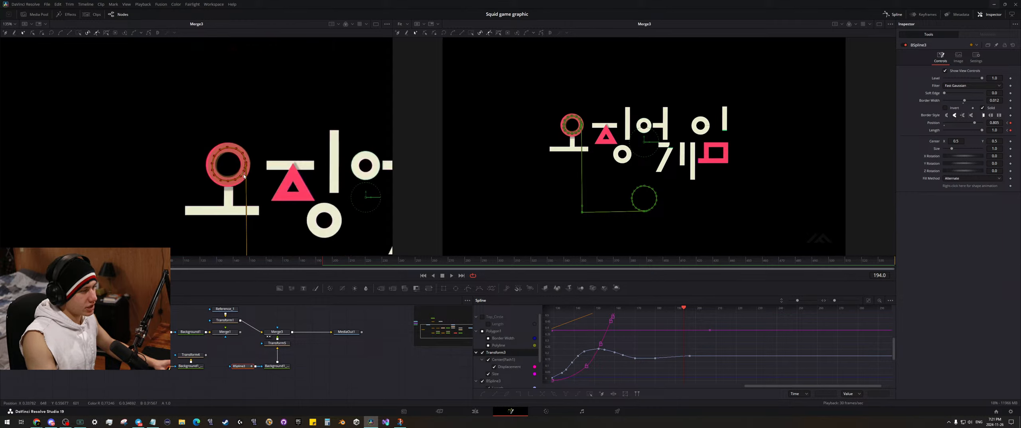
# - Set BSpline3's write-on Position to 0.451 on frame 123 so the border begins at the reference bar on the path's lower corner
pyautogui.click(206, 264)
pyautogui.moveTo(289, 138); pyautogui.dragTo(286, 152)
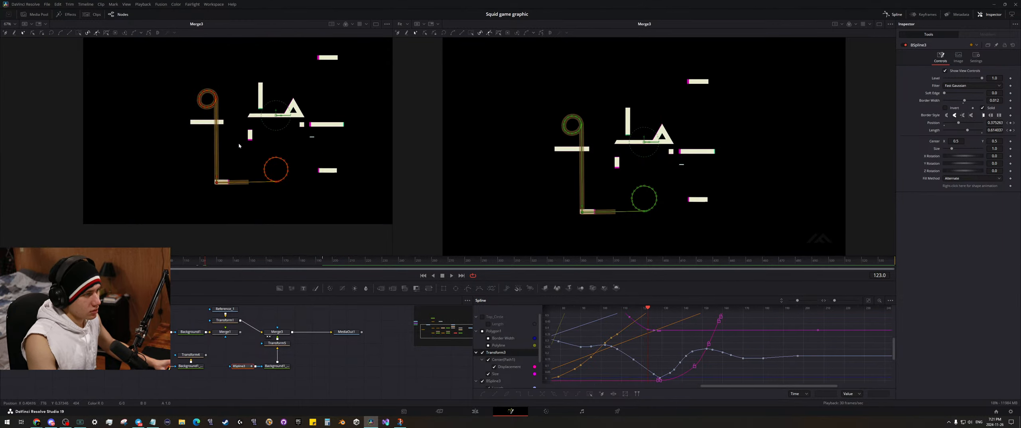
pyautogui.hotkey('ctrl', 'f')
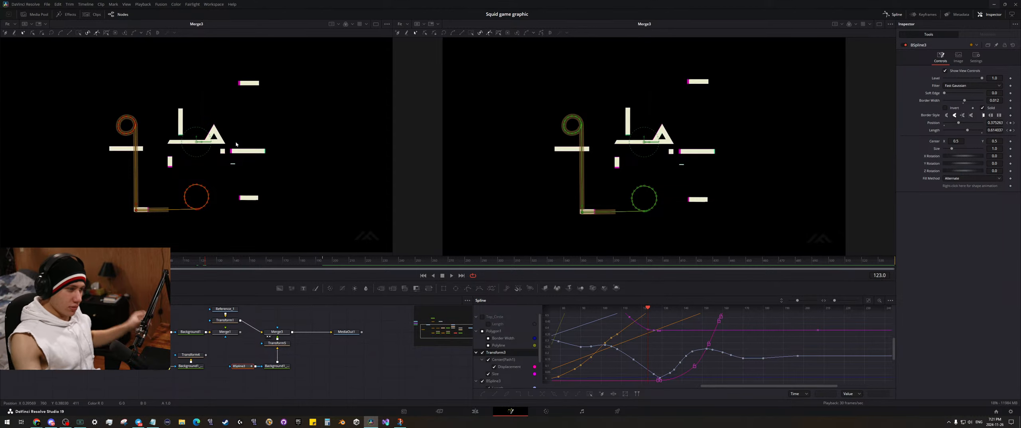
pyautogui.scroll(2, 185, 144)
pyautogui.moveTo(148, 131); pyautogui.dragTo(259, 123)
pyautogui.moveTo(990, 123); pyautogui.dragTo(1015, 123)
pyautogui.moveTo(620, 125)
pyautogui.mouseDown()
pyautogui.moveTo(567, 129)
pyautogui.moveTo(605, 137)
pyautogui.moveTo(411, 150)
pyautogui.moveTo(678, 150)
pyautogui.moveTo(512, 150)
pyautogui.mouseUp()
pyautogui.moveTo(252, 193)
pyautogui.mouseDown()
pyautogui.moveTo(225, 119)
pyautogui.moveTo(270, 117)
pyautogui.mouseUp()
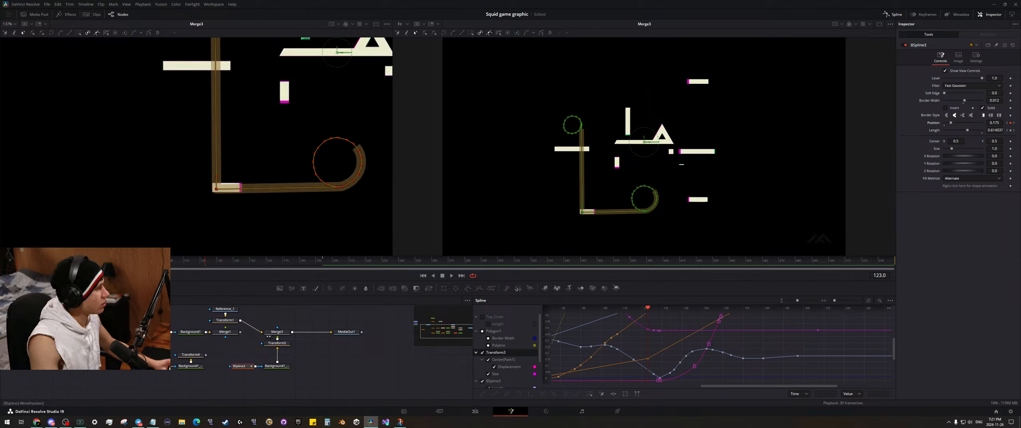
pyautogui.moveTo(993, 122)
pyautogui.mouseDown()
pyautogui.moveTo(494, 124)
pyautogui.moveTo(570, 127)
pyautogui.mouseUp()
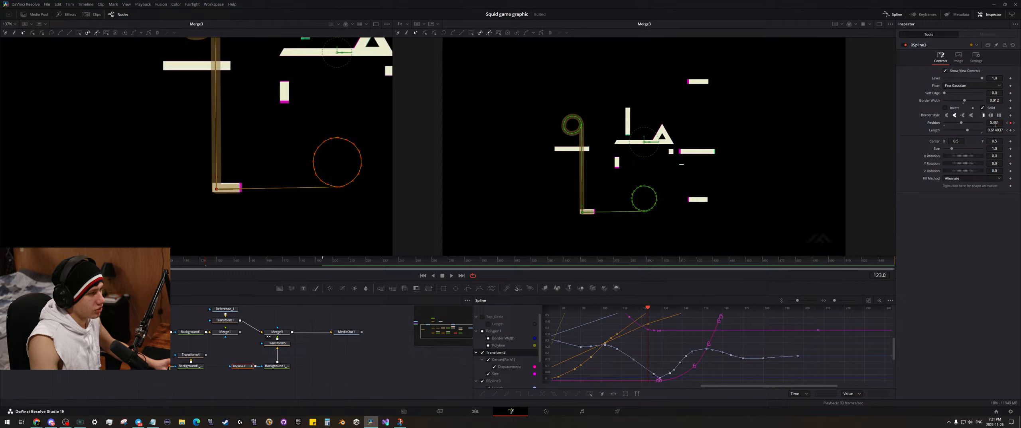
# - Shorten BSpline3's write-on Length to 0.052 on frame 123 to match the short reference bar at the path's lower corner
pyautogui.moveTo(999, 130); pyautogui.dragTo(811, 140)
pyautogui.scroll(6, 322, 150)
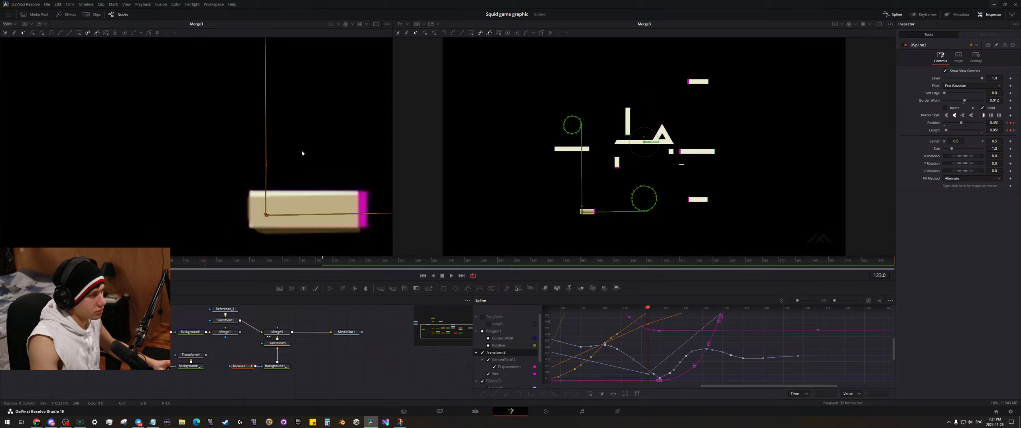
pyautogui.moveTo(999, 129); pyautogui.dragTo(1000, 130)
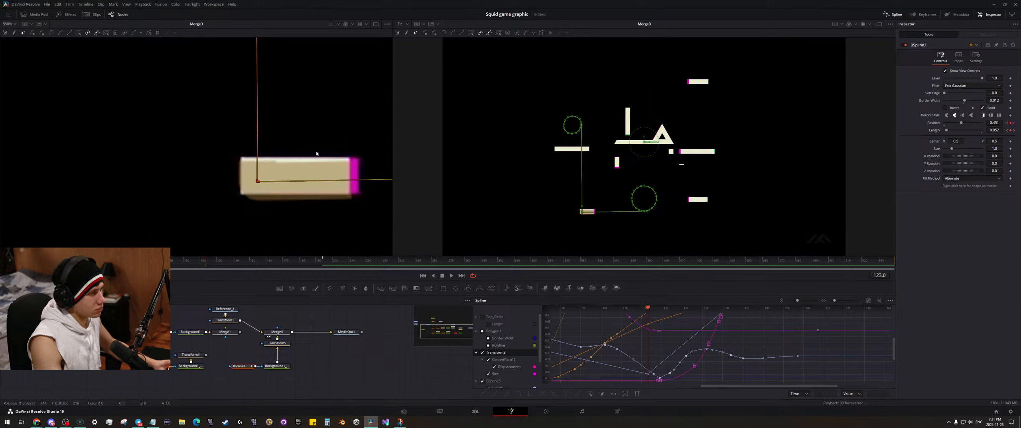
# - On frame 160, set BSpline3's write-on Position to about 0.794 and Length to about 0.148 to match the partial upper-left ring
pyautogui.scroll(-6, 314, 150)
pyautogui.moveTo(298, 177); pyautogui.dragTo(286, 209)
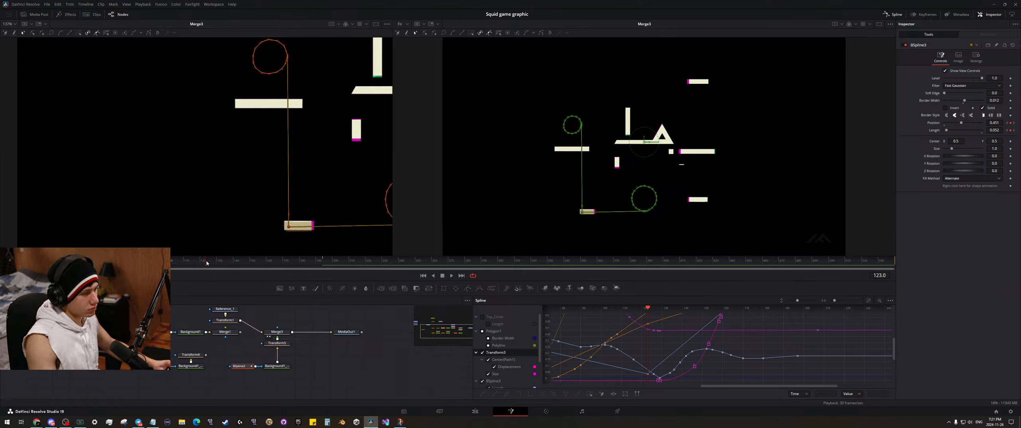
pyautogui.moveTo(207, 262); pyautogui.dragTo(268, 266)
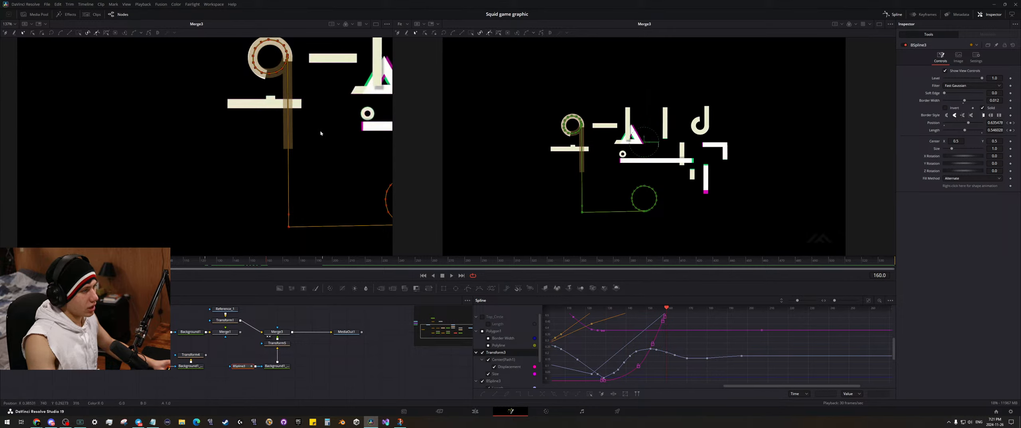
pyautogui.scroll(4, 321, 133)
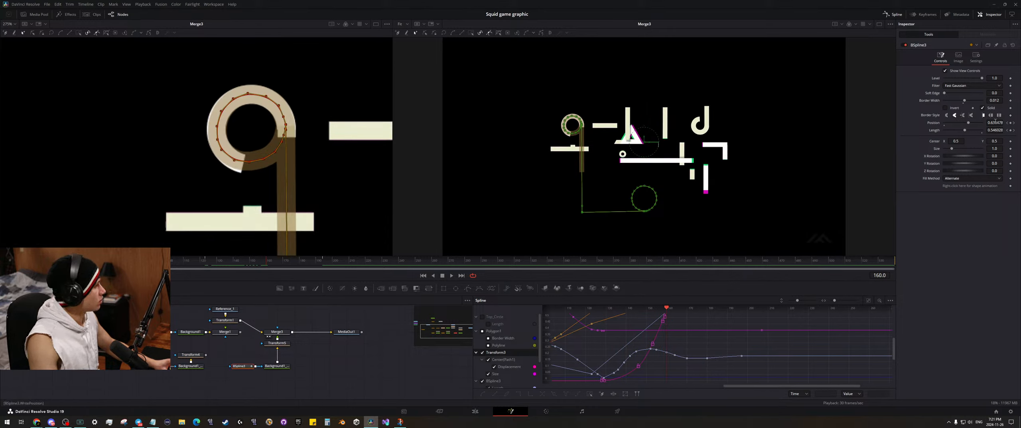
pyautogui.moveTo(996, 122); pyautogui.dragTo(879, 131)
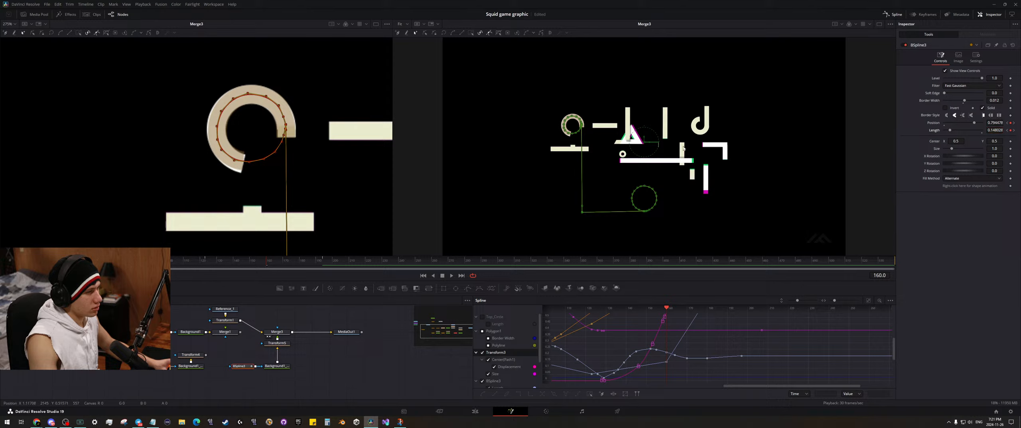
pyautogui.scroll(4, 234, 150)
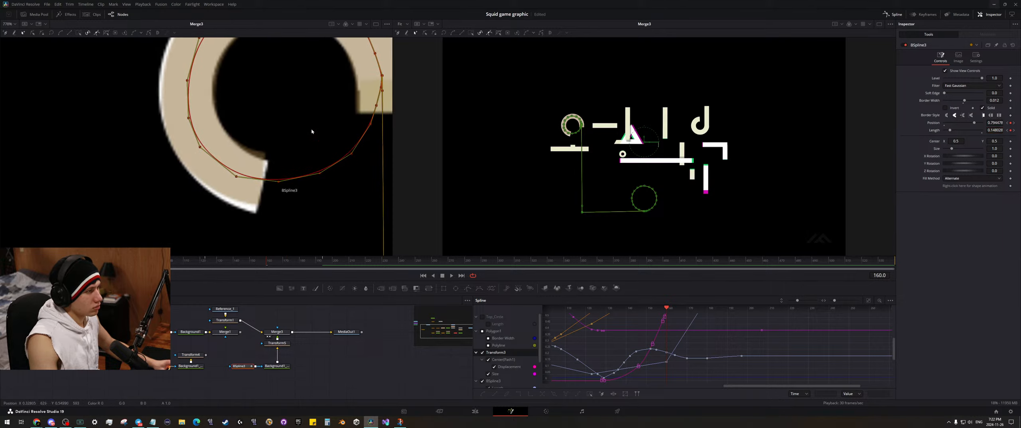
pyautogui.scroll(-2, 312, 131)
# - On frame 89, set BSpline3's write-on Position to about 0.160 and Length to about 0.182 to match the hooked reference stroke
pyautogui.click(184, 263)
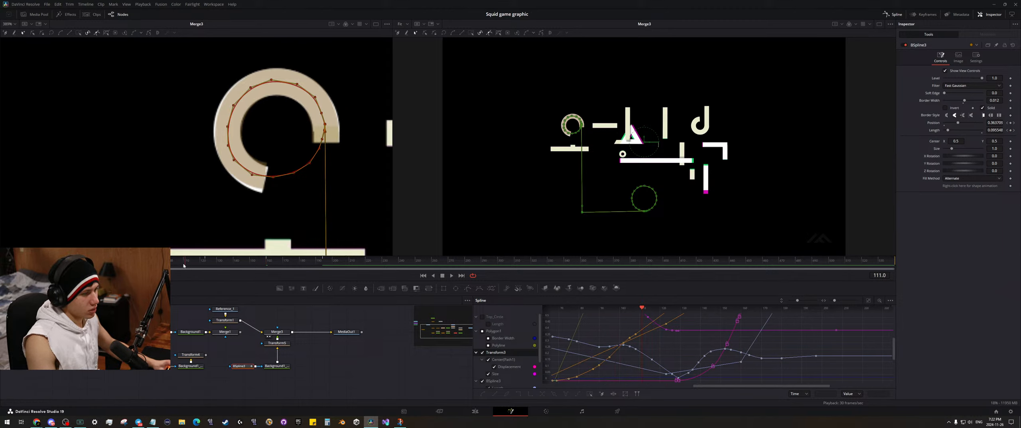
pyautogui.moveTo(183, 265); pyautogui.dragTo(149, 266)
pyautogui.scroll(-2, 266, 179)
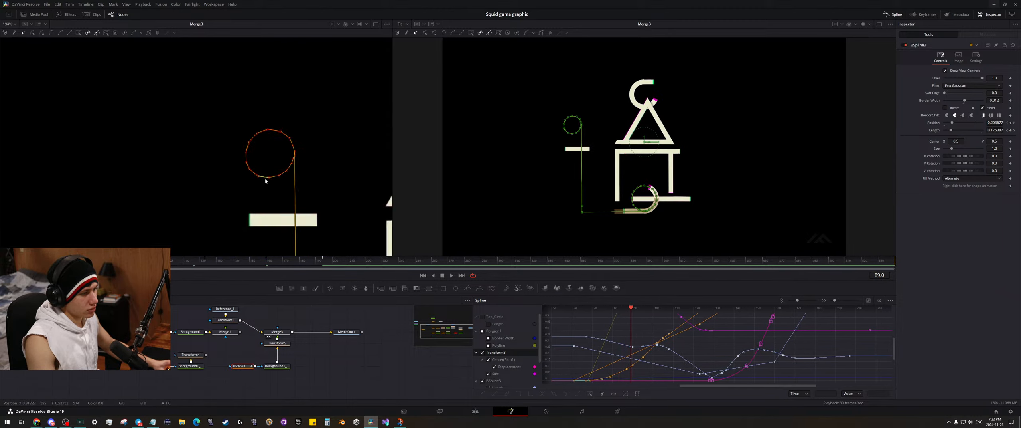
pyautogui.scroll(-2, 266, 180)
pyautogui.moveTo(265, 179); pyautogui.dragTo(155, 42)
pyautogui.scroll(3, 268, 155)
pyautogui.moveTo(318, 149); pyautogui.dragTo(323, 181)
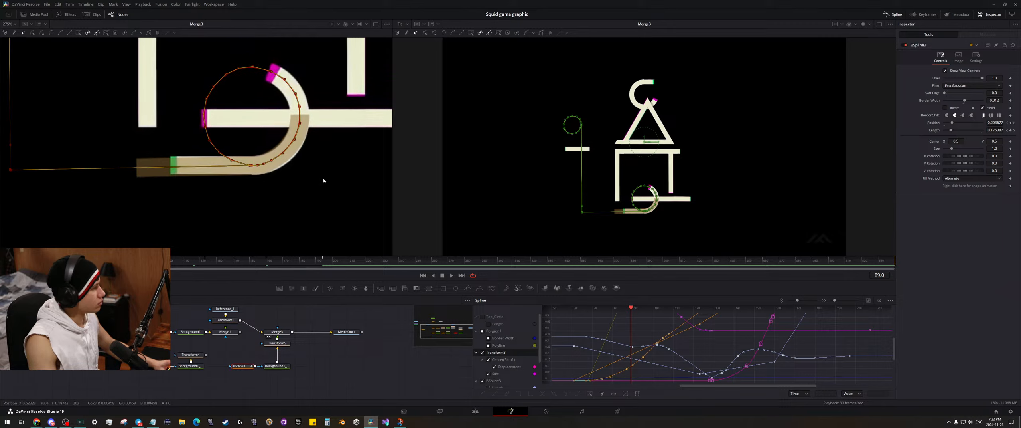
pyautogui.moveTo(999, 123)
pyautogui.mouseDown()
pyautogui.moveTo(987, 123)
pyautogui.moveTo(999, 130)
pyautogui.mouseUp()
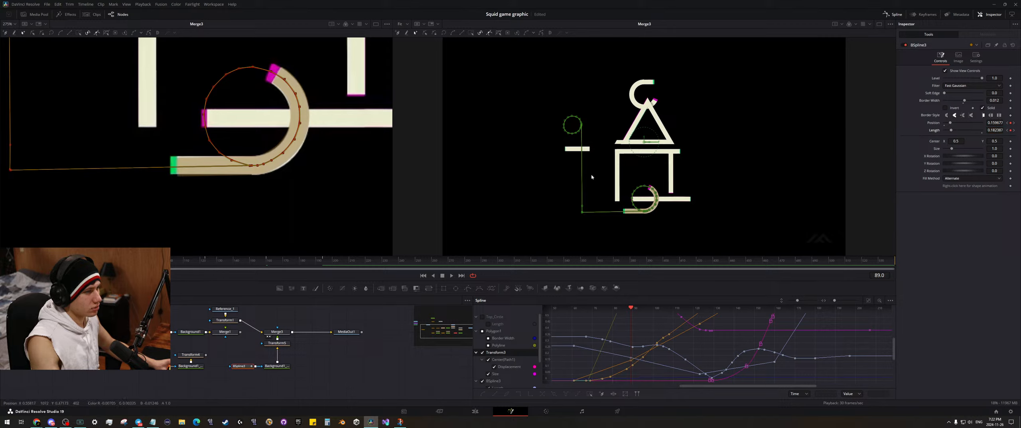
# - On frame 142, set BSpline3's write-on Position to about 0.591 and Length to about 0.168 to match the vertical bar, and save the project
pyautogui.scroll(-2, 351, 247)
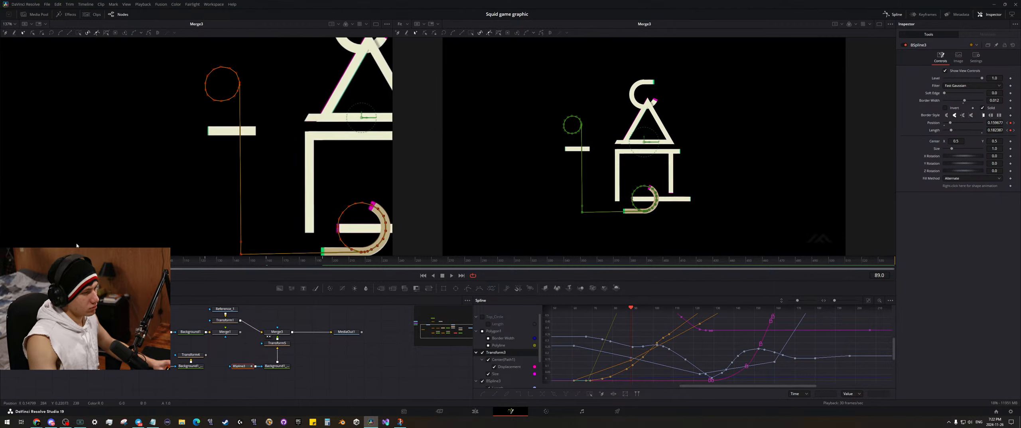
pyautogui.moveTo(315, 177); pyautogui.dragTo(243, 159)
pyautogui.moveTo(161, 264); pyautogui.dragTo(237, 264)
pyautogui.moveTo(168, 135); pyautogui.dragTo(242, 168)
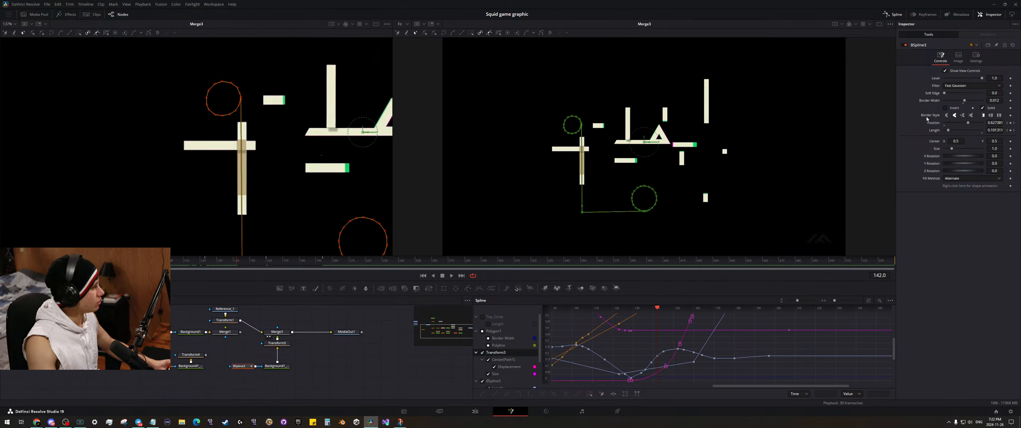
pyautogui.moveTo(1001, 123)
pyautogui.mouseDown()
pyautogui.moveTo(987, 122)
pyautogui.moveTo(1017, 130)
pyautogui.mouseUp()
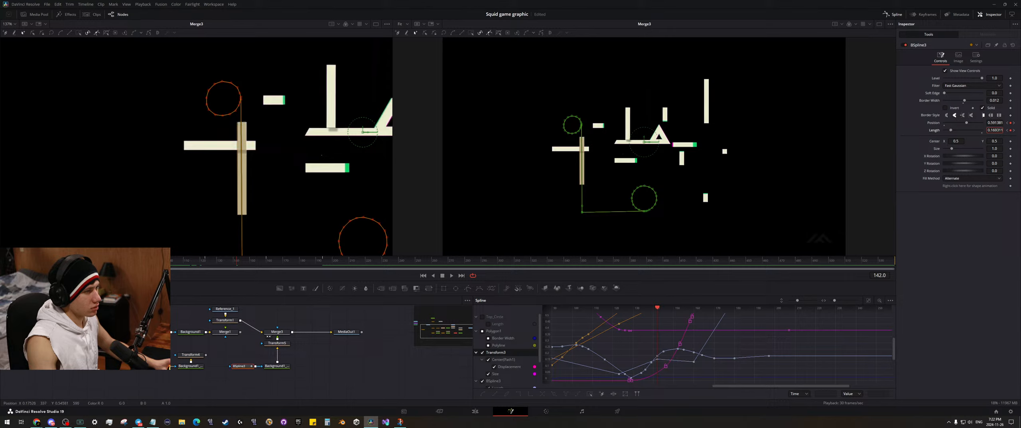
pyautogui.hotkey('ctrl', 's')
# - On frame 177, reduce BSpline3's write-on Length to about 0.184 to cover only the open upper-left ring, and save the project
pyautogui.click(287, 264)
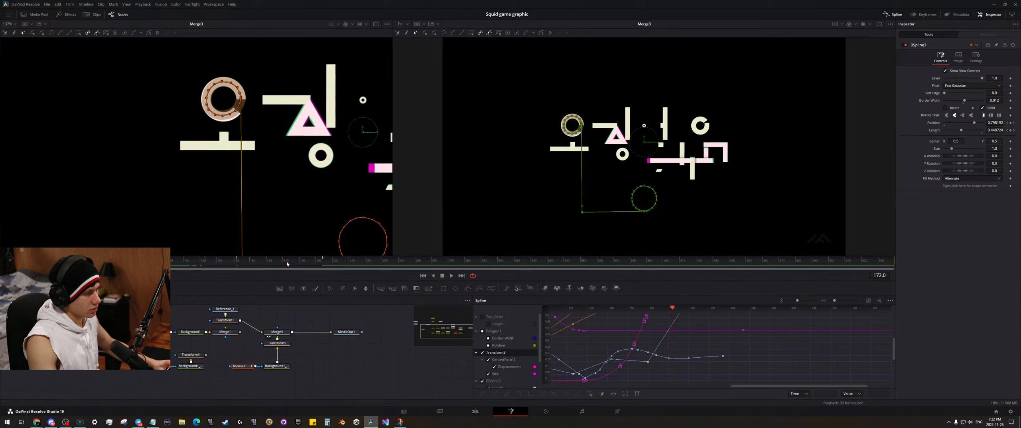
pyautogui.moveTo(287, 263); pyautogui.dragTo(295, 264)
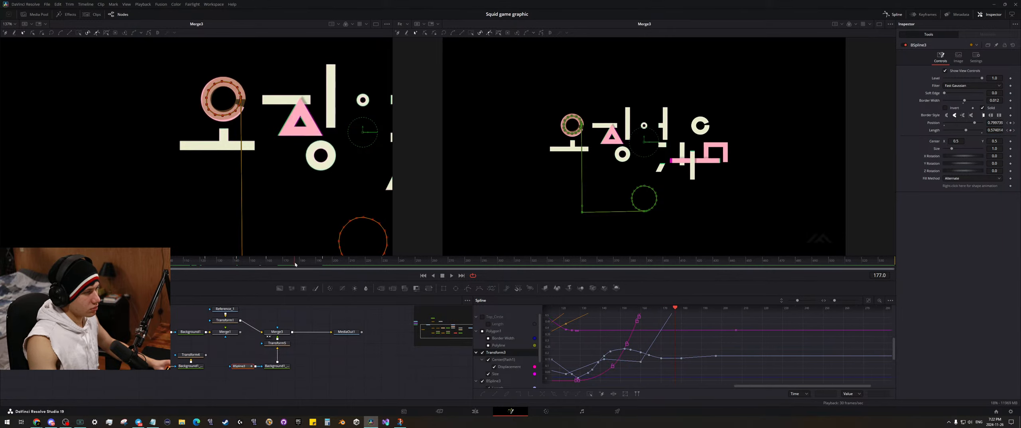
pyautogui.scroll(4, 189, 68)
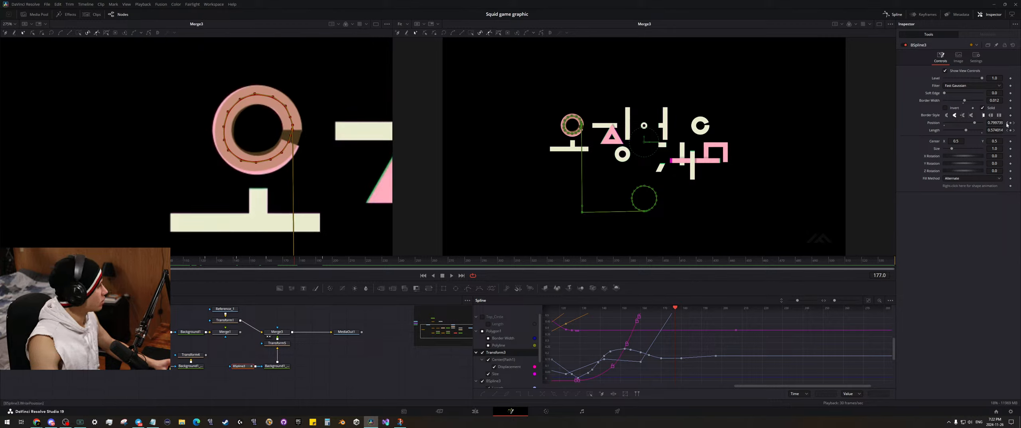
pyautogui.moveTo(997, 130)
pyautogui.mouseDown()
pyautogui.moveTo(864, 128)
pyautogui.moveTo(875, 128)
pyautogui.mouseUp()
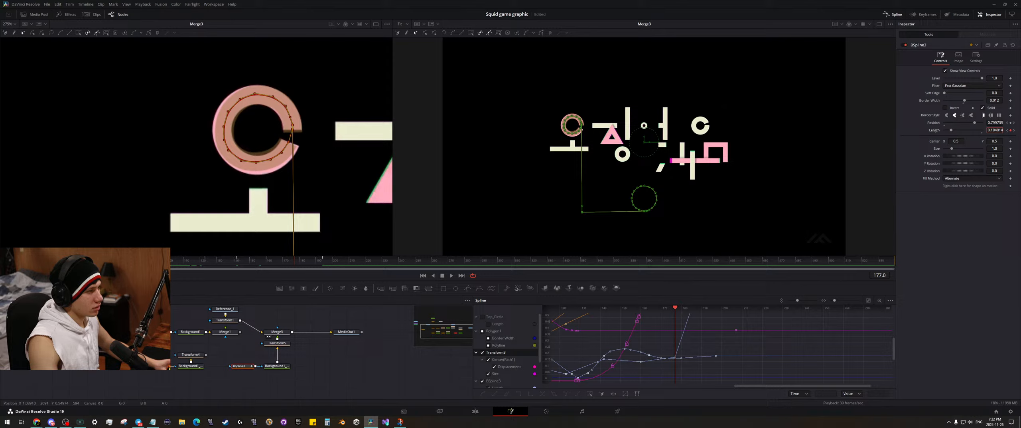
pyautogui.hotkey('ctrl', 's')
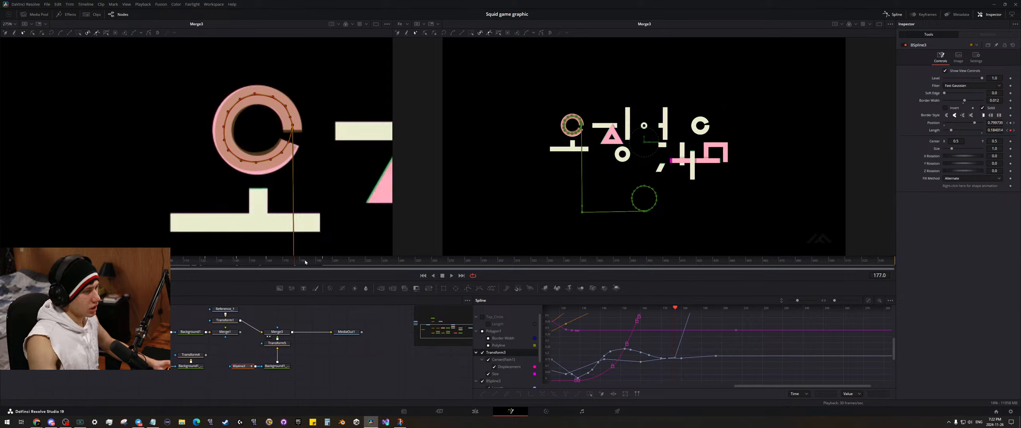
# - On frame 105, set BSpline3's write-on Position to about 0.315 and Length to about 0.171 to match the lower horizontal reference bar
pyautogui.moveTo(305, 261); pyautogui.dragTo(177, 265)
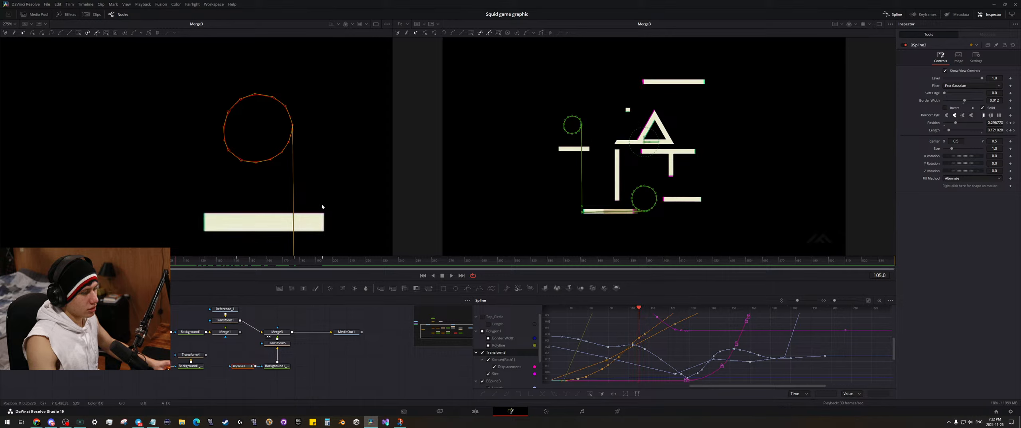
pyautogui.scroll(-6, 322, 206)
pyautogui.moveTo(322, 207); pyautogui.dragTo(236, 61)
pyautogui.scroll(4, 239, 108)
pyautogui.scroll(2, 241, 180)
pyautogui.moveTo(227, 88); pyautogui.dragTo(128, 242)
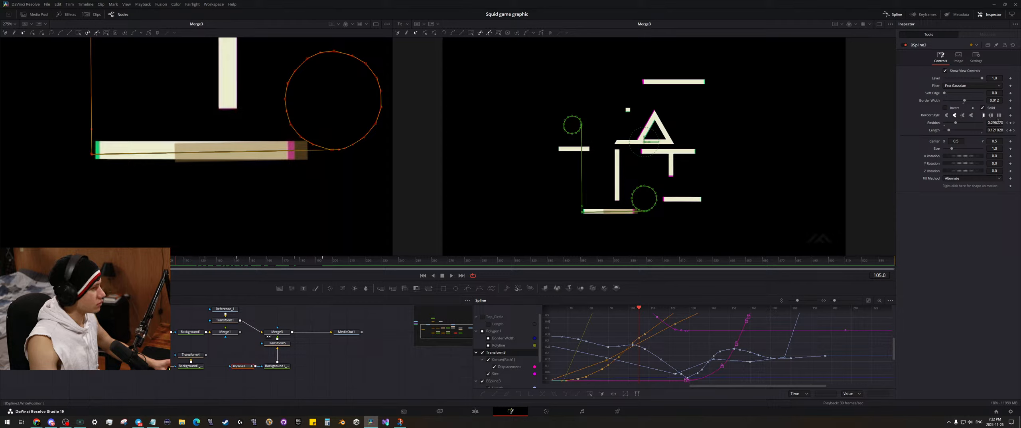
pyautogui.moveTo(998, 121); pyautogui.dragTo(1004, 129)
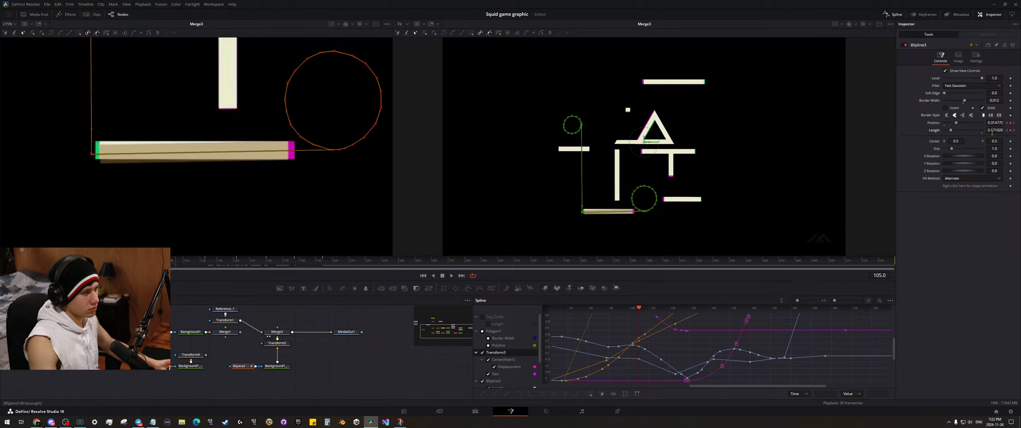
# - On frame 75, set BSpline3's write-on Position to about 0.044 and Length to about 0.233 to match the open lower ring, and save
pyautogui.moveTo(175, 260); pyautogui.dragTo(126, 260)
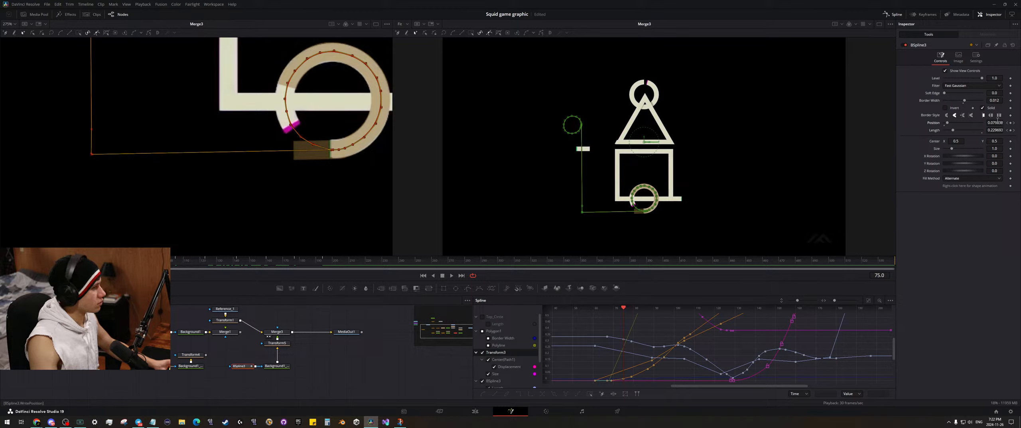
pyautogui.moveTo(1001, 122); pyautogui.dragTo(995, 123)
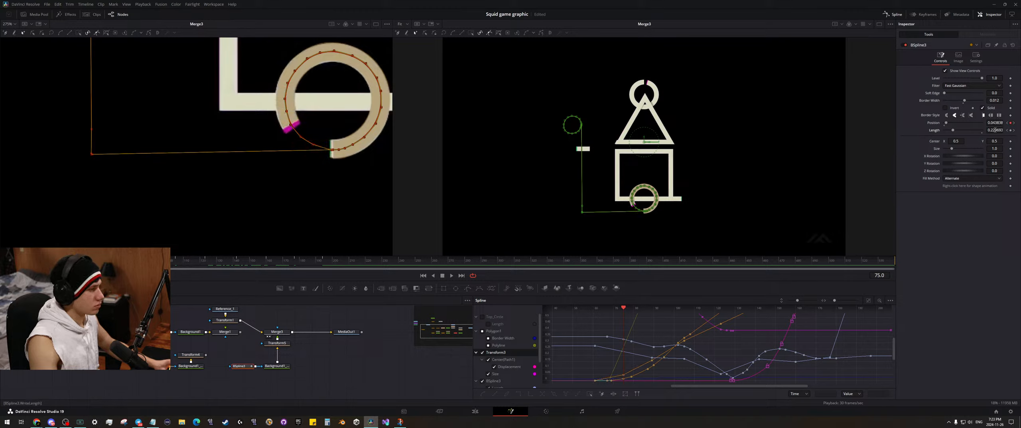
pyautogui.moveTo(993, 131); pyautogui.dragTo(994, 131)
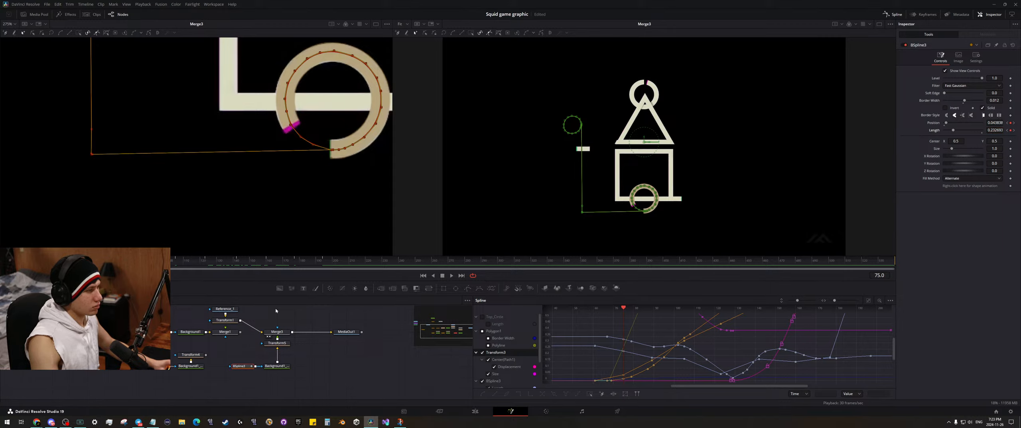
pyautogui.hotkey('ctrl', 's')
# - Deselect BSpline3 in the node graph to hide its path controls over the composition
pyautogui.scroll(-5, 323, 225)
pyautogui.moveTo(323, 224); pyautogui.dragTo(352, 238)
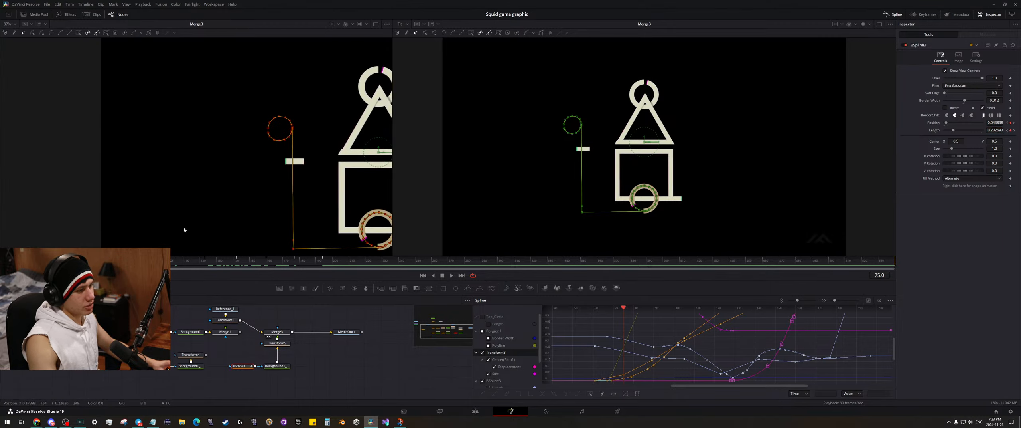
pyautogui.moveTo(292, 188); pyautogui.dragTo(155, 172)
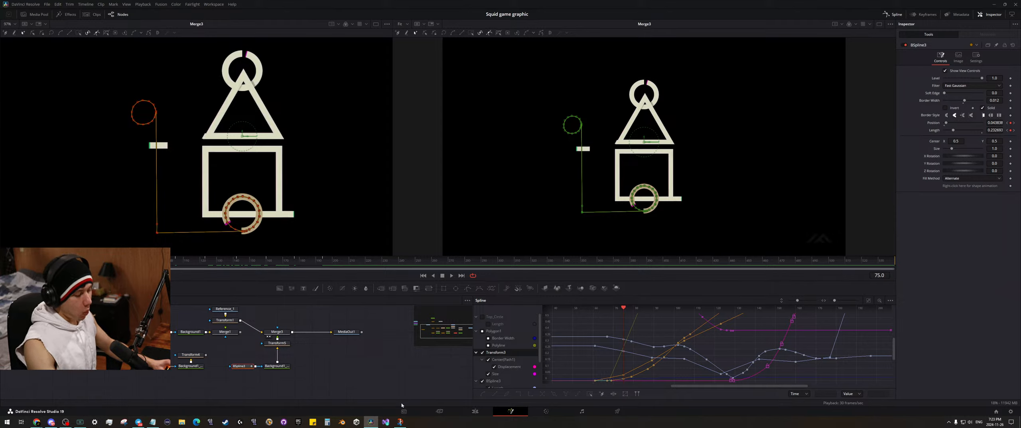
pyautogui.click(330, 368)
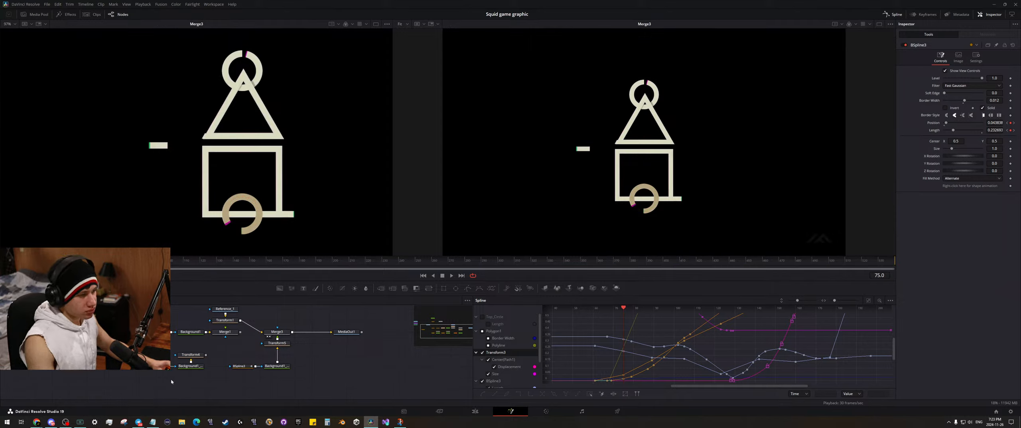
# - On frame 68, set BSpline3's write-on Position to about 0.013 and Length to about 0.259 to match the nearly closed lower ring
pyautogui.click(241, 369)
pyautogui.scroll(3, 160, 219)
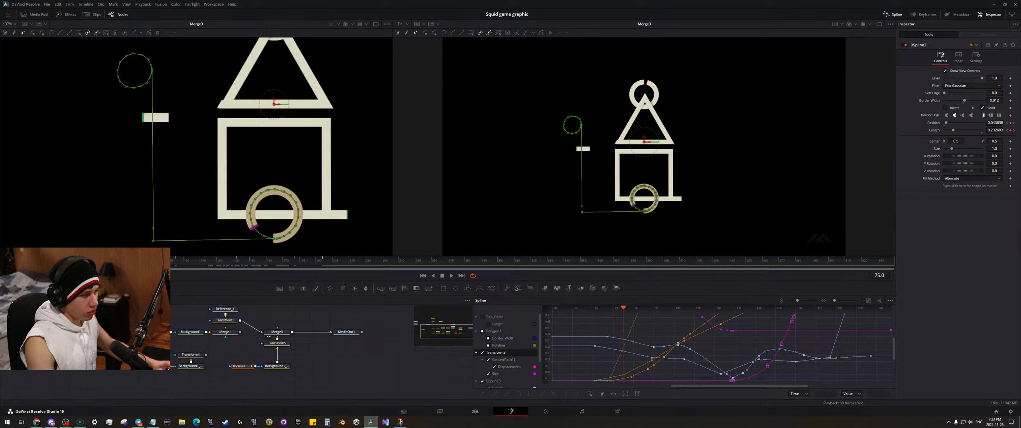
pyautogui.moveTo(128, 260)
pyautogui.mouseDown()
pyautogui.moveTo(109, 260)
pyautogui.moveTo(117, 260)
pyautogui.mouseUp()
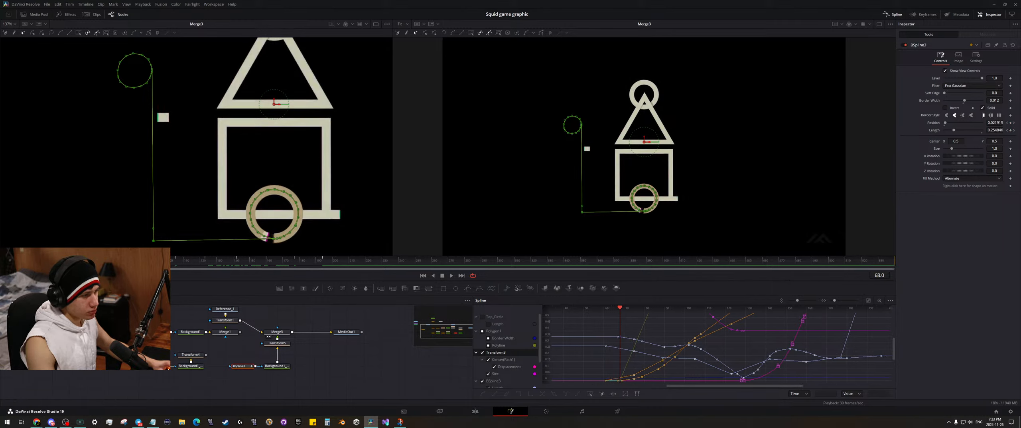
pyautogui.scroll(9, 264, 201)
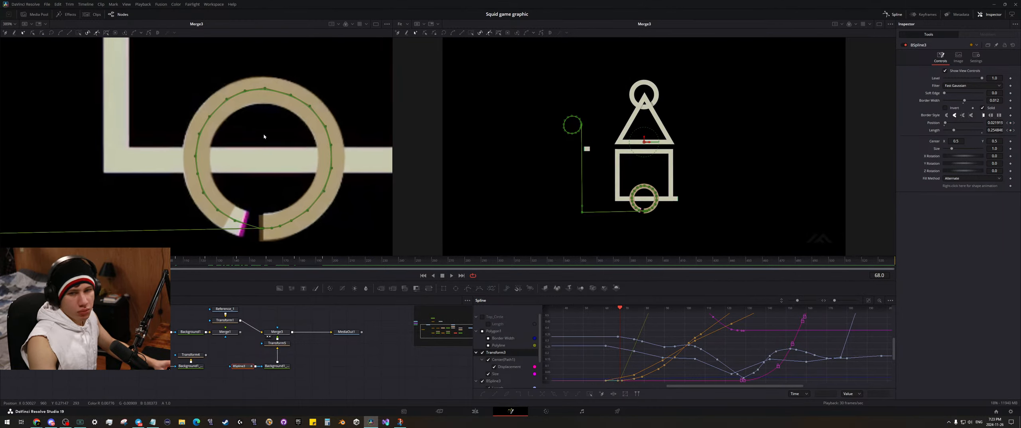
pyautogui.moveTo(264, 137); pyautogui.dragTo(267, 139)
pyautogui.scroll(-7, 991, 122)
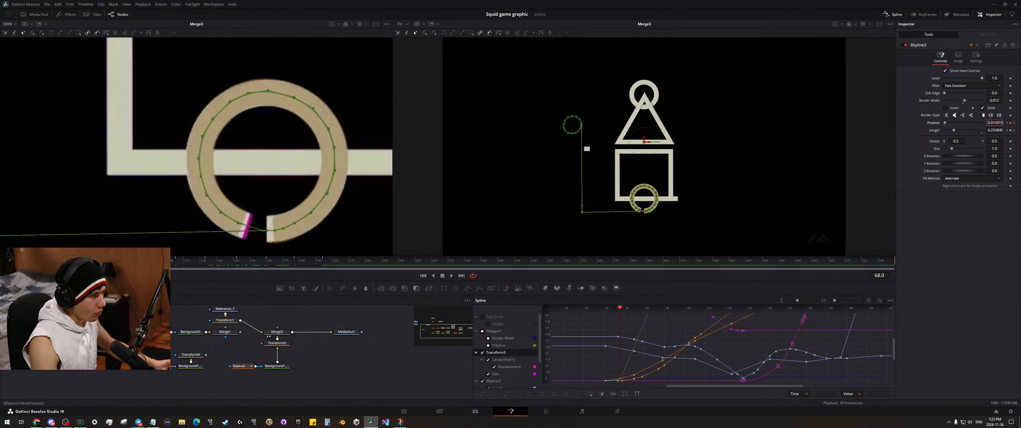
pyautogui.scroll(-2, 993, 123)
pyautogui.scroll(5, 997, 129)
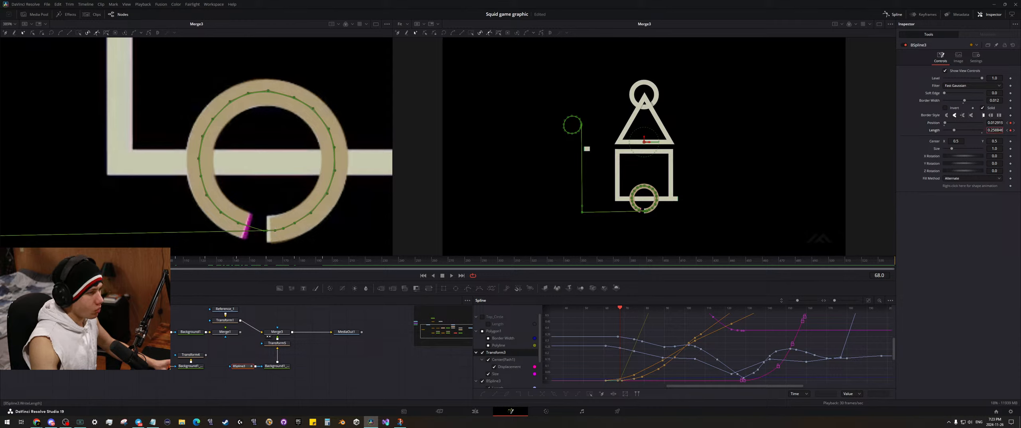
# - On frame 83, set BSpline3's write-on Position to about 0.102 and Length to about 0.197 to match the half-open lower ring
pyautogui.press('space')
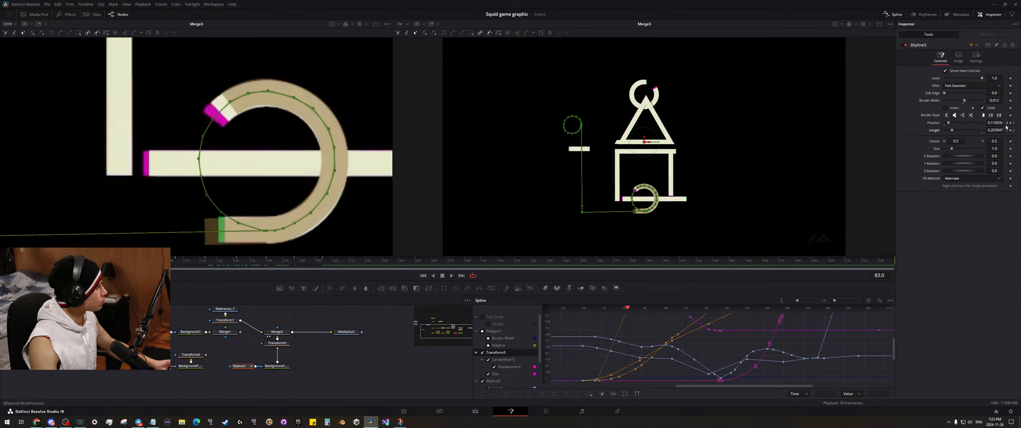
pyautogui.scroll(-8, 996, 123)
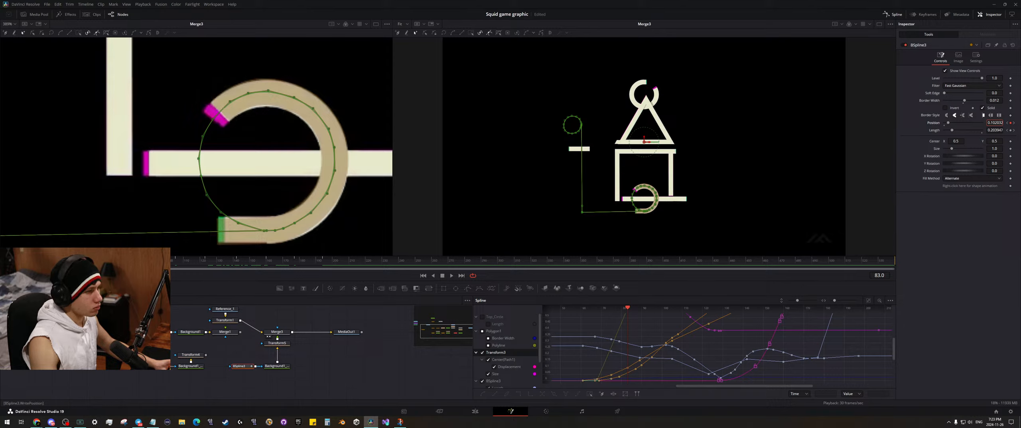
pyautogui.scroll(-5, 999, 128)
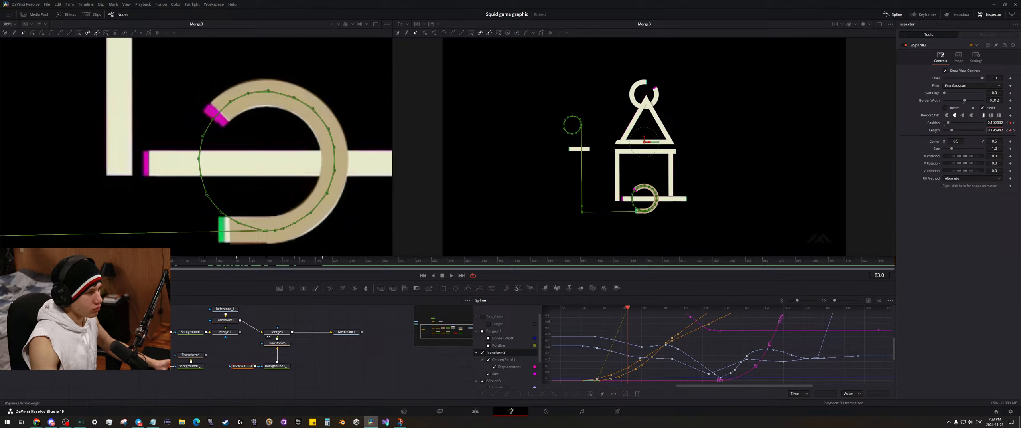
# - On frame 97, match BSpline3's write-on to the bar curving off the ring with Position about 0.244 and Length about 0.174, and save
pyautogui.moveTo(141, 260); pyautogui.dragTo(165, 260)
pyautogui.moveTo(224, 201); pyautogui.dragTo(237, 201)
pyautogui.scroll(7, 1000, 124)
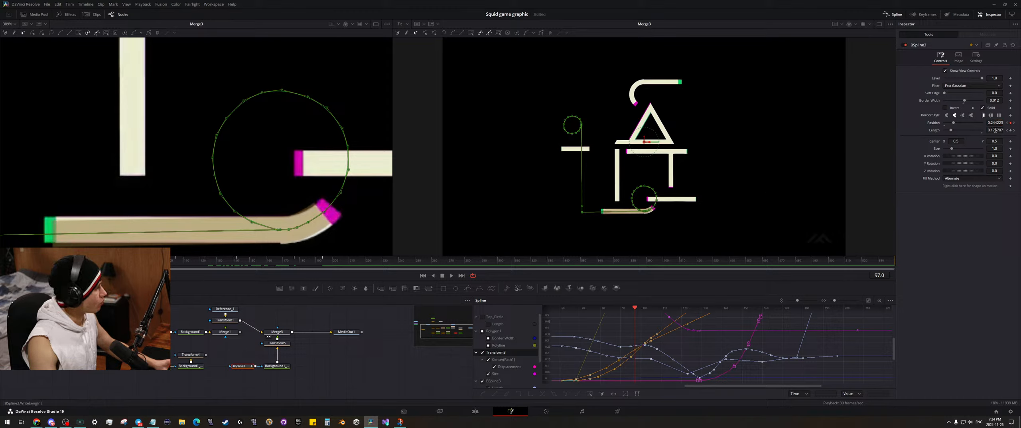
pyautogui.hotkey('ctrl', 's')
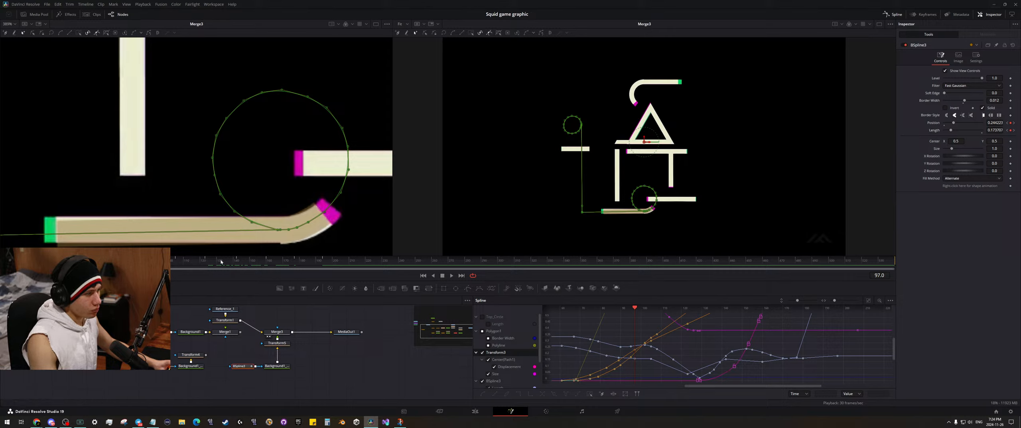
# - On frame 113, set BSpline3's write-on Length to about 0.127 so the border covers the lower horizontal reference bar
pyautogui.moveTo(170, 264); pyautogui.dragTo(189, 264)
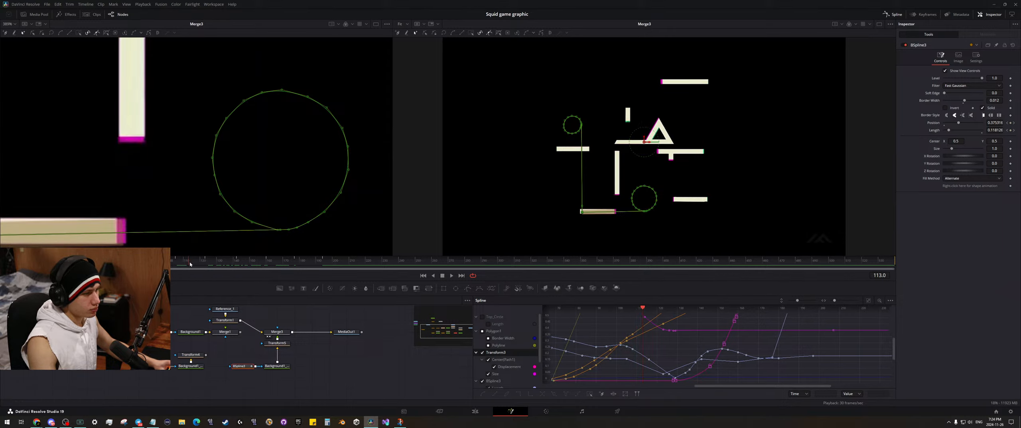
pyautogui.scroll(-5, 168, 189)
pyautogui.scroll(4, 166, 194)
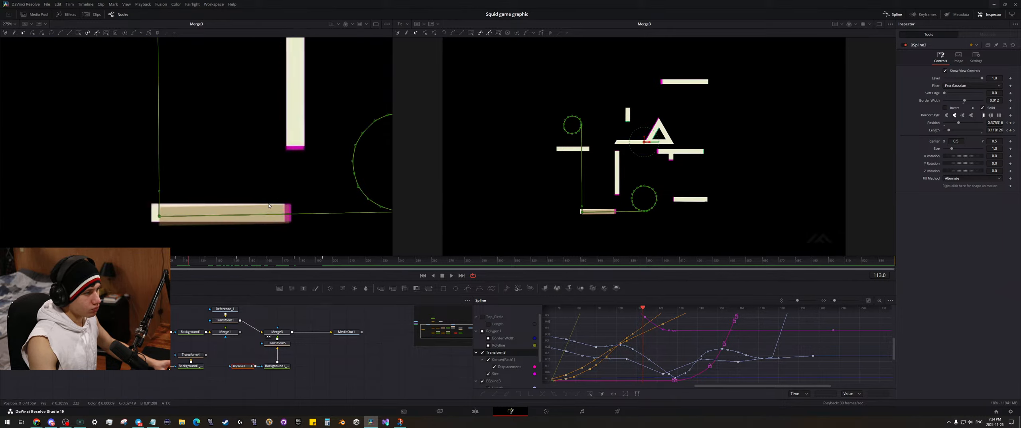
pyautogui.moveTo(268, 194); pyautogui.dragTo(300, 195)
pyautogui.moveTo(995, 130); pyautogui.dragTo(998, 130)
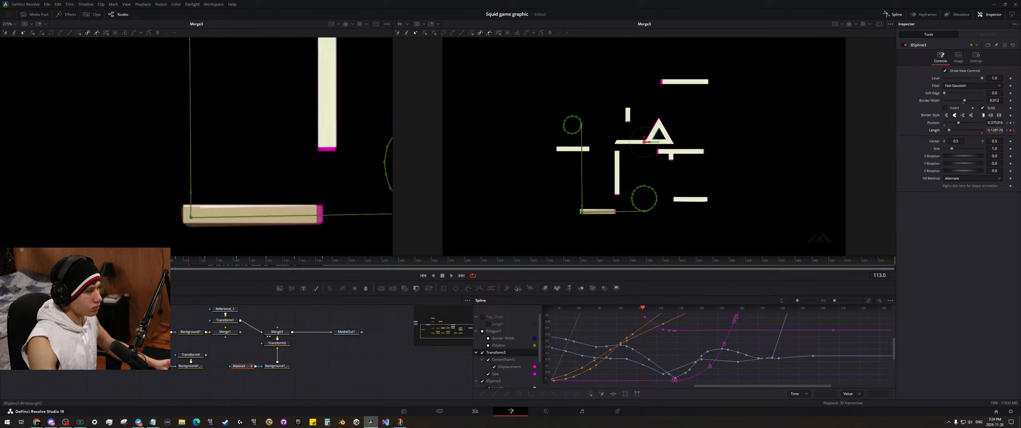
pyautogui.hotkey('ctrl', 'z')
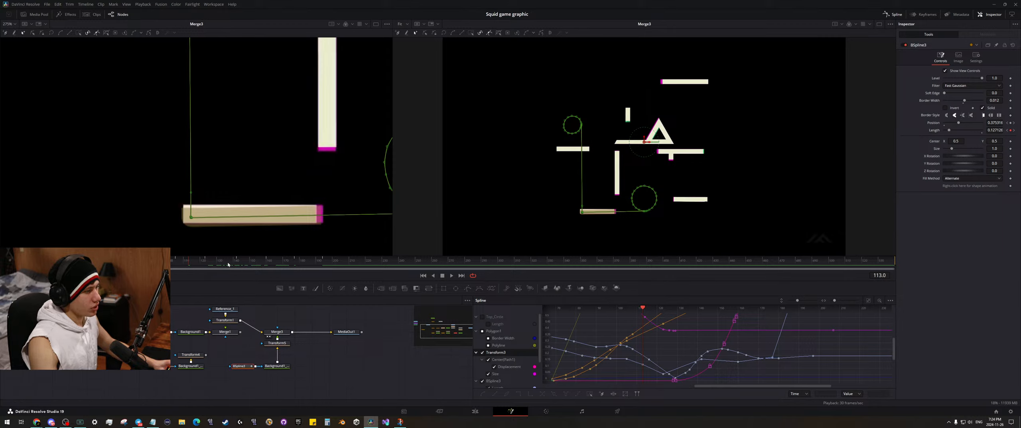
# - On frame 128, set BSpline3's write-on Position to about 0.482 and Length to about 0.023 to fit the corner block, and save
pyautogui.moveTo(187, 261); pyautogui.dragTo(205, 261)
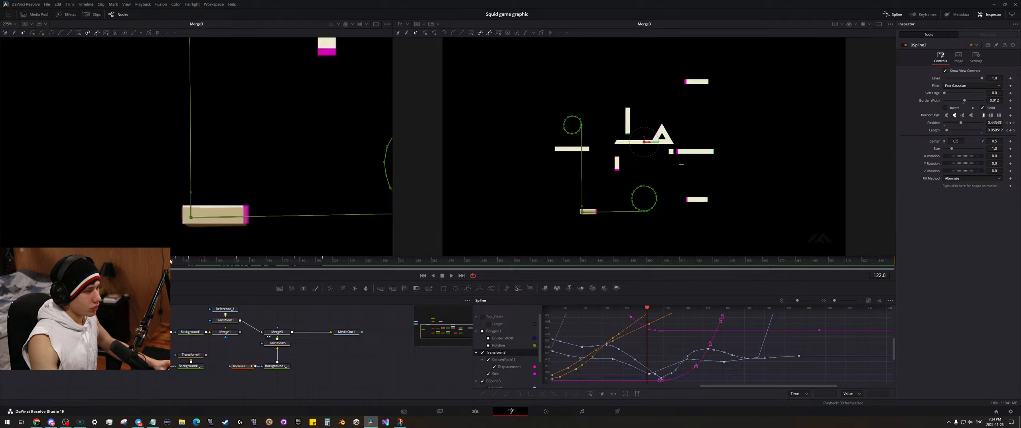
pyautogui.moveTo(204, 265); pyautogui.dragTo(214, 262)
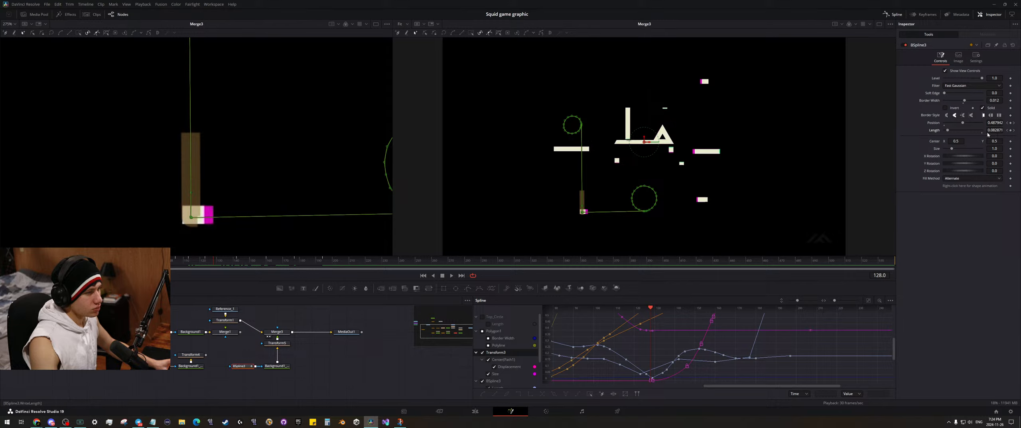
pyautogui.moveTo(997, 123); pyautogui.dragTo(995, 122)
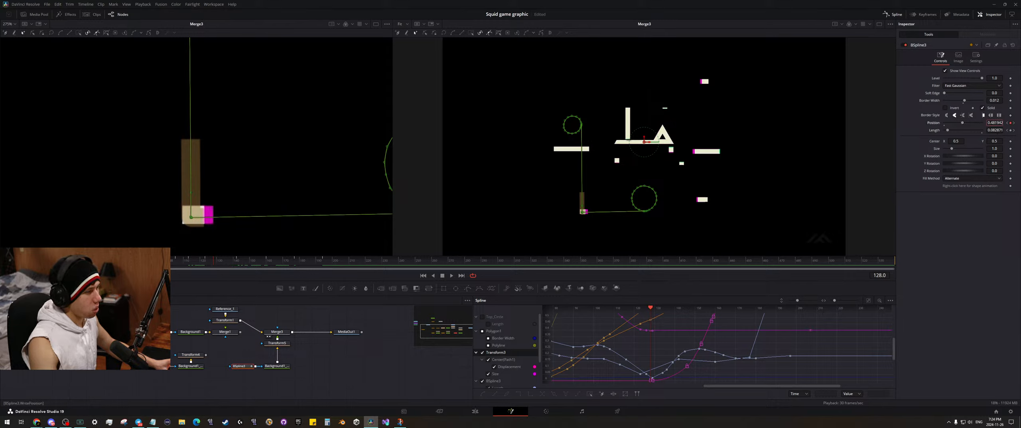
pyautogui.moveTo(995, 130); pyautogui.dragTo(972, 130)
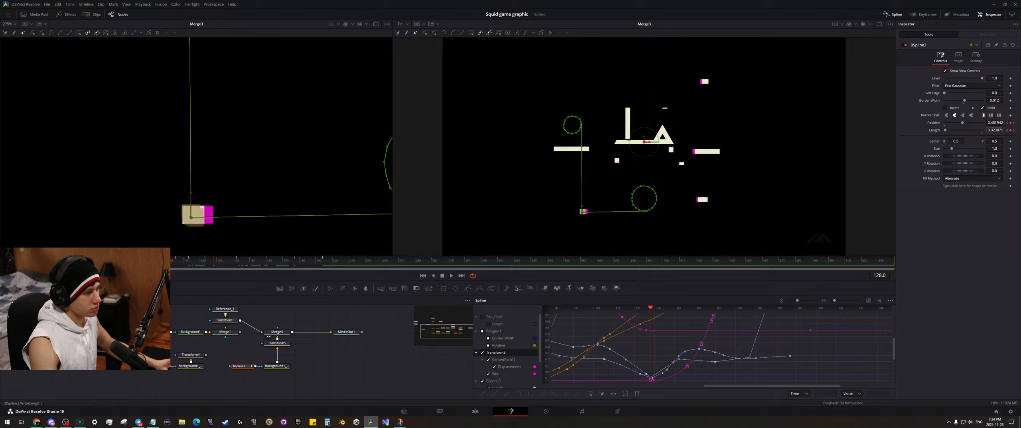
pyautogui.hotkey('ctrl', 's')
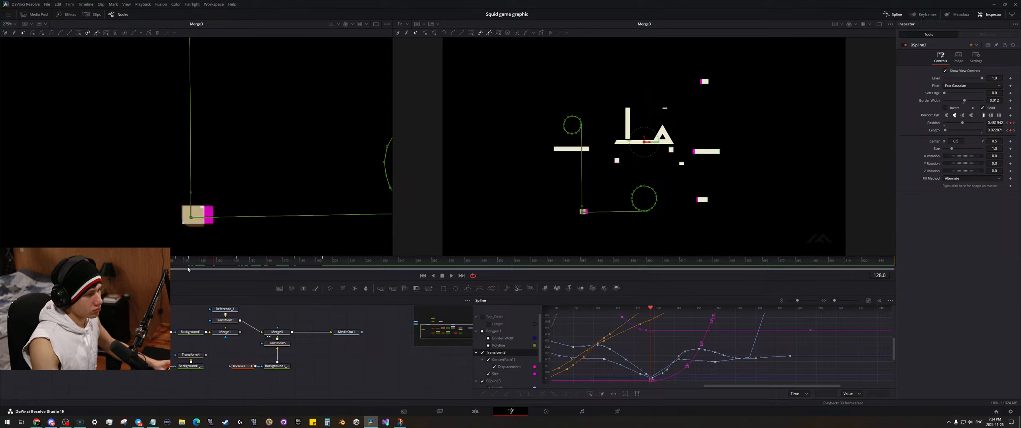
# - On frame 136, set BSpline3's write-on Position to about 0.498 and Length to about 0.157 to cover the vertical reference bar
pyautogui.click(216, 261)
pyautogui.moveTo(216, 261); pyautogui.dragTo(224, 267)
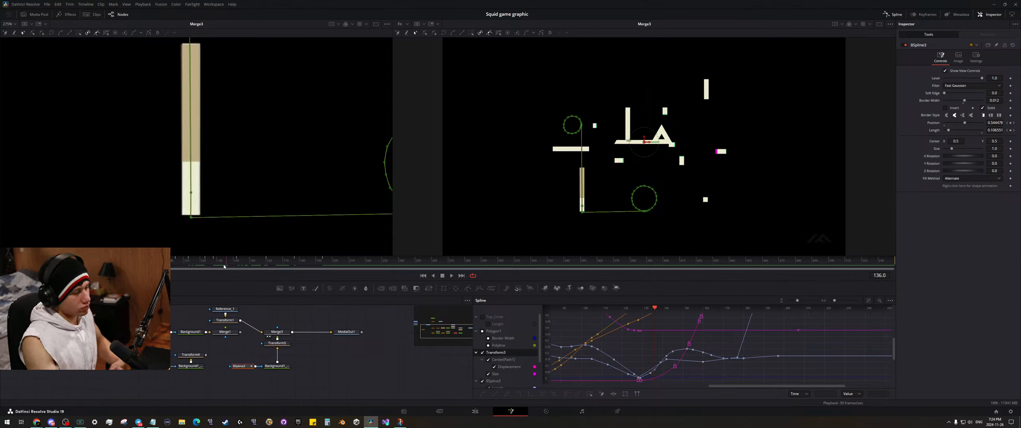
pyautogui.scroll(-2, 227, 136)
pyautogui.moveTo(228, 137); pyautogui.dragTo(261, 151)
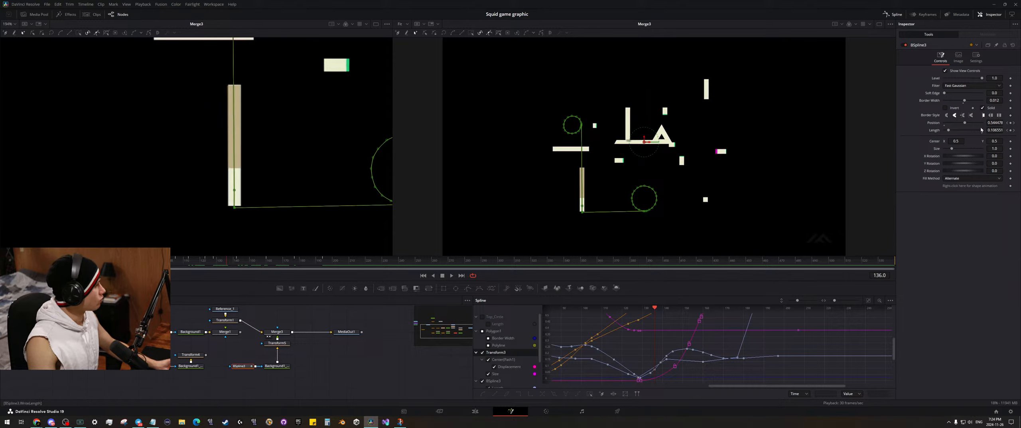
pyautogui.moveTo(994, 122)
pyautogui.mouseDown()
pyautogui.moveTo(972, 122)
pyautogui.moveTo(1009, 128)
pyautogui.mouseUp()
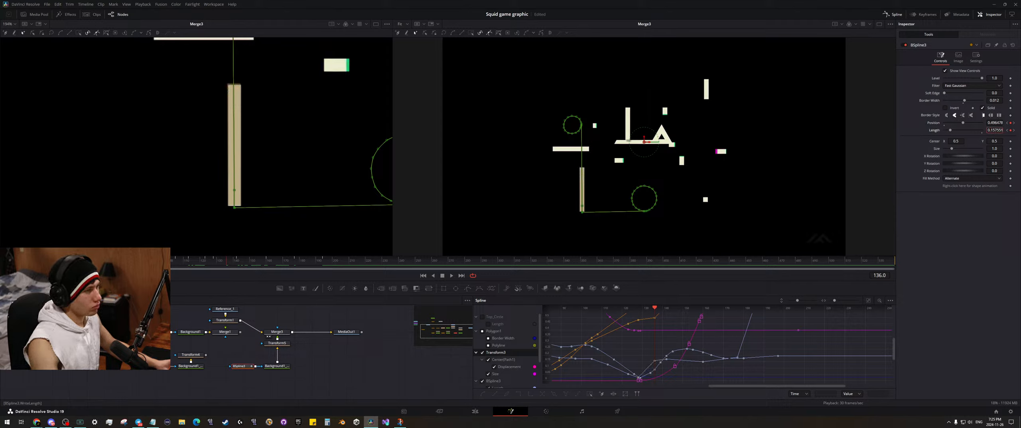
# - On frame 151, set BSpline3's write-on Position to about 0.744 and Length to about 0.135 to match the upper-left hook, and save
pyautogui.moveTo(226, 262); pyautogui.dragTo(252, 265)
pyautogui.scroll(-2, 277, 171)
pyautogui.moveTo(256, 77); pyautogui.dragTo(299, 144)
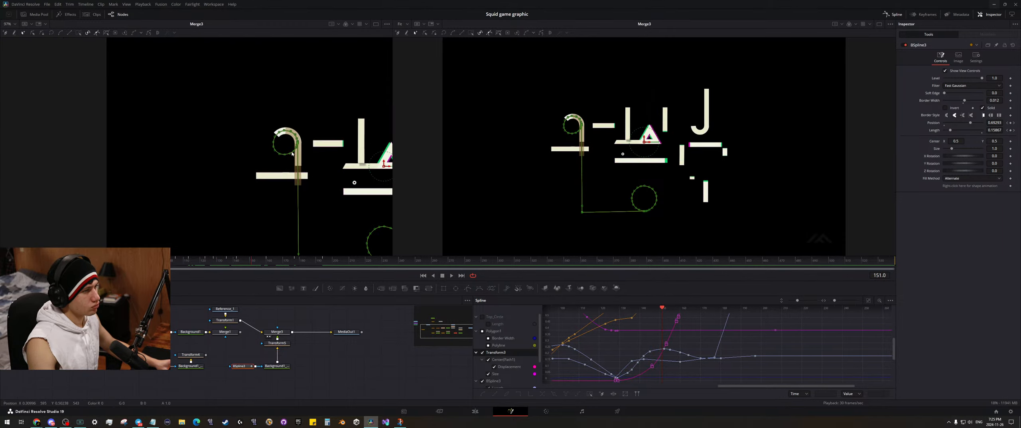
pyautogui.scroll(3, 301, 143)
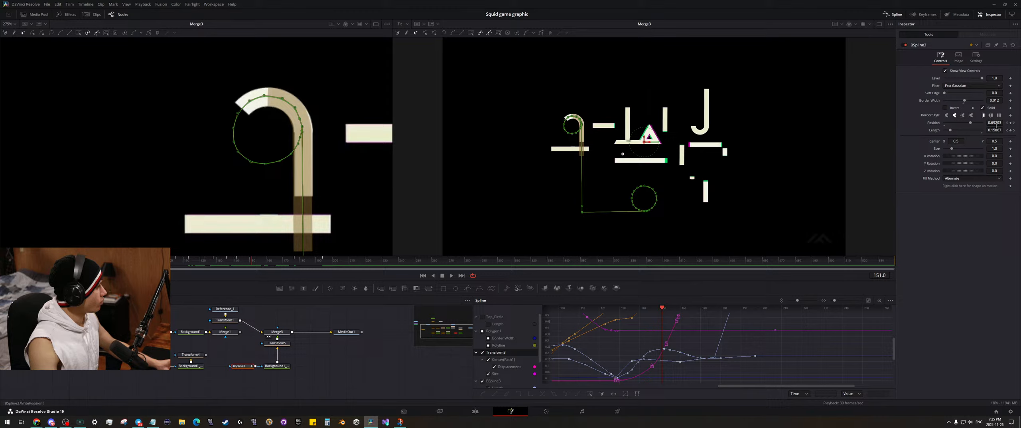
pyautogui.moveTo(996, 126)
pyautogui.mouseDown()
pyautogui.moveTo(1008, 126)
pyautogui.moveTo(995, 128)
pyautogui.mouseUp()
pyautogui.hotkey('ctrl', 's')
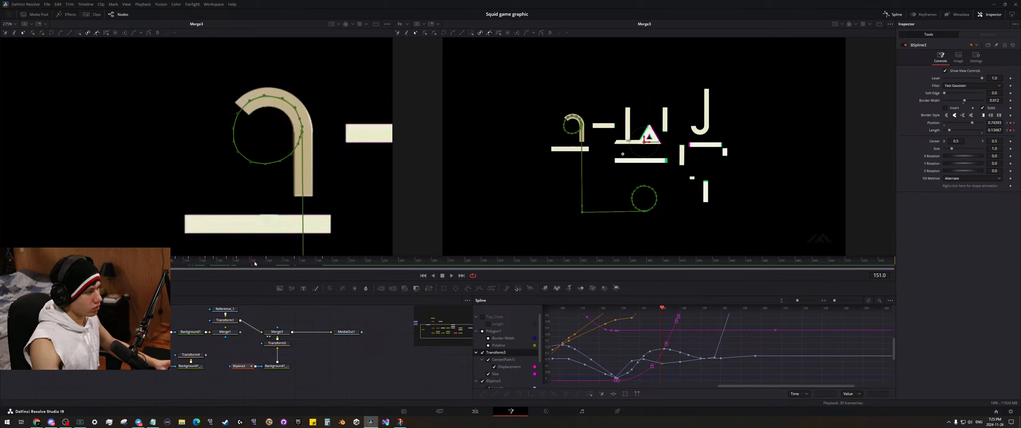
# - On frame 168, set BSpline3's write-on Length to about 0.171 to extend the border to the open end of the upper-left ring
pyautogui.moveTo(251, 266); pyautogui.dragTo(280, 268)
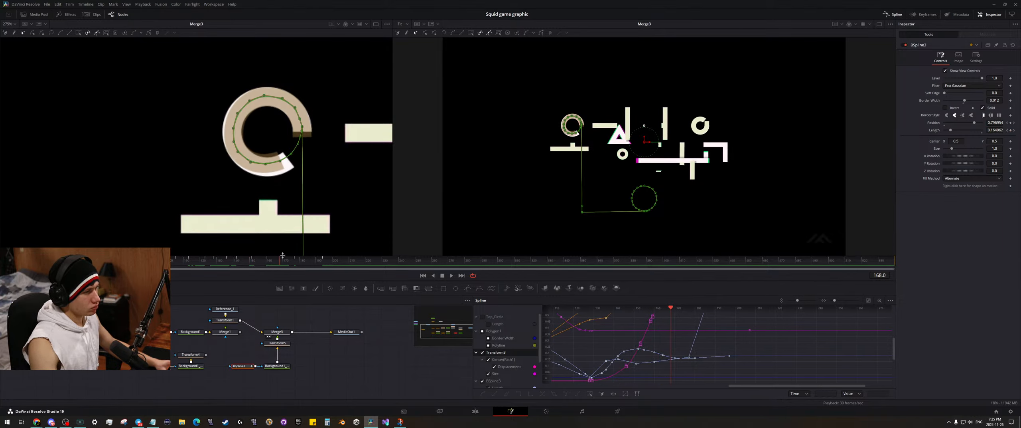
pyautogui.moveTo(994, 130); pyautogui.dragTo(997, 130)
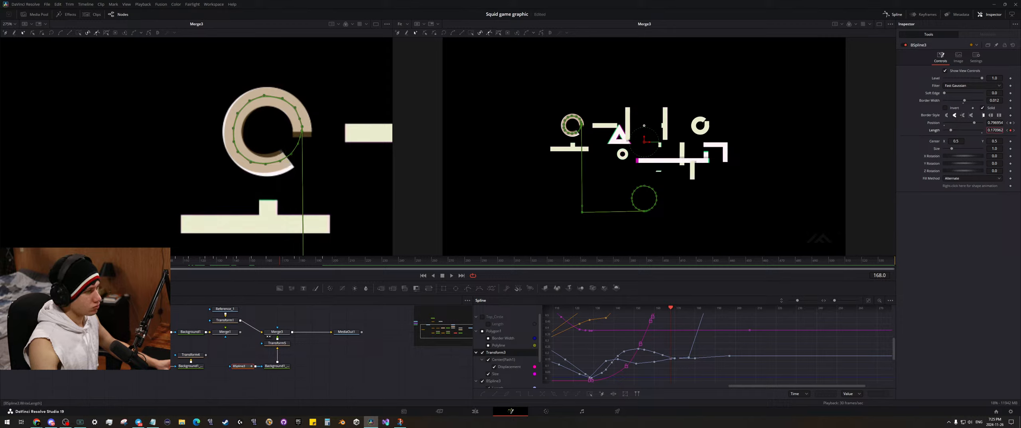
# - Keyframe the ring spline's length at about 0.189 on frame 185
pyautogui.moveTo(284, 260)
pyautogui.mouseDown()
pyautogui.moveTo(303, 262)
pyautogui.moveTo(284, 260)
pyautogui.mouseUp()
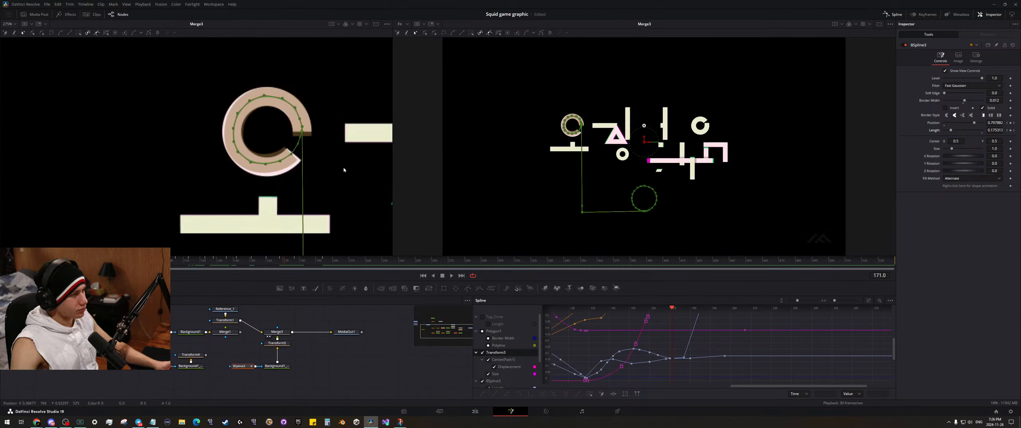
pyautogui.moveTo(275, 256); pyautogui.dragTo(307, 262)
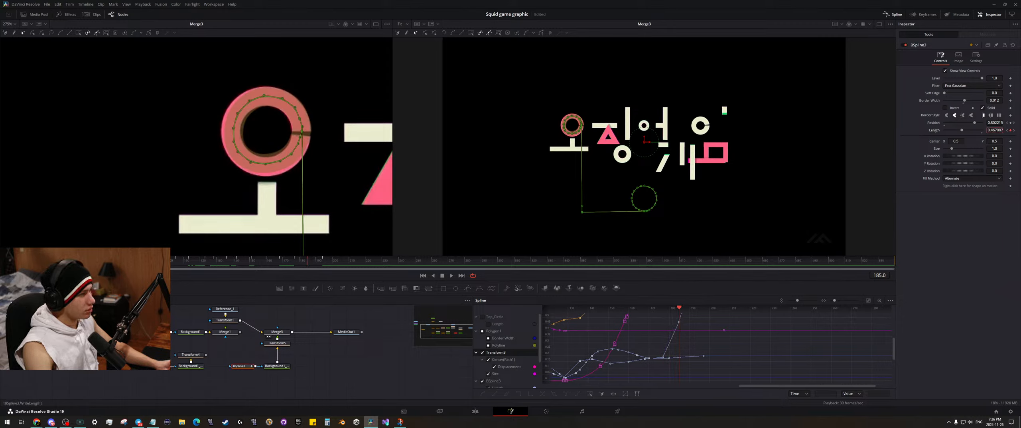
pyautogui.moveTo(954, 129); pyautogui.dragTo(883, 126)
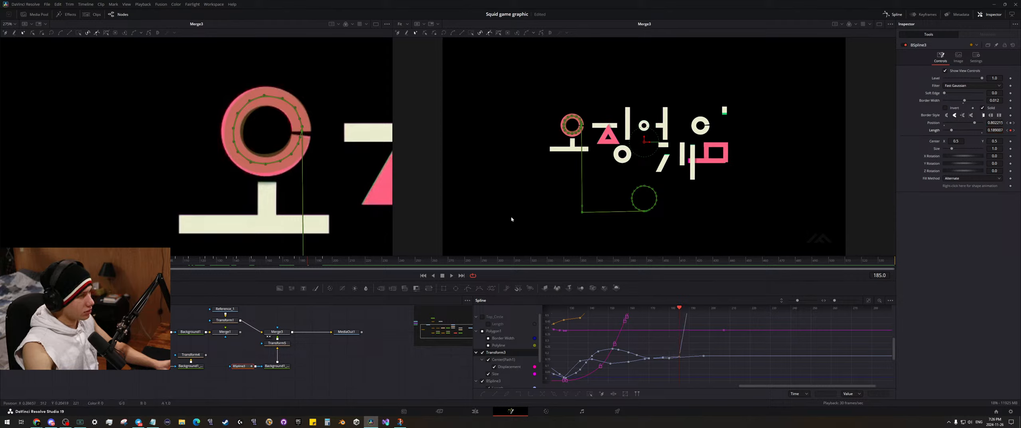
# - Keyframe the ring spline's length at 0.195 on frame 194, checking how the ring closes up close
pyautogui.click(316, 261)
pyautogui.moveTo(316, 260); pyautogui.dragTo(323, 261)
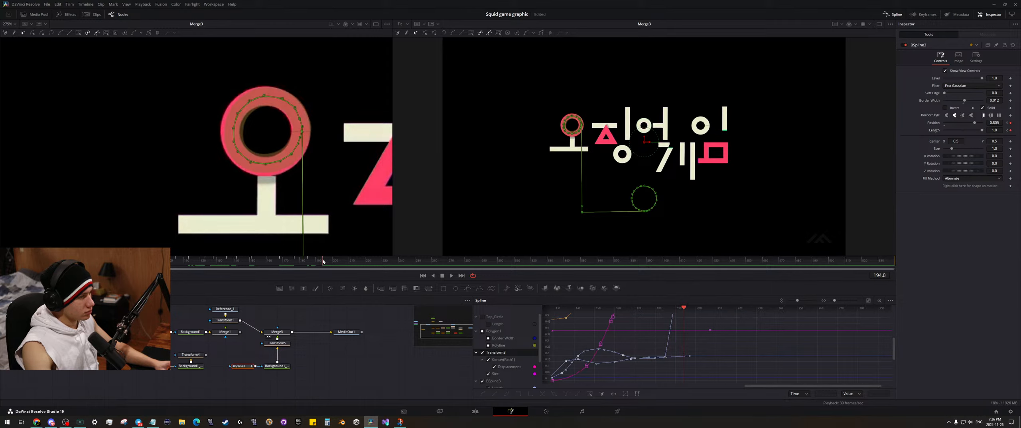
pyautogui.scroll(5, 301, 138)
pyautogui.moveTo(304, 130); pyautogui.dragTo(337, 157)
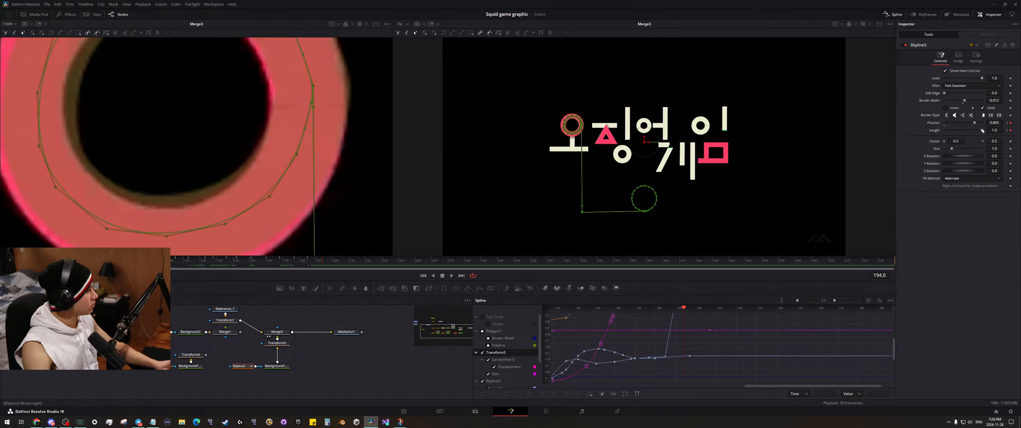
pyautogui.moveTo(994, 129); pyautogui.dragTo(756, 154)
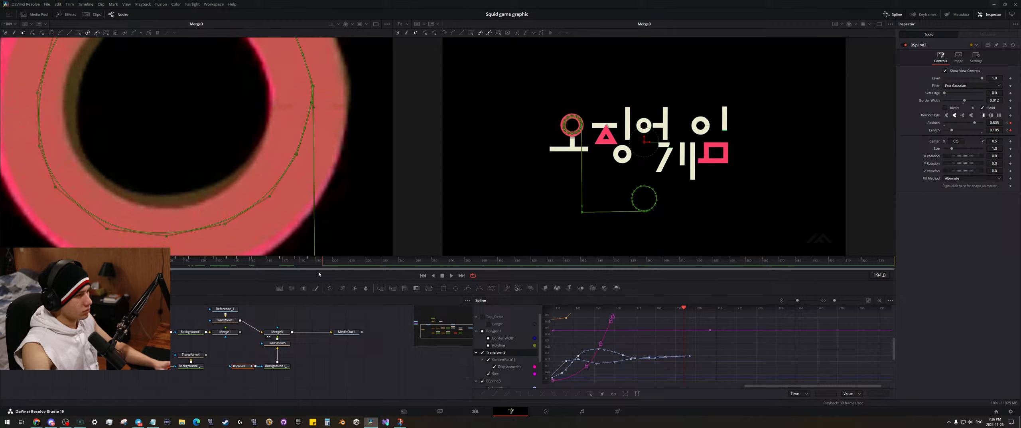
# - Inspect the closed red ring around frame 198 with and without the spline's mask outline shown
pyautogui.click(304, 263)
pyautogui.press('space')
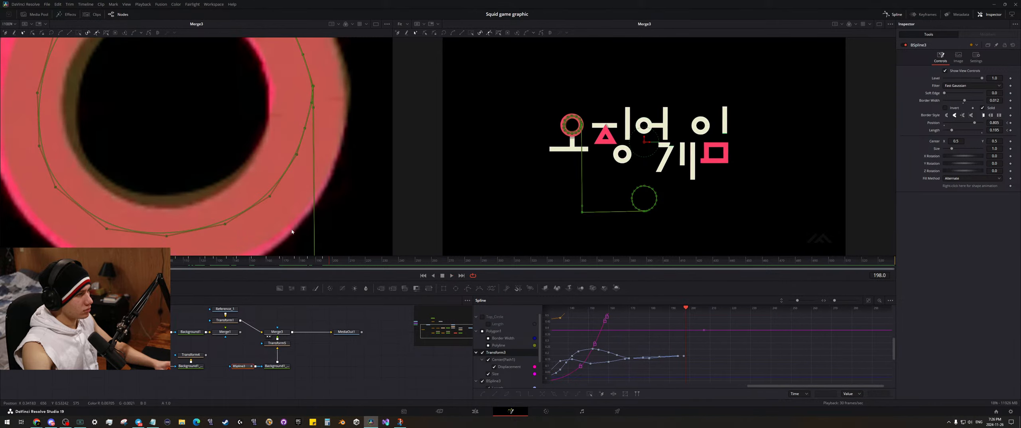
pyautogui.click(324, 314)
pyautogui.scroll(-3, 276, 175)
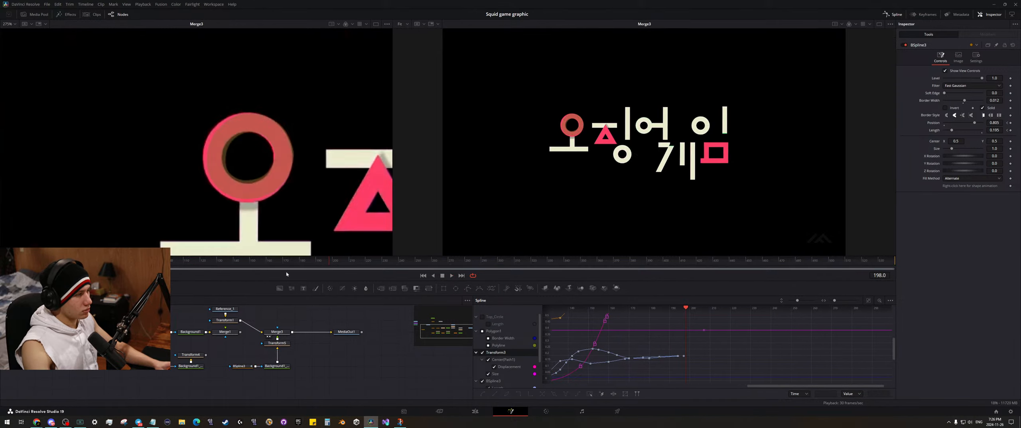
pyautogui.click(239, 366)
pyautogui.scroll(-5, 323, 179)
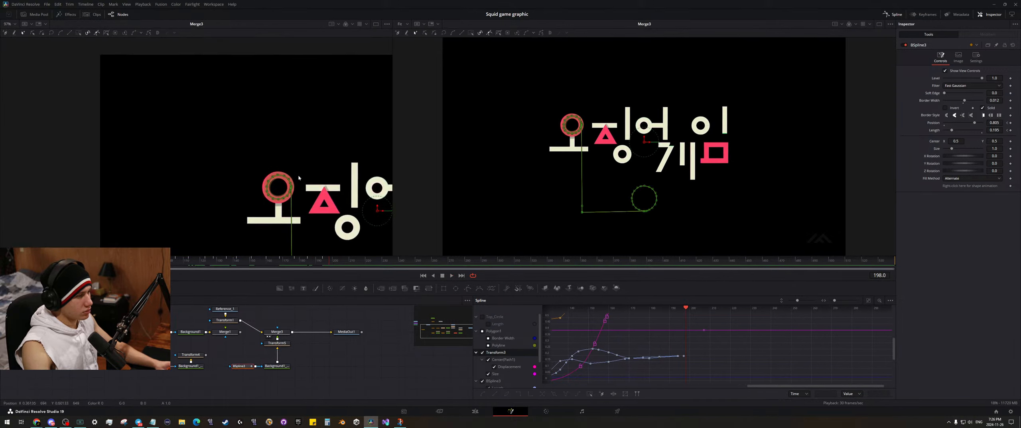
pyautogui.scroll(3, 323, 180)
# - Set the ring spline's position to about 0.763 at frame 153 to match the reference hook
pyautogui.click(297, 260)
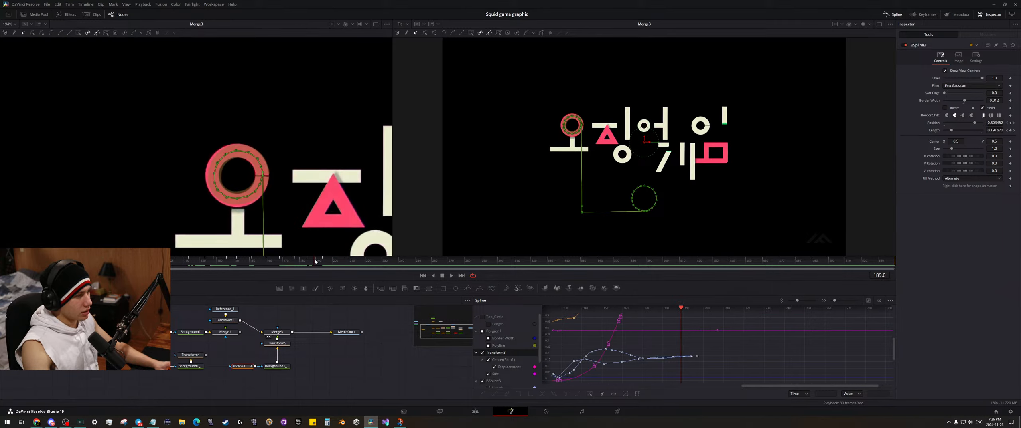
pyautogui.moveTo(297, 260); pyautogui.dragTo(255, 253)
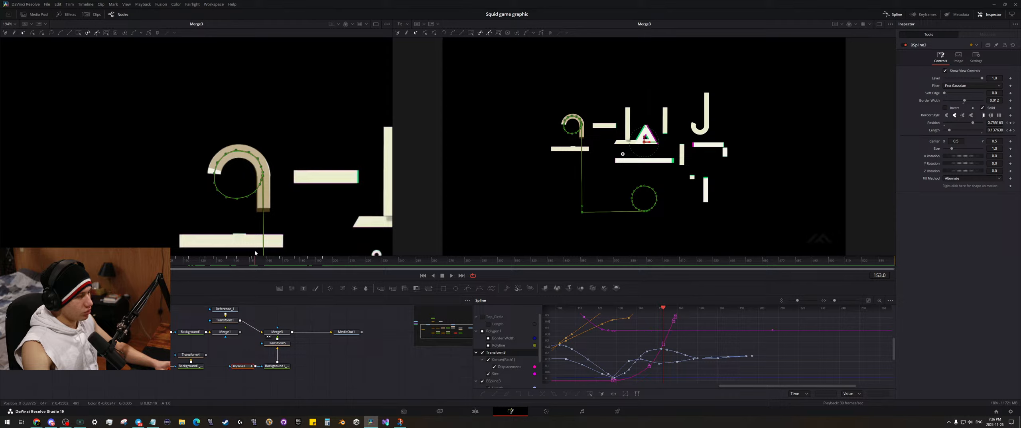
pyautogui.moveTo(994, 123); pyautogui.dragTo(998, 123)
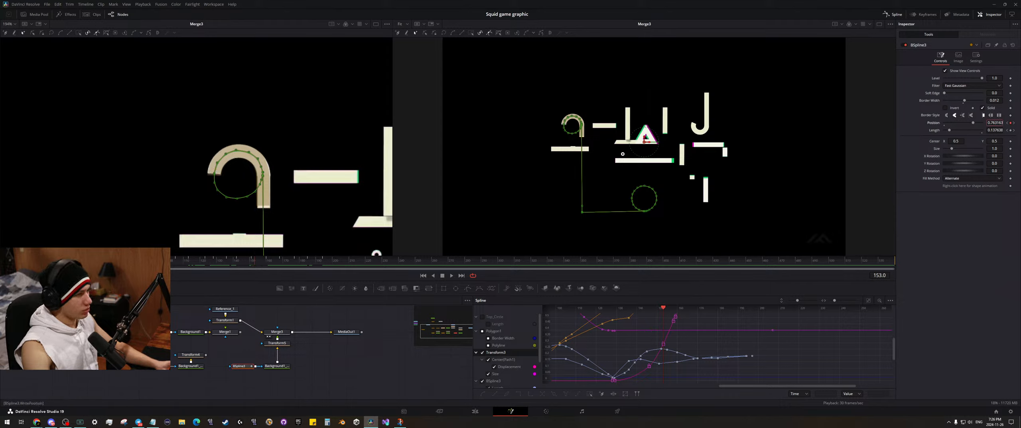
# - At frame 145, set the ring spline's position to about 0.658 and its length to about 0.140
pyautogui.moveTo(258, 262); pyautogui.dragTo(241, 261)
pyautogui.moveTo(283, 206); pyautogui.dragTo(284, 116)
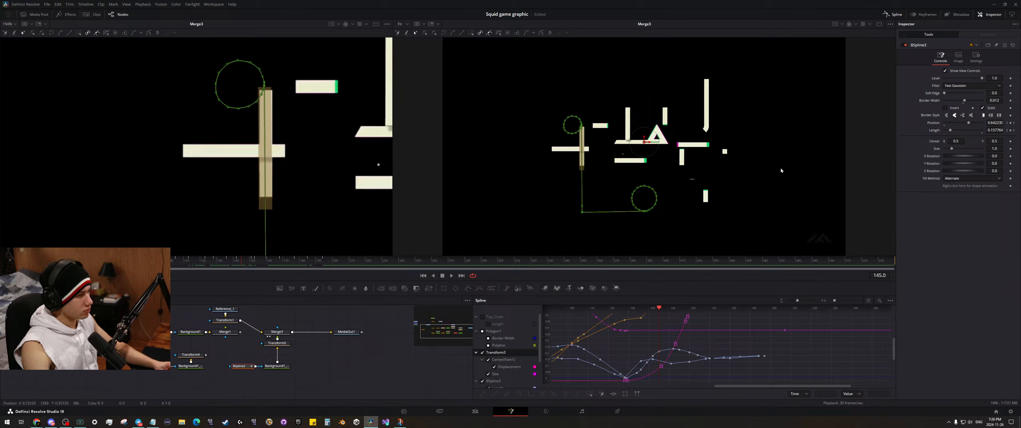
pyautogui.moveTo(995, 122); pyautogui.dragTo(1000, 122)
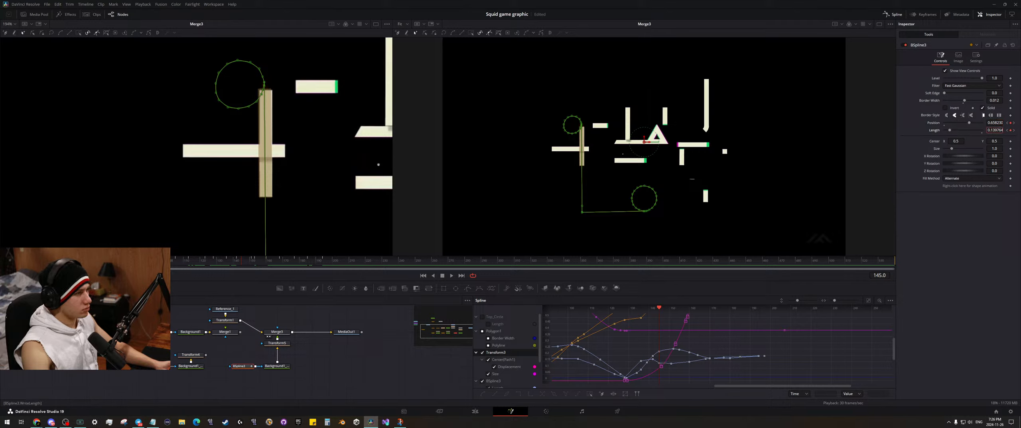
# - At frame 139, adjust the ring spline's position to about 0.531 and match its length to the vertical reference bar
pyautogui.click(229, 261)
pyautogui.moveTo(229, 261); pyautogui.dragTo(231, 262)
pyautogui.scroll(-2, 306, 133)
pyautogui.moveTo(307, 206); pyautogui.dragTo(289, 171)
pyautogui.moveTo(1000, 124); pyautogui.dragTo(999, 130)
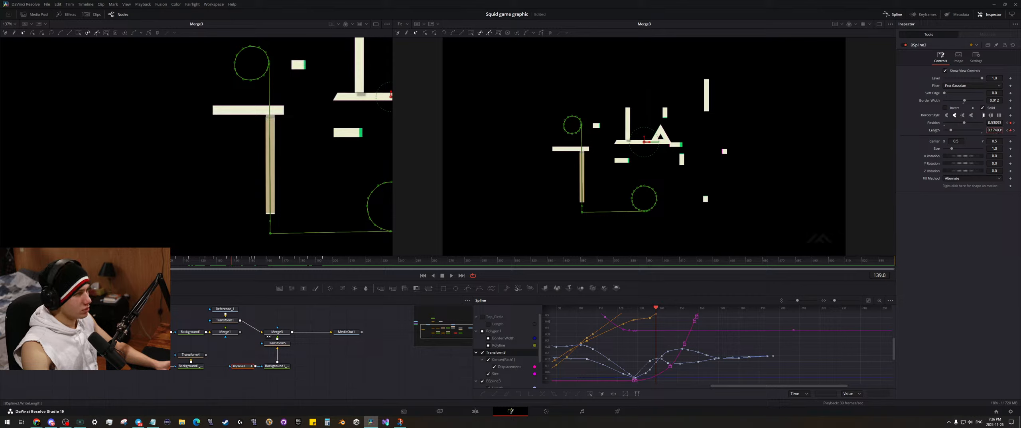
# - Set the ring spline's length to about 0.067 at frame 131, and keyframe its position at about 0.463 on frame 126
pyautogui.click(219, 261)
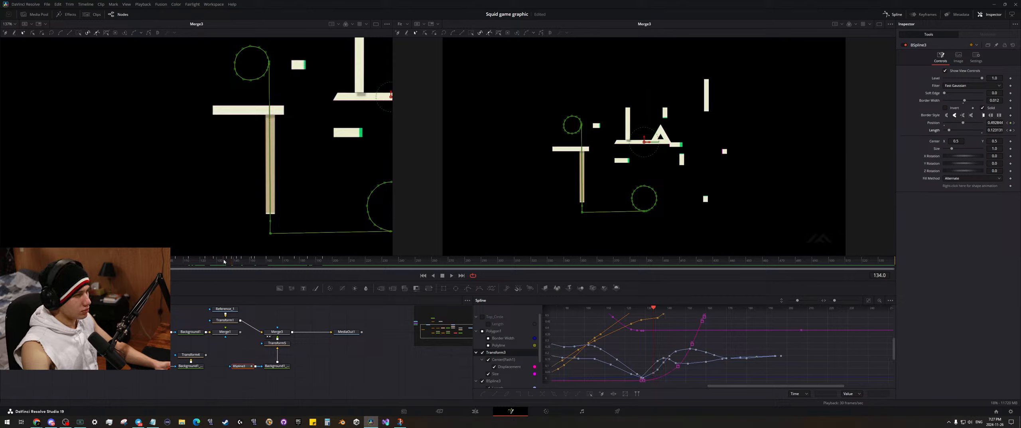
pyautogui.moveTo(219, 262); pyautogui.dragTo(219, 259)
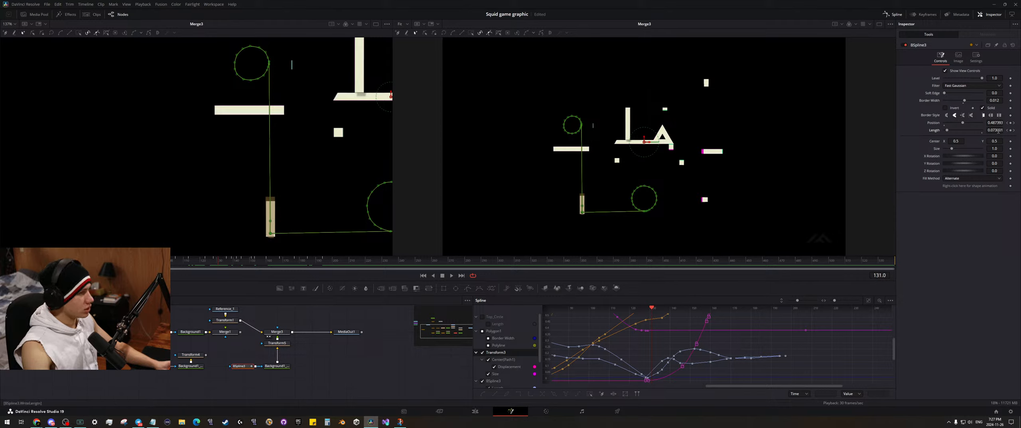
pyautogui.moveTo(998, 131); pyautogui.dragTo(995, 131)
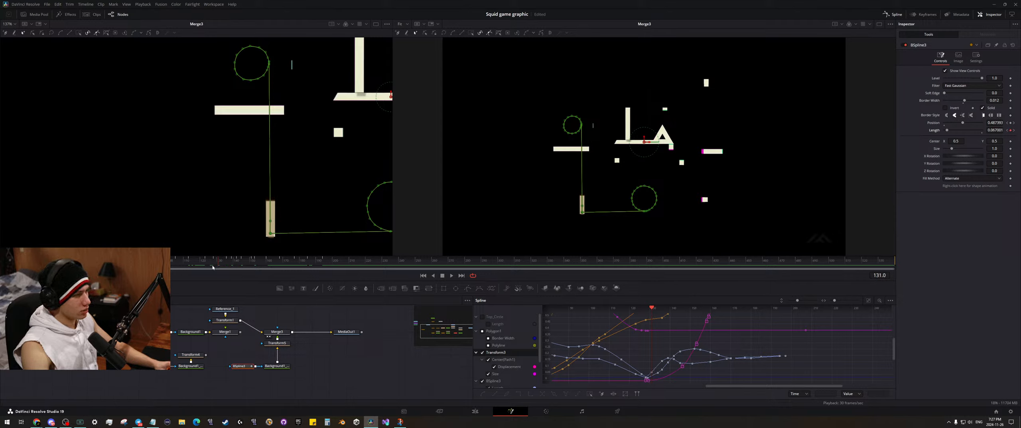
pyautogui.click(228, 261)
pyautogui.moveTo(228, 261)
pyautogui.mouseDown()
pyautogui.moveTo(322, 261)
pyautogui.moveTo(210, 250)
pyautogui.mouseUp()
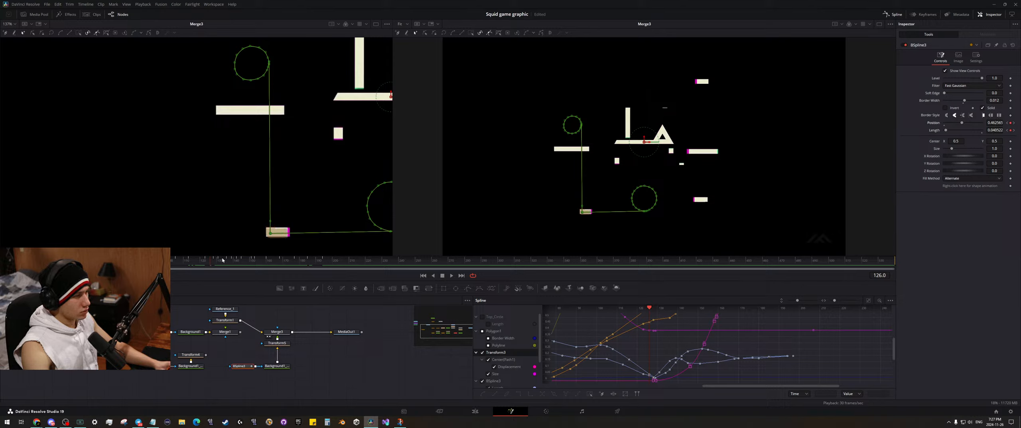
# - Play the animation from frame 57 to review the ring spline's motion against the reference
pyautogui.moveTo(216, 261); pyautogui.dragTo(148, 247)
pyautogui.moveTo(291, 203); pyautogui.dragTo(130, 201)
pyautogui.moveTo(148, 260); pyautogui.dragTo(98, 260)
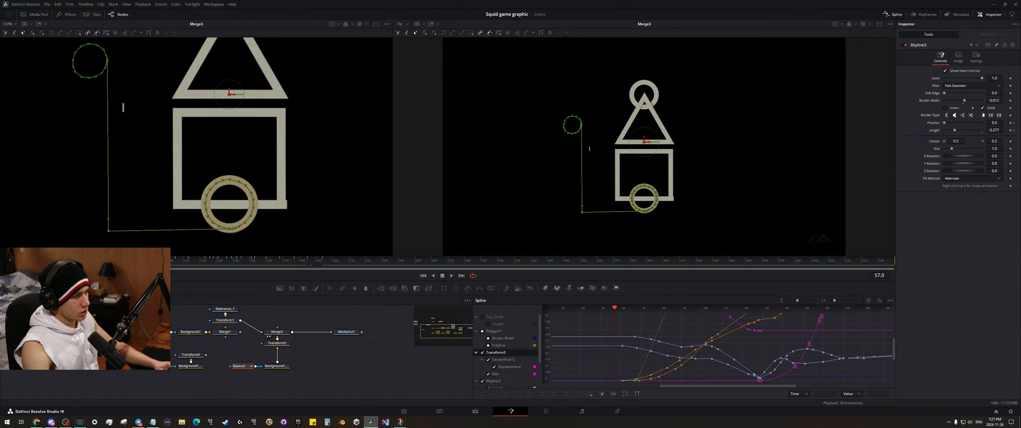
pyautogui.press('space')
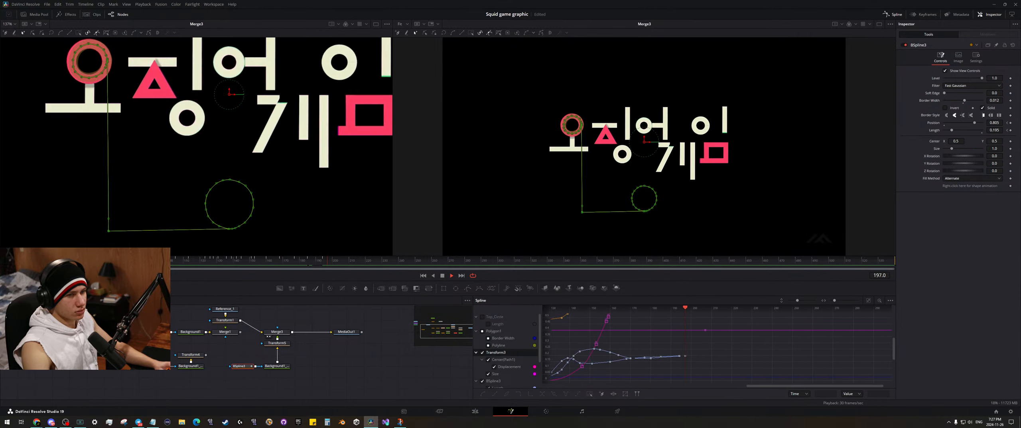
pyautogui.press('space')
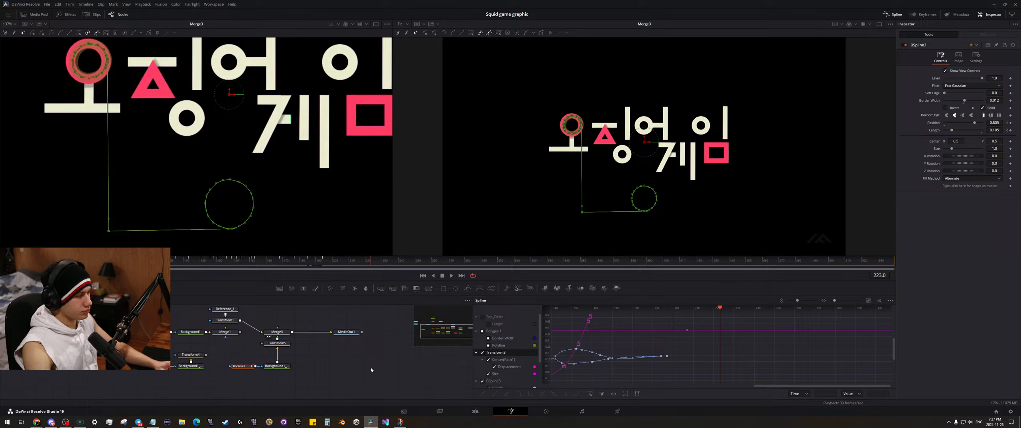
# - Move the ring's Transform node closer to its Background node in the node graph and save the project
pyautogui.moveTo(279, 344); pyautogui.dragTo(278, 354)
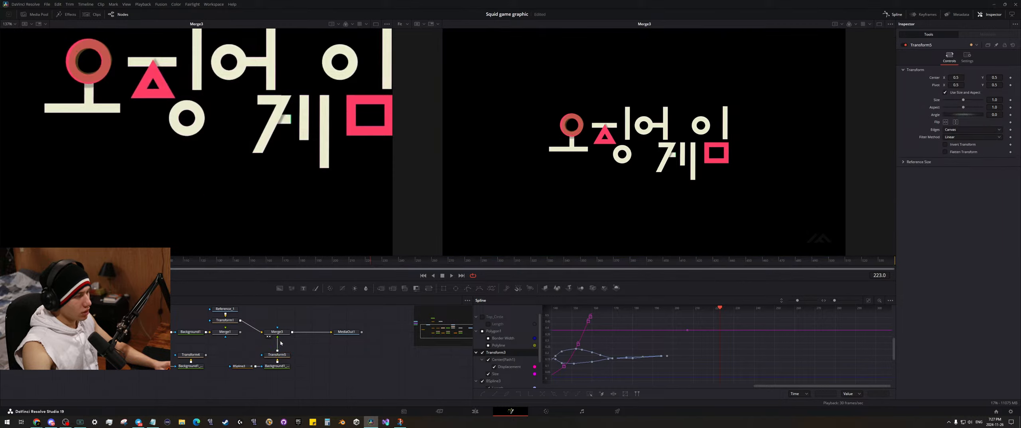
pyautogui.click(278, 342)
pyautogui.moveTo(344, 364); pyautogui.dragTo(388, 341)
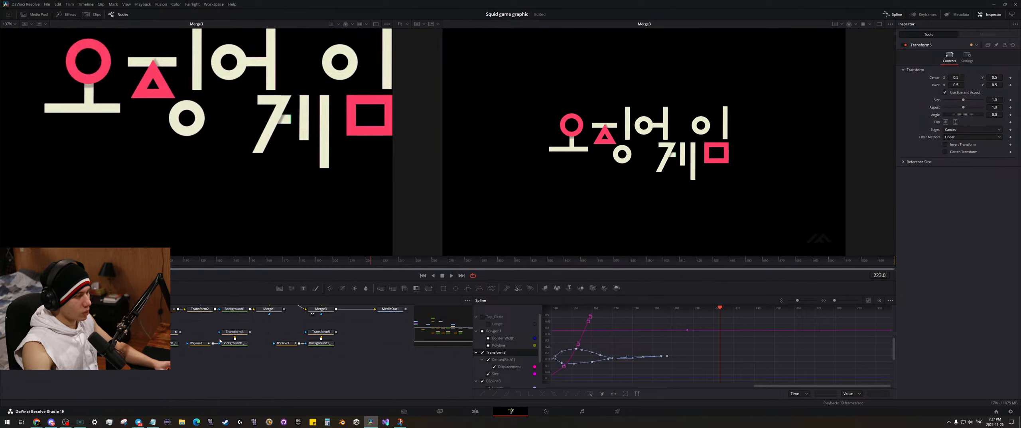
pyautogui.scroll(-2, 220, 340)
pyautogui.moveTo(169, 325); pyautogui.dragTo(208, 348)
pyautogui.moveTo(320, 359); pyautogui.dragTo(255, 355)
pyautogui.hotkey('ctrl', 's')
# - Duplicate the ring's Transform and Background nodes beside the originals and save the project
pyautogui.scroll(2, 283, 346)
pyautogui.click(214, 347)
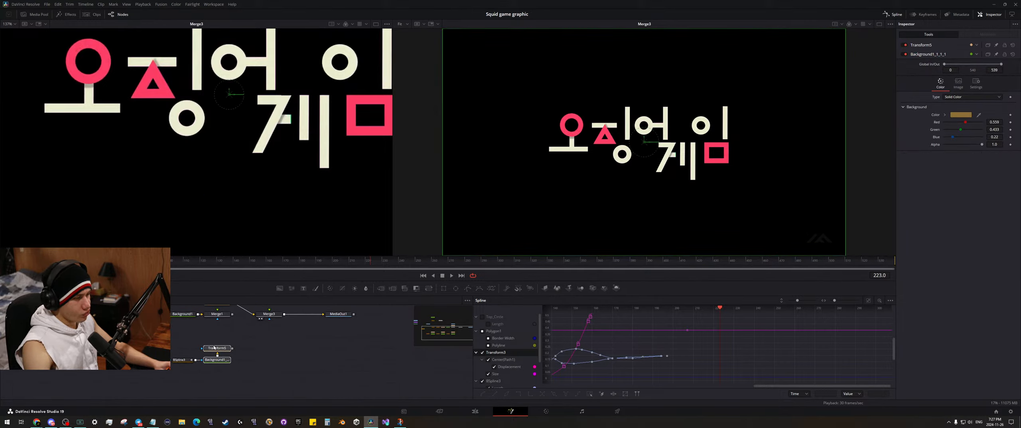
pyautogui.hotkey('ctrl', 'c')
pyautogui.hotkey('ctrl', 'v')
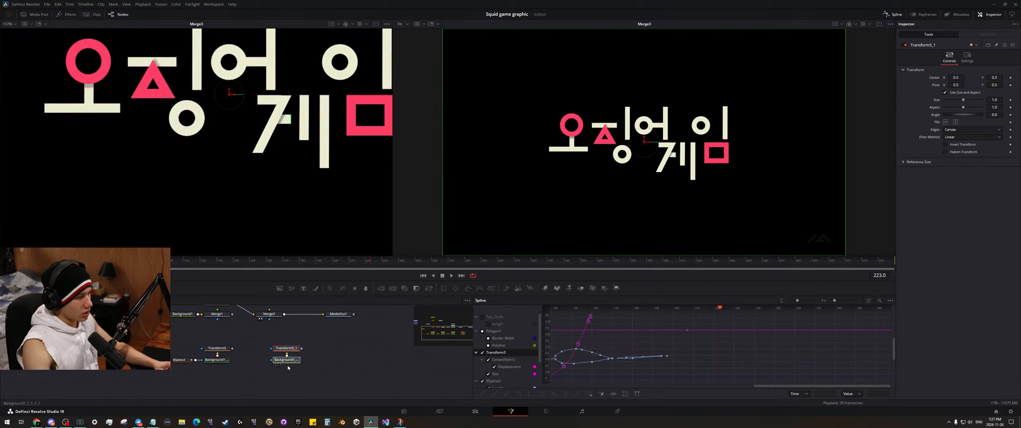
pyautogui.click(287, 348)
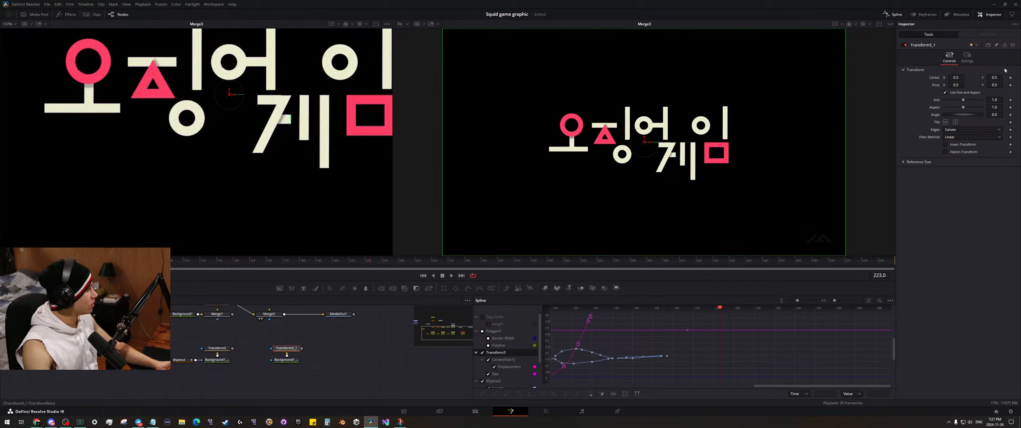
pyautogui.click(325, 349)
pyautogui.hotkey('ctrl', 's')
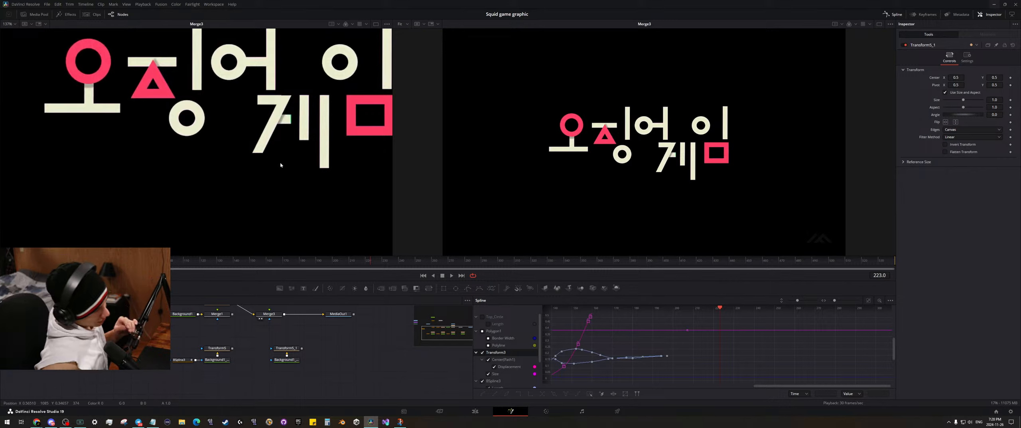
# - Fit the composition in the viewer and examine the reference shapes at frame 92
pyautogui.hotkey('ctrl', 'f')
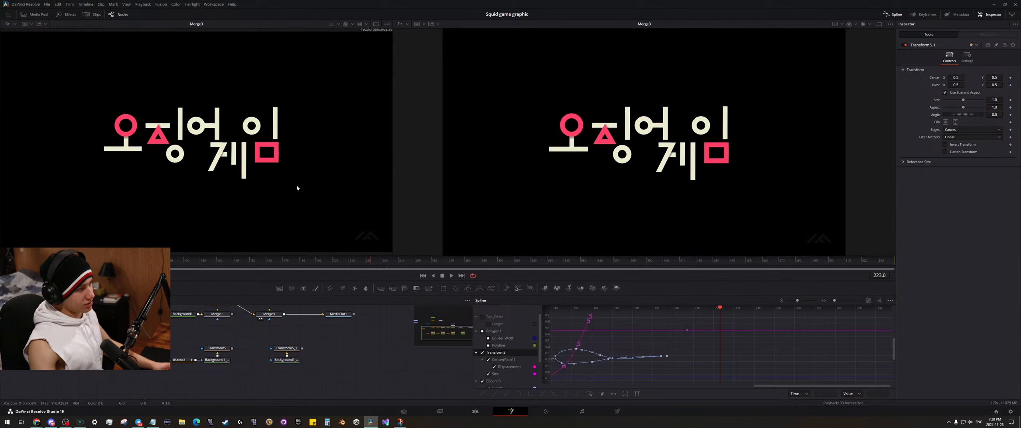
pyautogui.moveTo(176, 260); pyautogui.dragTo(156, 243)
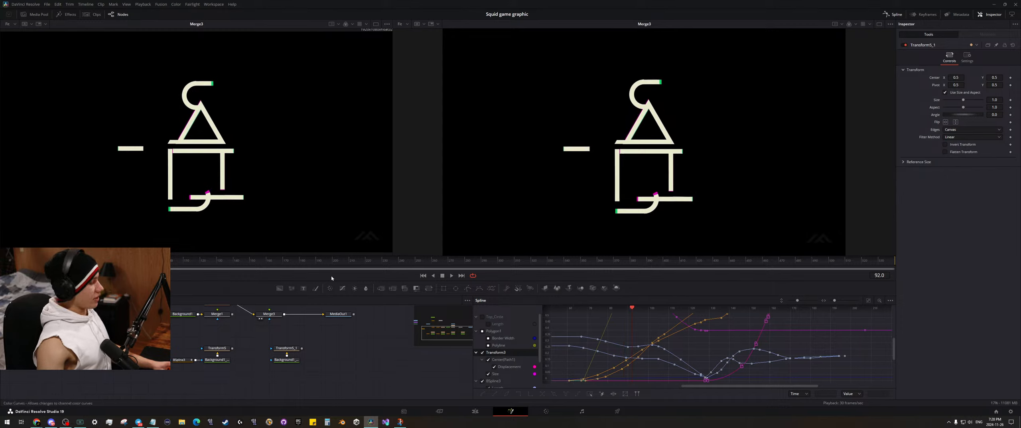
pyautogui.scroll(2, 287, 205)
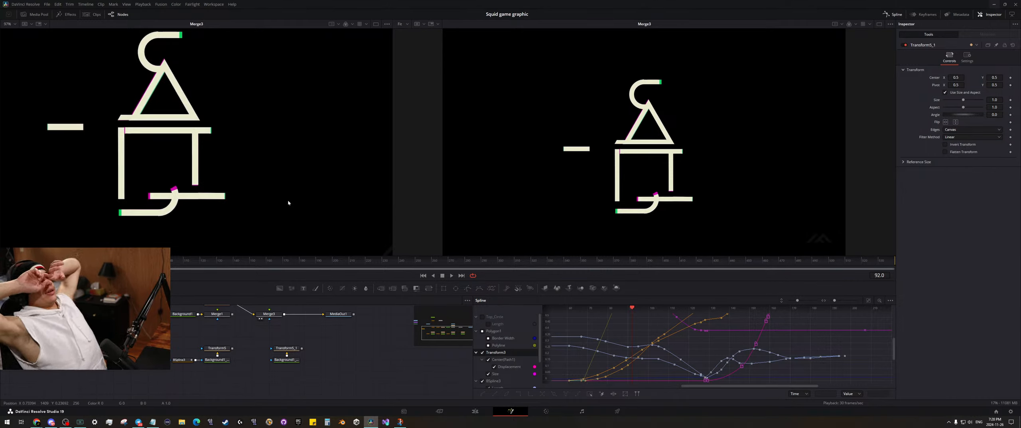
pyautogui.scroll(-2, 288, 203)
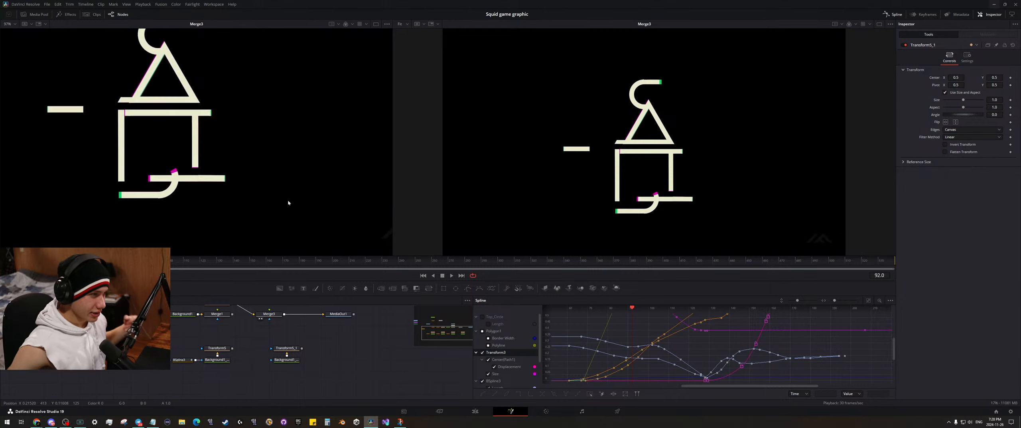
# - Add a Polygon mask below the duplicated Background node and line up three pasted copies beside it
pyautogui.moveTo(340, 359); pyautogui.dragTo(246, 323)
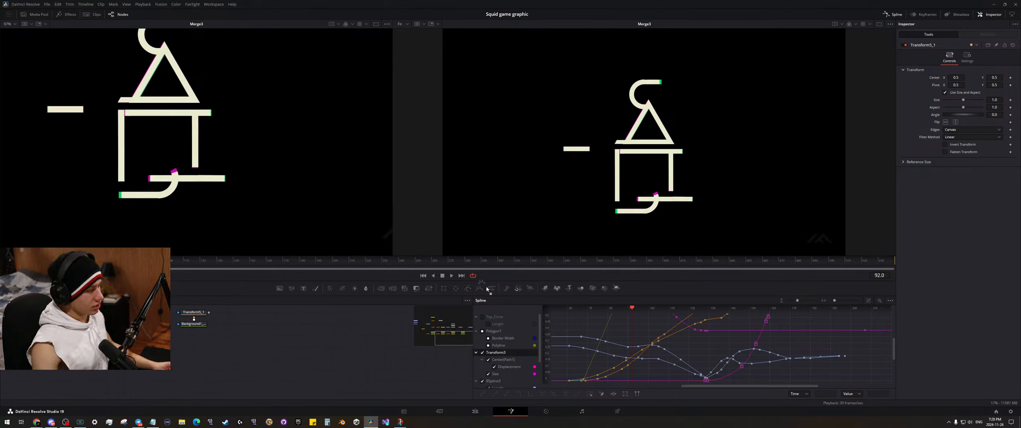
pyautogui.moveTo(230, 344); pyautogui.dragTo(217, 352)
pyautogui.moveTo(218, 352); pyautogui.dragTo(240, 334)
pyautogui.hotkey('ctrl', 'v')
pyautogui.click(316, 337)
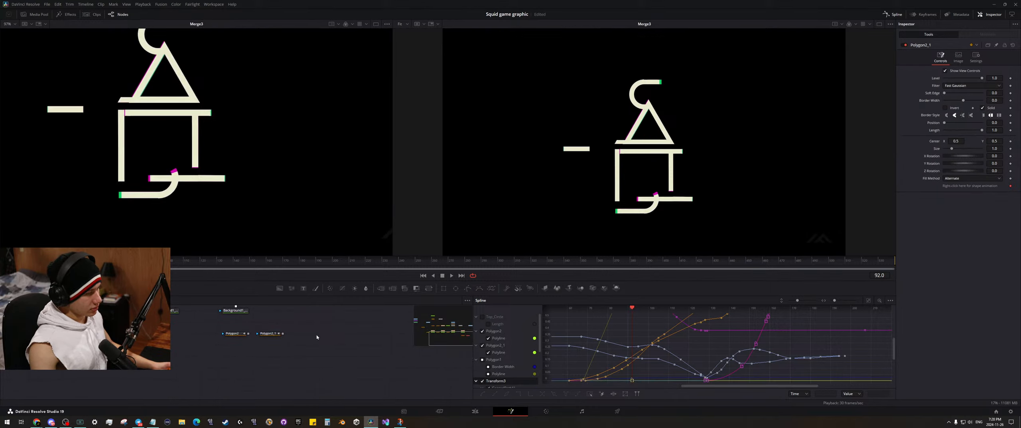
pyautogui.hotkey('ctrl', 'v')
pyautogui.hotkey('ctrl', 'v')
pyautogui.moveTo(357, 339)
pyautogui.mouseDown()
pyautogui.moveTo(336, 352)
pyautogui.moveTo(278, 347)
pyautogui.moveTo(364, 353)
pyautogui.mouseUp()
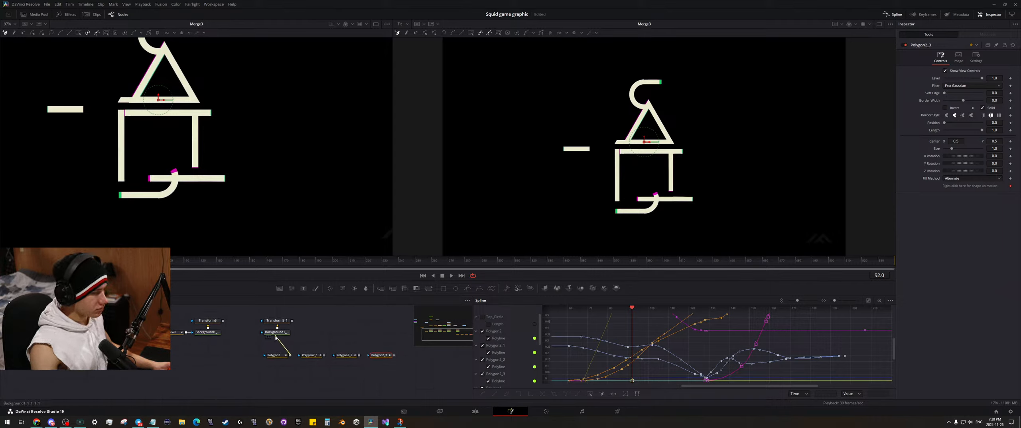
# - Chain the three pasted Polygon masks behind the first mask and stack all four in a column under the duplicated Background
pyautogui.moveTo(323, 357); pyautogui.dragTo(276, 375)
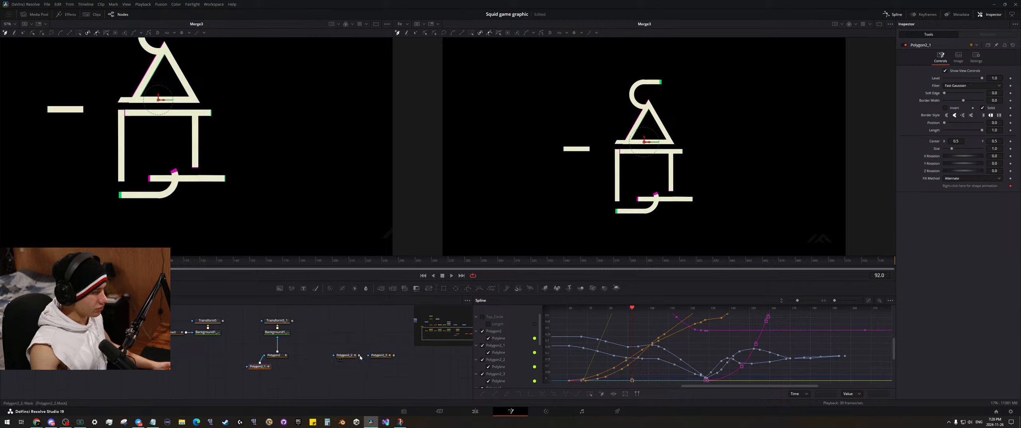
pyautogui.moveTo(359, 355); pyautogui.dragTo(261, 365)
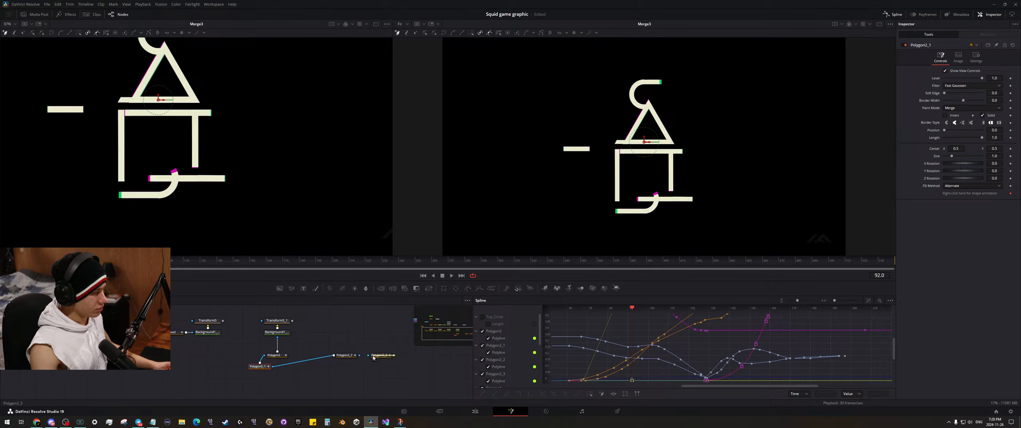
pyautogui.moveTo(348, 340); pyautogui.dragTo(218, 379)
pyautogui.click(281, 368)
pyautogui.moveTo(256, 355); pyautogui.dragTo(201, 382)
pyautogui.moveTo(248, 342); pyautogui.dragTo(316, 349)
pyautogui.moveTo(308, 324); pyautogui.dragTo(256, 401)
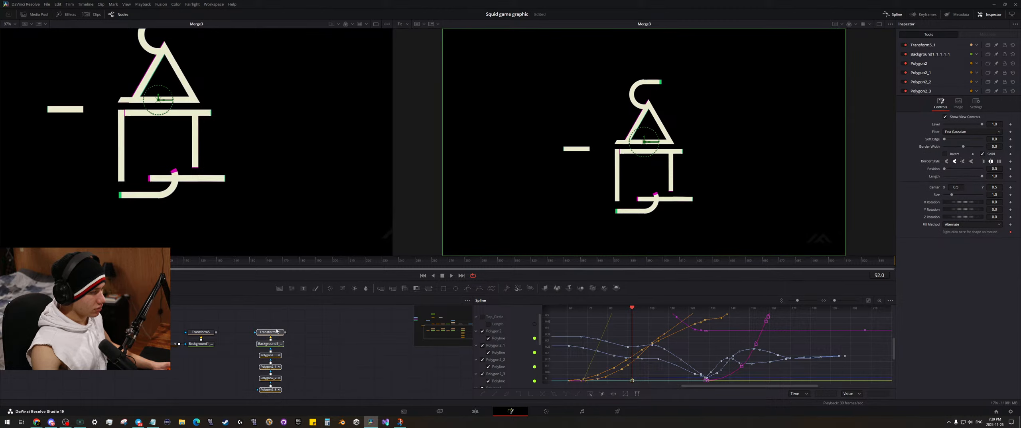
# - Move the duplicated Transform and Background nodes below Merge3 and connect the Transform to Merge3
pyautogui.moveTo(281, 336); pyautogui.dragTo(351, 324)
pyautogui.moveTo(368, 325); pyautogui.dragTo(231, 352)
pyautogui.click(328, 365)
pyautogui.moveTo(322, 375); pyautogui.dragTo(264, 376)
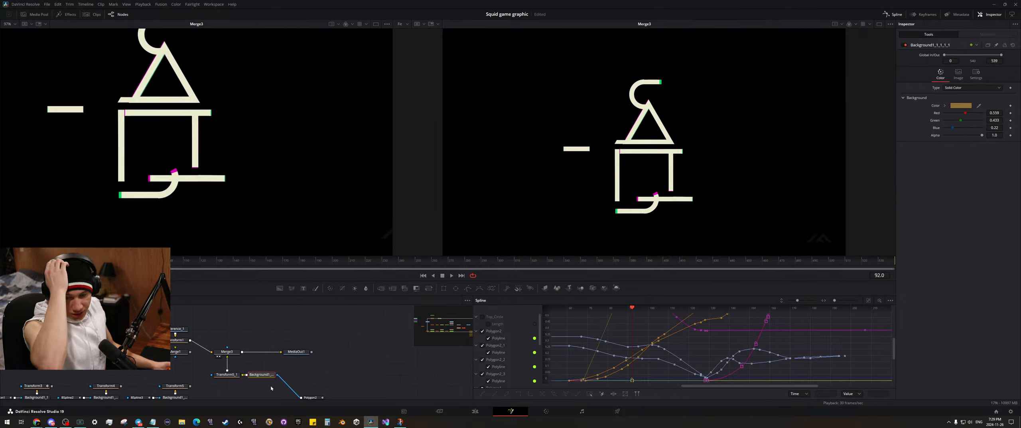
# - Line up the four chained Polygon masks in a horizontal row beside the duplicated Background node
pyautogui.moveTo(364, 373); pyautogui.dragTo(370, 344)
pyautogui.moveTo(396, 374); pyautogui.dragTo(339, 346)
pyautogui.moveTo(317, 390); pyautogui.dragTo(304, 336)
pyautogui.moveTo(243, 389); pyautogui.dragTo(339, 384)
pyautogui.click(340, 351)
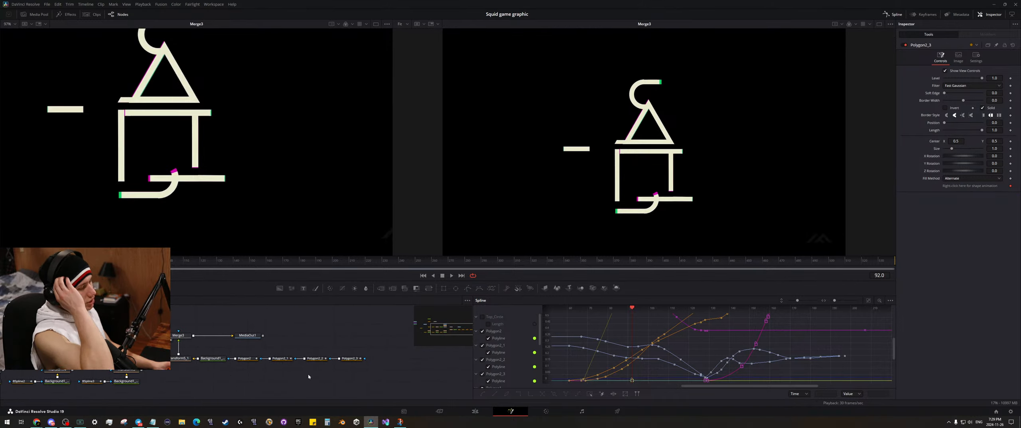
# - Select the first Polygon mask in the new row and remove its shape animation at frame 92
pyautogui.moveTo(154, 259)
pyautogui.mouseDown()
pyautogui.moveTo(86, 260)
pyautogui.moveTo(305, 252)
pyautogui.moveTo(189, 245)
pyautogui.moveTo(218, 242)
pyautogui.moveTo(205, 241)
pyautogui.moveTo(315, 246)
pyautogui.moveTo(141, 250)
pyautogui.moveTo(257, 282)
pyautogui.moveTo(183, 279)
pyautogui.moveTo(331, 265)
pyautogui.moveTo(143, 265)
pyautogui.mouseUp()
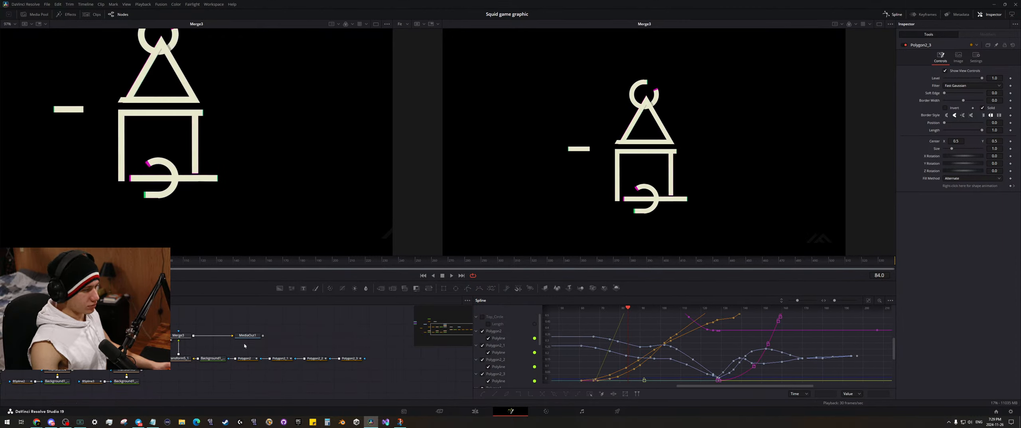
pyautogui.click(242, 359)
pyautogui.scroll(3, 187, 249)
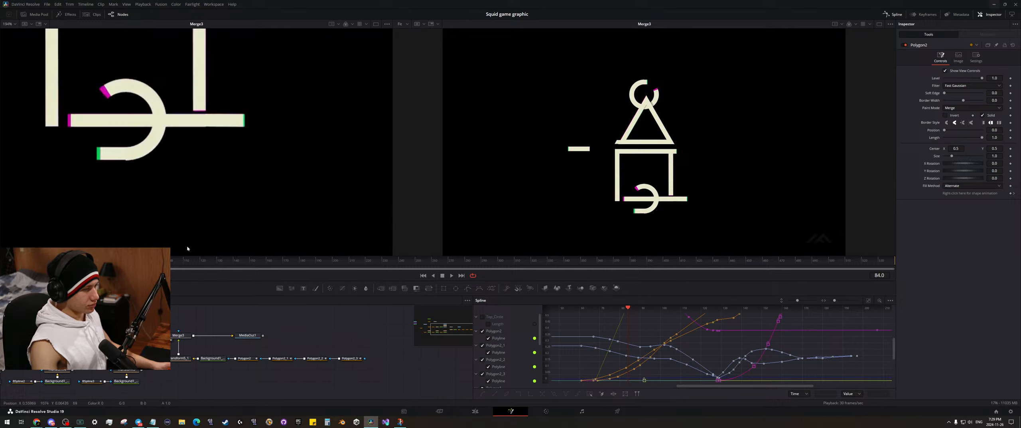
pyautogui.click(252, 358)
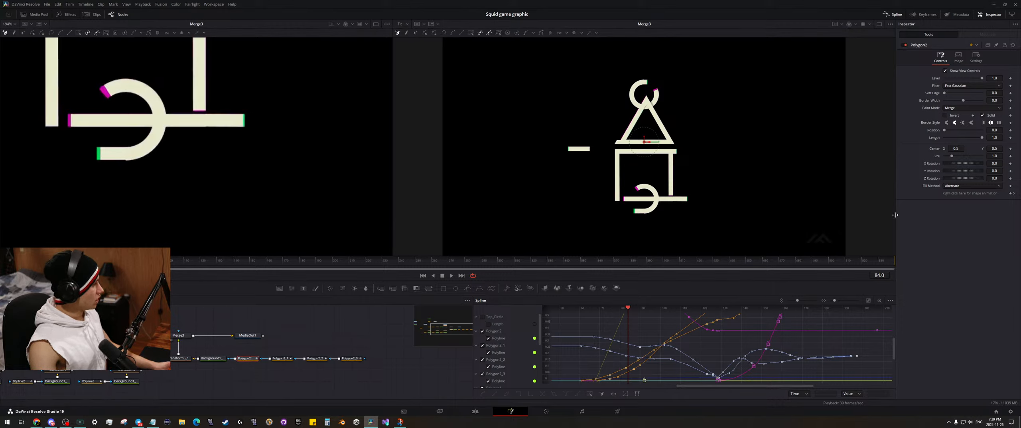
pyautogui.click(1014, 194)
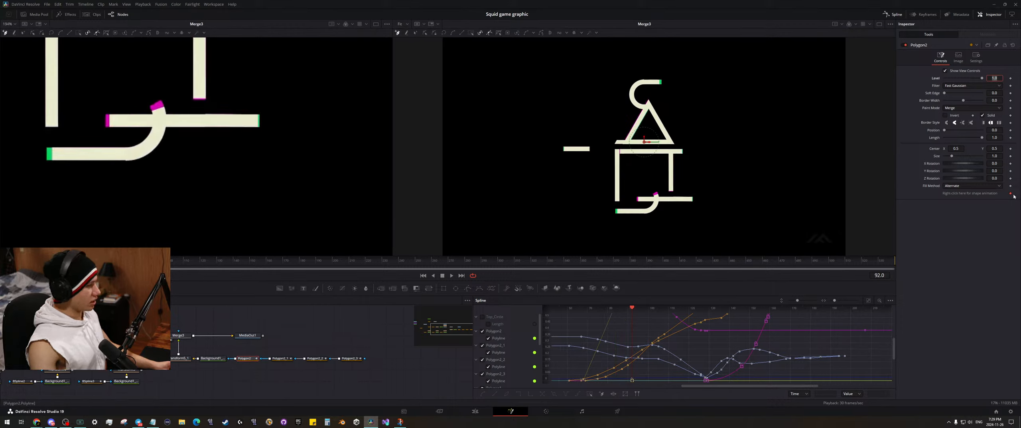
pyautogui.click(1010, 194)
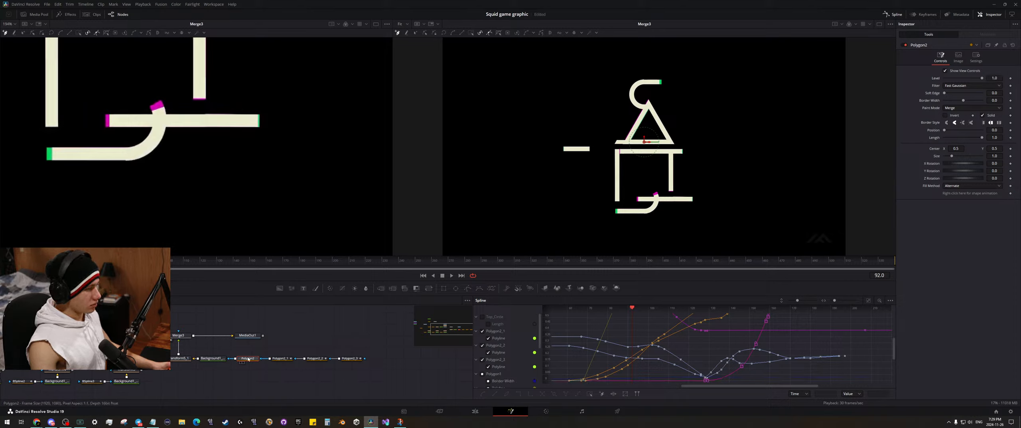
# - Remove the shape animation from the three remaining Polygon masks, Polygon2_1, Polygon2_2 and Polygon2_3
pyautogui.click(282, 358)
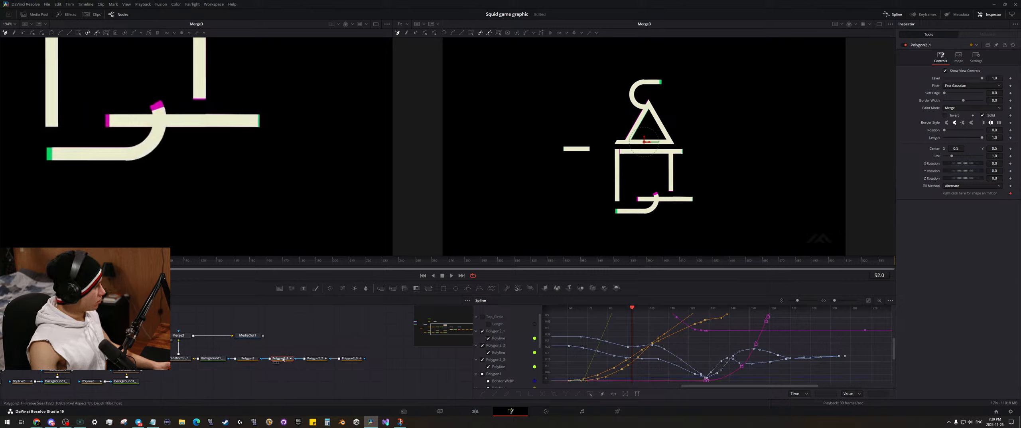
pyautogui.click(1011, 194)
pyautogui.click(321, 358)
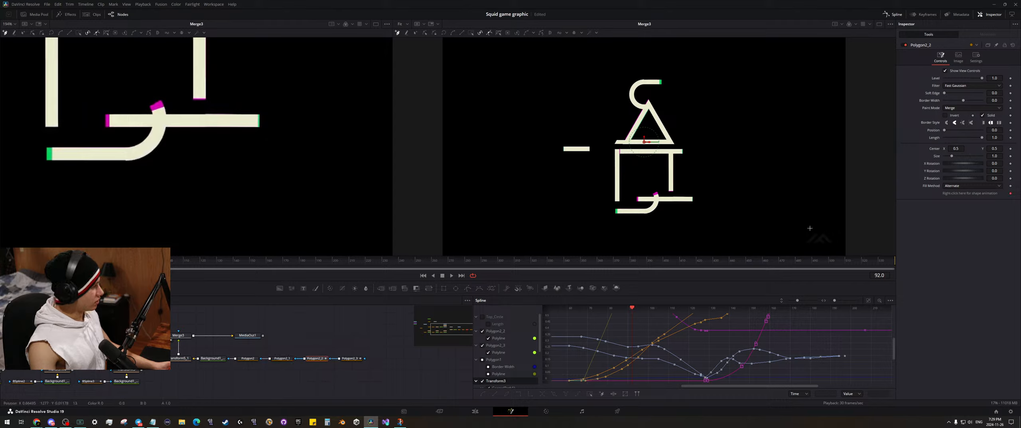
pyautogui.click(1010, 194)
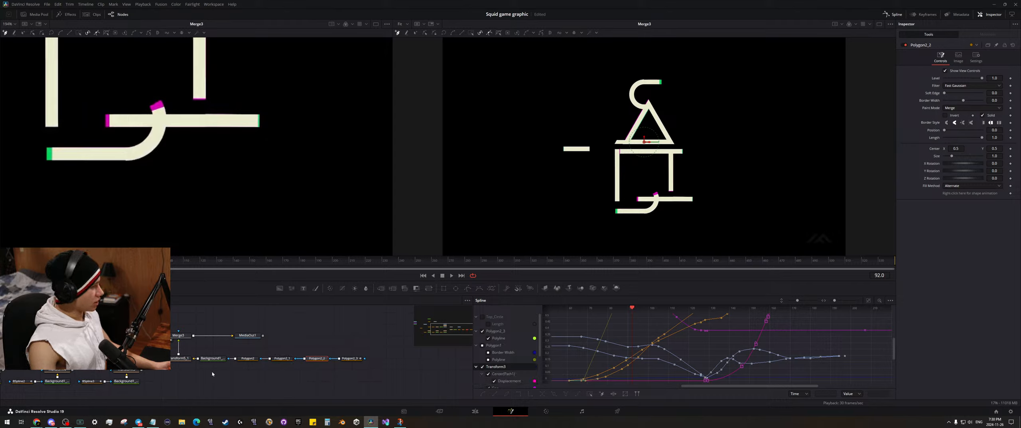
pyautogui.click(353, 360)
pyautogui.click(1011, 186)
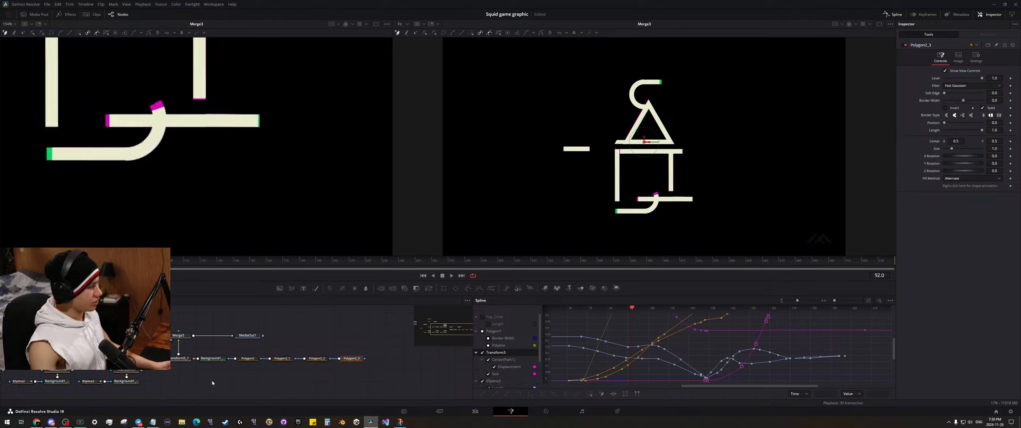
# - With the first Polygon mask selected, step back to frame 67 and examine the small bar beside the triangle and square
pyautogui.click(242, 359)
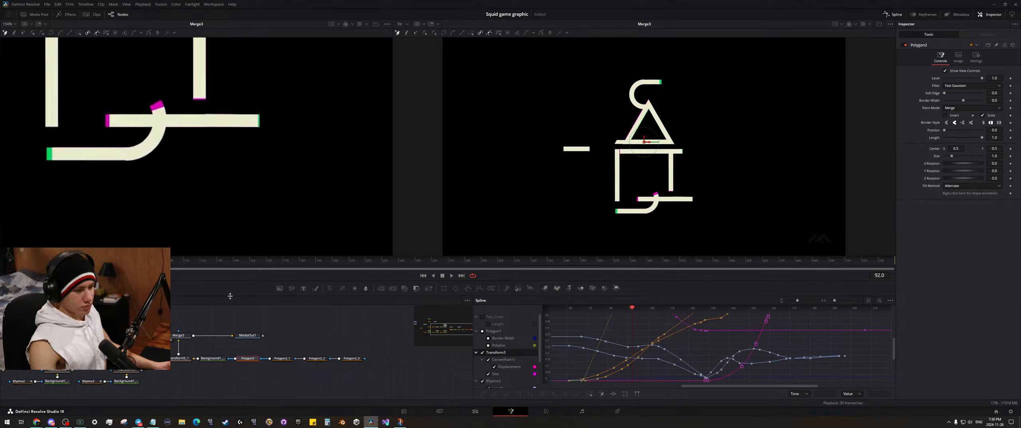
pyautogui.click(296, 322)
pyautogui.moveTo(233, 309); pyautogui.dragTo(297, 315)
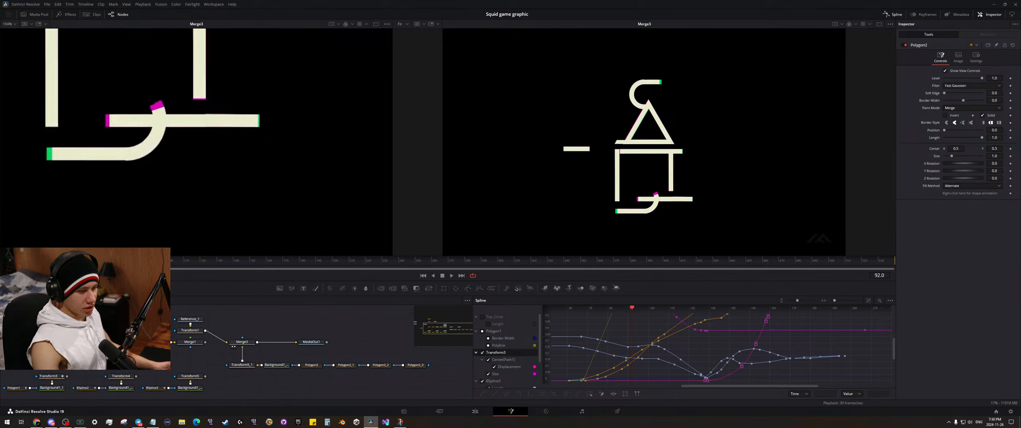
pyautogui.click(305, 365)
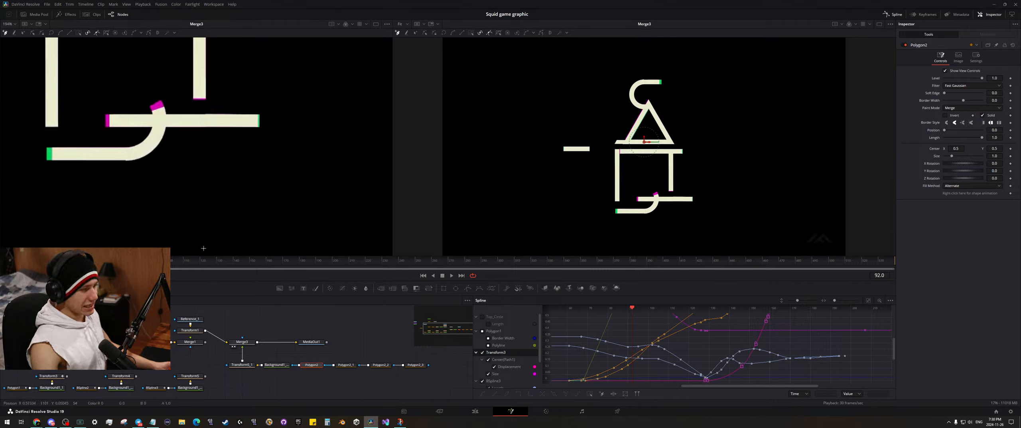
pyautogui.press('Left')
pyautogui.press('Left')
pyautogui.press('Left')
pyautogui.press('Left')
pyautogui.press('Left')
pyautogui.press('Left')
pyautogui.press('Left')
pyautogui.press('Left')
pyautogui.press('Left')
pyautogui.press('Left')
pyautogui.press('Left')
pyautogui.press('Left')
pyautogui.press('Left')
pyautogui.press('Left')
pyautogui.press('Left')
pyautogui.press('Left')
pyautogui.press('Left')
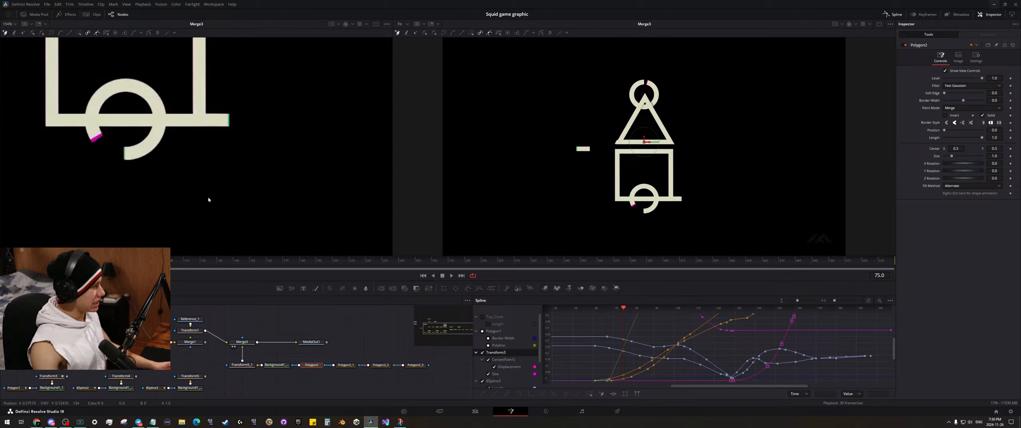
pyautogui.scroll(5, 209, 199)
pyautogui.scroll(6, 748, 166)
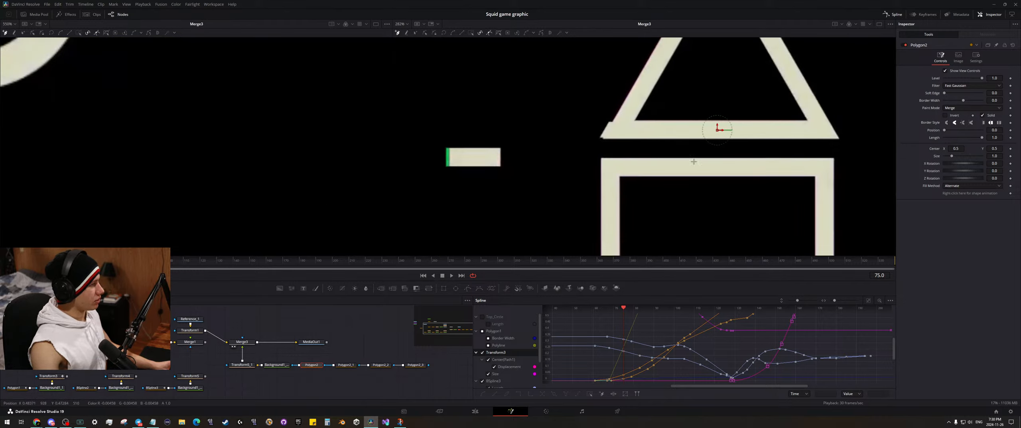
pyautogui.moveTo(694, 162); pyautogui.dragTo(703, 191)
pyautogui.press('Left')
pyautogui.press('Left')
pyautogui.press('Left')
pyautogui.press('Left')
pyautogui.press('Left')
pyautogui.press('Left')
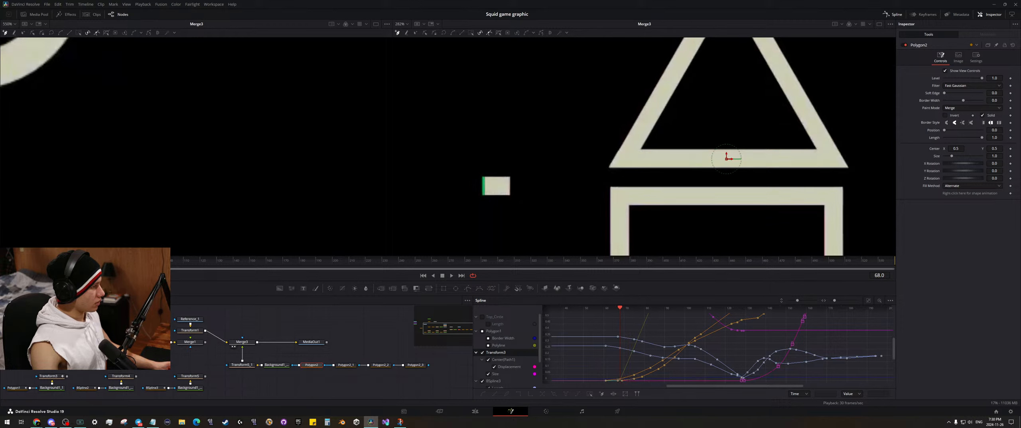
pyautogui.press('Left')
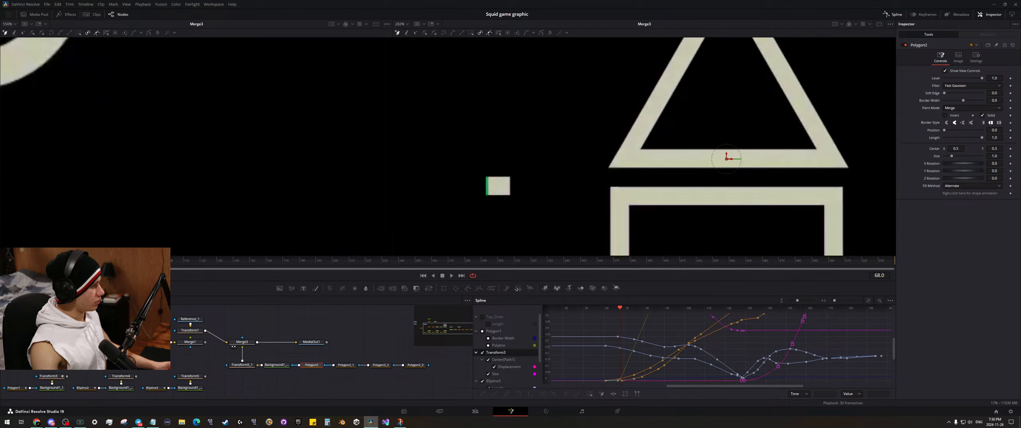
pyautogui.moveTo(298, 323); pyautogui.dragTo(249, 309)
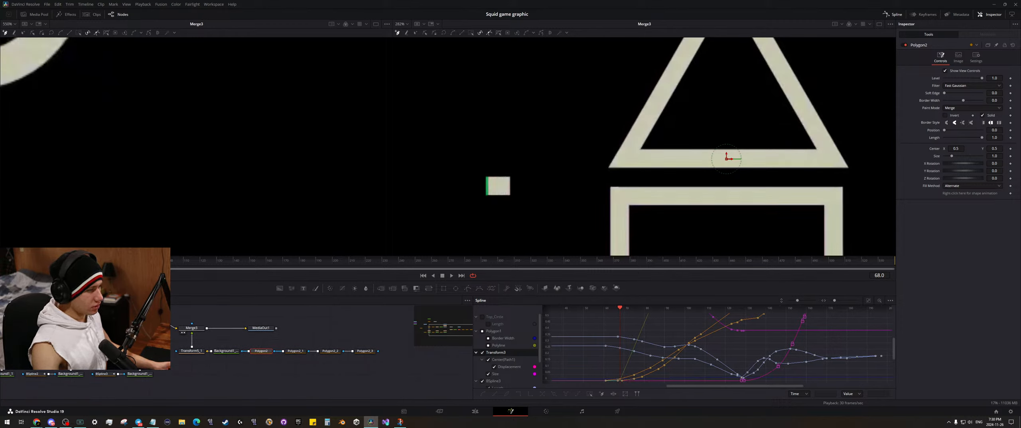
pyautogui.press('Left')
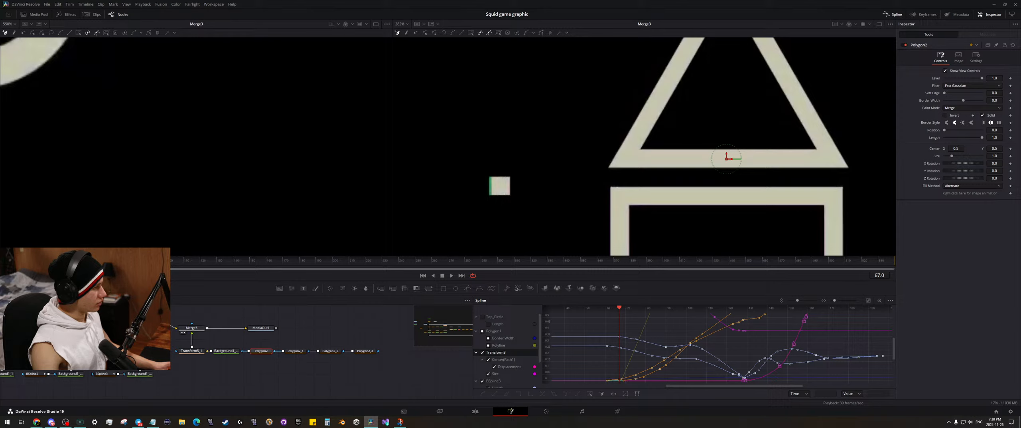
# - Keyframe the Position and Length of the first Polygon mask, Polygon2, at frame 67
pyautogui.hotkey('ctrl', '1')
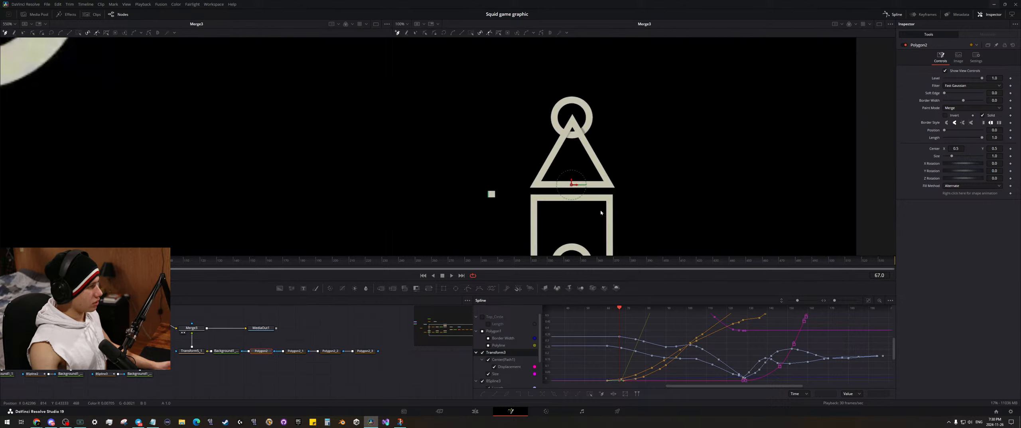
pyautogui.scroll(3, 538, 178)
pyautogui.moveTo(492, 160); pyautogui.dragTo(645, 156)
pyautogui.scroll(-1, 572, 156)
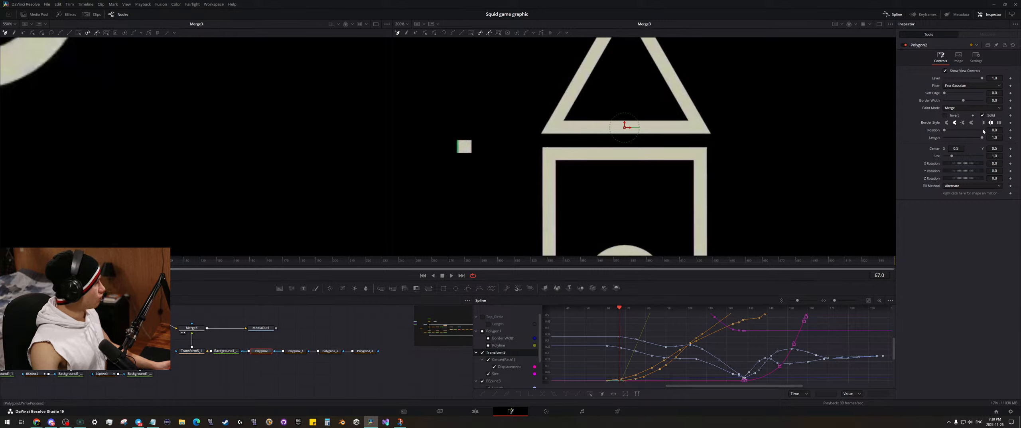
pyautogui.click(1010, 130)
pyautogui.click(1011, 137)
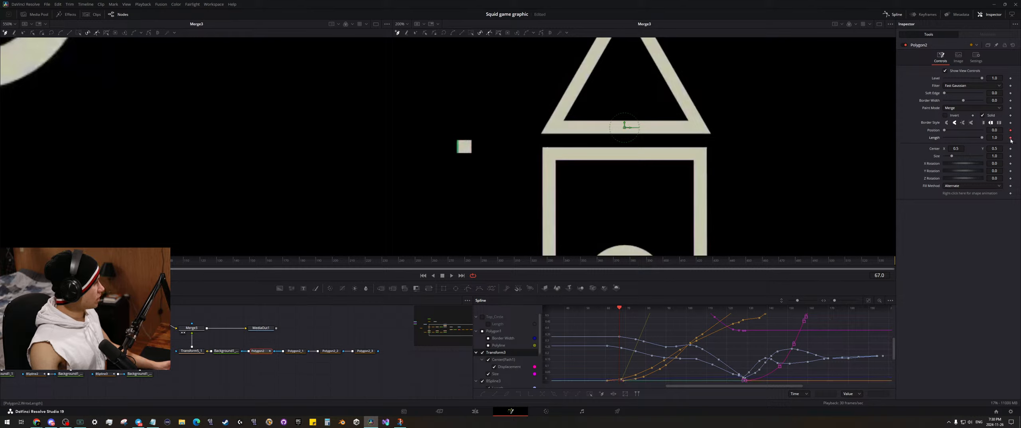
# - Begin drawing Polygon2's path at frame 67 as a horizontal line starting at the small square beside the larger shapes
pyautogui.moveTo(112, 260)
pyautogui.mouseDown()
pyautogui.moveTo(207, 260)
pyautogui.moveTo(130, 260)
pyautogui.mouseUp()
pyautogui.moveTo(596, 174); pyautogui.dragTo(644, 175)
pyautogui.scroll(-2, 389, 176)
pyautogui.moveTo(130, 260); pyautogui.dragTo(112, 260)
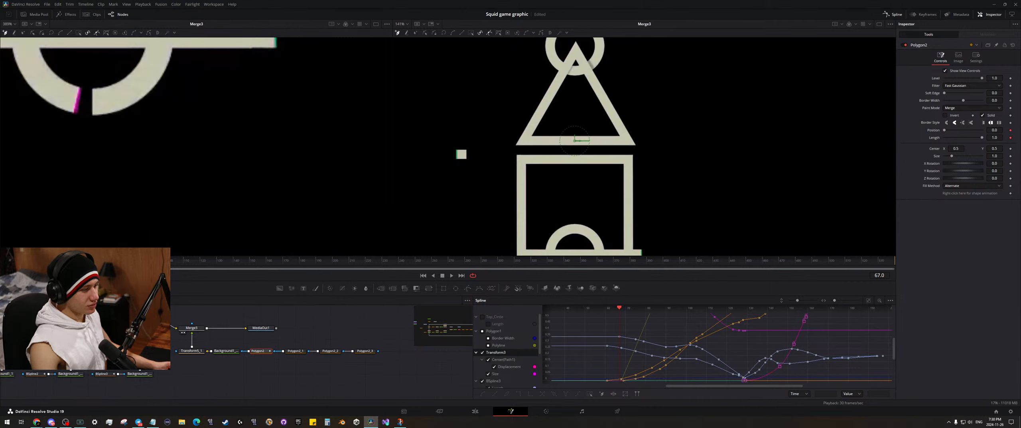
pyautogui.scroll(3, 600, 148)
pyautogui.moveTo(404, 174); pyautogui.dragTo(626, 171)
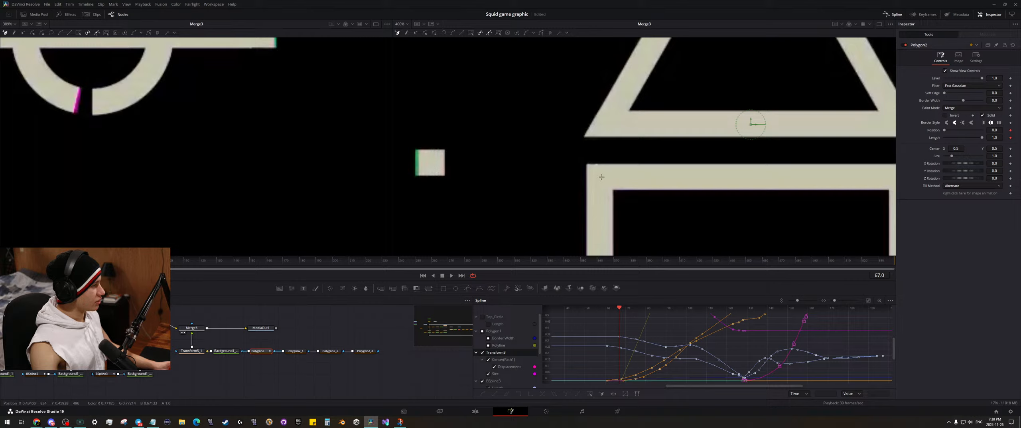
pyautogui.scroll(-3, 683, 156)
pyautogui.moveTo(683, 155); pyautogui.dragTo(480, 165)
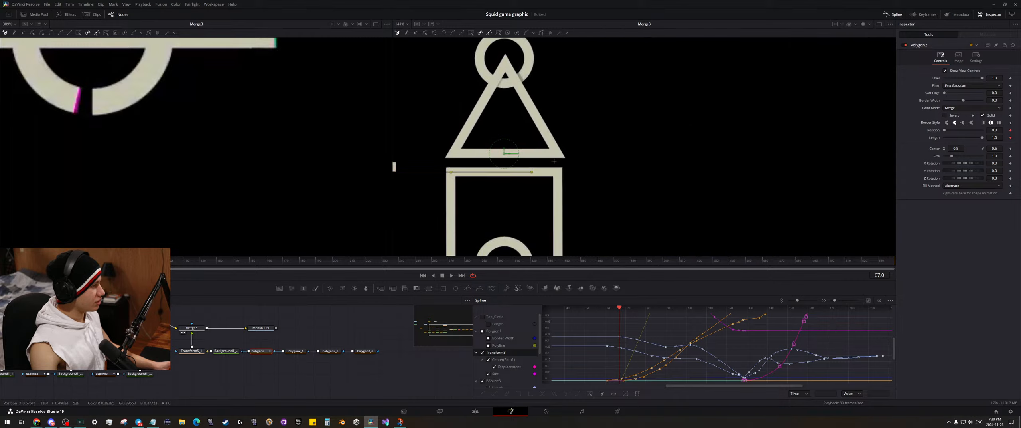
# - Go to frame 145 and extend Polygon2's horizontal path to the small square on the far side of the shapes
pyautogui.moveTo(115, 260); pyautogui.dragTo(243, 251)
pyautogui.scroll(4, 689, 190)
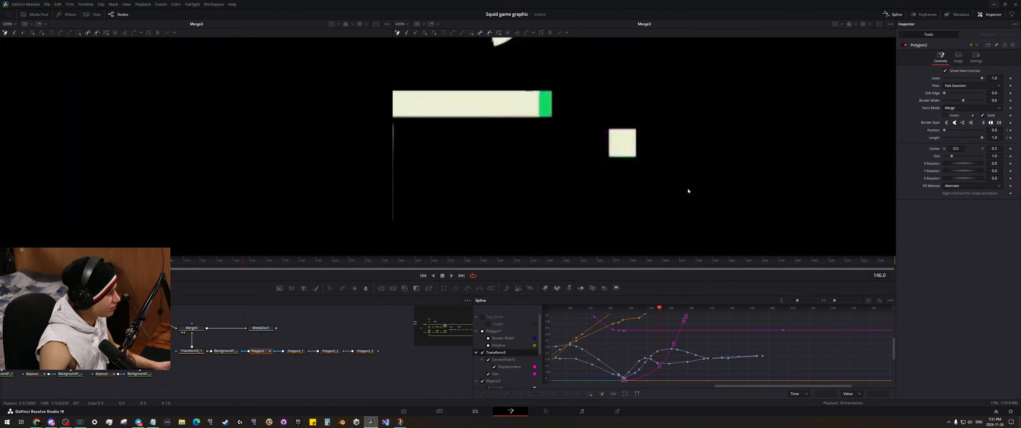
pyautogui.moveTo(626, 155); pyautogui.dragTo(615, 189)
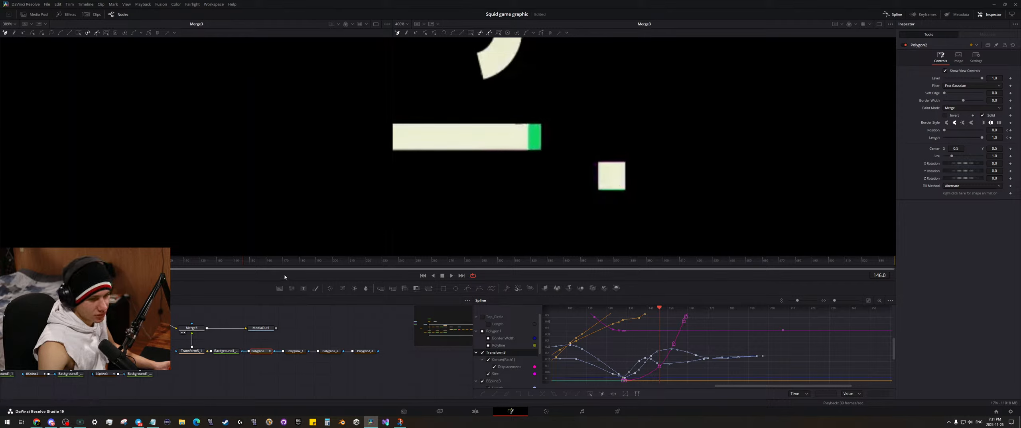
pyautogui.moveTo(243, 262)
pyautogui.mouseDown()
pyautogui.moveTo(223, 263)
pyautogui.moveTo(242, 266)
pyautogui.mouseUp()
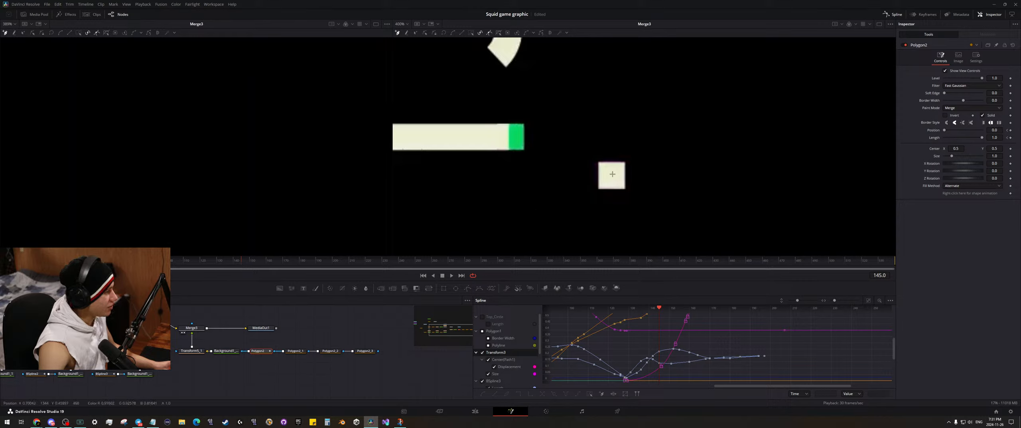
pyautogui.scroll(-8, 614, 170)
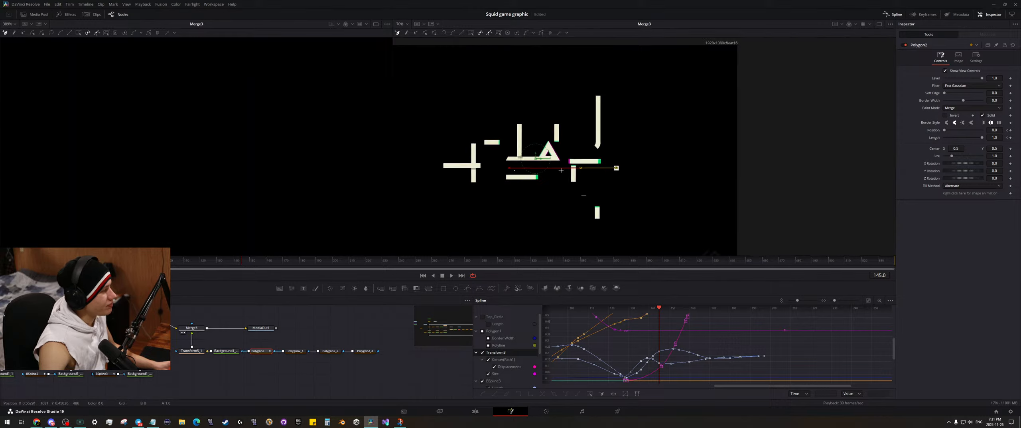
pyautogui.scroll(4, 561, 170)
pyautogui.click(354, 324)
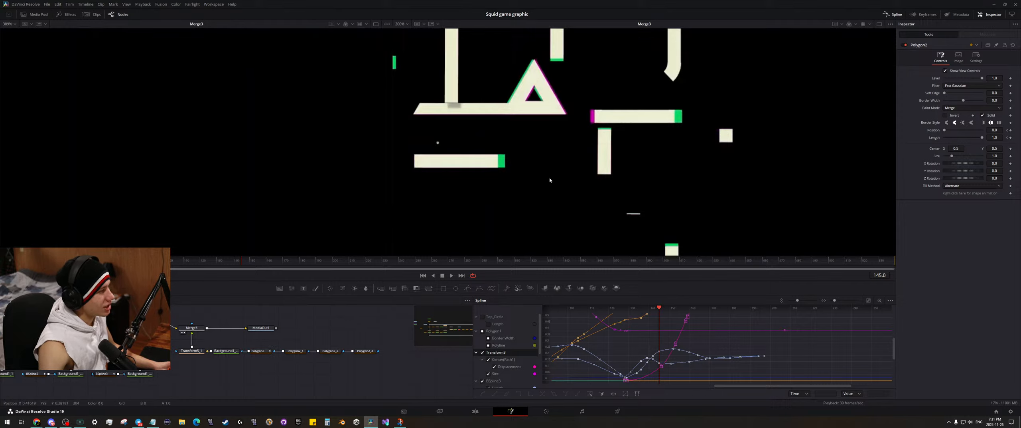
pyautogui.scroll(-2, 550, 183)
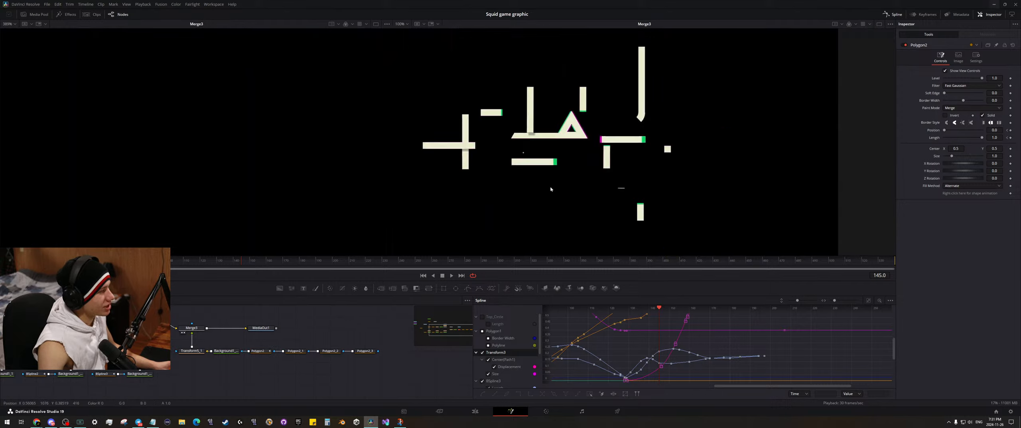
# - Return Polygon2 to frame 67, try a higher Position value, and undo that change
pyautogui.click(258, 350)
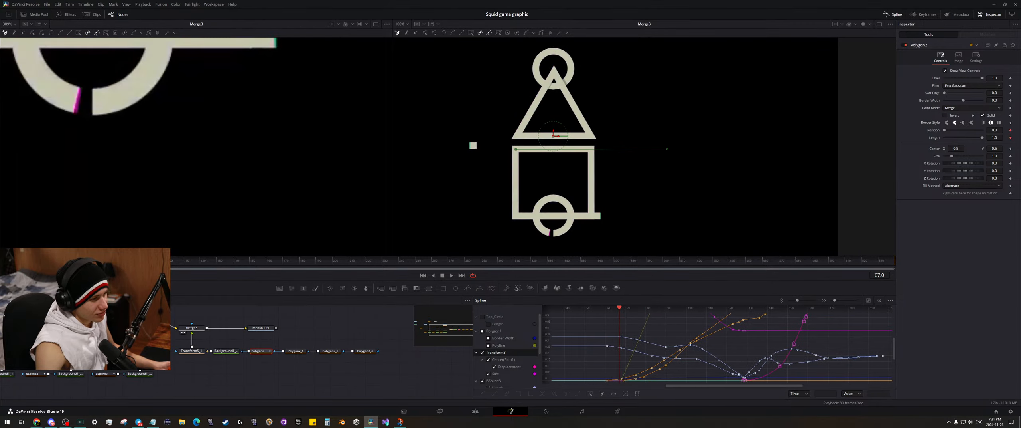
pyautogui.scroll(-2, 583, 144)
pyautogui.scroll(2, 600, 154)
pyautogui.moveTo(634, 132); pyautogui.dragTo(683, 155)
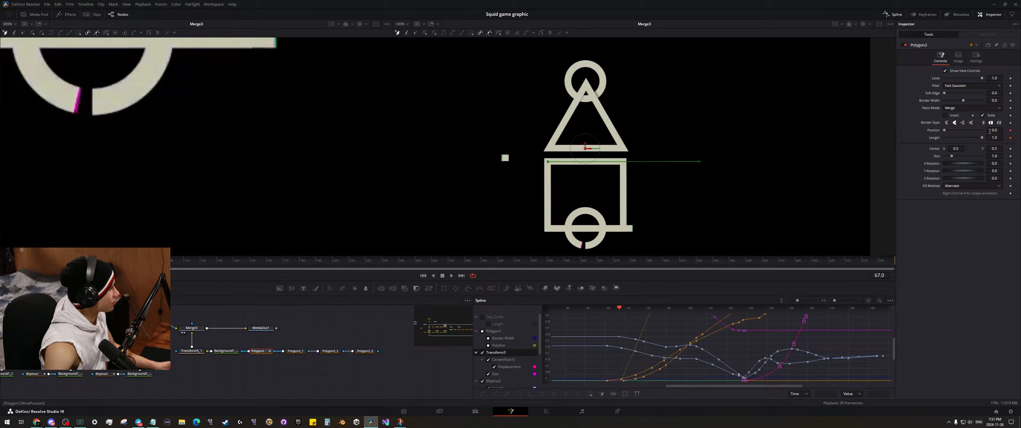
pyautogui.moveTo(989, 131); pyautogui.dragTo(1012, 131)
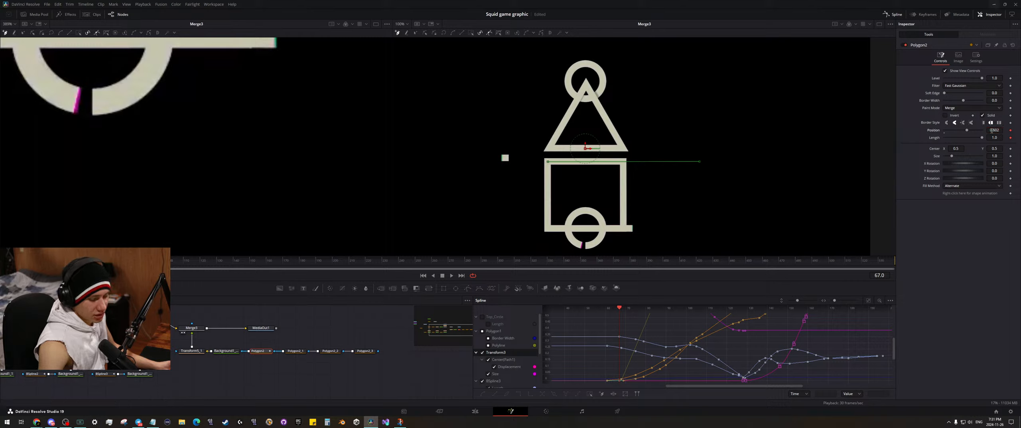
pyautogui.hotkey('ctrl', 'z')
pyautogui.click(220, 372)
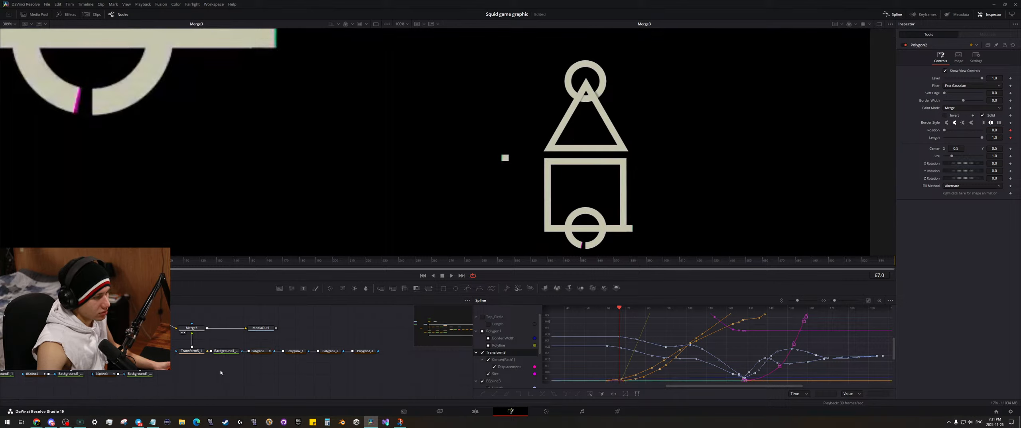
# - Set Polygon2's Border Width to 0.0103 so its horizontal path becomes a bar as thick as the reference square's edge
pyautogui.click(230, 351)
pyautogui.click(257, 351)
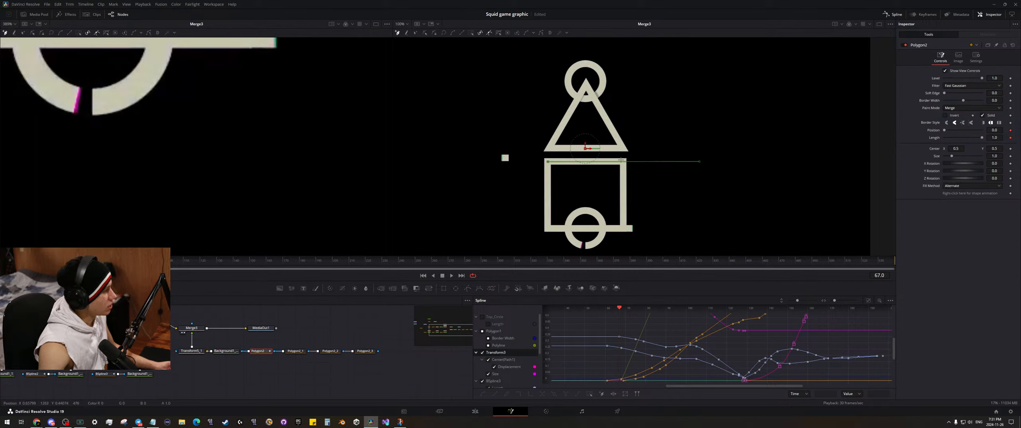
pyautogui.scroll(2, 423, 187)
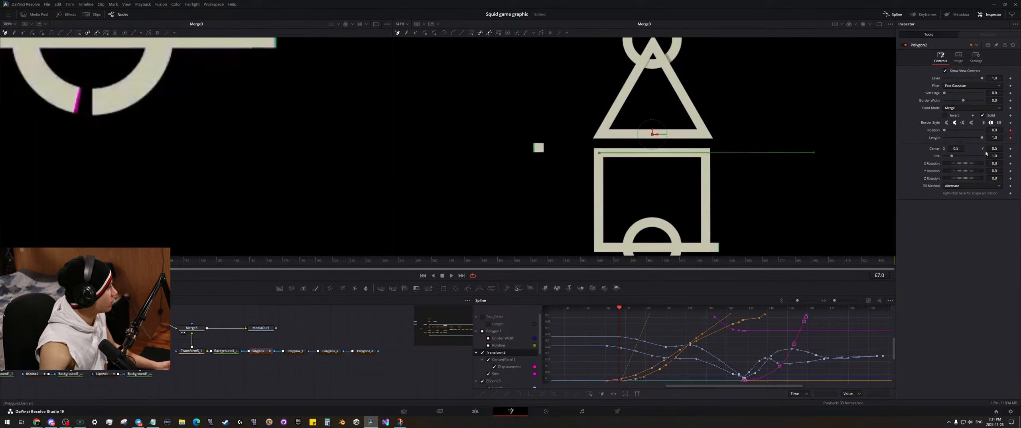
pyautogui.moveTo(994, 99); pyautogui.dragTo(998, 99)
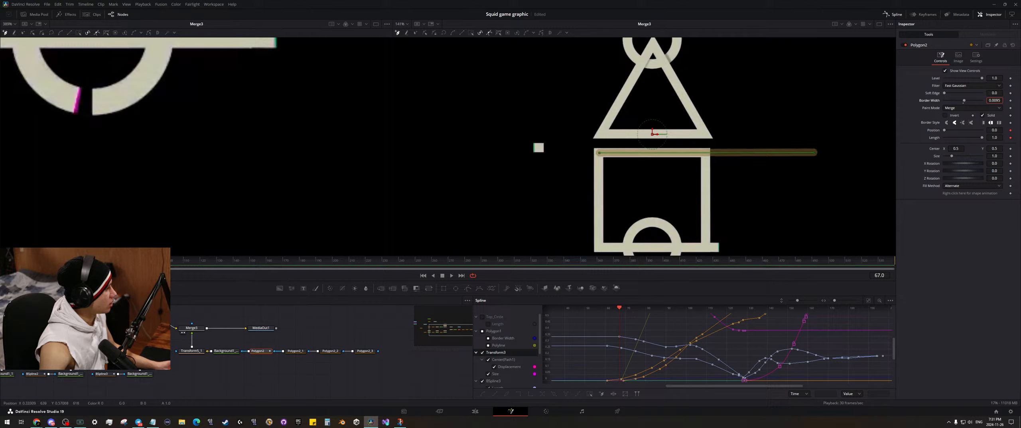
pyautogui.scroll(2, 797, 116)
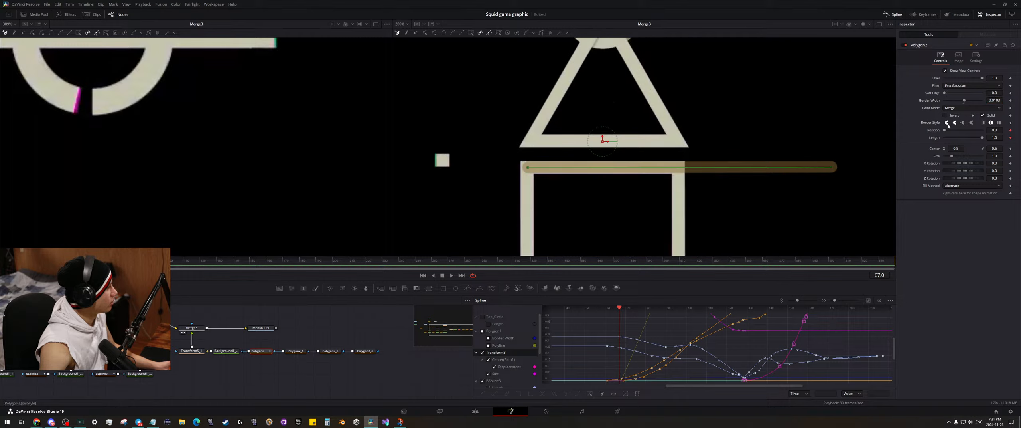
pyautogui.scroll(2, 749, 140)
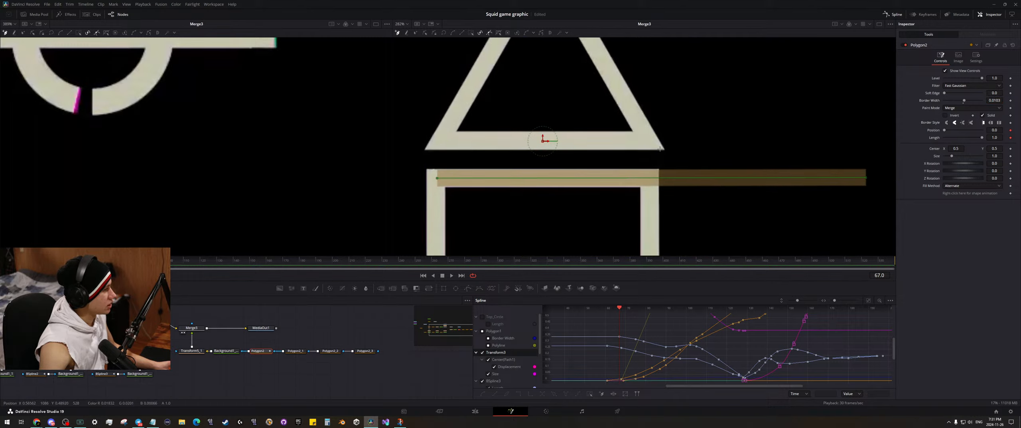
# - Give Polygon2's border flat ends flush with its points, and move its start point to the outer edge of the large square
pyautogui.click(1000, 122)
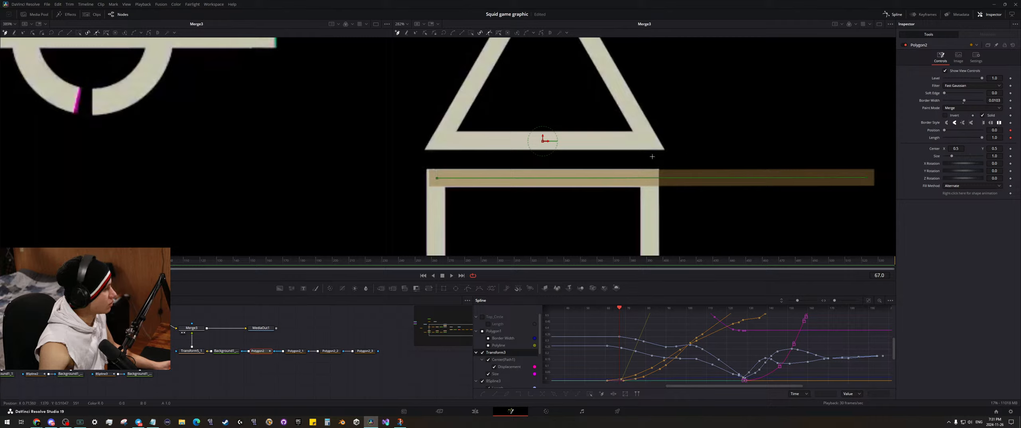
pyautogui.click(983, 122)
pyautogui.scroll(2, 410, 169)
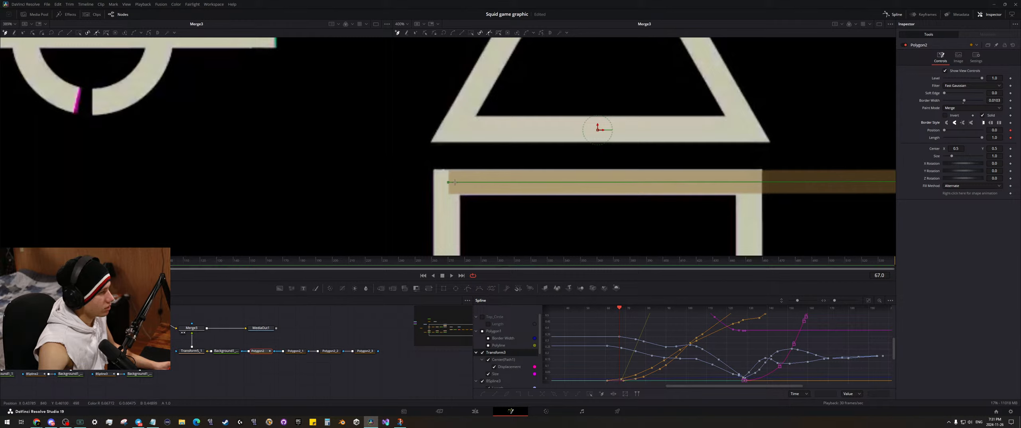
pyautogui.moveTo(448, 182); pyautogui.dragTo(434, 182)
# - At frame 145, align the far end point of Polygon2's bar with the outer edge of the small square
pyautogui.moveTo(878, 130); pyautogui.dragTo(388, 163)
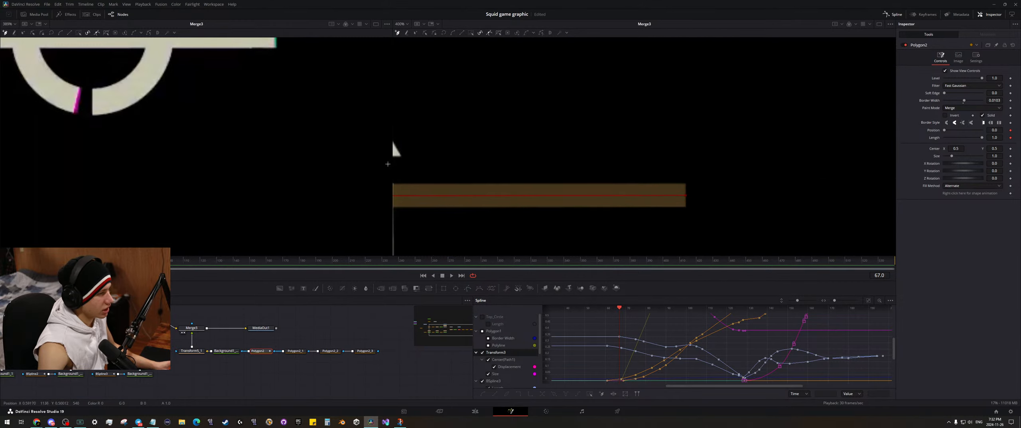
pyautogui.moveTo(112, 260); pyautogui.dragTo(242, 257)
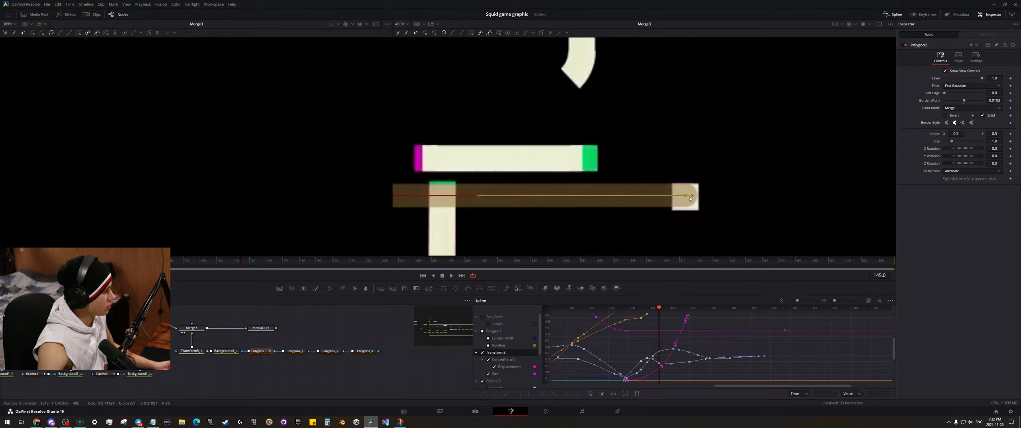
pyautogui.click(684, 196)
pyautogui.moveTo(684, 196); pyautogui.dragTo(694, 196)
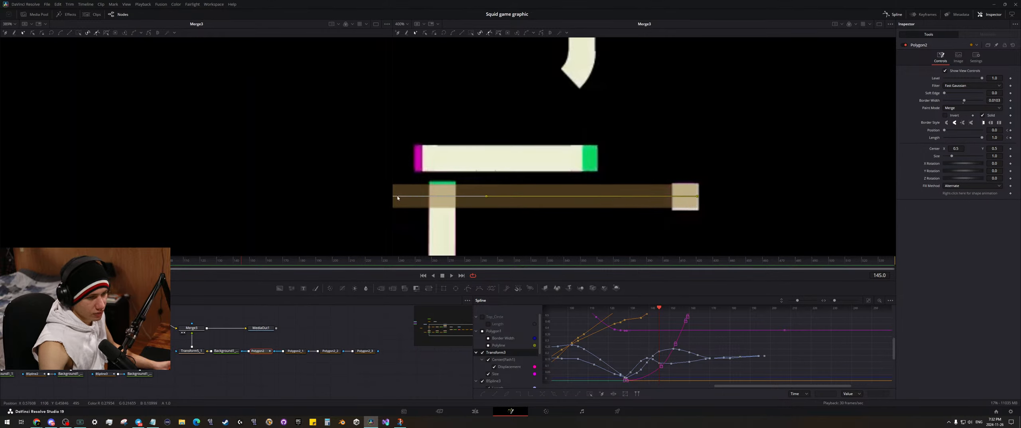
pyautogui.scroll(-6, 397, 197)
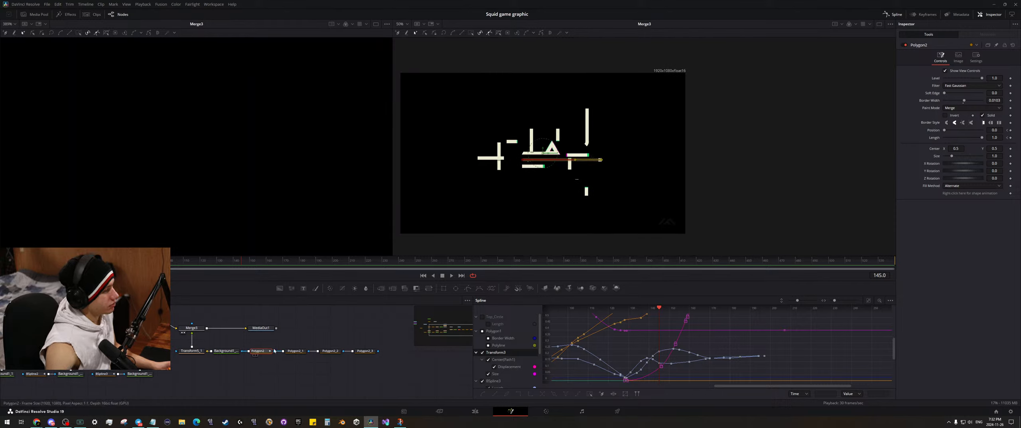
pyautogui.click(343, 328)
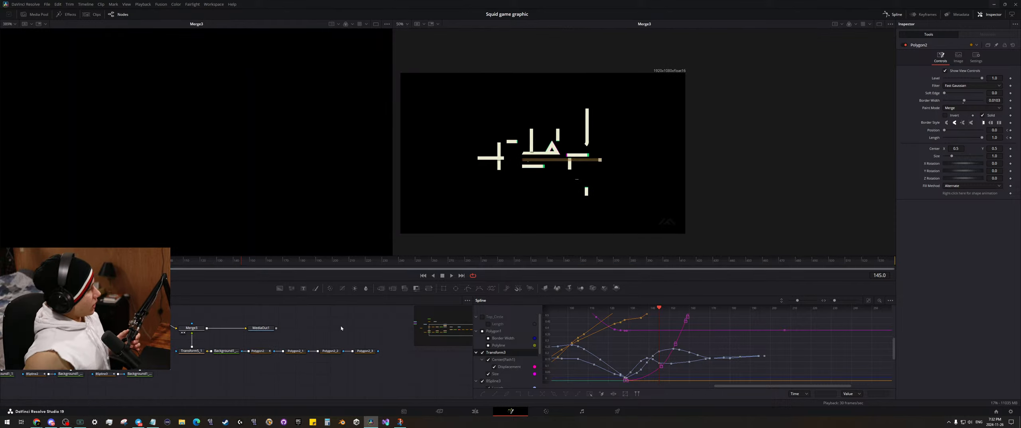
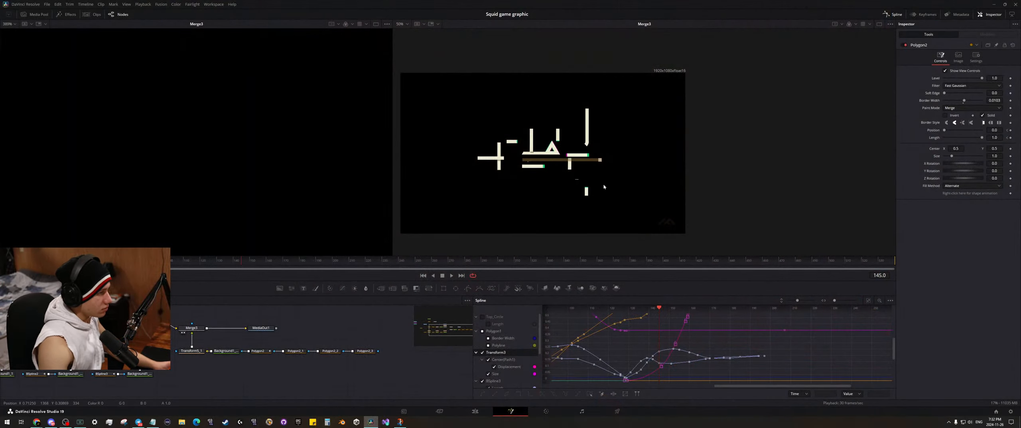
# - Compare the small square's shape up to frame 149 and keyframe Polygon2's shape at frame 145
pyautogui.hotkey('ctrl', 'f')
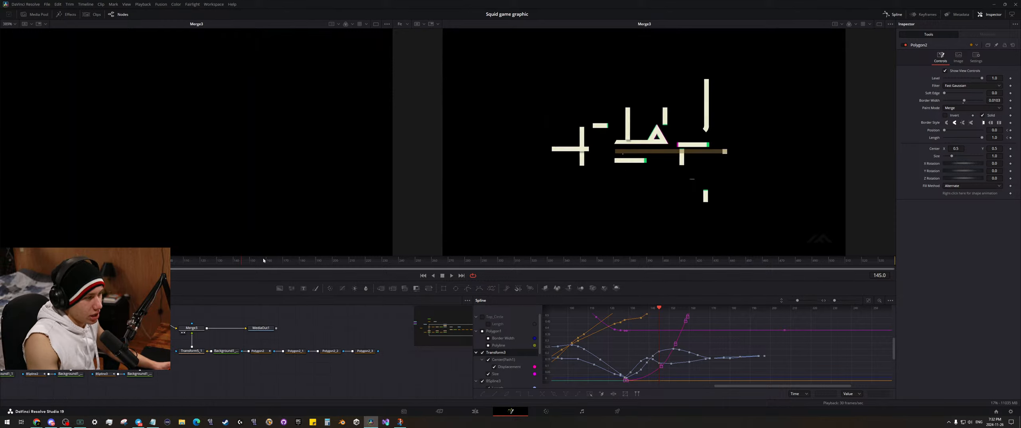
pyautogui.moveTo(241, 260)
pyautogui.mouseDown()
pyautogui.moveTo(132, 260)
pyautogui.moveTo(291, 260)
pyautogui.moveTo(248, 257)
pyautogui.mouseUp()
pyautogui.scroll(4, 740, 175)
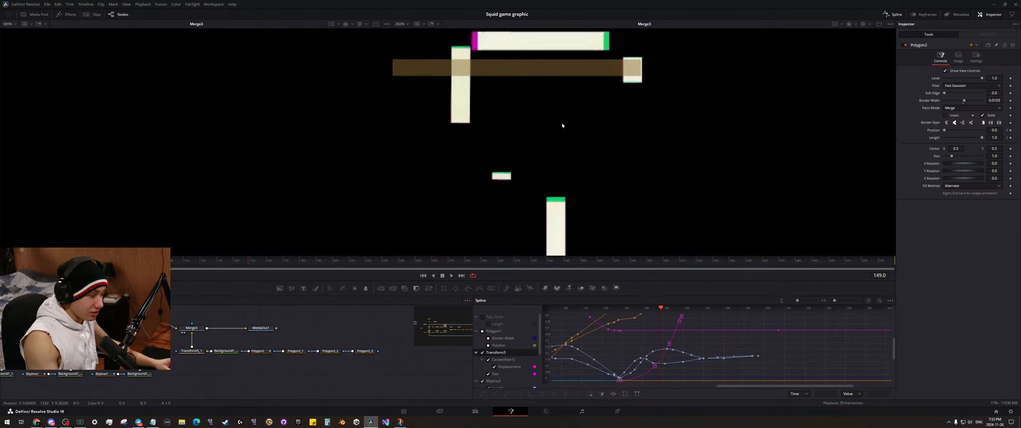
pyautogui.scroll(4, 614, 122)
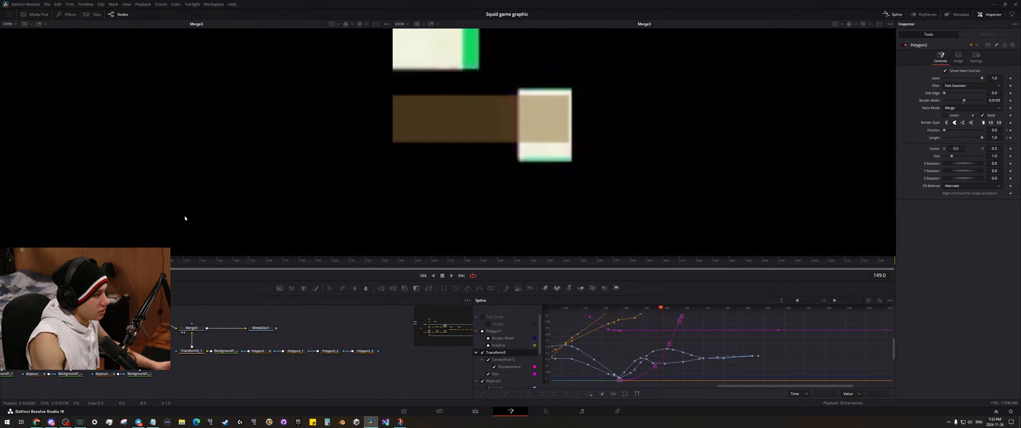
pyautogui.moveTo(250, 262); pyautogui.dragTo(241, 261)
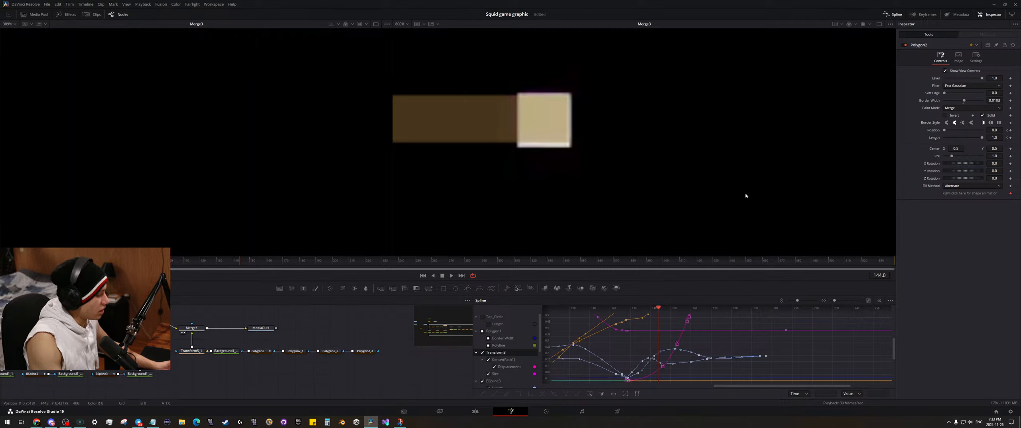
pyautogui.press('Right')
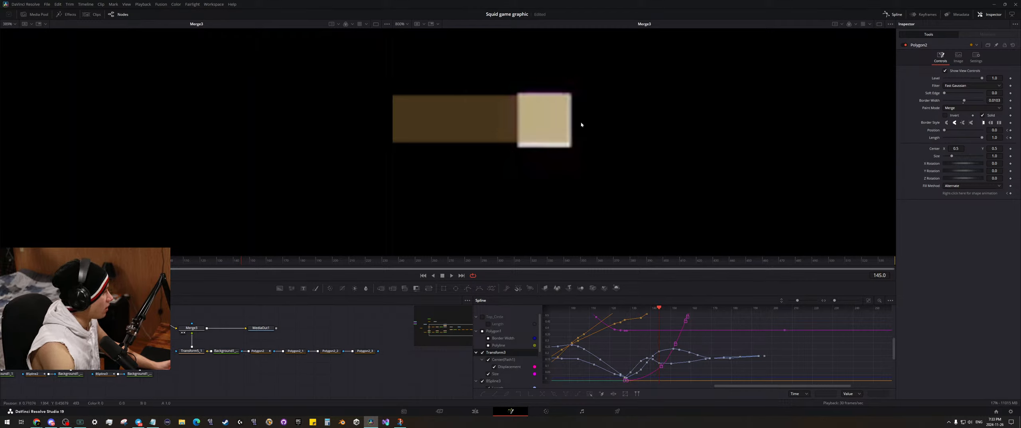
pyautogui.scroll(-5, 510, 124)
pyautogui.scroll(3, 582, 142)
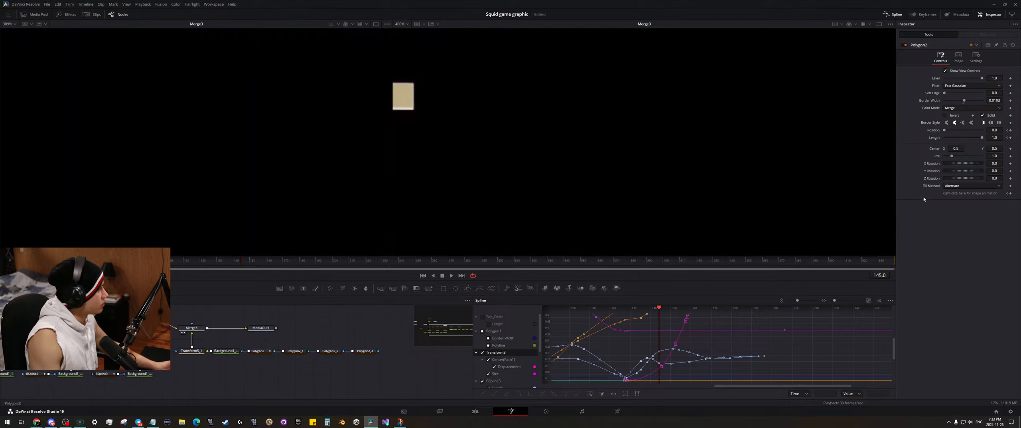
pyautogui.click(1010, 193)
pyautogui.scroll(-2, 422, 102)
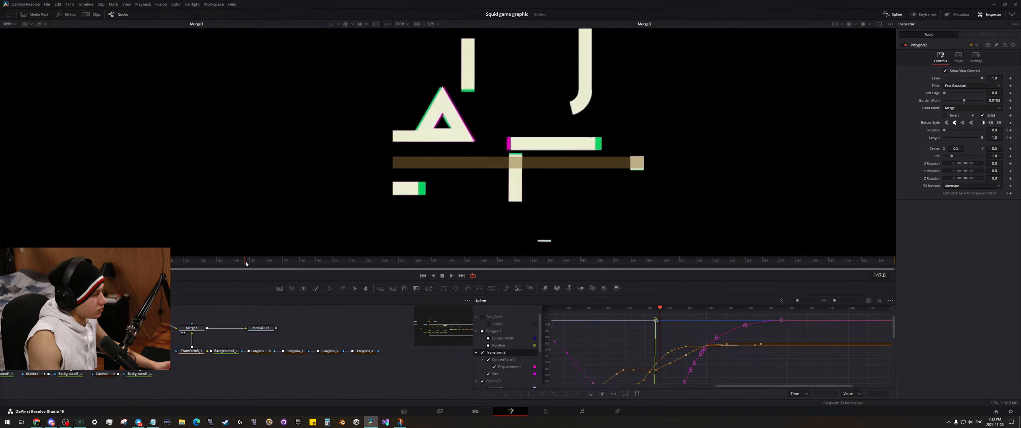
# - At frame 169, move Polygon2's start point above its end point near the upper outer corner of the L-shaped bar
pyautogui.moveTo(241, 261); pyautogui.dragTo(282, 251)
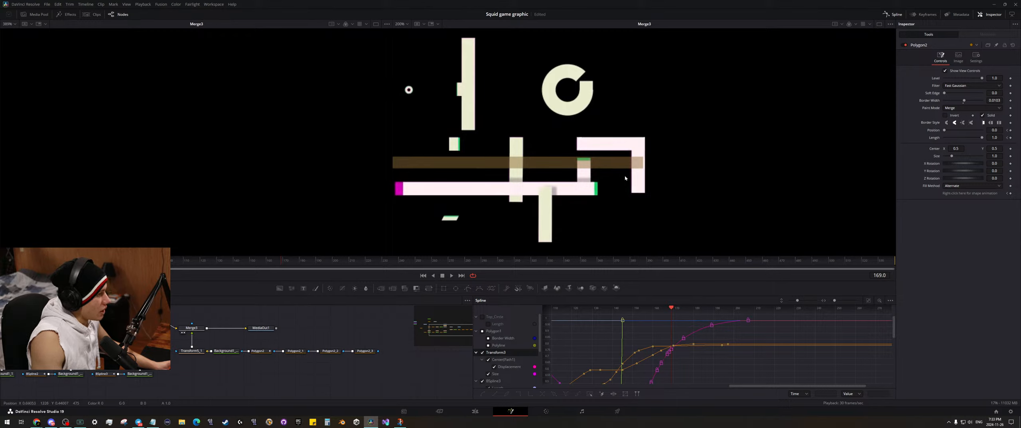
pyautogui.click(257, 351)
pyautogui.scroll(3, 652, 189)
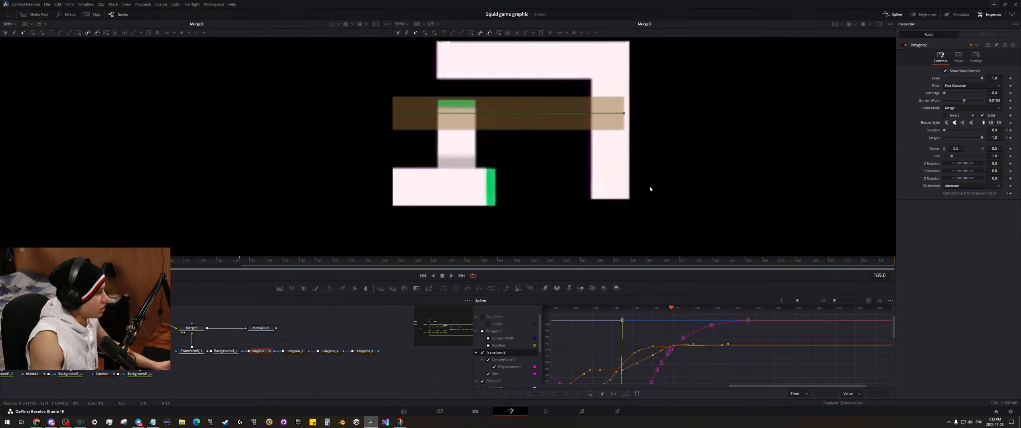
pyautogui.scroll(-4, 595, 159)
pyautogui.moveTo(403, 152); pyautogui.dragTo(519, 184)
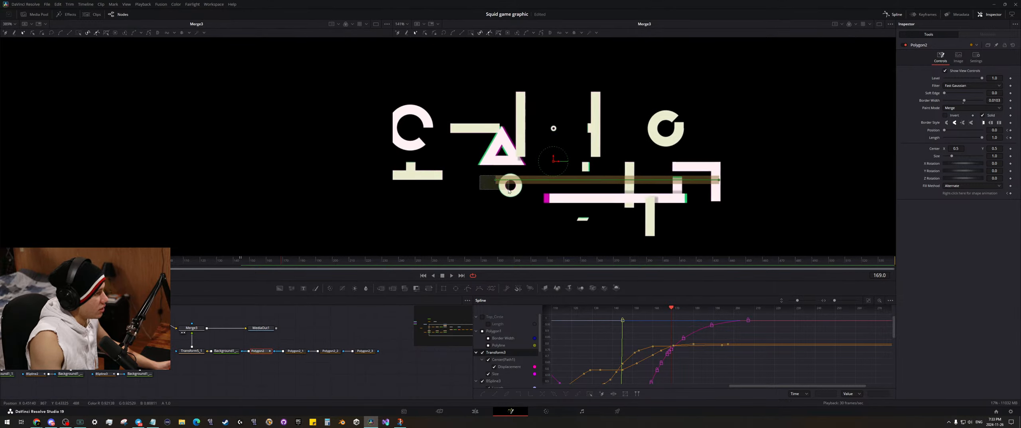
pyautogui.click(495, 180)
pyautogui.moveTo(495, 180); pyautogui.dragTo(713, 115)
# - Shift both of Polygon2's points sideways so its vertical bar is centred within the L shape's vertical leg
pyautogui.scroll(6, 734, 172)
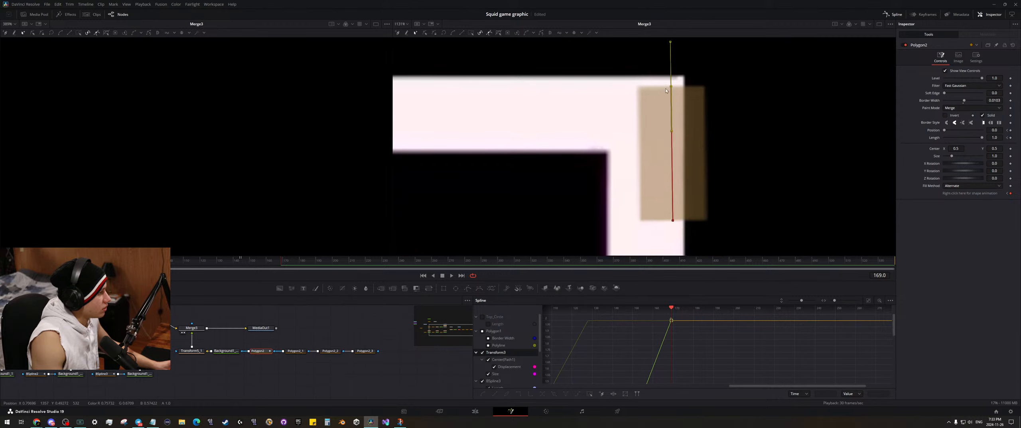
pyautogui.moveTo(671, 86); pyautogui.dragTo(732, 239)
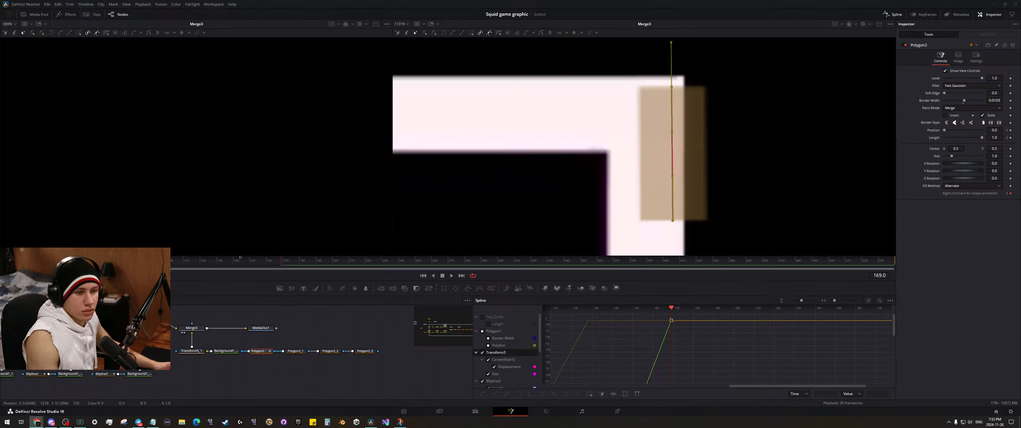
pyautogui.scroll(-3, 730, 159)
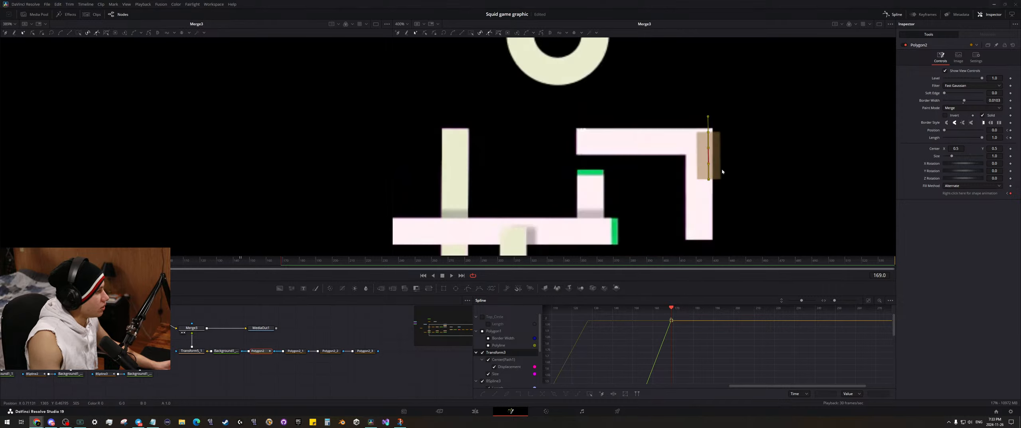
pyautogui.scroll(2, 714, 169)
pyautogui.moveTo(715, 170); pyautogui.dragTo(637, 142)
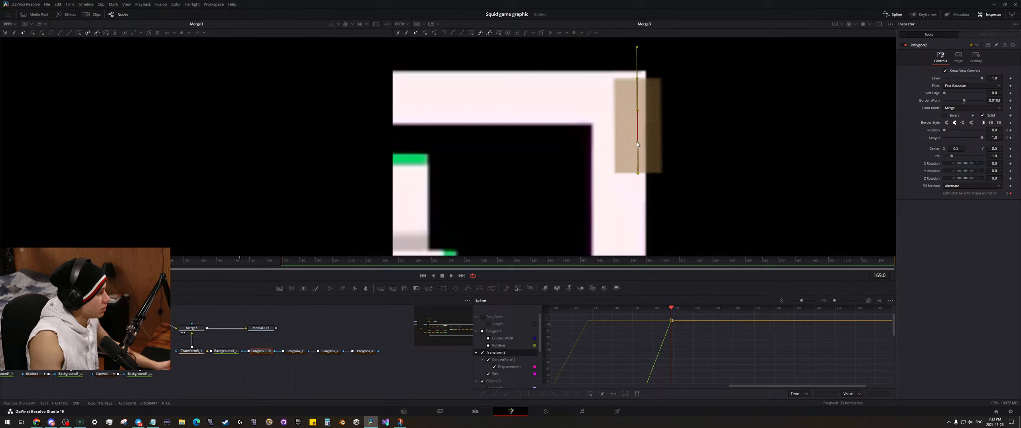
pyautogui.click(638, 142)
pyautogui.moveTo(637, 78); pyautogui.dragTo(619, 81)
pyautogui.click(657, 148)
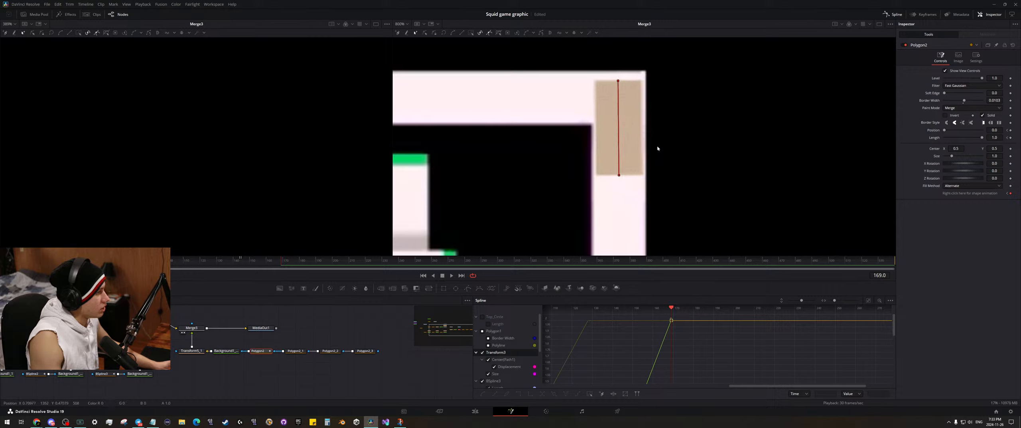
# - Extend Polygon2's lower point down to the bottom end of the L shape's vertical leg at frame 169
pyautogui.scroll(-2, 624, 180)
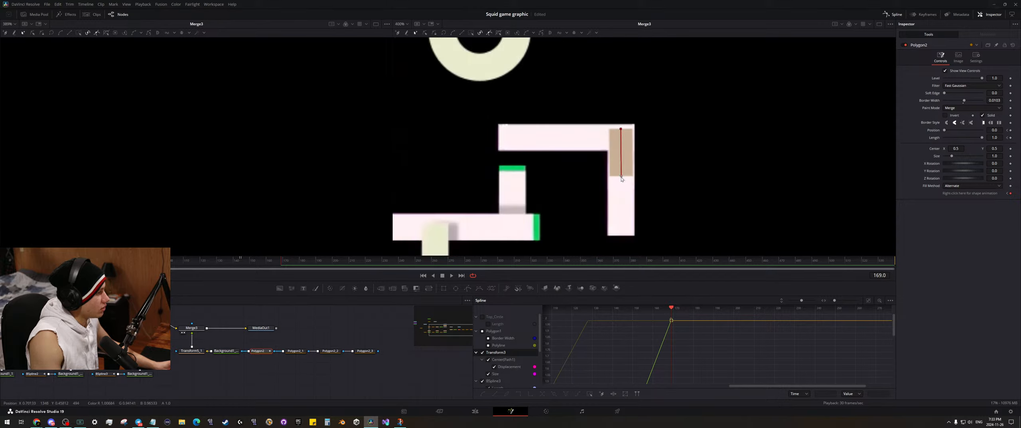
pyautogui.moveTo(622, 177); pyautogui.dragTo(622, 238)
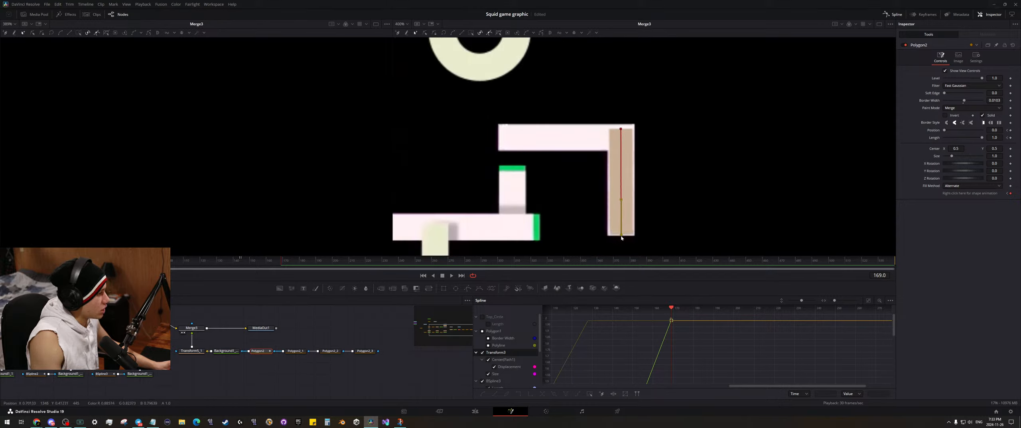
pyautogui.click(621, 126)
pyautogui.scroll(-3, 622, 124)
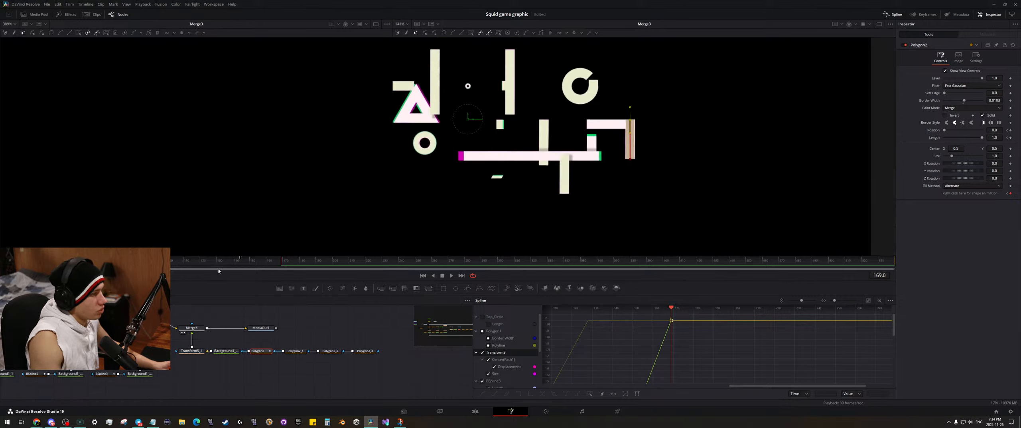
# - Open the Keyframes editor with more room for the timelines and expand Polygon2's animation tracks
pyautogui.moveTo(285, 262)
pyautogui.mouseDown()
pyautogui.moveTo(242, 263)
pyautogui.moveTo(282, 265)
pyautogui.mouseUp()
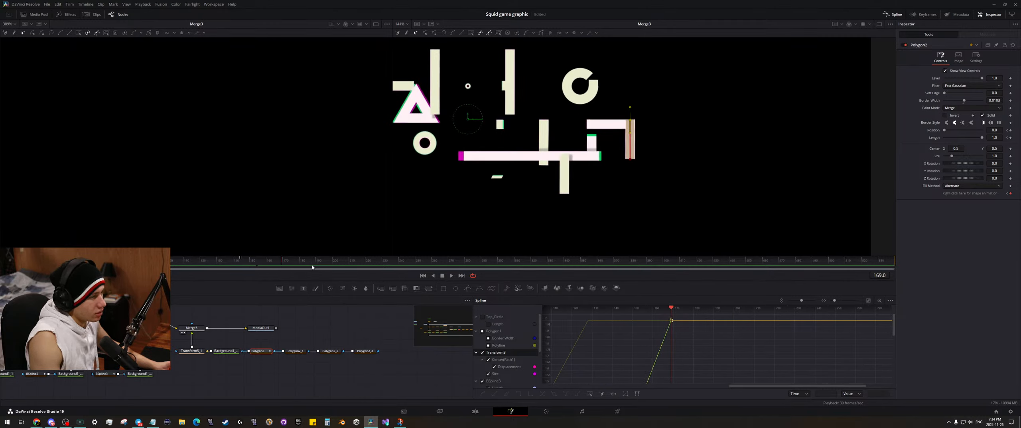
pyautogui.scroll(5, 698, 163)
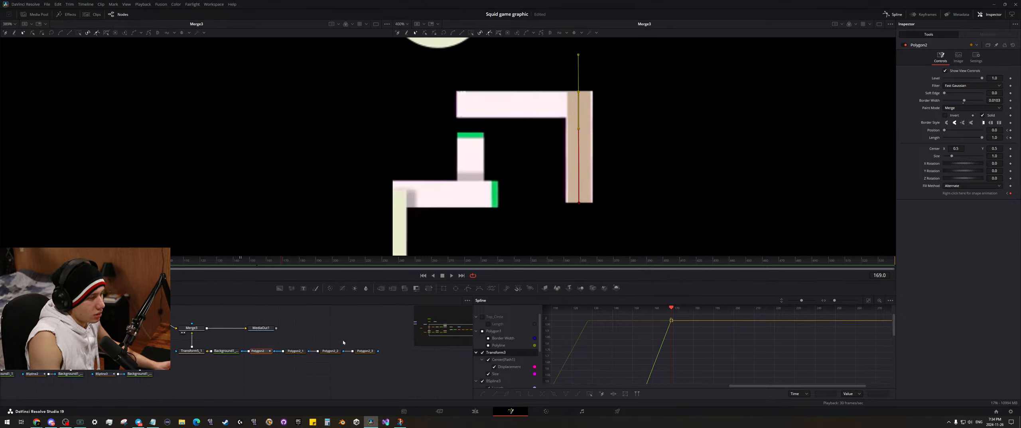
pyautogui.moveTo(343, 342); pyautogui.dragTo(315, 362)
pyautogui.moveTo(223, 336); pyautogui.dragTo(270, 355)
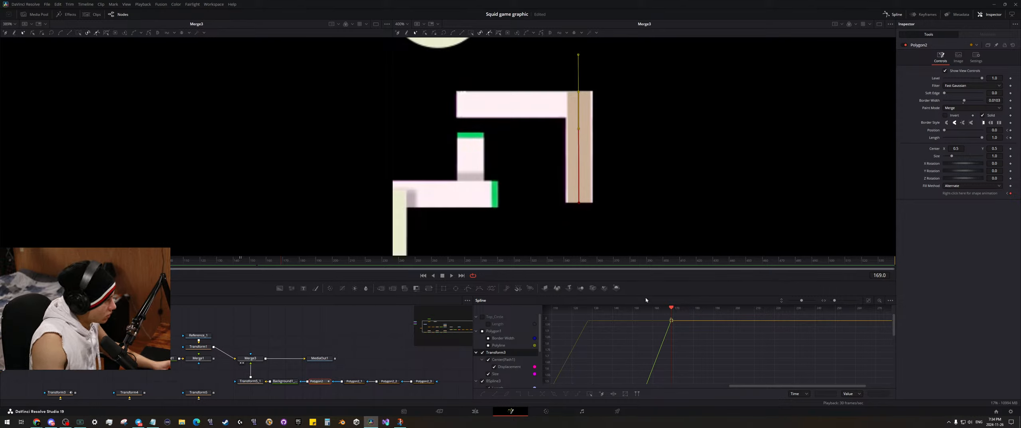
pyautogui.click(934, 16)
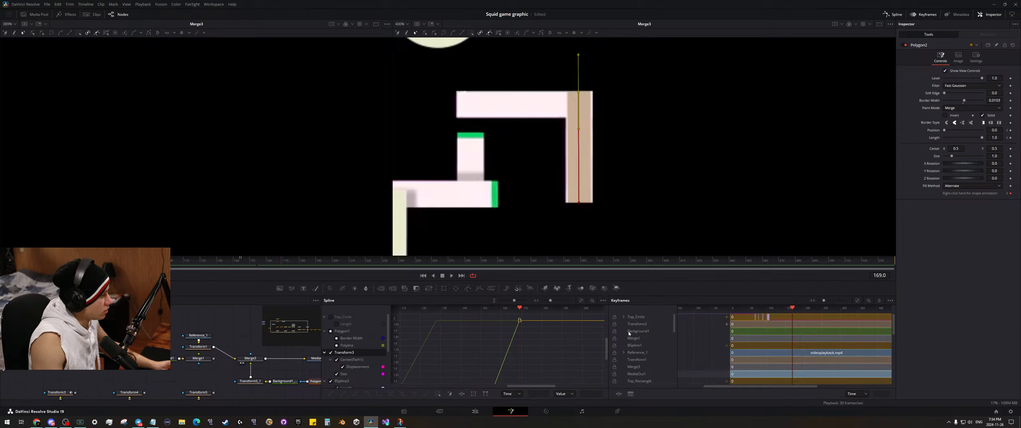
pyautogui.moveTo(631, 296); pyautogui.dragTo(671, 195)
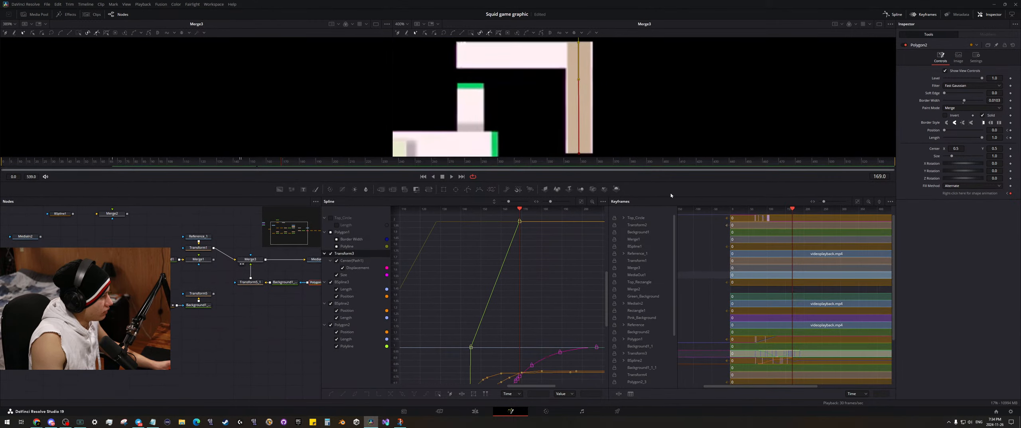
pyautogui.moveTo(313, 314); pyautogui.dragTo(230, 328)
pyautogui.scroll(3, 230, 328)
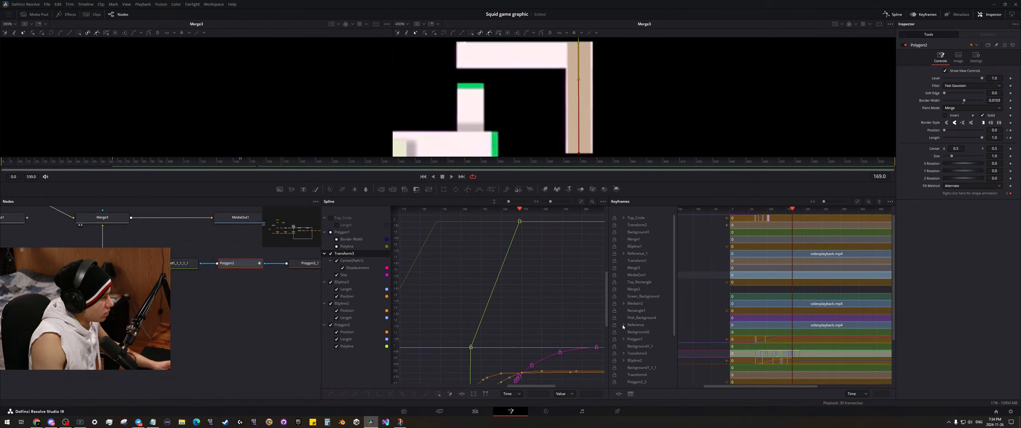
pyautogui.scroll(-3, 641, 322)
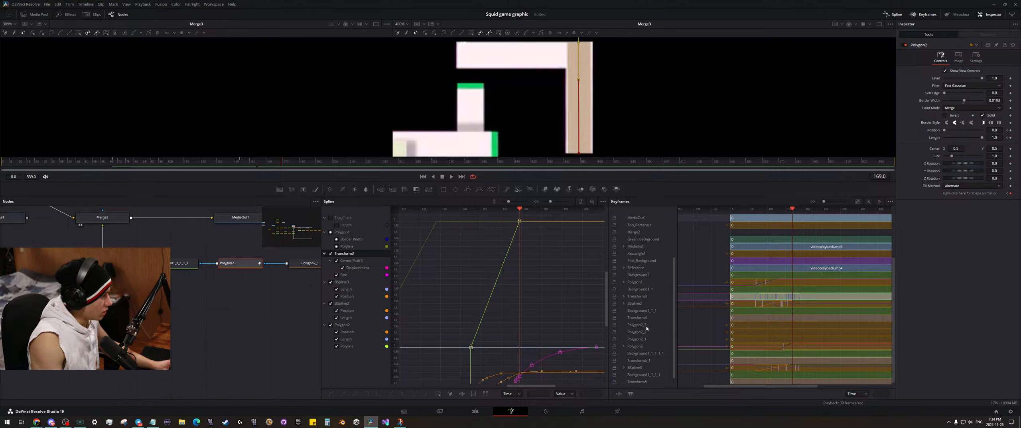
pyautogui.click(623, 345)
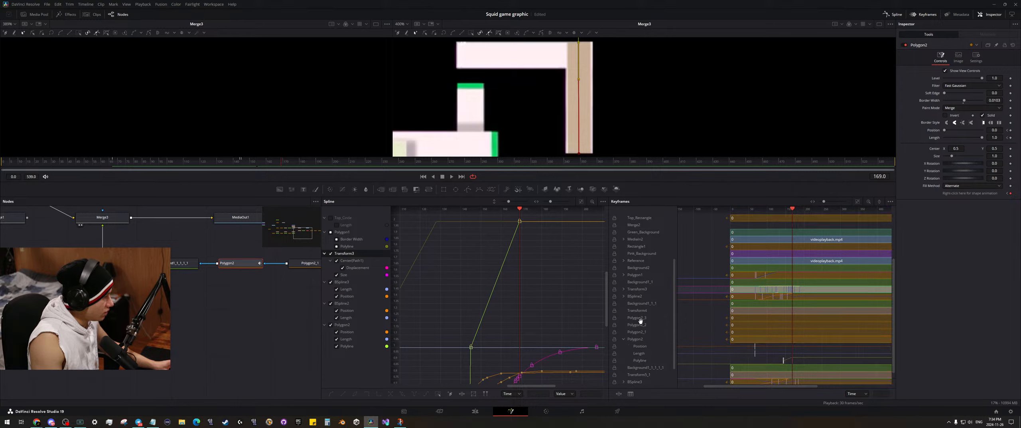
# - Examine the timing of Polygon2's Polyline keyframes between frames 144 and 169
pyautogui.scroll(-1, 640, 317)
pyautogui.scroll(3, 765, 331)
pyautogui.scroll(3, 822, 342)
pyautogui.moveTo(841, 337); pyautogui.dragTo(752, 339)
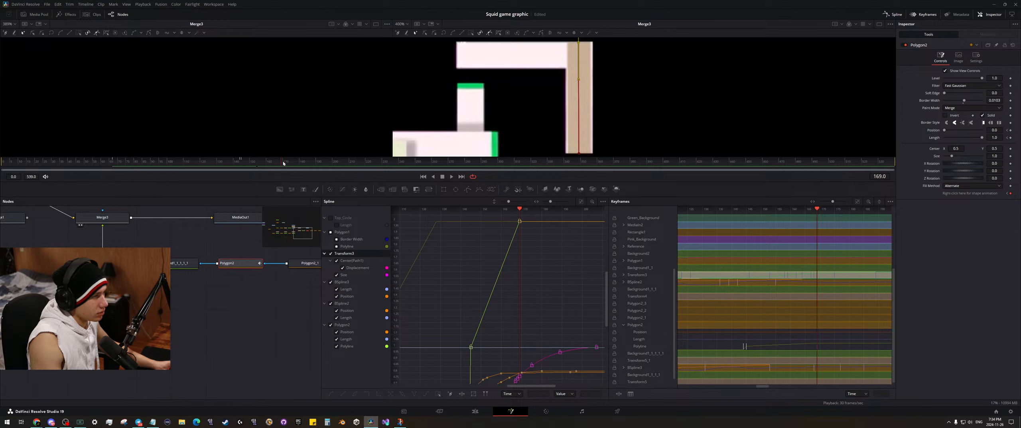
pyautogui.moveTo(283, 163); pyautogui.dragTo(282, 163)
pyautogui.moveTo(681, 338); pyautogui.dragTo(845, 325)
pyautogui.click(645, 348)
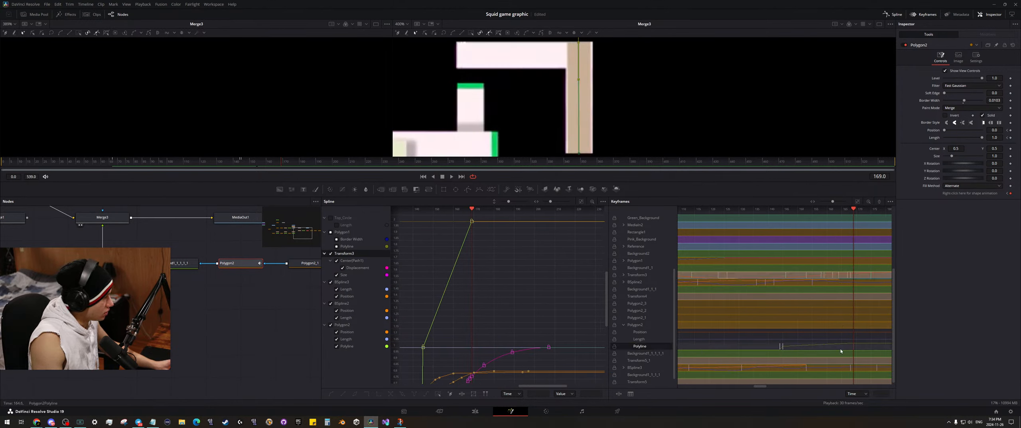
pyautogui.scroll(2, 862, 350)
pyautogui.moveTo(253, 300); pyautogui.dragTo(87, 323)
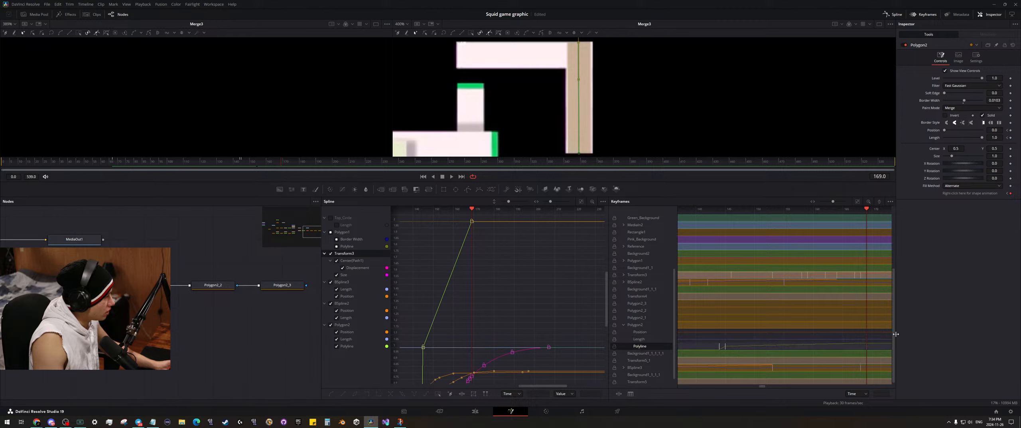
pyautogui.moveTo(886, 319); pyautogui.dragTo(750, 317)
pyautogui.moveTo(740, 364); pyautogui.dragTo(763, 355)
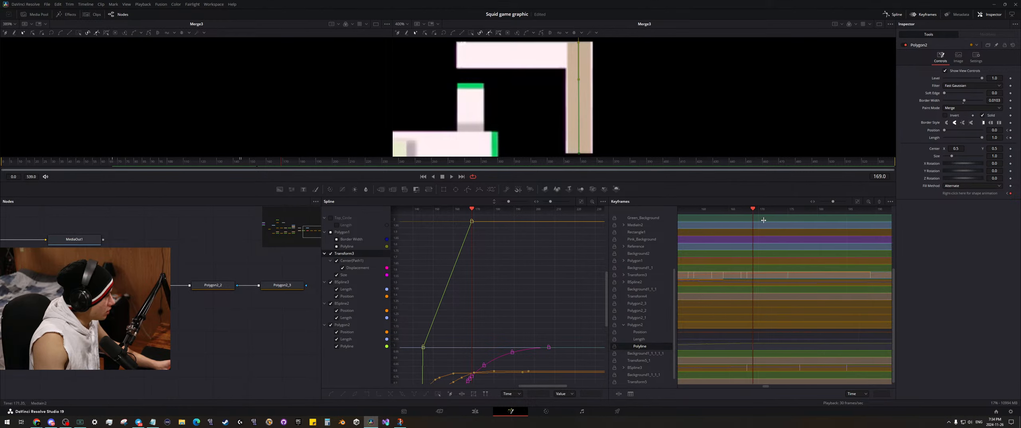
pyautogui.moveTo(753, 214); pyautogui.dragTo(753, 214)
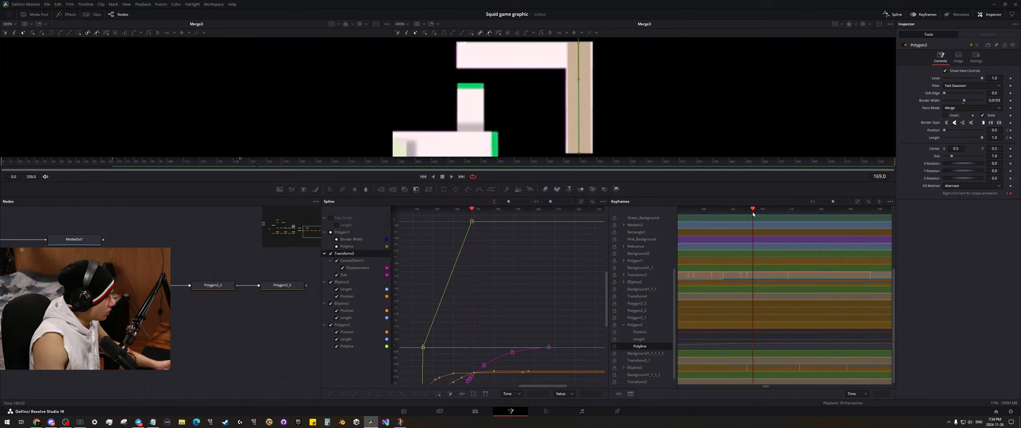
pyautogui.moveTo(774, 317); pyautogui.dragTo(873, 317)
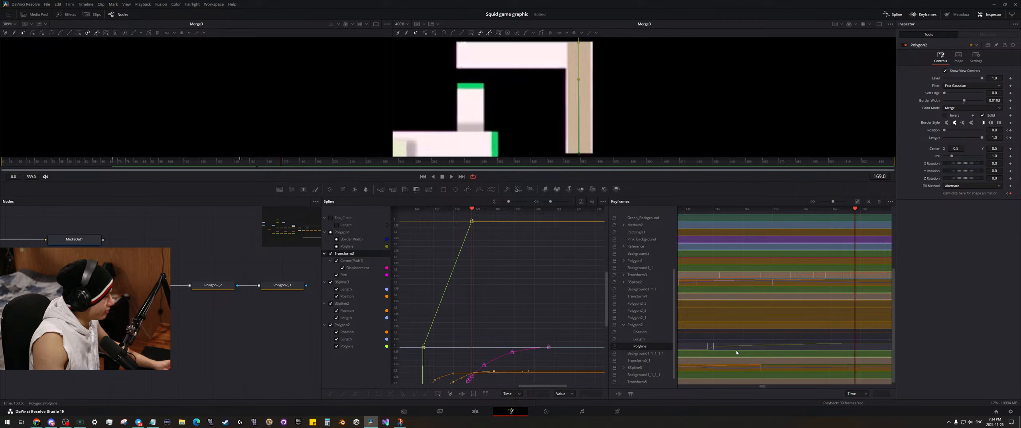
pyautogui.moveTo(856, 347)
pyautogui.mouseDown()
pyautogui.moveTo(746, 350)
pyautogui.moveTo(852, 349)
pyautogui.mouseUp()
pyautogui.scroll(-6, 804, 304)
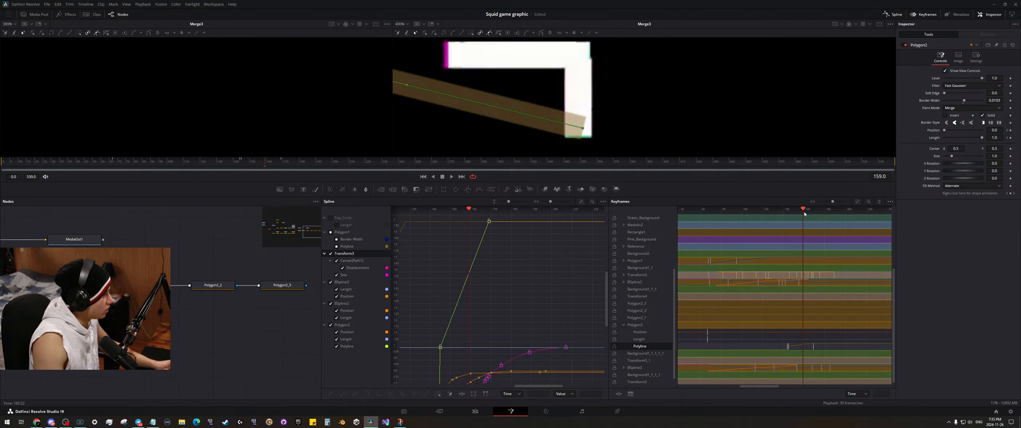
# - Delete Polygon2's Polyline keyframe at frame 145 and move its frame 169 keyframe to frame 145
pyautogui.moveTo(803, 210); pyautogui.dragTo(789, 213)
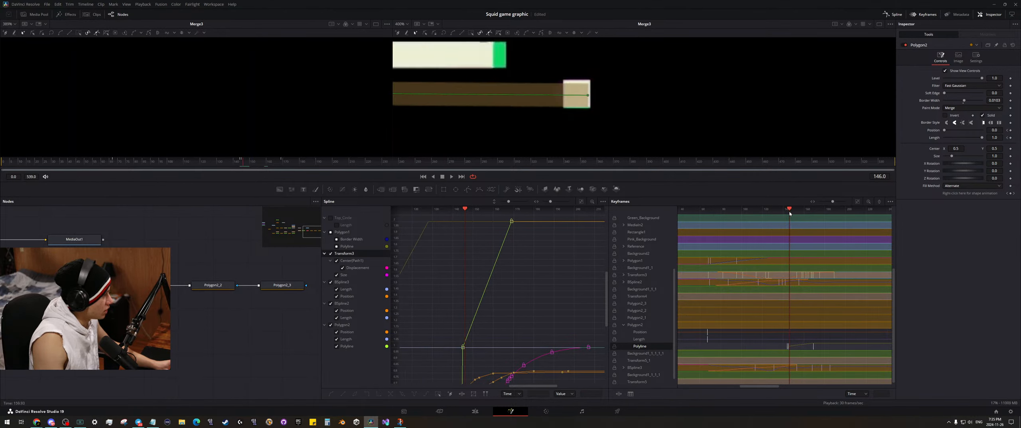
pyautogui.scroll(5, 794, 304)
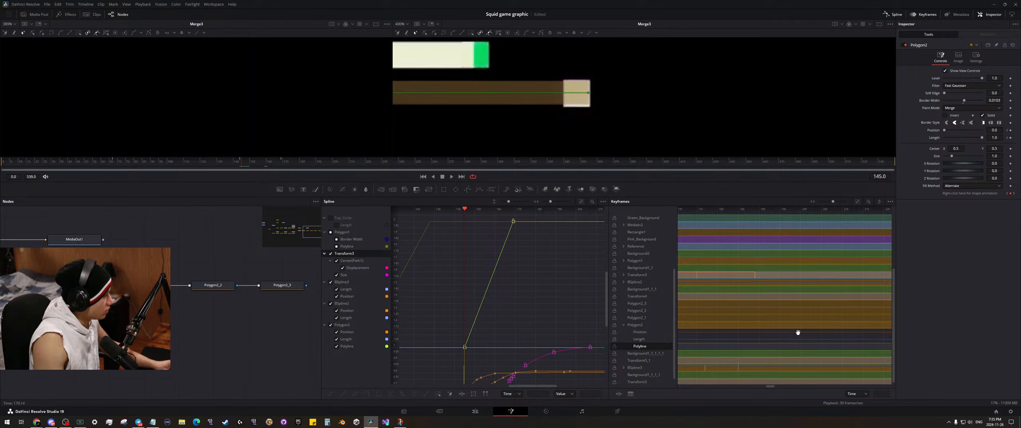
pyautogui.hscroll(-5, 795, 336)
pyautogui.hotkey('ctrl', 's')
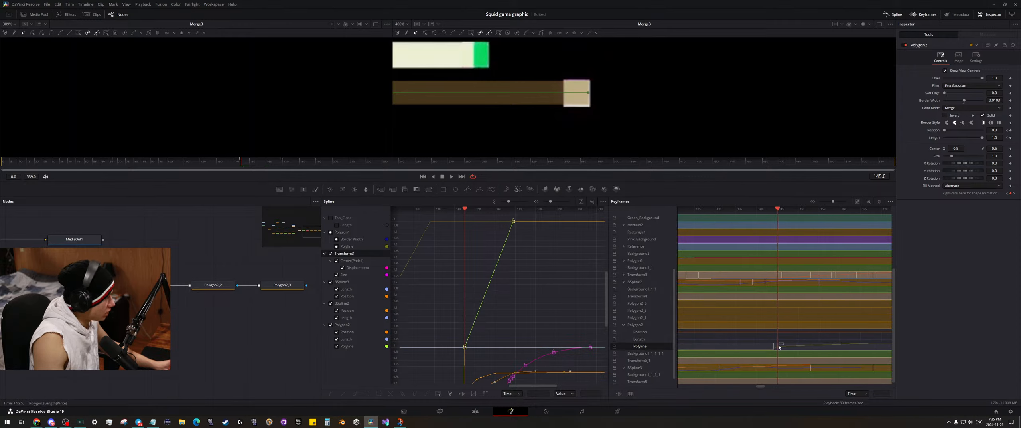
pyautogui.click(774, 346)
pyautogui.press('Delete')
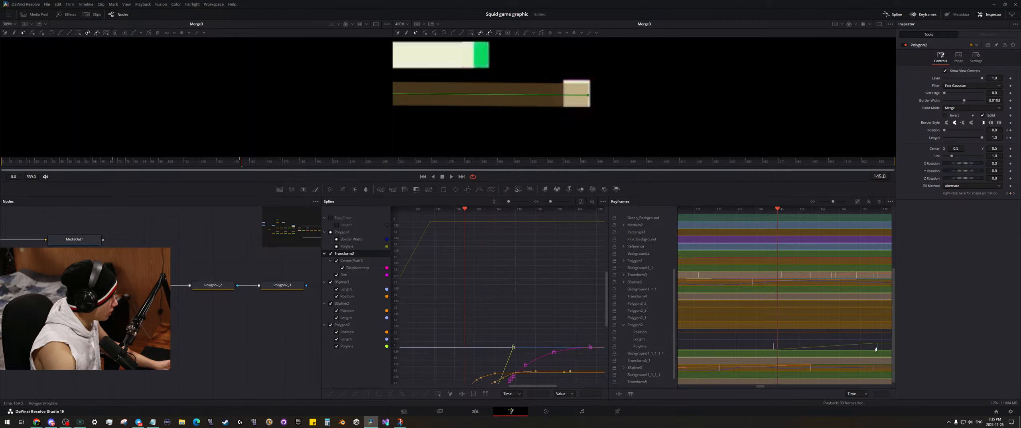
pyautogui.hotkey('ctrl', 'z')
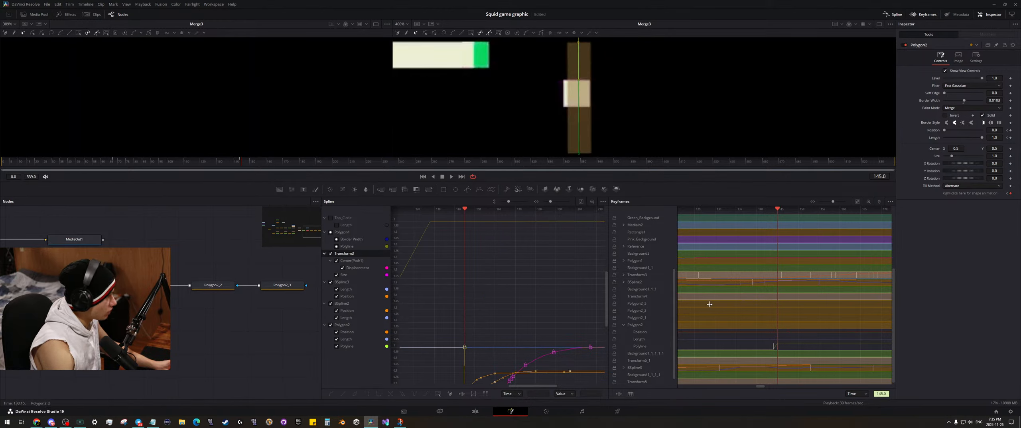
# - Enlarge the viewer area and add keyframes for Polygon2's Position and Length at frame 144
pyautogui.moveTo(239, 163); pyautogui.dragTo(242, 163)
pyautogui.scroll(-3, 478, 82)
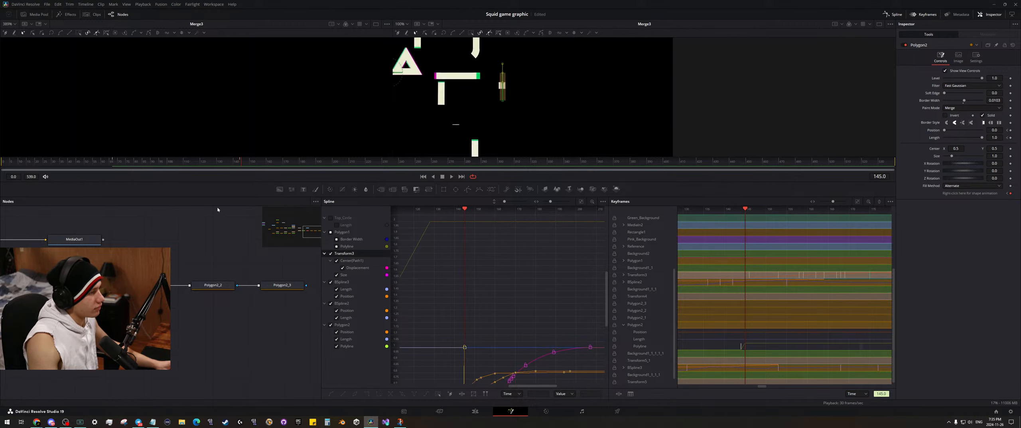
pyautogui.moveTo(169, 200); pyautogui.dragTo(169, 337)
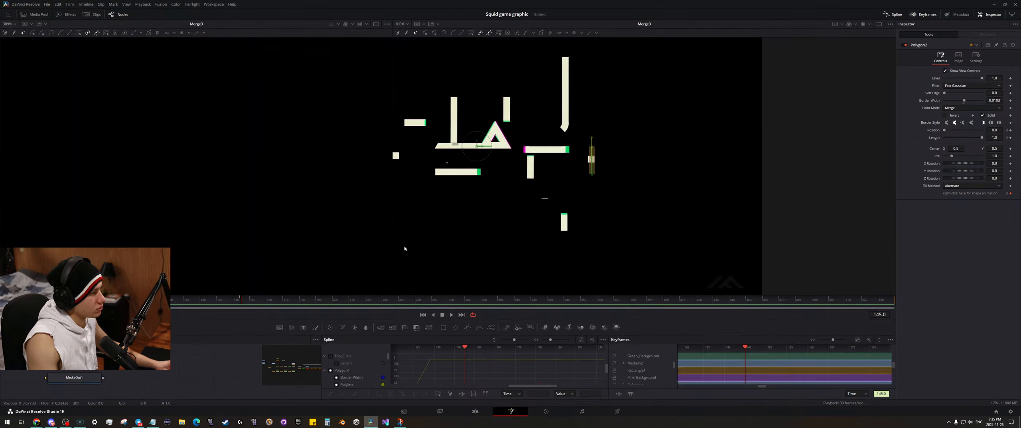
pyautogui.moveTo(241, 299); pyautogui.dragTo(241, 300)
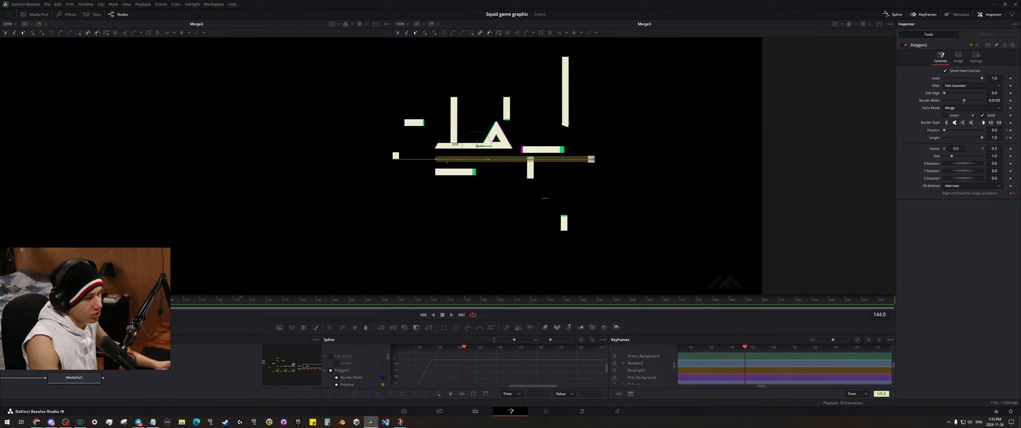
pyautogui.click(114, 299)
pyautogui.moveTo(114, 299); pyautogui.dragTo(242, 303)
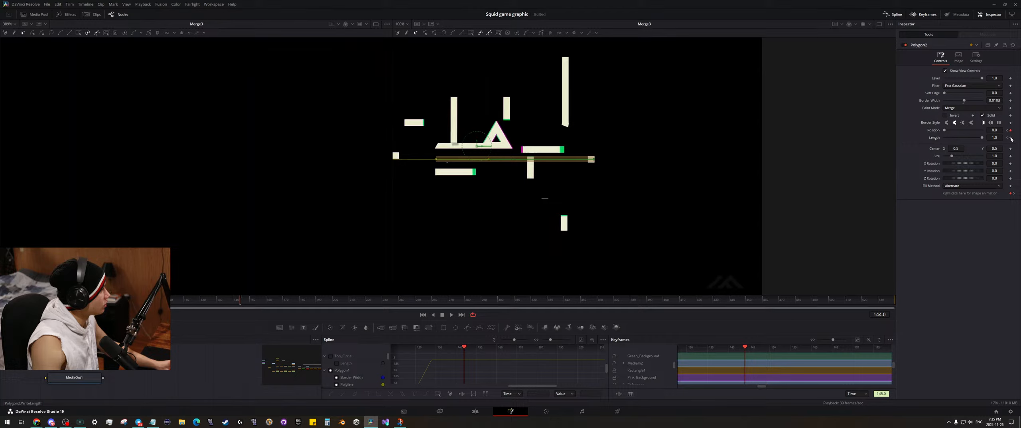
pyautogui.scroll(3, 600, 141)
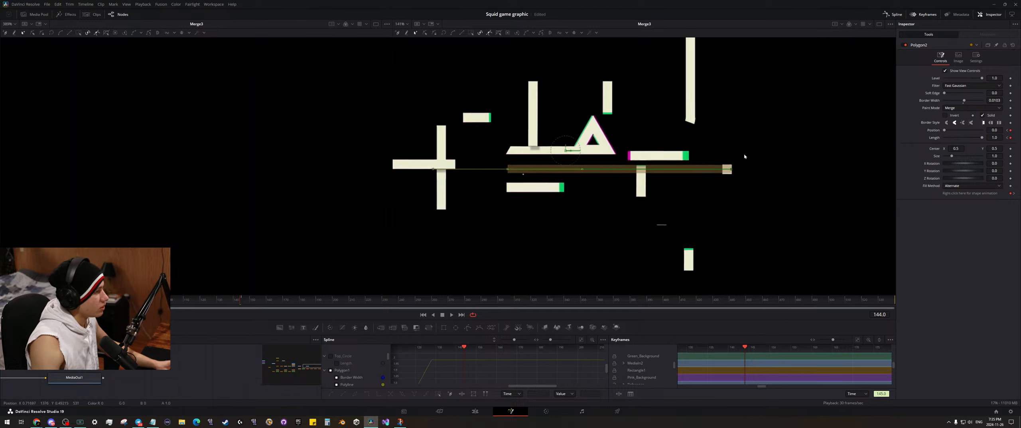
# - Set Polygon2's Position to 0.959 at frame 144 so the bar covers only the small square, and save the project
pyautogui.moveTo(944, 130); pyautogui.dragTo(980, 130)
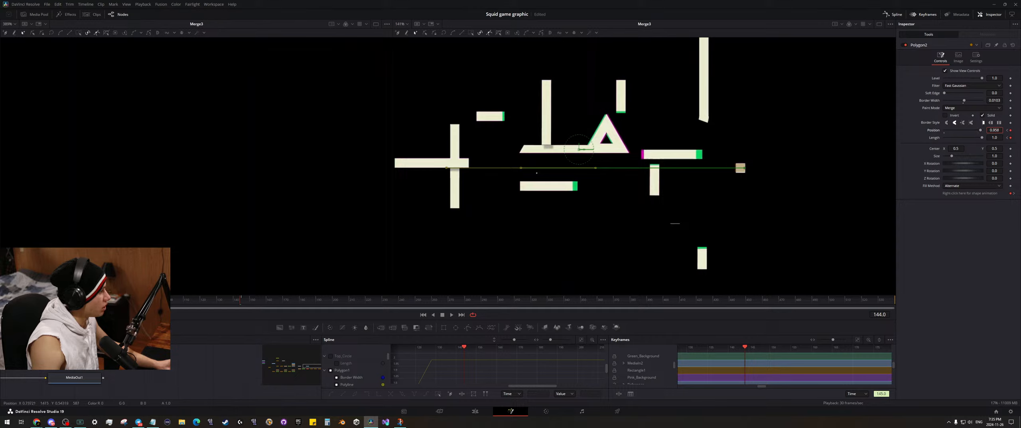
pyautogui.scroll(5, 732, 156)
pyautogui.scroll(5, 809, 188)
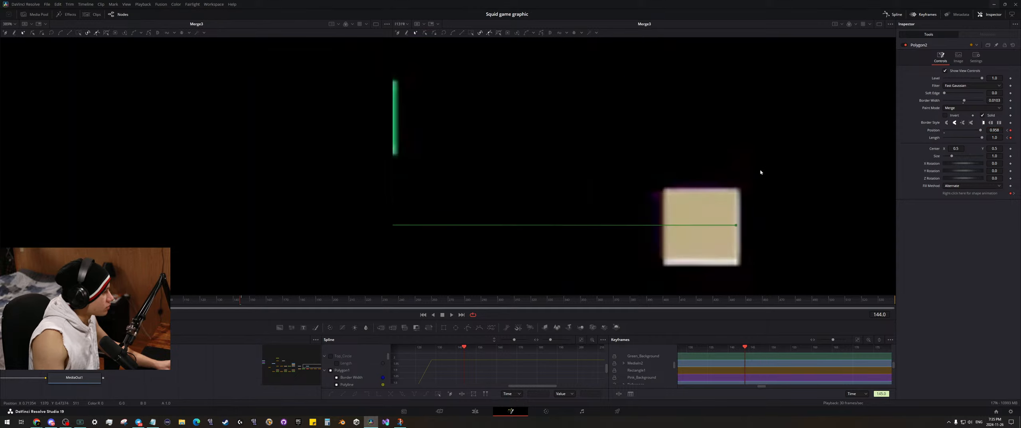
pyautogui.moveTo(994, 132); pyautogui.dragTo(994, 132)
pyautogui.hotkey('ctrl', 's')
# - Play the animation from frame 67 to check how Polygon2's bar shrinks into the small square
pyautogui.scroll(-6, 599, 154)
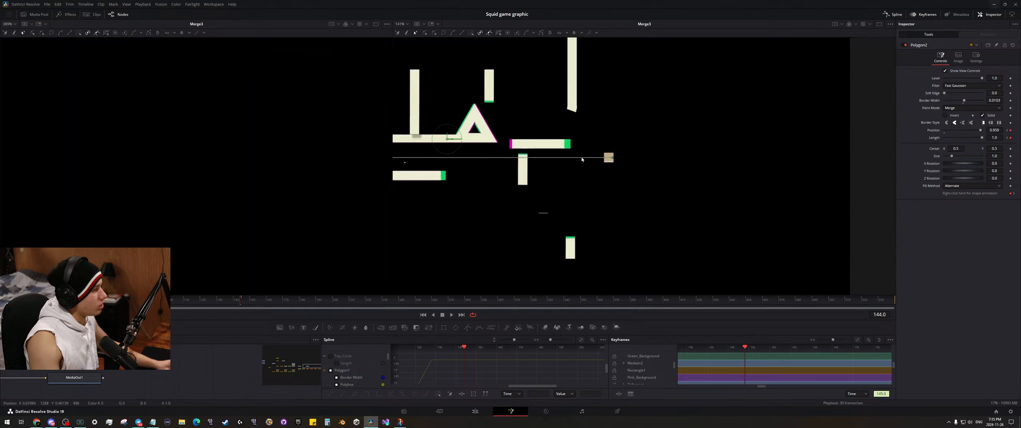
pyautogui.moveTo(549, 173); pyautogui.dragTo(692, 205)
pyautogui.press('[')
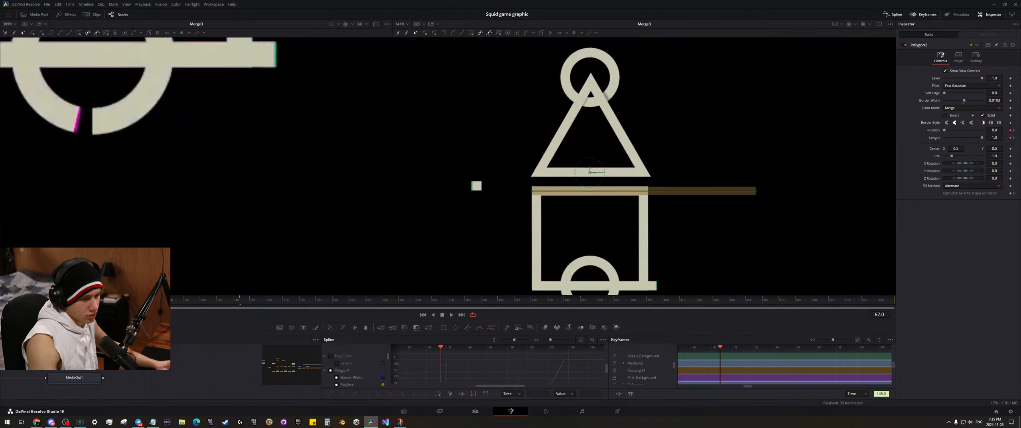
pyautogui.press('space')
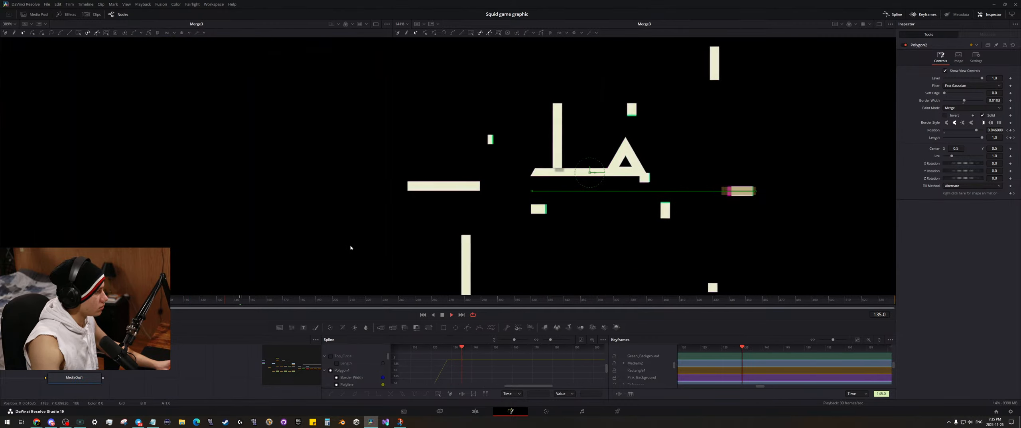
pyautogui.press('space')
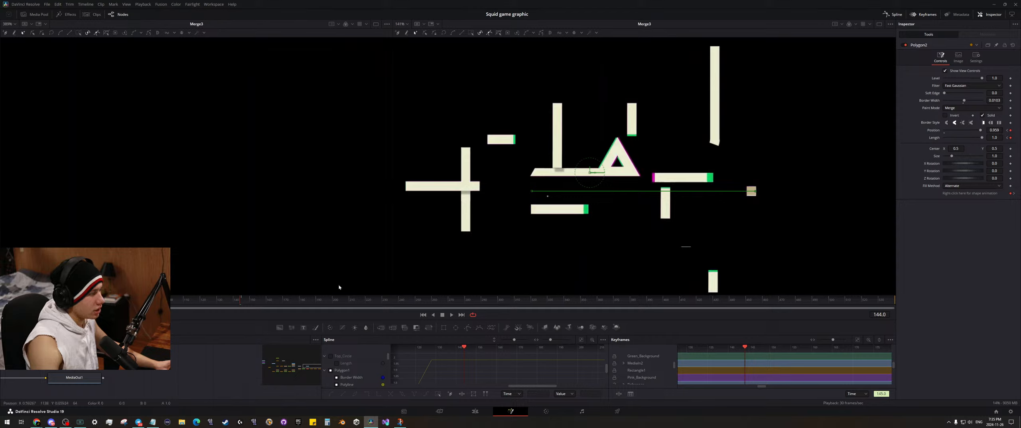
# - At frame 145, set Polygon2's Position to 0.342 and Length to 0.234 to fit the vertical stroke to the small square
pyautogui.moveTo(239, 303); pyautogui.dragTo(242, 303)
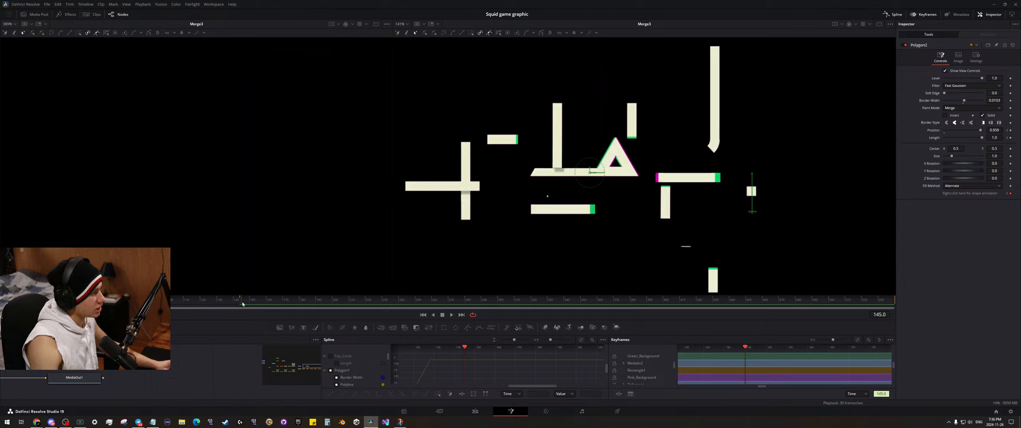
pyautogui.scroll(5, 759, 222)
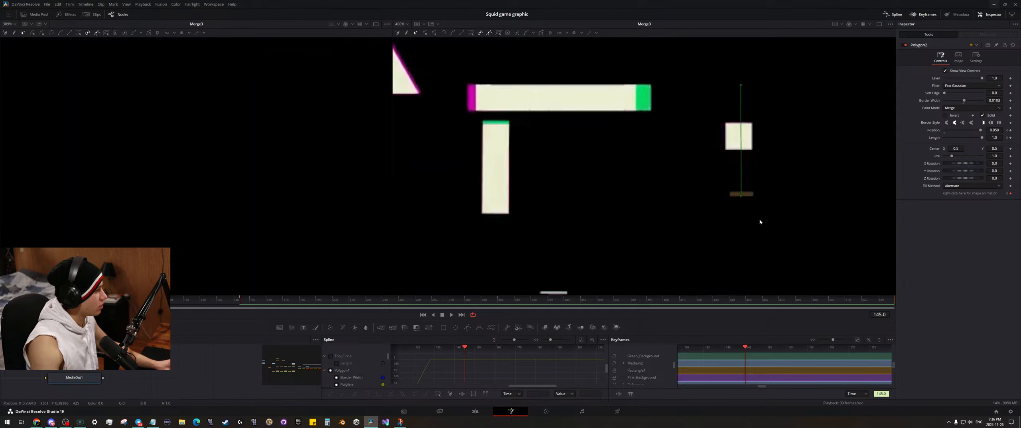
pyautogui.moveTo(785, 173); pyautogui.dragTo(698, 210)
pyautogui.moveTo(995, 130)
pyautogui.mouseDown()
pyautogui.moveTo(973, 130)
pyautogui.moveTo(996, 137)
pyautogui.mouseUp()
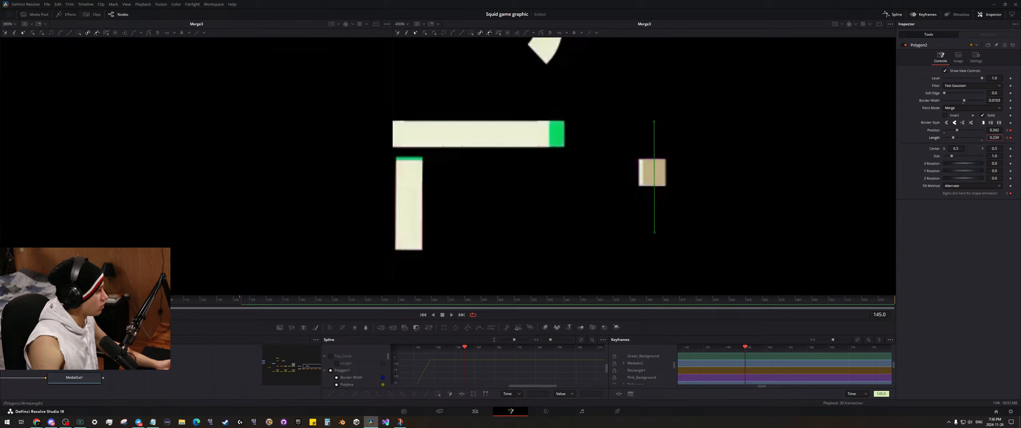
pyautogui.moveTo(242, 299); pyautogui.dragTo(242, 299)
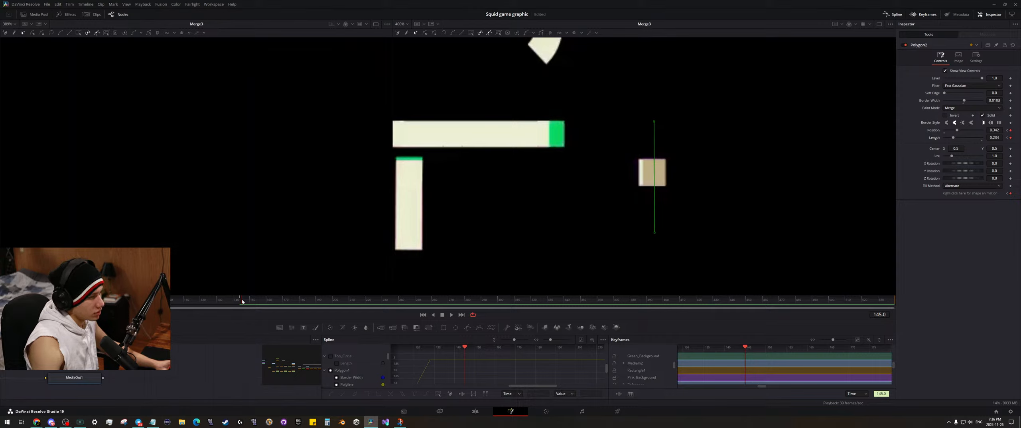
# - Shift all points of Polygon2's vertical stroke slightly to the left at frame 145 to align it with the small square
pyautogui.moveTo(242, 302); pyautogui.dragTo(242, 301)
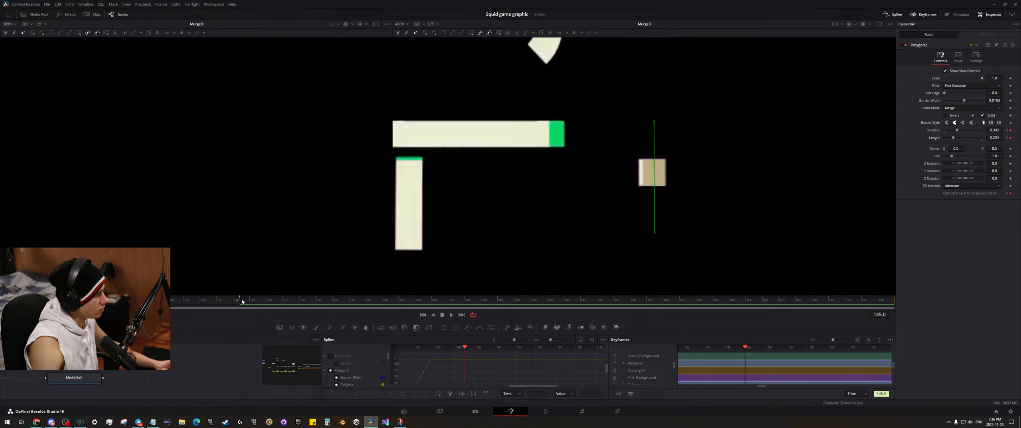
pyautogui.moveTo(632, 109); pyautogui.dragTo(673, 253)
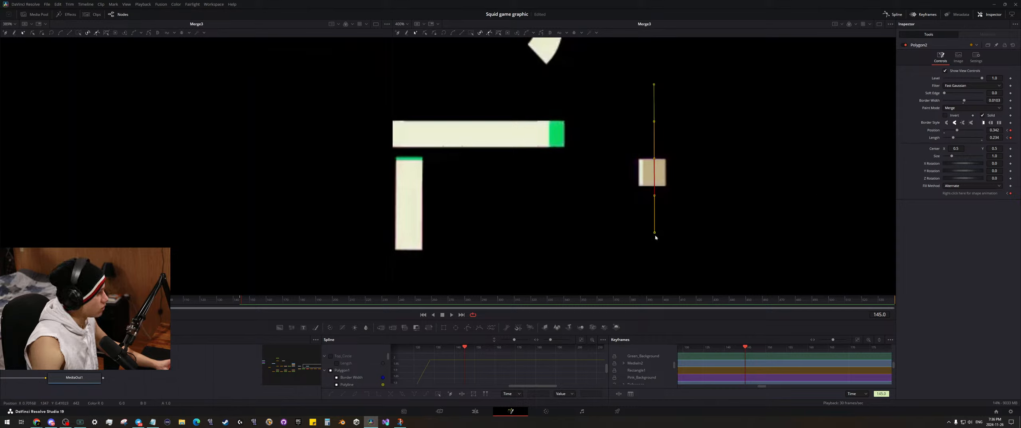
pyautogui.moveTo(654, 234); pyautogui.dragTo(652, 233)
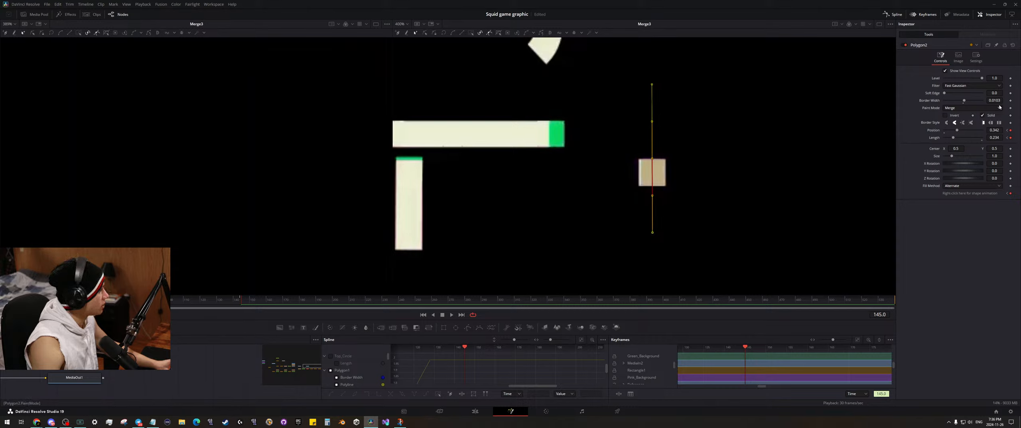
# - Keyframe Polygon2's Border Width at frame 144 and set it to 0.0114 at frame 145 to cover the small square
pyautogui.click(1007, 130)
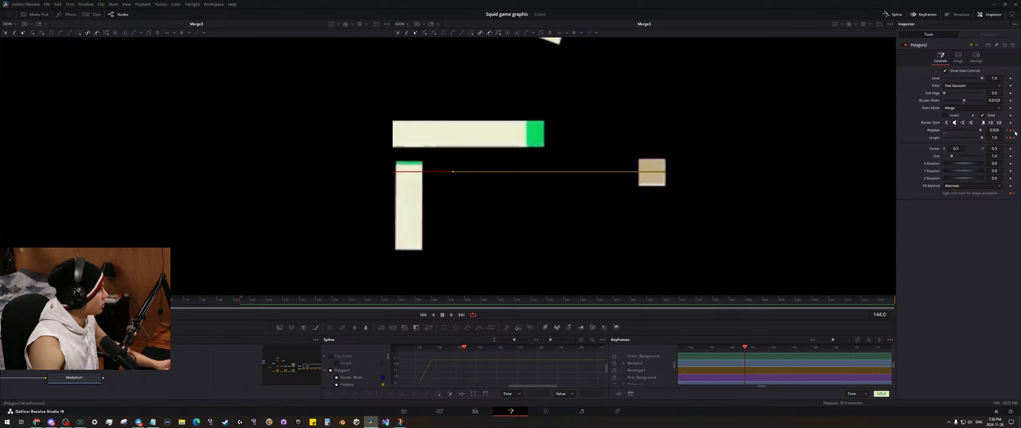
pyautogui.click(1014, 130)
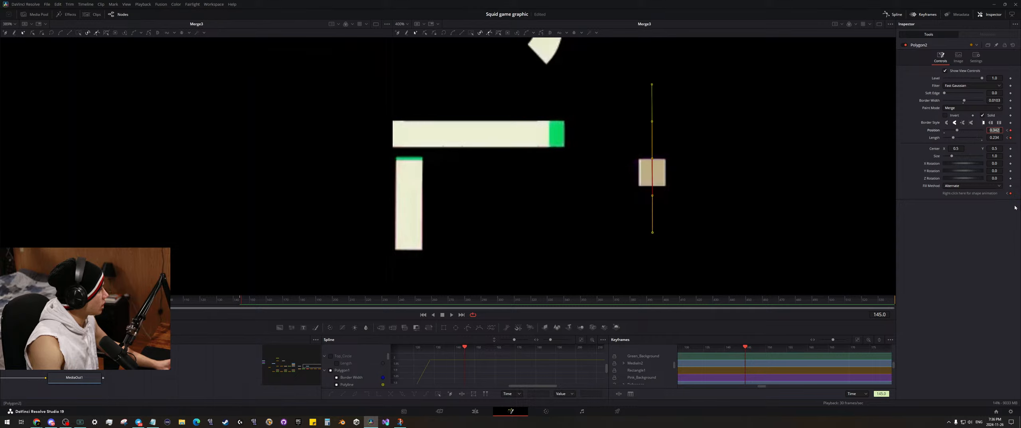
pyautogui.click(1007, 194)
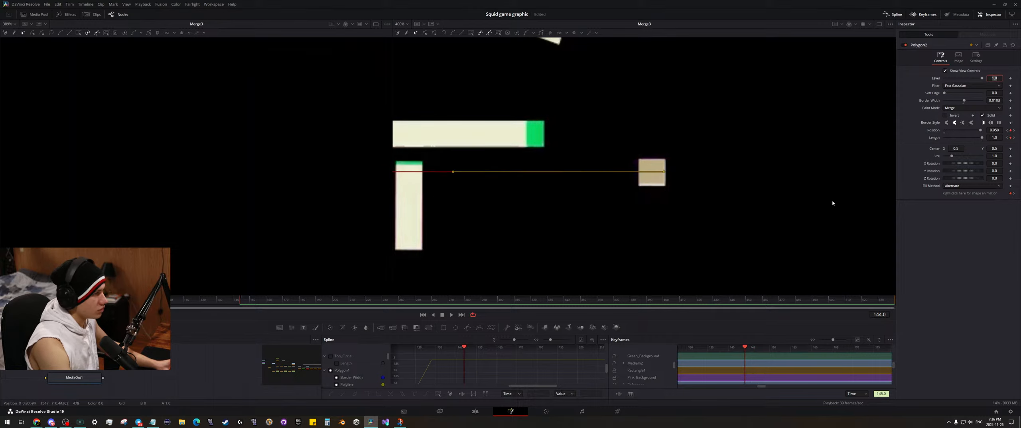
pyautogui.click(1011, 100)
pyautogui.click(1014, 194)
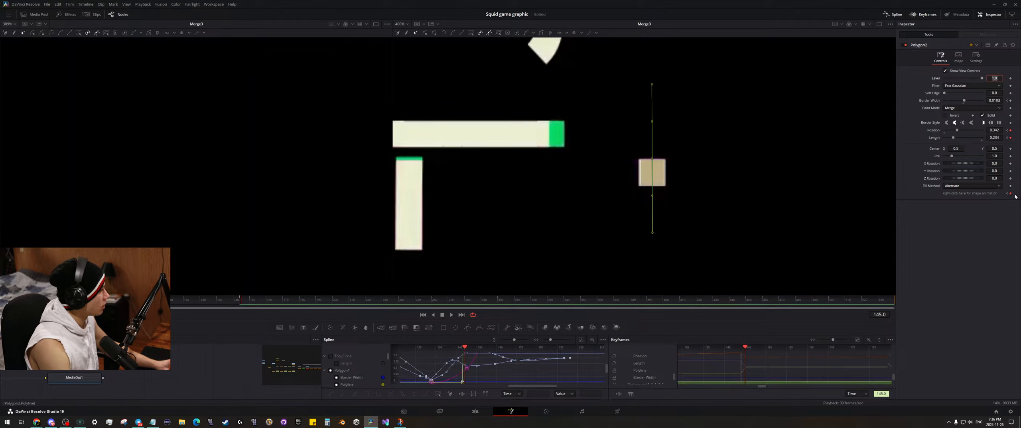
pyautogui.click(995, 100)
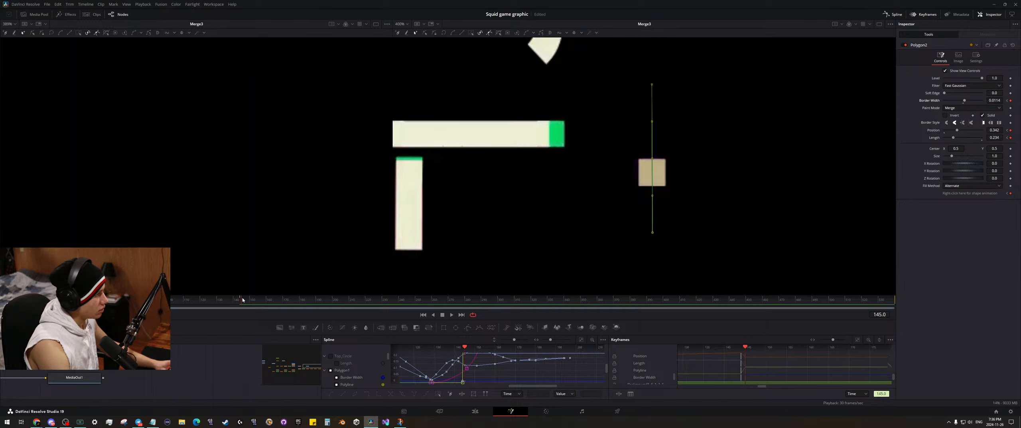
pyautogui.moveTo(242, 299); pyautogui.dragTo(242, 299)
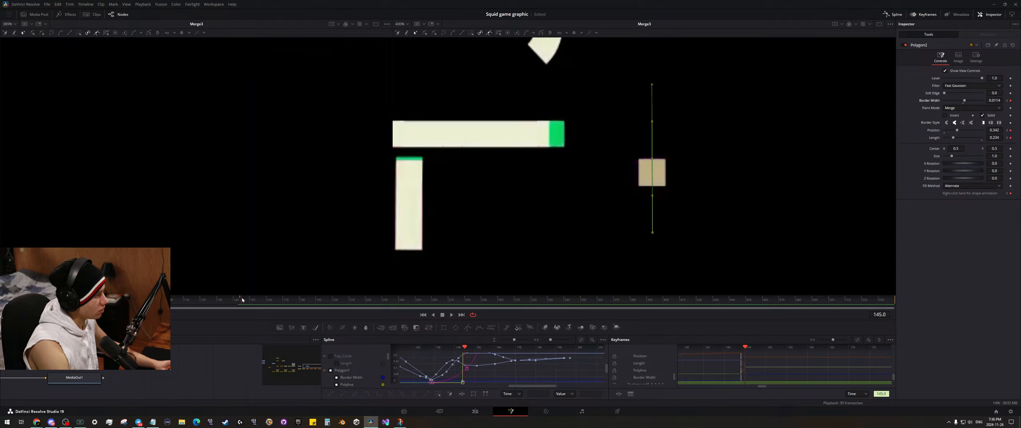
# - Reselect the Polygon2 node and inspect how its stroke fits the small square and the surrounding shapes at frame 145
pyautogui.click(182, 359)
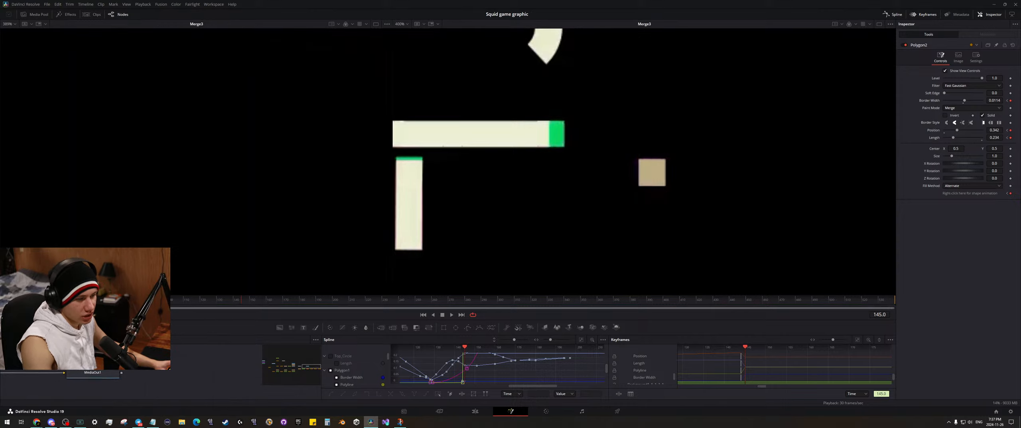
pyautogui.scroll(-3, 181, 369)
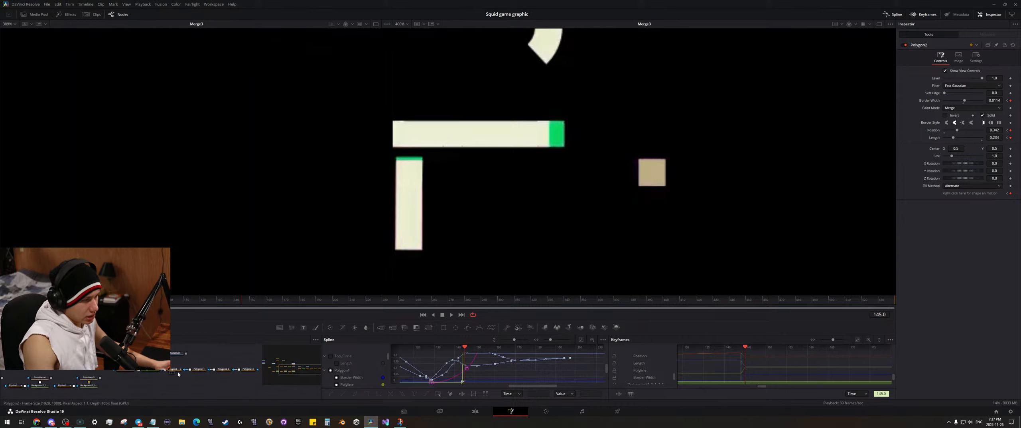
pyautogui.click(174, 369)
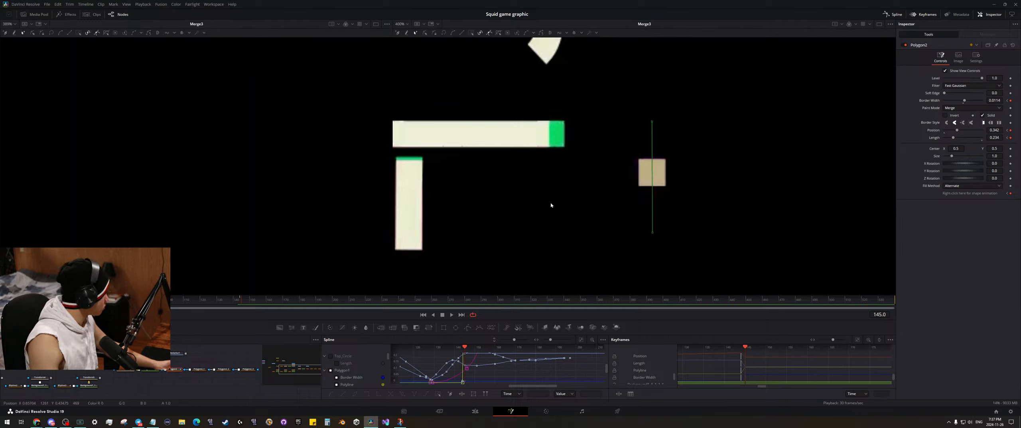
pyautogui.scroll(-2, 713, 160)
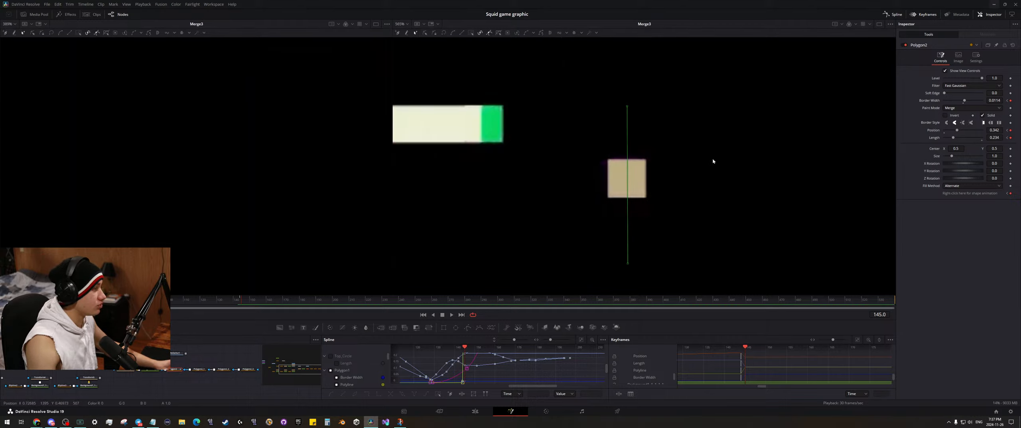
pyautogui.moveTo(671, 161); pyautogui.dragTo(635, 198)
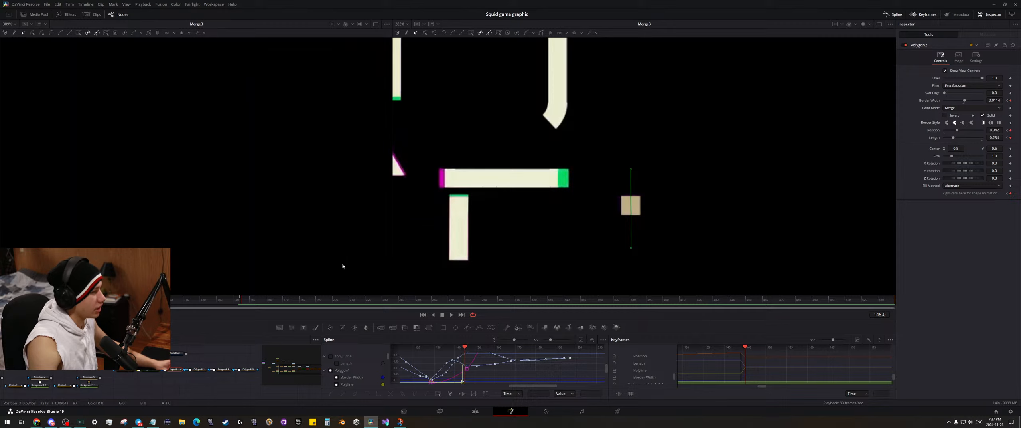
pyautogui.scroll(-5, 541, 204)
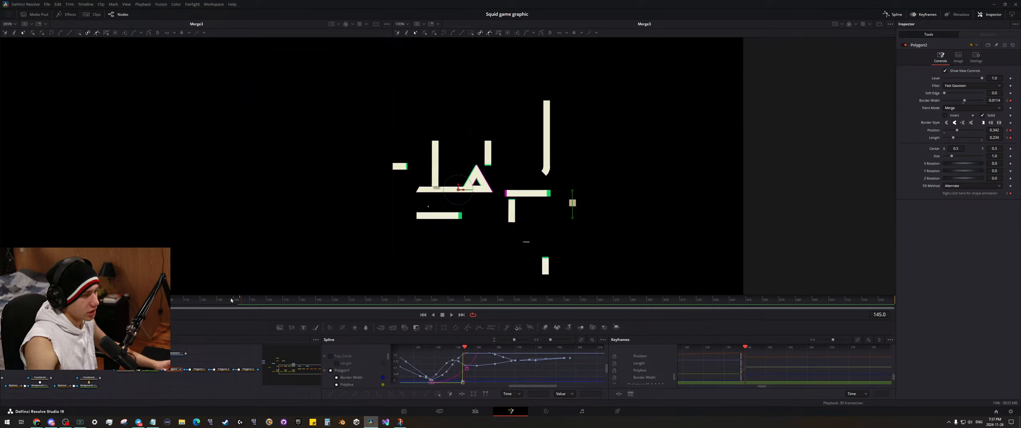
# - At frame 103, set Polygon2's Position to about 0.208 and Length to 0.482 to match the reference's horizontal bar
pyautogui.moveTo(232, 300); pyautogui.dragTo(173, 302)
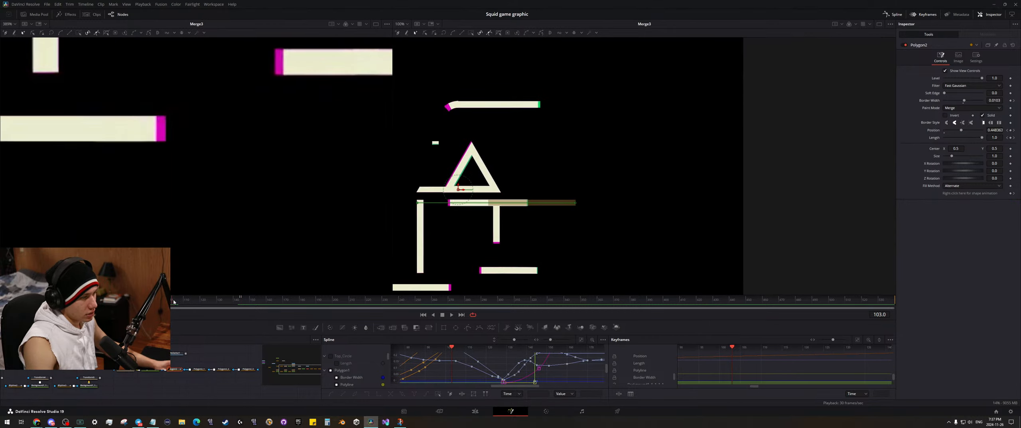
pyautogui.scroll(3, 604, 235)
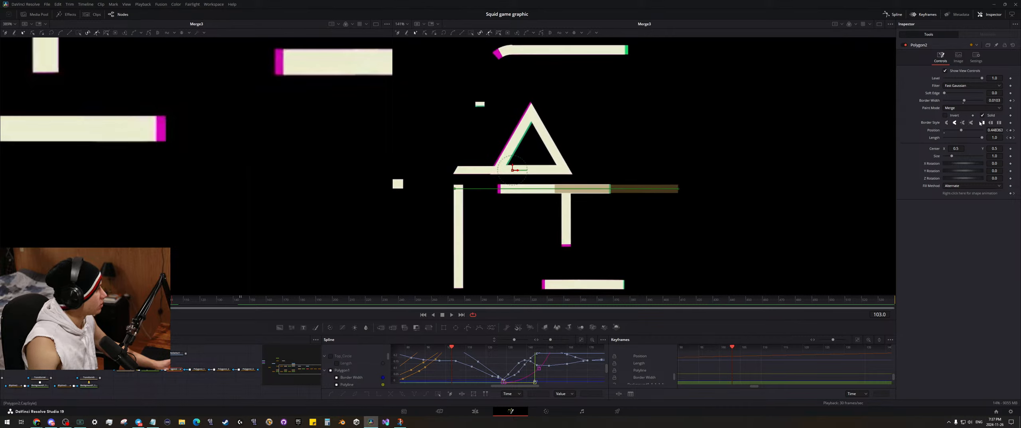
pyautogui.moveTo(994, 129); pyautogui.dragTo(938, 138)
pyautogui.scroll(5, 683, 177)
pyautogui.moveTo(648, 190); pyautogui.dragTo(708, 183)
pyautogui.moveTo(440, 233); pyautogui.dragTo(807, 169)
pyautogui.scroll(-2, 684, 180)
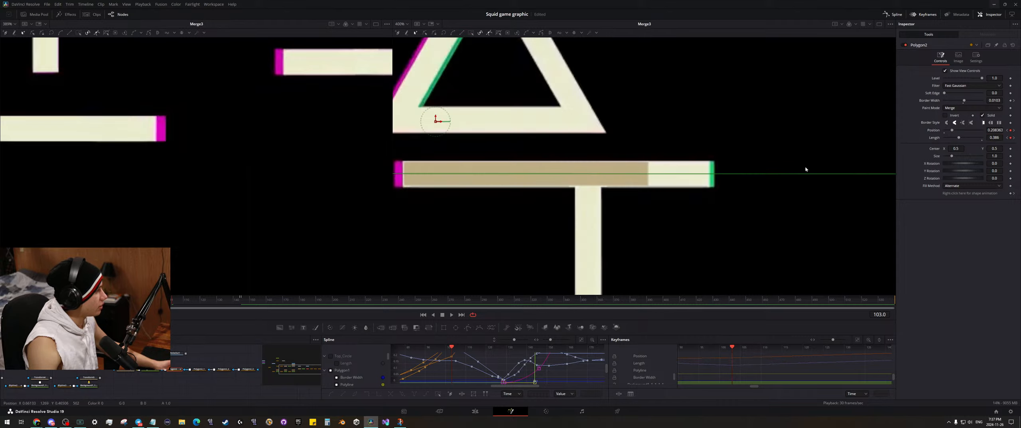
pyautogui.moveTo(997, 137); pyautogui.dragTo(1007, 138)
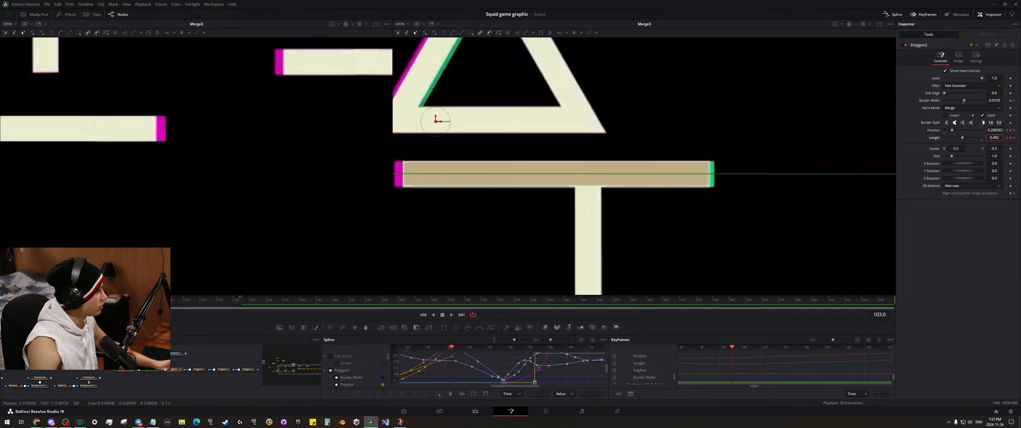
pyautogui.scroll(-5, 612, 194)
pyautogui.scroll(3, 612, 194)
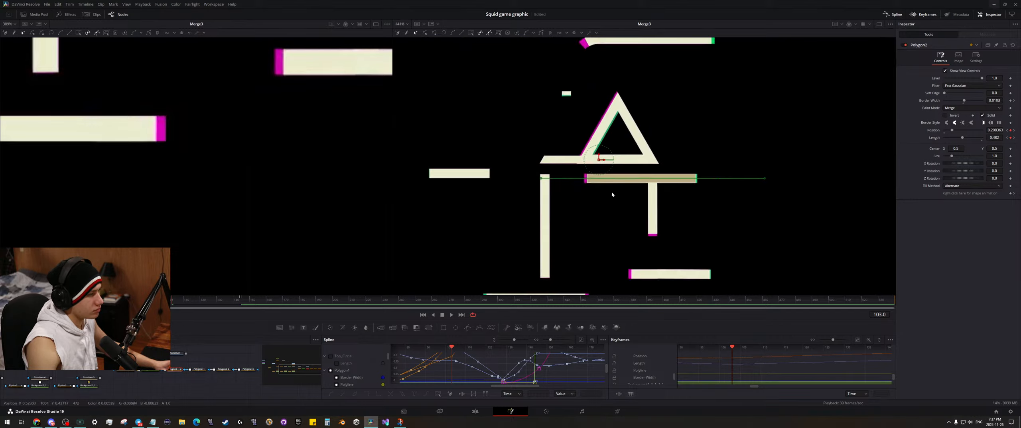
# - Set Polygon2's Position to about 0.069 and Length to 0.5425 at frame 94, and its Length to 0.517 at frame 67
pyautogui.moveTo(169, 299)
pyautogui.mouseDown()
pyautogui.moveTo(114, 299)
pyautogui.moveTo(157, 299)
pyautogui.mouseUp()
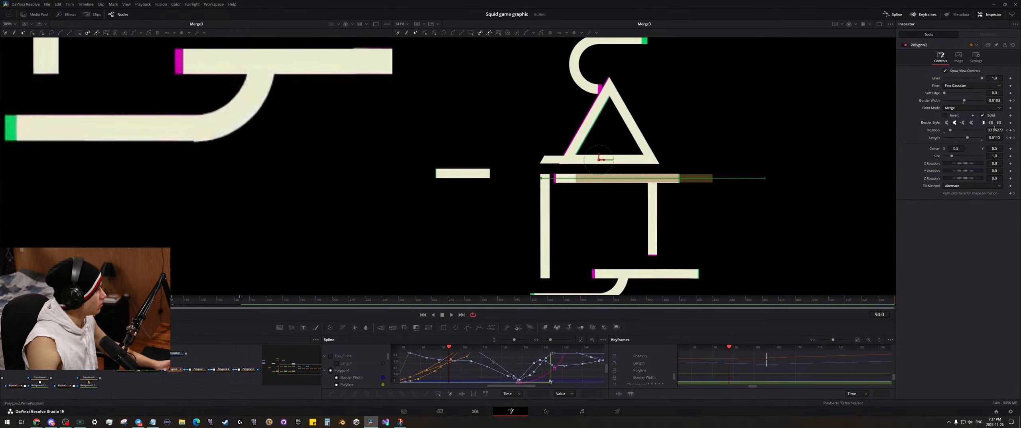
pyautogui.moveTo(1000, 130)
pyautogui.mouseDown()
pyautogui.moveTo(979, 130)
pyautogui.moveTo(990, 138)
pyautogui.mouseUp()
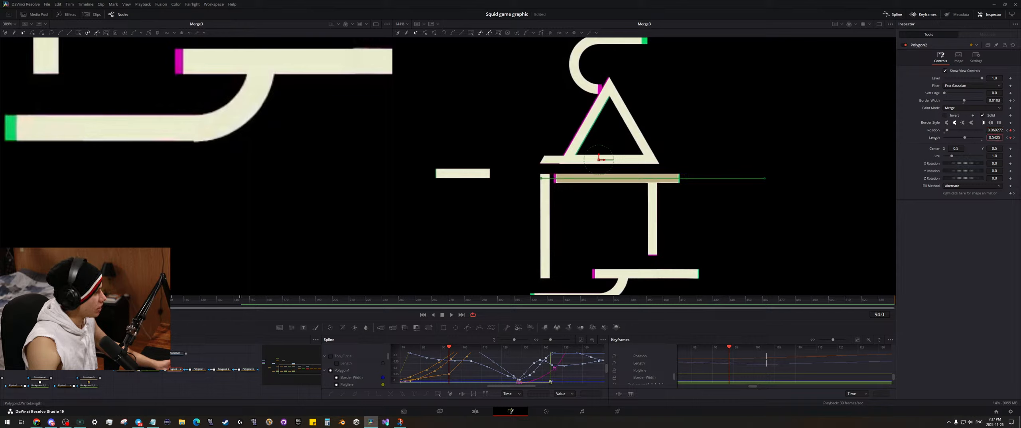
pyautogui.click(1007, 137)
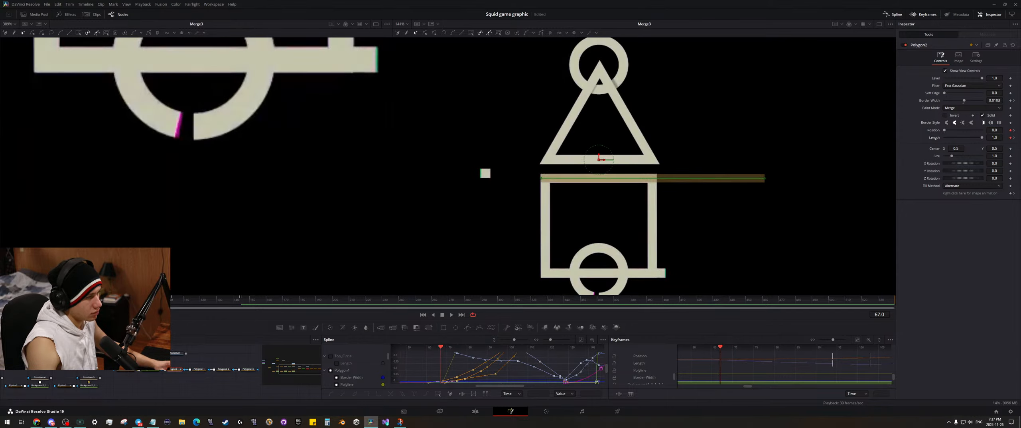
pyautogui.moveTo(995, 138); pyautogui.dragTo(980, 137)
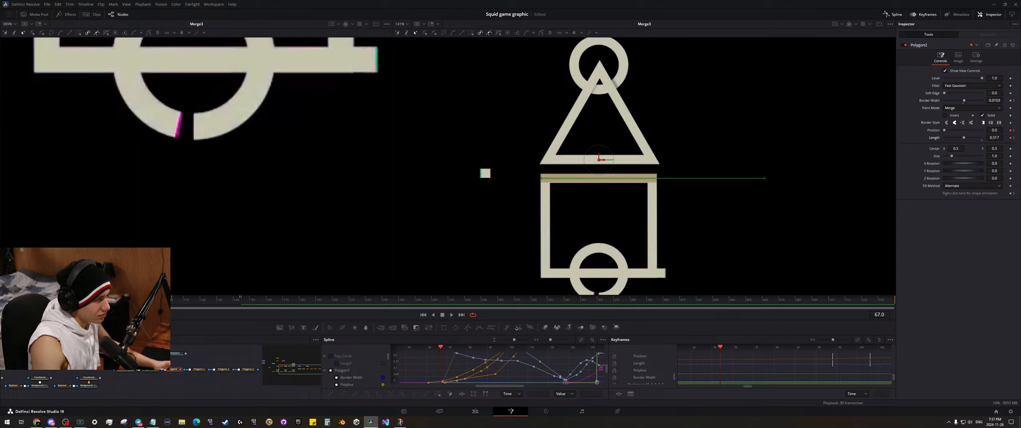
pyautogui.press('space')
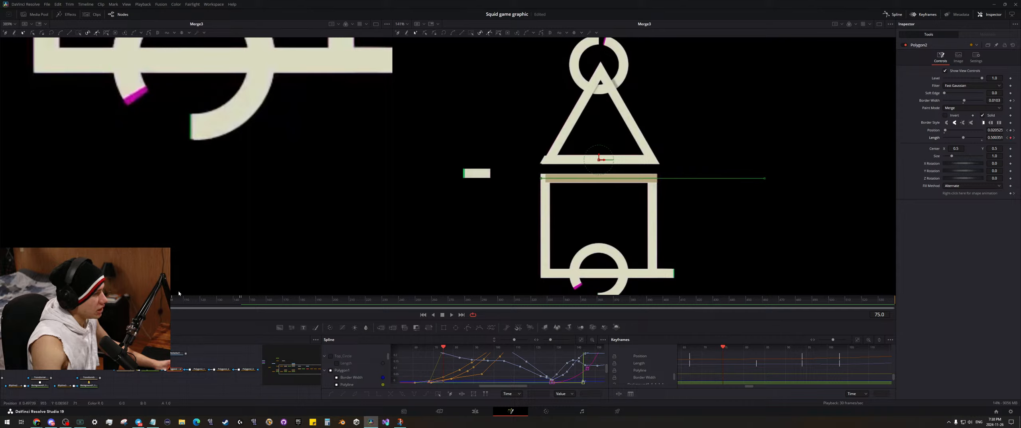
# - Set Polygon2's Length to about 0.302 at frame 124, then its Position to about 0.817 and Length to about 0.147 at frame 132
pyautogui.moveTo(125, 299); pyautogui.dragTo(207, 300)
pyautogui.scroll(3, 775, 174)
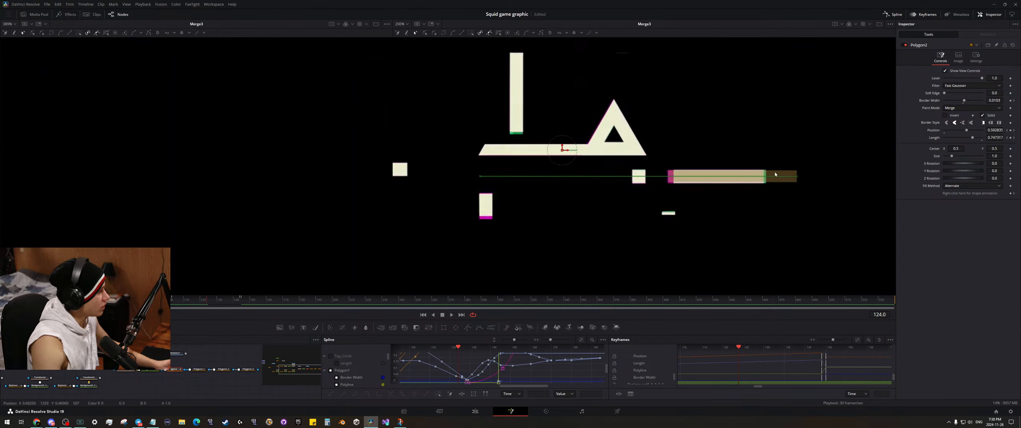
pyautogui.moveTo(775, 174); pyautogui.dragTo(659, 192)
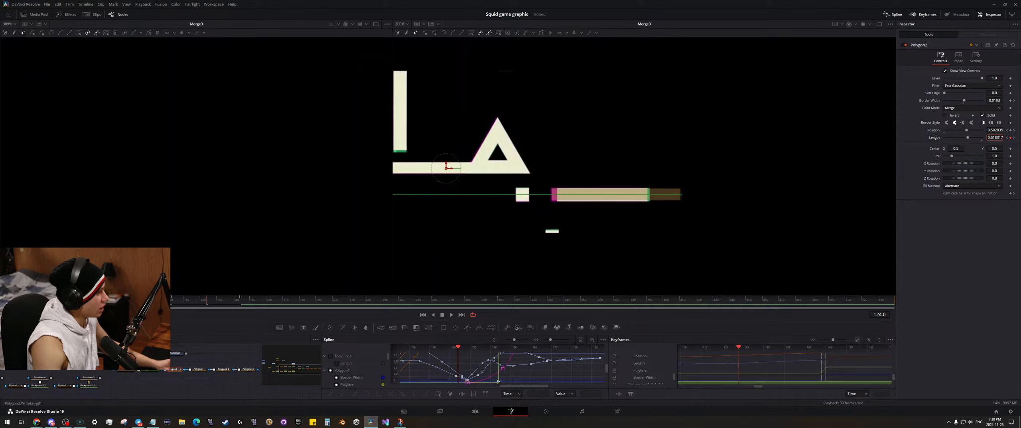
pyautogui.moveTo(960, 138); pyautogui.dragTo(862, 153)
pyautogui.moveTo(999, 149); pyautogui.dragTo(1010, 150)
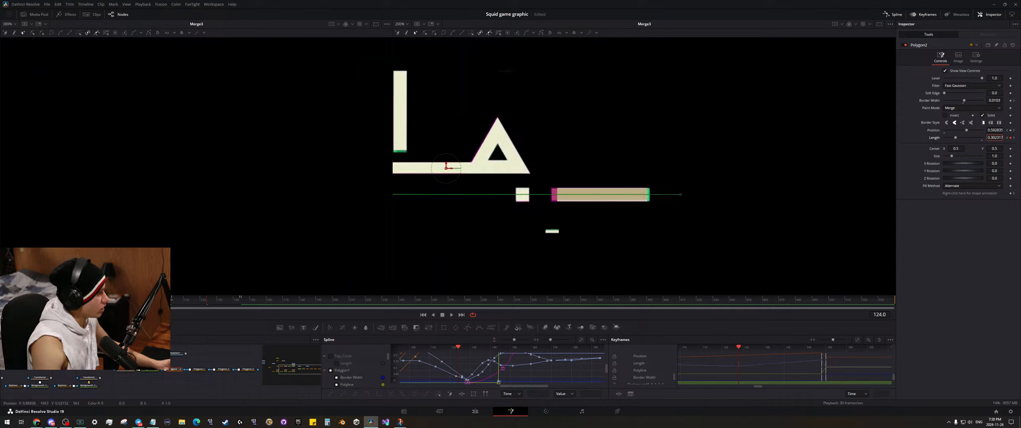
pyautogui.moveTo(207, 299)
pyautogui.mouseDown()
pyautogui.moveTo(186, 299)
pyautogui.moveTo(221, 301)
pyautogui.mouseUp()
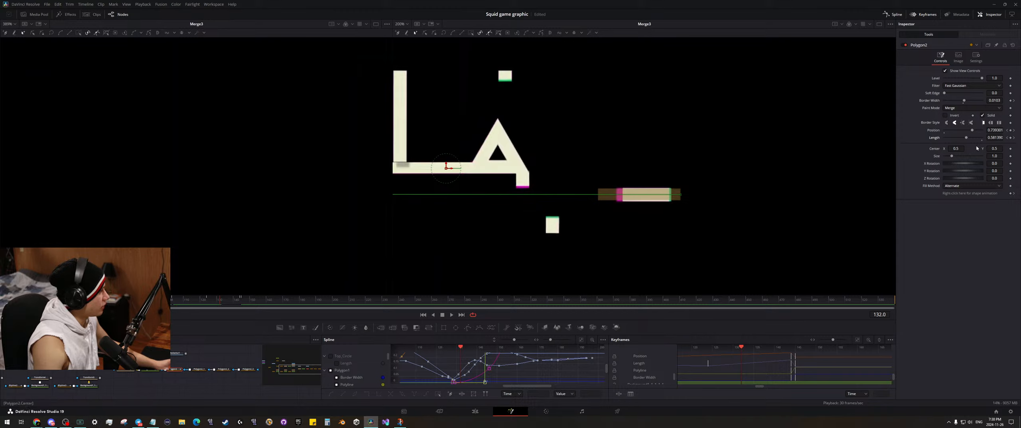
pyautogui.moveTo(994, 130)
pyautogui.mouseDown()
pyautogui.moveTo(1005, 130)
pyautogui.moveTo(987, 137)
pyautogui.mouseUp()
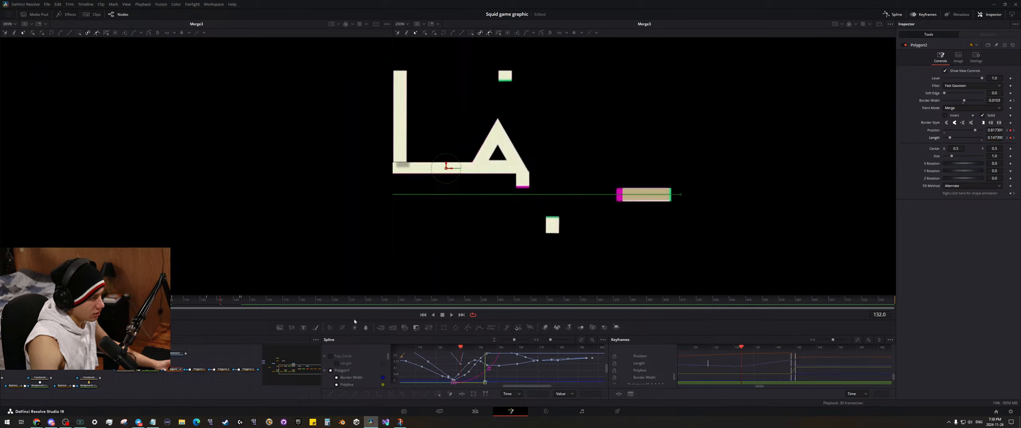
# - Examine the animation curves of the keyframed masks around frame 132 in an enlarged Spline editor
pyautogui.moveTo(355, 321); pyautogui.dragTo(518, 163)
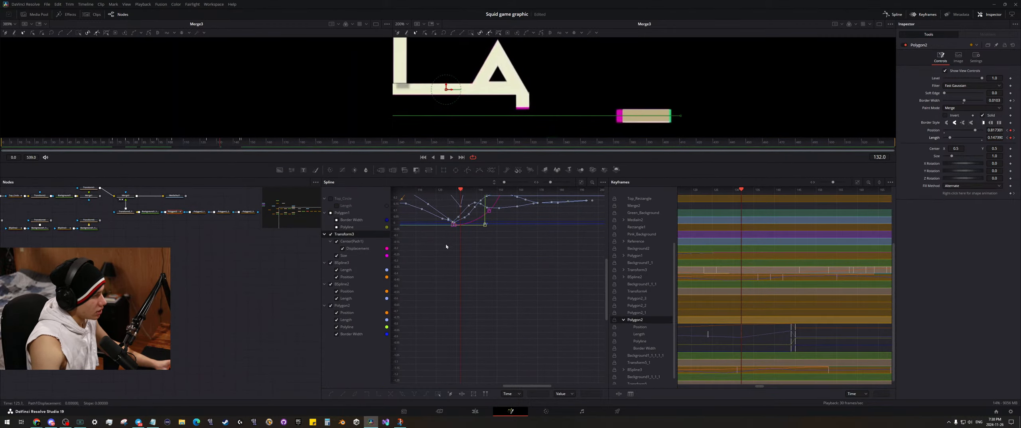
pyautogui.click(582, 183)
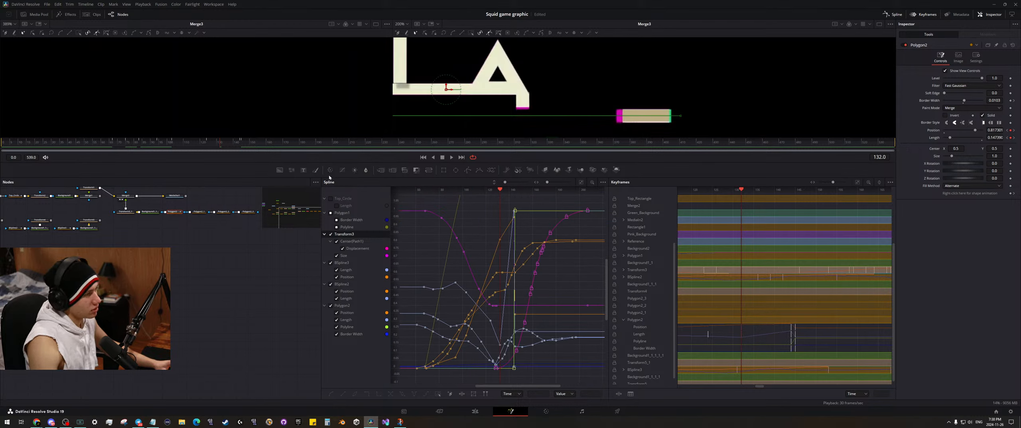
pyautogui.moveTo(327, 177); pyautogui.dragTo(335, 177)
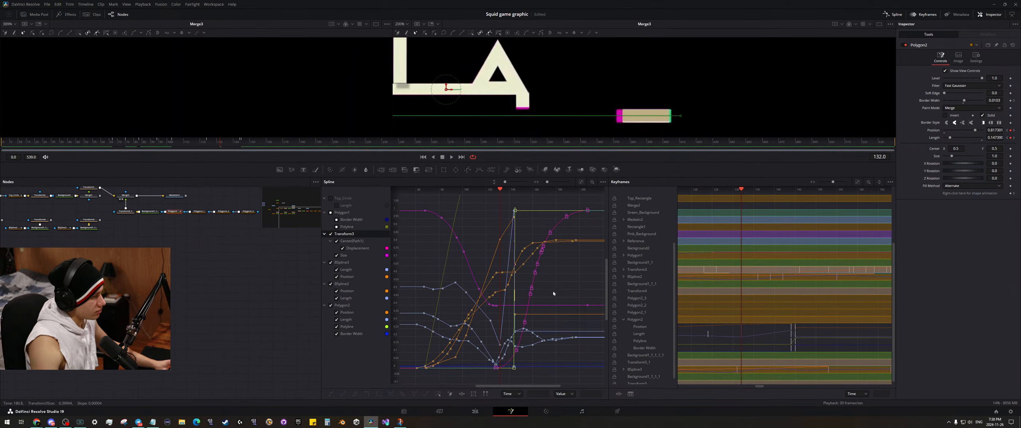
pyautogui.scroll(5, 523, 269)
pyautogui.moveTo(449, 306); pyautogui.dragTo(556, 259)
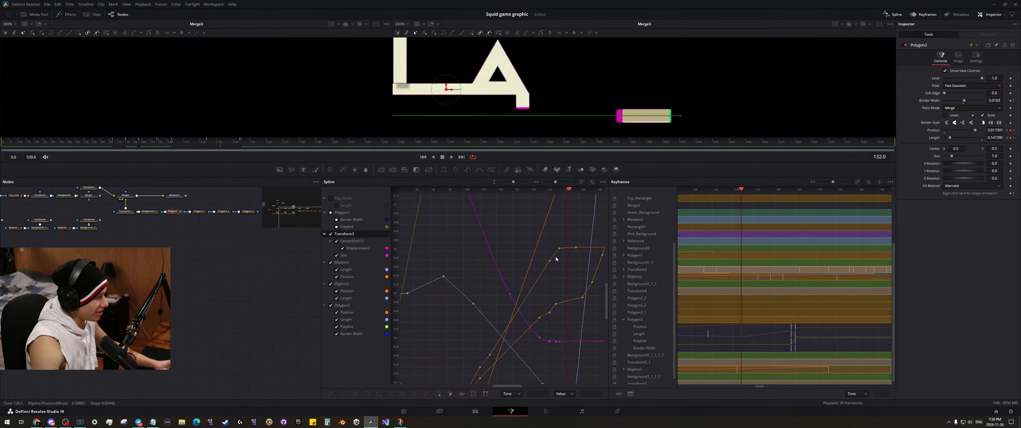
pyautogui.scroll(2, 554, 295)
pyautogui.scroll(-5, 554, 298)
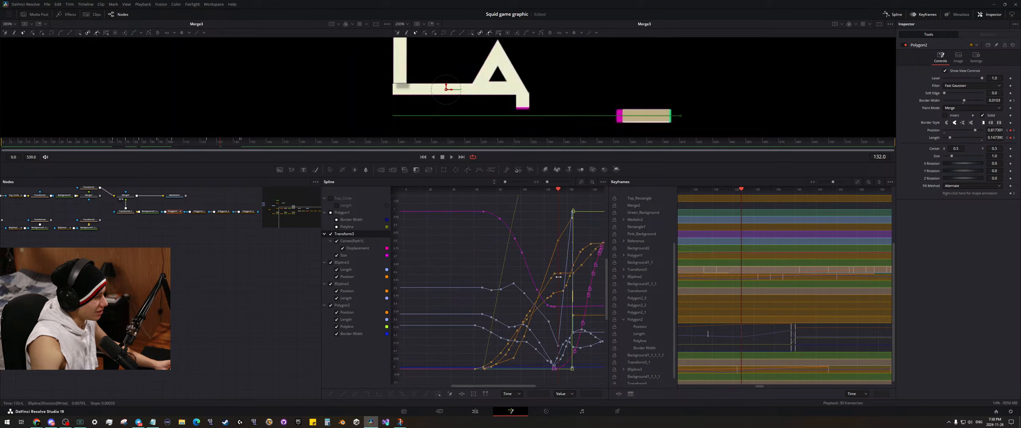
pyautogui.moveTo(483, 209); pyautogui.dragTo(430, 264)
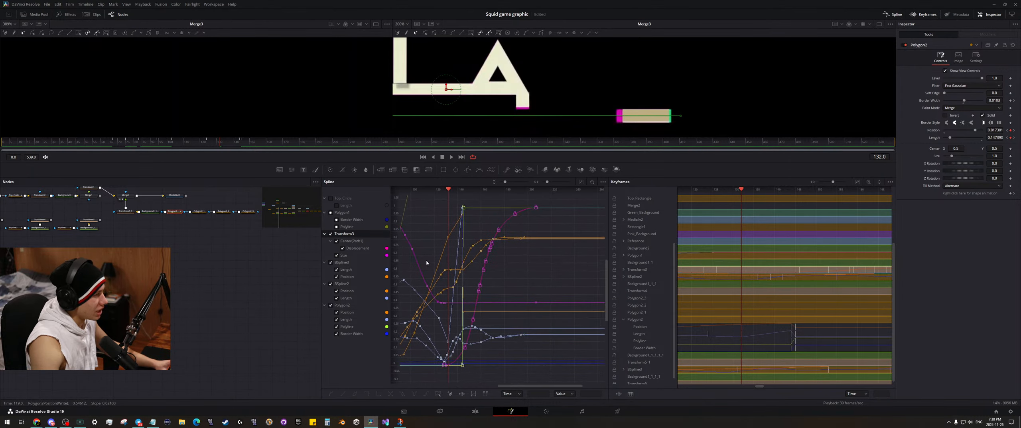
pyautogui.moveTo(206, 177); pyautogui.dragTo(229, 376)
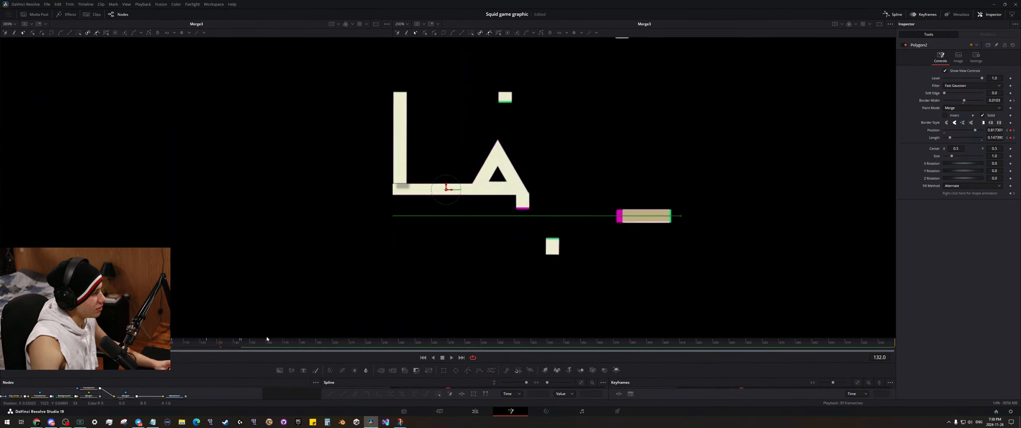
# - Set Polygon2's Position to about 0.482 and Length to about 0.363 at frame 119, and about 0.893 and 0.094 at frame 135
pyautogui.moveTo(213, 346)
pyautogui.mouseDown()
pyautogui.moveTo(185, 347)
pyautogui.moveTo(200, 347)
pyautogui.mouseUp()
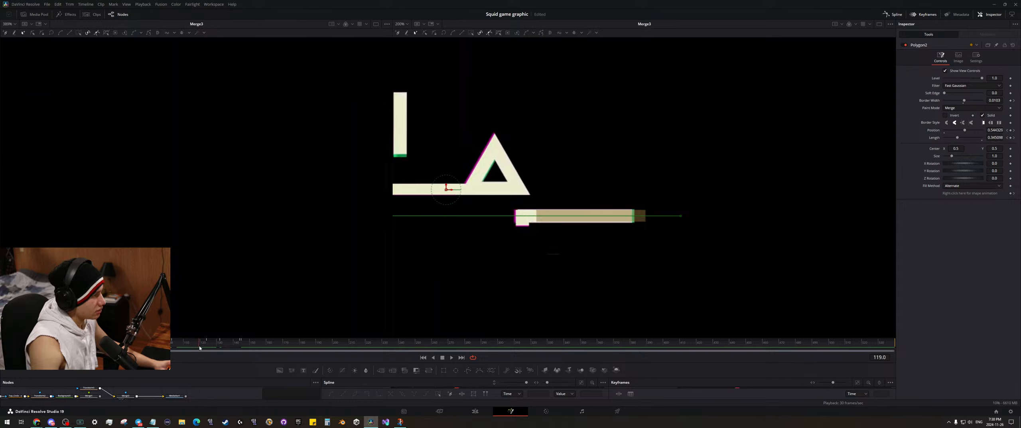
pyautogui.moveTo(995, 130)
pyautogui.mouseDown()
pyautogui.moveTo(969, 130)
pyautogui.moveTo(1002, 137)
pyautogui.mouseUp()
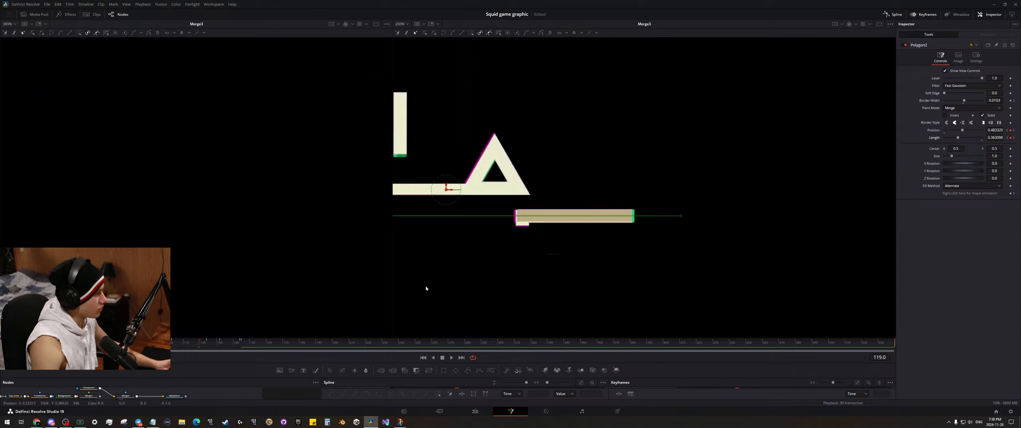
pyautogui.moveTo(203, 342); pyautogui.dragTo(225, 350)
pyautogui.moveTo(225, 350); pyautogui.dragTo(225, 349)
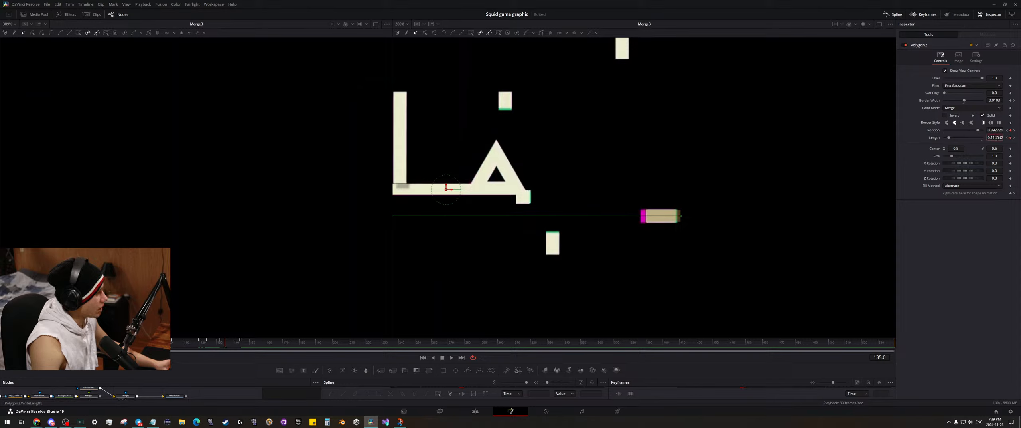
pyautogui.moveTo(994, 137); pyautogui.dragTo(977, 137)
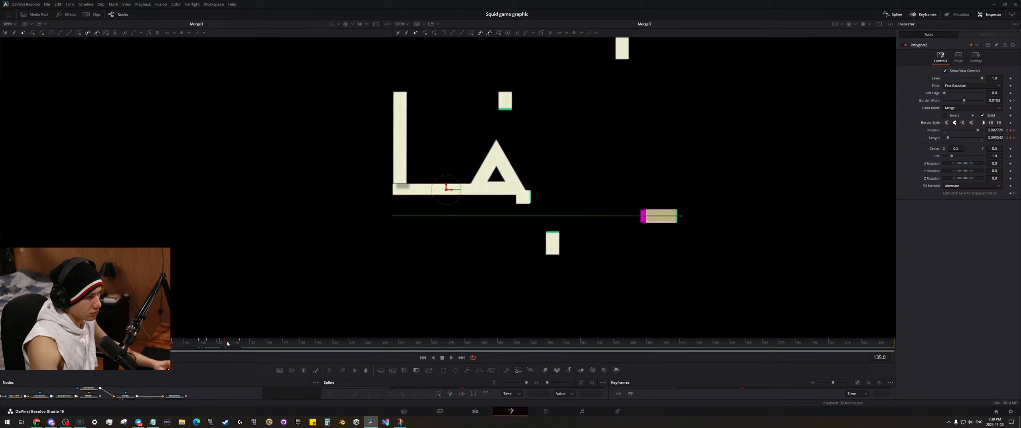
# - Fit Polygon2's Position to the reference's small square at frames 140 and 139, and play back the animation to check it
pyautogui.moveTo(227, 343); pyautogui.dragTo(233, 344)
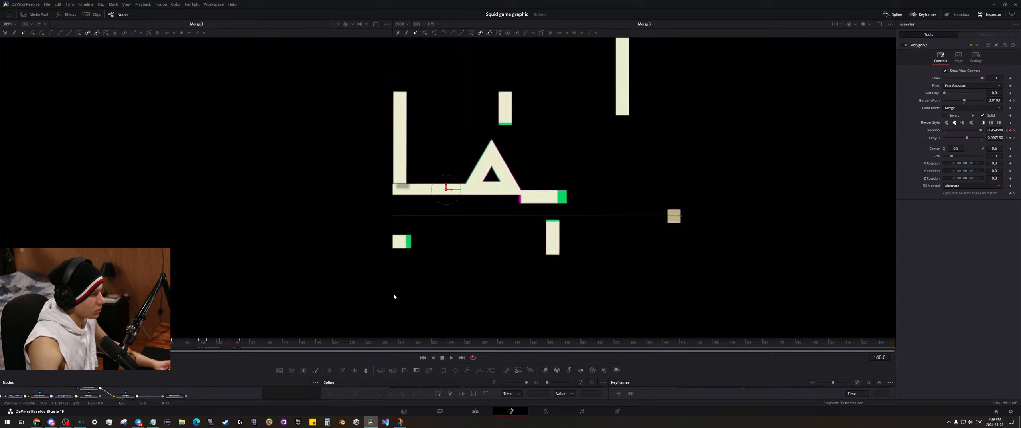
pyautogui.moveTo(236, 347)
pyautogui.mouseDown()
pyautogui.moveTo(223, 344)
pyautogui.moveTo(232, 345)
pyautogui.mouseUp()
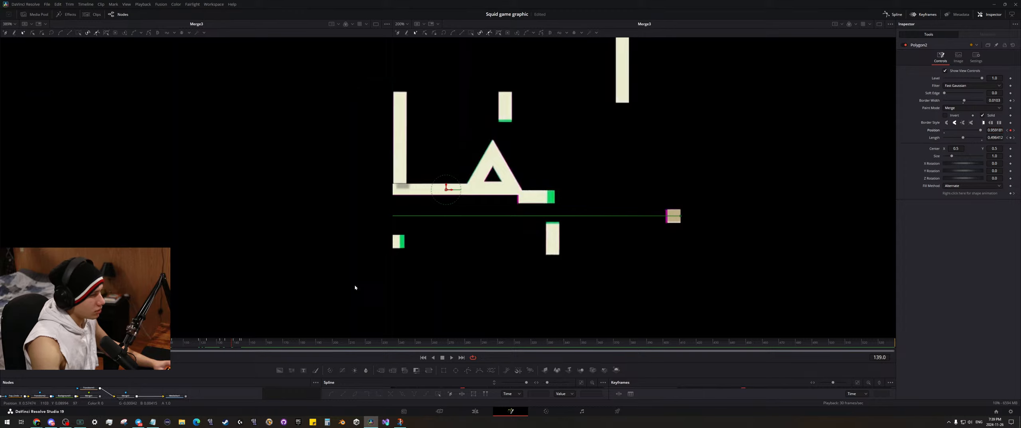
pyautogui.moveTo(225, 344); pyautogui.dragTo(124, 348)
pyautogui.hotkey('ctrl', 'f')
pyautogui.press('space')
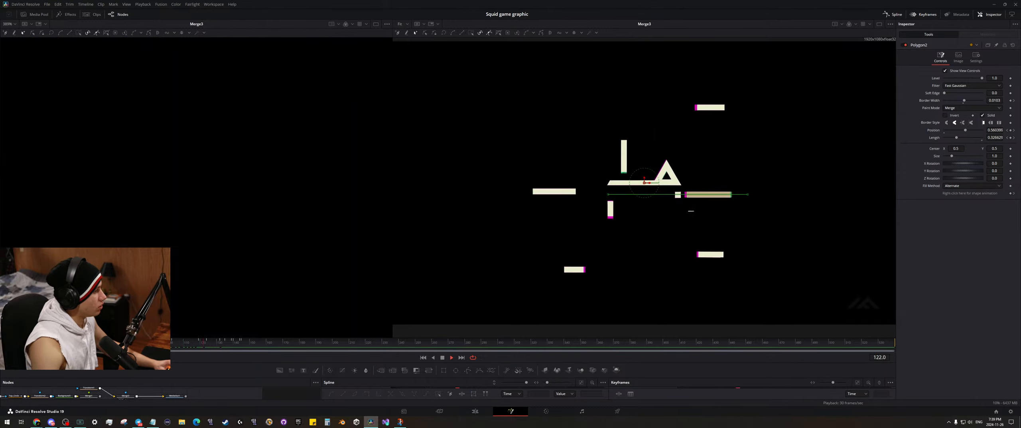
pyautogui.press('space')
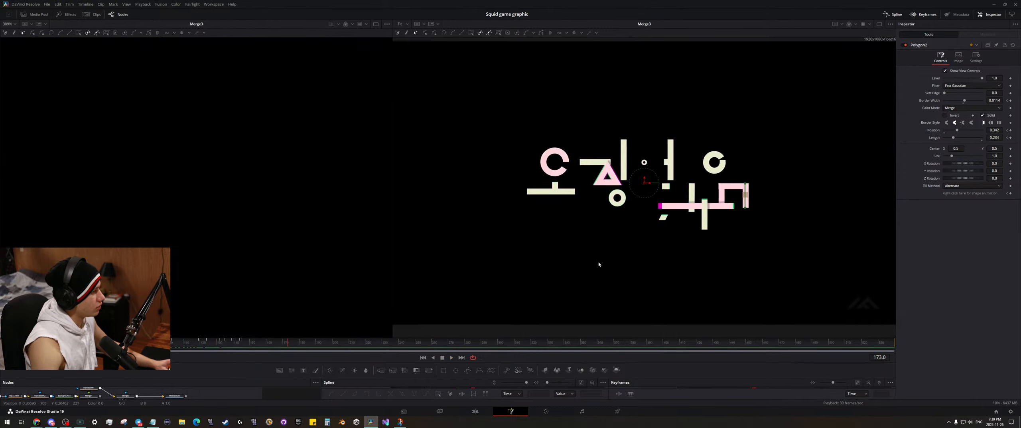
# - At frame 169, set Polygon2's Position to 0.008 and Length to 0.987 to cover the reference's vertical bar
pyautogui.scroll(8, 666, 239)
pyautogui.scroll(-4, 666, 167)
pyautogui.moveTo(841, 122); pyautogui.dragTo(597, 185)
pyautogui.scroll(8, 597, 185)
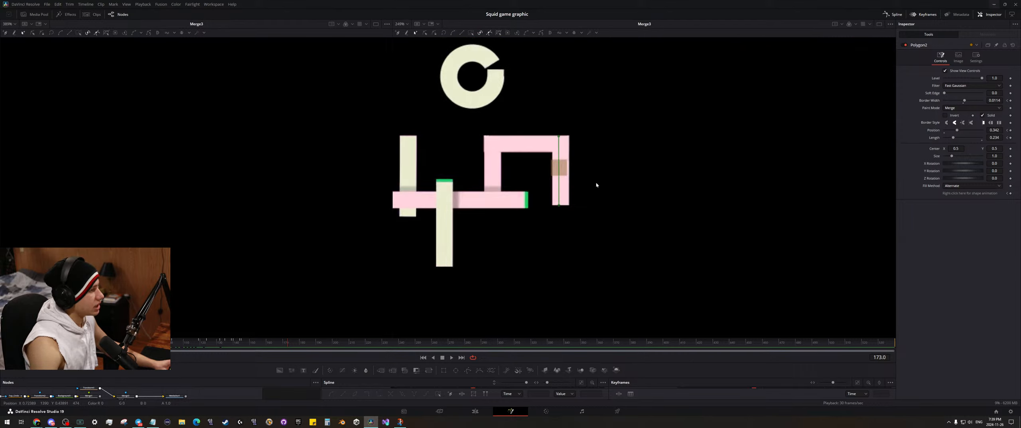
pyautogui.moveTo(257, 345); pyautogui.dragTo(242, 347)
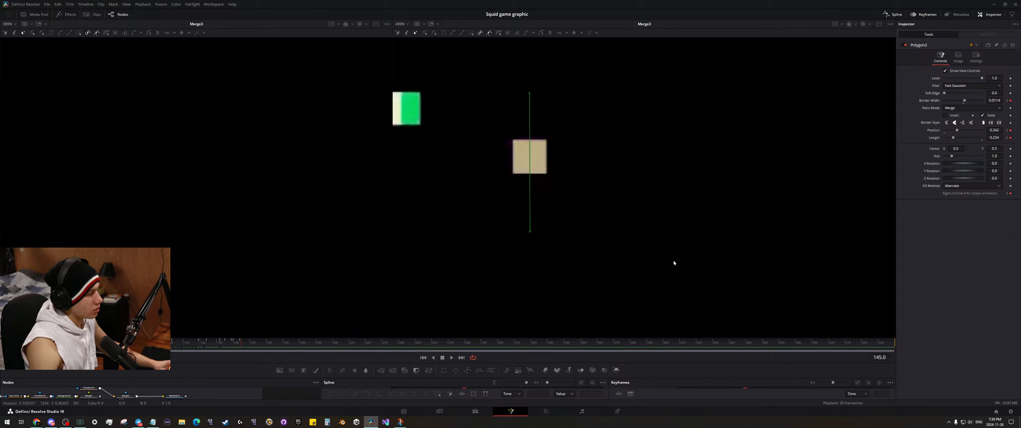
pyautogui.moveTo(241, 345)
pyautogui.mouseDown()
pyautogui.moveTo(305, 343)
pyautogui.moveTo(282, 347)
pyautogui.mouseUp()
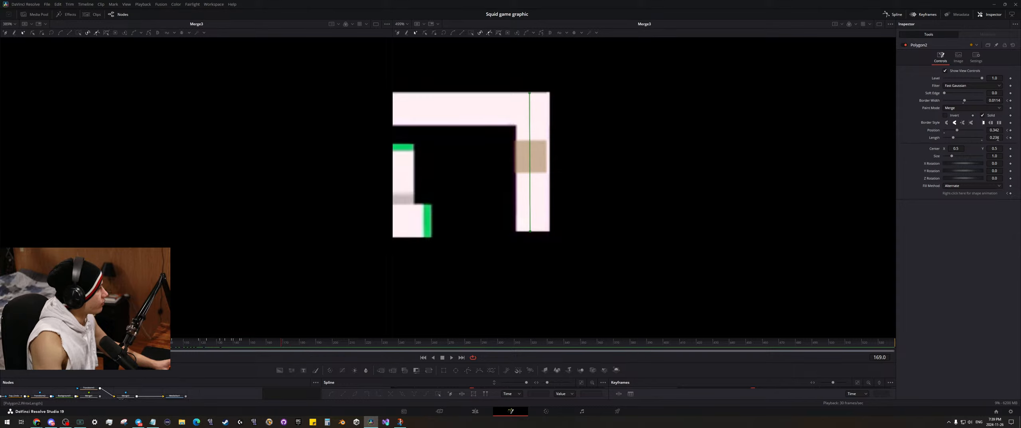
pyautogui.moveTo(992, 139); pyautogui.dragTo(992, 131)
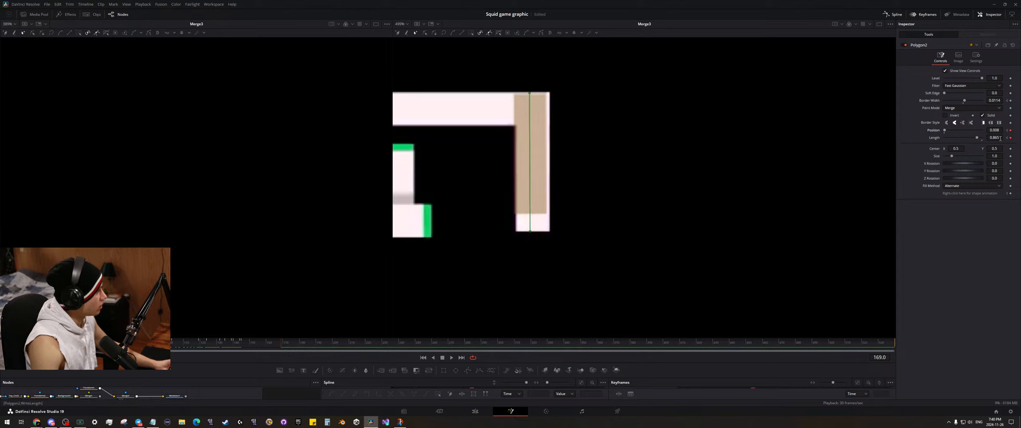
pyautogui.moveTo(998, 139); pyautogui.dragTo(1000, 139)
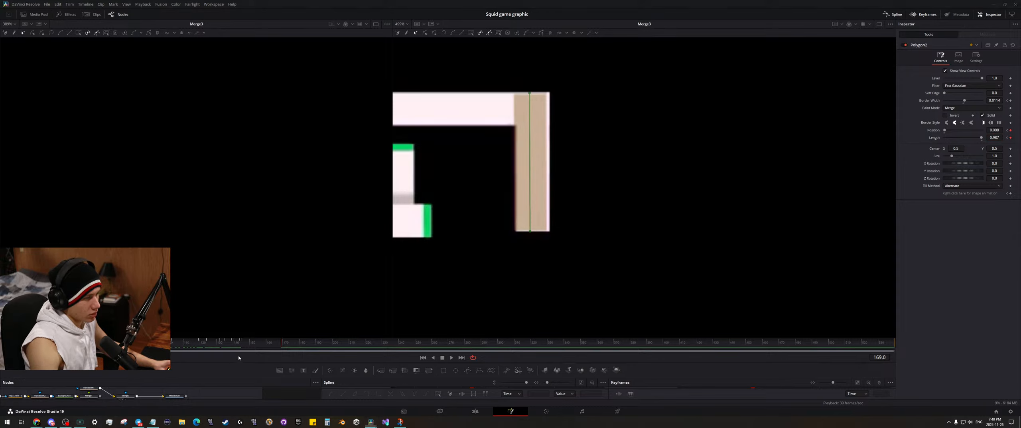
# - Play the animation from frame 169 to frame 330 and check Polygon2's stroke against the reference
pyautogui.press('space')
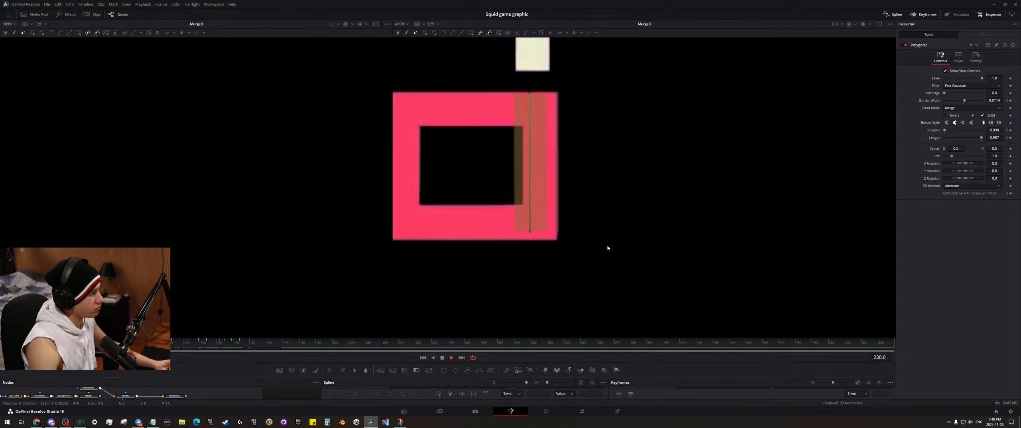
pyautogui.scroll(-2, 646, 216)
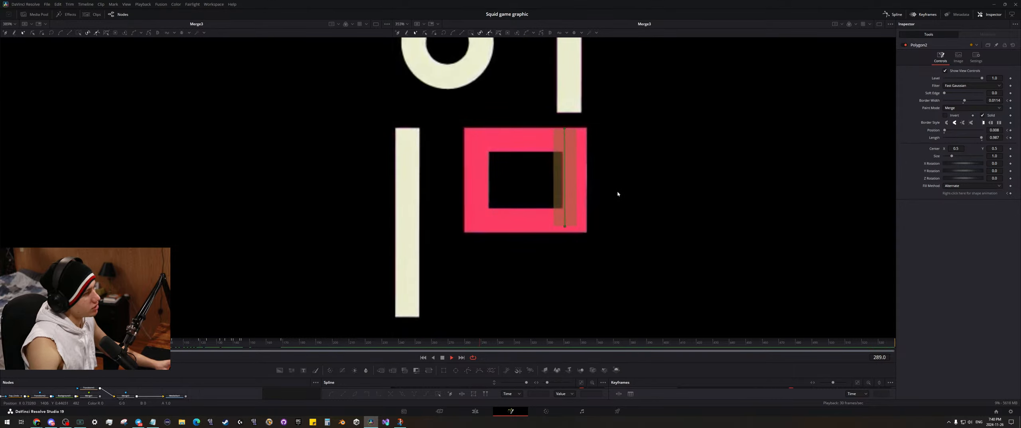
pyautogui.scroll(-6, 522, 228)
pyautogui.press('space')
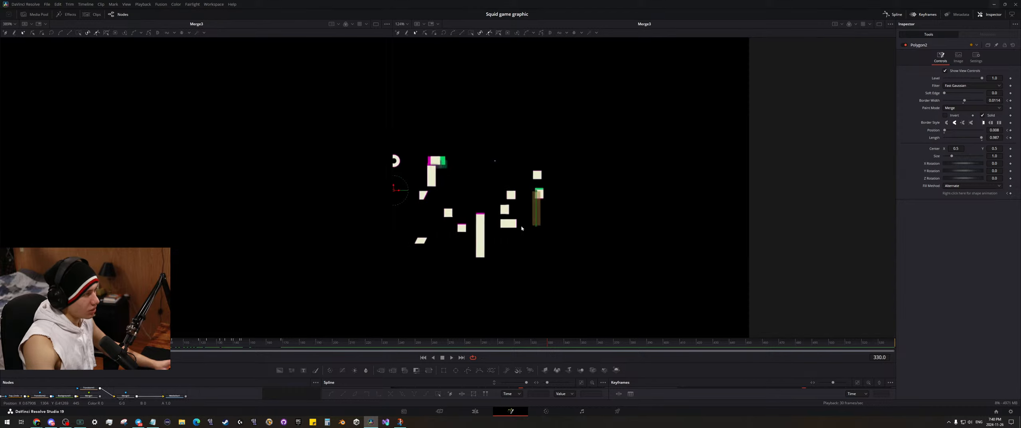
pyautogui.scroll(-2, 521, 234)
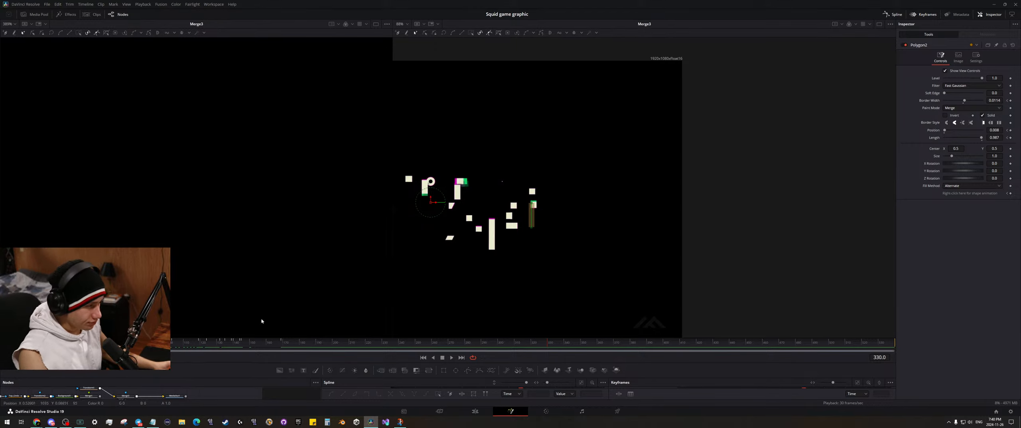
# - Select the Polygon2_1 node and enlarge the viewer showing the reference composite
pyautogui.moveTo(201, 377); pyautogui.dragTo(201, 228)
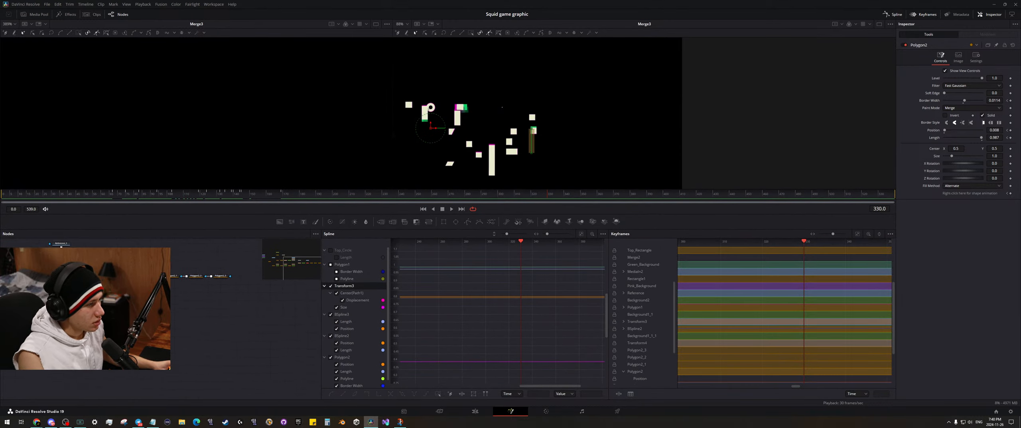
pyautogui.moveTo(257, 260)
pyautogui.mouseDown()
pyautogui.moveTo(319, 266)
pyautogui.moveTo(252, 268)
pyautogui.mouseUp()
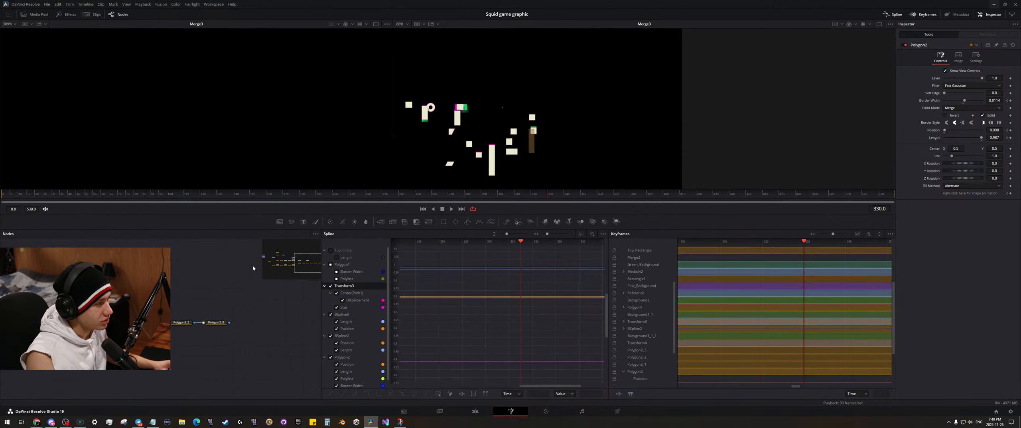
pyautogui.moveTo(134, 330); pyautogui.dragTo(170, 325)
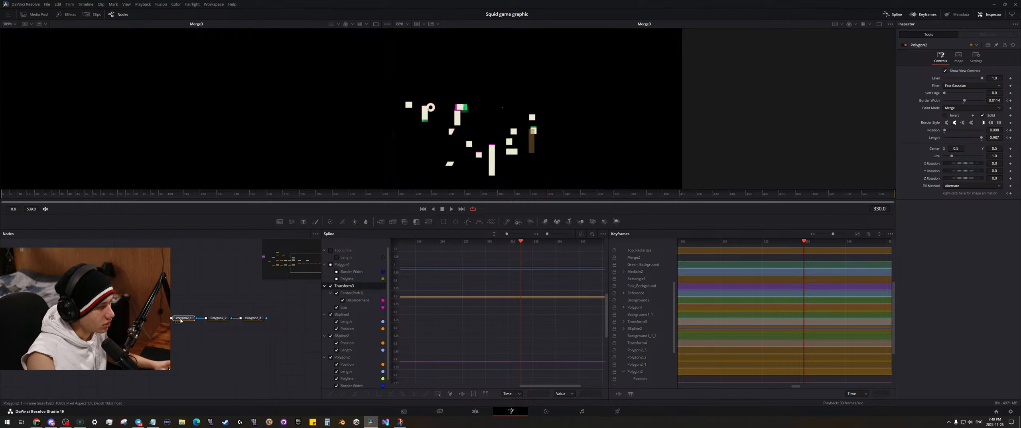
pyautogui.click(182, 318)
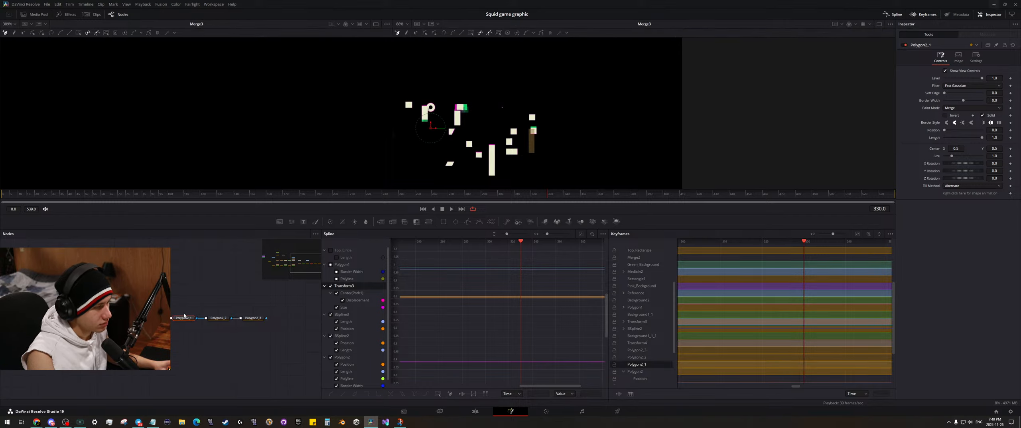
pyautogui.moveTo(258, 228); pyautogui.dragTo(258, 333)
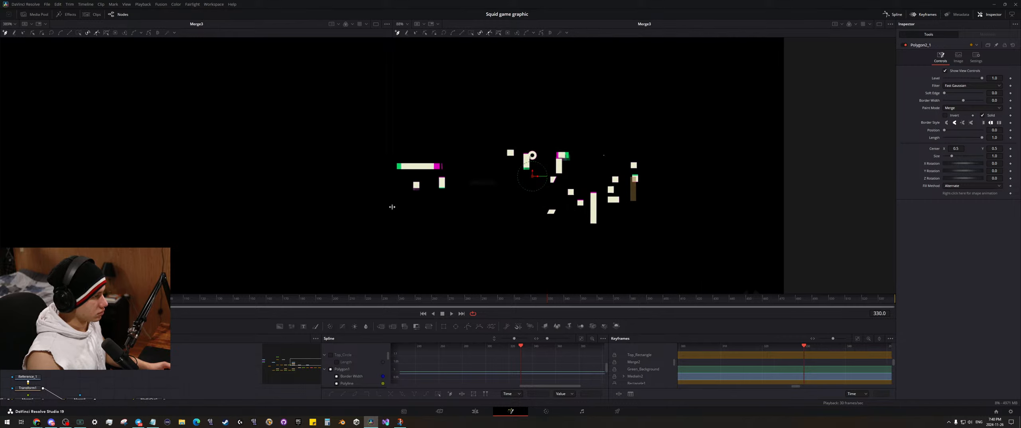
pyautogui.moveTo(392, 207); pyautogui.dragTo(93, 212)
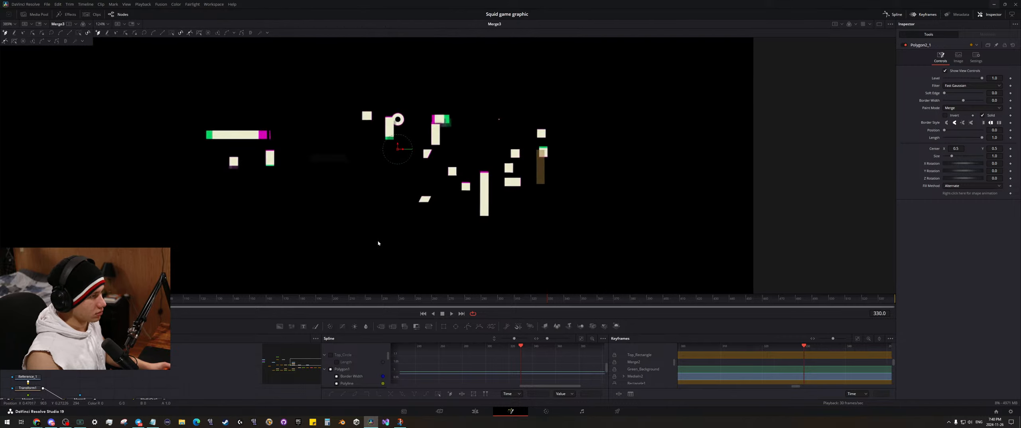
# - Examine the reference shapes between frames 178 and 90 to find the next bar that Polygon2_1 should trace
pyautogui.moveTo(172, 299); pyautogui.dragTo(279, 297)
pyautogui.scroll(10, 549, 230)
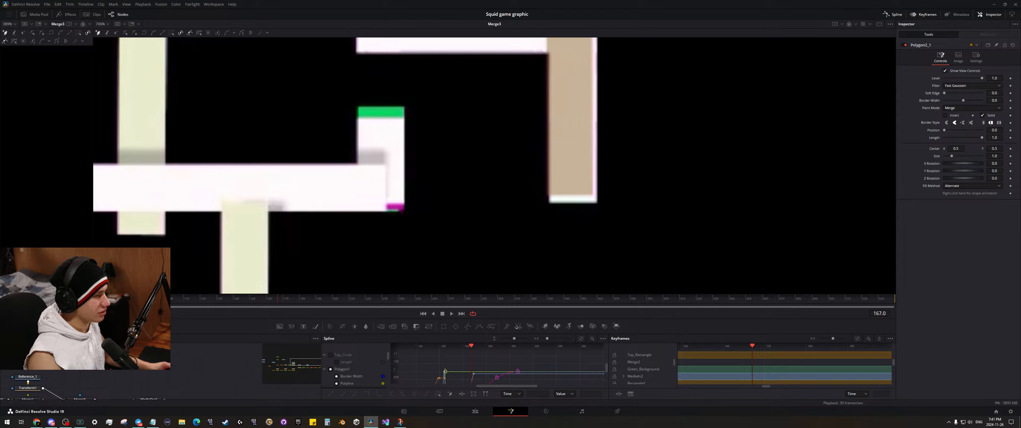
pyautogui.moveTo(255, 297); pyautogui.dragTo(235, 291)
pyautogui.scroll(-8, 399, 203)
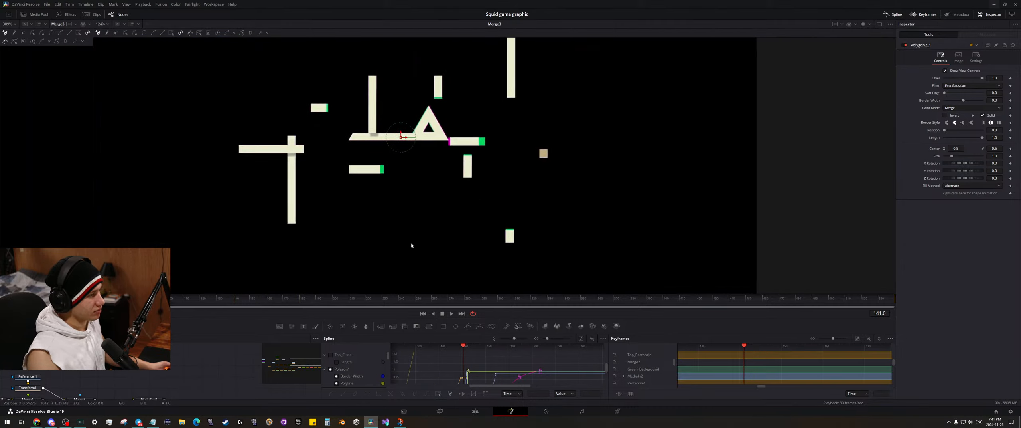
pyautogui.scroll(-3, 381, 212)
pyautogui.scroll(2, 310, 238)
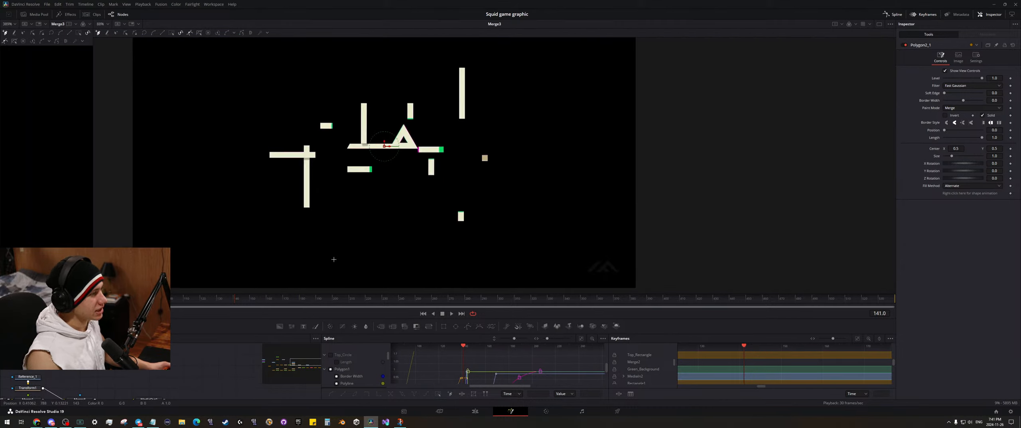
pyautogui.moveTo(232, 307); pyautogui.dragTo(297, 308)
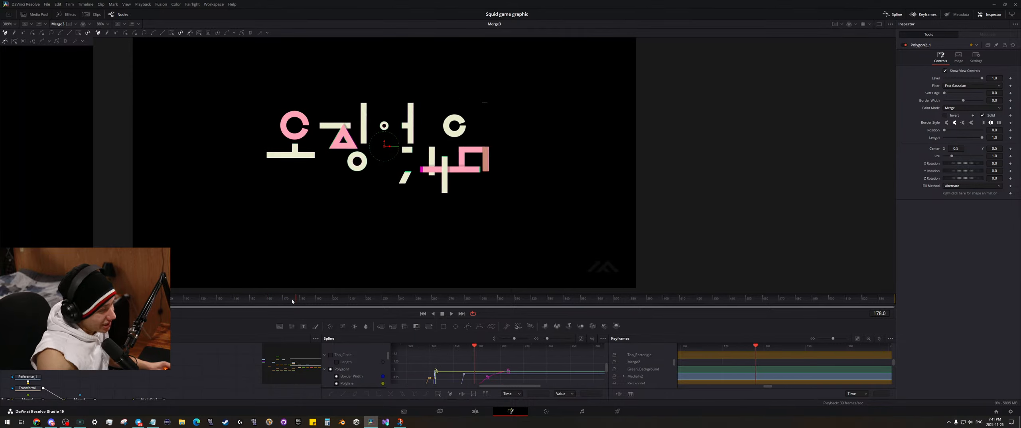
pyautogui.moveTo(292, 301); pyautogui.dragTo(151, 300)
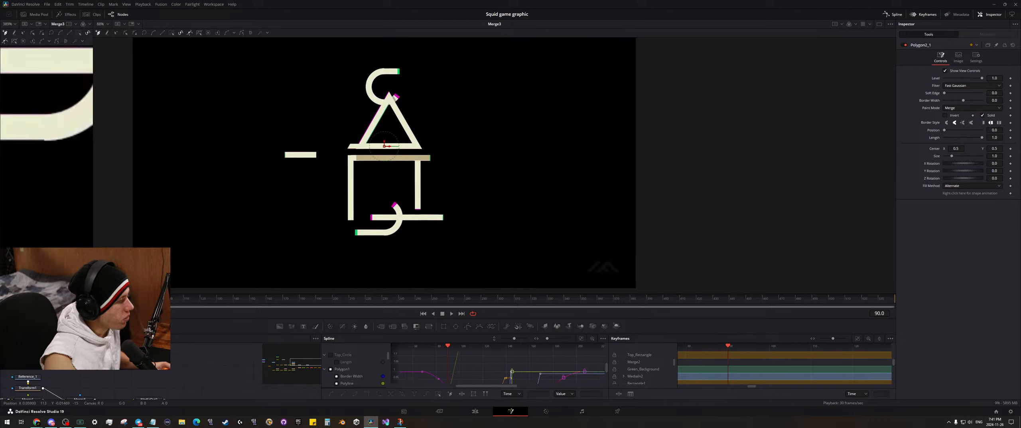
# - At frame 97, draw Polygon2_1 as a straight line down the centre of the reference's leftmost vertical bar, from its upper to lower end
pyautogui.moveTo(149, 300)
pyautogui.mouseDown()
pyautogui.moveTo(102, 300)
pyautogui.moveTo(162, 300)
pyautogui.mouseUp()
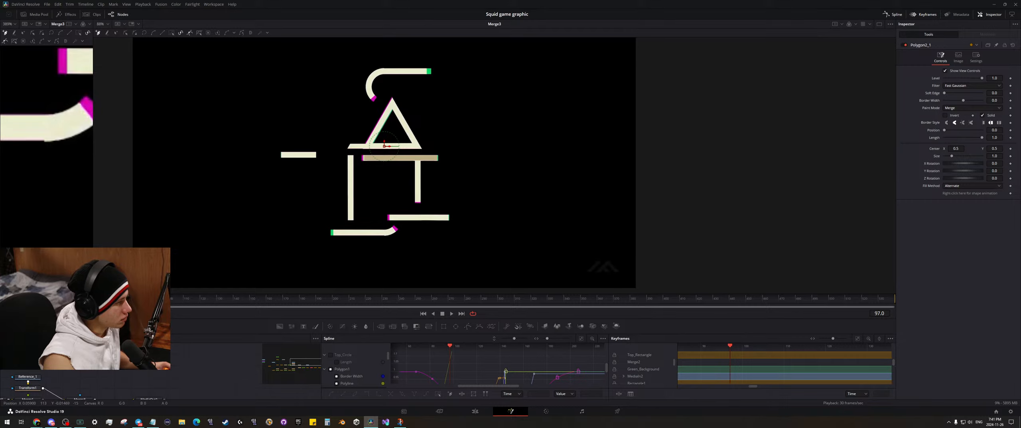
pyautogui.moveTo(191, 359); pyautogui.dragTo(216, 321)
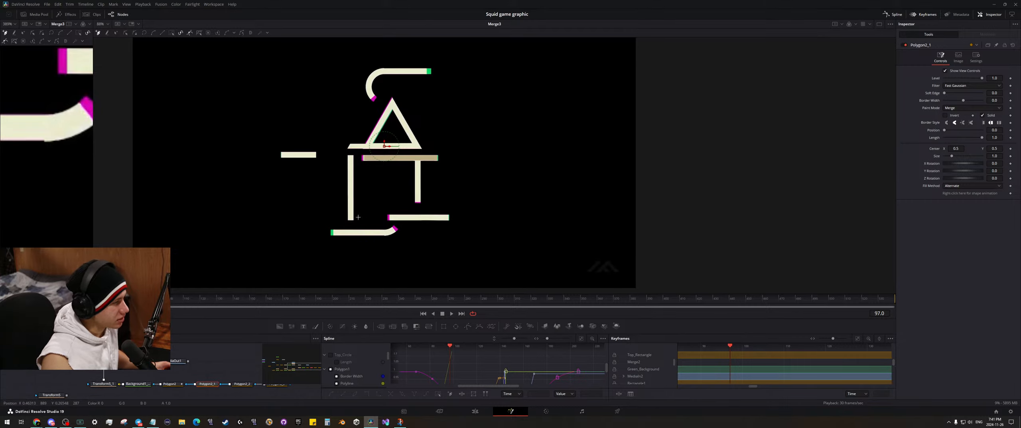
pyautogui.scroll(3, 353, 218)
pyautogui.scroll(3, 353, 220)
pyautogui.moveTo(343, 57); pyautogui.dragTo(355, 135)
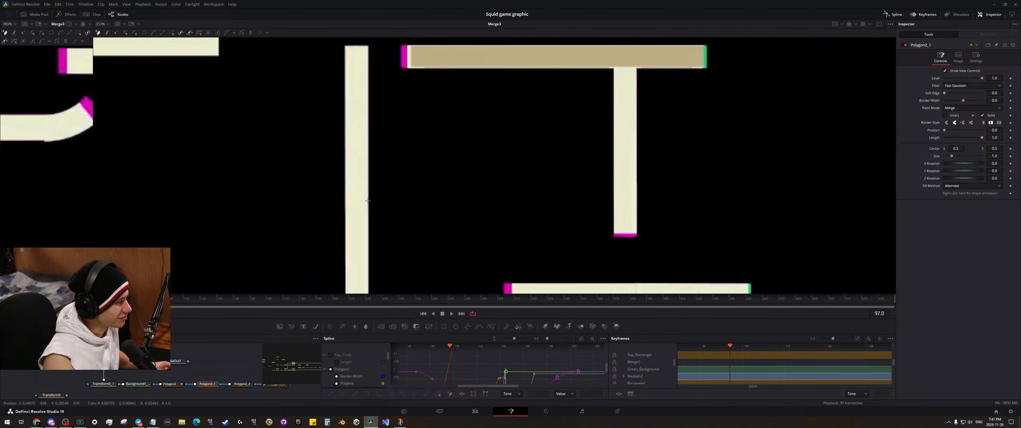
pyautogui.moveTo(355, 79); pyautogui.dragTo(368, 135)
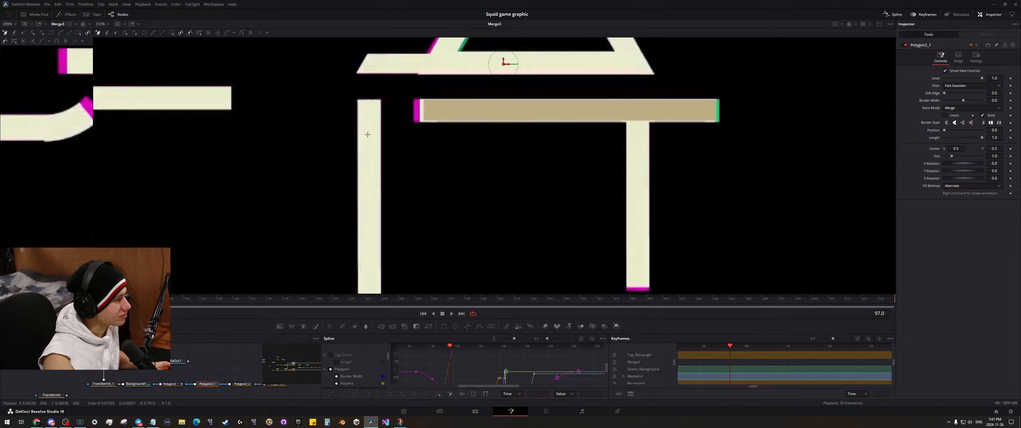
pyautogui.click(369, 100)
pyautogui.moveTo(387, 189); pyautogui.dragTo(381, 46)
pyautogui.click(362, 215)
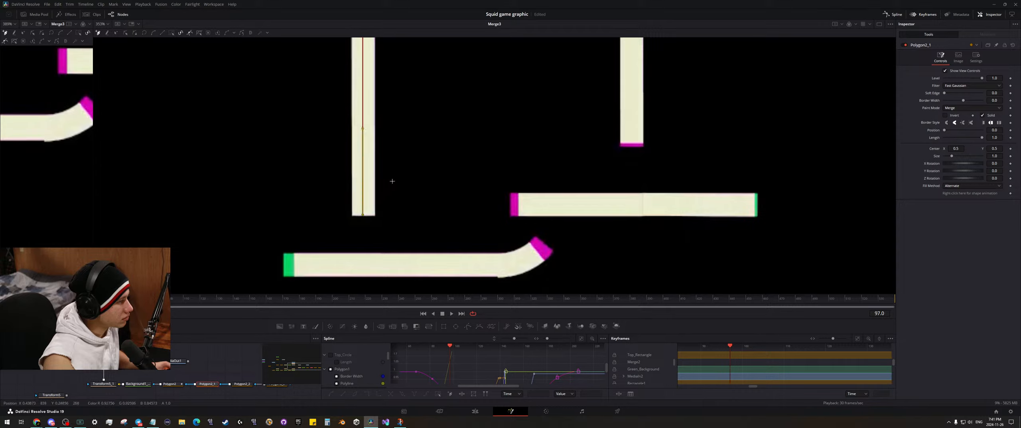
# - Set Polygon2_1's Border Width to 0.0112 with a flat-ended border style, and save the project
pyautogui.scroll(-3, 410, 163)
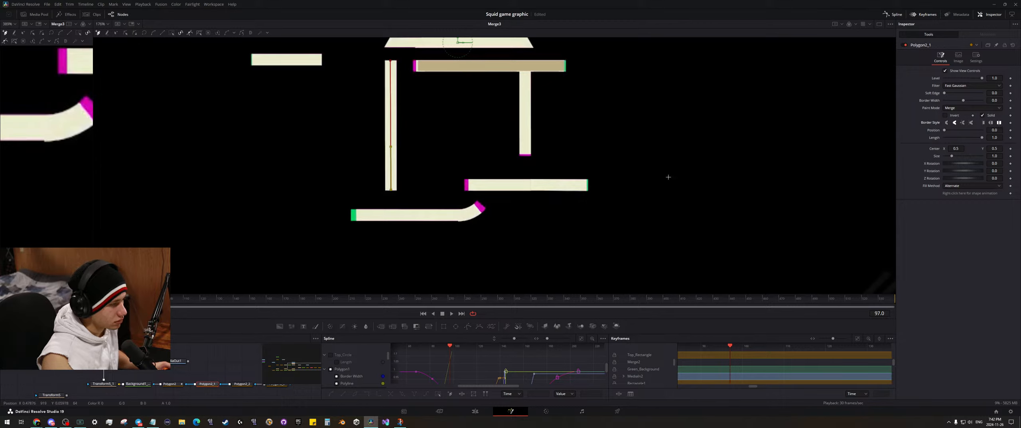
pyautogui.moveTo(994, 101); pyautogui.dragTo(1001, 101)
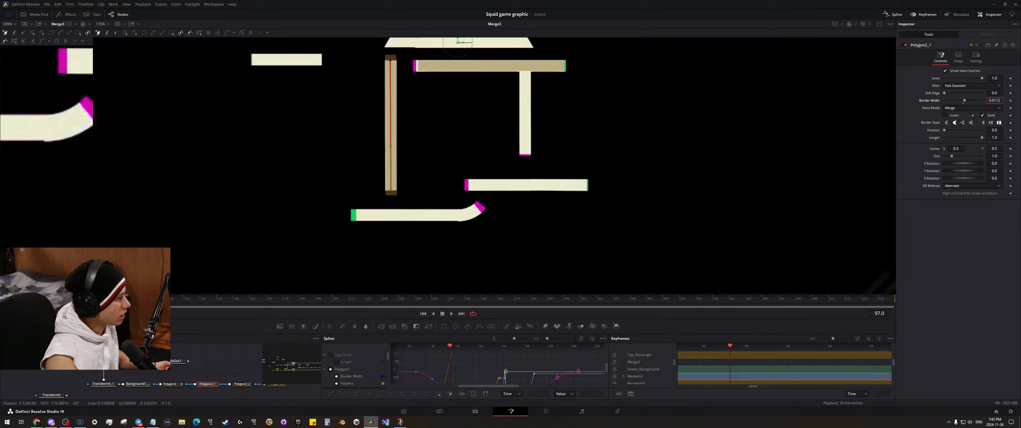
pyautogui.click(983, 124)
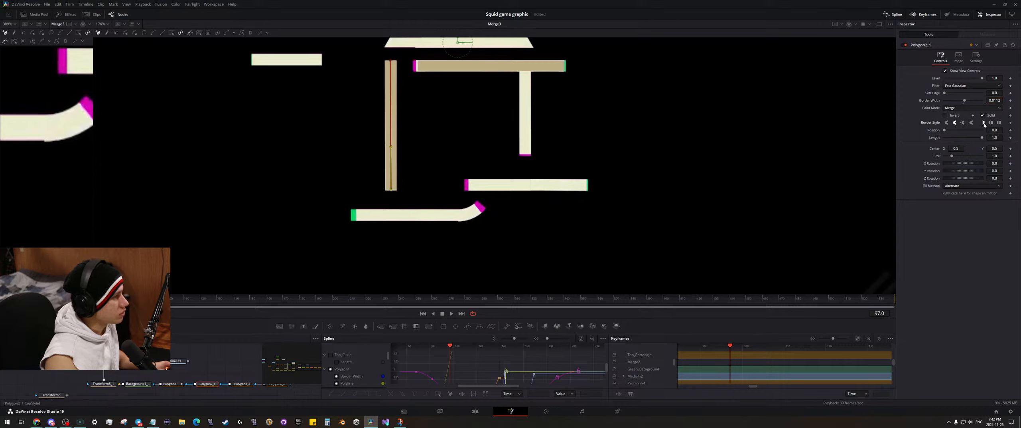
pyautogui.hotkey('ctrl', 's')
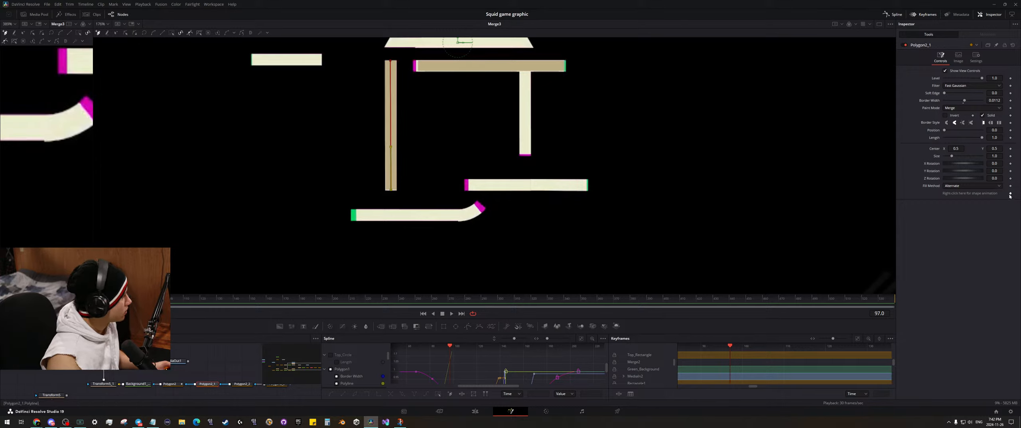
# - Add Position and Length keyframes to Polygon2_1 at frame 97, removing the mistaken Soft Edge keyframe
pyautogui.click(1010, 93)
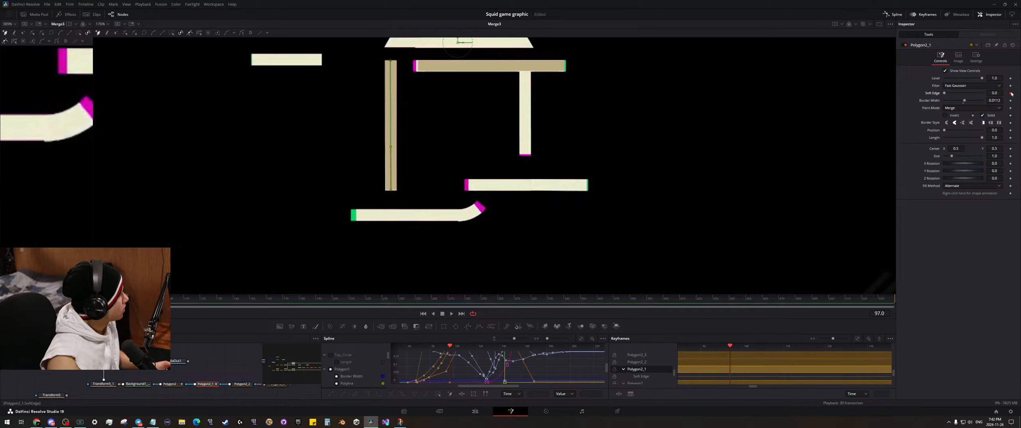
pyautogui.click(1011, 93)
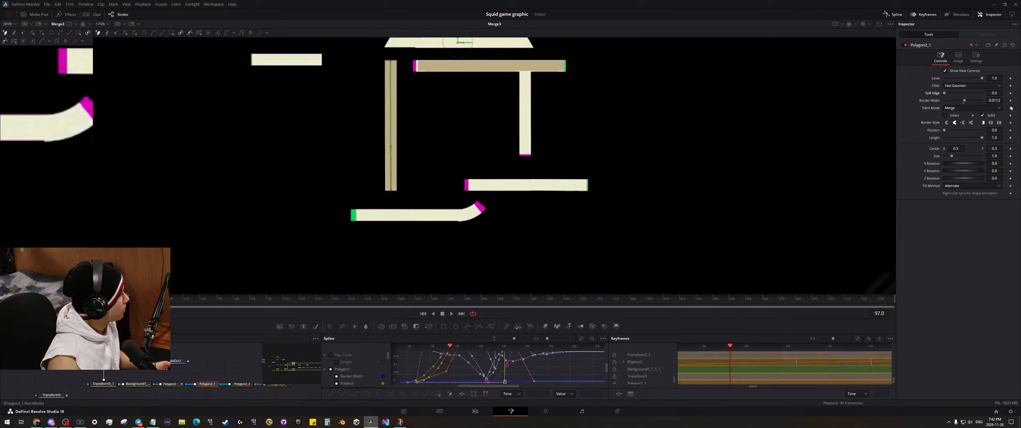
pyautogui.click(1011, 130)
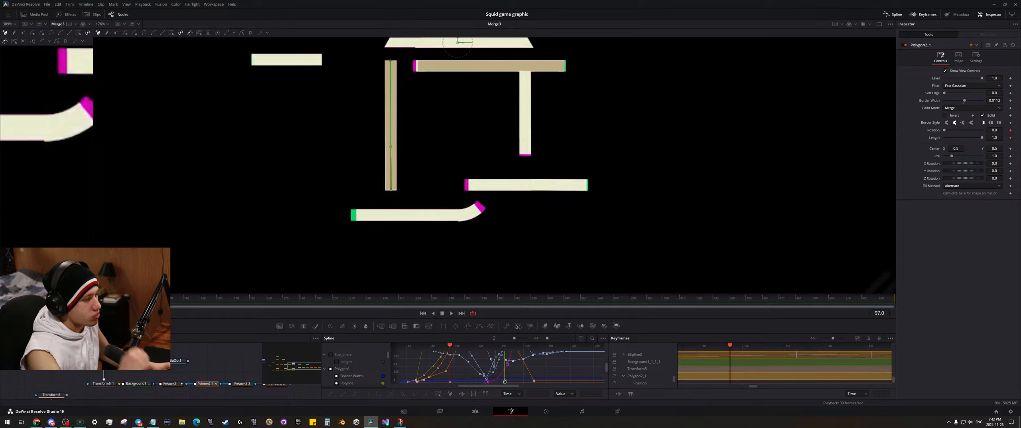
# - At frame 129, set Polygon2_1's Position to 0.176 and Length to 0.082 to cover the small reference square
pyautogui.moveTo(171, 293); pyautogui.dragTo(216, 299)
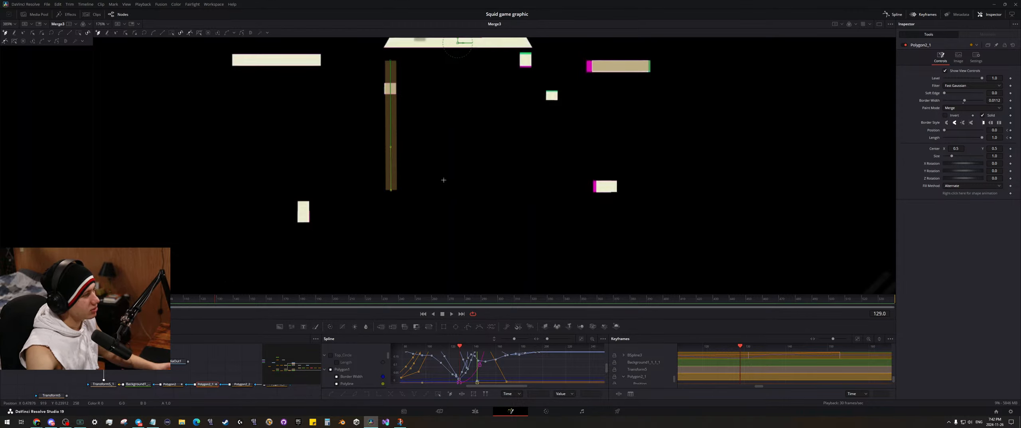
pyautogui.scroll(4, 426, 109)
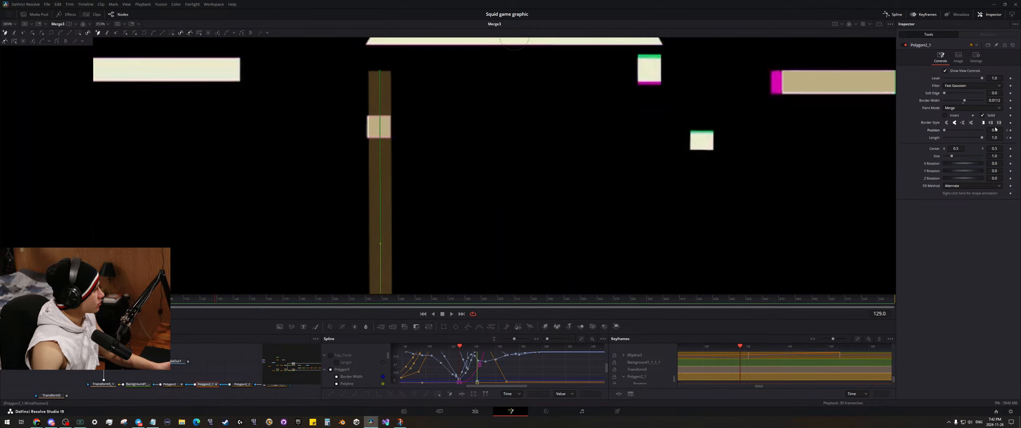
pyautogui.scroll(-4, 564, 192)
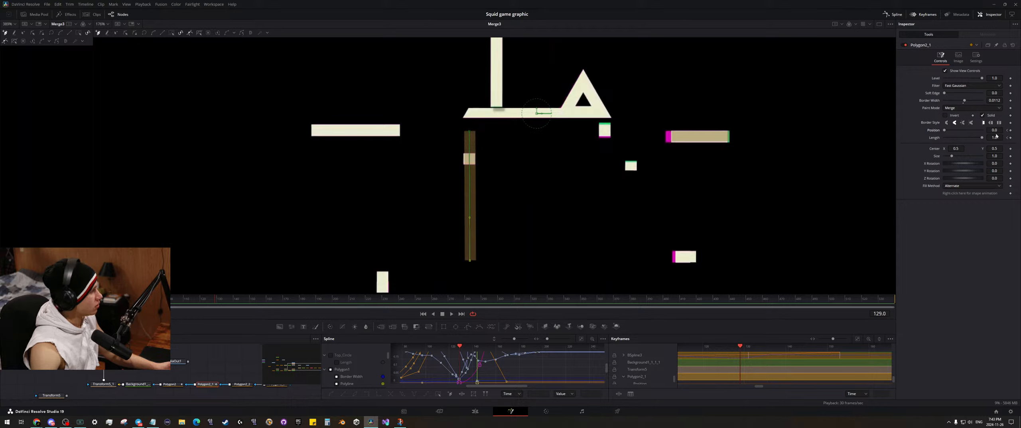
pyautogui.moveTo(999, 139); pyautogui.dragTo(818, 178)
pyautogui.scroll(6, 525, 190)
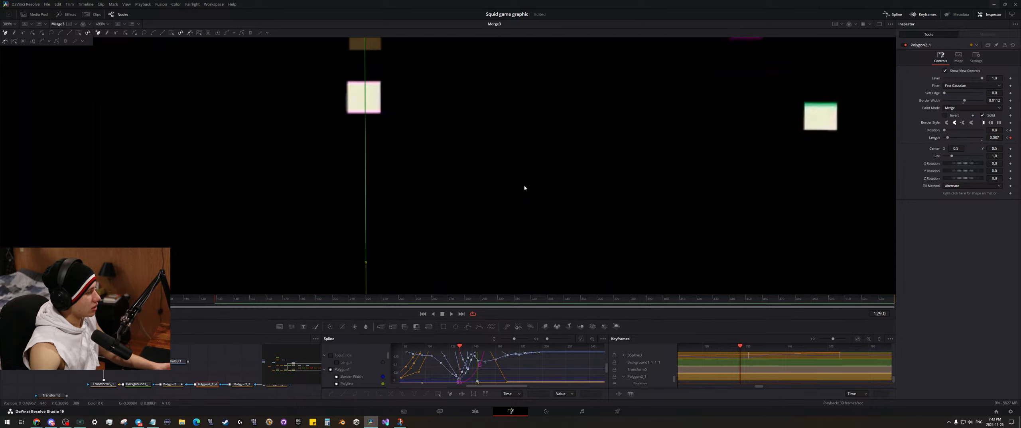
pyautogui.moveTo(524, 187); pyautogui.dragTo(584, 248)
pyautogui.moveTo(989, 130)
pyautogui.mouseDown()
pyautogui.moveTo(1020, 130)
pyautogui.moveTo(998, 136)
pyautogui.mouseUp()
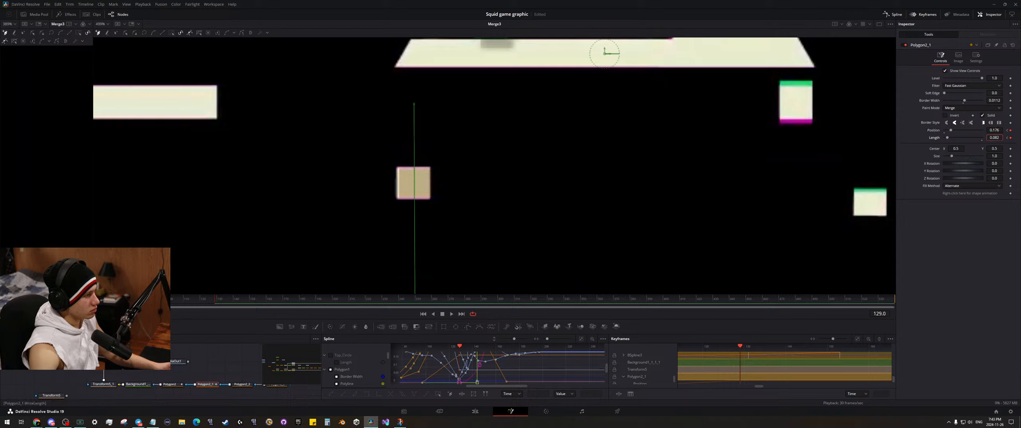
# - Compare Polygon2_1 with the reference around frames 129 and 130, and keyframe its shape at frame 130
pyautogui.scroll(-6, 465, 227)
pyautogui.moveTo(464, 226); pyautogui.dragTo(402, 177)
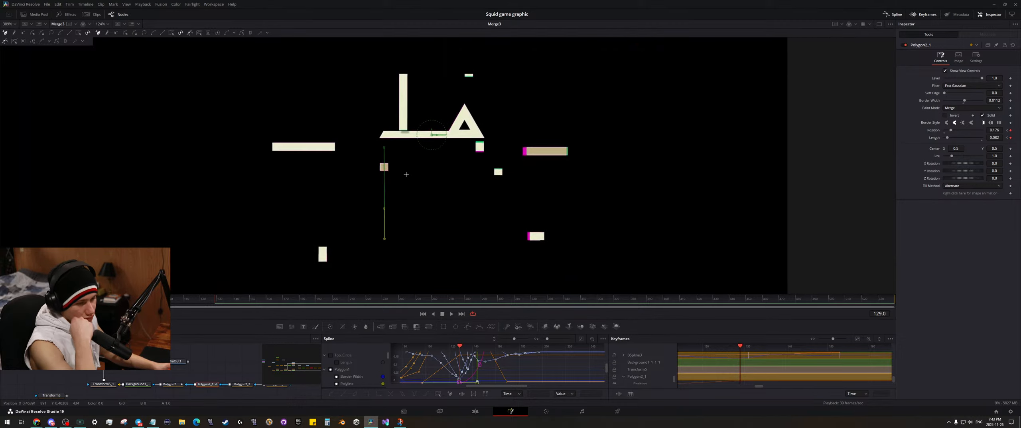
pyautogui.scroll(5, 415, 172)
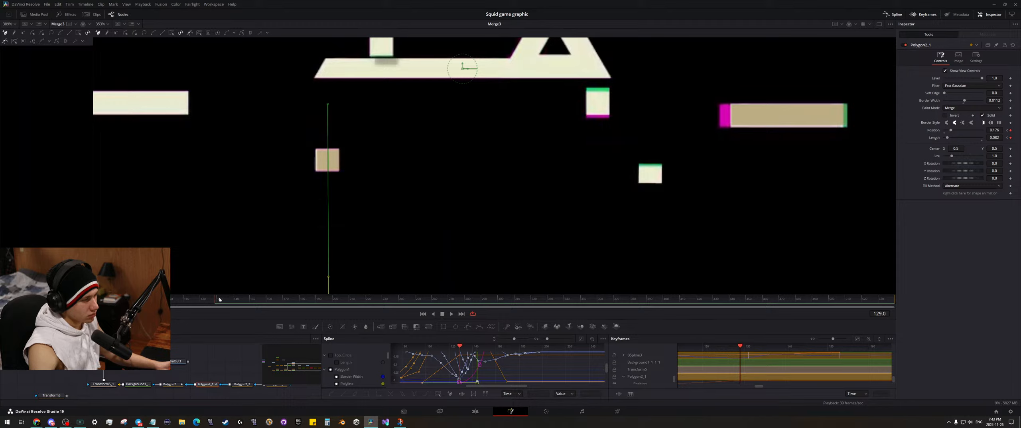
pyautogui.moveTo(217, 299); pyautogui.dragTo(218, 299)
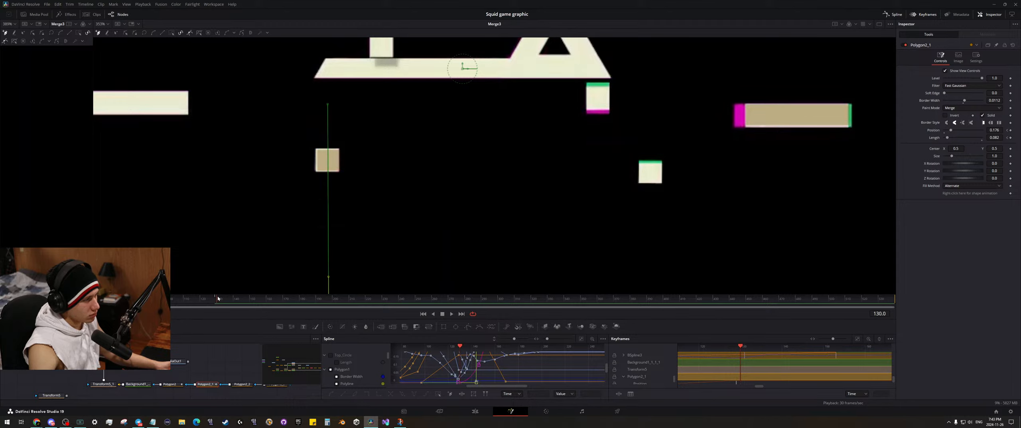
pyautogui.click(1011, 193)
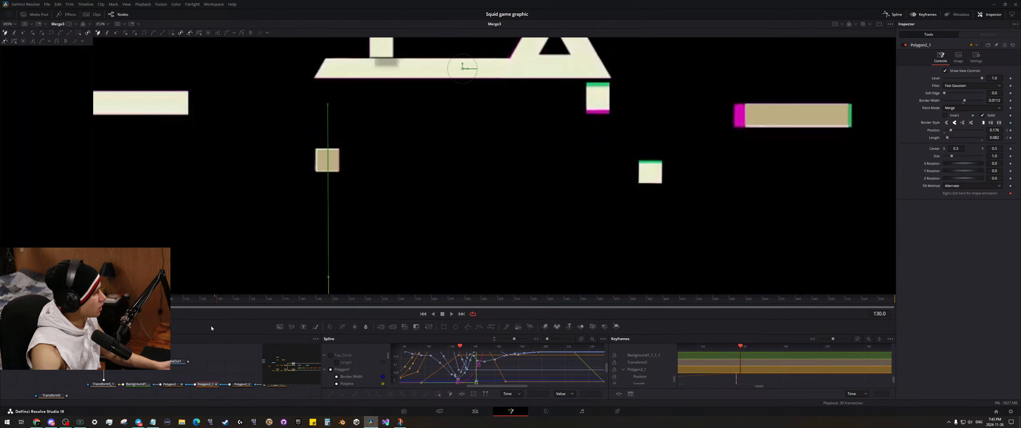
pyautogui.click(215, 302)
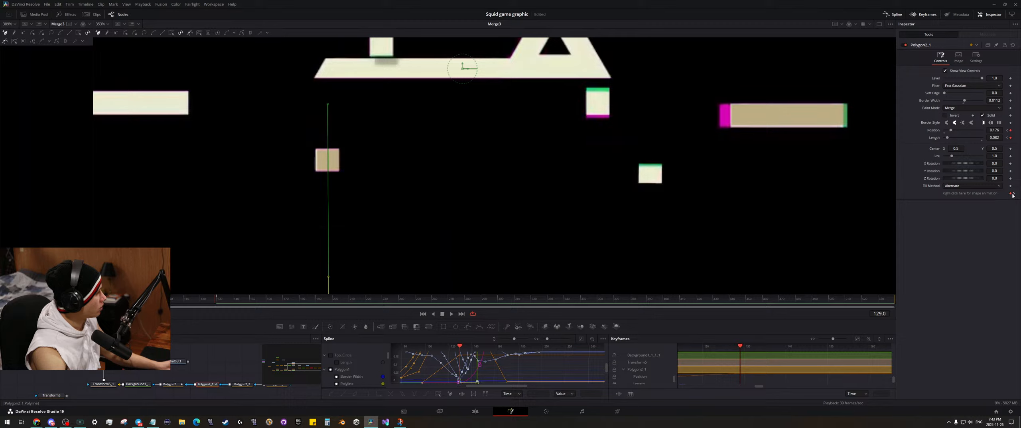
pyautogui.press('Right')
pyautogui.scroll(-5, 383, 148)
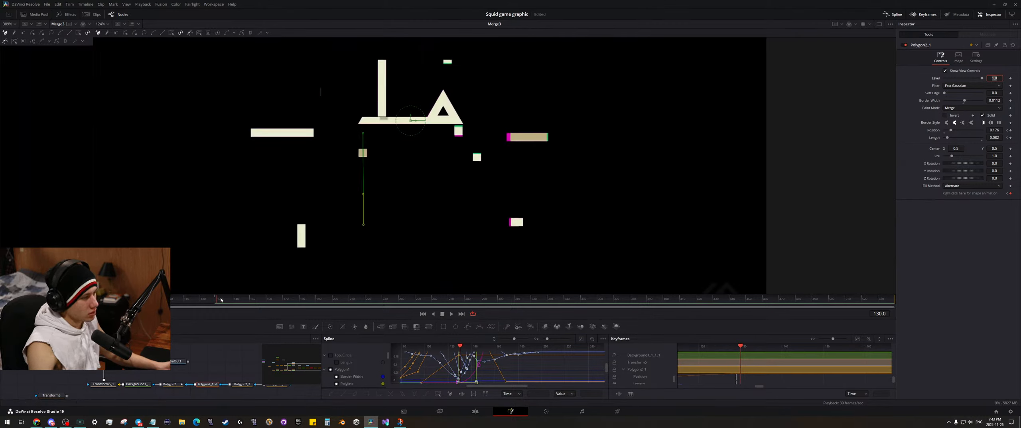
# - At frame 195, move Polygon2_1's lower end point to the lower-right corner of the pink square character
pyautogui.moveTo(221, 299); pyautogui.dragTo(325, 280)
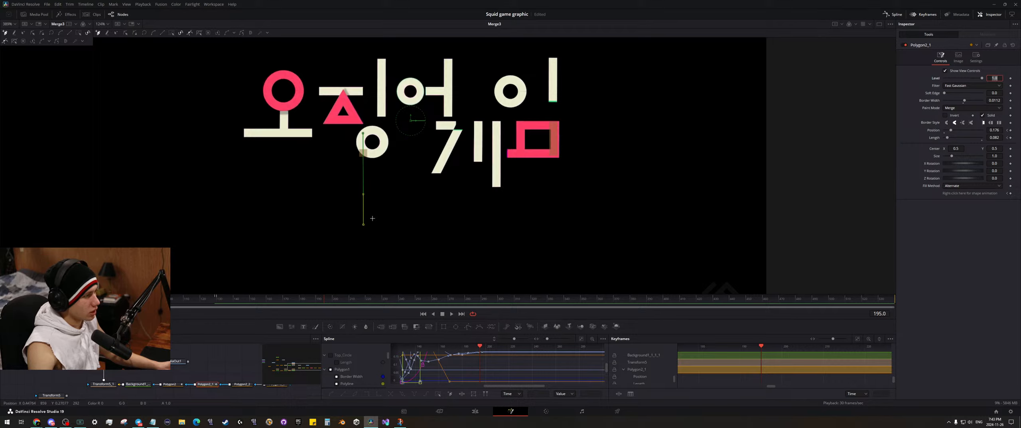
pyautogui.moveTo(363, 225); pyautogui.dragTo(557, 154)
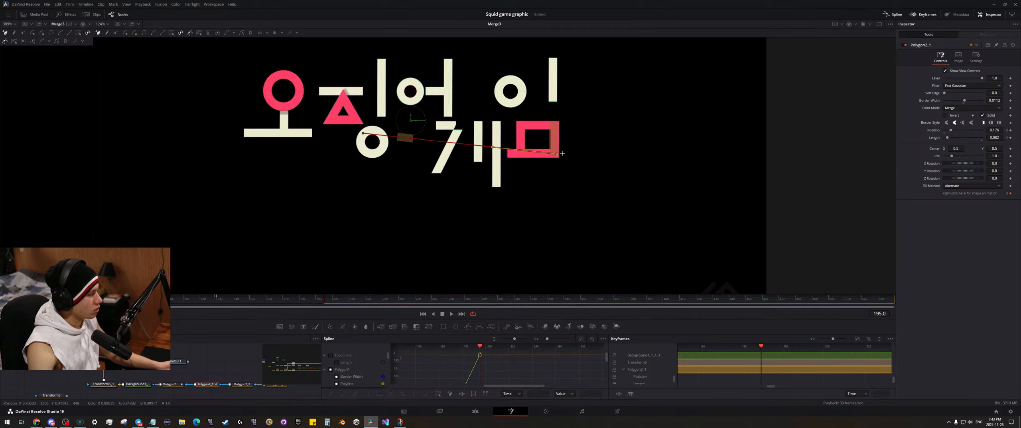
pyautogui.scroll(6, 558, 156)
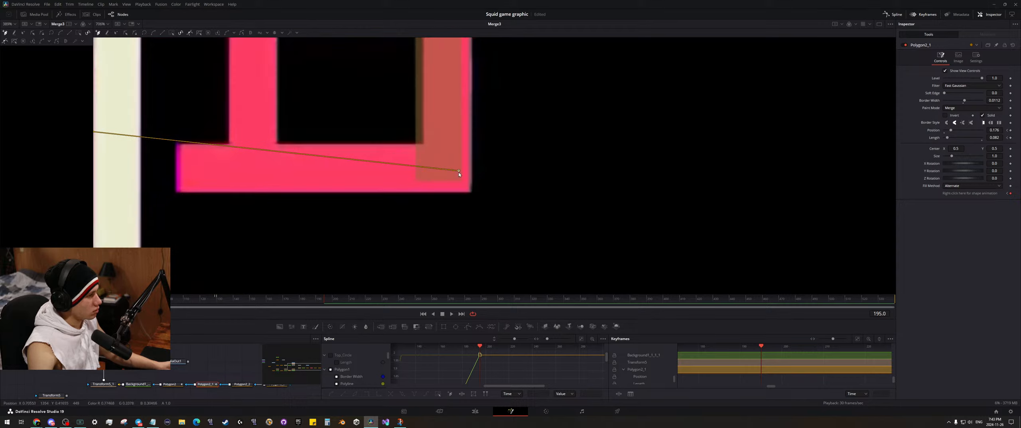
pyautogui.moveTo(460, 171); pyautogui.dragTo(465, 169)
pyautogui.scroll(-3, 466, 171)
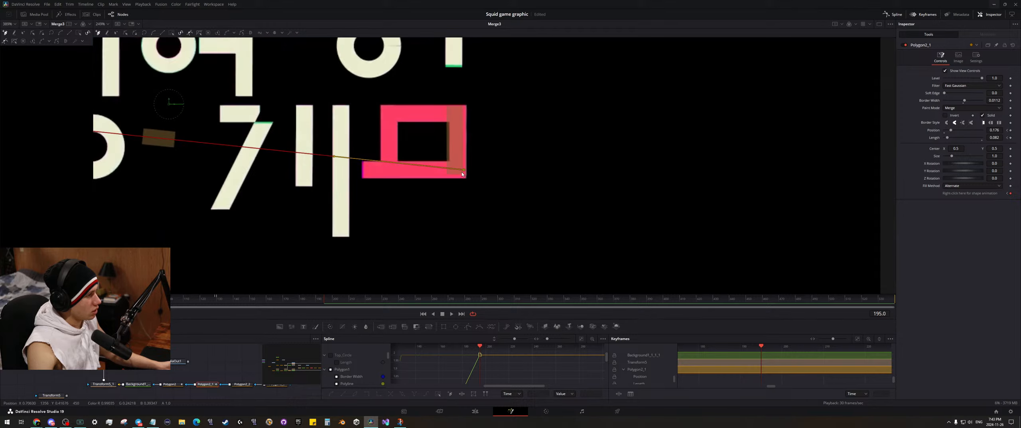
pyautogui.scroll(-2, 345, 179)
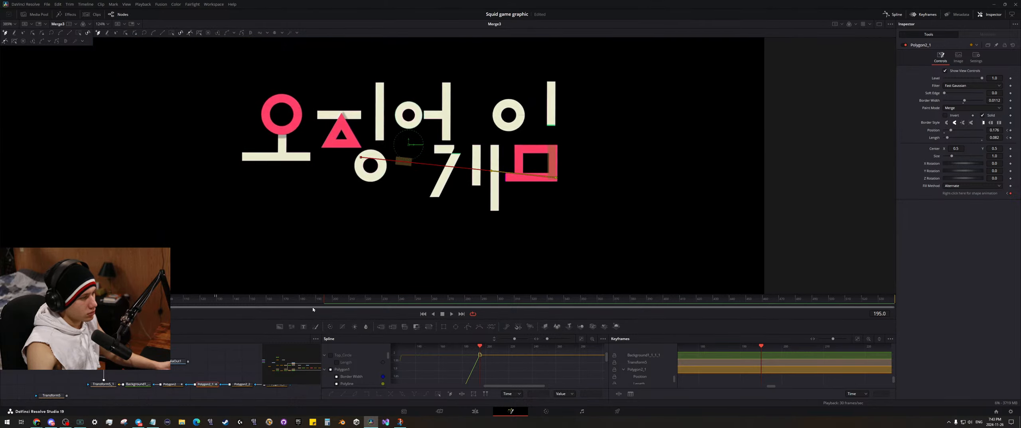
# - Back at frame 130, reposition Polygon2_1's line around the small reference square, undoing the first attempt
pyautogui.click(219, 302)
pyautogui.press('Left')
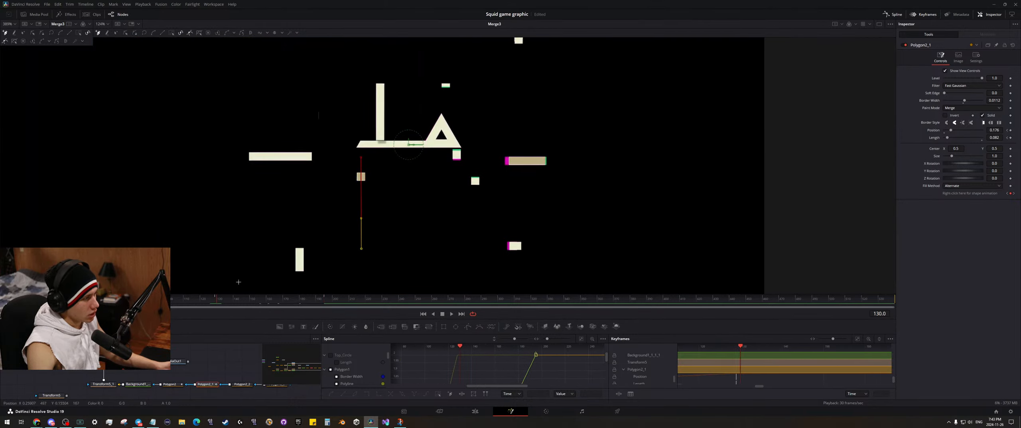
pyautogui.scroll(5, 364, 157)
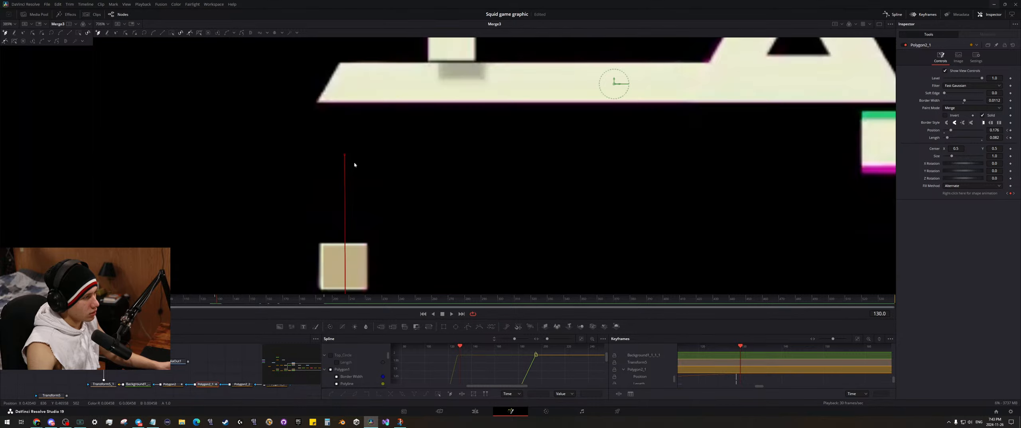
pyautogui.scroll(-3, 336, 199)
pyautogui.moveTo(222, 300)
pyautogui.mouseDown()
pyautogui.moveTo(327, 299)
pyautogui.moveTo(218, 300)
pyautogui.mouseUp()
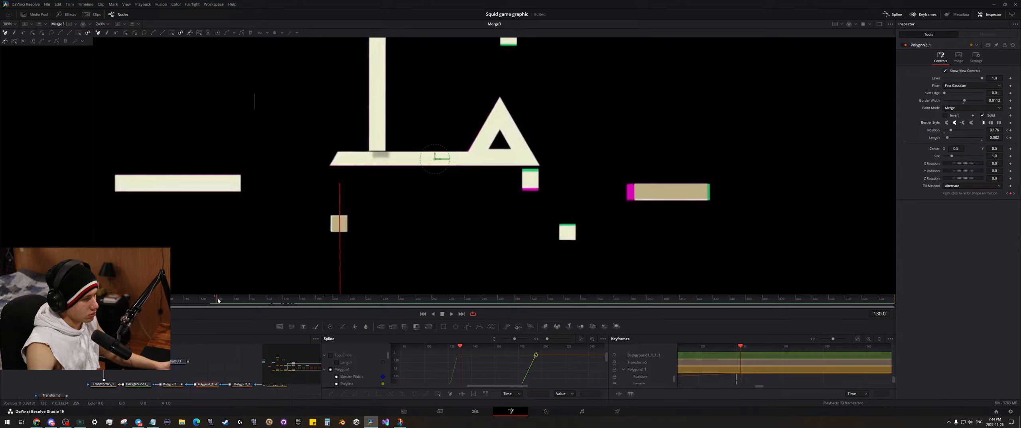
pyautogui.scroll(5, 351, 134)
pyautogui.moveTo(352, 132); pyautogui.dragTo(364, 191)
pyautogui.hotkey('ctrl', 'z')
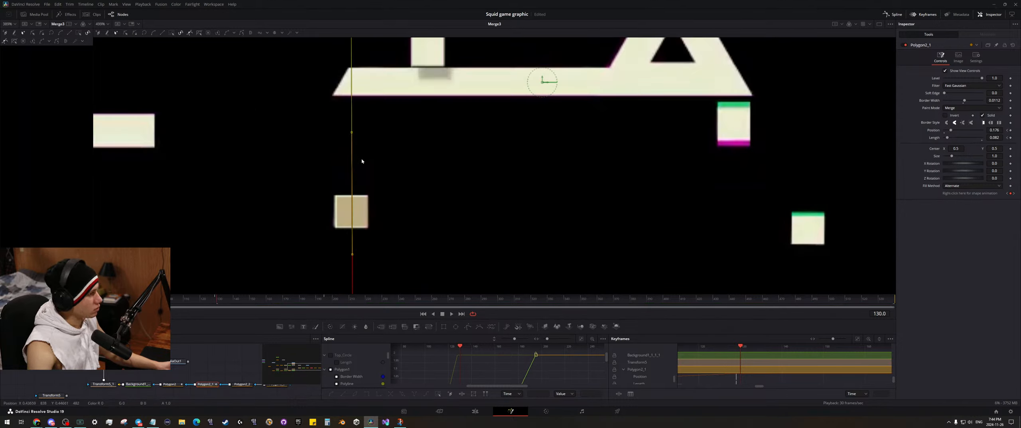
pyautogui.moveTo(352, 132); pyautogui.dragTo(337, 212)
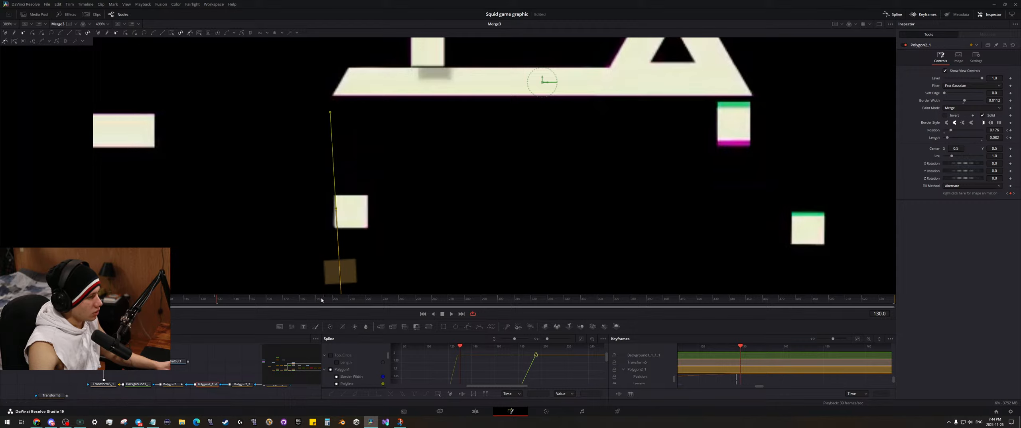
# - Return to frame 195, show the whole title in the viewer, and enlarge the area with the spline curves and keyframes
pyautogui.moveTo(321, 299); pyautogui.dragTo(324, 300)
pyautogui.scroll(-8, 525, 164)
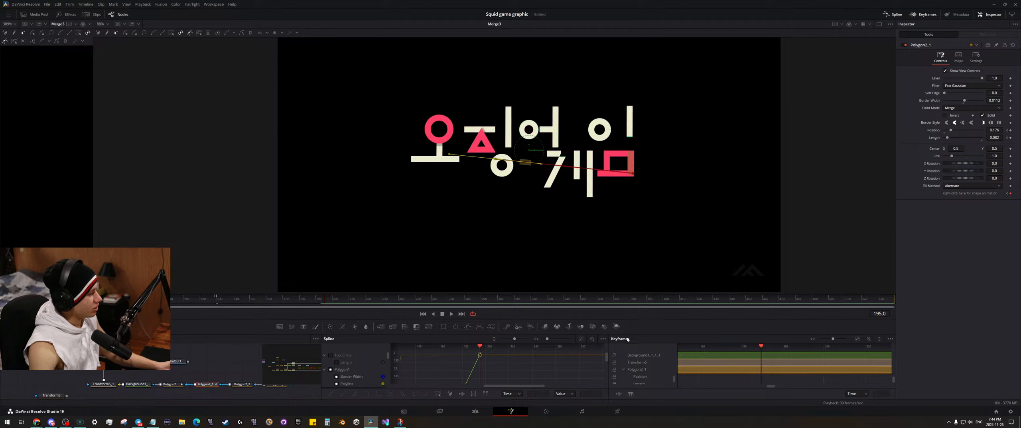
pyautogui.moveTo(627, 334); pyautogui.dragTo(610, 197)
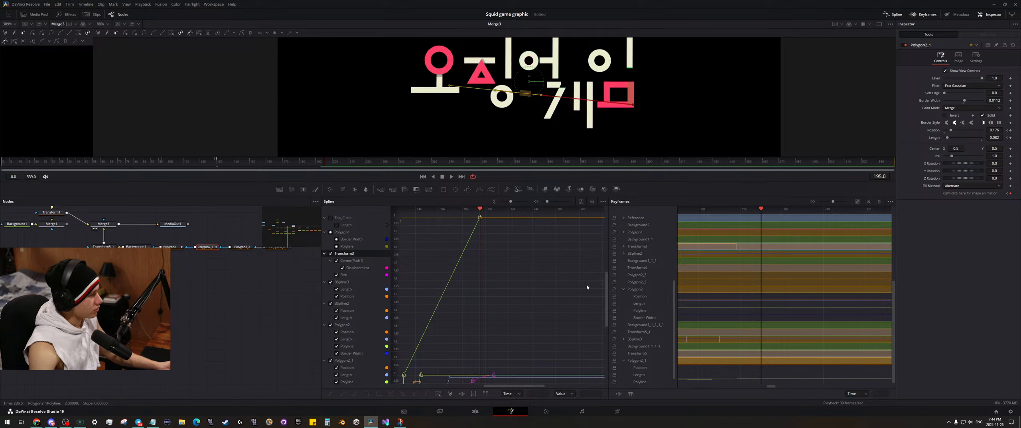
# - Try to move Polygon2_1's shape keyframe from frame 195 to frame 130, and undo the move
pyautogui.moveTo(764, 209); pyautogui.dragTo(799, 229)
pyautogui.scroll(-5, 799, 229)
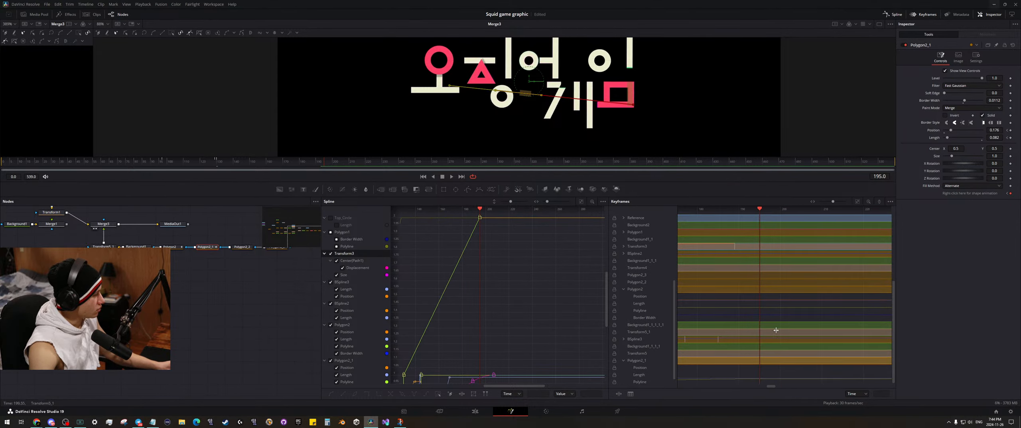
pyautogui.click(858, 202)
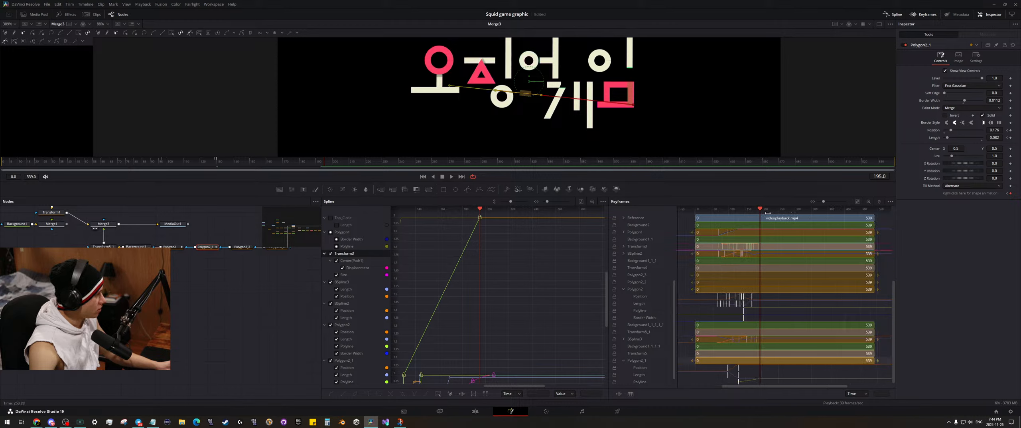
pyautogui.scroll(5, 763, 376)
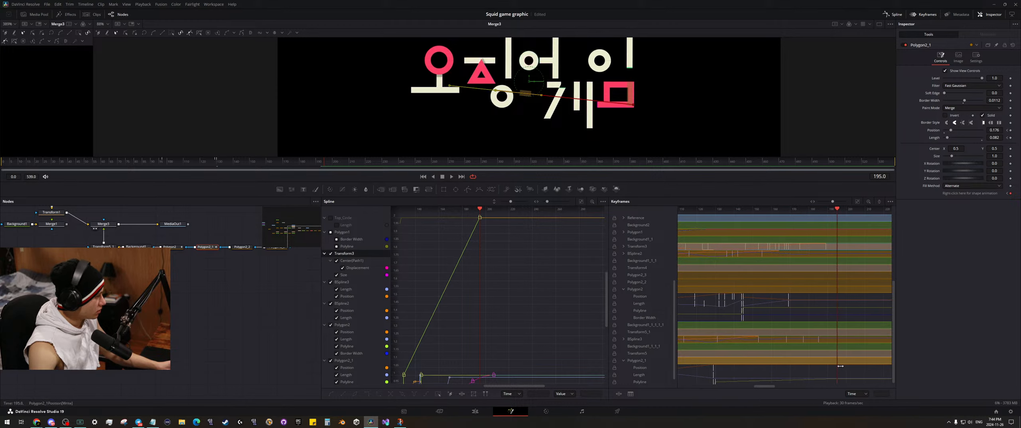
pyautogui.scroll(2, 737, 373)
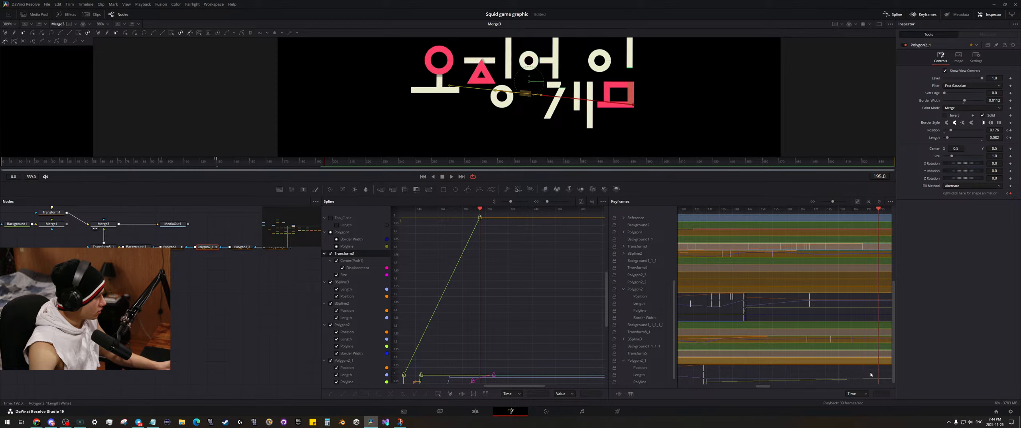
pyautogui.click(872, 325)
pyautogui.moveTo(878, 382); pyautogui.dragTo(710, 384)
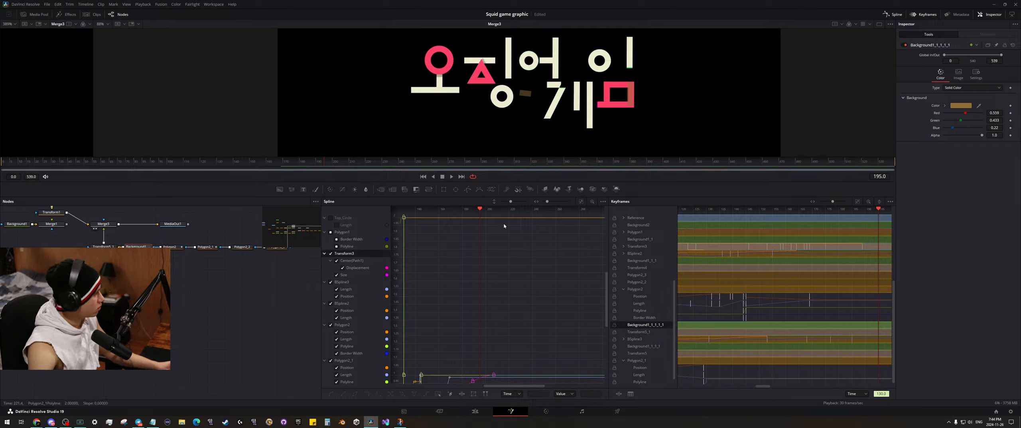
pyautogui.hotkey('ctrl', 'z')
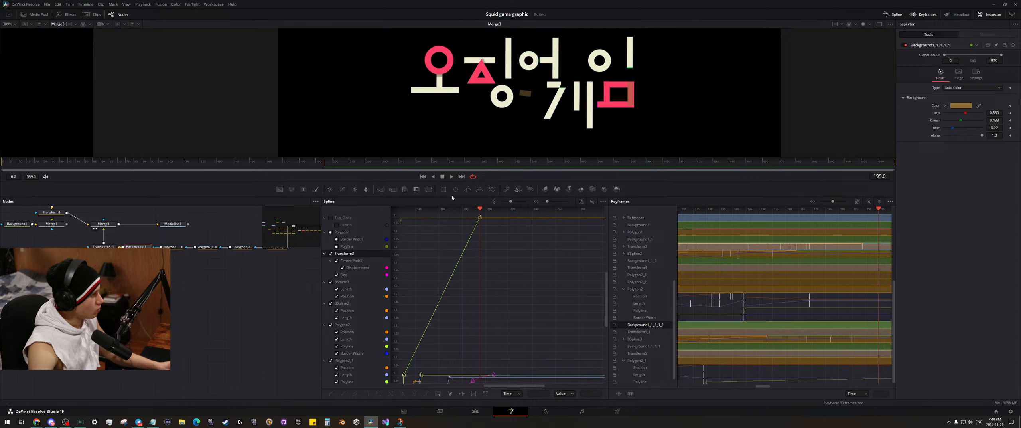
# - At frame 130, move Polygon2_1's upper point so the line runs along the left edge of the small reference square
pyautogui.moveTo(332, 162); pyautogui.dragTo(244, 190)
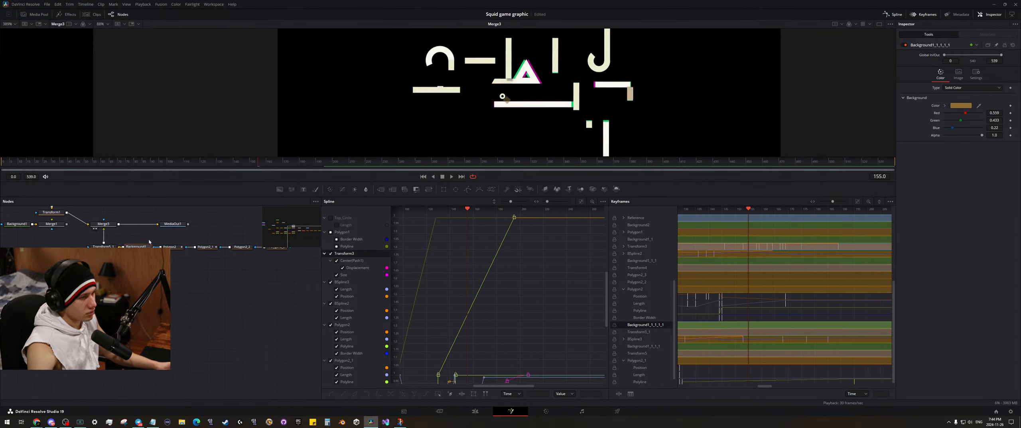
pyautogui.click(170, 248)
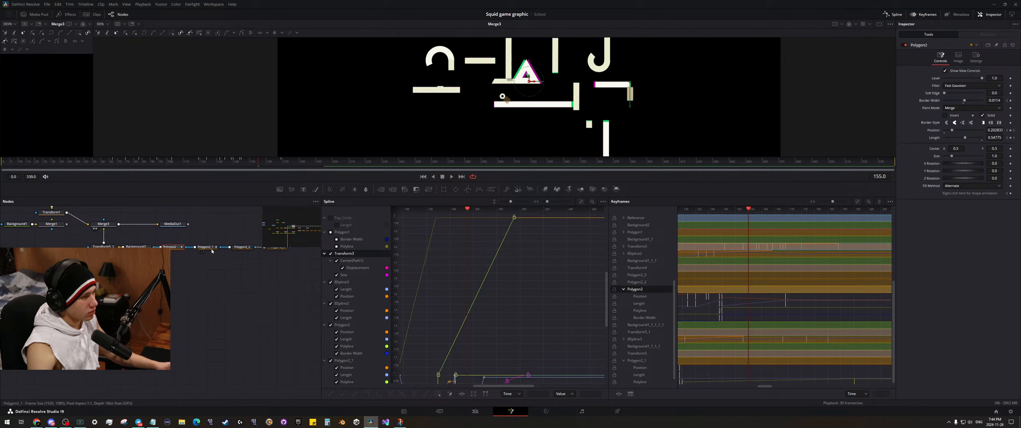
pyautogui.click(211, 247)
pyautogui.click(325, 165)
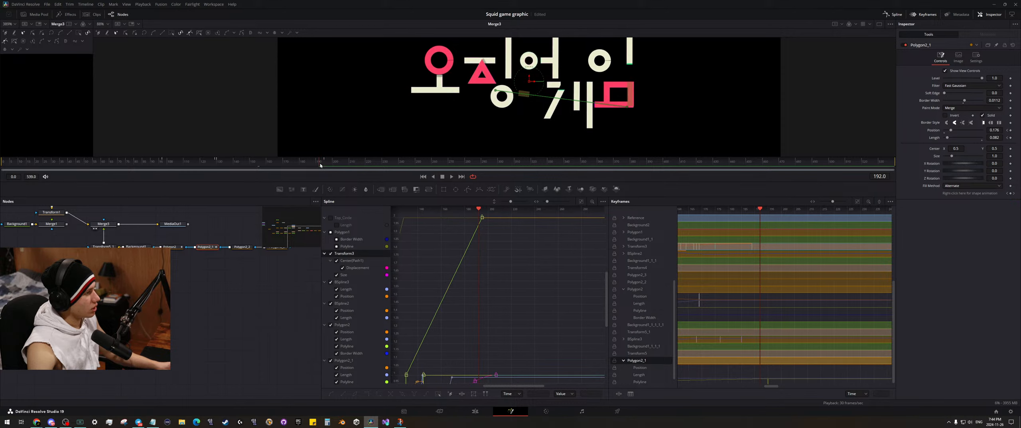
pyautogui.click(204, 160)
pyautogui.moveTo(204, 158)
pyautogui.mouseDown()
pyautogui.moveTo(328, 167)
pyautogui.moveTo(216, 163)
pyautogui.mouseUp()
pyautogui.scroll(4, 443, 133)
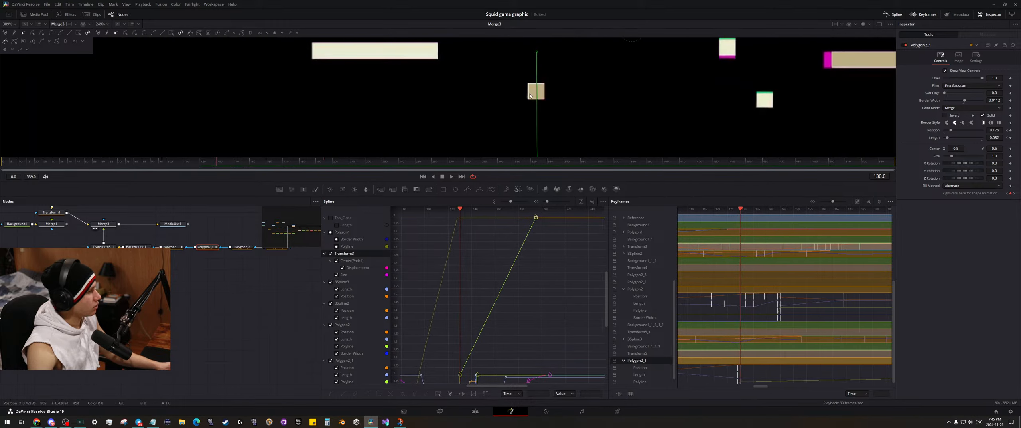
pyautogui.moveTo(530, 96); pyautogui.dragTo(515, 136)
pyautogui.moveTo(521, 92)
pyautogui.mouseDown()
pyautogui.moveTo(521, 45)
pyautogui.moveTo(511, 83)
pyautogui.mouseUp()
pyautogui.moveTo(514, 132); pyautogui.dragTo(513, 131)
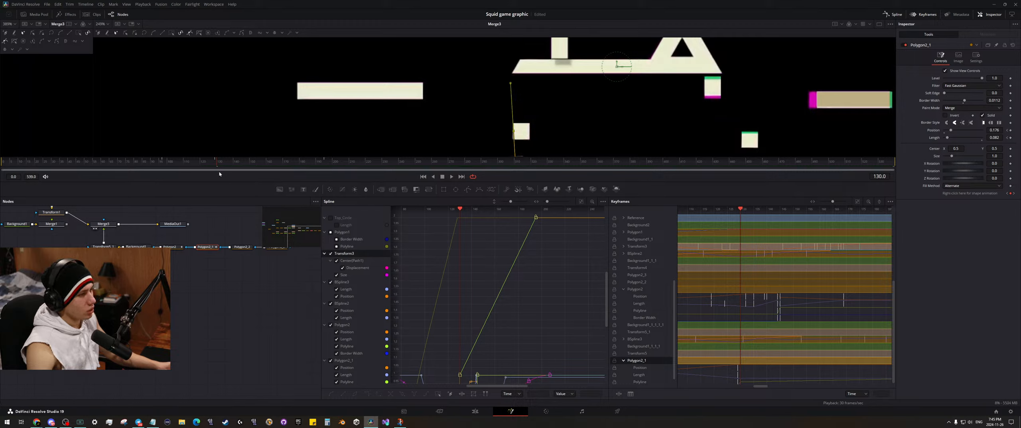
# - At frame 195, lower Polygon2_1's left point until the line runs horizontally along the base of the pink square character
pyautogui.click(326, 164)
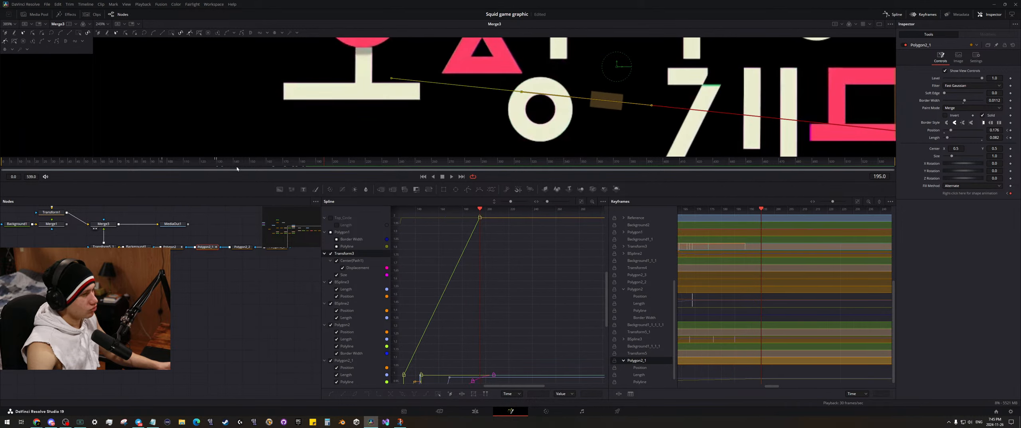
pyautogui.click(252, 164)
pyautogui.moveTo(251, 165); pyautogui.dragTo(324, 168)
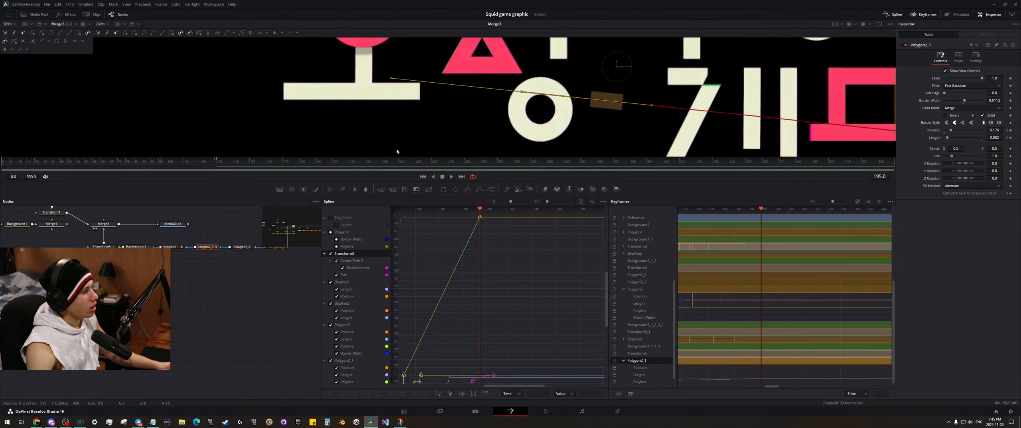
pyautogui.moveTo(616, 105); pyautogui.dragTo(510, 75)
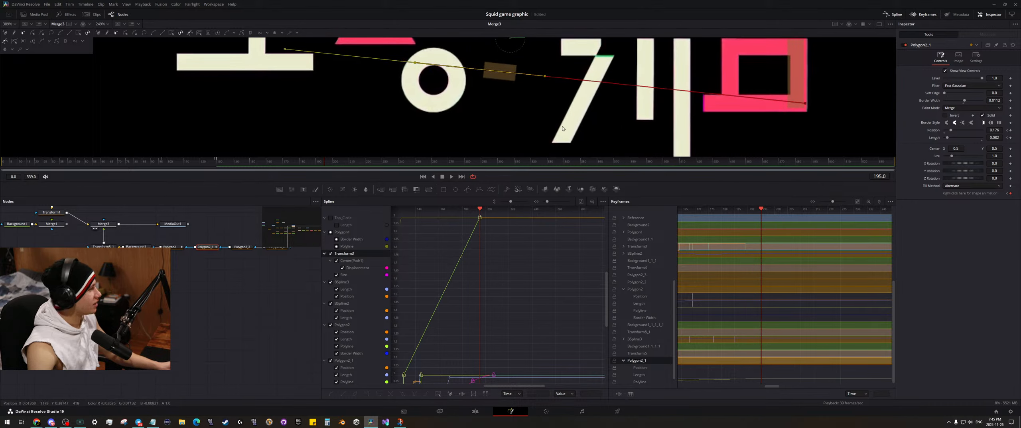
pyautogui.moveTo(416, 63); pyautogui.dragTo(411, 106)
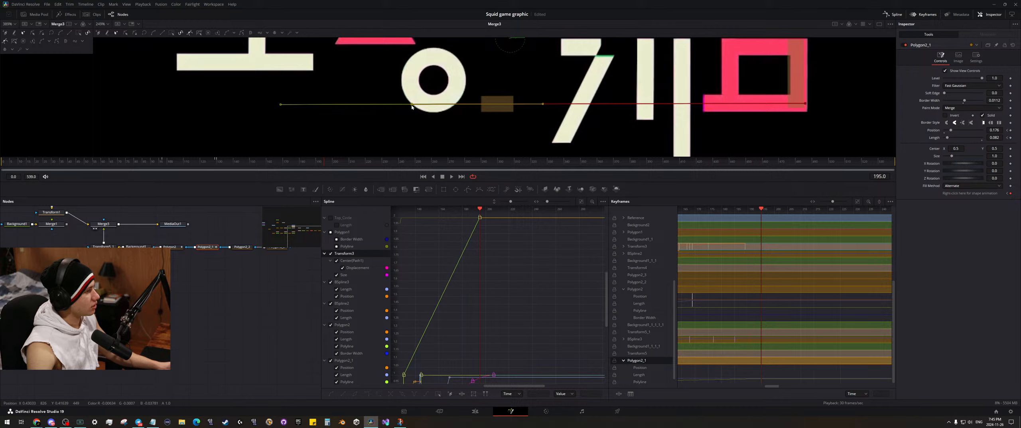
# - Compare Polygon2_1's left point between frames 130 and 195, and nudge it slightly upward at frame 195
pyautogui.click(217, 162)
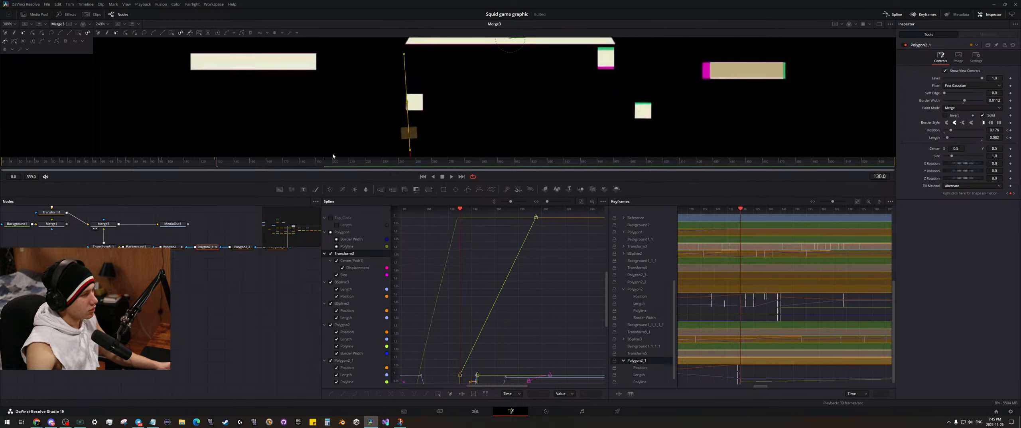
pyautogui.scroll(10, 426, 103)
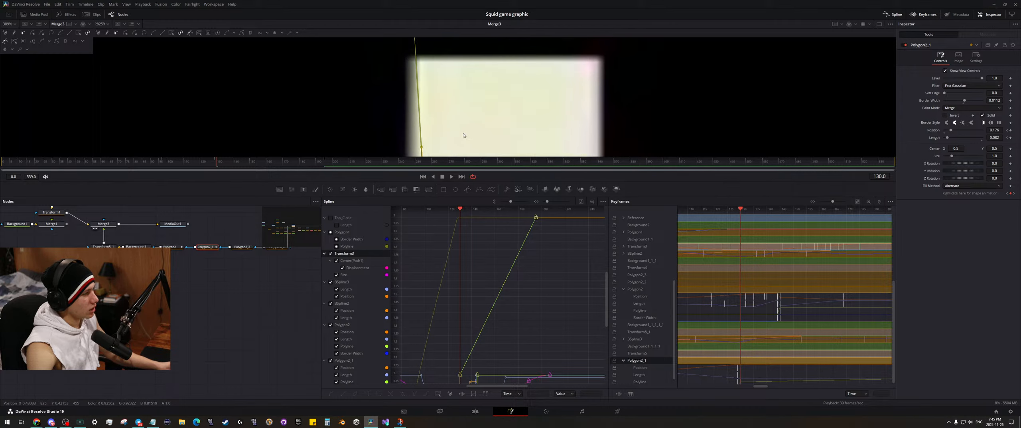
pyautogui.click(324, 161)
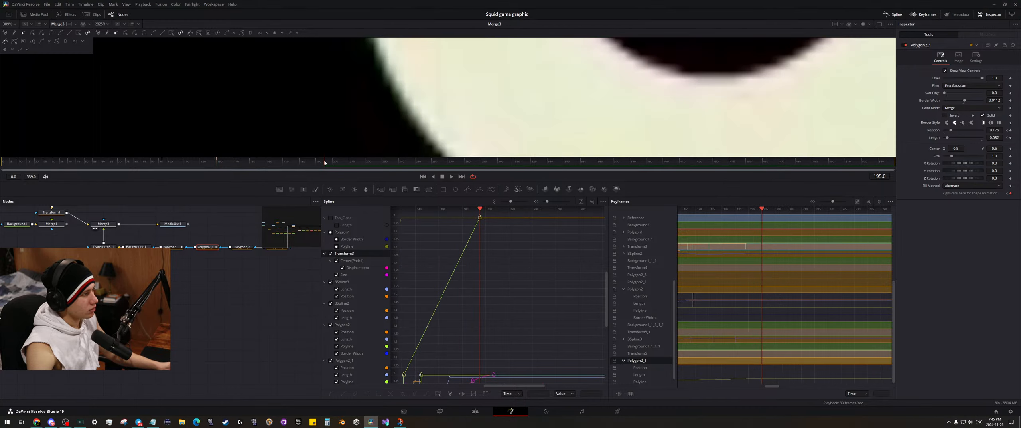
pyautogui.scroll(-10, 430, 155)
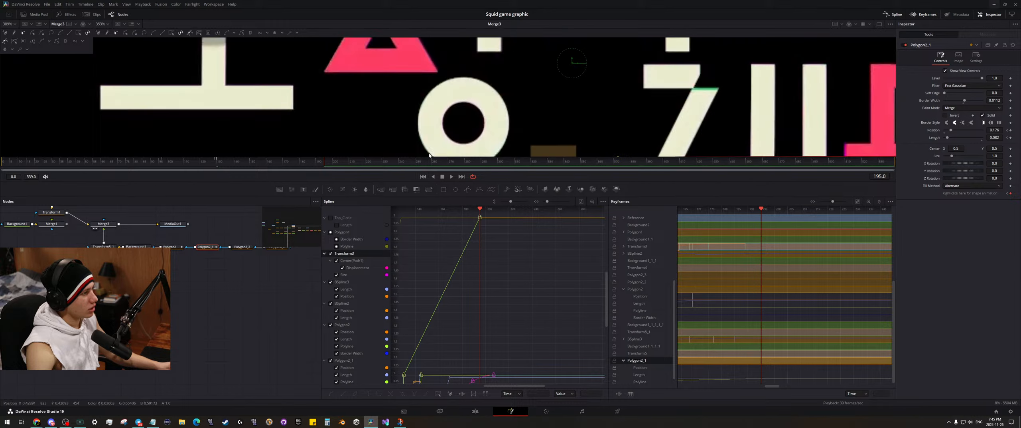
pyautogui.scroll(6, 438, 151)
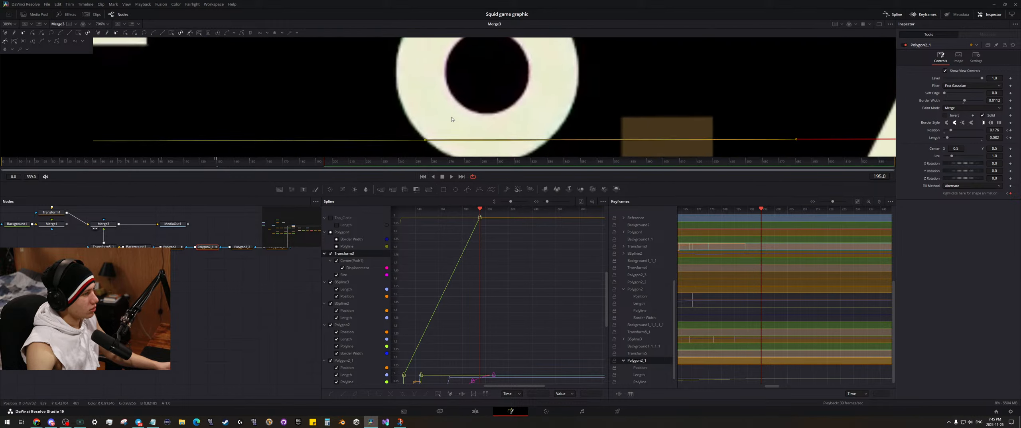
pyautogui.click(217, 164)
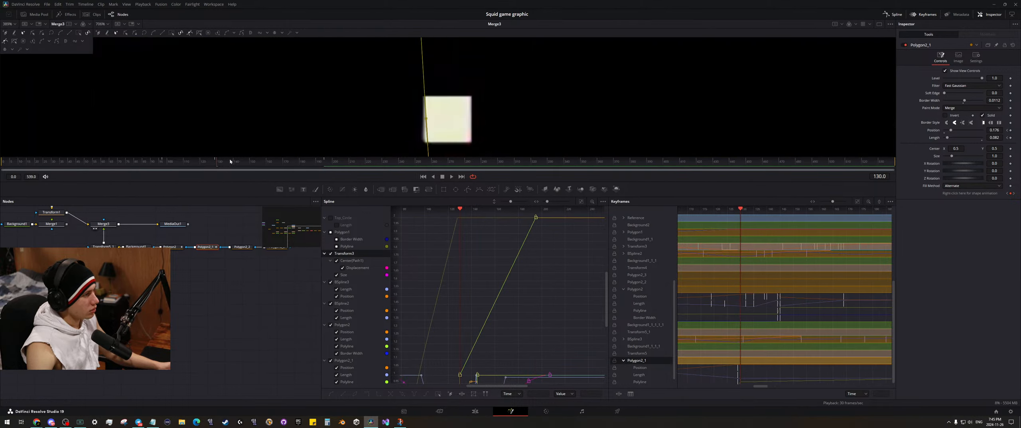
pyautogui.click(325, 163)
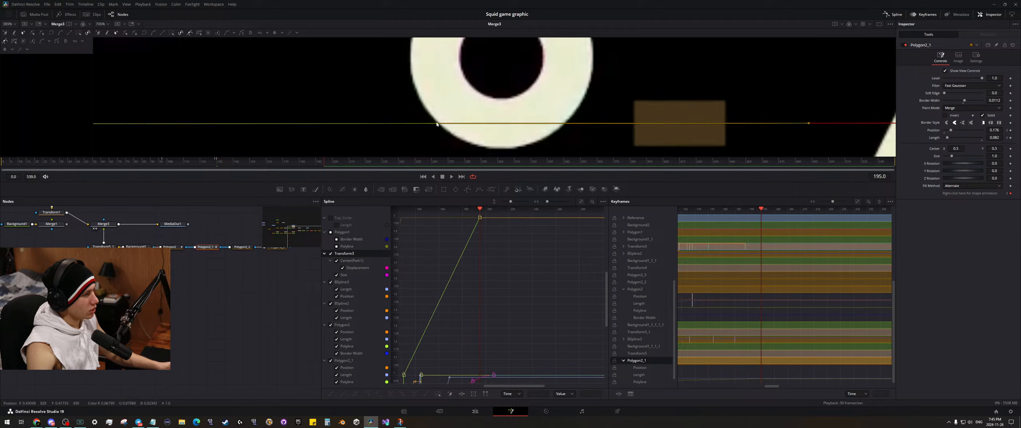
pyautogui.moveTo(437, 123); pyautogui.dragTo(435, 115)
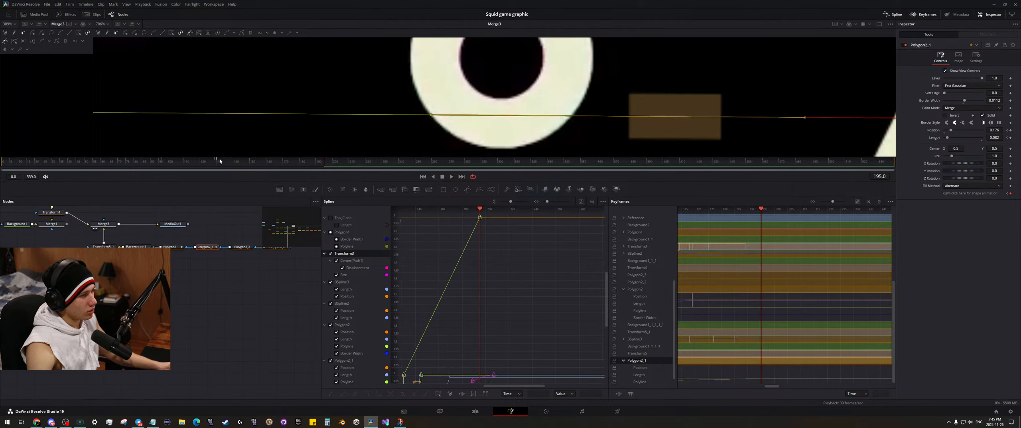
# - Recheck against frame 130 and nudge Polygon2_1's left point slightly down and left at frames 194 and 195
pyautogui.click(218, 163)
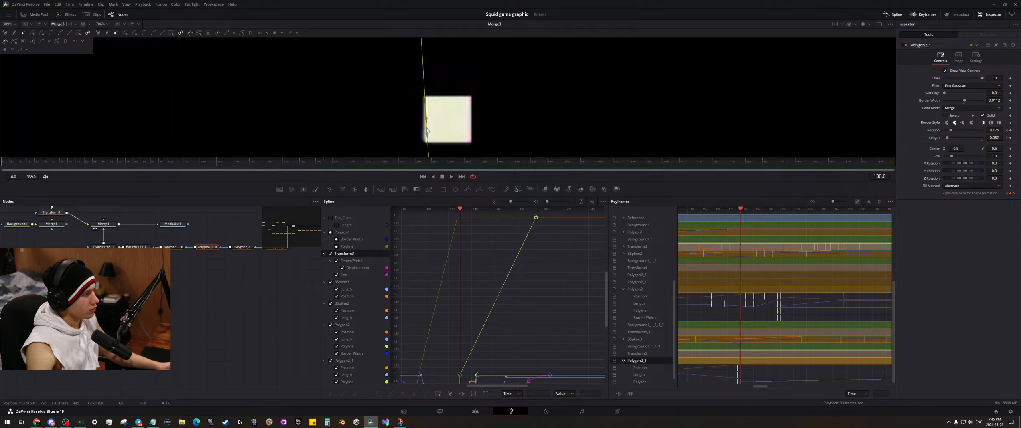
pyautogui.click(325, 163)
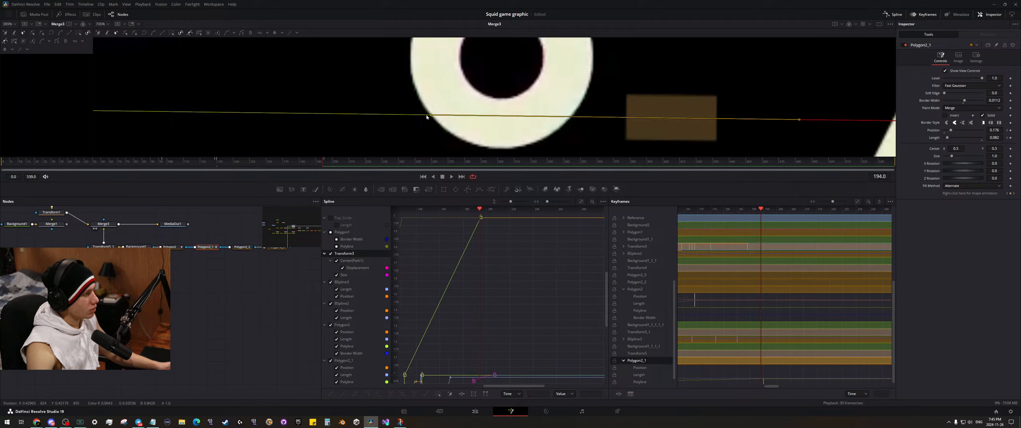
pyautogui.moveTo(427, 117); pyautogui.dragTo(420, 121)
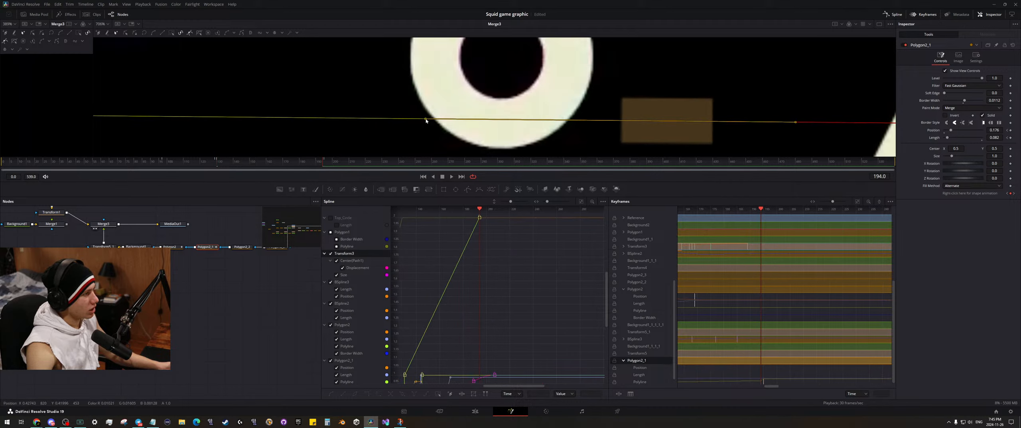
pyautogui.click(218, 161)
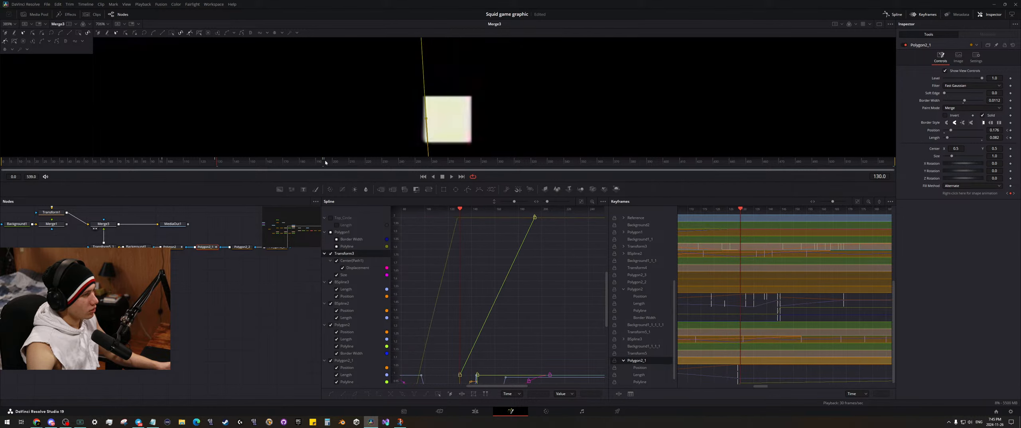
pyautogui.click(325, 162)
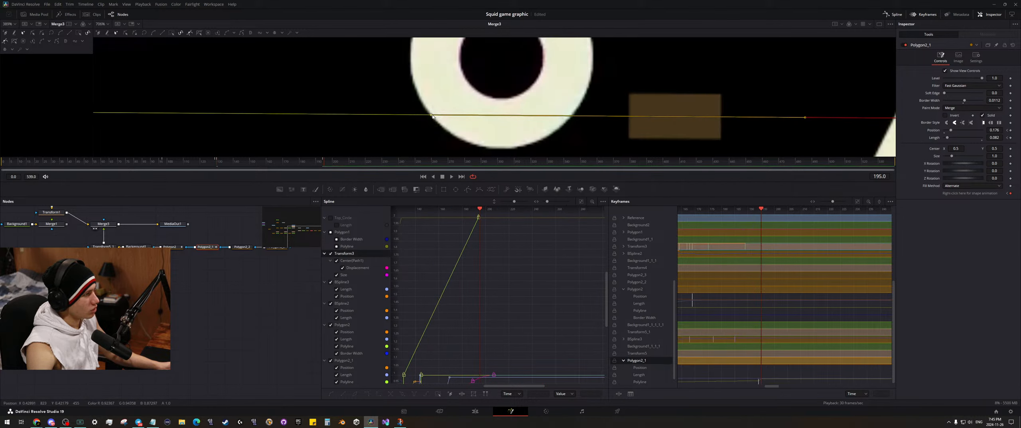
pyautogui.moveTo(432, 116); pyautogui.dragTo(428, 119)
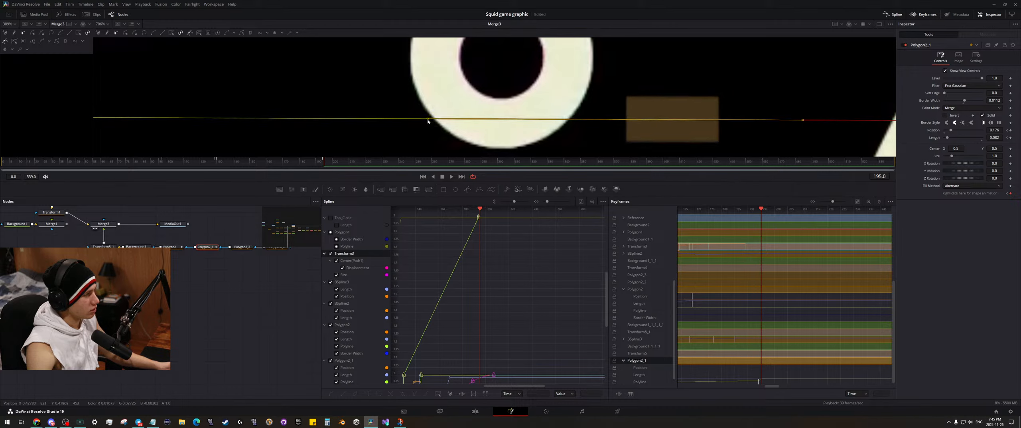
# - Compare the position of Polygon2_1's start point close up between frames 130 and 195
pyautogui.click(217, 161)
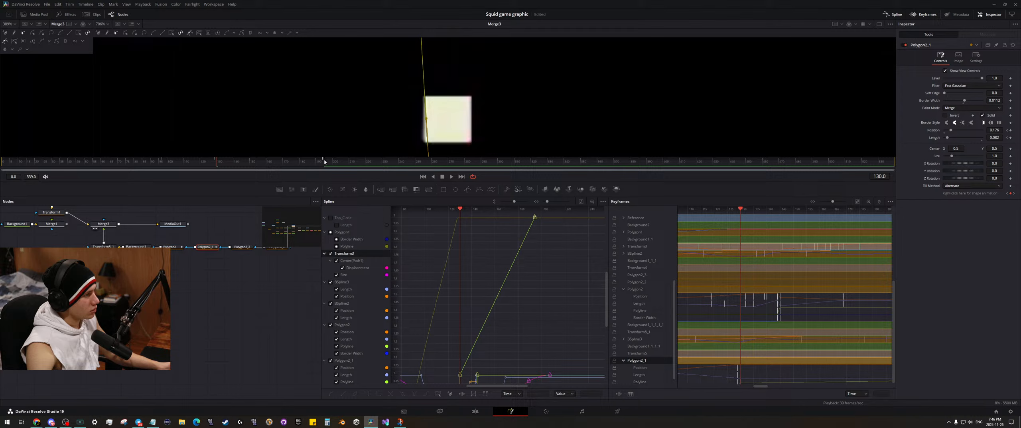
pyautogui.click(325, 161)
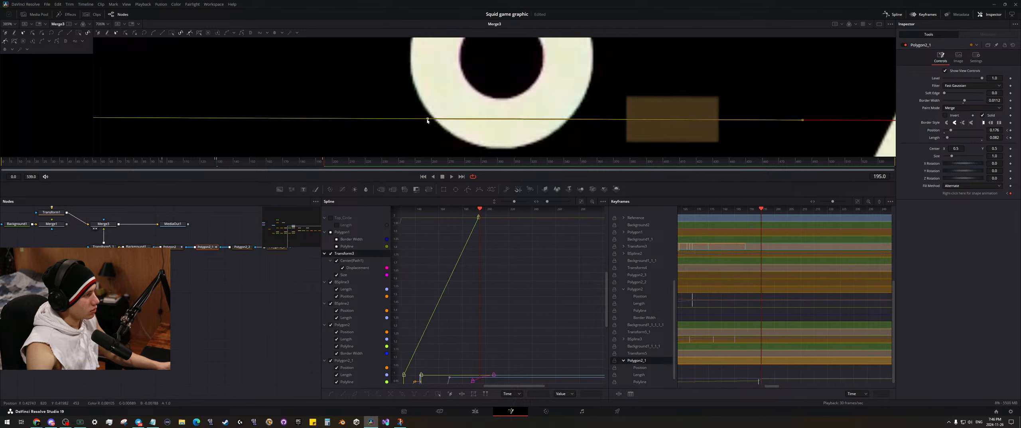
pyautogui.scroll(4, 432, 118)
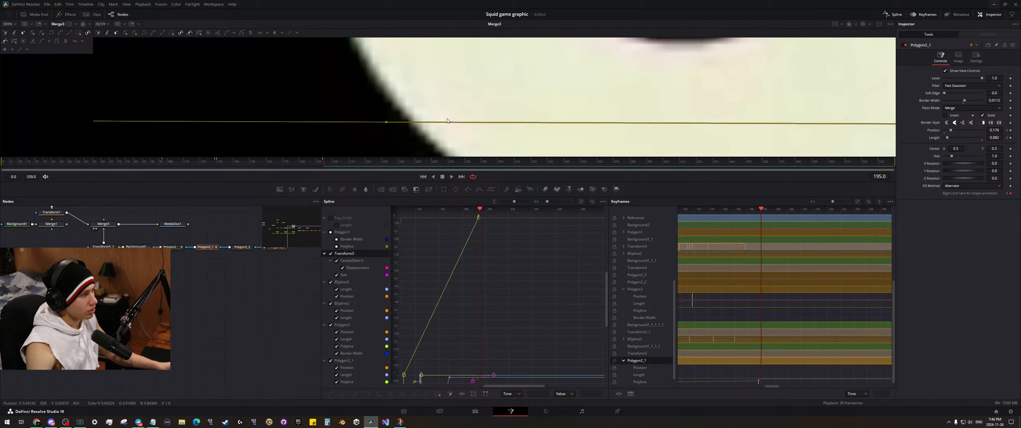
pyautogui.click(221, 163)
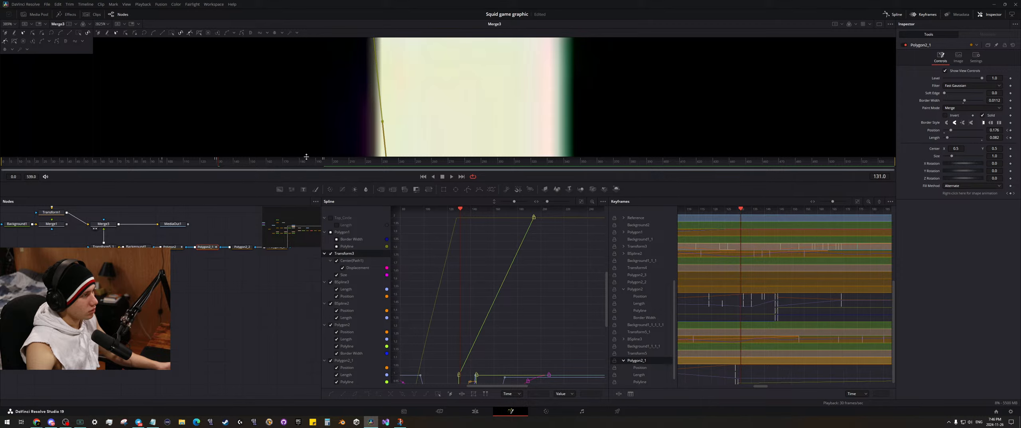
pyautogui.click(324, 163)
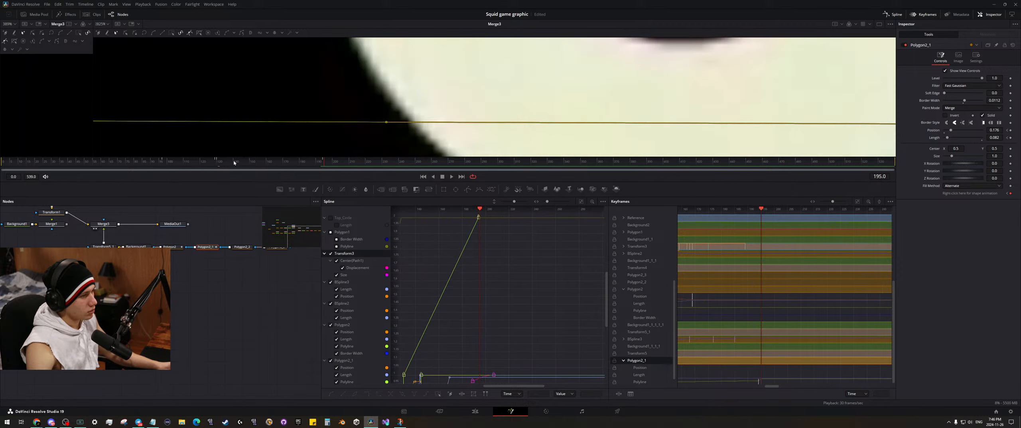
pyautogui.click(218, 161)
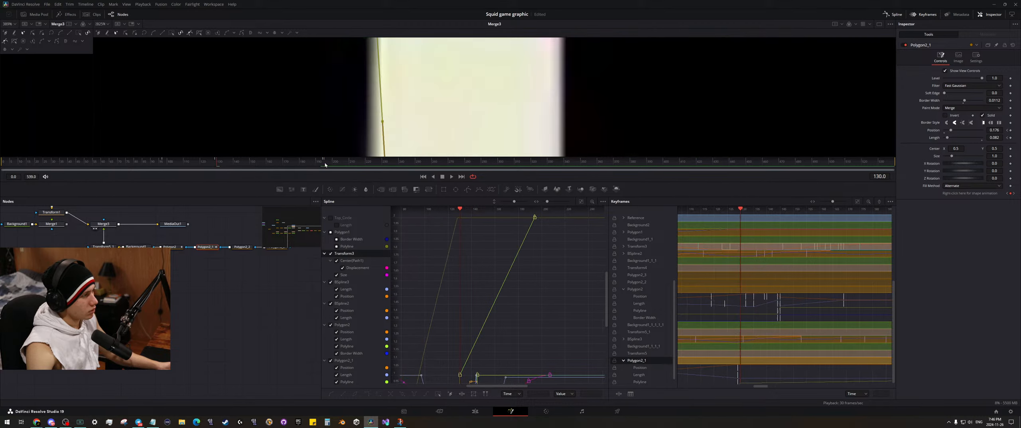
# - Compare Polygon2_1's start point between frames 130 and 195, and remove the extra shape keyframe at frame 194
pyautogui.click(325, 163)
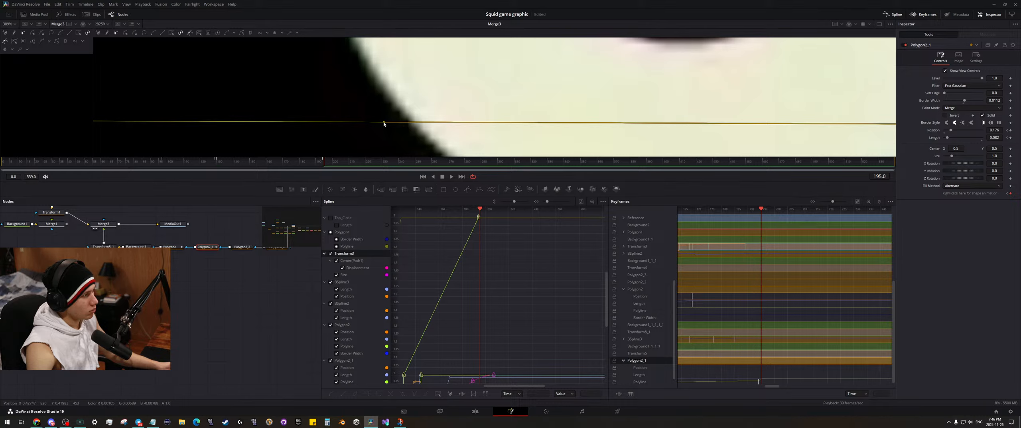
pyautogui.click(217, 162)
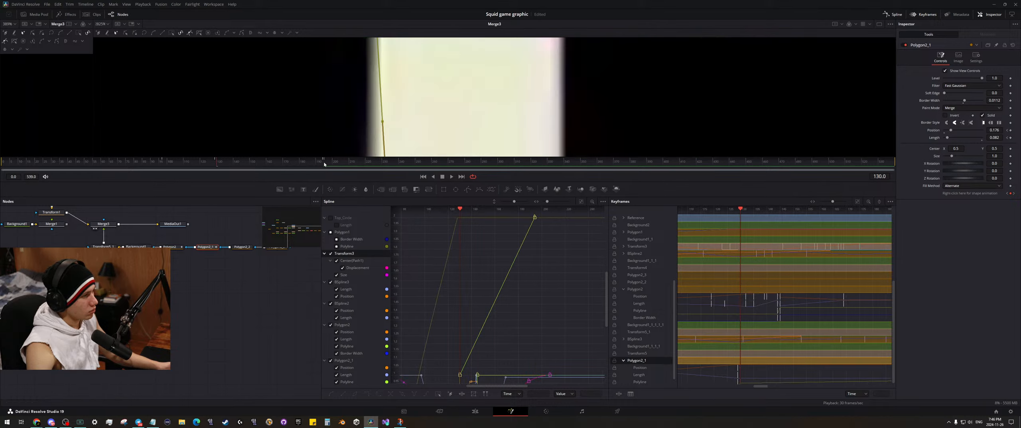
pyautogui.click(324, 163)
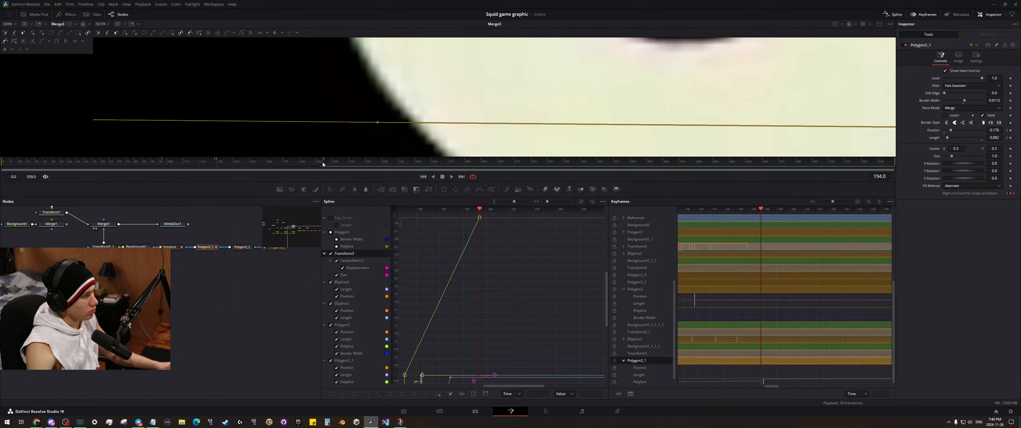
pyautogui.click(1011, 194)
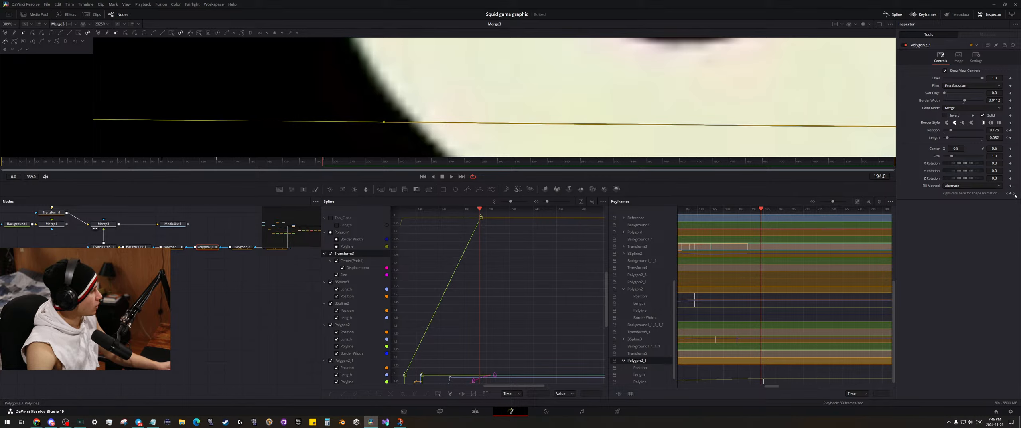
pyautogui.click(1008, 193)
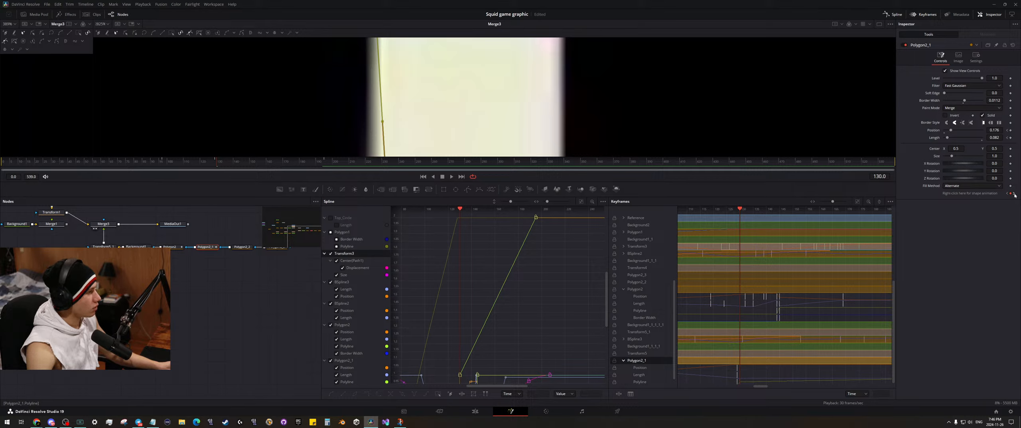
pyautogui.press('space')
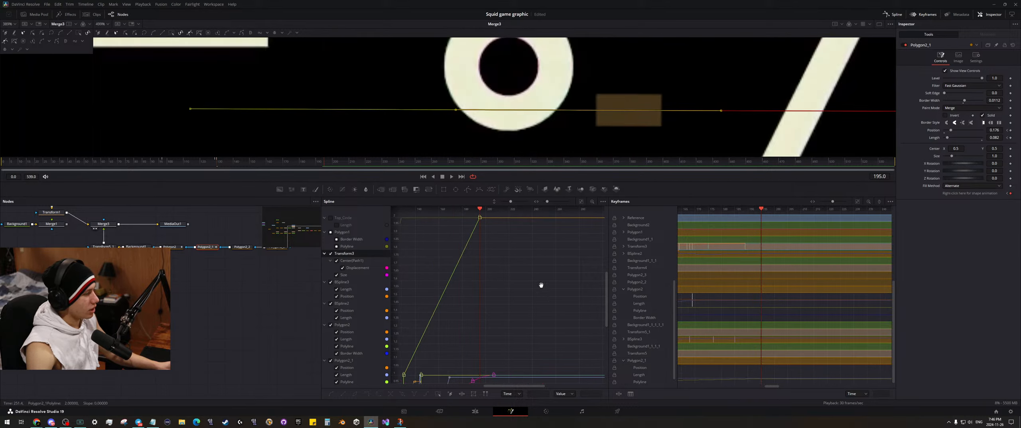
# - Replace Polygon2_1's shape keyframe at frame 130 with the horizontal one from frame 195, and save the project
pyautogui.moveTo(800, 338); pyautogui.dragTo(817, 315)
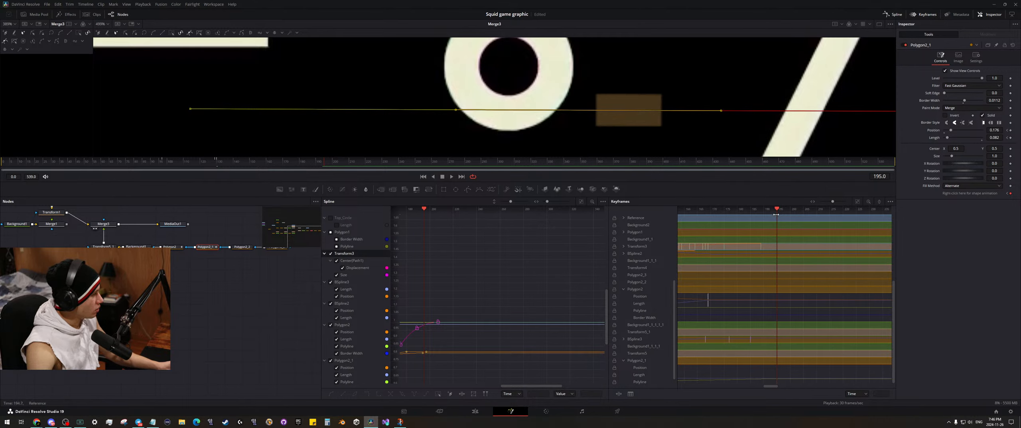
pyautogui.moveTo(776, 214); pyautogui.dragTo(760, 211)
pyautogui.moveTo(754, 339); pyautogui.dragTo(853, 320)
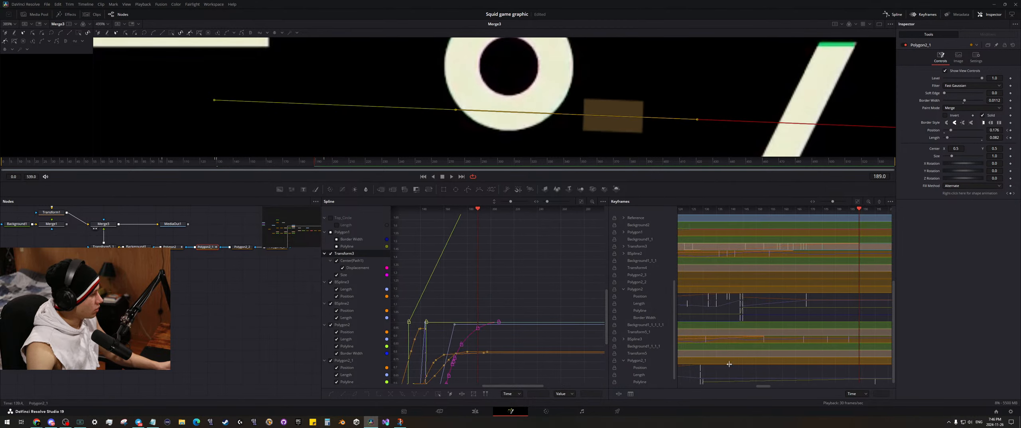
pyautogui.moveTo(860, 211); pyautogui.dragTo(704, 219)
pyautogui.moveTo(682, 323); pyautogui.dragTo(719, 325)
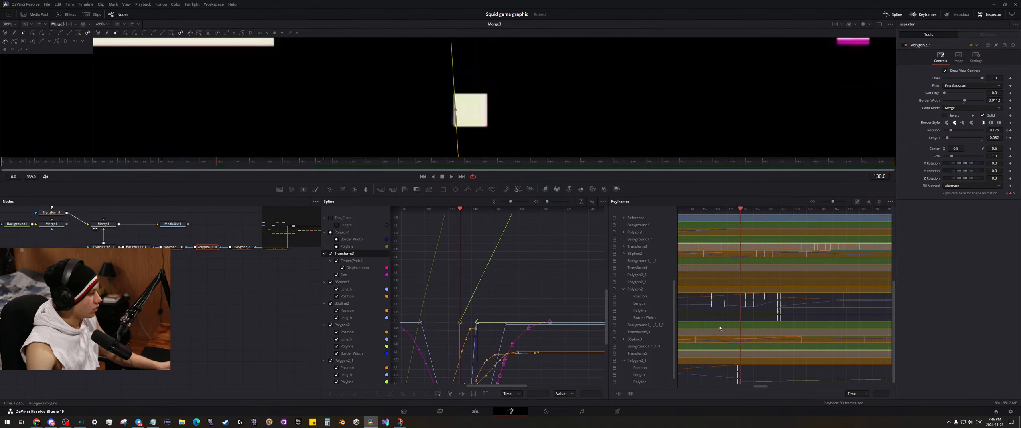
pyautogui.moveTo(781, 355); pyautogui.dragTo(787, 380)
pyautogui.click(700, 382)
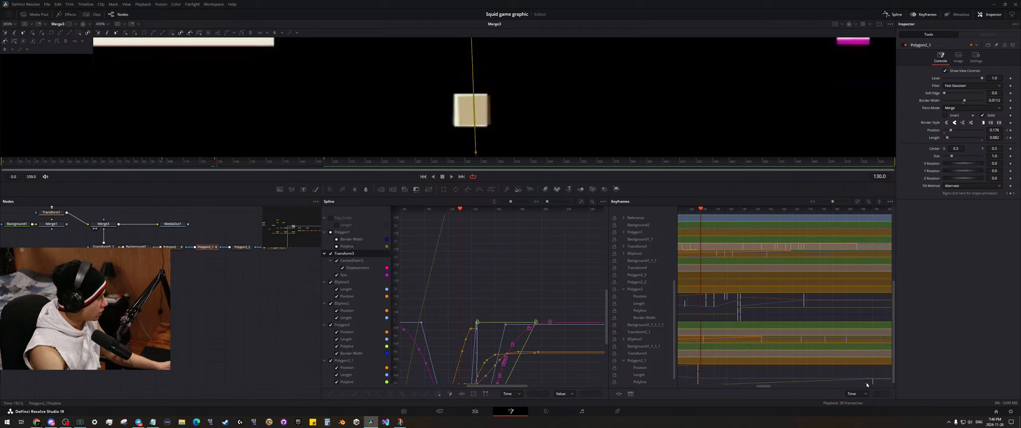
pyautogui.hotkey('ctrl', 'z')
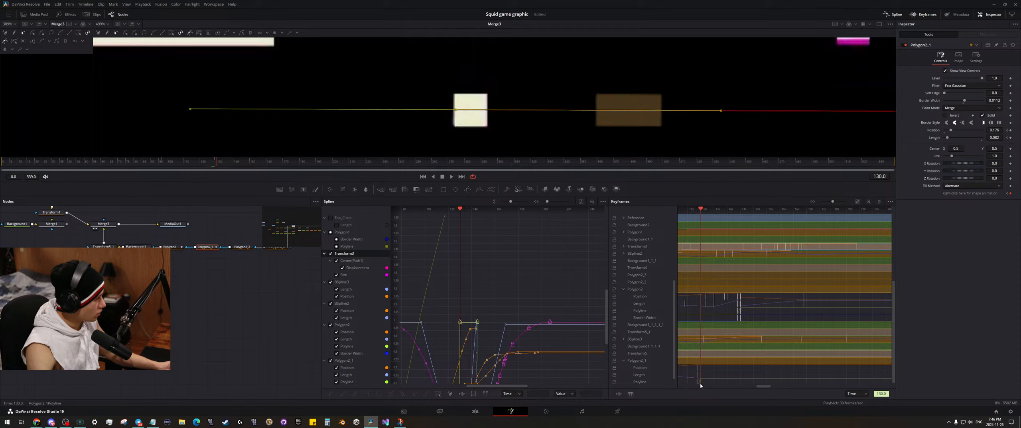
pyautogui.hotkey('ctrl', 's')
# - At frame 130, set Polygon2_1's position to 0.0 and length to 0.038 to match the small white square, and save
pyautogui.hotkey('ctrl', 'f')
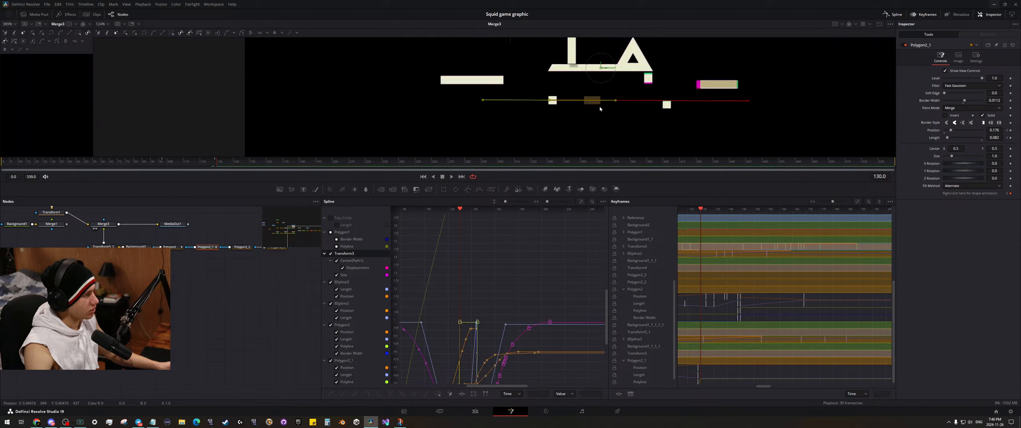
pyautogui.moveTo(614, 116); pyautogui.dragTo(605, 116)
pyautogui.moveTo(216, 166); pyautogui.dragTo(218, 164)
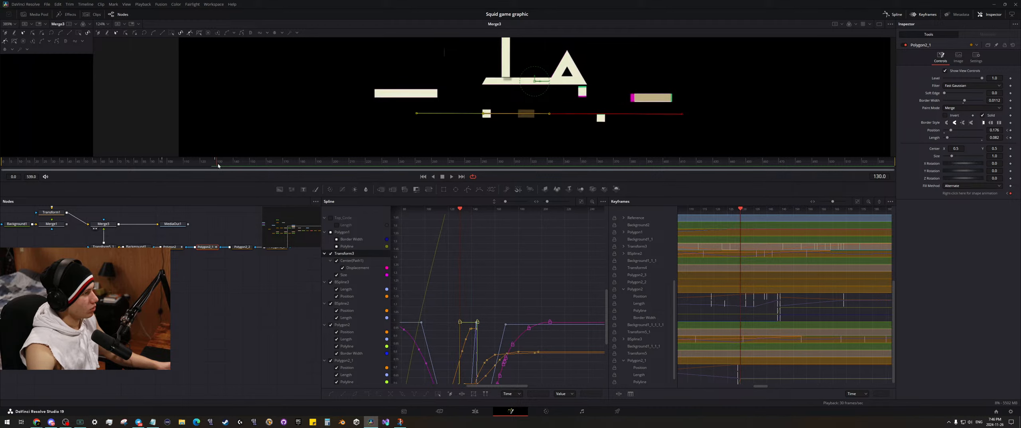
pyautogui.scroll(4, 482, 110)
pyautogui.moveTo(483, 111); pyautogui.dragTo(495, 93)
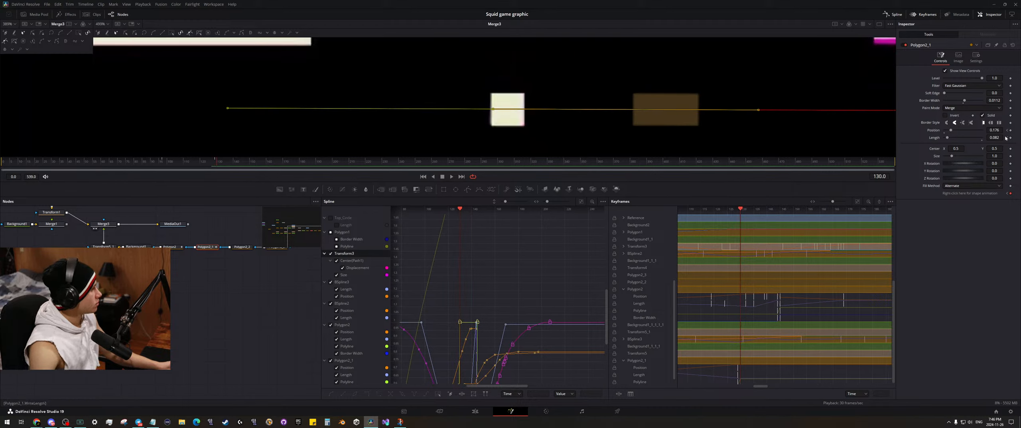
pyautogui.moveTo(997, 131); pyautogui.dragTo(960, 131)
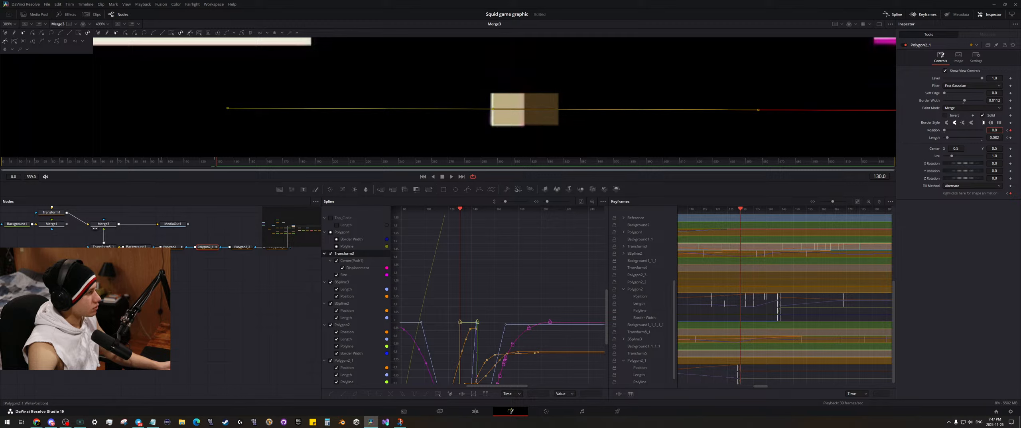
pyautogui.moveTo(994, 137); pyautogui.dragTo(982, 137)
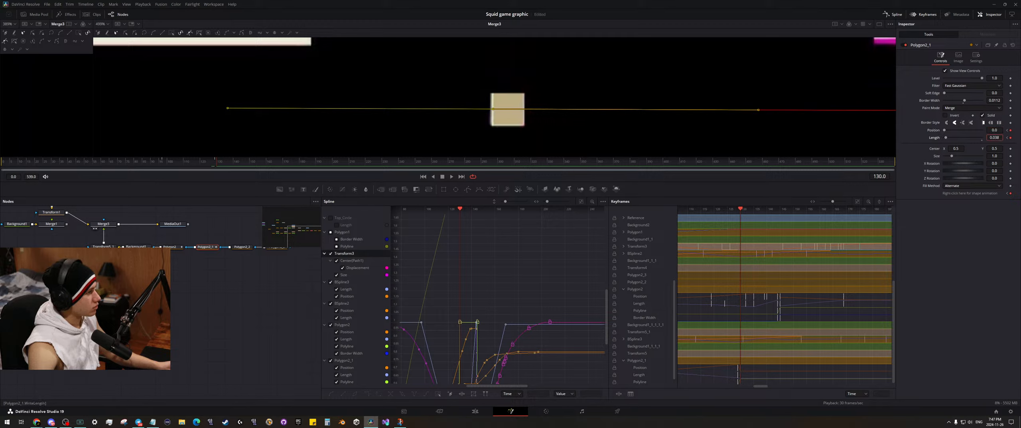
pyautogui.moveTo(216, 162); pyautogui.dragTo(218, 161)
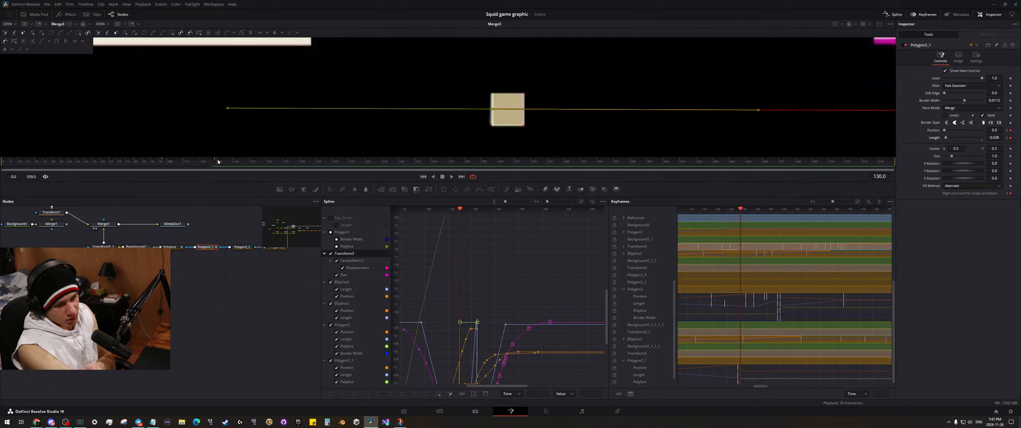
pyautogui.hotkey('ctrl', 's')
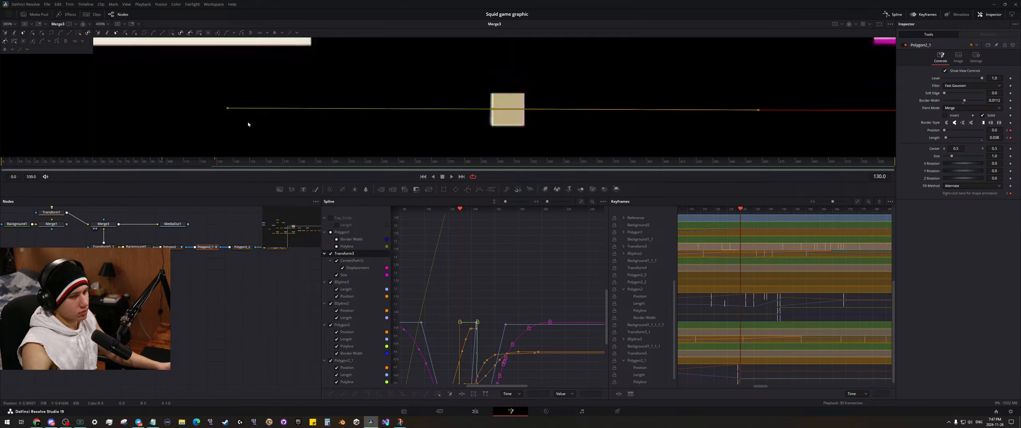
# - At frame 196, set Polygon2_1's length to 1.0 and save the project
pyautogui.scroll(-6, 506, 84)
pyautogui.moveTo(506, 84); pyautogui.dragTo(406, 110)
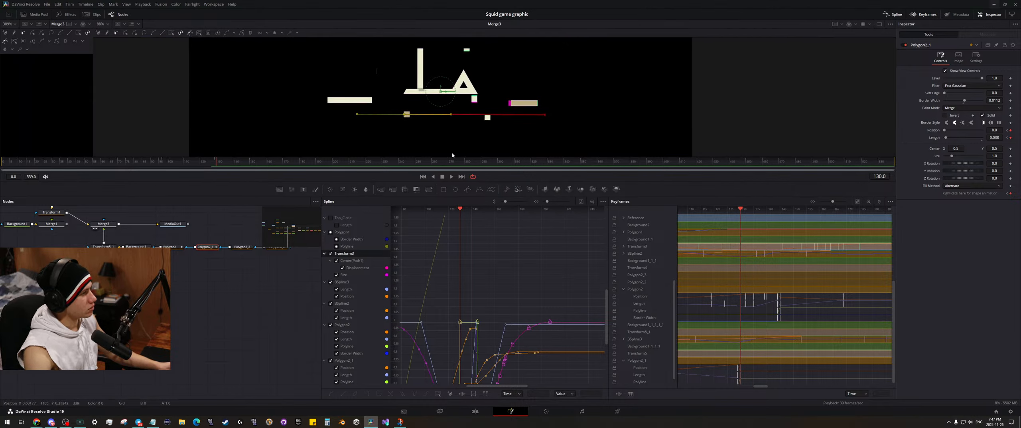
pyautogui.moveTo(208, 162); pyautogui.dragTo(324, 174)
pyautogui.scroll(6, 573, 82)
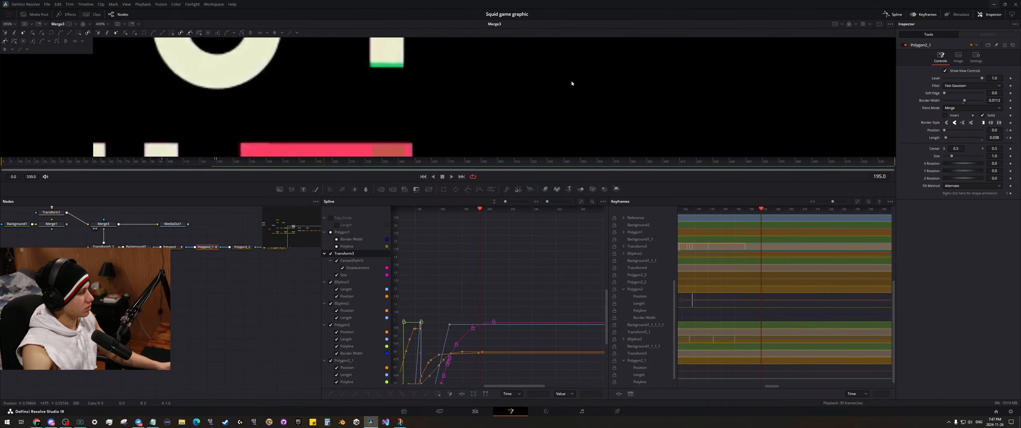
pyautogui.moveTo(460, 111); pyautogui.dragTo(514, 21)
pyautogui.moveTo(477, 146); pyautogui.dragTo(509, 48)
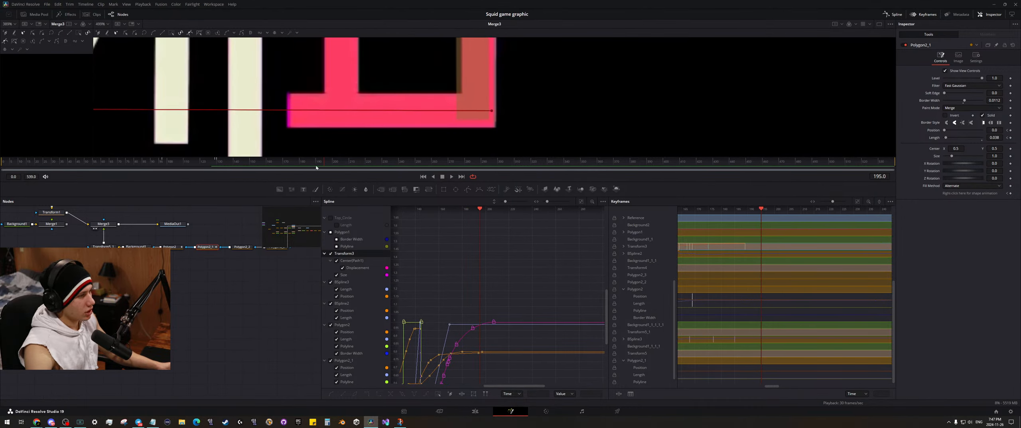
pyautogui.moveTo(316, 168); pyautogui.dragTo(327, 164)
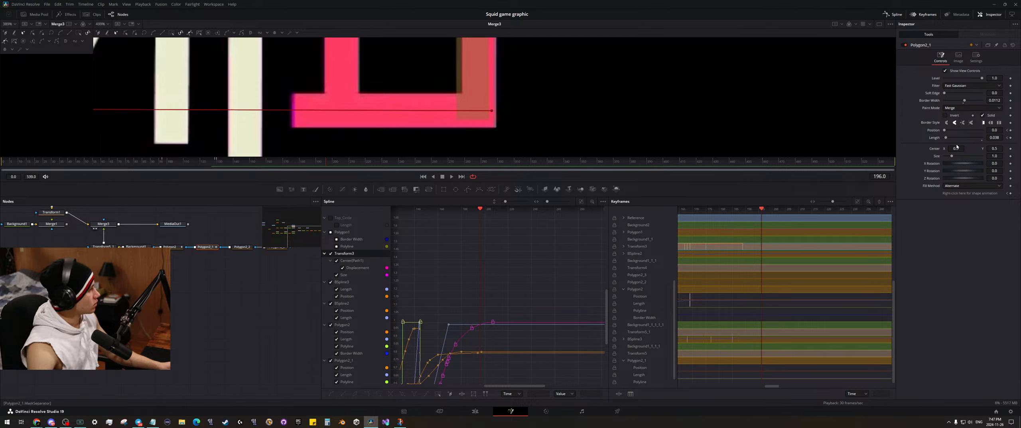
pyautogui.moveTo(949, 139); pyautogui.dragTo(985, 143)
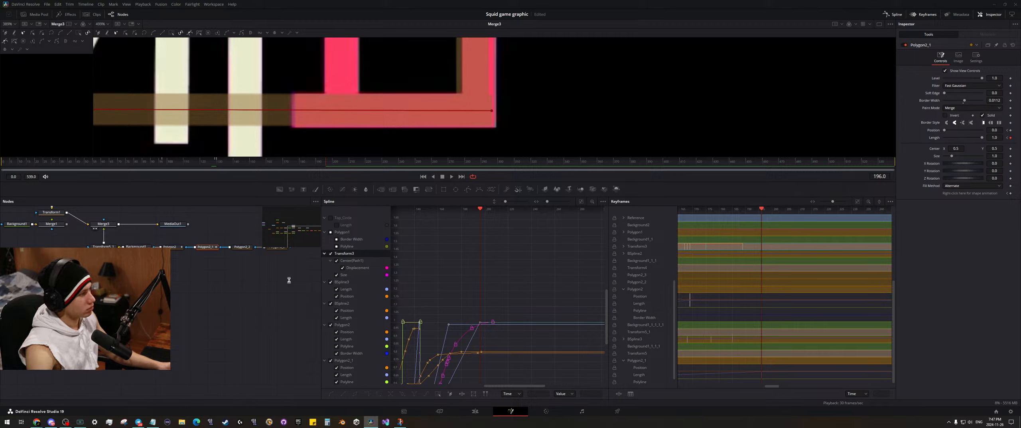
pyautogui.hotkey('ctrl', 's')
# - At frame 196, raise Polygon2_1's position to 0.749 so the line starts at the pink bar's left edge
pyautogui.scroll(-3, 492, 120)
pyautogui.moveTo(499, 125); pyautogui.dragTo(618, 125)
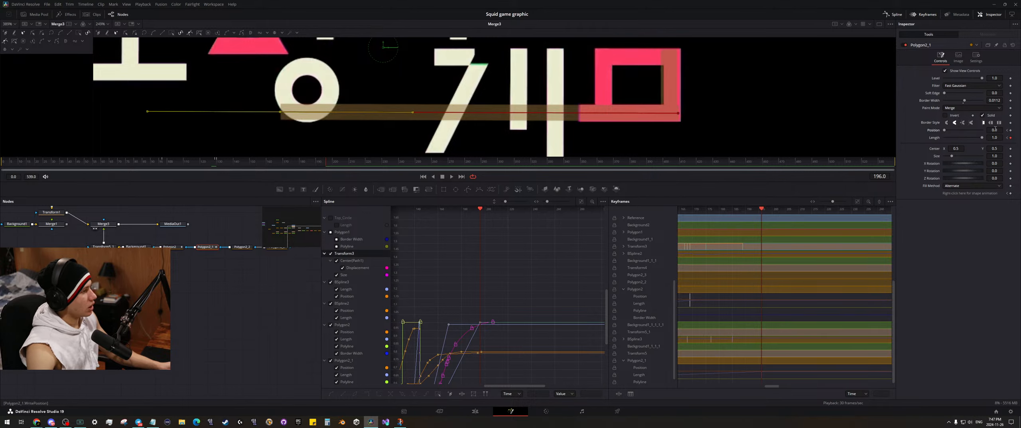
pyautogui.moveTo(996, 128); pyautogui.dragTo(1017, 130)
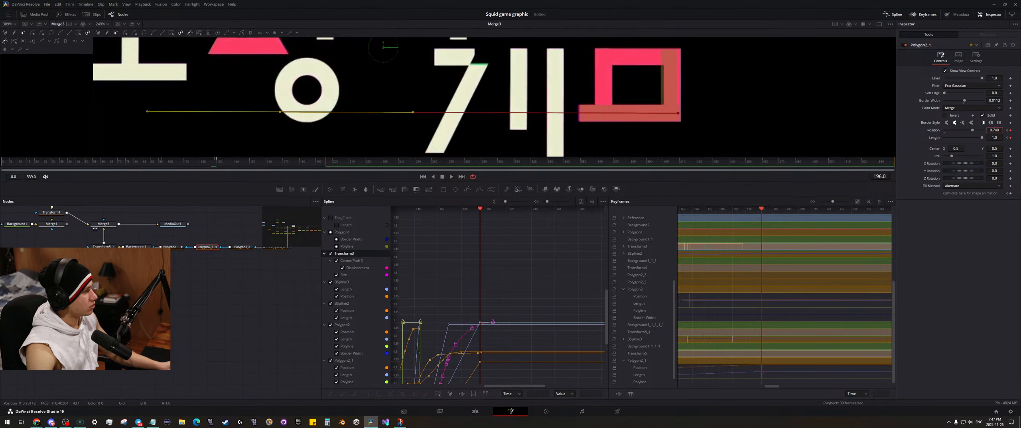
# - At frame 211, set Polygon2_1's position to 0.792 so the line starts at the pink square character's left edge
pyautogui.moveTo(274, 165); pyautogui.dragTo(351, 174)
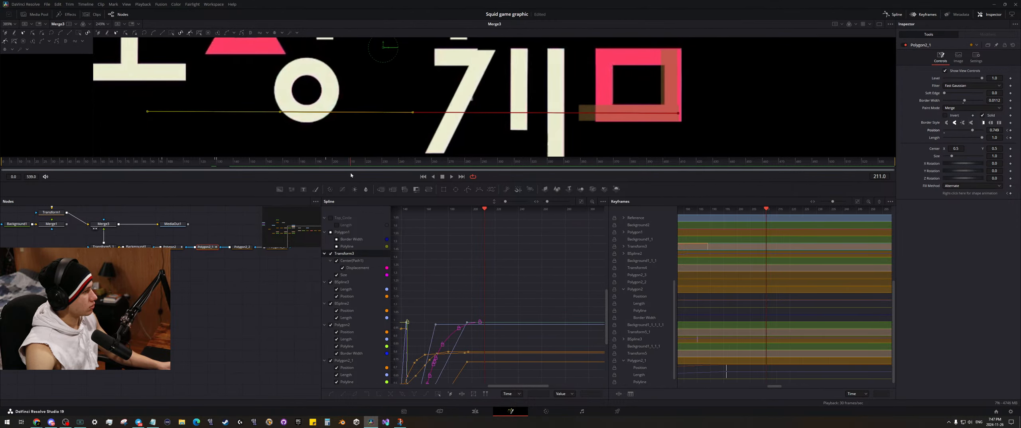
pyautogui.moveTo(999, 130); pyautogui.dragTo(1014, 130)
pyautogui.scroll(2, 620, 106)
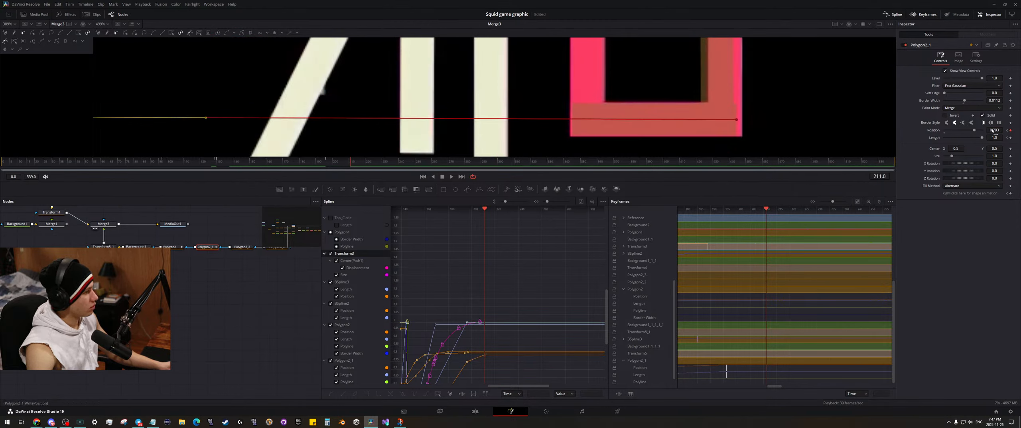
pyautogui.moveTo(993, 130); pyautogui.dragTo(991, 130)
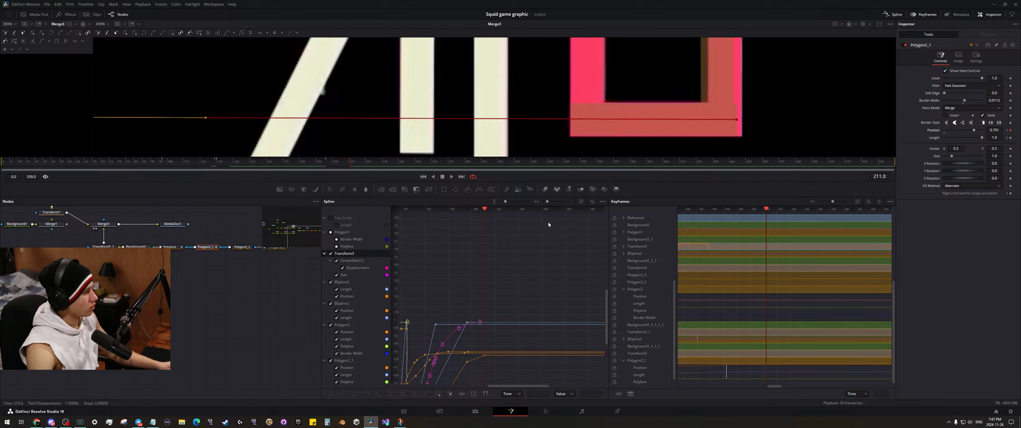
pyautogui.scroll(4, 629, 124)
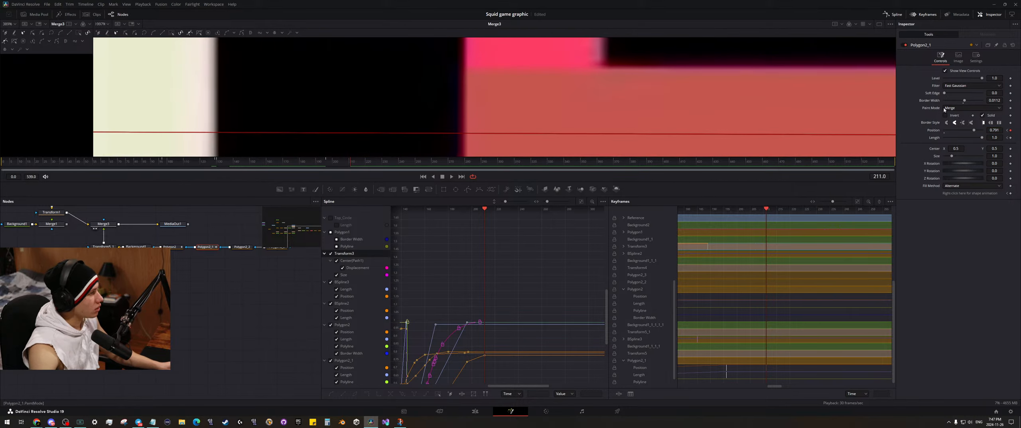
pyautogui.moveTo(992, 130); pyautogui.dragTo(992, 130)
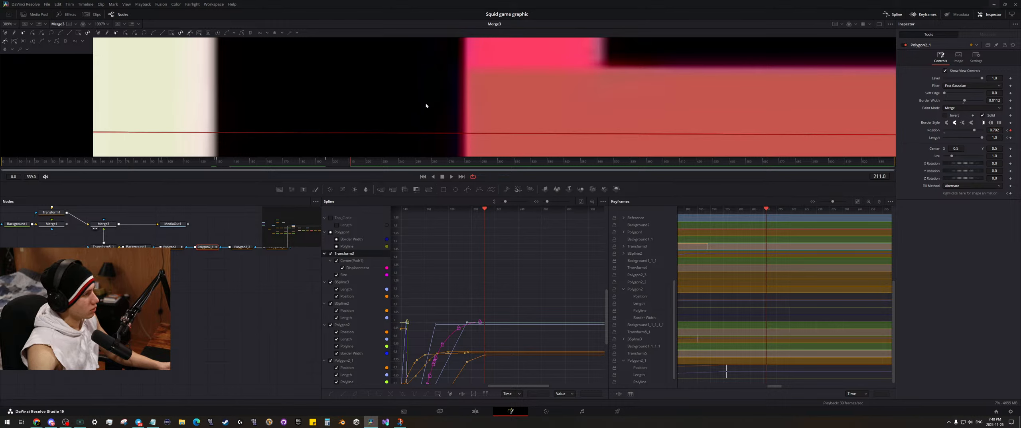
# - Enlarge both viewers and fit the complete title graphic in view at frame 211
pyautogui.scroll(-6, 429, 106)
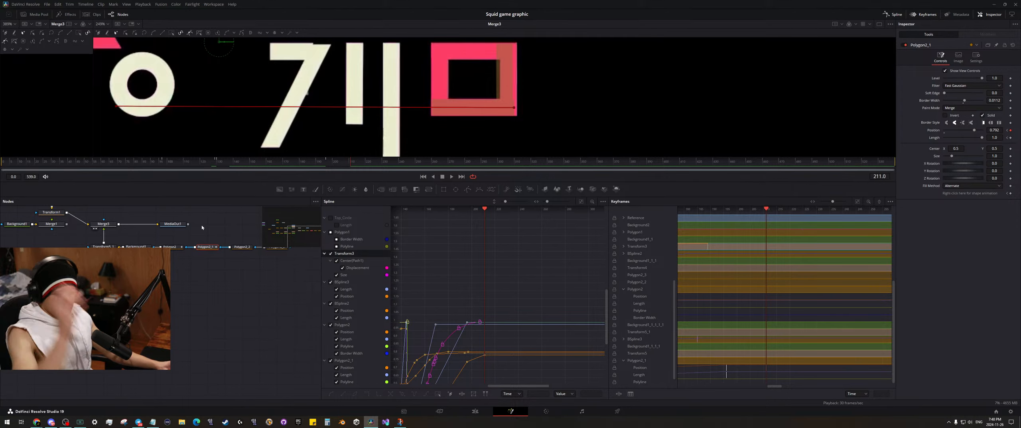
pyautogui.moveTo(219, 273); pyautogui.dragTo(174, 322)
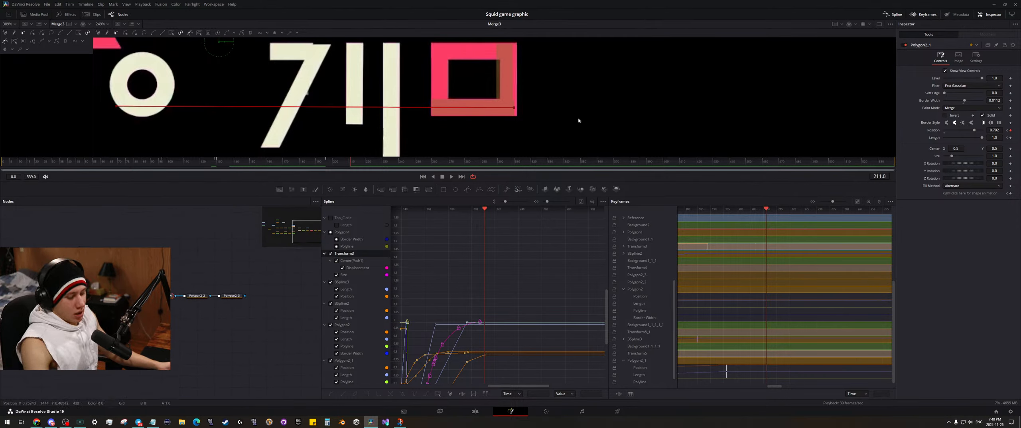
pyautogui.hotkey('ctrl', 'f')
pyautogui.scroll(3, 453, 86)
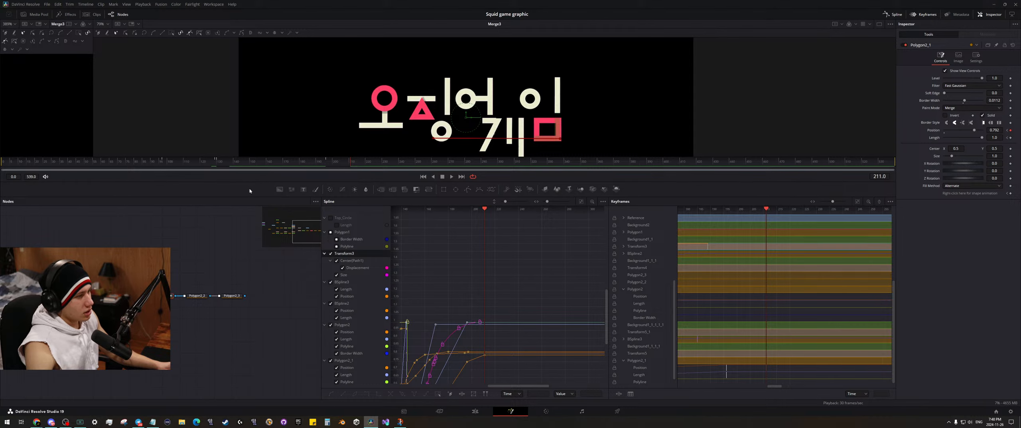
pyautogui.moveTo(246, 181); pyautogui.dragTo(246, 255)
pyautogui.hotkey('ctrl', 'f')
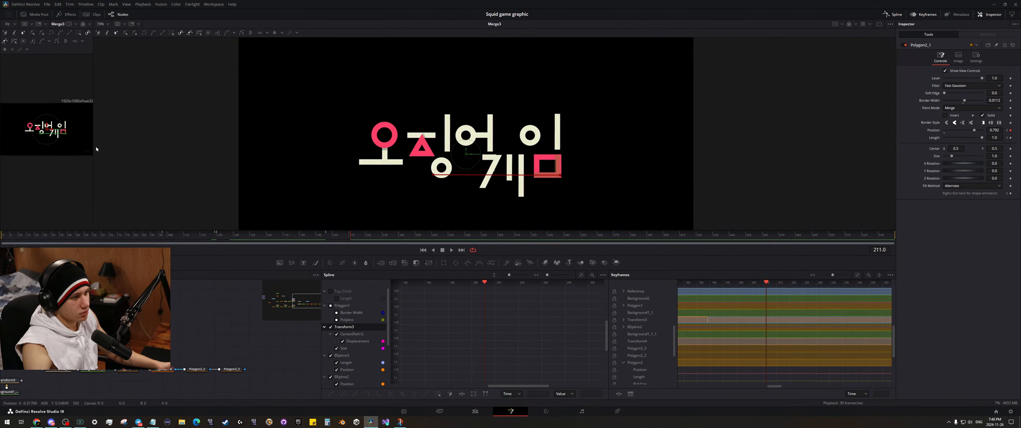
pyautogui.moveTo(97, 149); pyautogui.dragTo(242, 149)
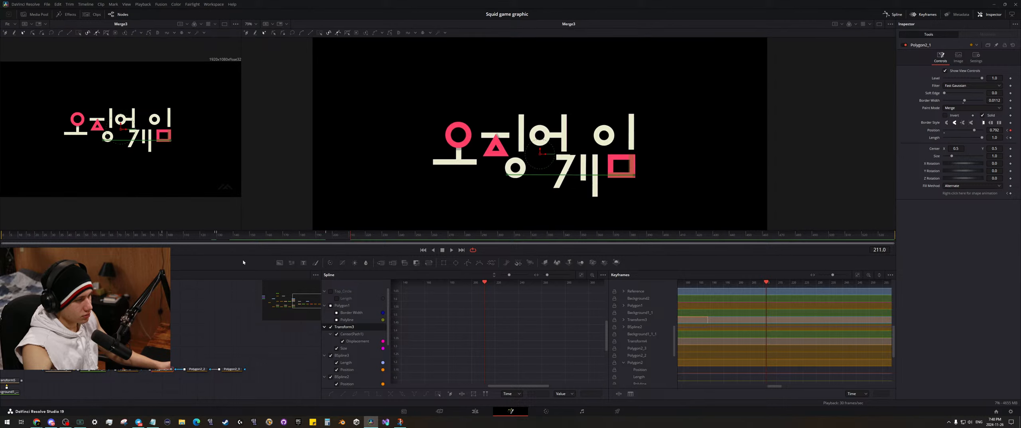
# - Play back the title animation through the formation of the complete Korean lettering to check the line's movement
pyautogui.click(154, 235)
pyautogui.press('space')
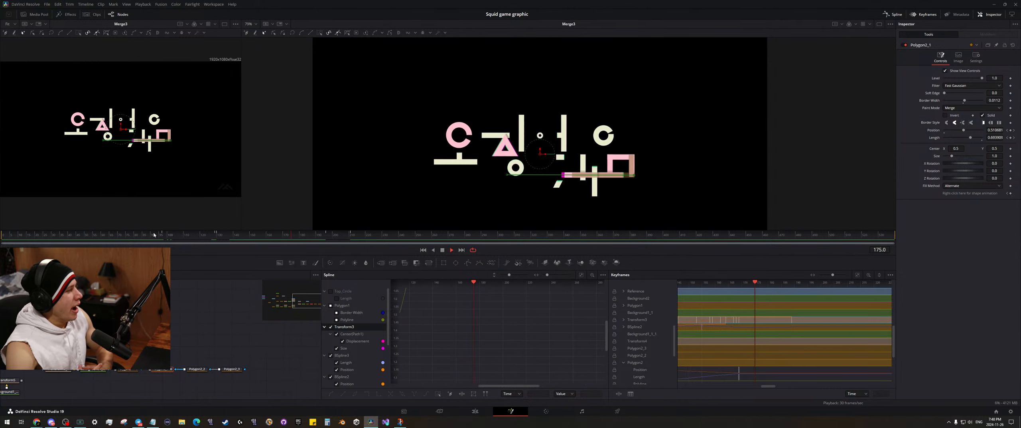
pyautogui.press('space')
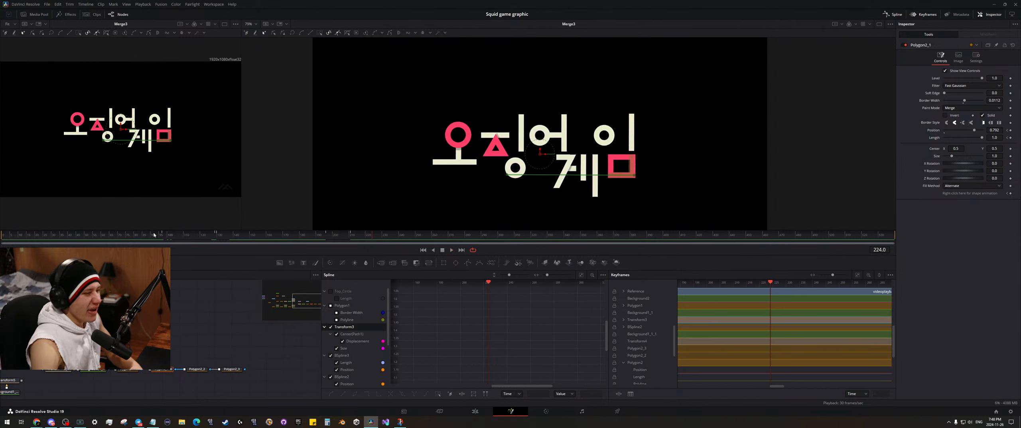
pyautogui.click(162, 235)
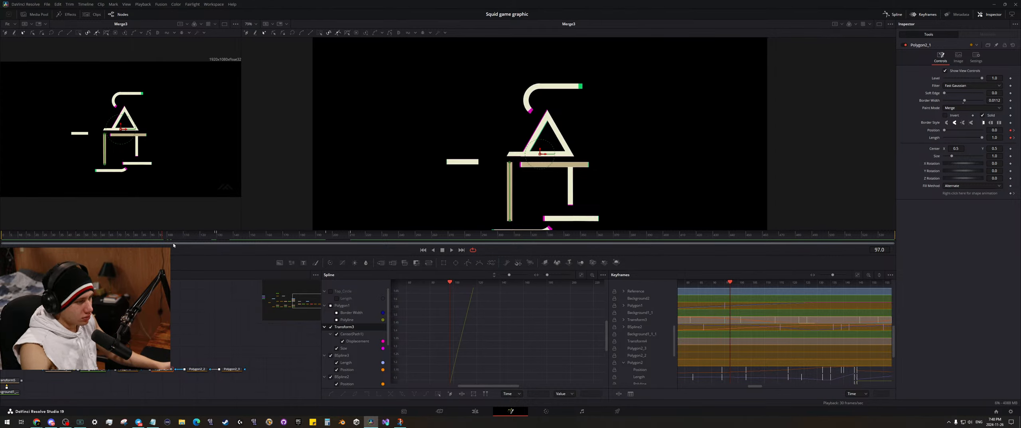
# - At frame 159, set Polygon2_1's position to about 0.039 and length to about 0.622 to match the reference bar, and save the project
pyautogui.moveTo(163, 235); pyautogui.dragTo(264, 238)
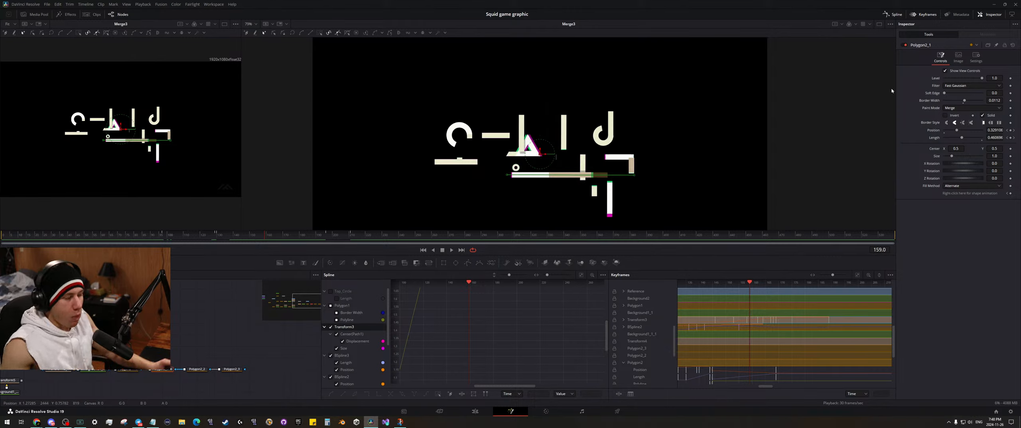
pyautogui.click(226, 323)
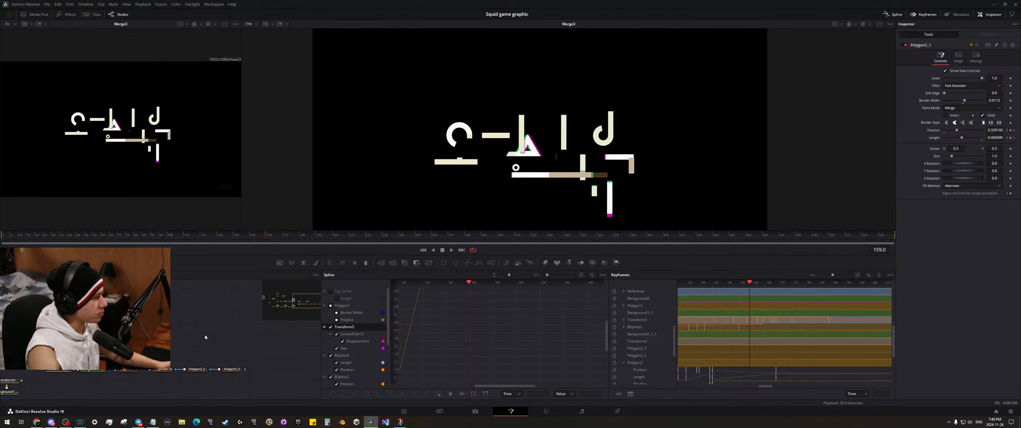
pyautogui.click(160, 370)
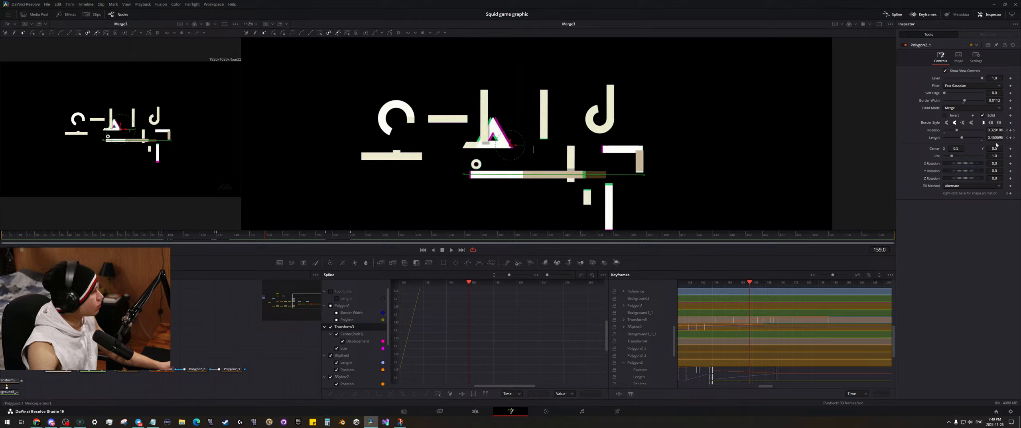
pyautogui.moveTo(1000, 129); pyautogui.dragTo(885, 130)
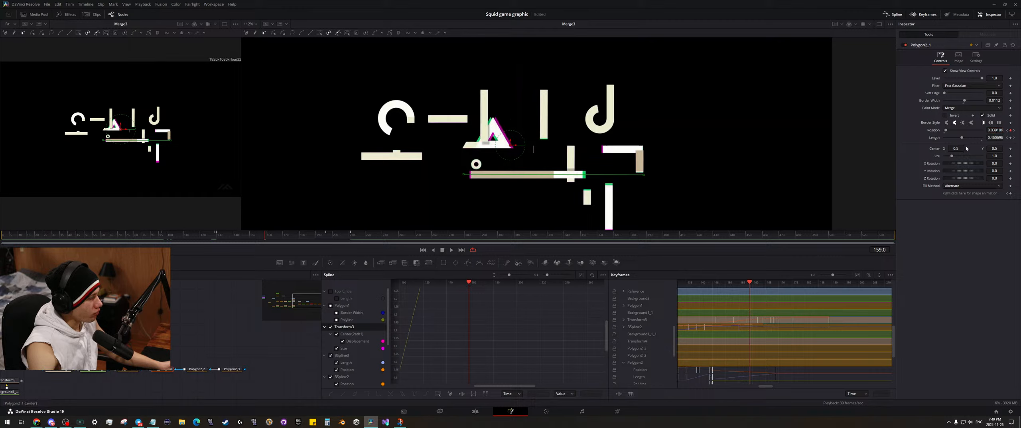
pyautogui.moveTo(998, 138); pyautogui.dragTo(1019, 138)
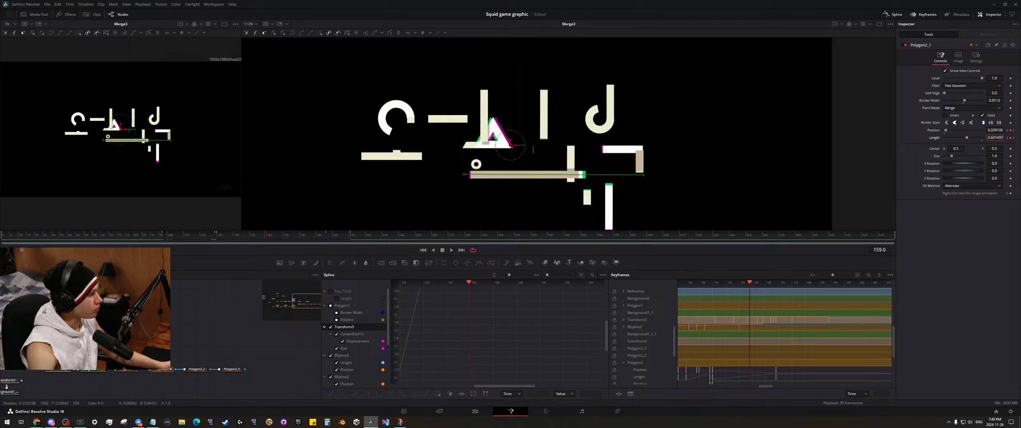
pyautogui.hotkey('ctrl', 's')
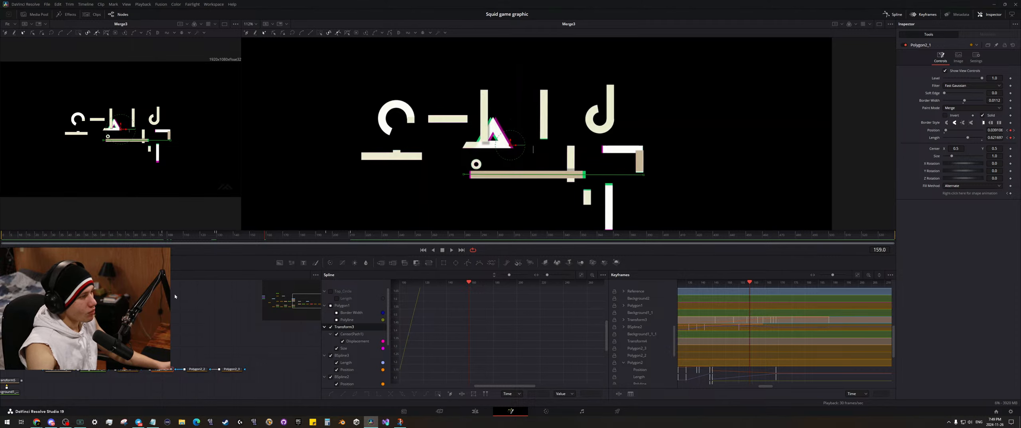
# - At frame 144, set Polygon2_1's position to 0.0 and shorten its length to about 0.234 to match the reference bar
pyautogui.moveTo(265, 238); pyautogui.dragTo(241, 238)
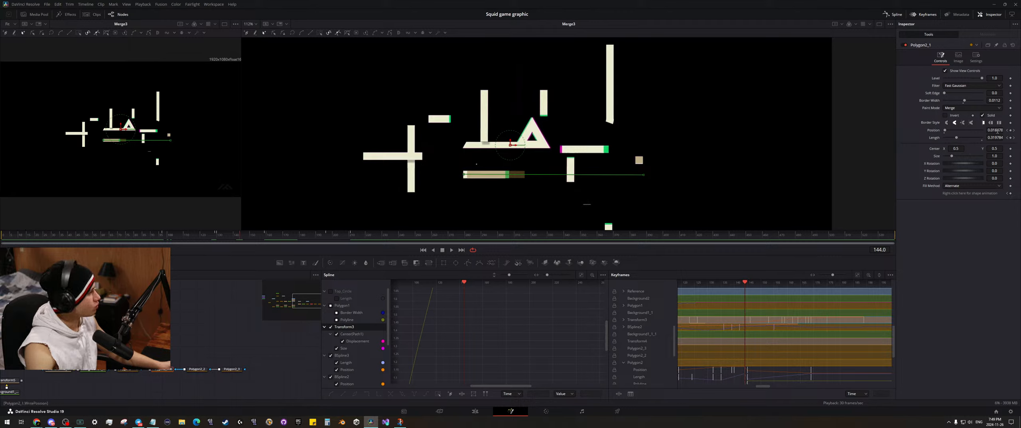
pyautogui.moveTo(998, 132); pyautogui.dragTo(989, 131)
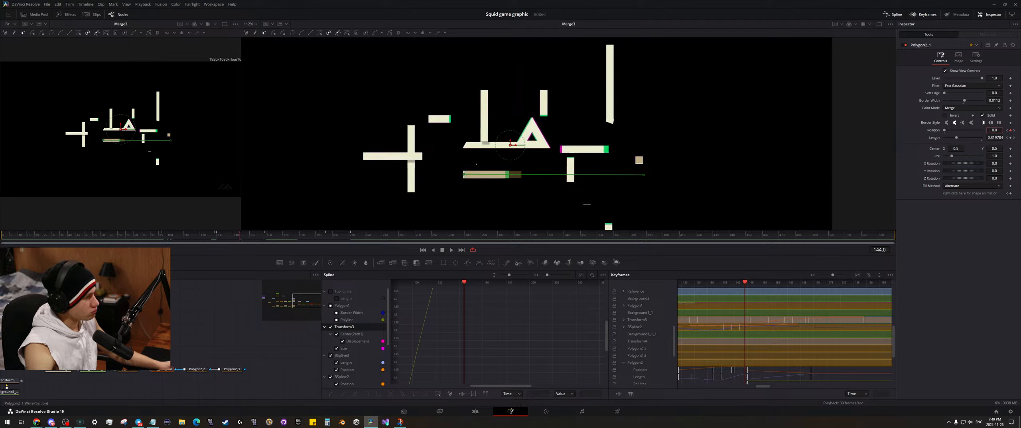
pyautogui.scroll(4, 591, 163)
pyautogui.moveTo(515, 179); pyautogui.dragTo(783, 142)
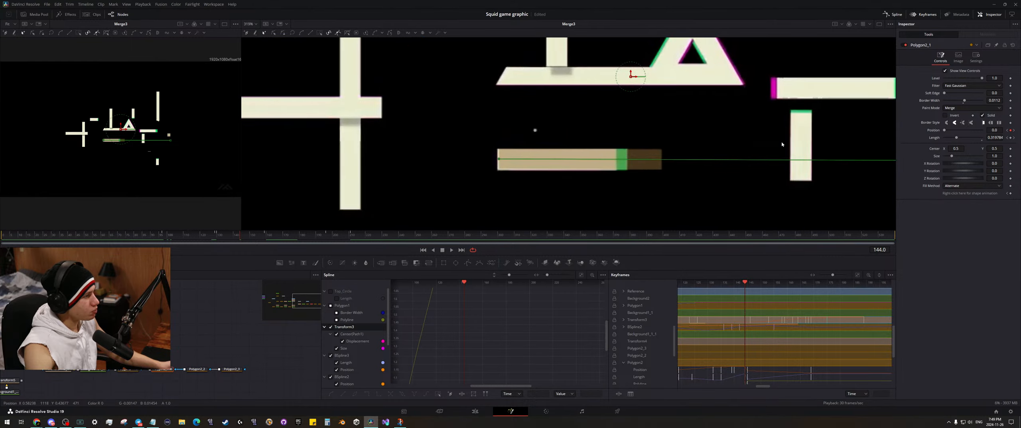
pyautogui.moveTo(998, 139); pyautogui.dragTo(965, 139)
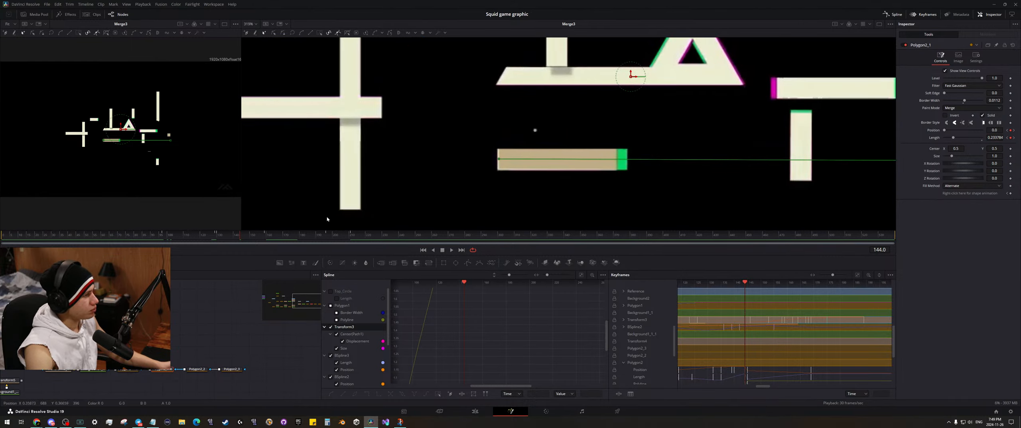
# - Set Polygon2_1's position to about 0.576 at frame 180 and about 0.725 at frame 189 to follow the bar's trailing end
pyautogui.scroll(-3, 289, 201)
pyautogui.moveTo(267, 235); pyautogui.dragTo(300, 241)
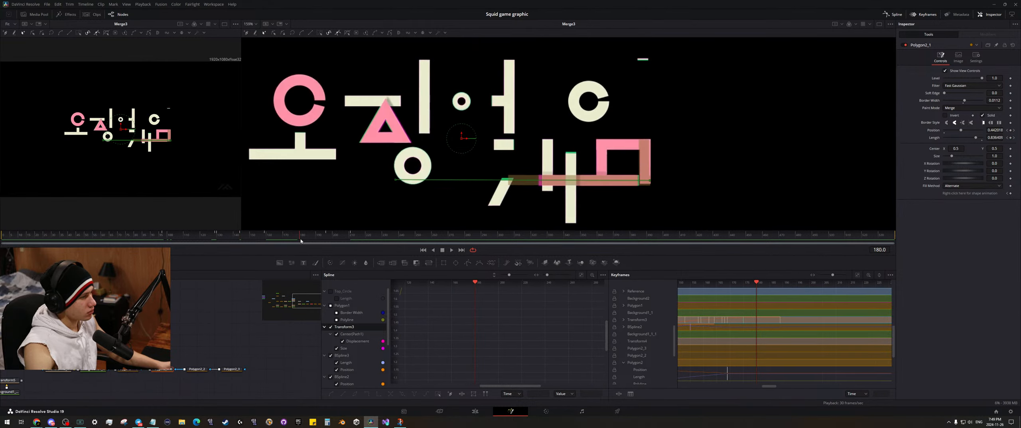
pyautogui.scroll(3, 594, 190)
pyautogui.moveTo(997, 130); pyautogui.dragTo(1015, 130)
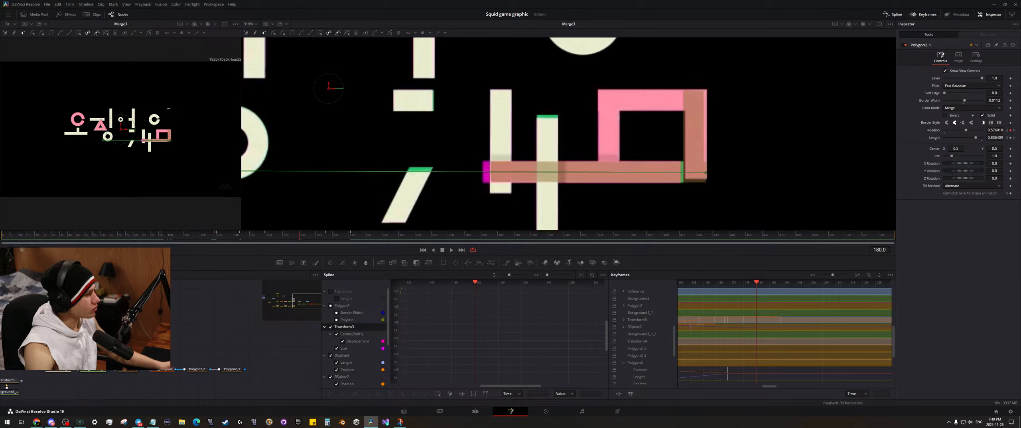
pyautogui.moveTo(225, 239); pyautogui.dragTo(315, 230)
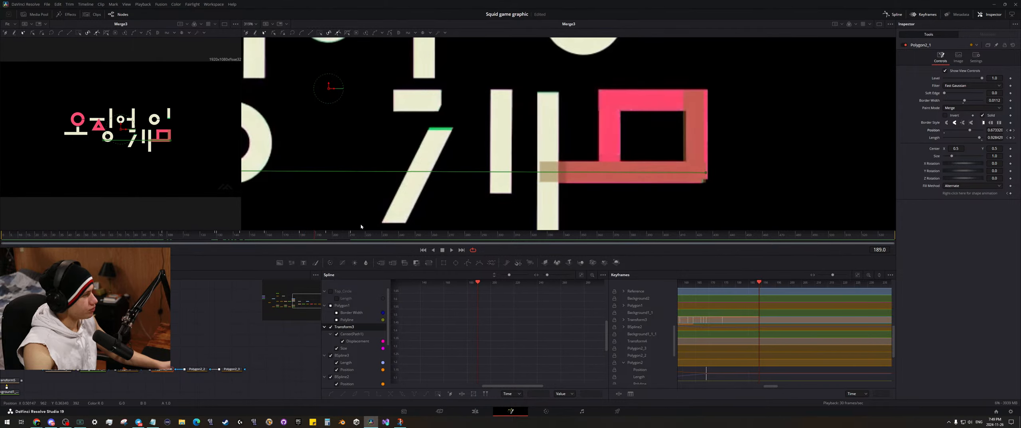
pyautogui.moveTo(992, 131); pyautogui.dragTo(1020, 131)
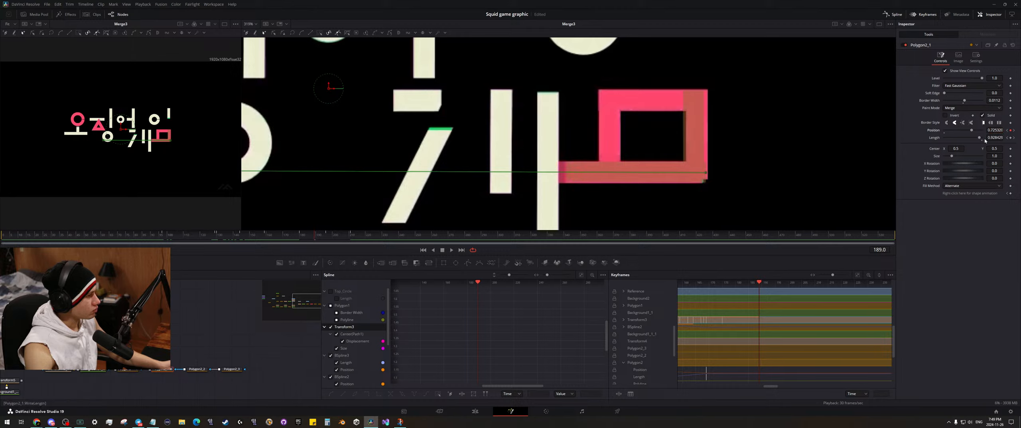
# - At frame 170, set Polygon2_1's position to about 0.275 and length to about 0.579, and save the project
pyautogui.moveTo(309, 231); pyautogui.dragTo(283, 237)
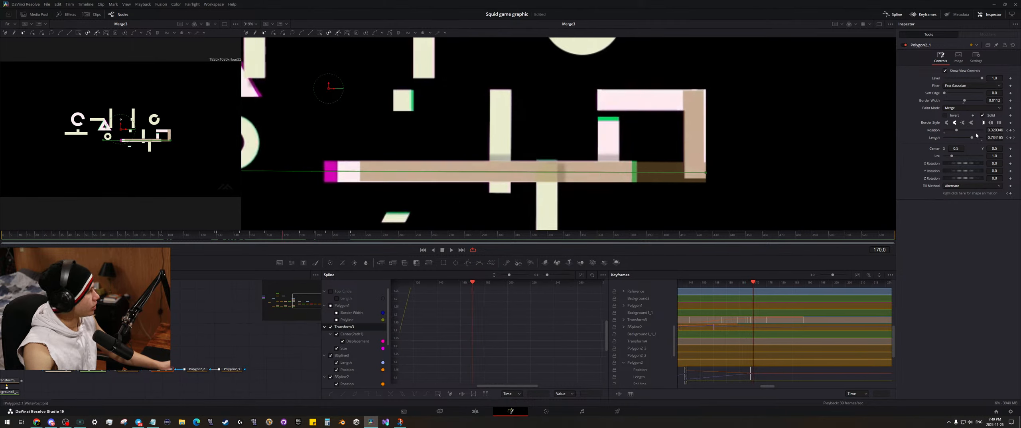
pyautogui.moveTo(995, 131); pyautogui.dragTo(934, 137)
pyautogui.hotkey('ctrl', 's')
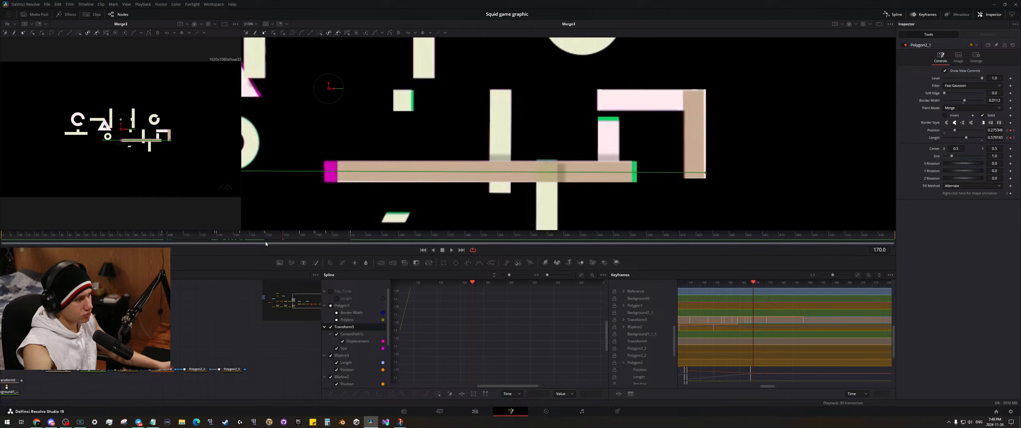
# - At frame 110, set Polygon2_1's position to 0.0205 and length to about 0.914 to cover the vertical reference bar
pyautogui.moveTo(196, 235); pyautogui.dragTo(164, 236)
pyautogui.scroll(-2, 397, 160)
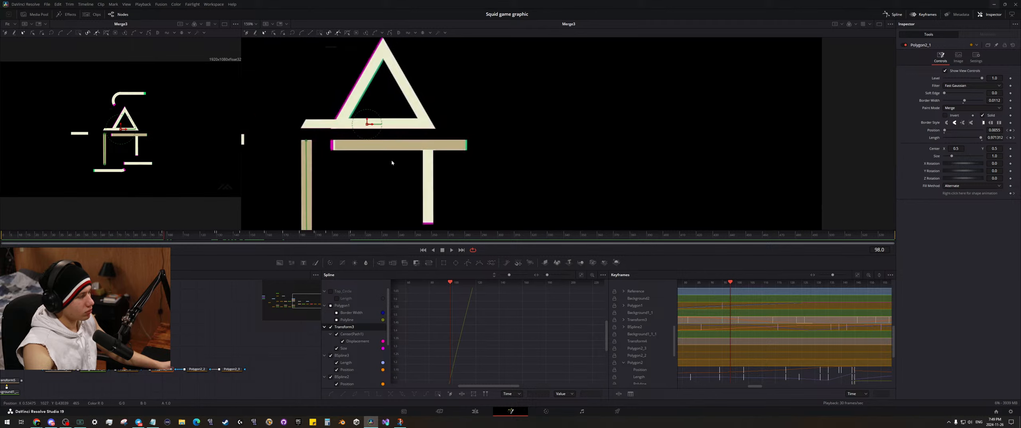
pyautogui.moveTo(394, 162); pyautogui.dragTo(489, 169)
pyautogui.moveTo(169, 234); pyautogui.dragTo(184, 238)
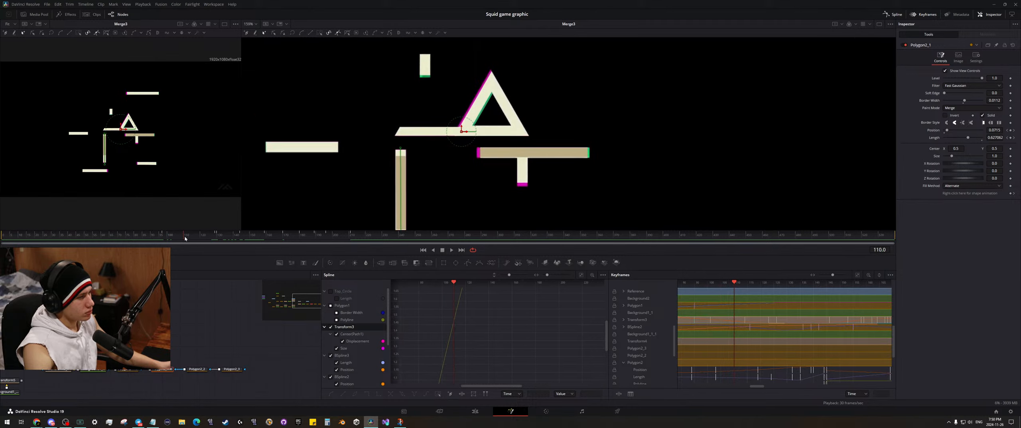
pyautogui.moveTo(443, 194); pyautogui.dragTo(501, 125)
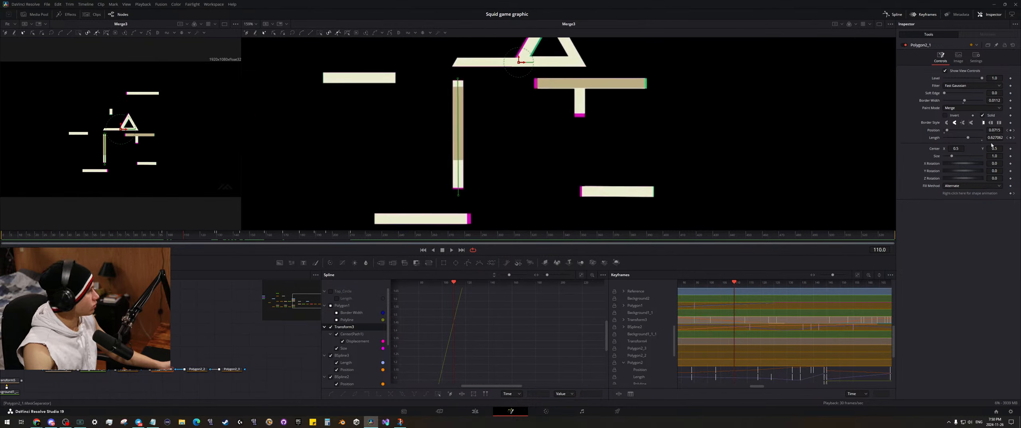
pyautogui.moveTo(995, 129); pyautogui.dragTo(1018, 137)
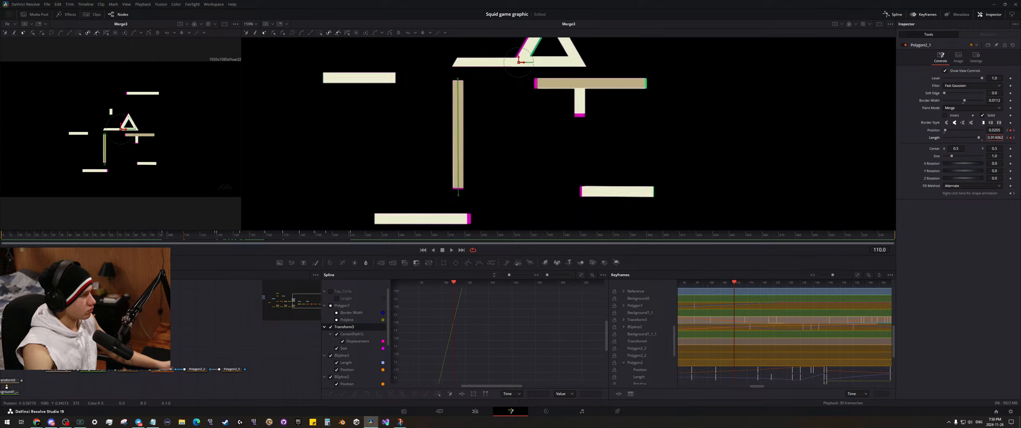
# - At frame 120, set Polygon2_1's position to about 0.122 and length to about 0.37 to match the shrinking vertical bar
pyautogui.click(162, 236)
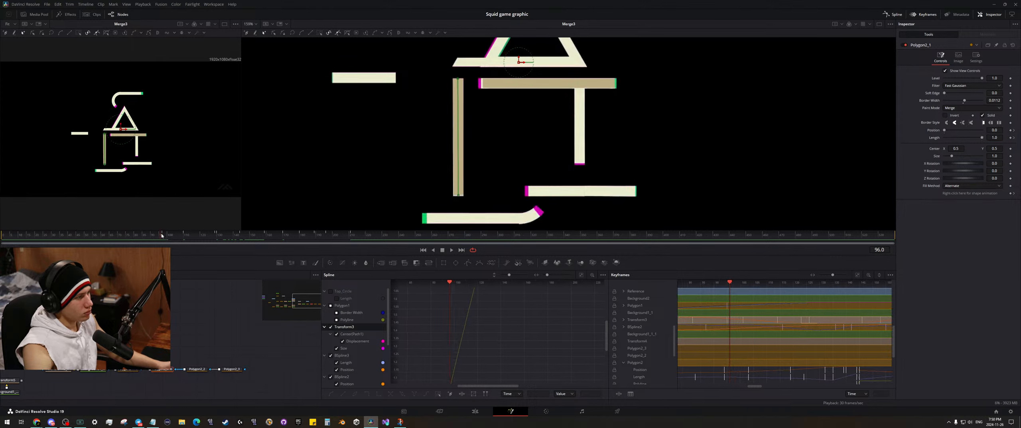
pyautogui.moveTo(162, 235); pyautogui.dragTo(201, 236)
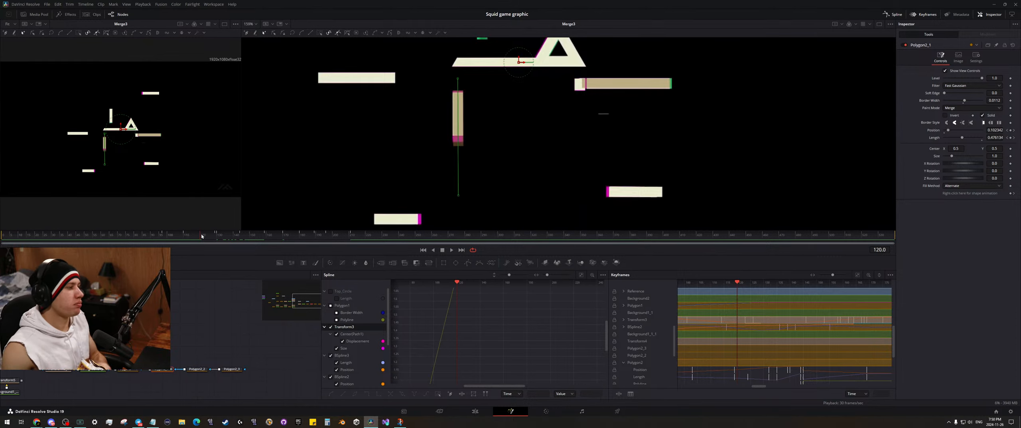
pyautogui.click(195, 236)
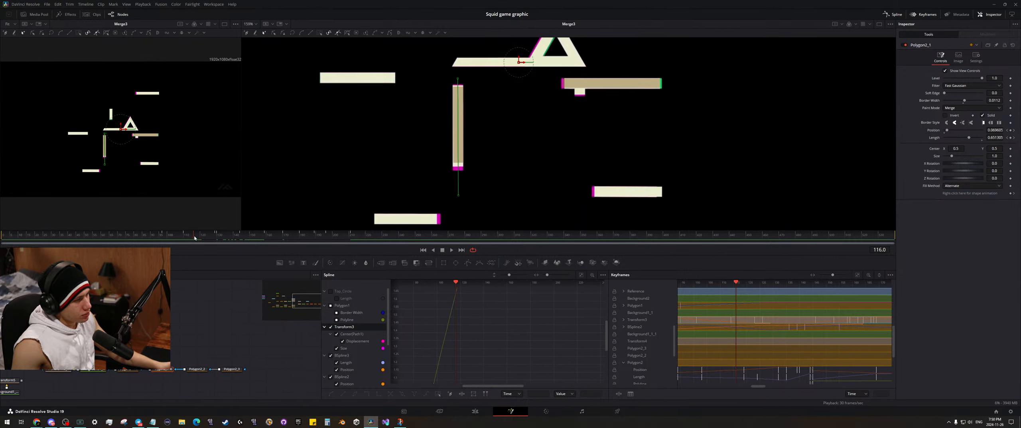
pyautogui.moveTo(194, 235); pyautogui.dragTo(200, 236)
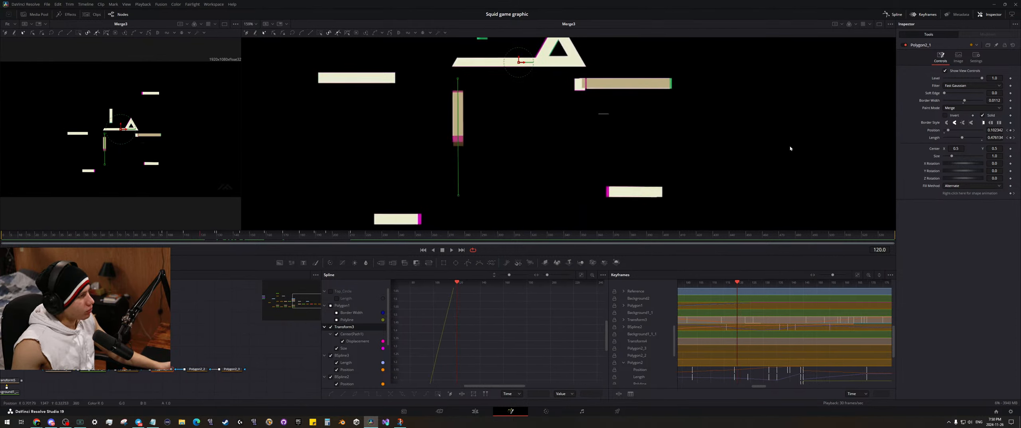
pyautogui.moveTo(993, 129)
pyautogui.mouseDown()
pyautogui.moveTo(1003, 129)
pyautogui.moveTo(965, 137)
pyautogui.moveTo(996, 140)
pyautogui.mouseUp()
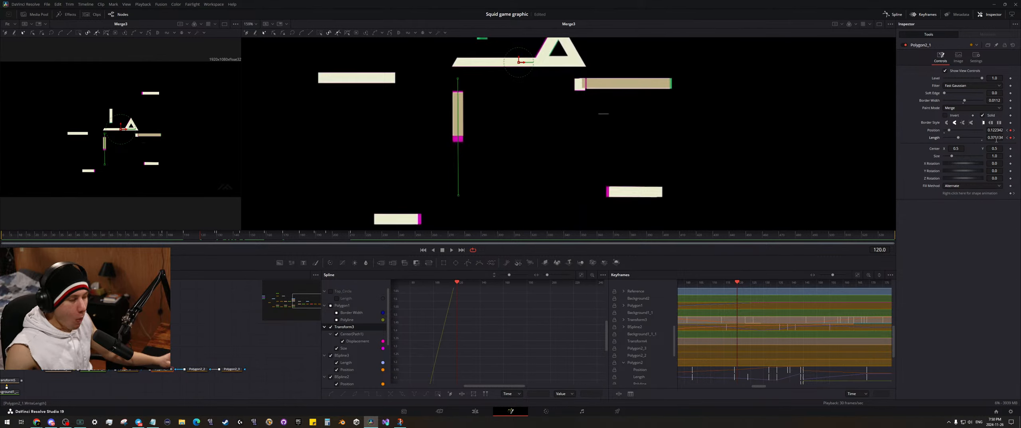
# - At frame 115, set Polygon2_1's position to about 0.051 and length to about 0.749 to match the vertical bar
pyautogui.click(163, 235)
pyautogui.moveTo(163, 235); pyautogui.dragTo(193, 238)
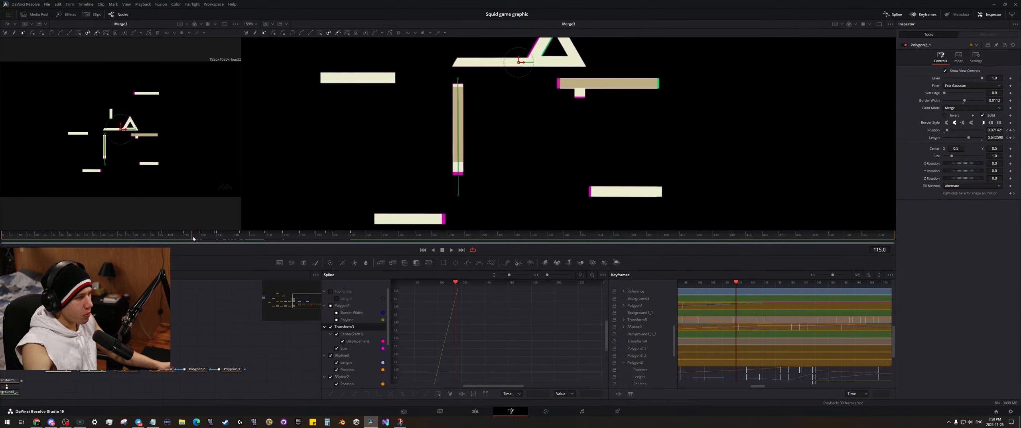
pyautogui.moveTo(994, 130); pyautogui.dragTo(994, 138)
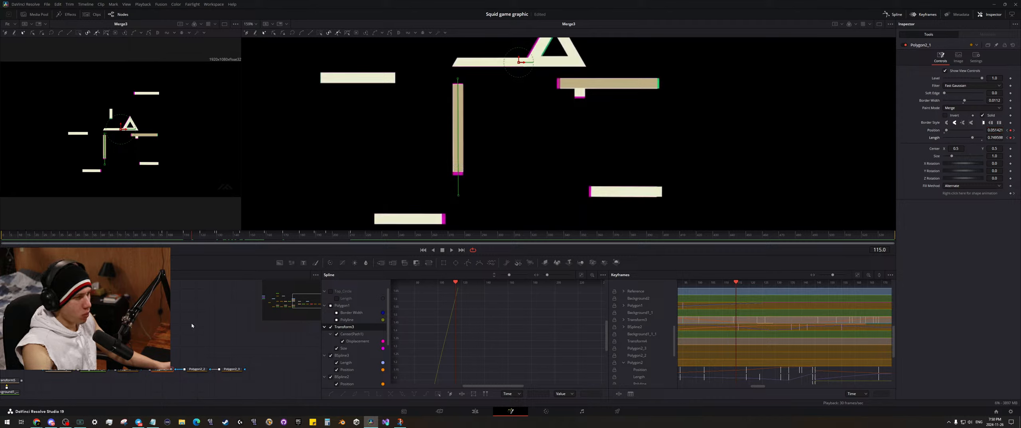
# - At frame 125, set Polygon2_1's position to about 0.164 and length to about 0.126 to match the short vertical bar
pyautogui.click(211, 236)
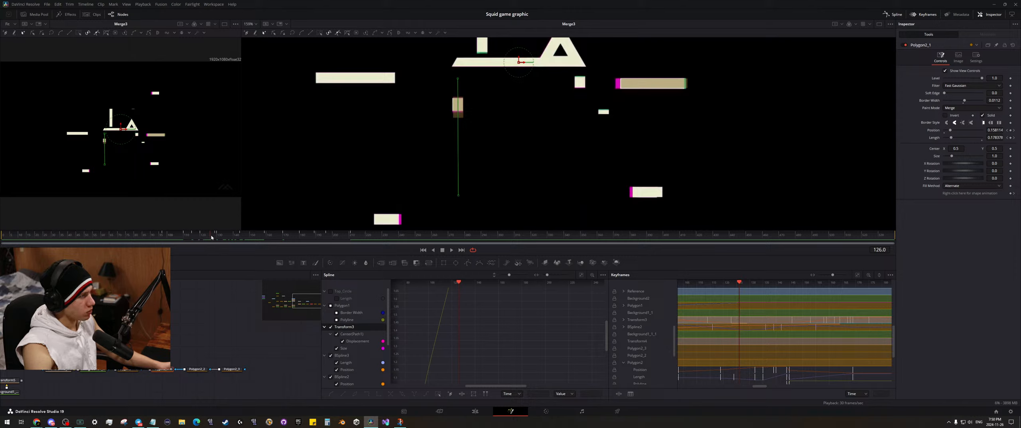
pyautogui.moveTo(211, 236); pyautogui.dragTo(209, 238)
pyautogui.moveTo(994, 130); pyautogui.dragTo(975, 137)
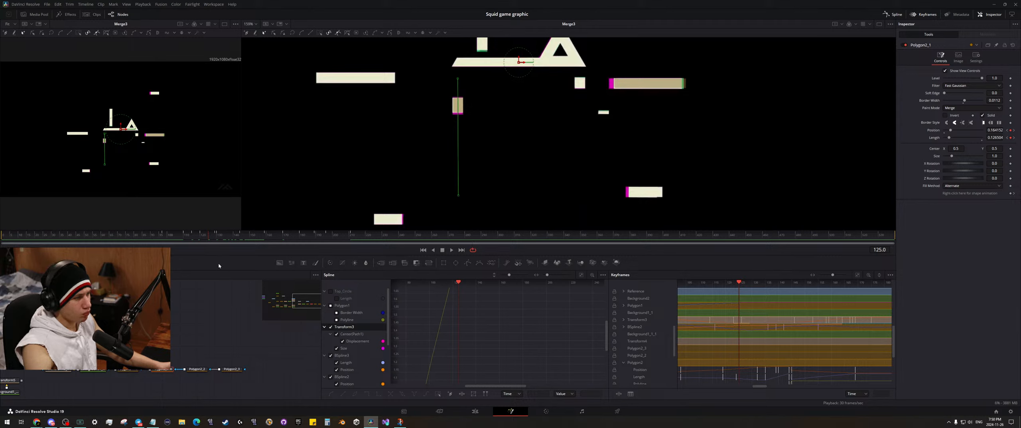
# - At frame 136, keyframe Polygon2_1's position at 0.0 and length at about 0.071 to match the horizontal bar, and save the project
pyautogui.moveTo(211, 241); pyautogui.dragTo(227, 240)
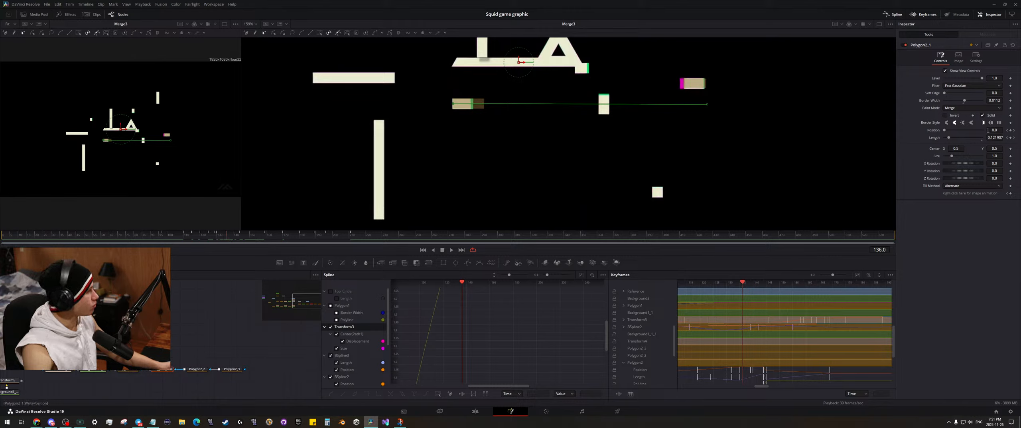
pyautogui.moveTo(988, 130); pyautogui.dragTo(976, 143)
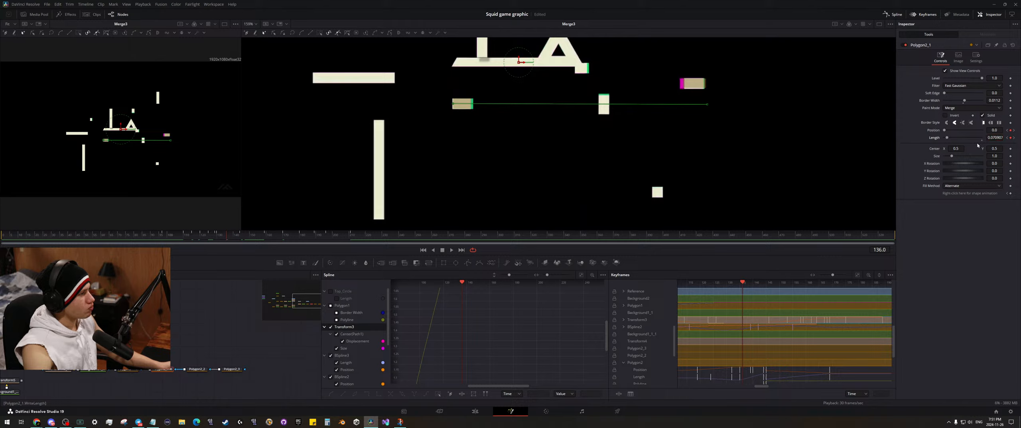
pyautogui.hotkey('ctrl', 's')
pyautogui.moveTo(234, 236); pyautogui.dragTo(235, 237)
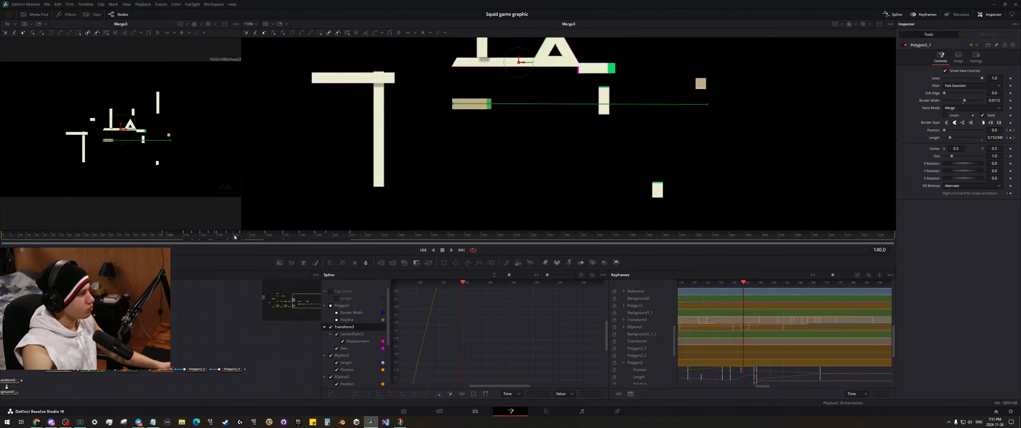
# - Keyframe Polygon2_1's length at about 0.130 at frame 140, and position about 0.001 and length about 0.442 at frame 151; save
pyautogui.moveTo(988, 138); pyautogui.dragTo(982, 138)
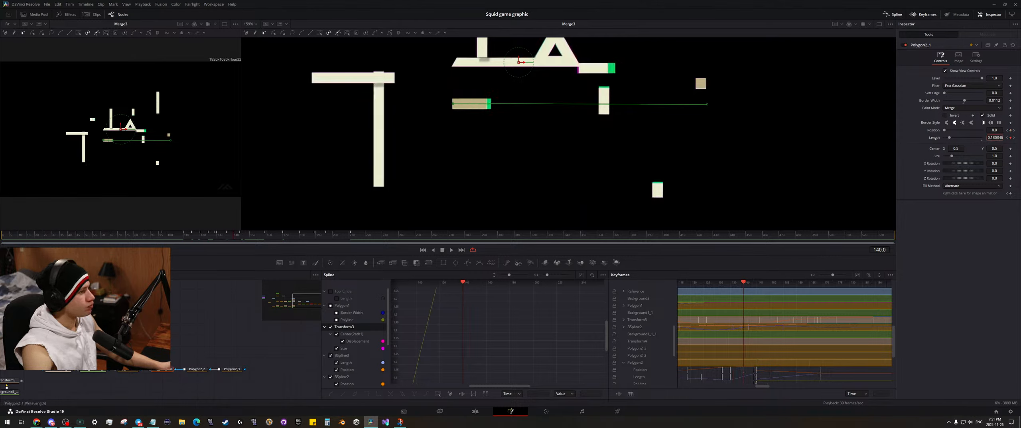
pyautogui.click(260, 235)
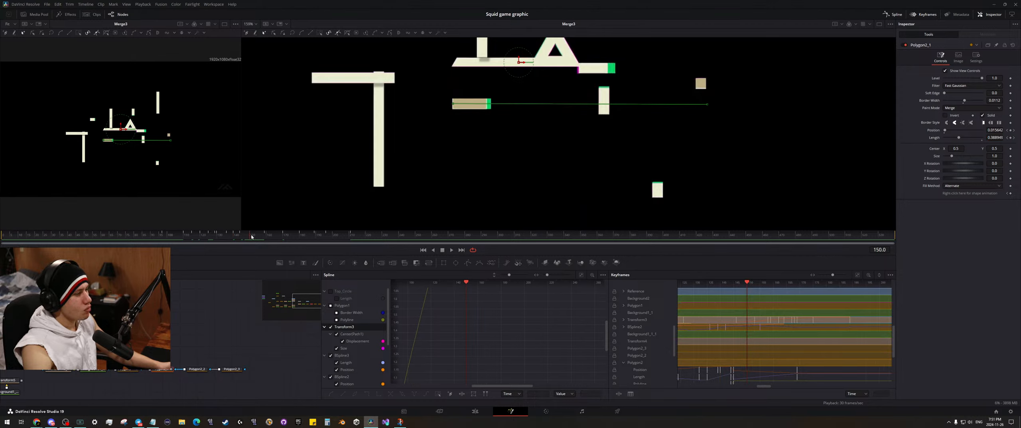
pyautogui.moveTo(992, 132)
pyautogui.mouseDown()
pyautogui.moveTo(1015, 131)
pyautogui.moveTo(1005, 137)
pyautogui.mouseUp()
pyautogui.click(580, 275)
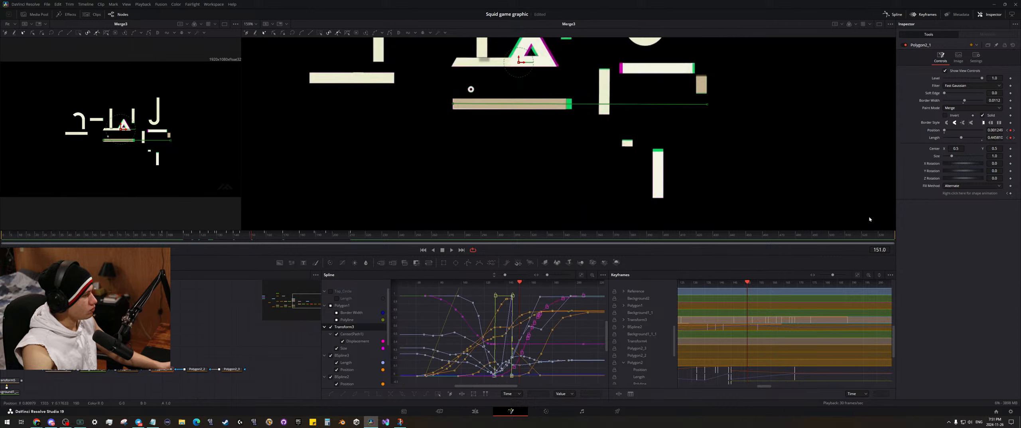
pyautogui.moveTo(993, 137); pyautogui.dragTo(992, 137)
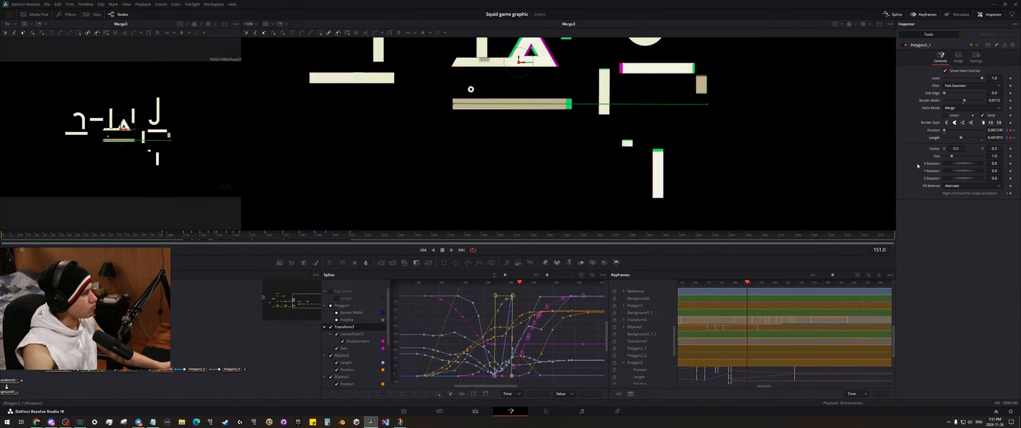
pyautogui.hotkey('ctrl', 's')
# - At frame 155, set Polygon2_1's position to about 0.011 and length to about 0.548 to match the horizontal bar
pyautogui.click(857, 275)
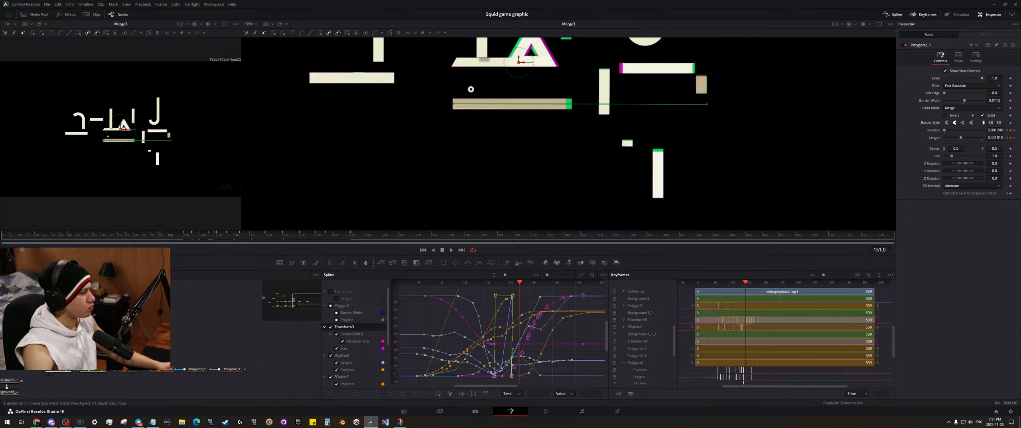
pyautogui.moveTo(154, 328); pyautogui.dragTo(208, 318)
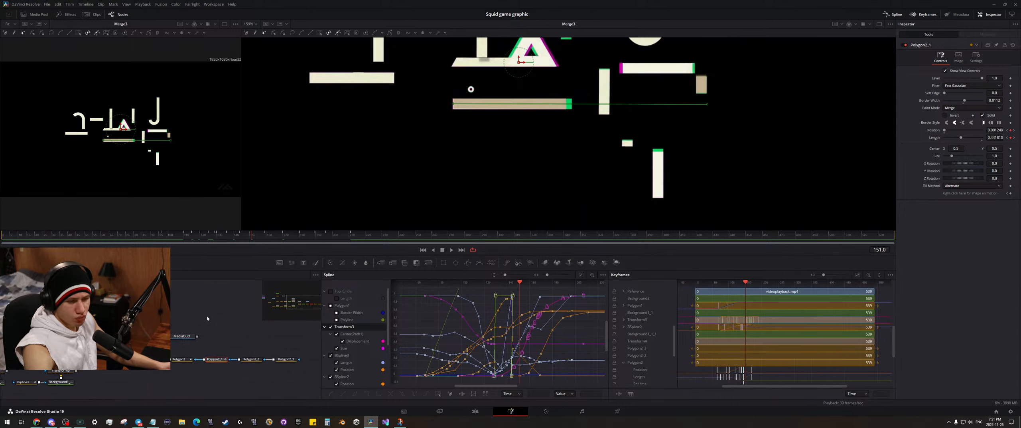
pyautogui.click(207, 318)
pyautogui.click(215, 359)
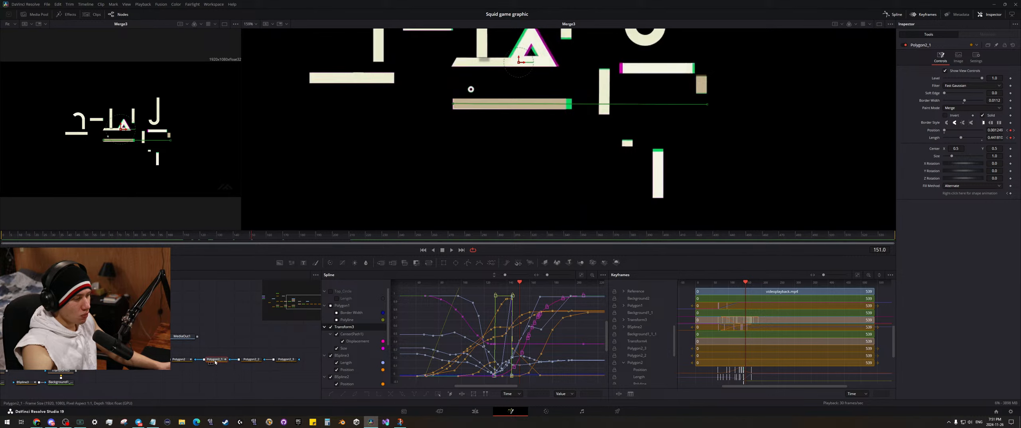
pyautogui.moveTo(251, 236); pyautogui.dragTo(260, 239)
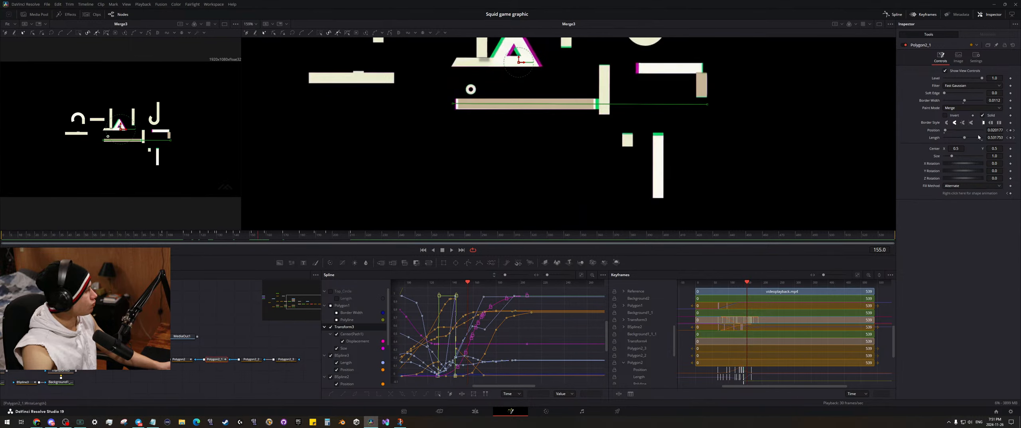
pyautogui.moveTo(995, 130); pyautogui.dragTo(991, 129)
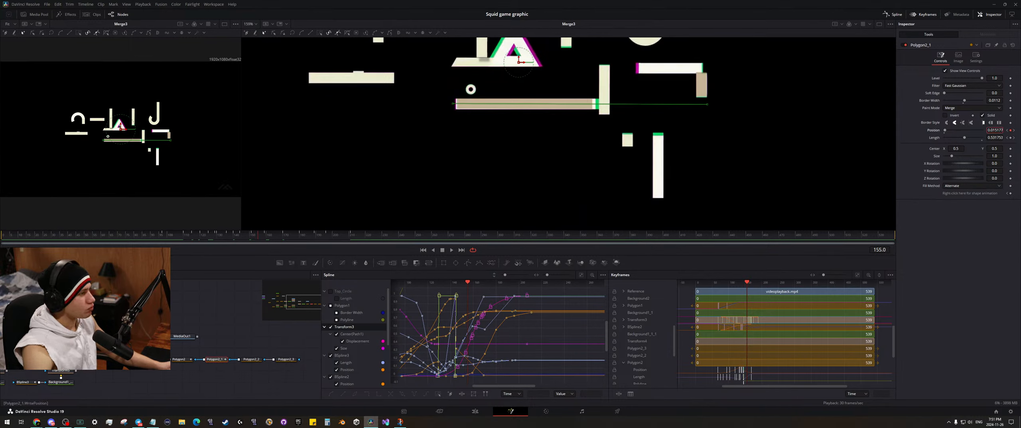
pyautogui.click(996, 137)
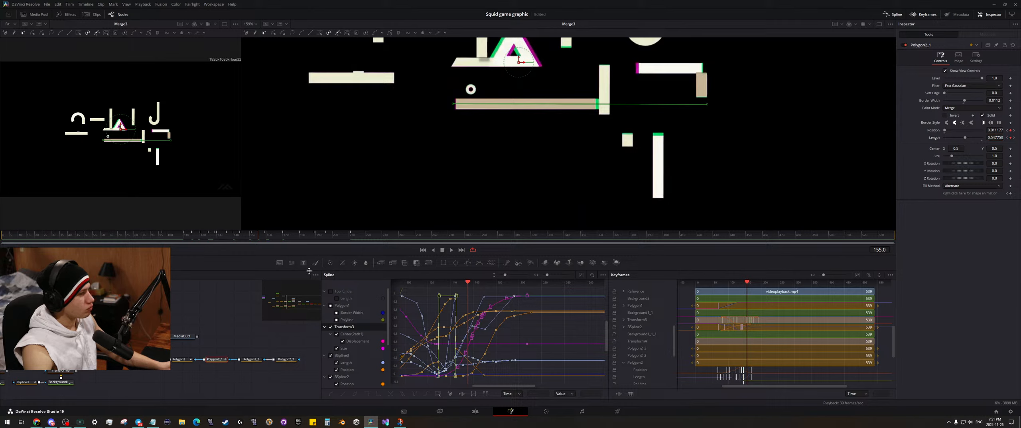
# - At frame 165, set Polygon2_1's position to about 0.130 and length to about 0.646, and save the project
pyautogui.click(277, 238)
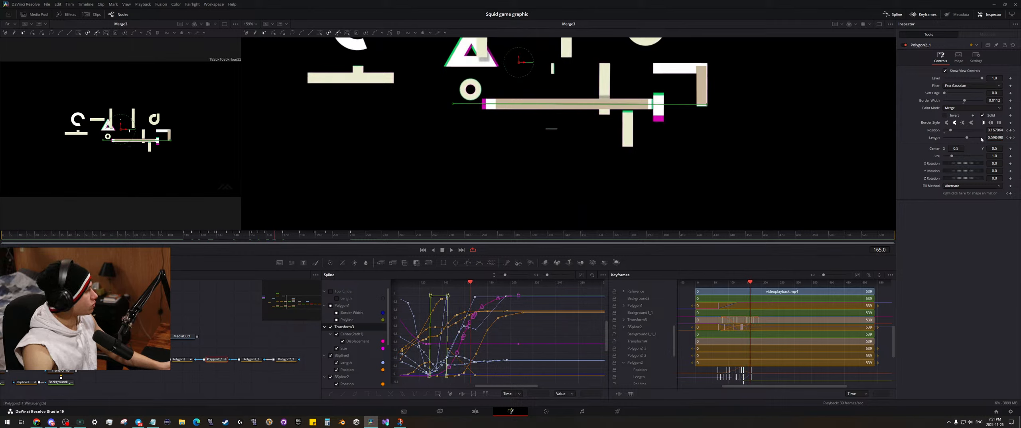
pyautogui.moveTo(994, 130); pyautogui.dragTo(998, 138)
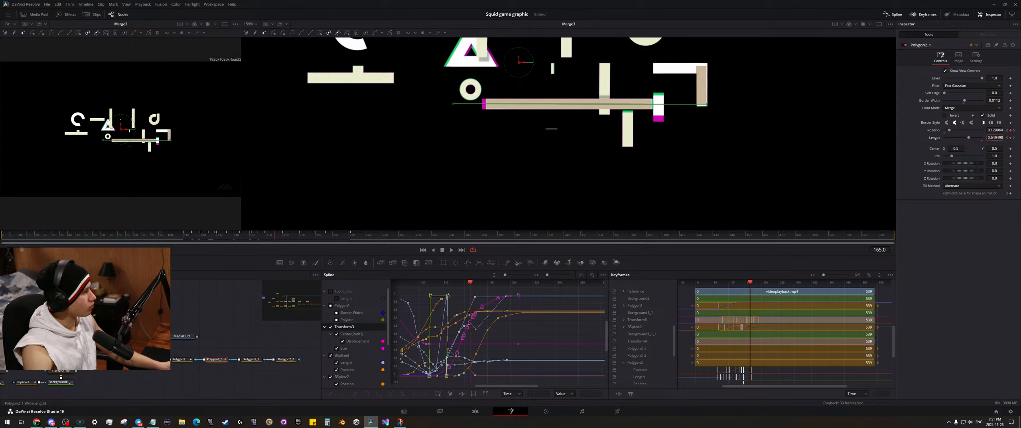
pyautogui.hotkey('ctrl', 's')
# - Shorten Polygon2_1's length to about 0.486 at frame 175 and about 0.323 at frame 185 to match the bar, saving the project
pyautogui.click(291, 237)
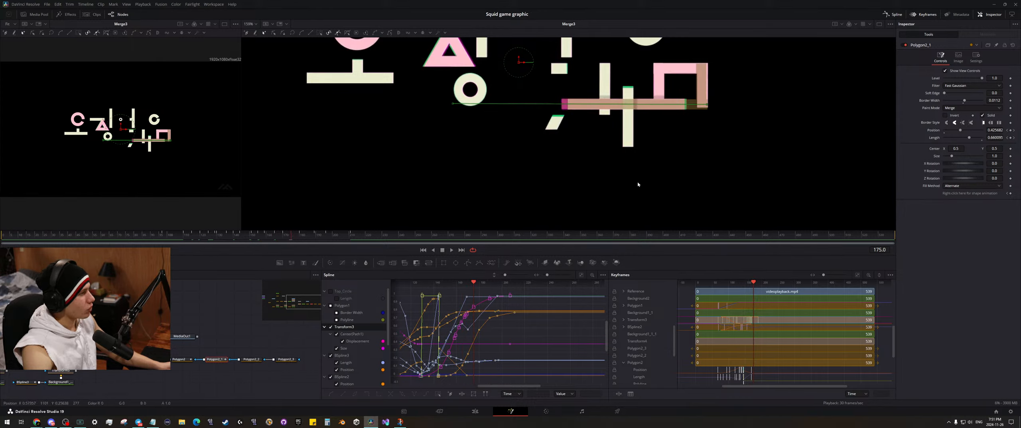
pyautogui.moveTo(986, 138); pyautogui.dragTo(983, 138)
pyautogui.hotkey('ctrl', 's')
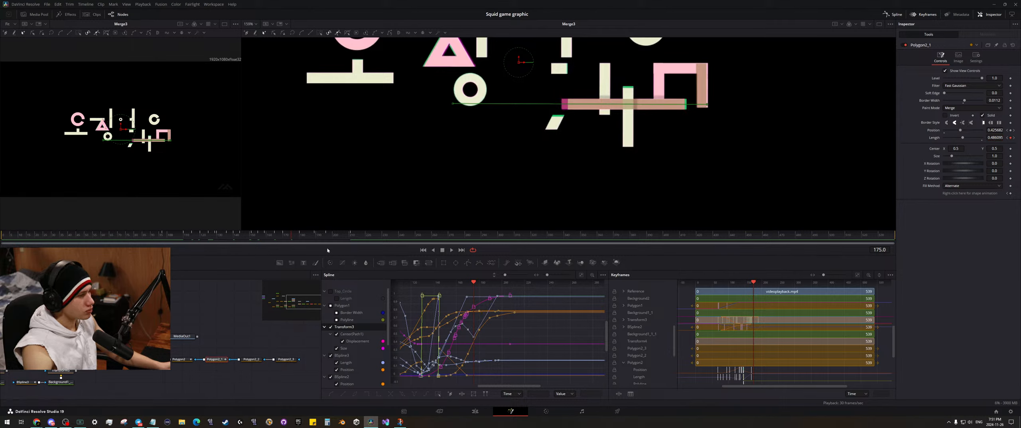
pyautogui.click(308, 237)
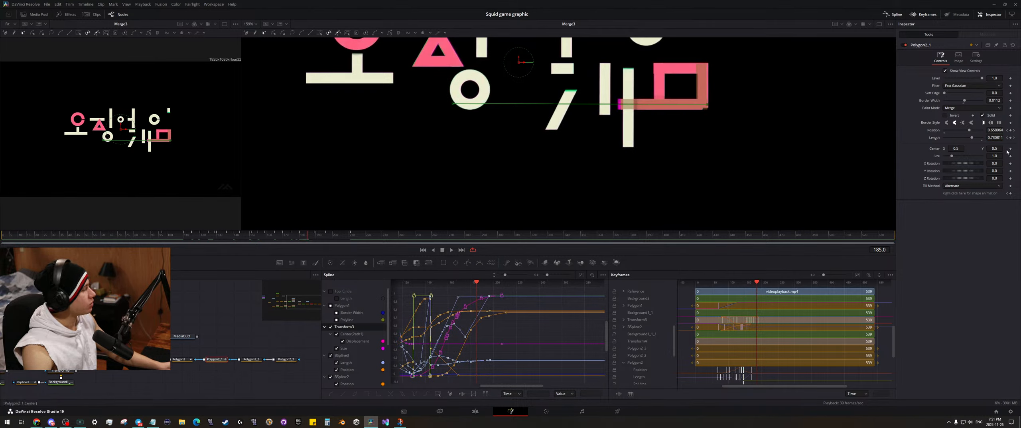
pyautogui.moveTo(995, 136); pyautogui.dragTo(875, 142)
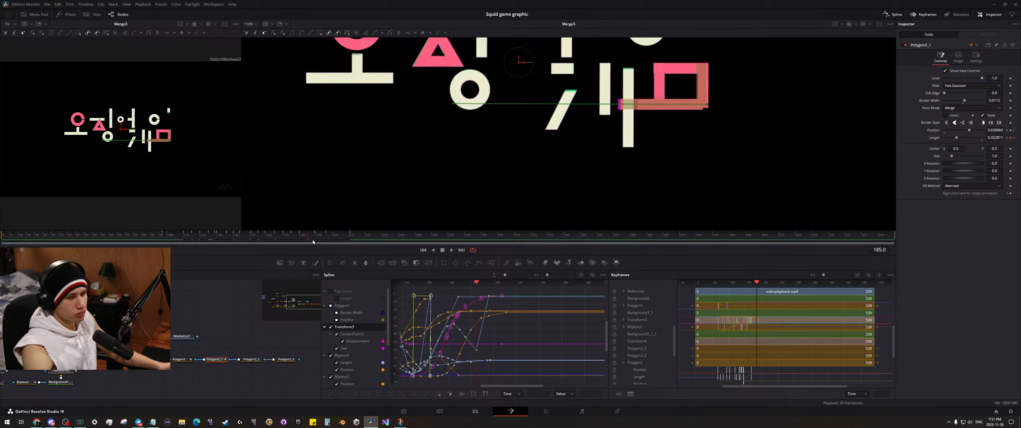
# - Keyframe Polygon2_1's position at about 0.722 at frame 191 and about 0.777 at frame 203 to match the pink square's lower bar
pyautogui.moveTo(311, 238); pyautogui.dragTo(313, 238)
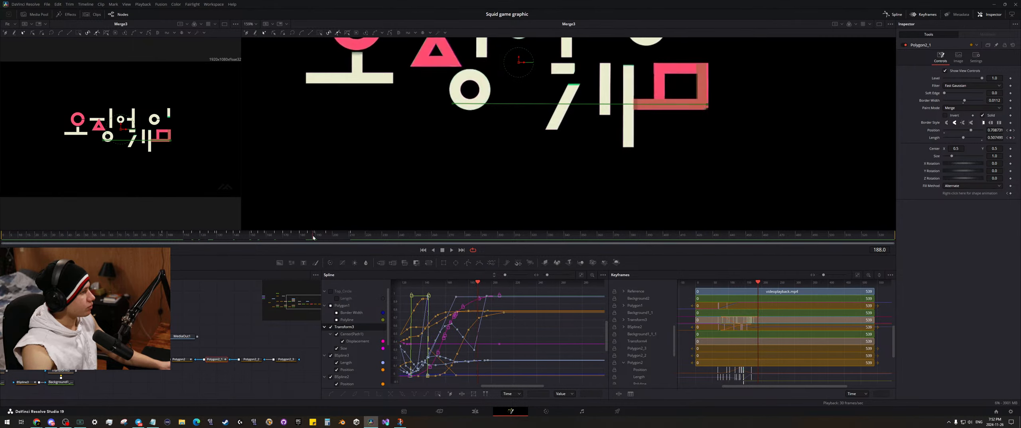
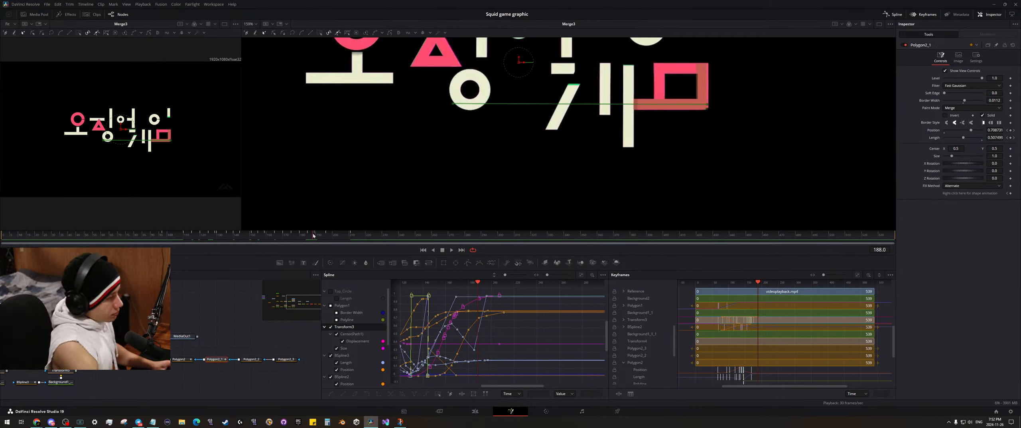
pyautogui.click(318, 240)
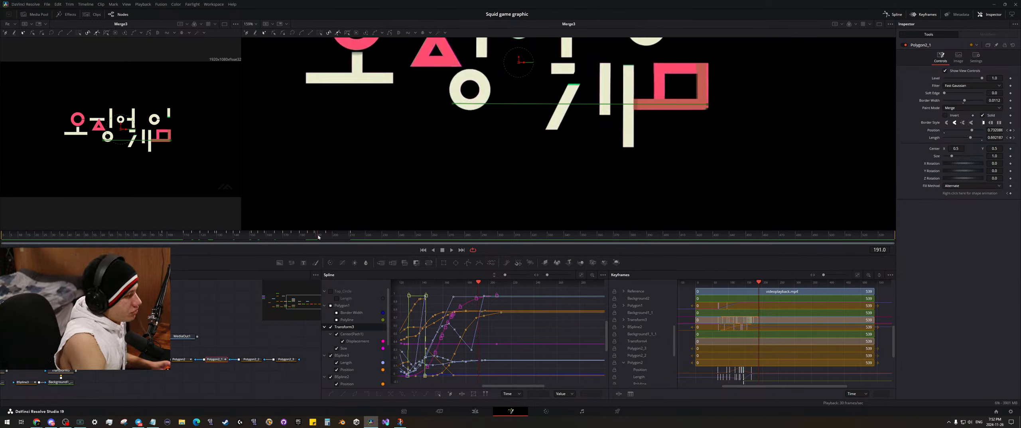
pyautogui.rightClick(317, 240)
pyautogui.click(227, 297)
pyautogui.moveTo(319, 237); pyautogui.dragTo(324, 237)
pyautogui.click(205, 358)
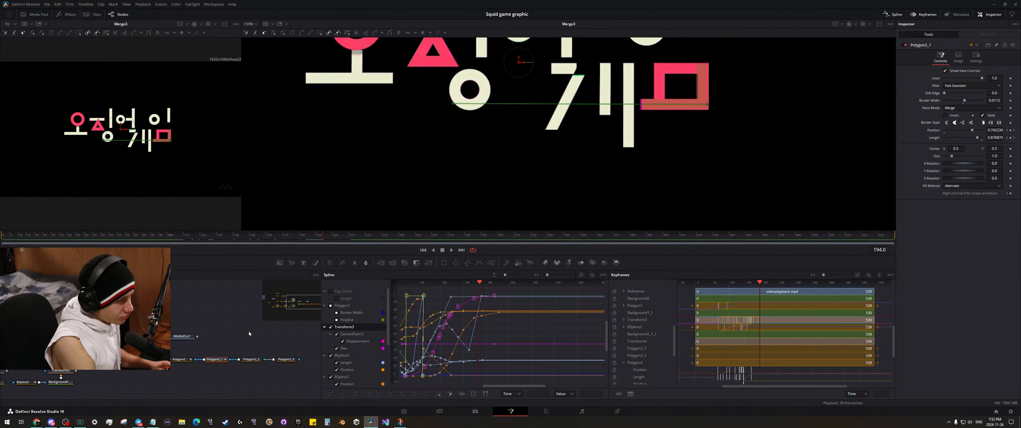
pyautogui.moveTo(324, 237); pyautogui.dragTo(319, 239)
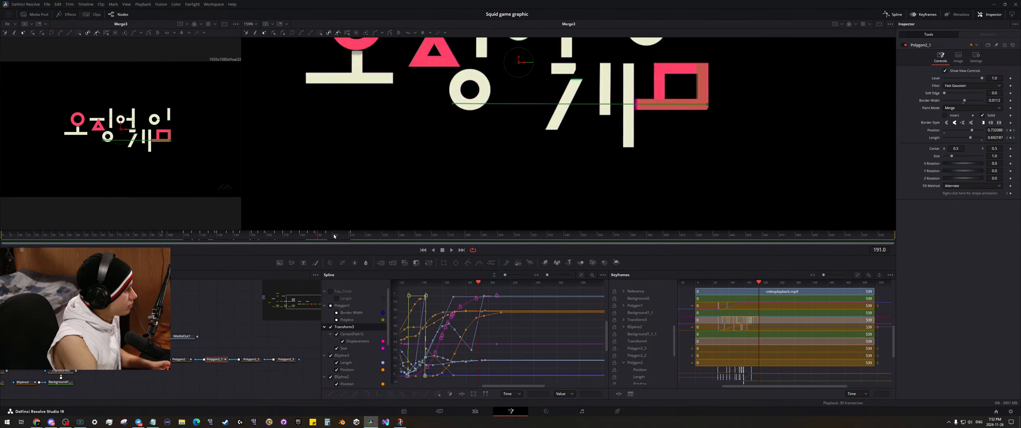
pyautogui.moveTo(997, 130); pyautogui.dragTo(996, 130)
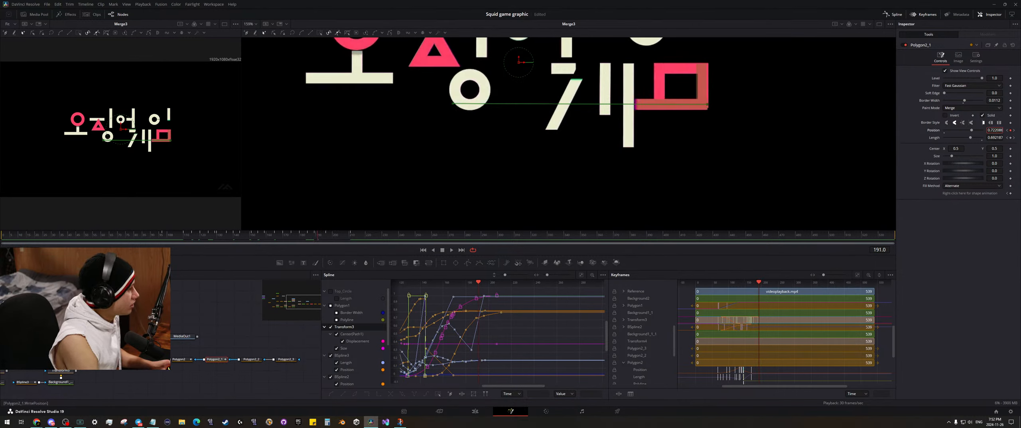
pyautogui.click(338, 236)
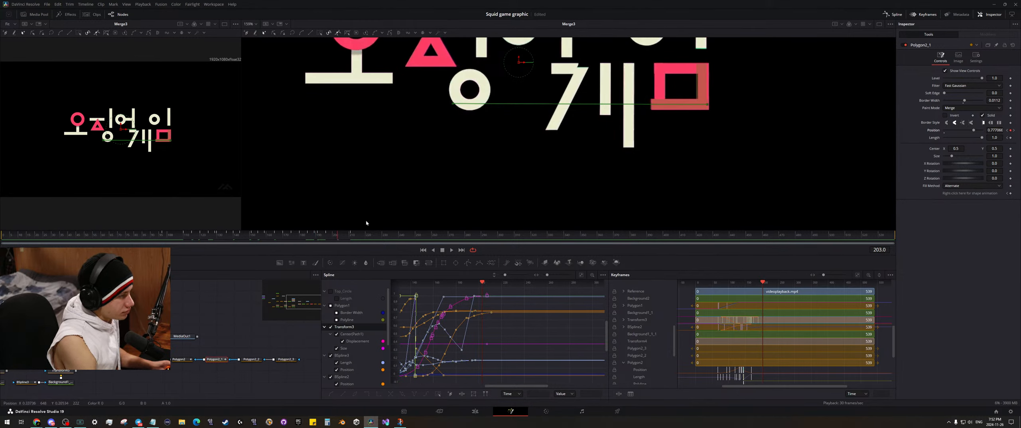
# - Return to frame 108 and set Polygon2_1's length to about 0.957 to match the vertical bar
pyautogui.click(329, 236)
pyautogui.moveTo(329, 236); pyautogui.dragTo(181, 243)
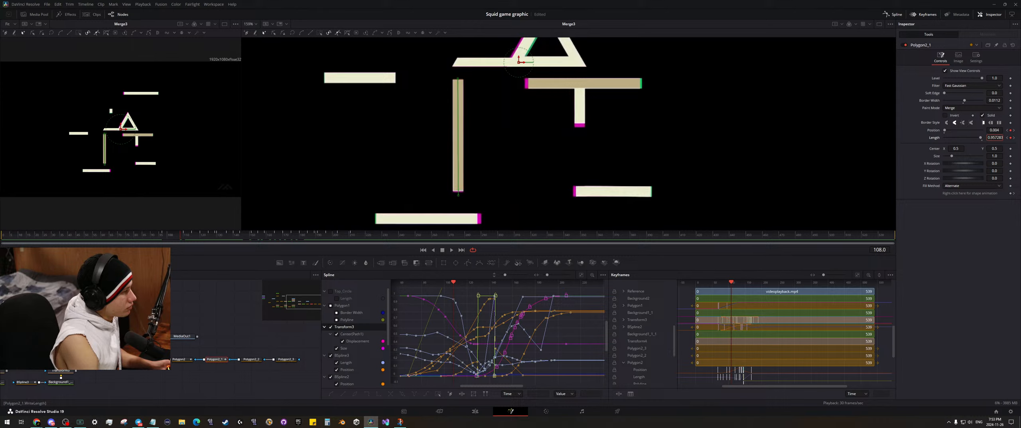
# - At frame 162, adjust Polygon2_1's stroke to a position of about 0.078 and a length of about 0.646
pyautogui.moveTo(181, 239); pyautogui.dragTo(272, 226)
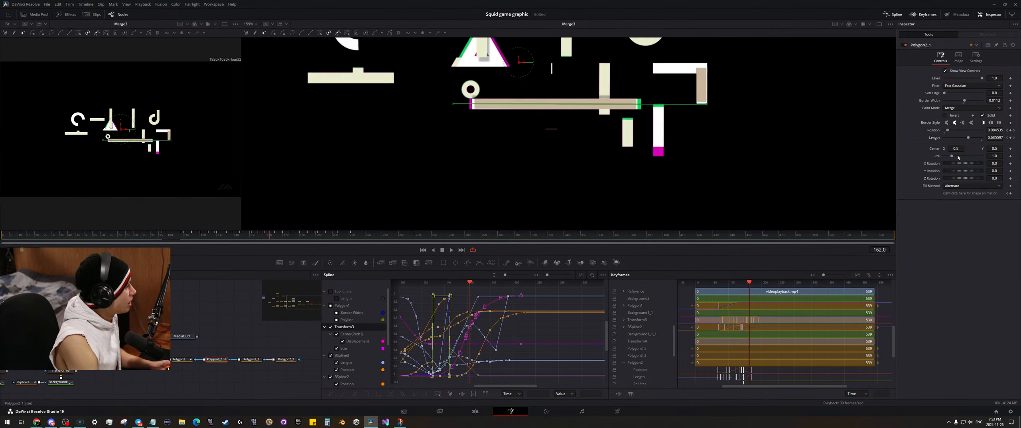
pyautogui.moveTo(994, 130); pyautogui.dragTo(997, 138)
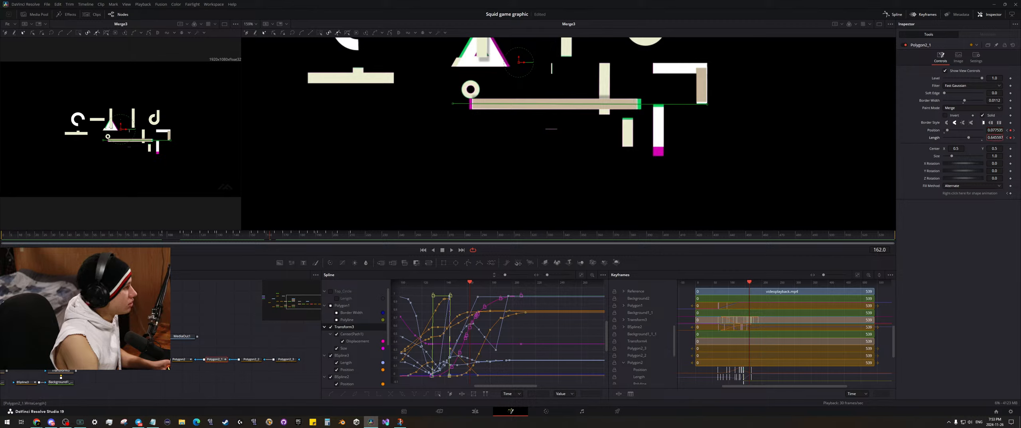
pyautogui.click(241, 307)
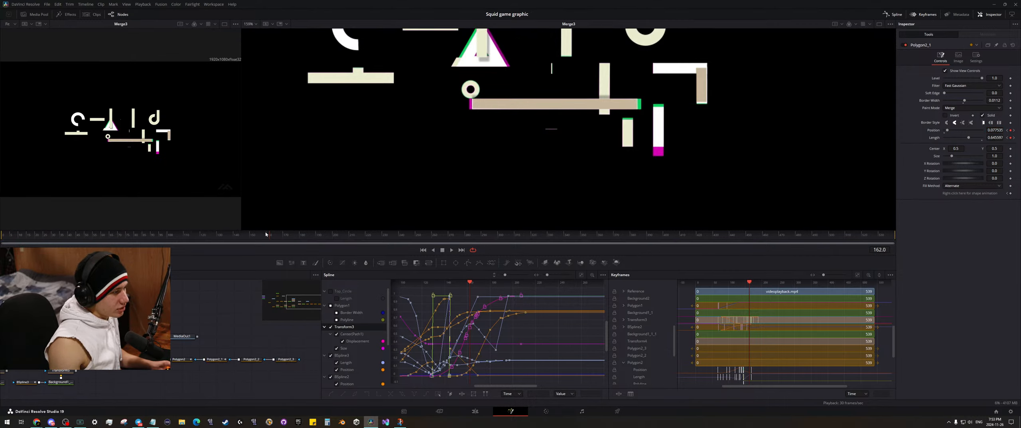
pyautogui.click(221, 359)
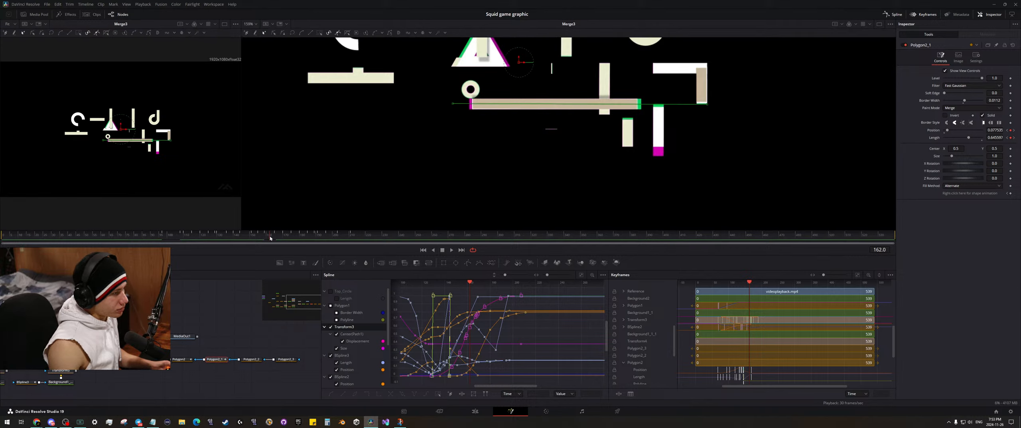
# - Review the Polygon2_1 and Polygon2 strokes against the reference title around frames 203 and 178
pyautogui.moveTo(270, 238); pyautogui.dragTo(336, 244)
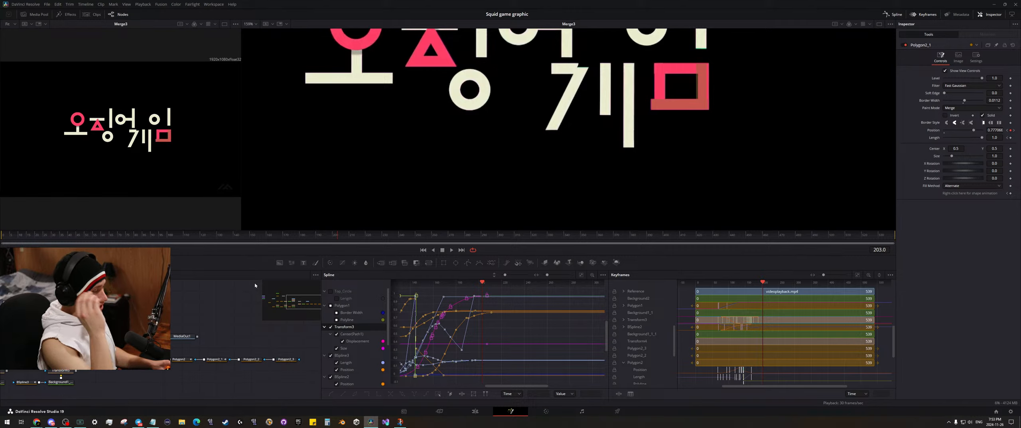
pyautogui.click(179, 359)
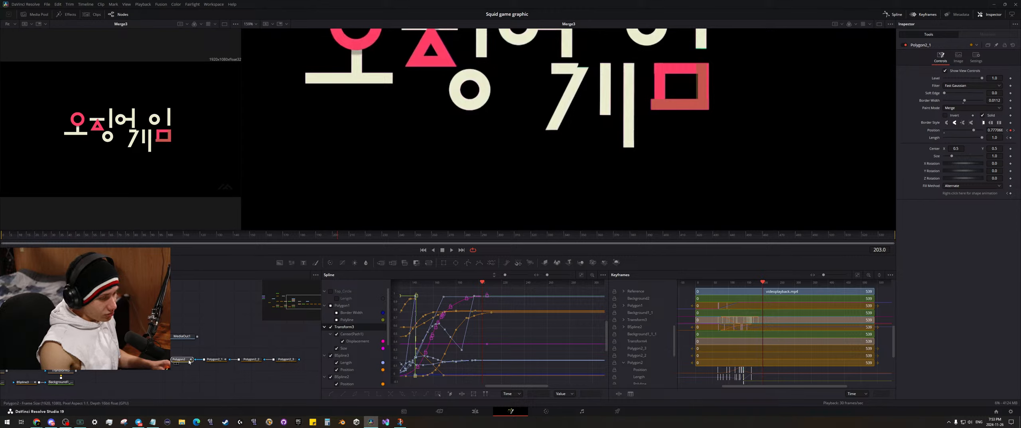
pyautogui.moveTo(183, 235); pyautogui.dragTo(293, 213)
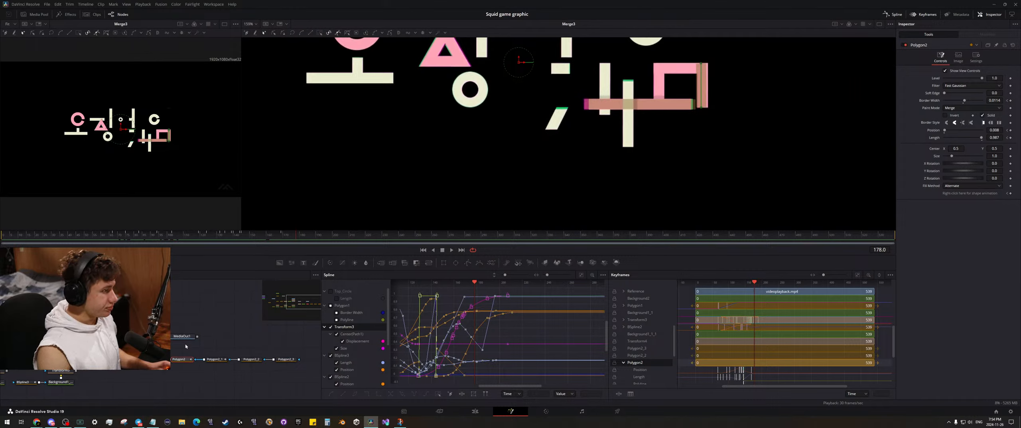
pyautogui.click(179, 359)
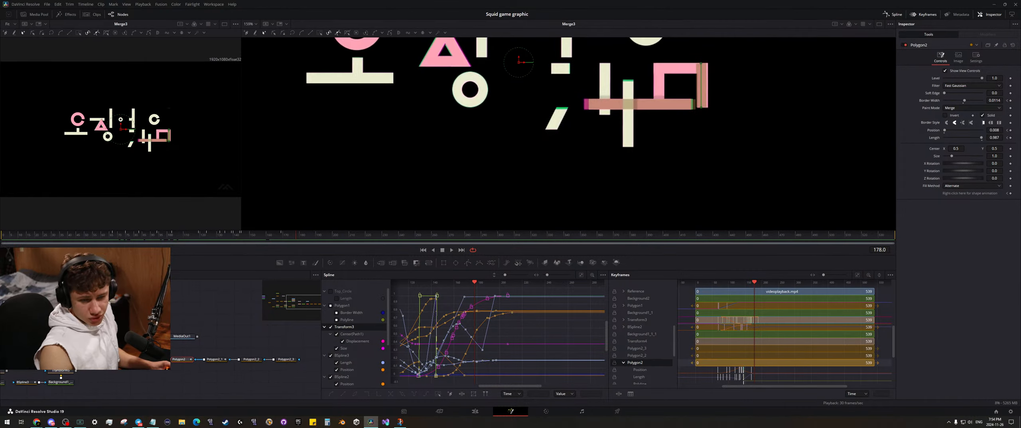
# - At frame 80, place Polygon2_2's first path point at the lower end of the square's right vertical bar
pyautogui.click(215, 359)
pyautogui.click(251, 359)
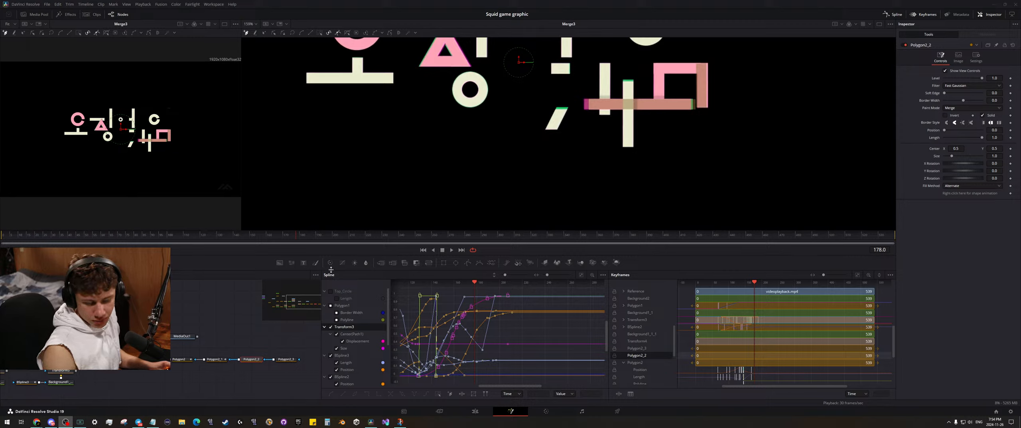
pyautogui.click(231, 331)
pyautogui.scroll(-3, 461, 164)
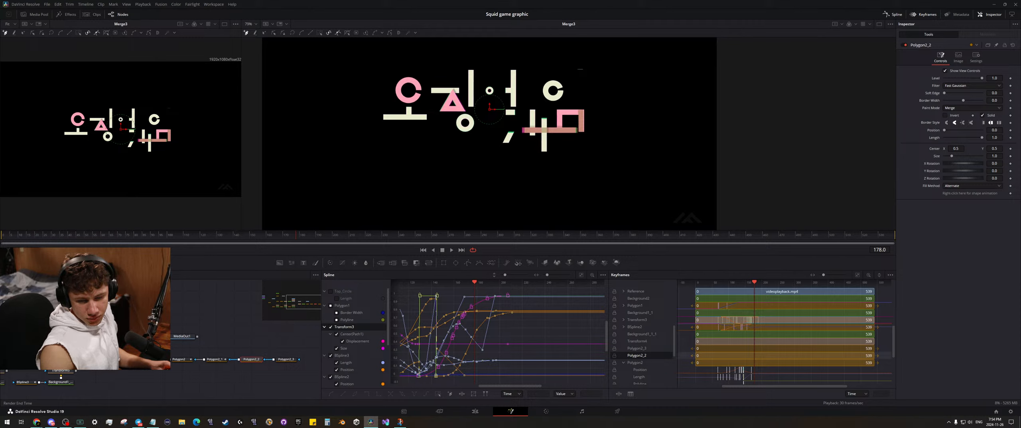
pyautogui.hotkey('alt', 'Tab')
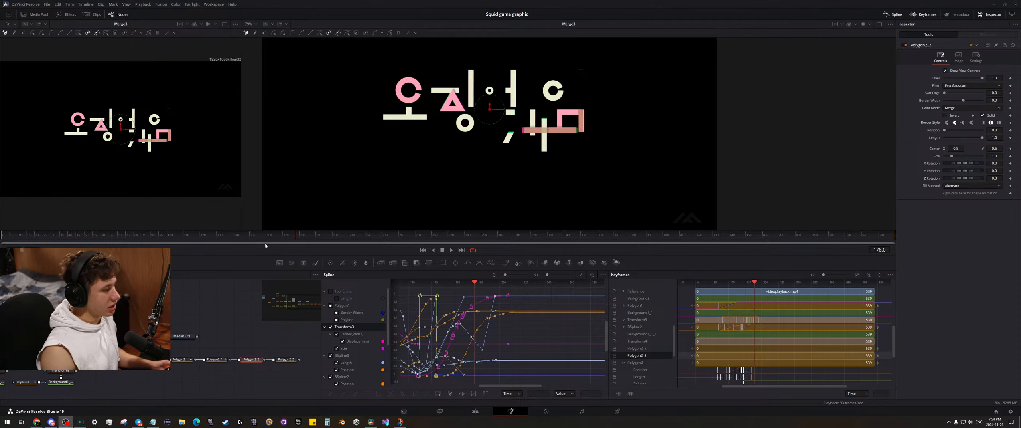
pyautogui.click(112, 233)
pyautogui.moveTo(112, 231); pyautogui.dragTo(128, 222)
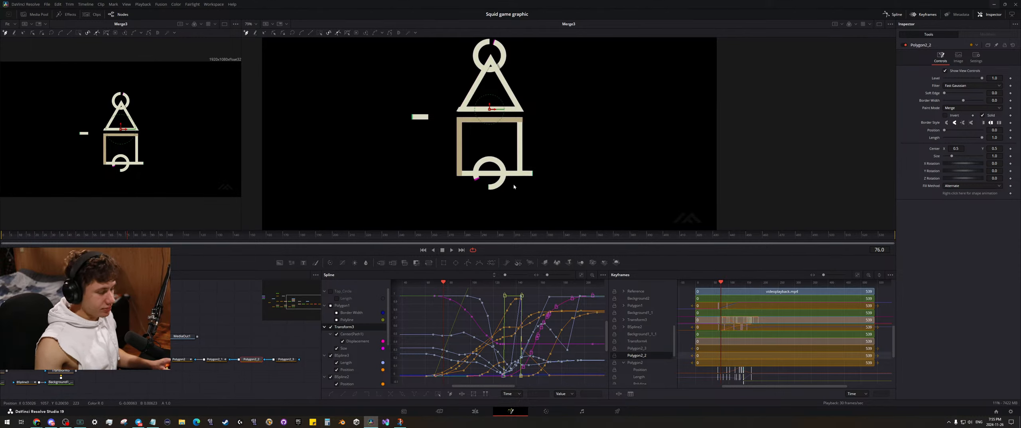
pyautogui.scroll(8, 514, 186)
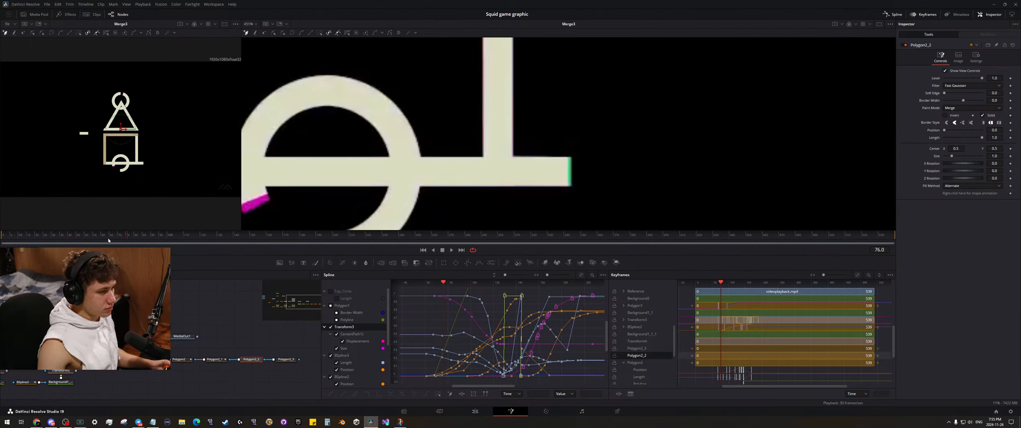
pyautogui.moveTo(128, 235); pyautogui.dragTo(135, 235)
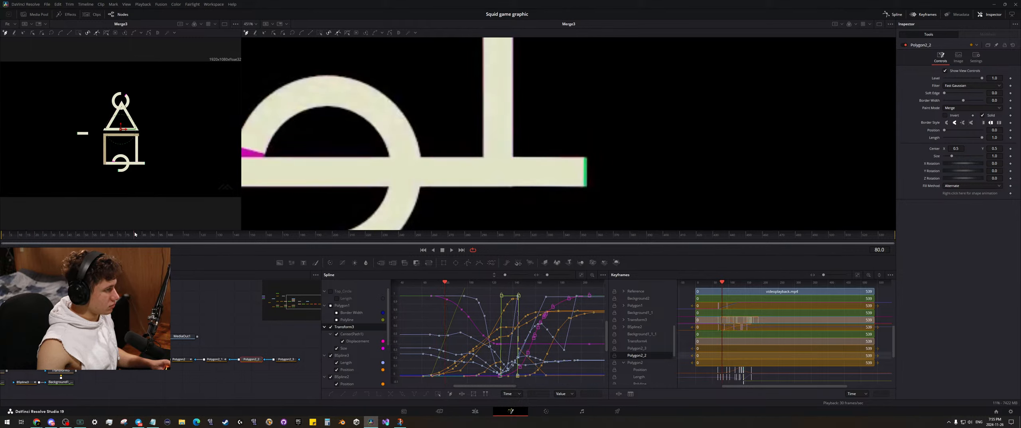
pyautogui.click(498, 161)
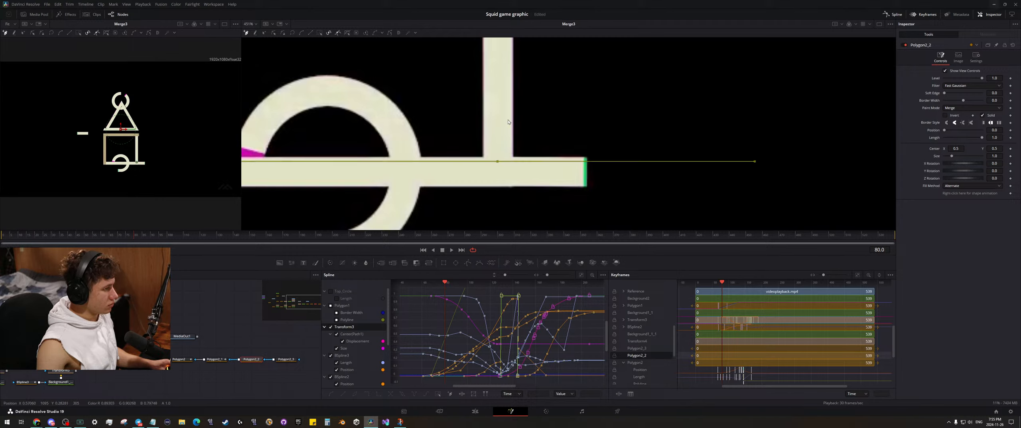
# - At frame 137, finish Polygon2_2's vertical path with a point at the top of the small block beside the triangle's base
pyautogui.scroll(-3, 506, 115)
pyautogui.moveTo(505, 91); pyautogui.dragTo(515, 178)
pyautogui.scroll(2, 523, 112)
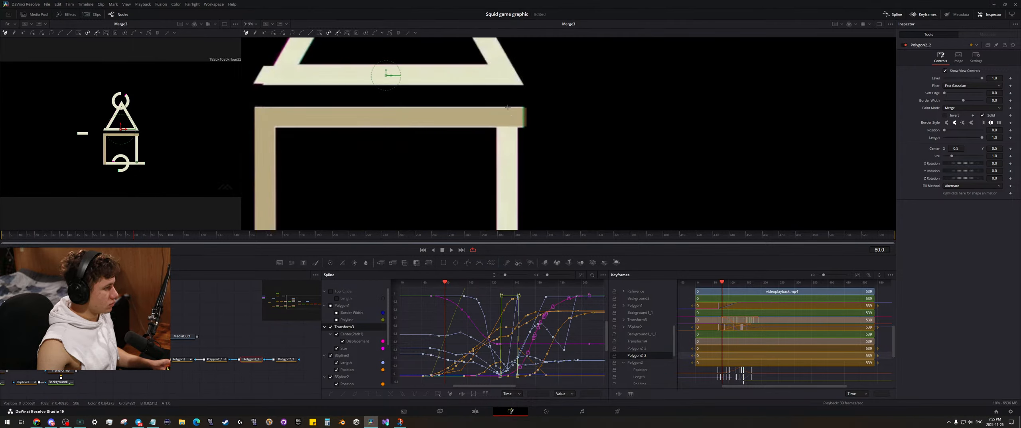
pyautogui.scroll(-4, 434, 125)
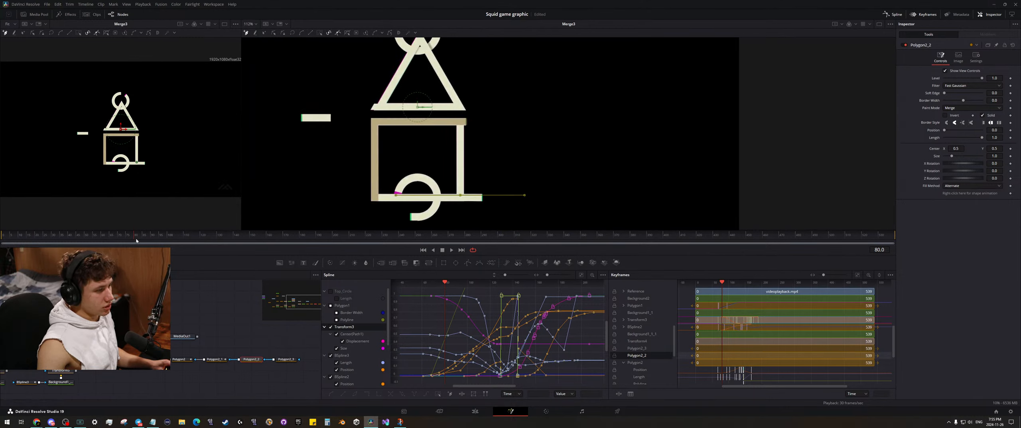
pyautogui.moveTo(136, 240); pyautogui.dragTo(225, 229)
pyautogui.scroll(7, 440, 142)
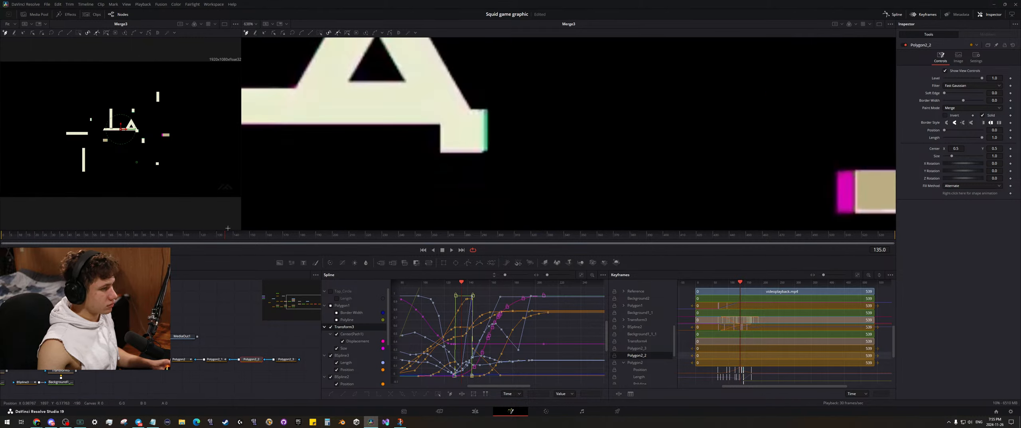
pyautogui.moveTo(226, 236); pyautogui.dragTo(229, 236)
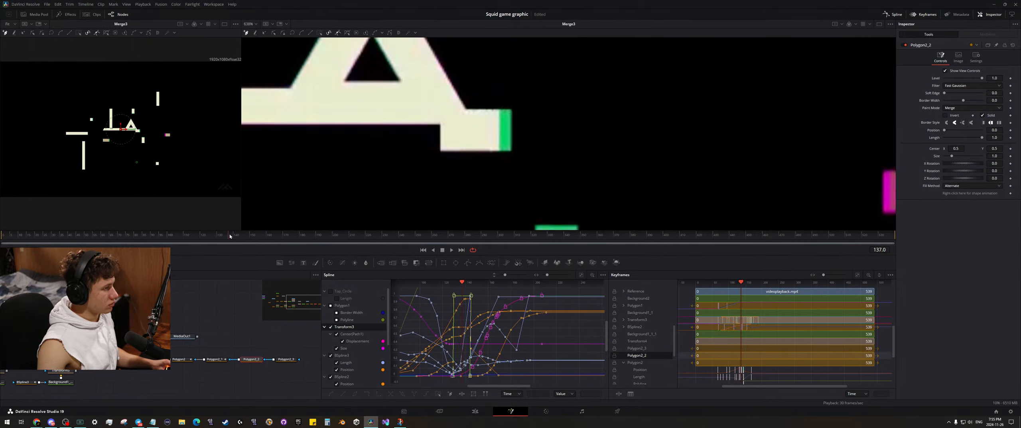
pyautogui.click(460, 110)
pyautogui.scroll(-7, 467, 122)
pyautogui.scroll(7, 479, 141)
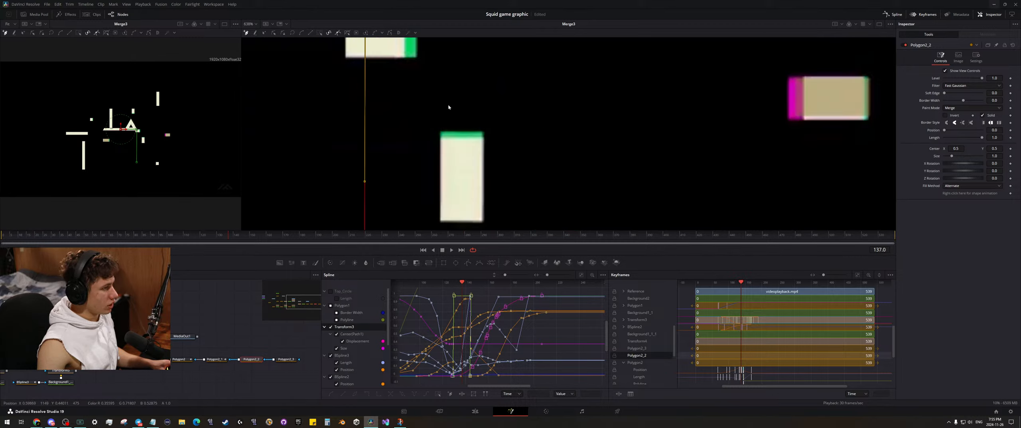
pyautogui.moveTo(398, 83); pyautogui.dragTo(417, 174)
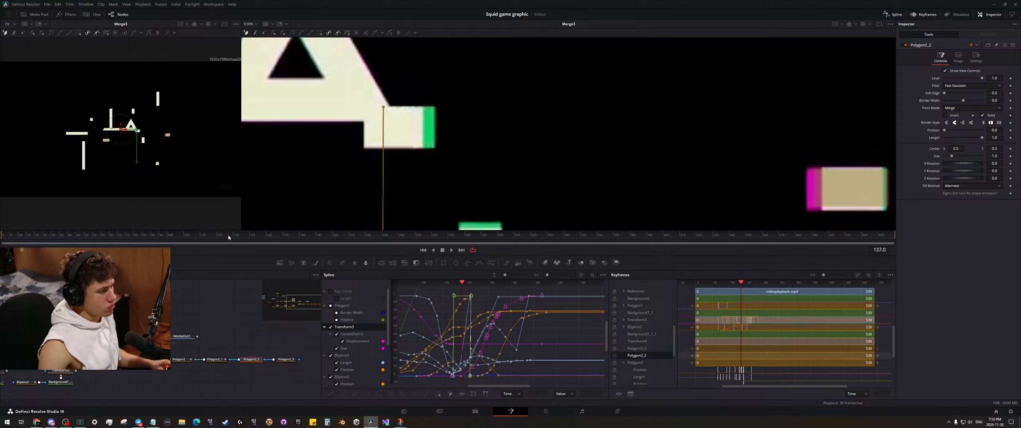
# - At frame 134, set Polygon2_2's border width to 0.012 and give the stroke flat end caps
pyautogui.moveTo(230, 236); pyautogui.dragTo(225, 230)
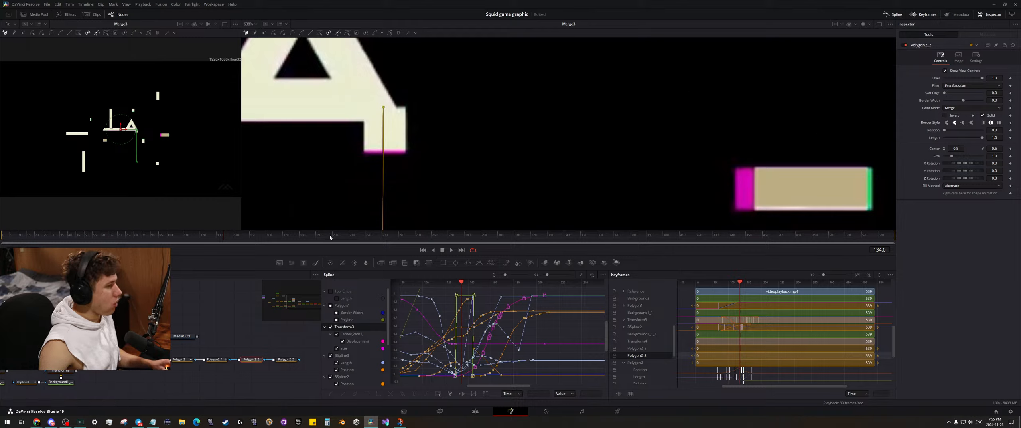
pyautogui.moveTo(994, 100); pyautogui.dragTo(1003, 100)
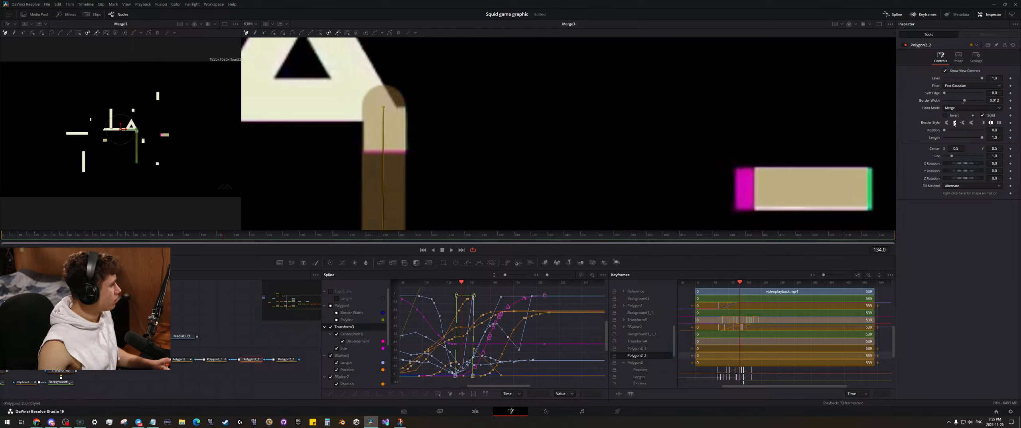
pyautogui.click(984, 122)
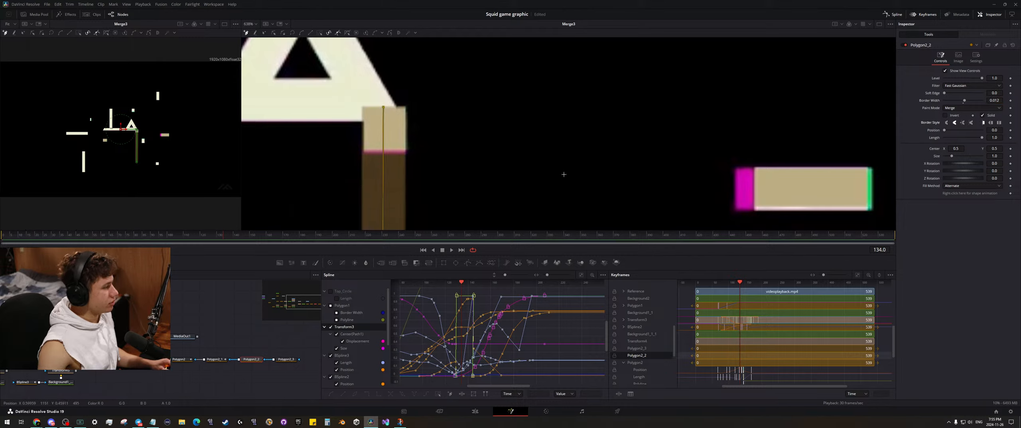
pyautogui.press('Right')
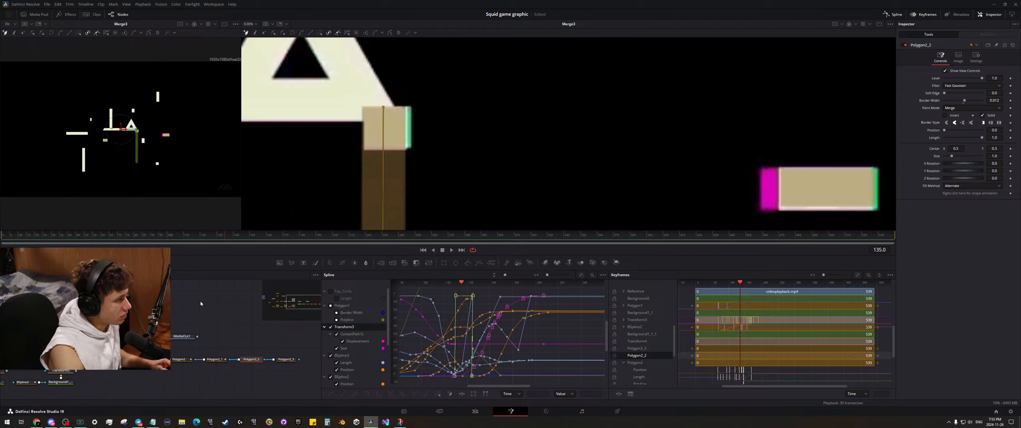
pyautogui.press('Left')
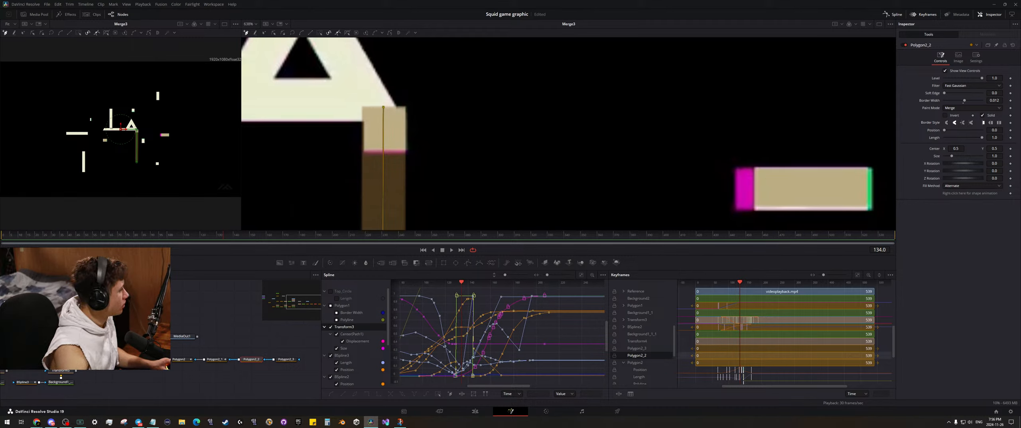
# - Keyframe Polygon2_2's shape at frames 134 and 135
pyautogui.click(1010, 194)
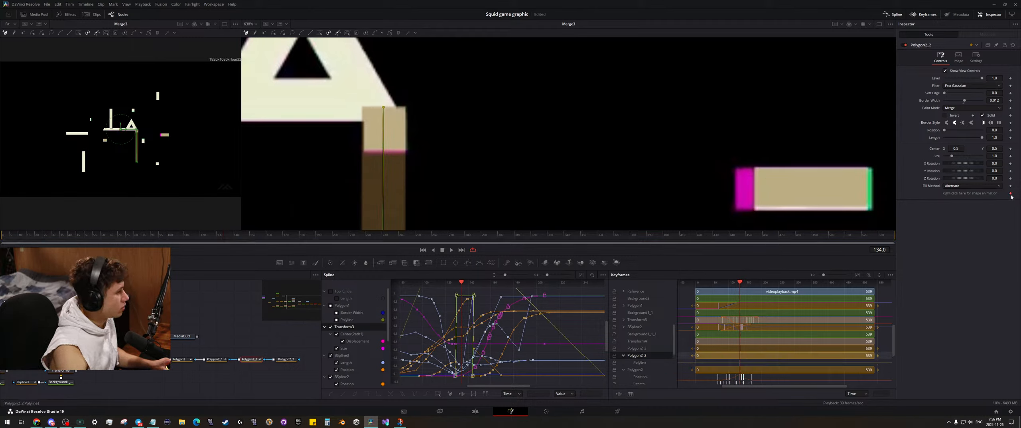
pyautogui.press('Right')
pyautogui.click(1010, 193)
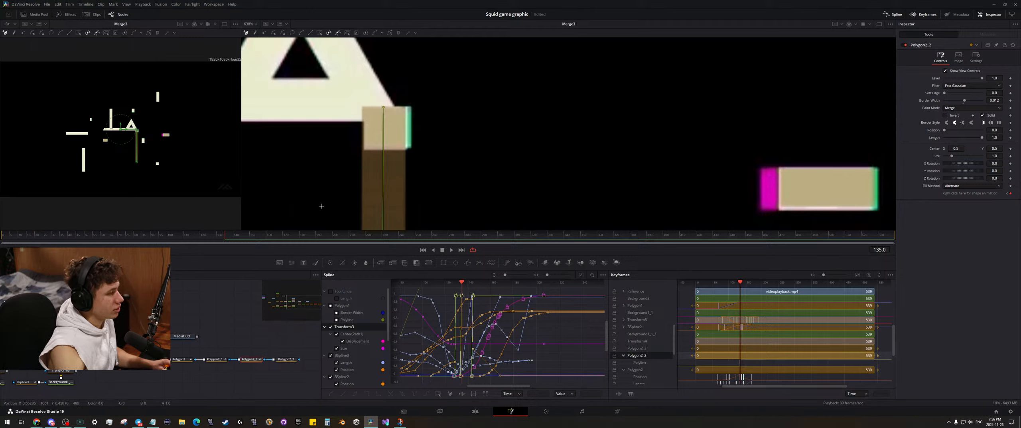
pyautogui.press('Right')
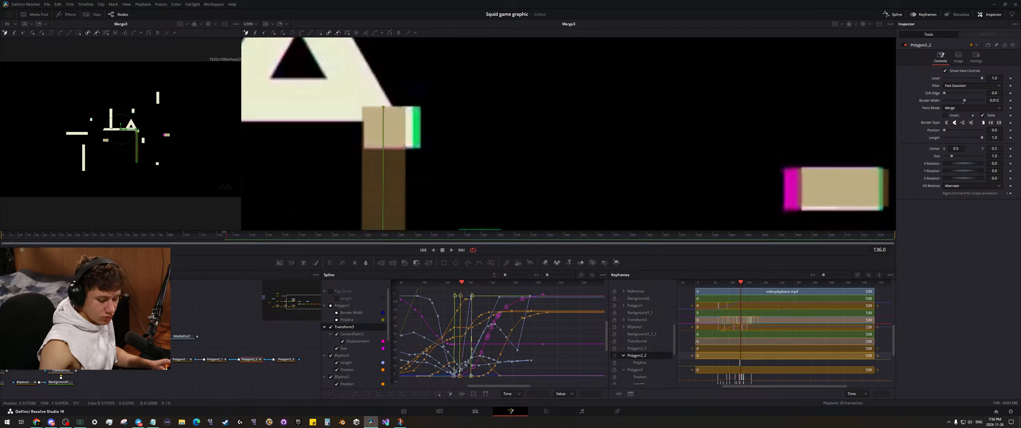
# - Compare the Polygon2_2 bar with the reference bars at frame 161 and save the project
pyautogui.scroll(-6, 403, 147)
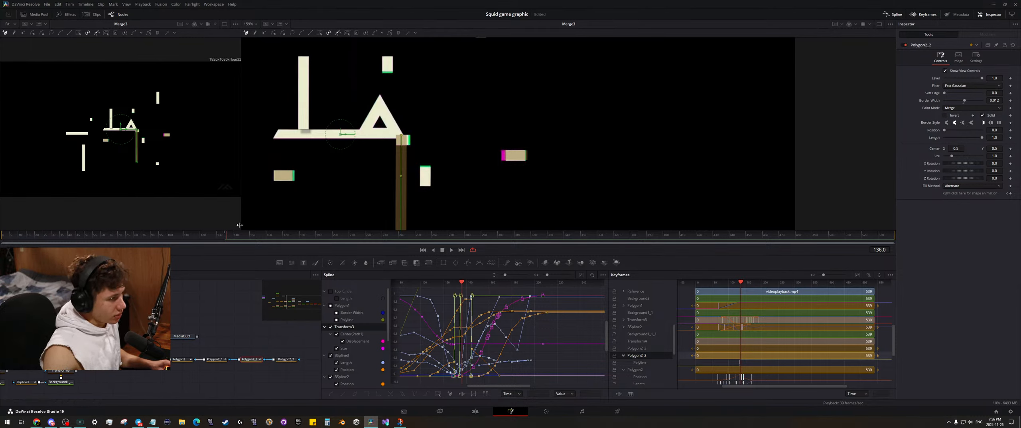
pyautogui.moveTo(229, 233); pyautogui.dragTo(269, 224)
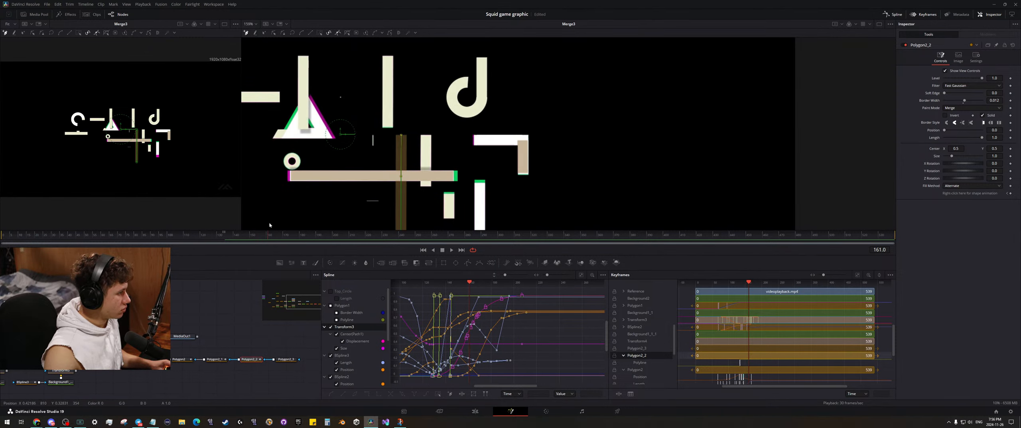
pyautogui.scroll(6, 399, 141)
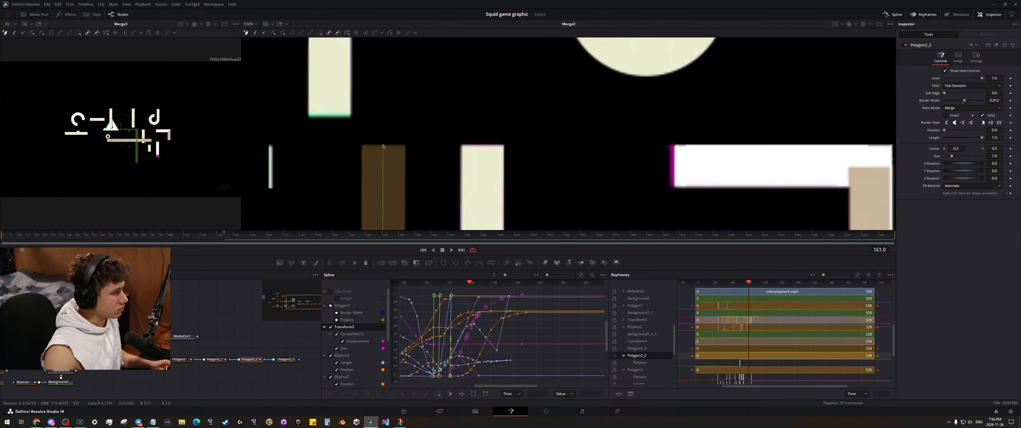
pyautogui.scroll(-8, 383, 146)
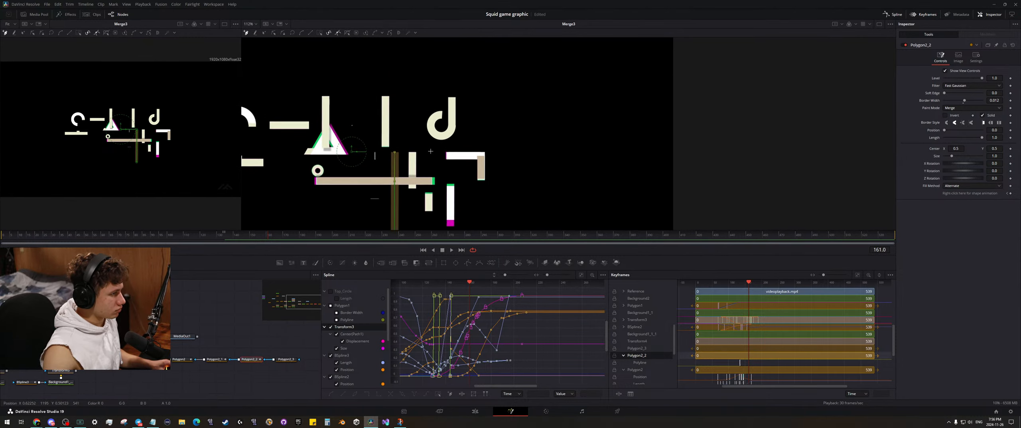
pyautogui.scroll(4, 416, 164)
pyautogui.moveTo(415, 164); pyautogui.dragTo(448, 146)
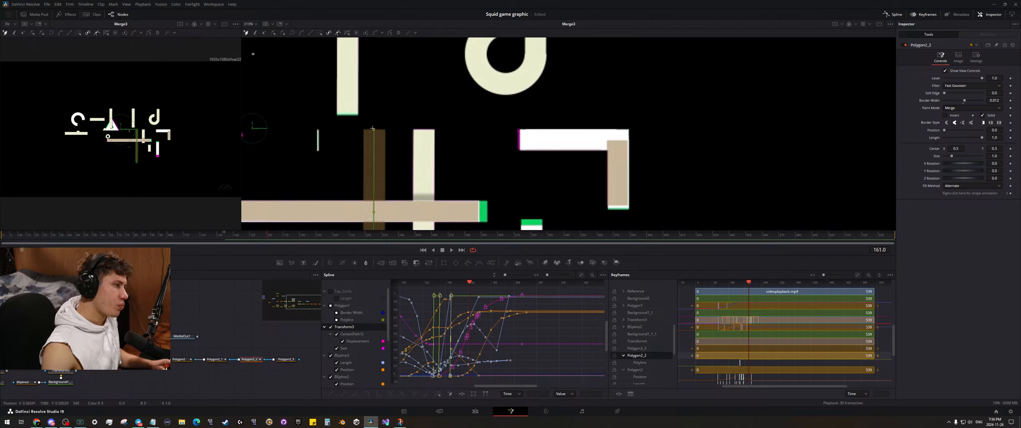
pyautogui.hotkey('ctrl', 's')
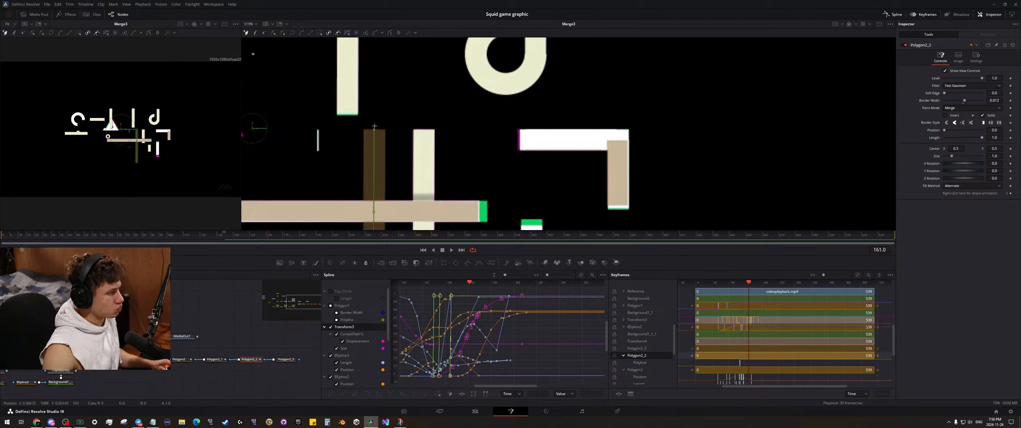
# - Keyframe Polygon2_2's shape at frame 161 and move its top point to the outer corner of the reference's white elbow
pyautogui.click(628, 137)
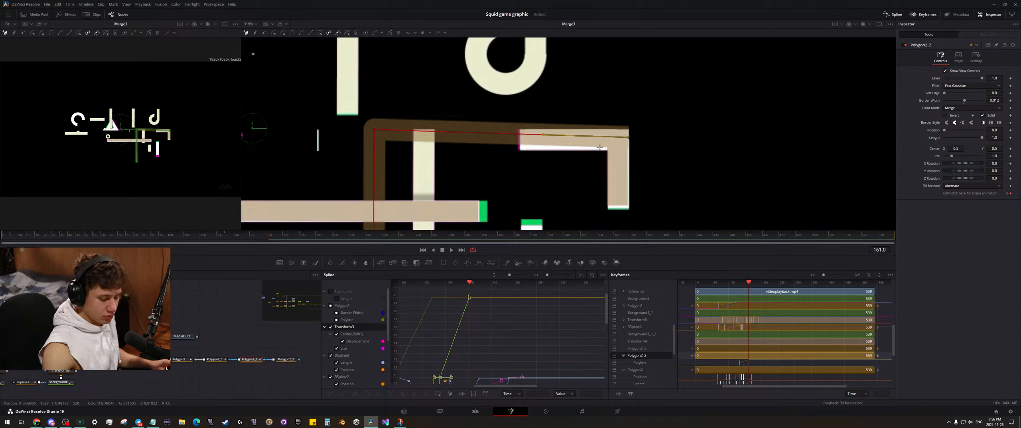
pyautogui.hotkey('ctrl', 'z')
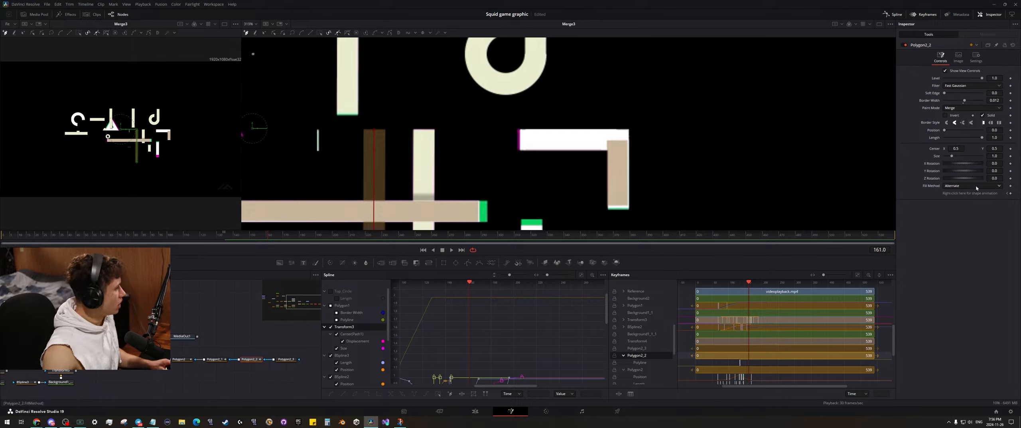
pyautogui.click(1010, 194)
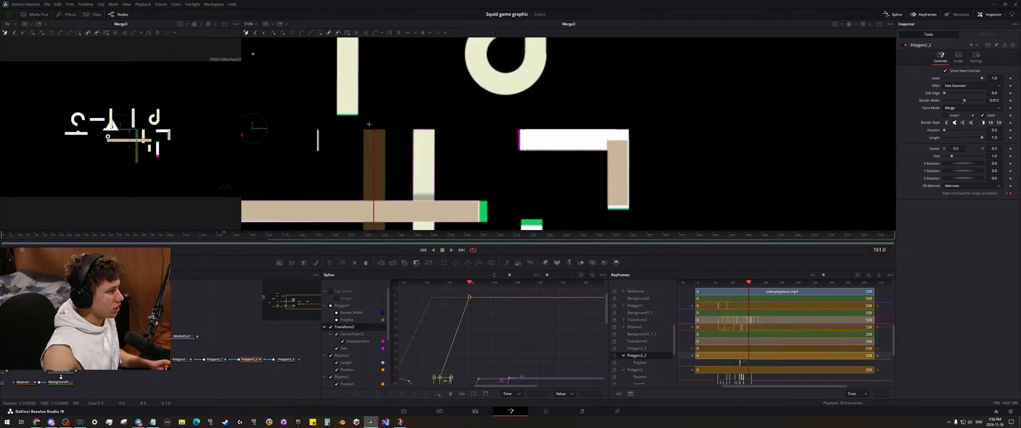
pyautogui.moveTo(374, 130); pyautogui.dragTo(628, 138)
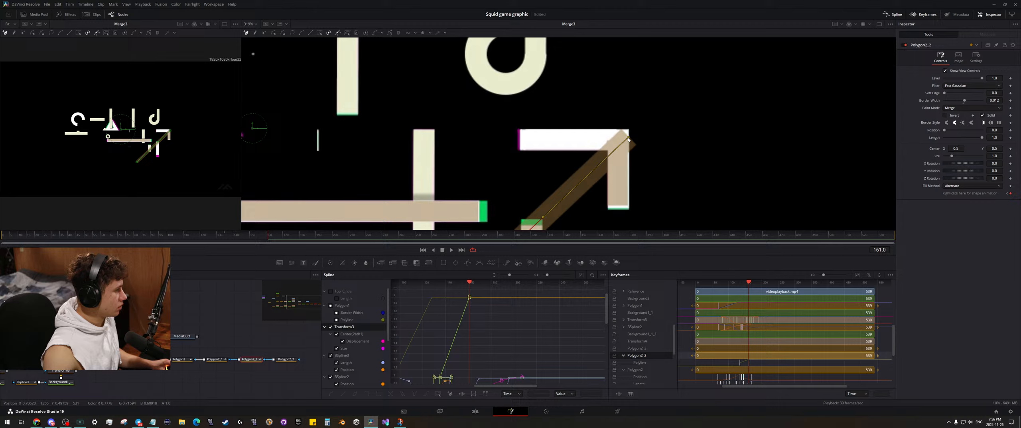
# - At frame 135, move Polygon2_2's bottom point up beside the small block at the triangle's base, shortening the stroke
pyautogui.click(225, 235)
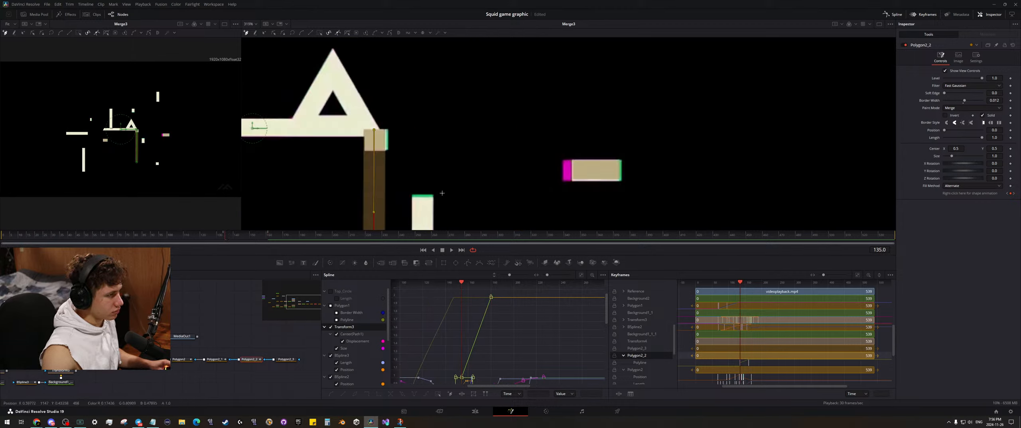
pyautogui.scroll(-5, 435, 89)
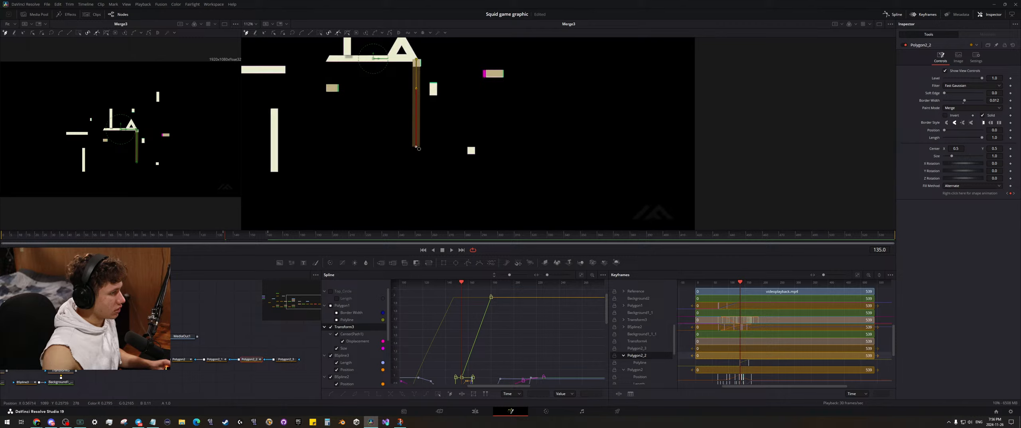
pyautogui.moveTo(416, 146); pyautogui.dragTo(431, 137)
pyautogui.hotkey('ctrl', 'z')
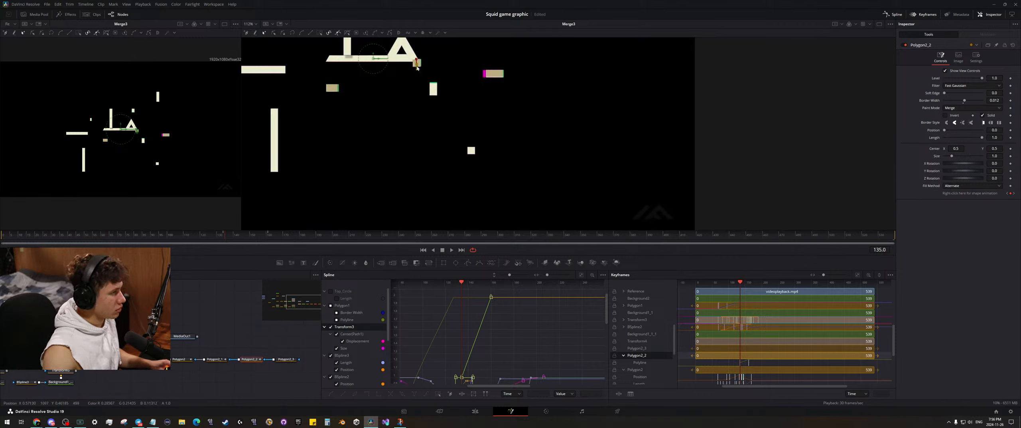
pyautogui.scroll(8, 419, 64)
pyautogui.moveTo(385, 112); pyautogui.dragTo(353, 134)
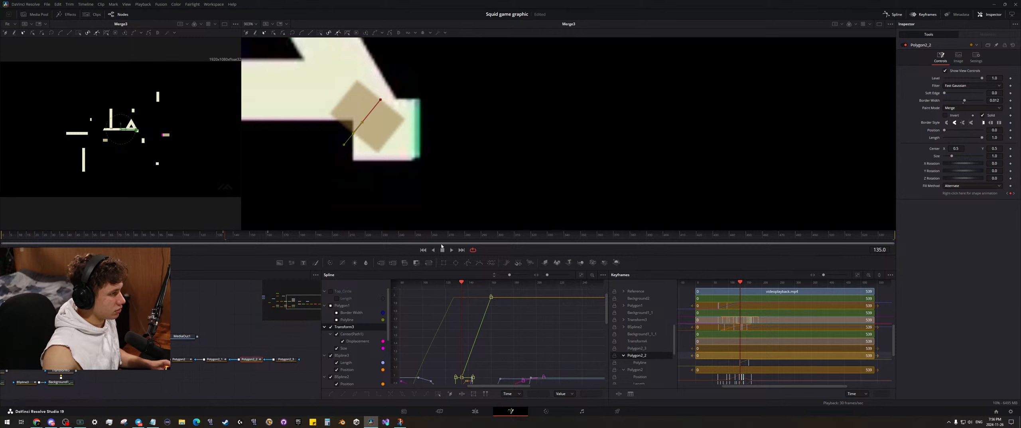
# - At frame 161, move Polygon2_2's lower point up level with its corner point so the stroke runs horizontally
pyautogui.click(268, 235)
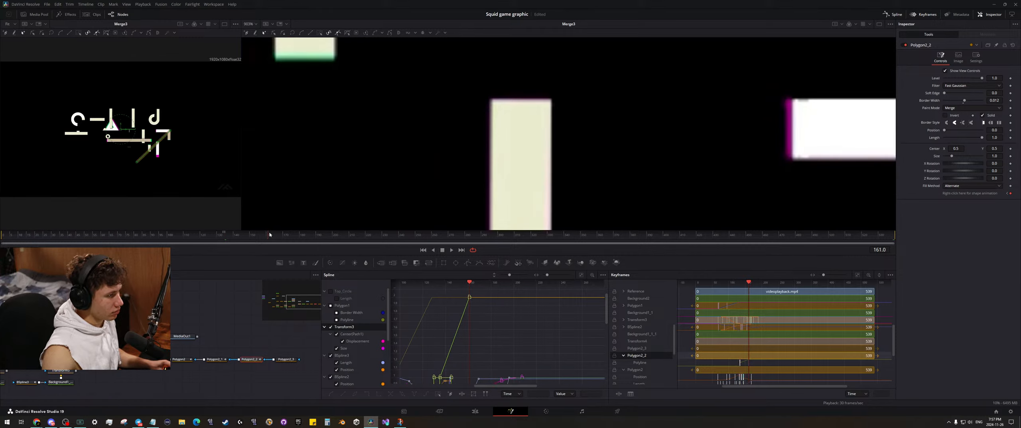
pyautogui.scroll(-10, 395, 188)
pyautogui.scroll(5, 399, 205)
pyautogui.scroll(-6, 399, 204)
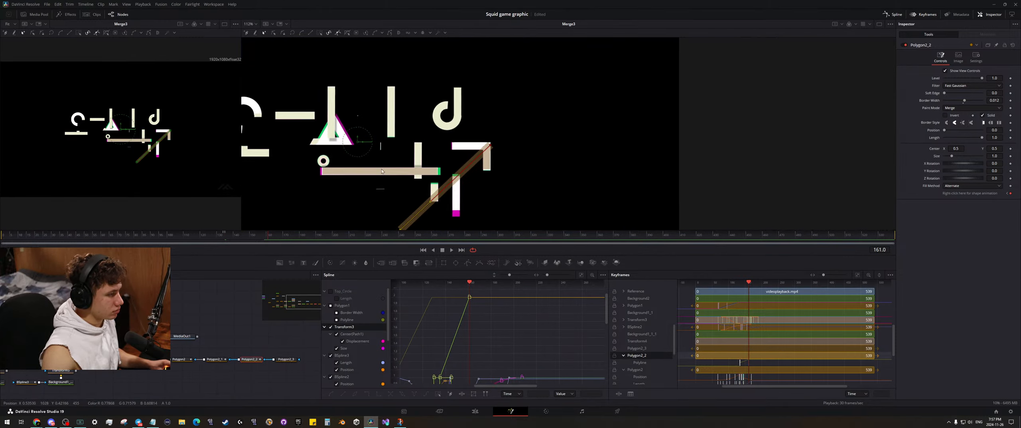
pyautogui.moveTo(423, 197); pyautogui.dragTo(415, 114)
pyautogui.scroll(8, 399, 120)
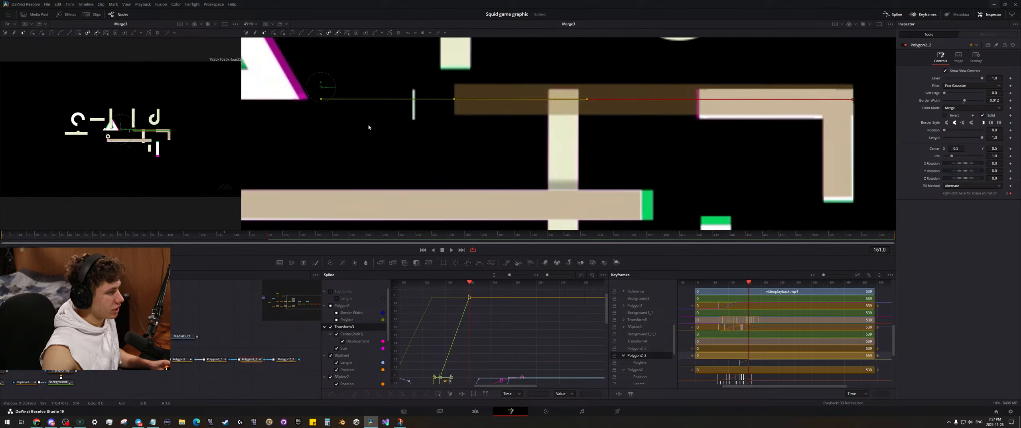
# - Compare Polygon2_2's shape with the small block beside the triangle at frames 134, 135 and 161
pyautogui.click(226, 235)
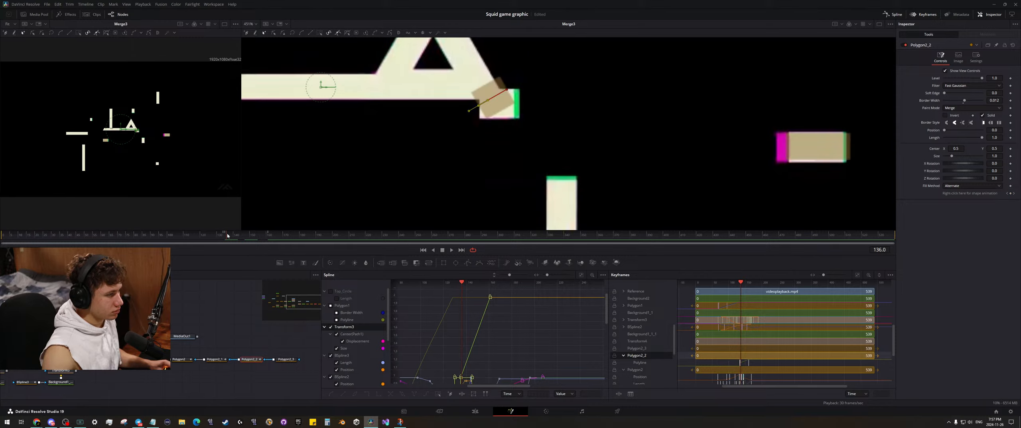
pyautogui.scroll(6, 478, 112)
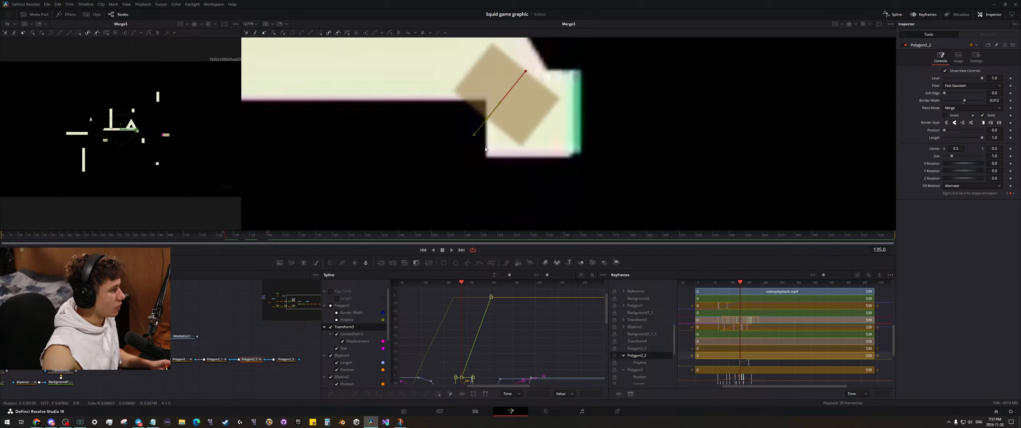
pyautogui.click(268, 236)
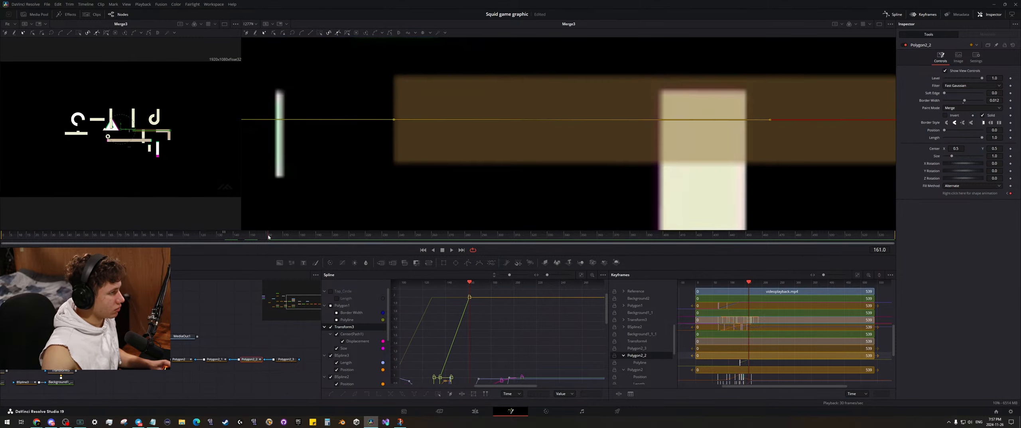
pyautogui.click(224, 231)
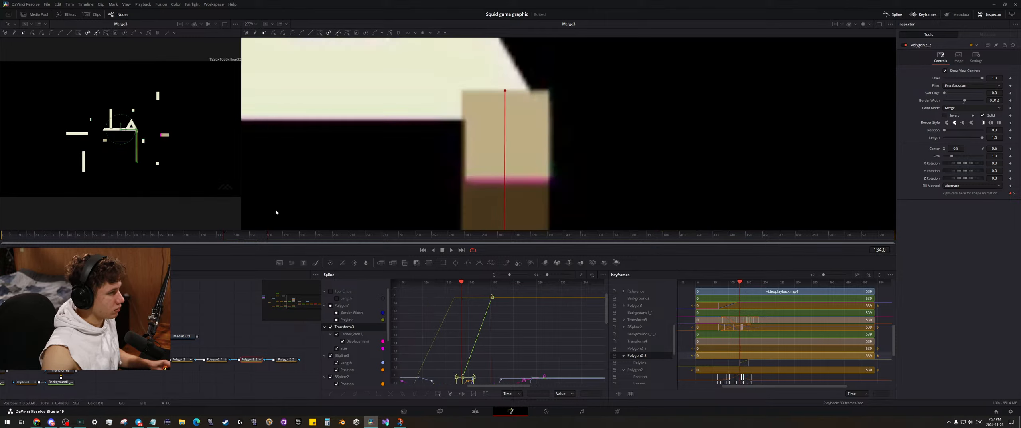
pyautogui.scroll(-2, 425, 158)
pyautogui.scroll(-2, 425, 159)
pyautogui.press('Right')
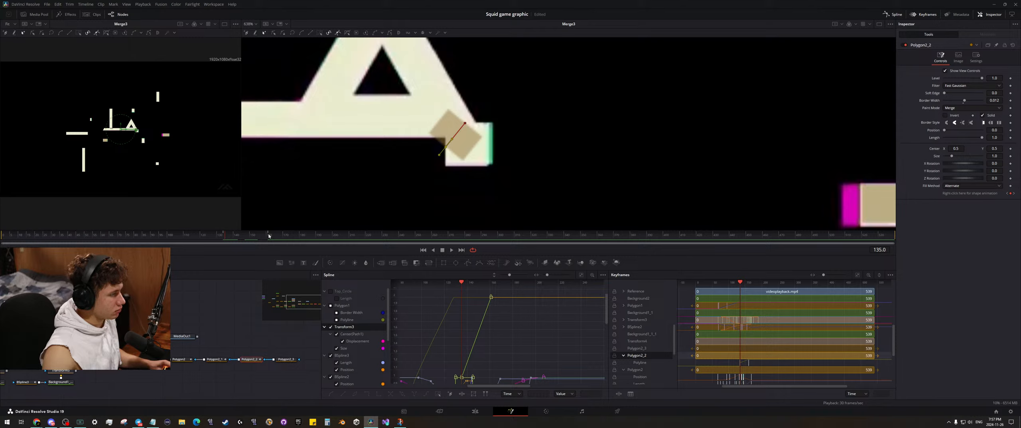
pyautogui.scroll(2, 459, 154)
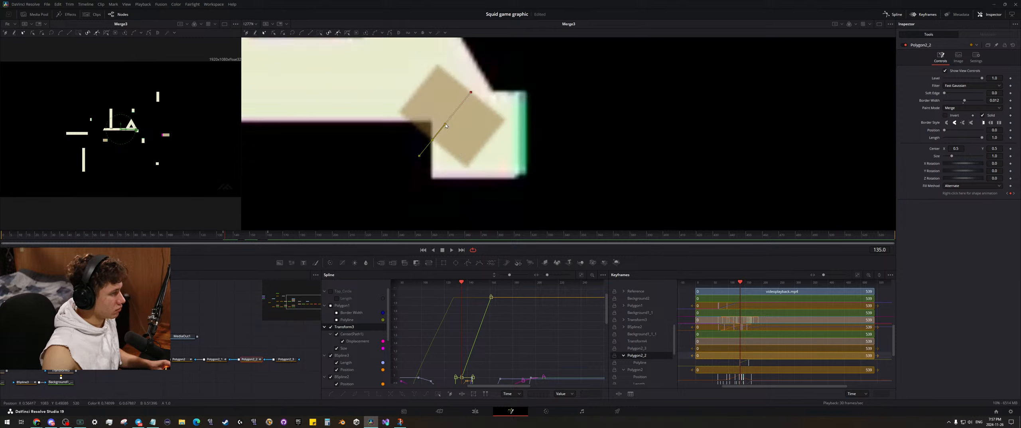
pyautogui.moveTo(446, 124); pyautogui.dragTo(449, 141)
pyautogui.hotkey('ctrl', 'z')
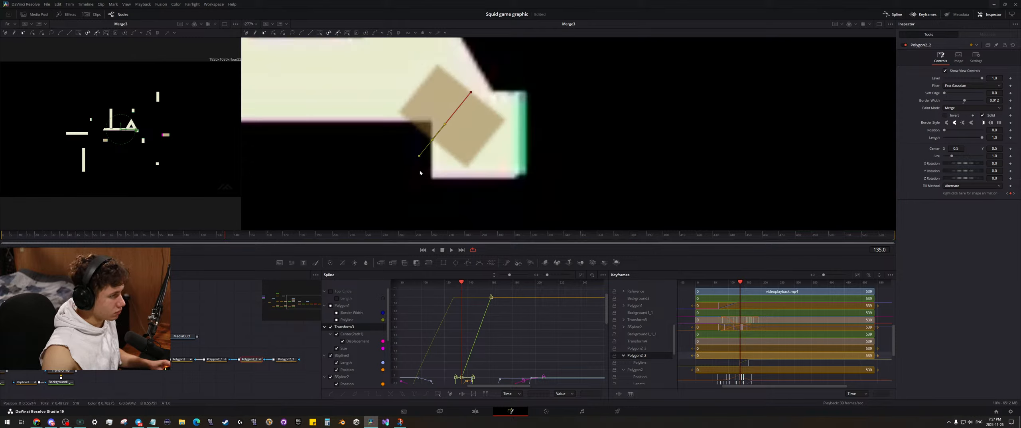
# - At frame 161, move Polygon2_2's left end to line up with where the small block's left edge sits at frame 135
pyautogui.click(269, 235)
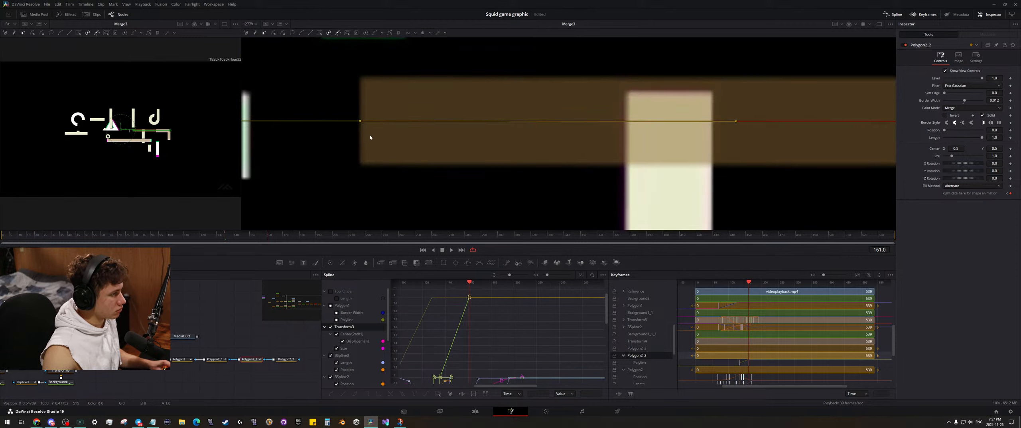
pyautogui.moveTo(371, 137); pyautogui.dragTo(464, 159)
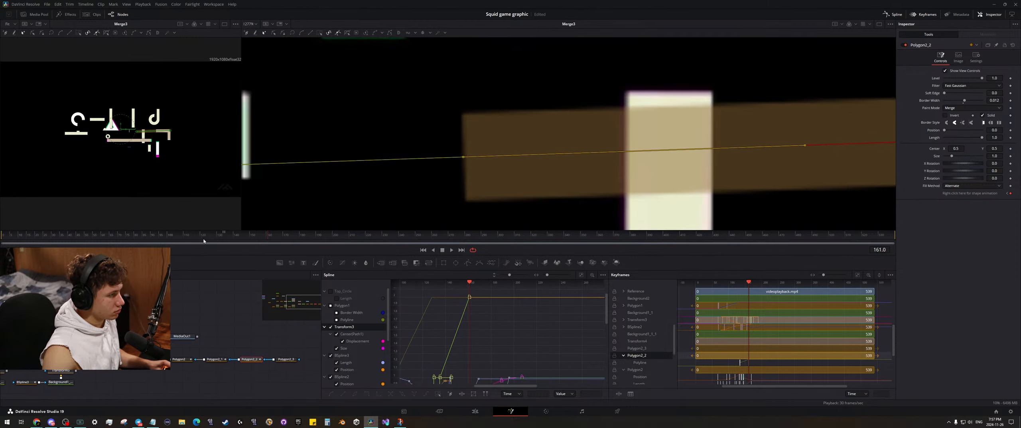
pyautogui.click(225, 235)
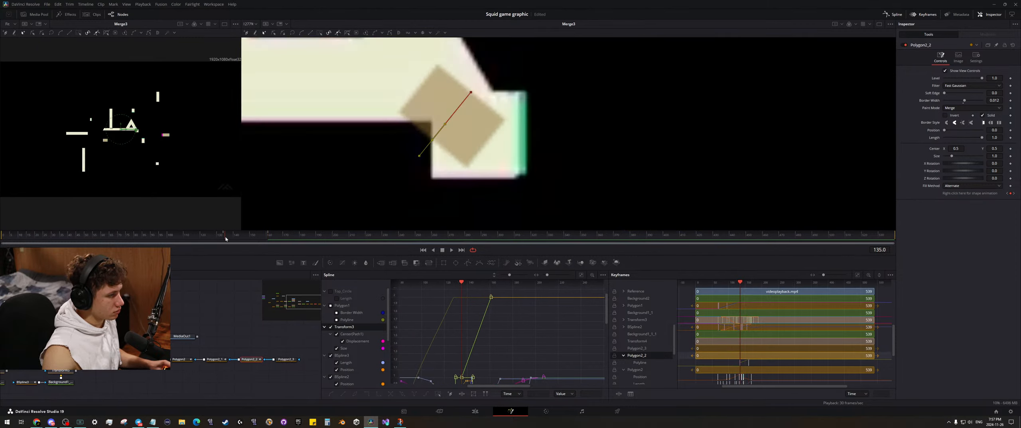
pyautogui.click(268, 236)
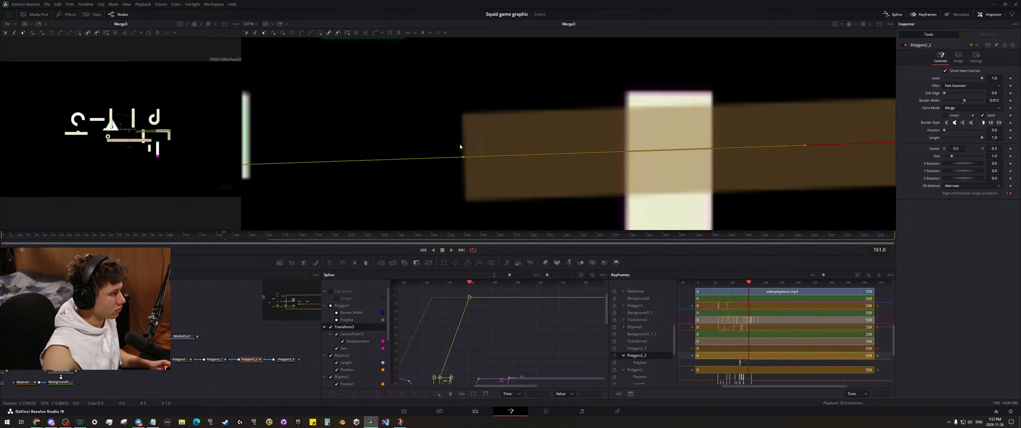
pyautogui.click(225, 236)
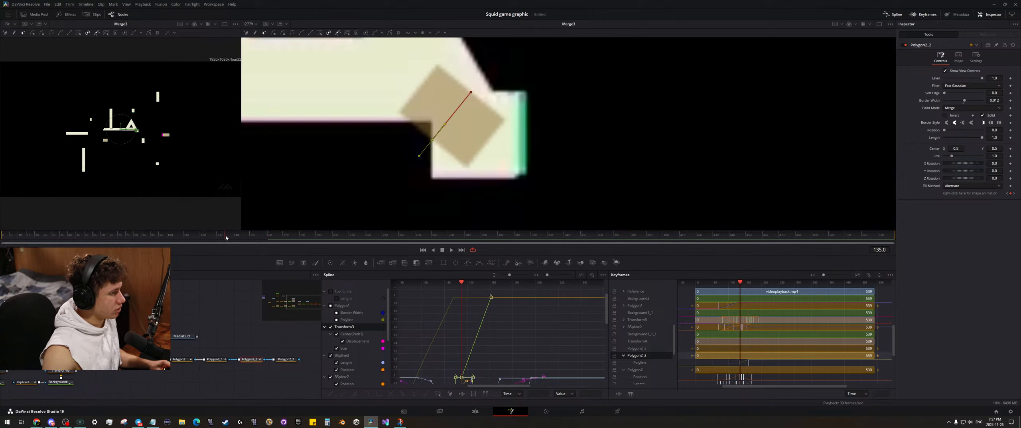
pyautogui.click(269, 236)
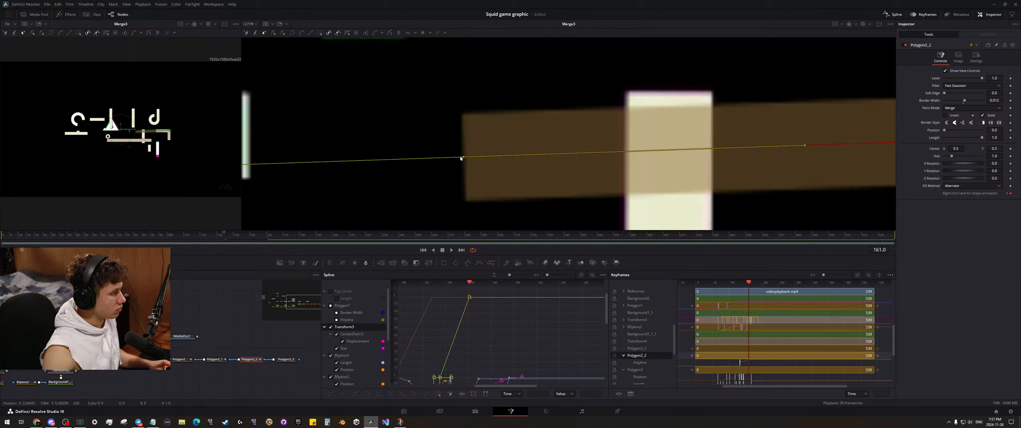
pyautogui.click(225, 236)
pyautogui.press('Right')
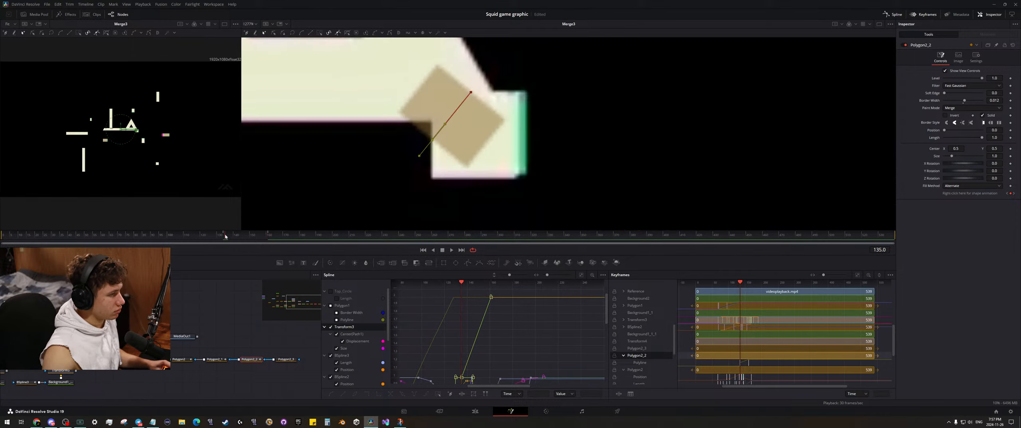
pyautogui.click(268, 237)
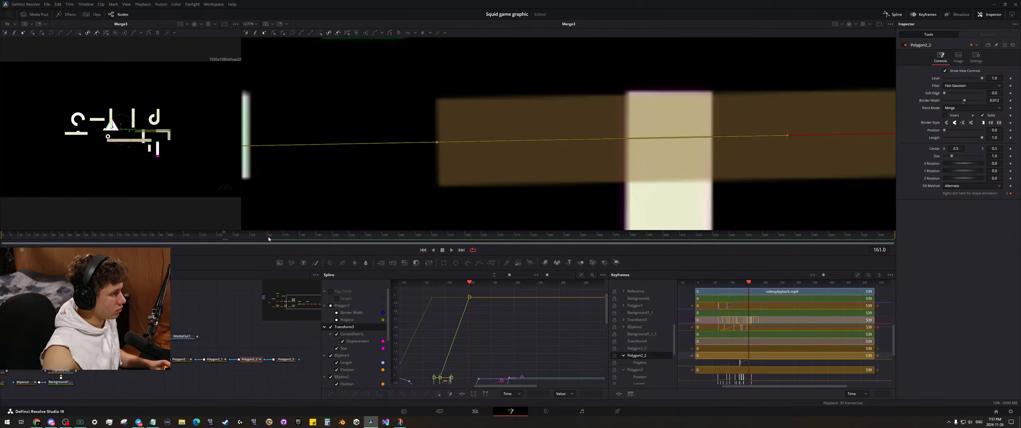
# - At frame 135, move Polygon2_2's upper point far right, stretching the stroke from the small block toward the frame 161 elbow corner
pyautogui.click(225, 235)
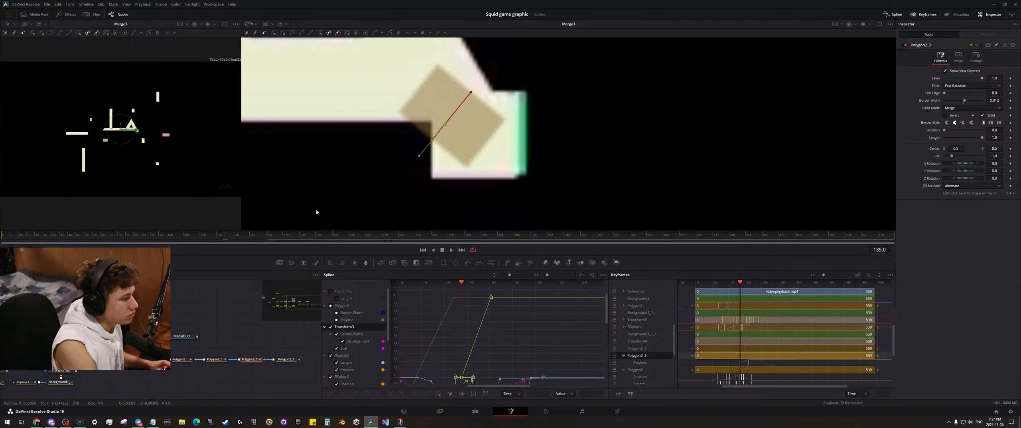
pyautogui.scroll(-4, 419, 161)
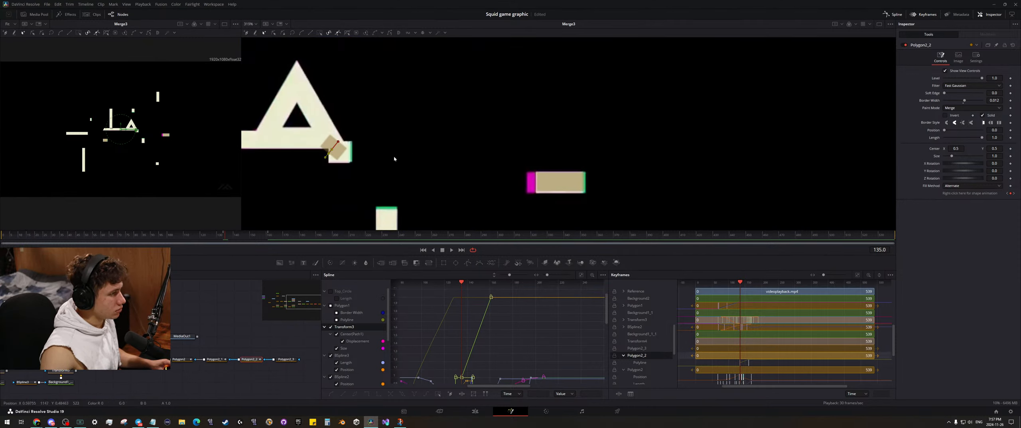
pyautogui.click(270, 238)
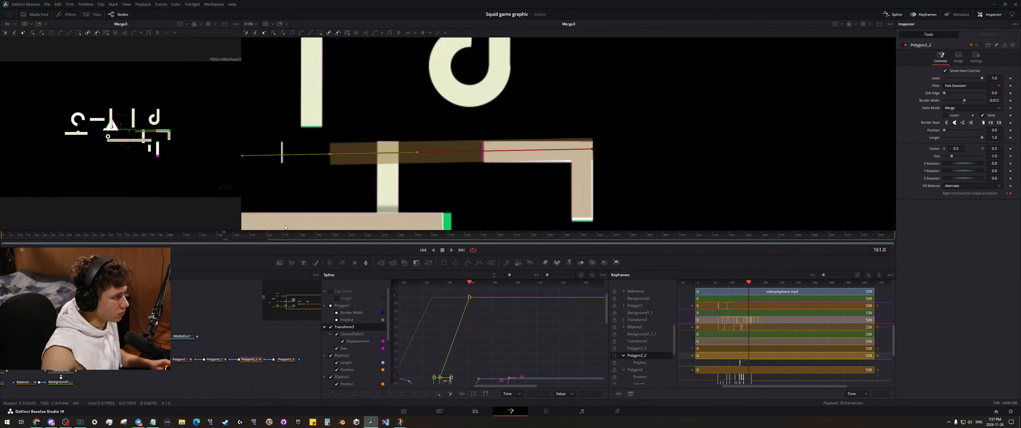
pyautogui.click(228, 239)
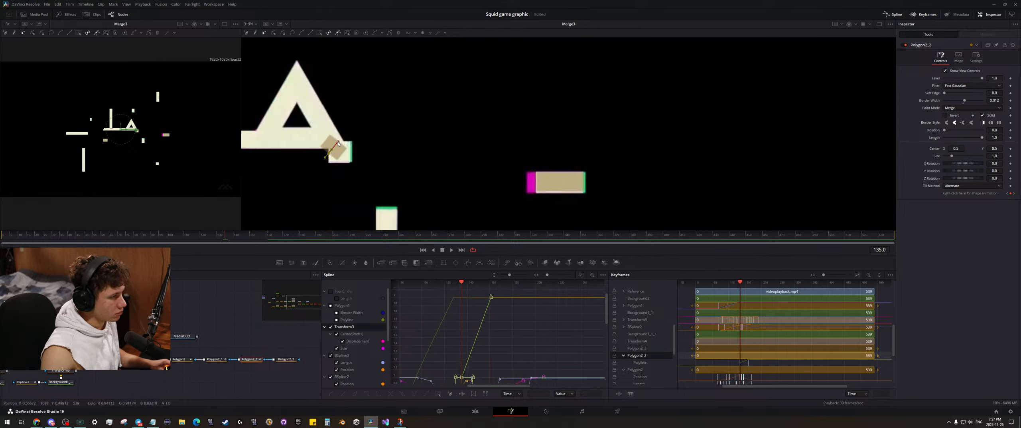
pyautogui.moveTo(338, 142); pyautogui.dragTo(591, 156)
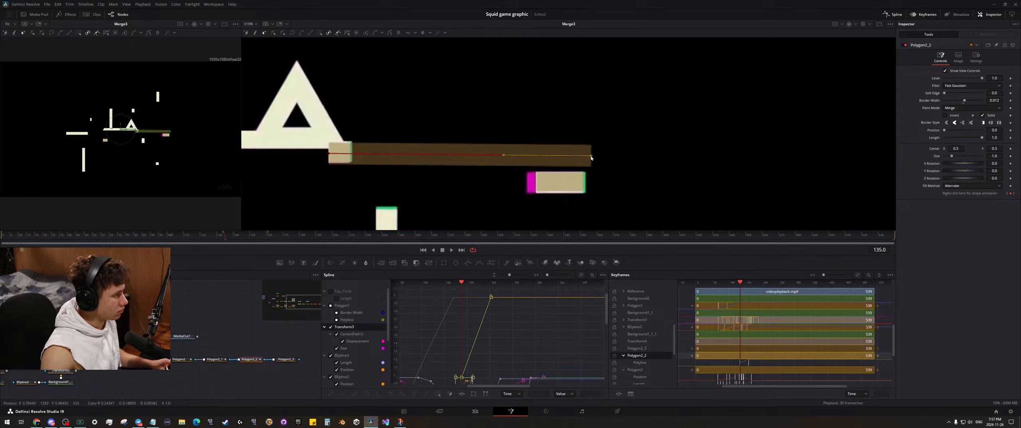
# - At frame 135, raise Polygon2_2's right end slightly toward its height at frame 161
pyautogui.click(269, 238)
pyautogui.click(268, 237)
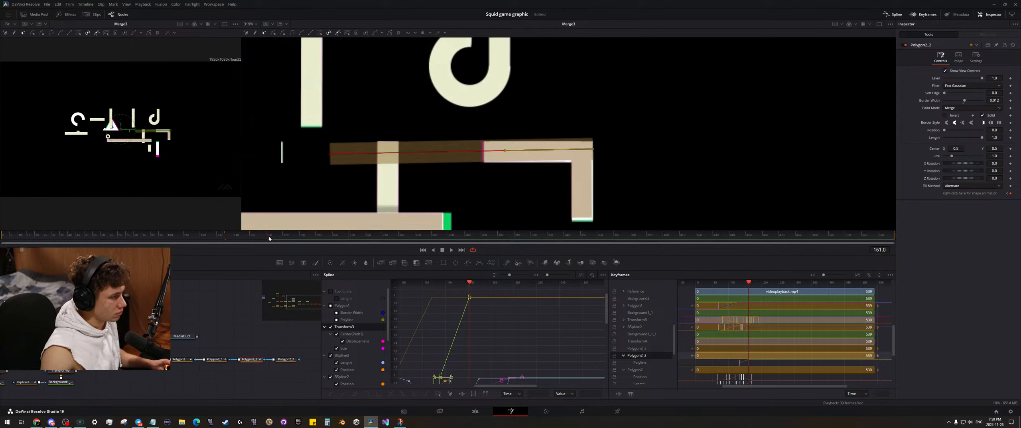
pyautogui.scroll(3, 608, 179)
pyautogui.moveTo(556, 137); pyautogui.dragTo(523, 191)
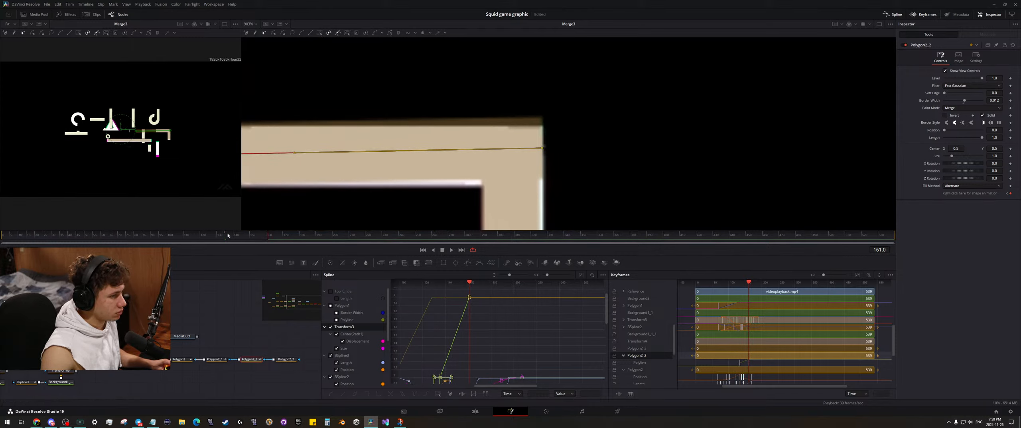
pyautogui.click(226, 237)
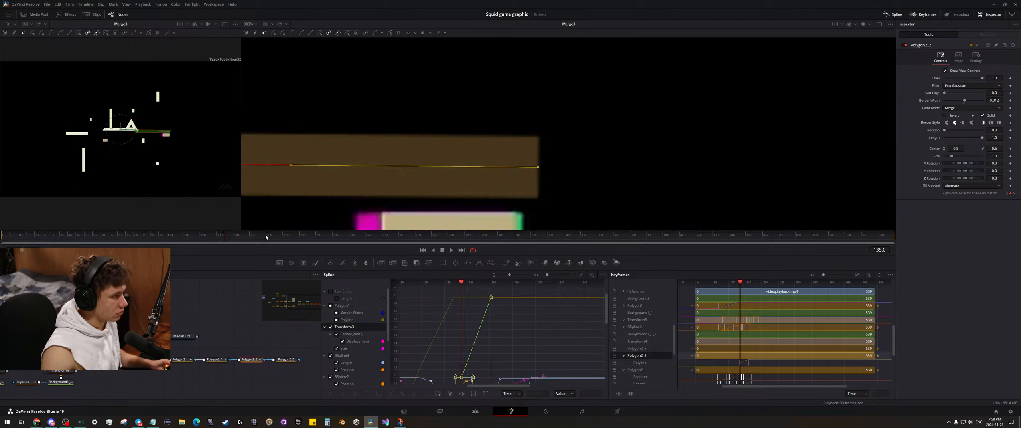
pyautogui.moveTo(538, 168); pyautogui.dragTo(540, 154)
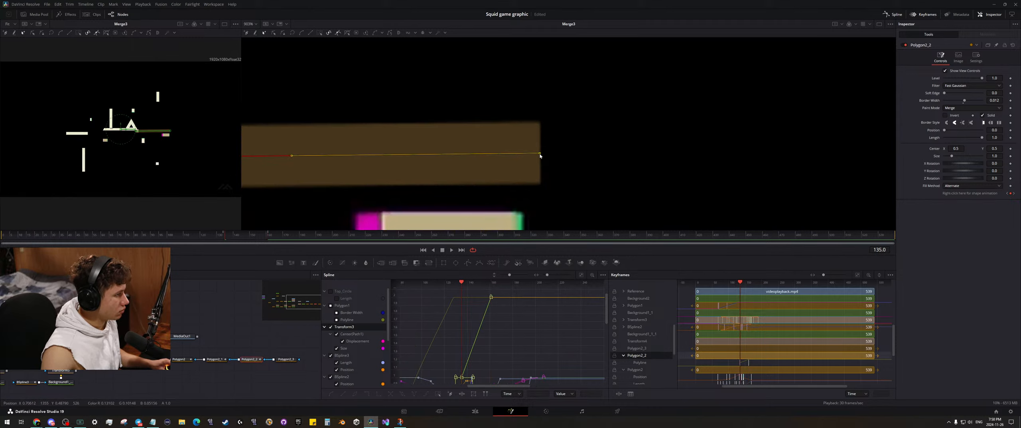
# - Nudge Polygon2_2's right end slightly upward at frame 135, comparing it with the elbow corner at frame 161
pyautogui.click(268, 236)
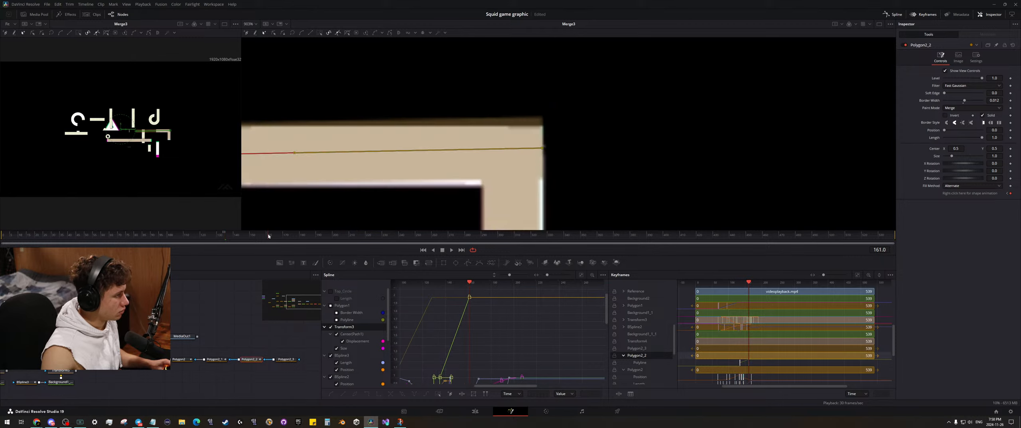
pyautogui.click(224, 236)
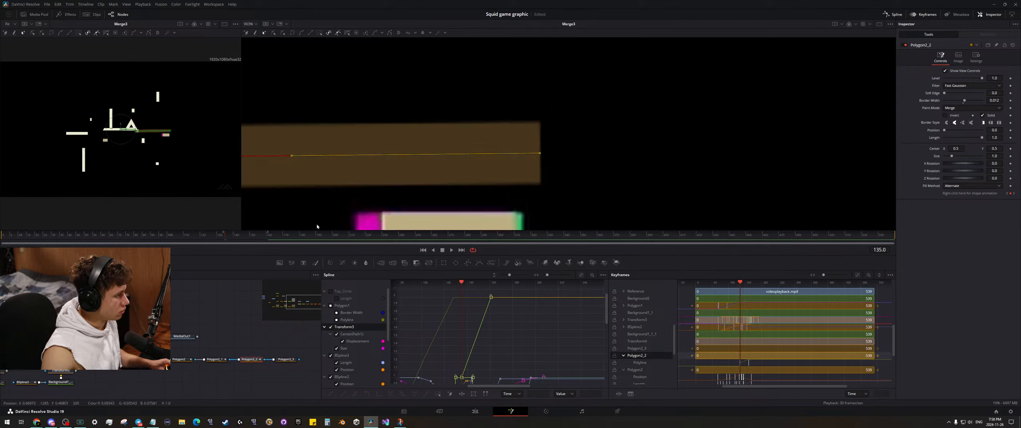
pyautogui.click(268, 236)
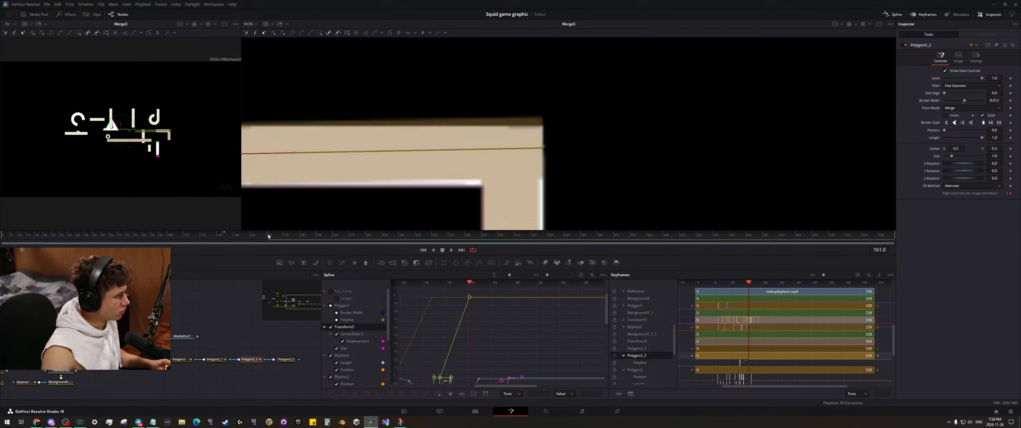
pyautogui.click(225, 236)
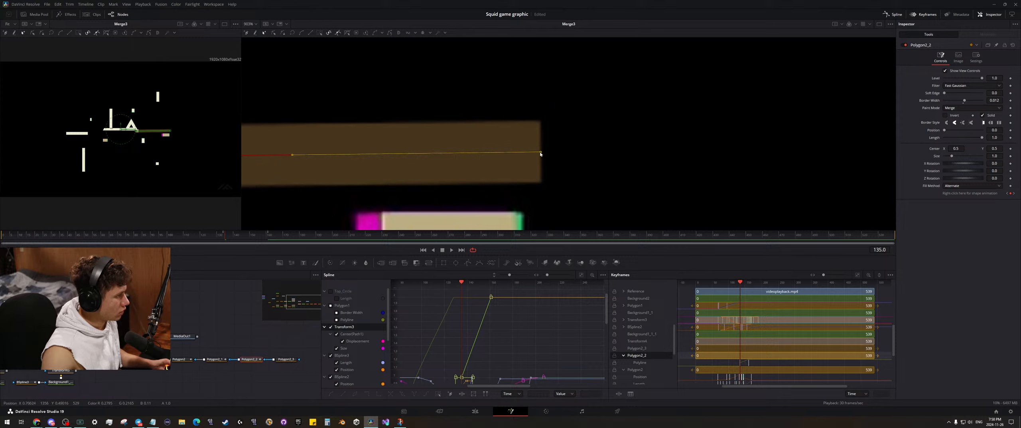
pyautogui.click(269, 237)
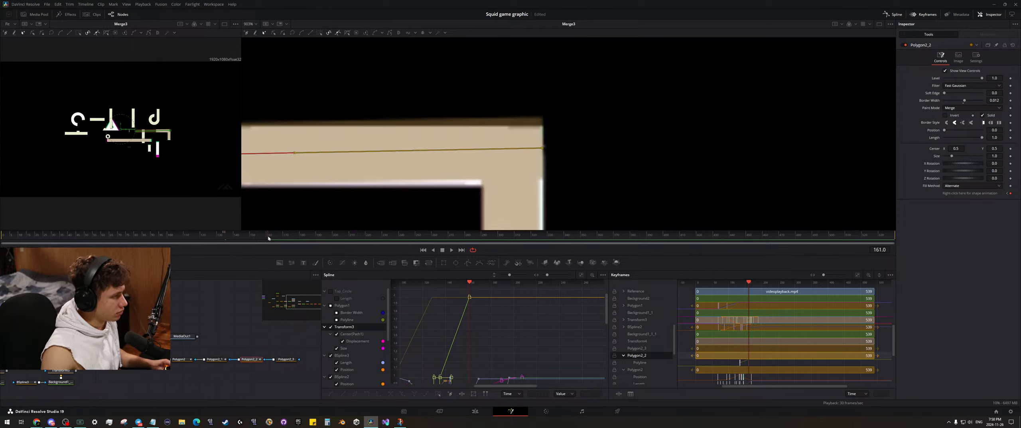
# - Lower Polygon2_2's right end at frames 161 and 135 so the stroke's upper edge lines up with the elbow's upper edge
pyautogui.scroll(-5, 474, 148)
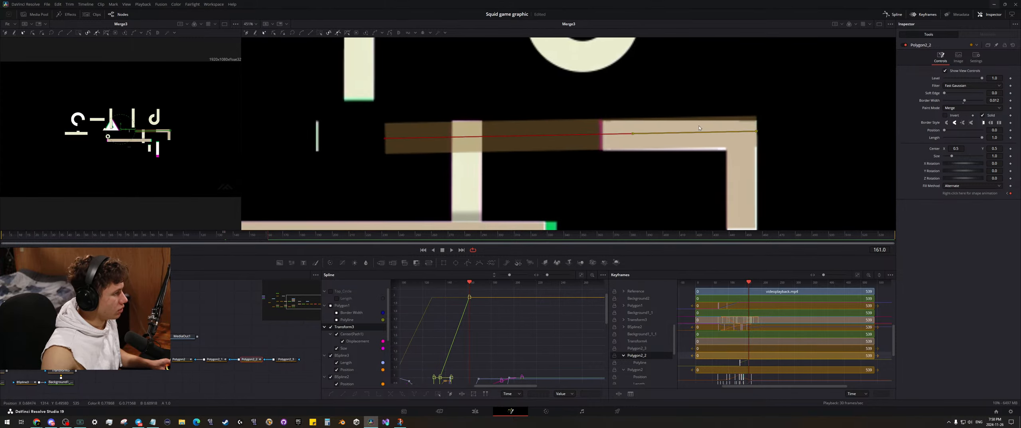
pyautogui.scroll(2, 787, 133)
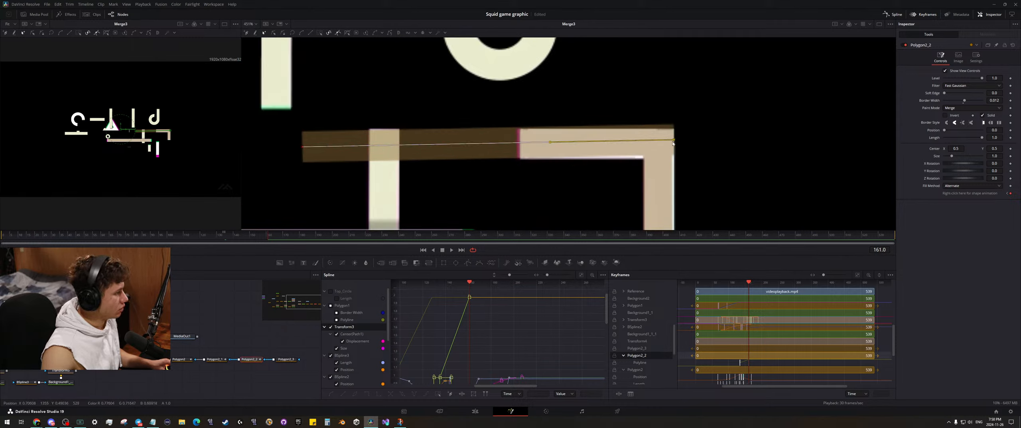
pyautogui.moveTo(674, 140); pyautogui.dragTo(673, 143)
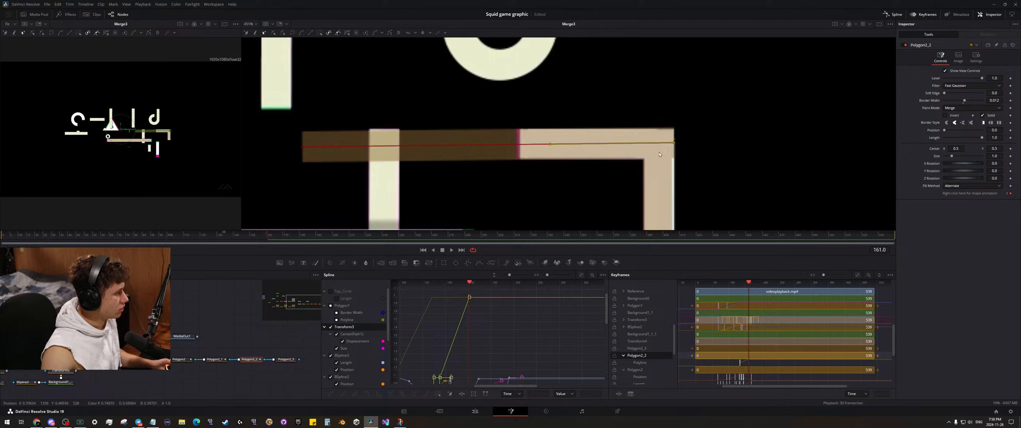
pyautogui.click(225, 236)
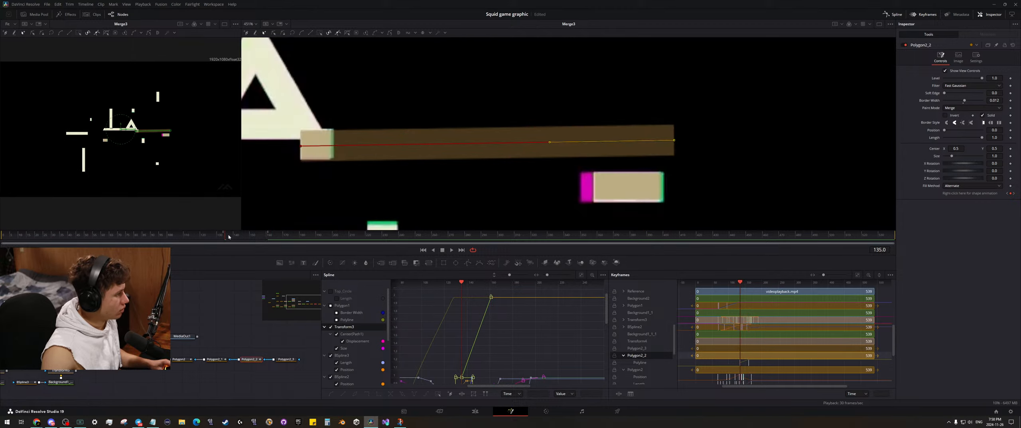
pyautogui.moveTo(673, 143); pyautogui.dragTo(675, 145)
pyautogui.click(268, 236)
pyautogui.moveTo(268, 236); pyautogui.dragTo(269, 236)
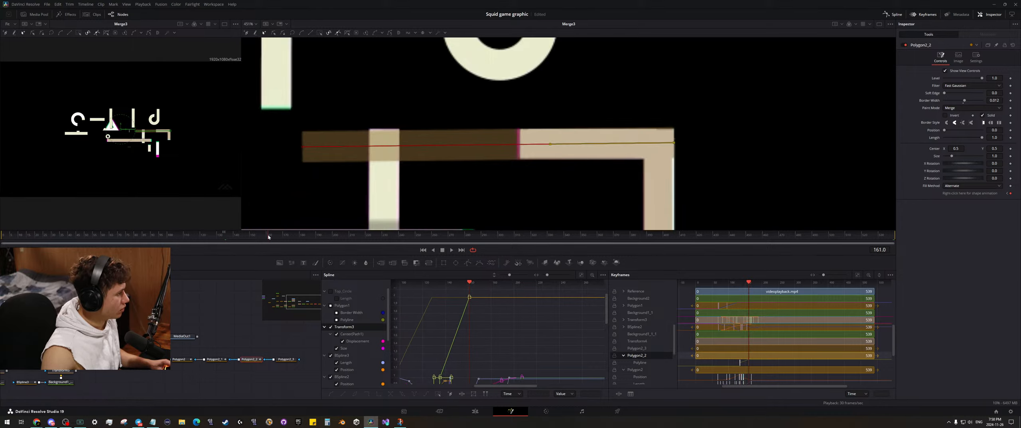
pyautogui.moveTo(338, 194); pyautogui.dragTo(435, 194)
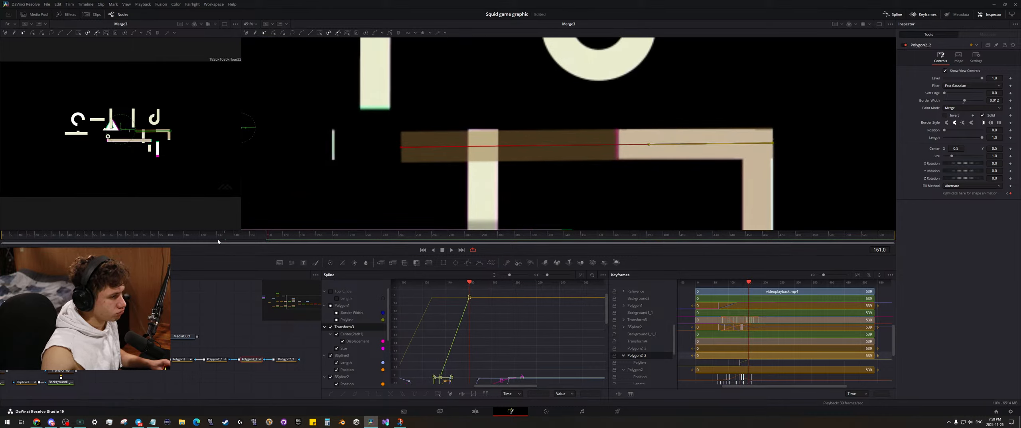
pyautogui.click(225, 237)
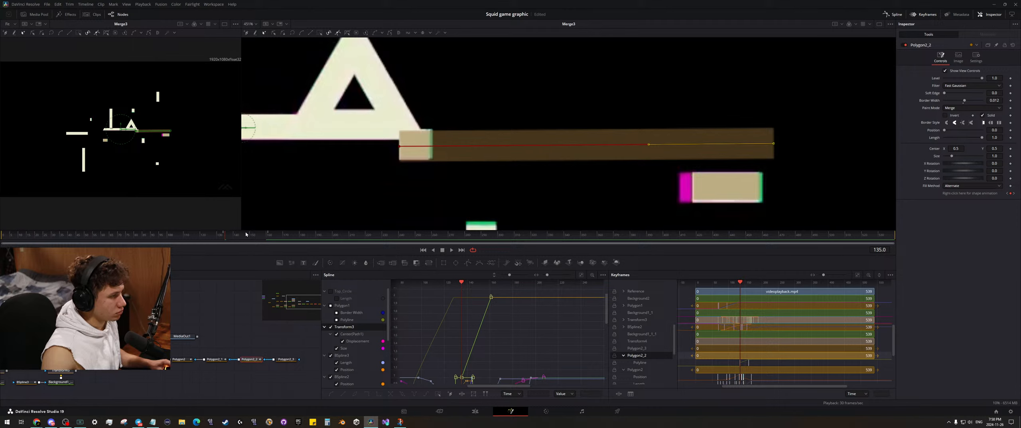
pyautogui.click(267, 237)
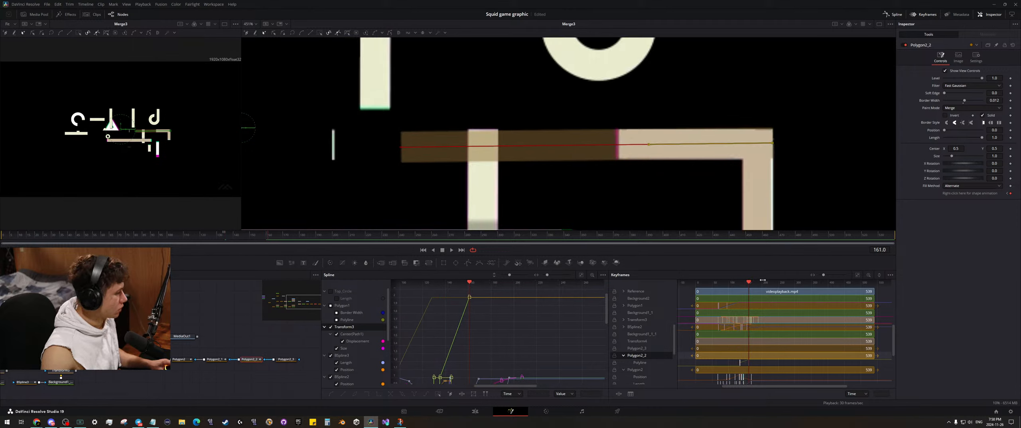
# - Inspect the keyframes around frame 161 and compare the stroke's shape at frames 135 and 161
pyautogui.scroll(5, 791, 367)
pyautogui.moveTo(796, 341); pyautogui.dragTo(767, 281)
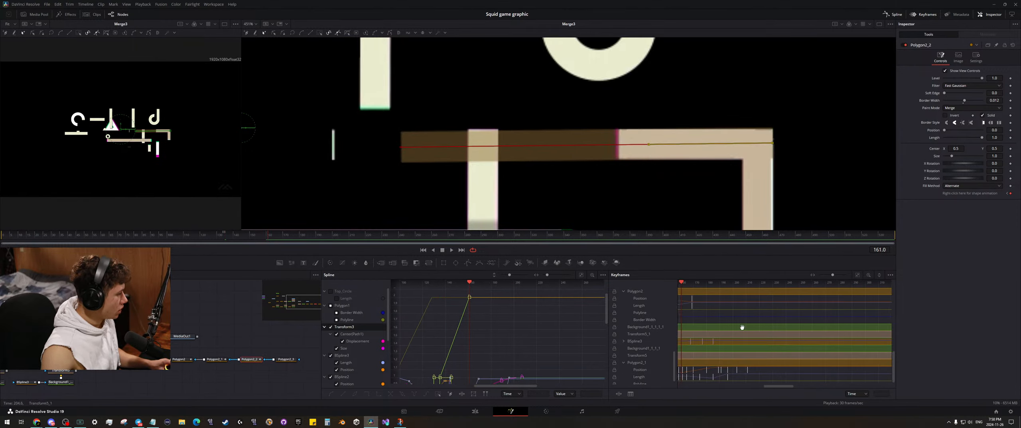
pyautogui.moveTo(743, 328); pyautogui.dragTo(821, 303)
pyautogui.scroll(8, 807, 340)
pyautogui.scroll(1, 698, 354)
pyautogui.moveTo(698, 354); pyautogui.dragTo(874, 321)
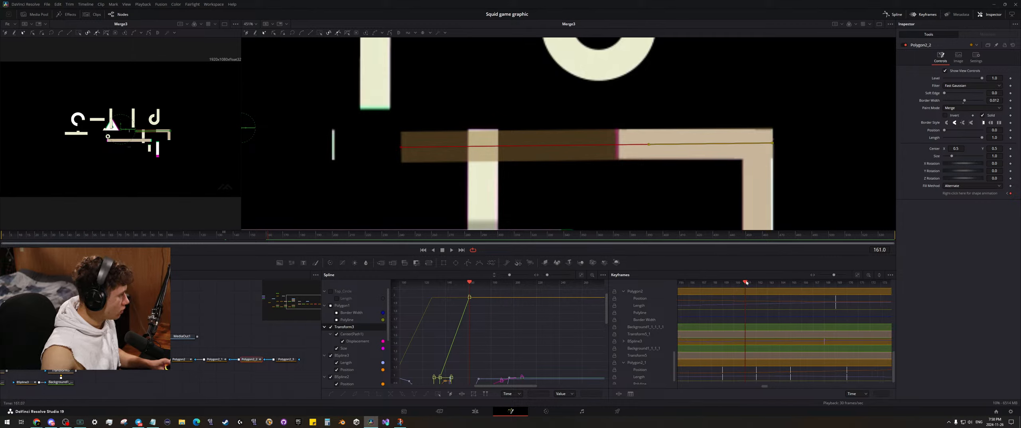
pyautogui.moveTo(746, 282); pyautogui.dragTo(768, 290)
pyautogui.moveTo(270, 237); pyautogui.dragTo(226, 241)
pyautogui.click(269, 237)
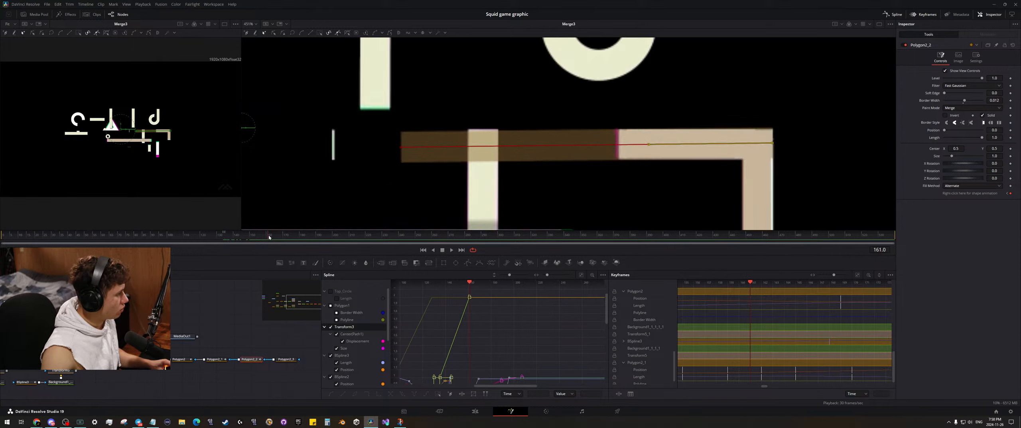
# - Delete Polygon2_1's keyframe at frame 162
pyautogui.moveTo(748, 284); pyautogui.dragTo(761, 286)
pyautogui.hscroll(1, 770, 291)
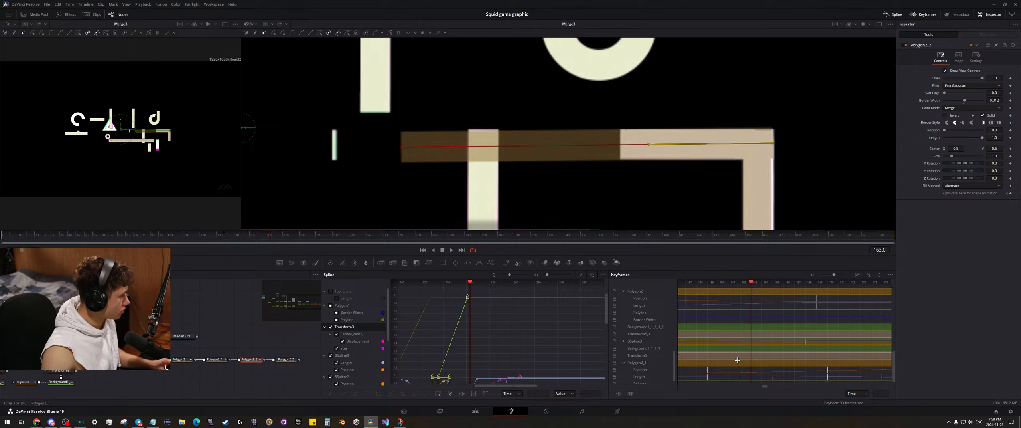
pyautogui.click(740, 382)
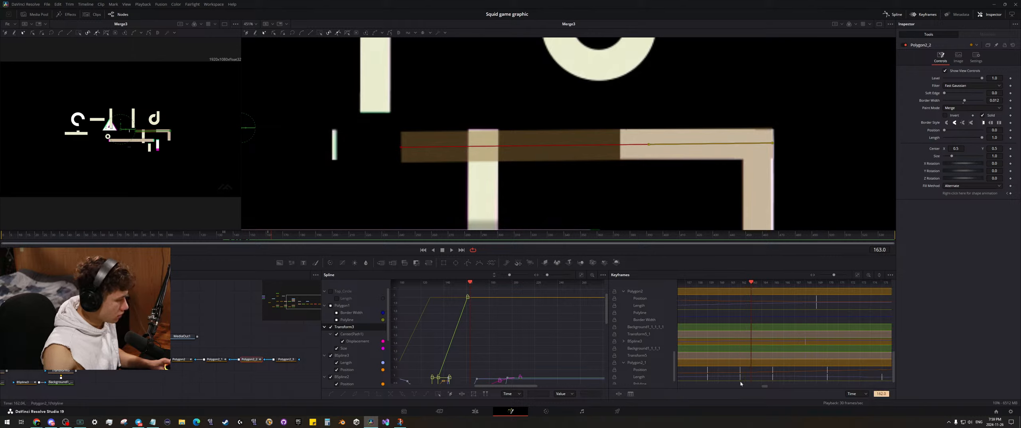
pyautogui.hscroll(-1, 746, 320)
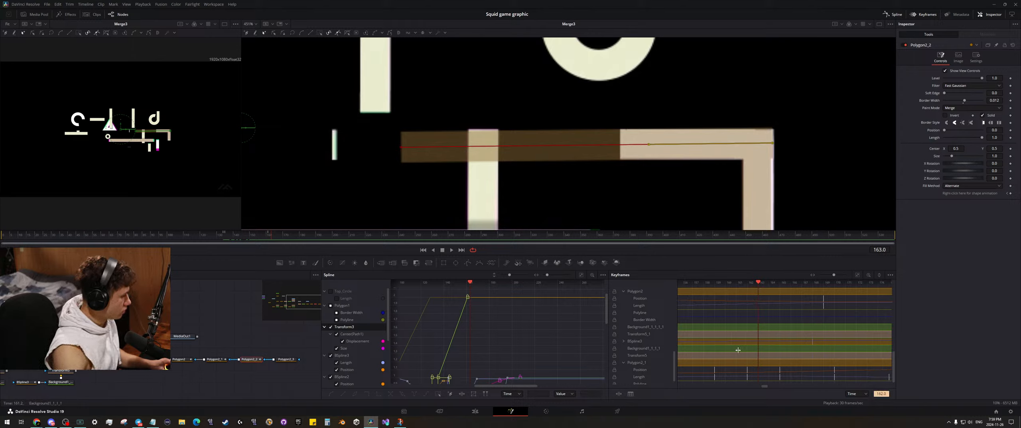
pyautogui.press('Delete')
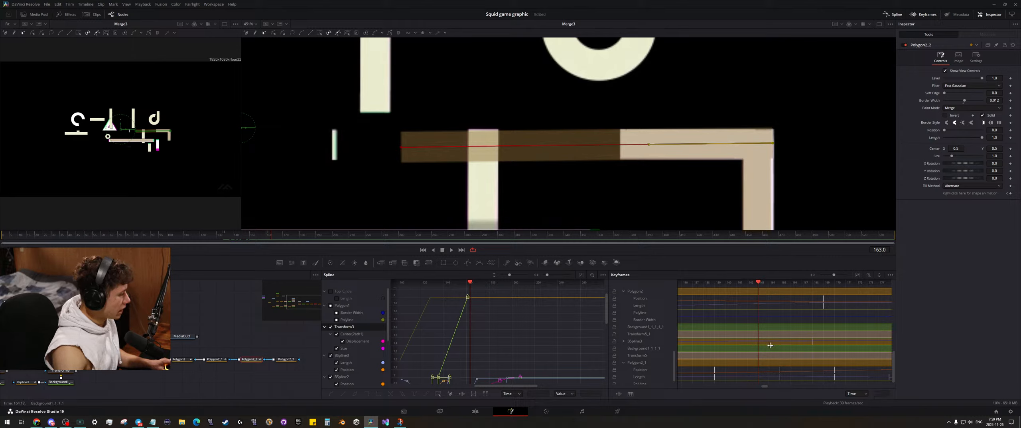
# - Compare Polygon2_2's shape at frames 134 and 161, and remove its polyline keyframe at frame 161
pyautogui.click(857, 275)
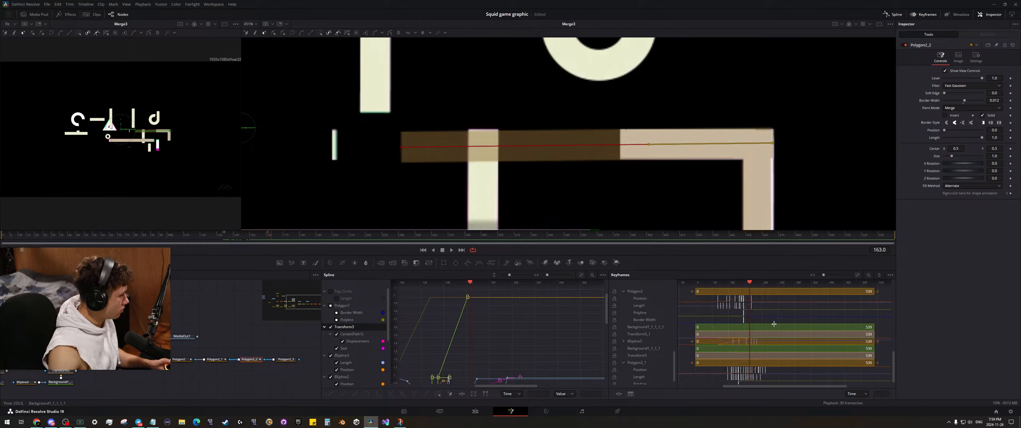
pyautogui.scroll(3, 811, 374)
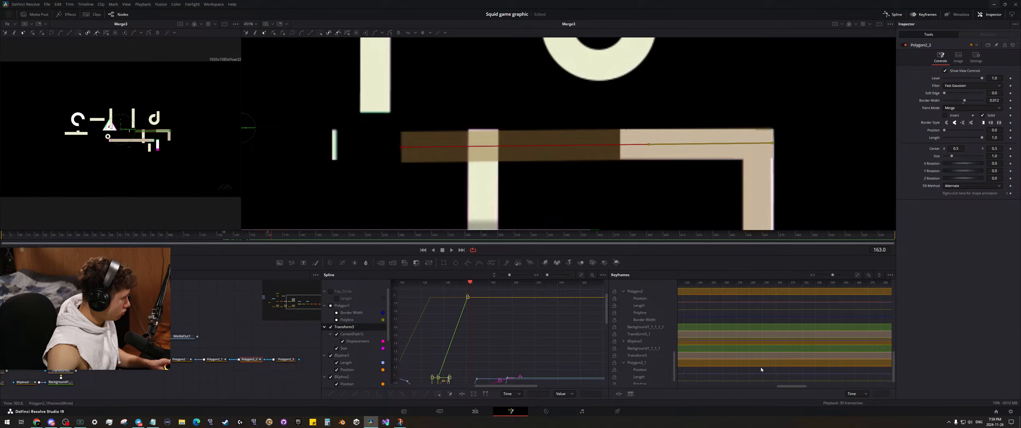
pyautogui.moveTo(761, 371); pyautogui.dragTo(864, 356)
pyautogui.moveTo(759, 354); pyautogui.dragTo(814, 355)
pyautogui.scroll(3, 774, 383)
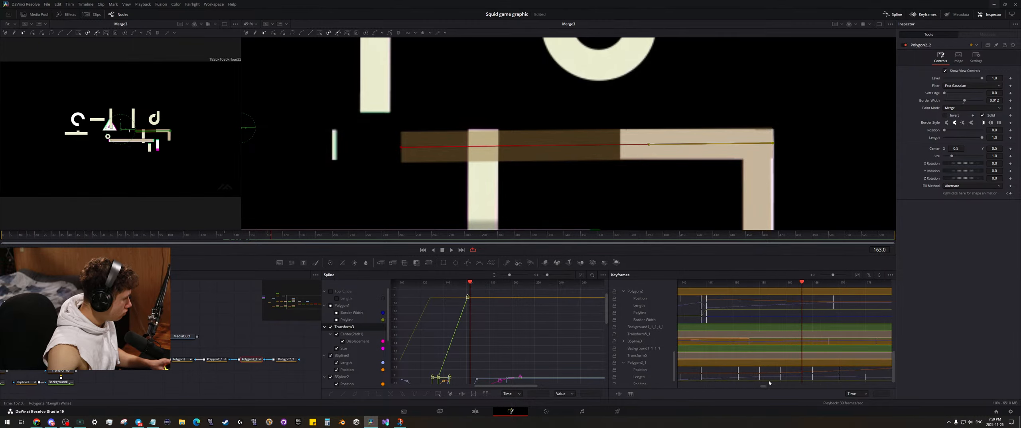
pyautogui.click(225, 241)
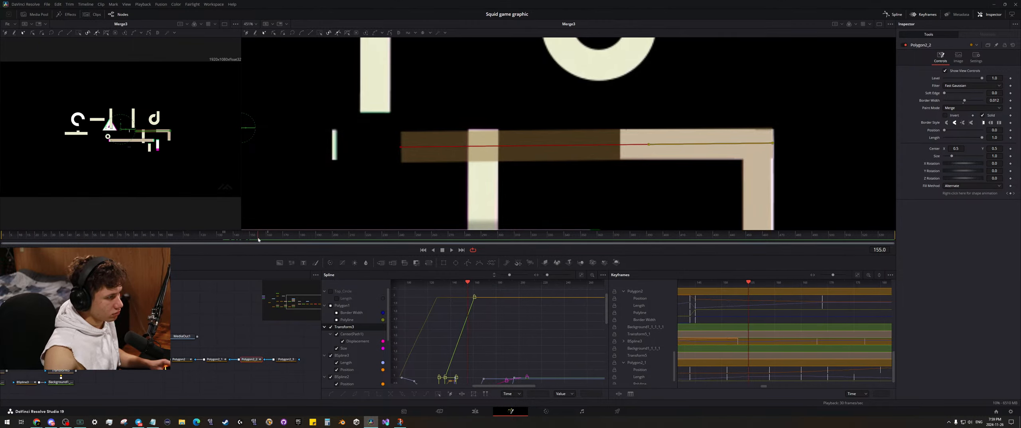
pyautogui.click(224, 241)
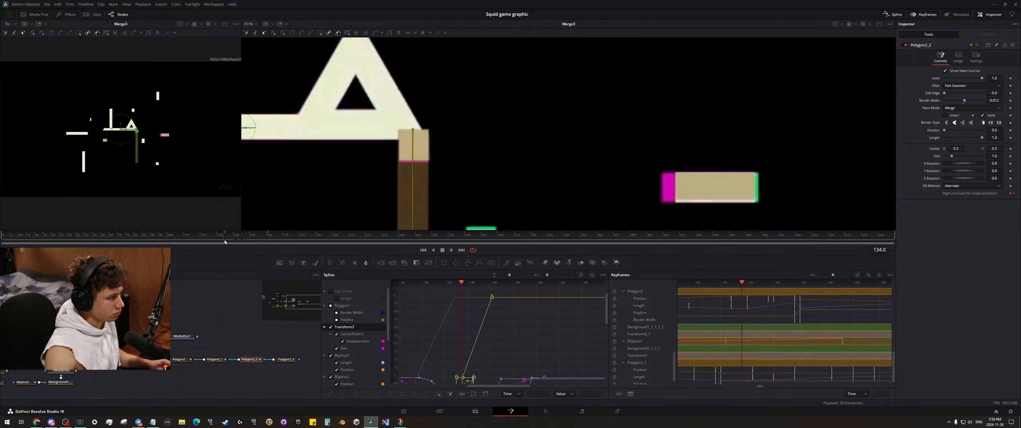
pyautogui.moveTo(225, 241); pyautogui.dragTo(270, 243)
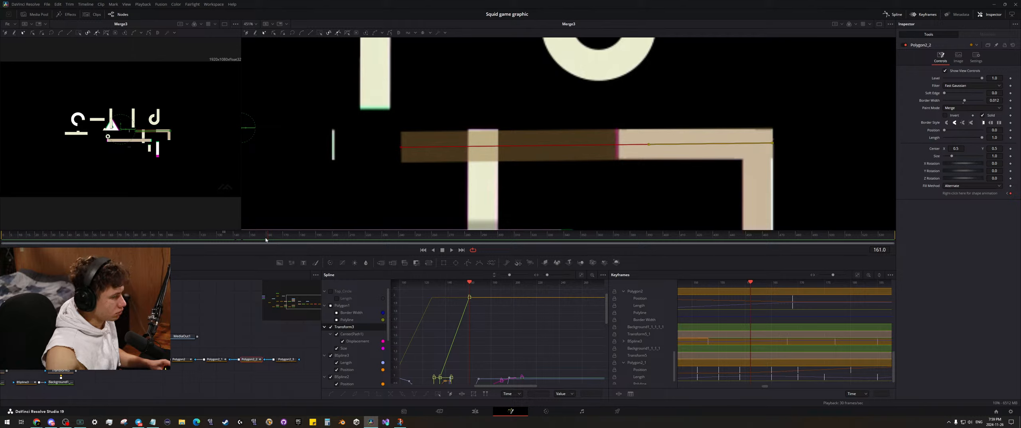
pyautogui.click(1011, 193)
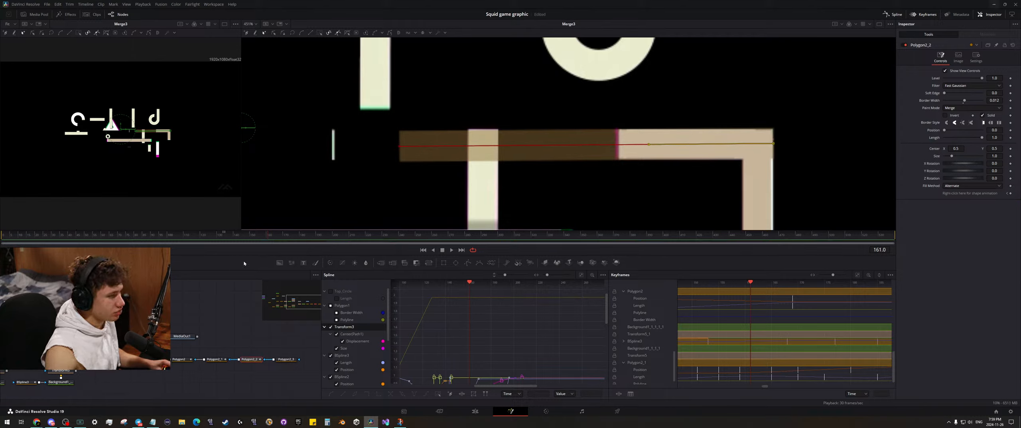
# - Keyframe Polygon2_2's Position at 0.0 and Length at 1.0 on frames 135 and 134
pyautogui.click(225, 240)
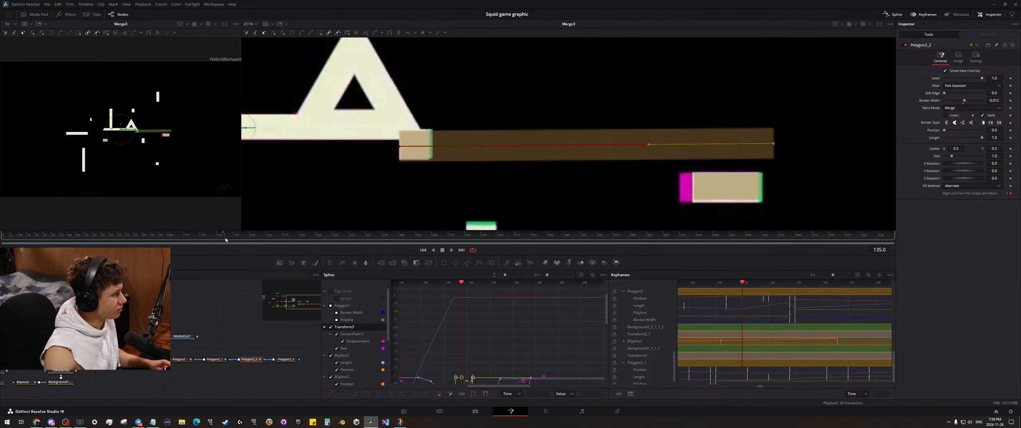
pyautogui.moveTo(226, 240); pyautogui.dragTo(225, 240)
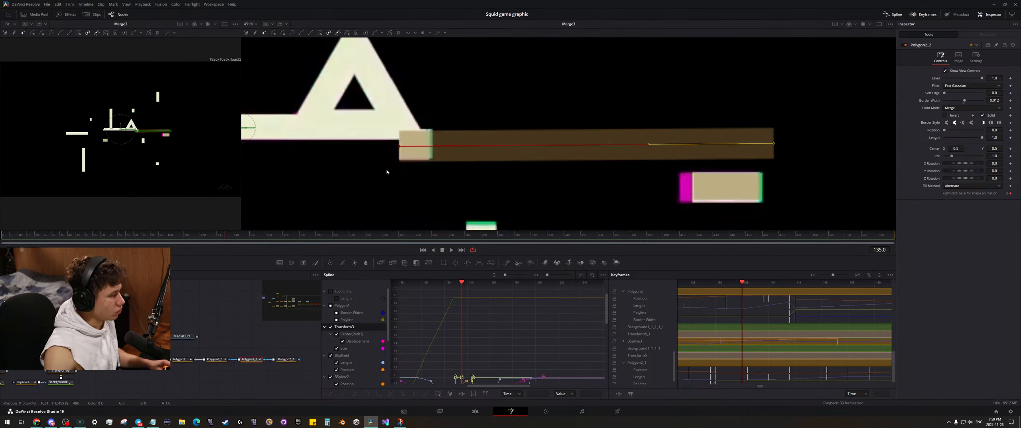
pyautogui.scroll(-4, 386, 172)
pyautogui.moveTo(618, 178); pyautogui.dragTo(769, 173)
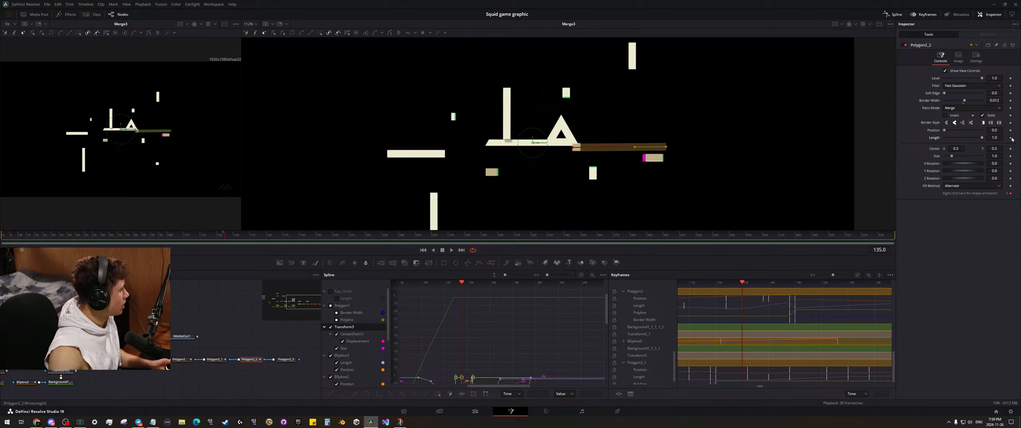
pyautogui.click(1010, 137)
pyautogui.click(222, 238)
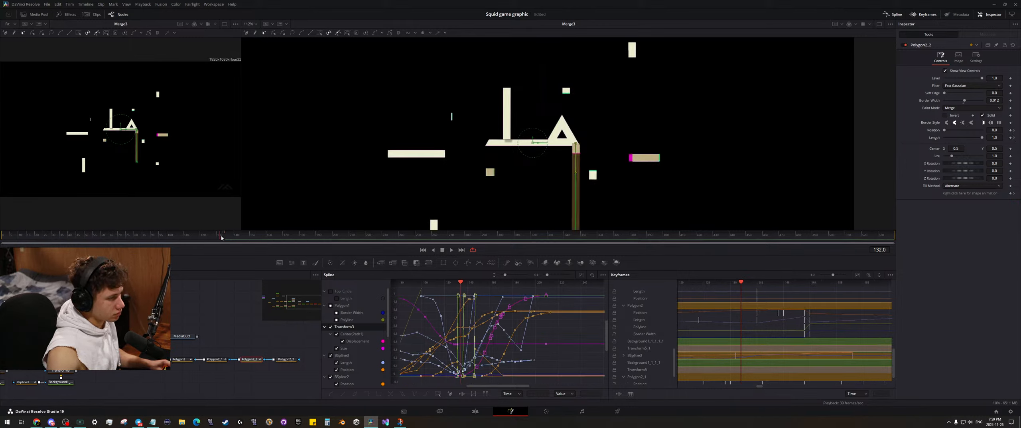
pyautogui.moveTo(222, 238); pyautogui.dragTo(224, 237)
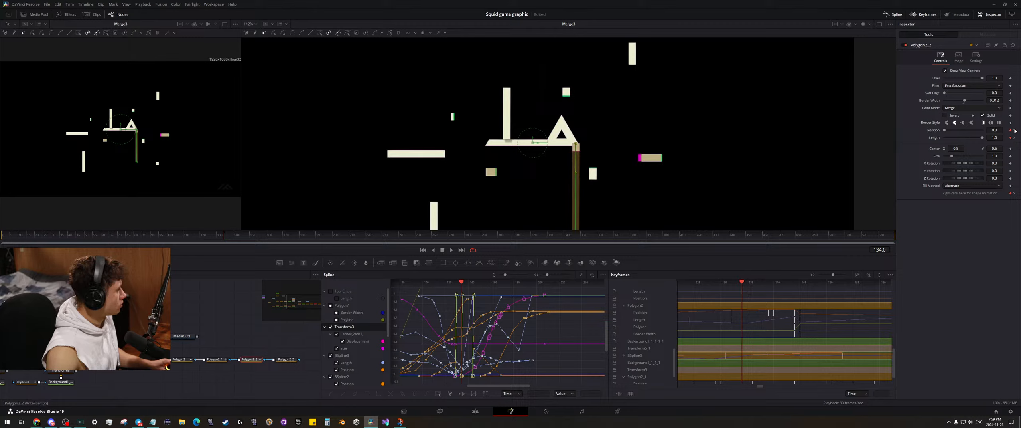
# - Keyframe Polygon2_2's Position at 0.0 and Length at 1.0 on frame 80
pyautogui.moveTo(496, 172); pyautogui.dragTo(417, 176)
pyautogui.scroll(3, 355, 180)
pyautogui.moveTo(540, 167); pyautogui.dragTo(376, 140)
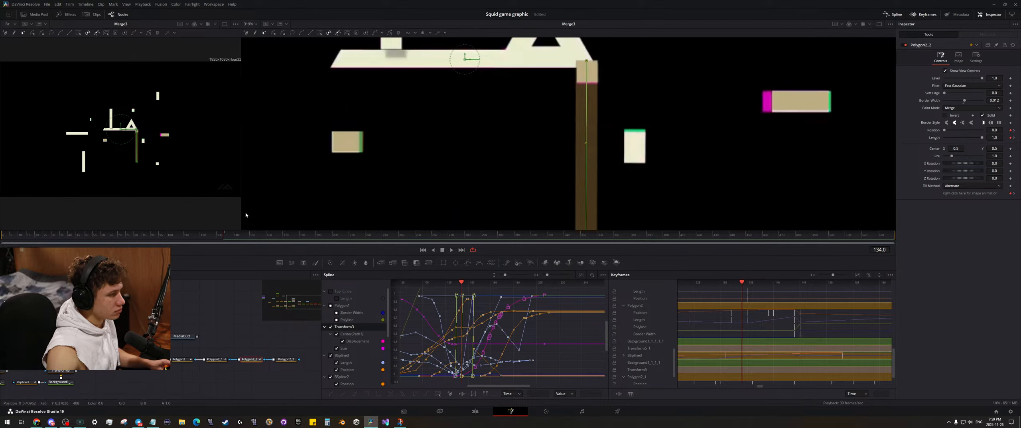
pyautogui.scroll(-2, 396, 160)
pyautogui.scroll(-2, 421, 167)
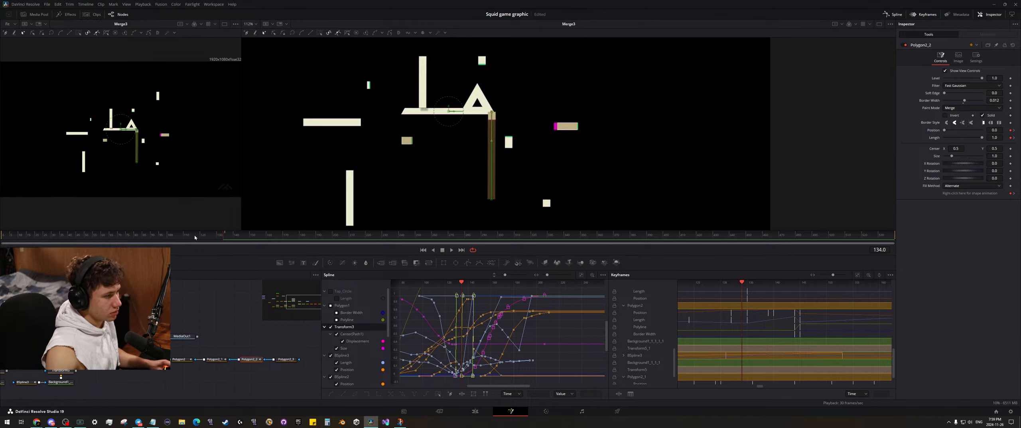
pyautogui.moveTo(195, 237); pyautogui.dragTo(132, 244)
pyautogui.scroll(3, 404, 196)
pyautogui.moveTo(404, 196); pyautogui.dragTo(277, 197)
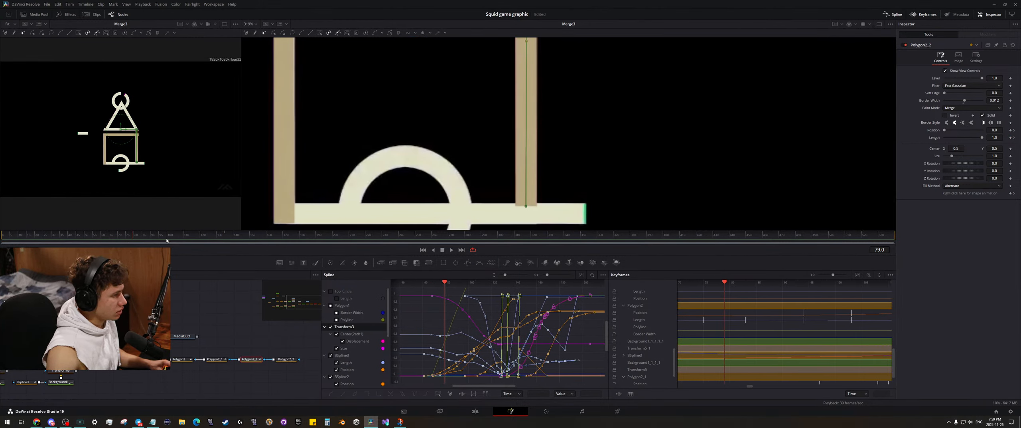
pyautogui.moveTo(133, 236); pyautogui.dragTo(134, 237)
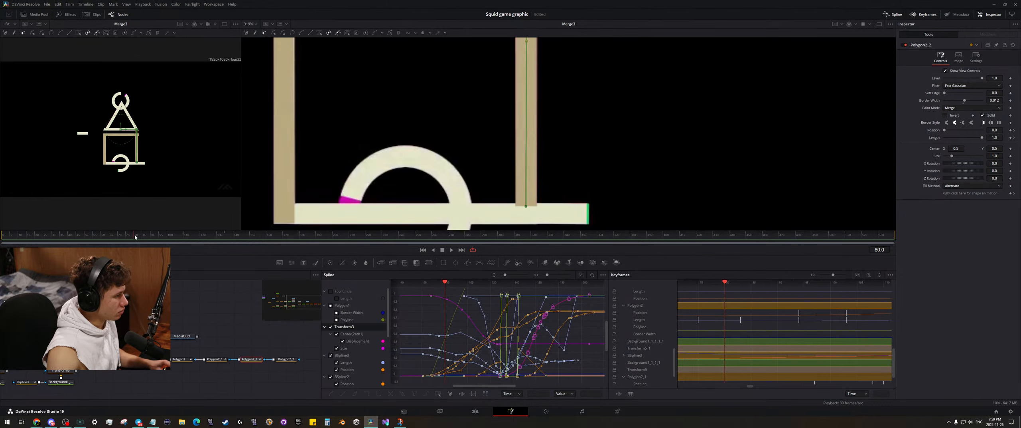
pyautogui.click(1010, 138)
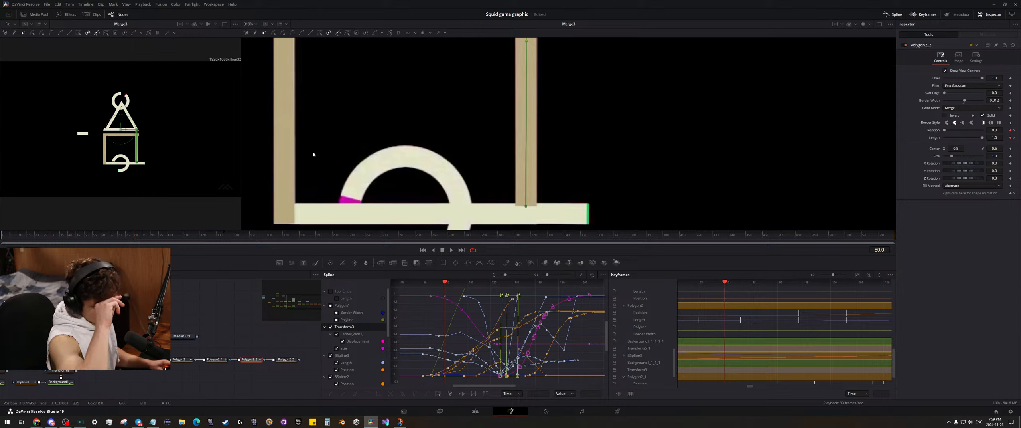
# - Try a shorter Length for Polygon2_2 at frame 80, and return it to 1.0
pyautogui.click(994, 137)
pyautogui.write('0.083')
pyautogui.press('Return')
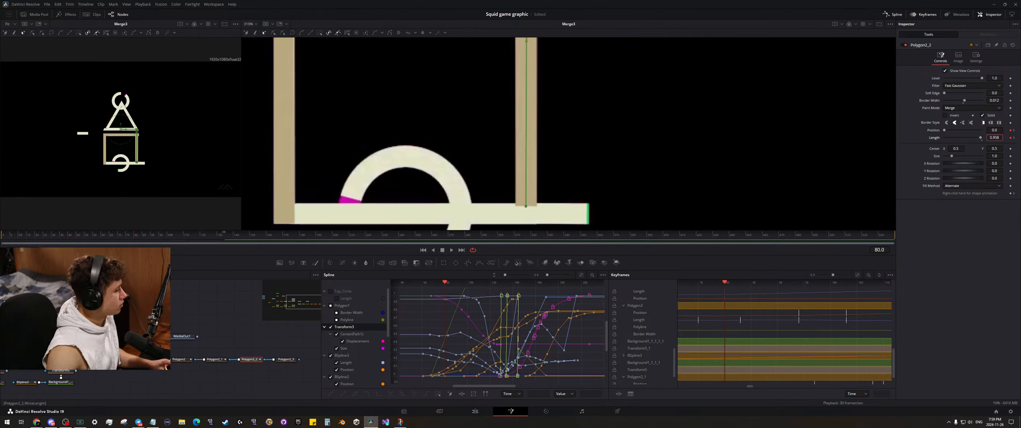
pyautogui.write('0')
pyautogui.press('Return')
pyautogui.moveTo(994, 137); pyautogui.dragTo(1017, 138)
# - Shorten Polygon2_2's Length to 0.857 at frame 80 to match the reference's vertical bar, and save the project
pyautogui.moveTo(484, 151); pyautogui.dragTo(474, 227)
pyautogui.scroll(-3, 516, 176)
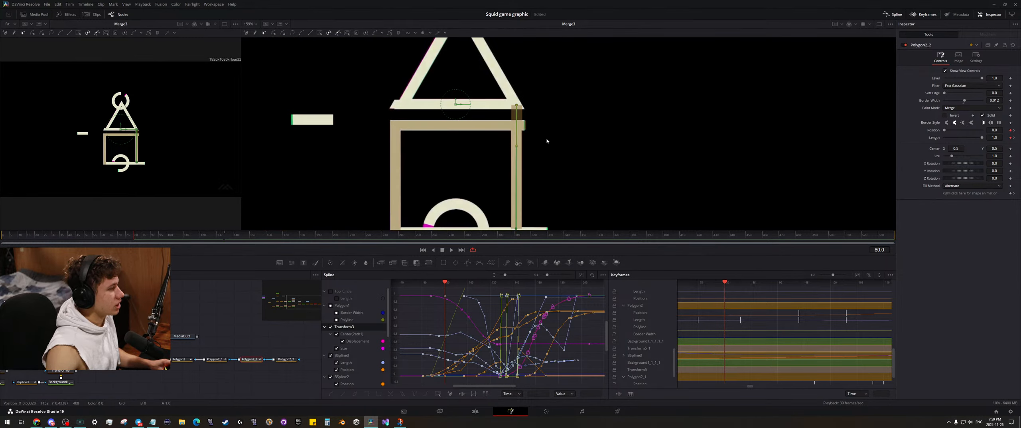
pyautogui.hotkey('ctrl', 's')
pyautogui.scroll(2, 788, 159)
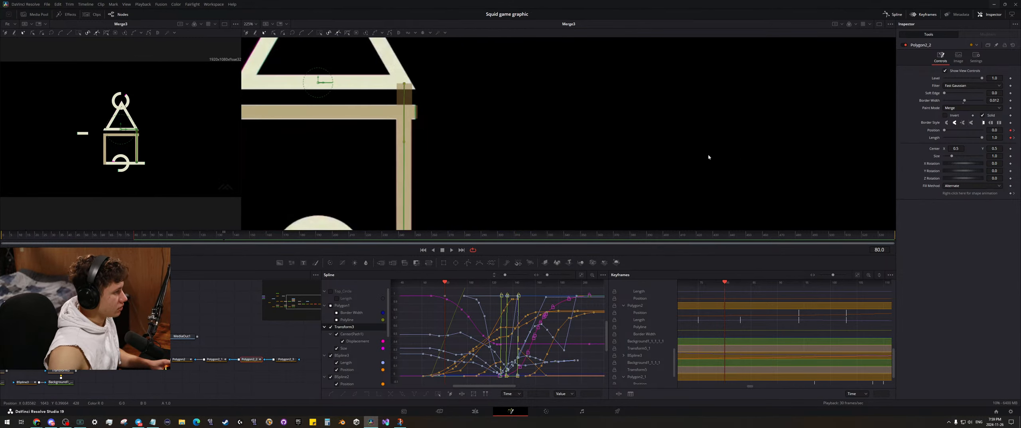
pyautogui.moveTo(993, 135); pyautogui.dragTo(952, 137)
pyautogui.hotkey('ctrl', 's')
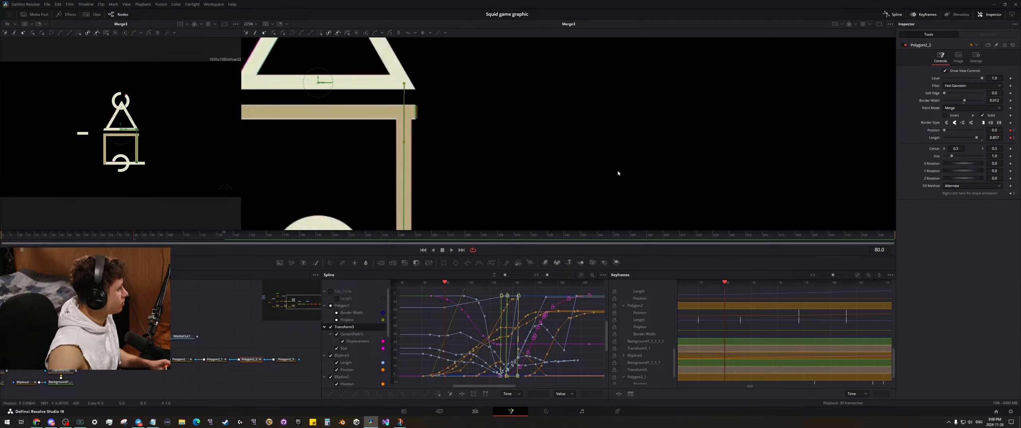
# - At frame 134, set Polygon2_2's Position to 0.91 and Length to 0.09 so it covers the small block below the triangle
pyautogui.moveTo(493, 150); pyautogui.dragTo(550, 97)
pyautogui.moveTo(144, 235); pyautogui.dragTo(224, 239)
pyautogui.moveTo(300, 155); pyautogui.dragTo(278, 220)
pyautogui.moveTo(1000, 137)
pyautogui.mouseDown()
pyautogui.moveTo(961, 137)
pyautogui.moveTo(1013, 131)
pyautogui.mouseUp()
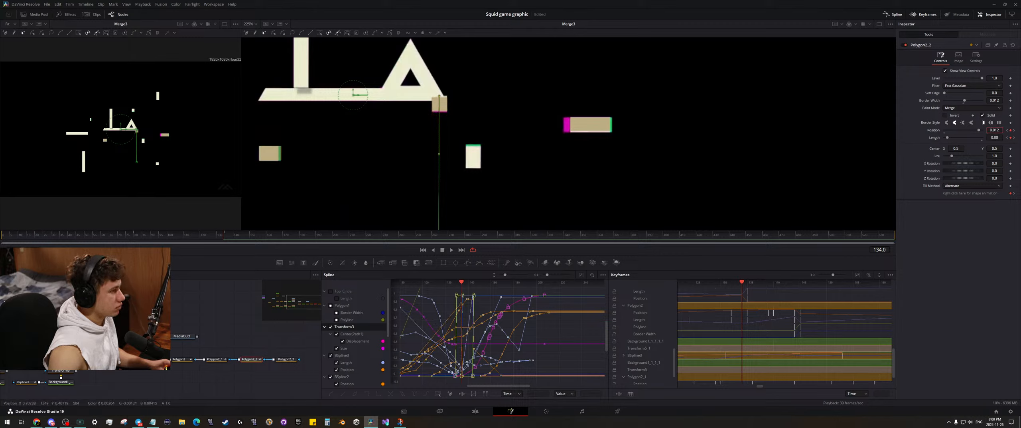
pyautogui.scroll(10, 440, 112)
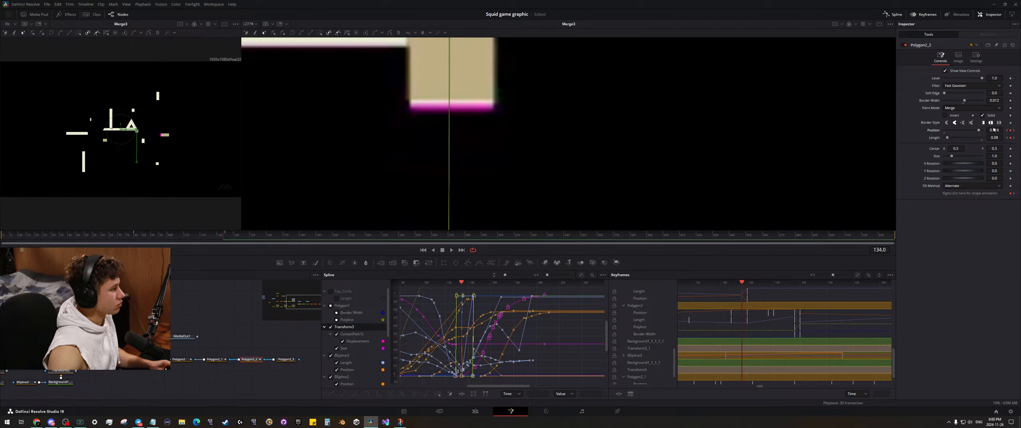
pyautogui.moveTo(994, 132); pyautogui.dragTo(993, 131)
pyautogui.moveTo(643, 153); pyautogui.dragTo(639, 258)
pyautogui.moveTo(994, 138); pyautogui.dragTo(998, 137)
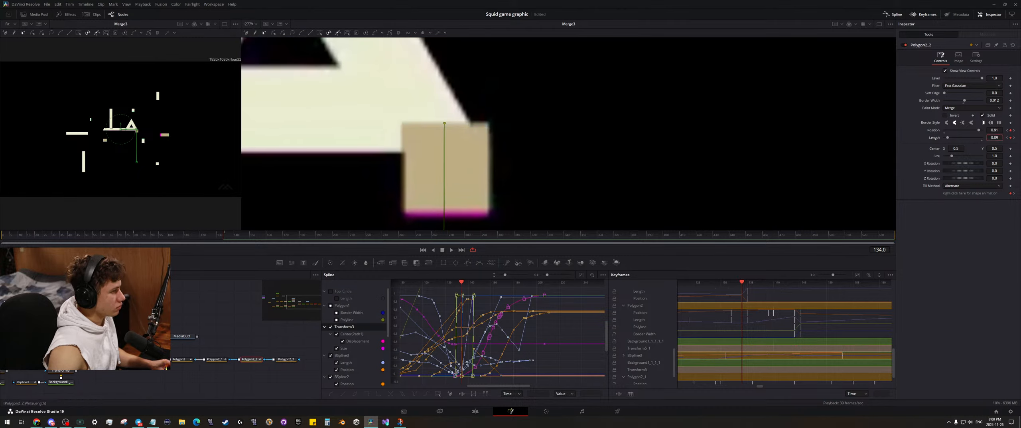
# - At frame 135, set the horizontal Polygon2_2 stroke's Length to 0.084 to cover the small block, and save the project
pyautogui.scroll(-5, 611, 164)
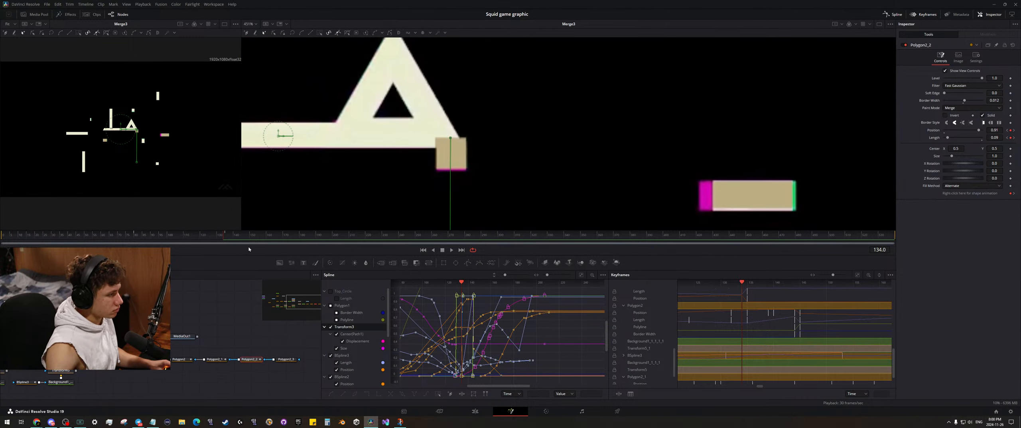
pyautogui.click(226, 238)
pyautogui.moveTo(226, 237); pyautogui.dragTo(225, 236)
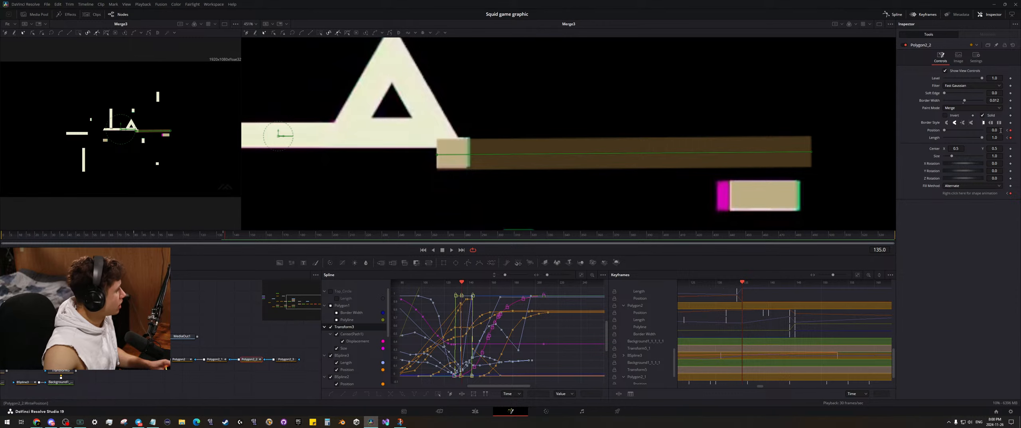
pyautogui.moveTo(998, 136); pyautogui.dragTo(722, 150)
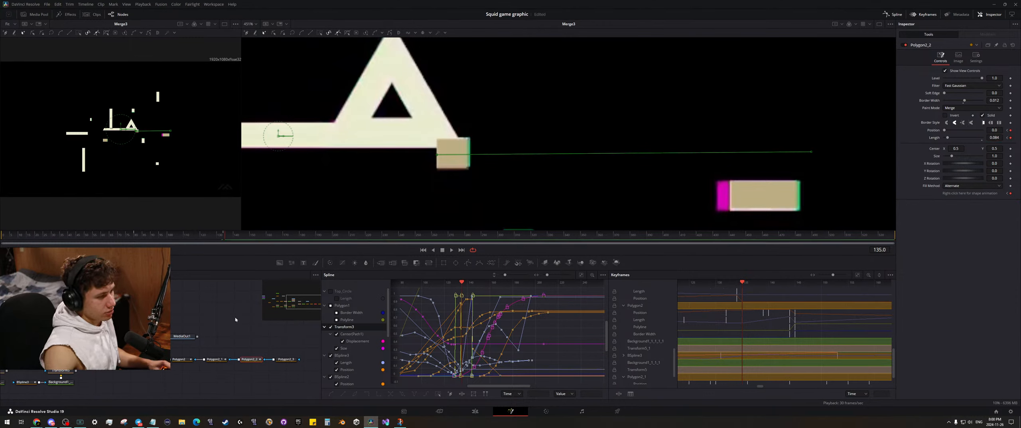
pyautogui.hotkey('ctrl', 's')
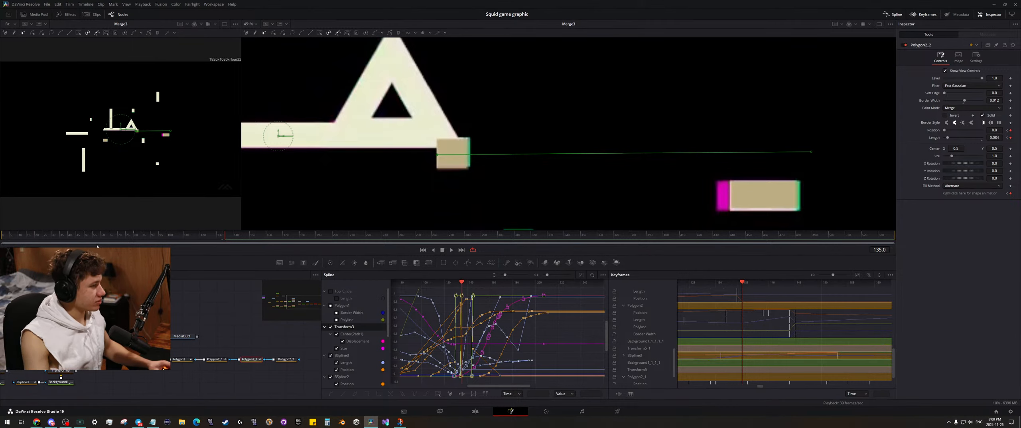
# - At frame 162, extend Polygon2_2's Length to 0.995 and save the project
pyautogui.click(233, 325)
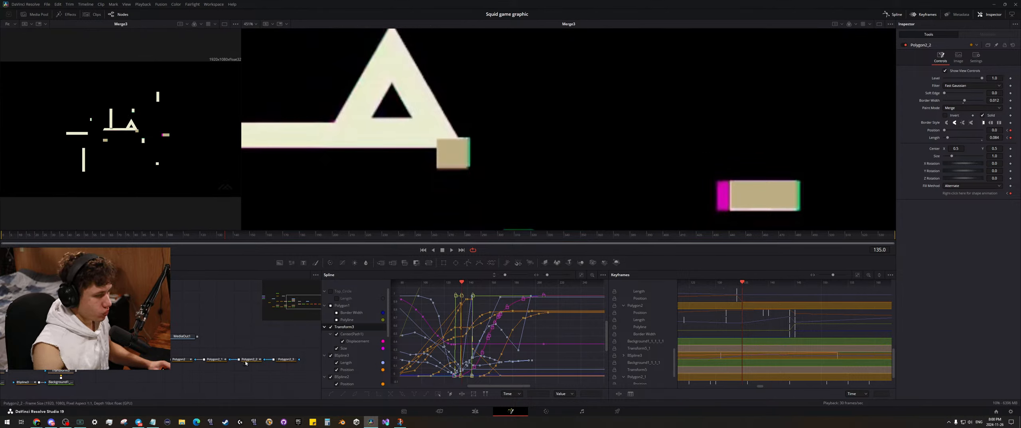
pyautogui.click(246, 360)
pyautogui.click(224, 295)
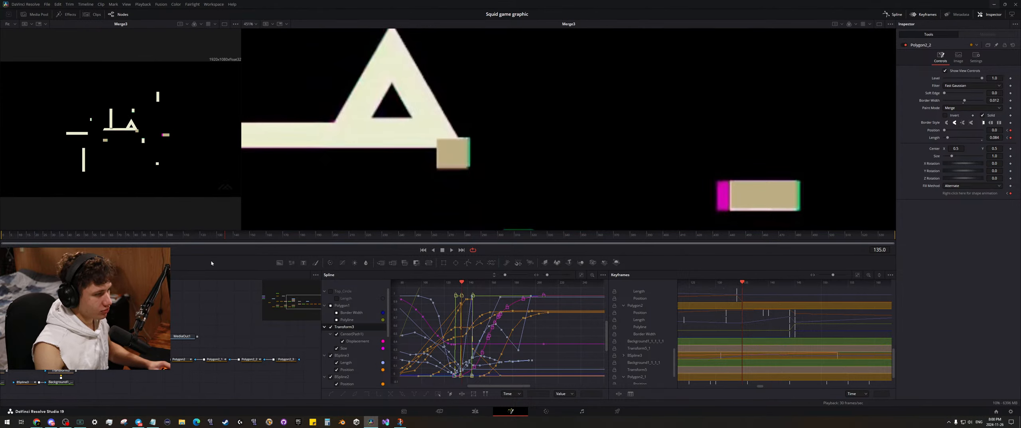
pyautogui.click(246, 360)
pyautogui.moveTo(227, 239); pyautogui.dragTo(269, 242)
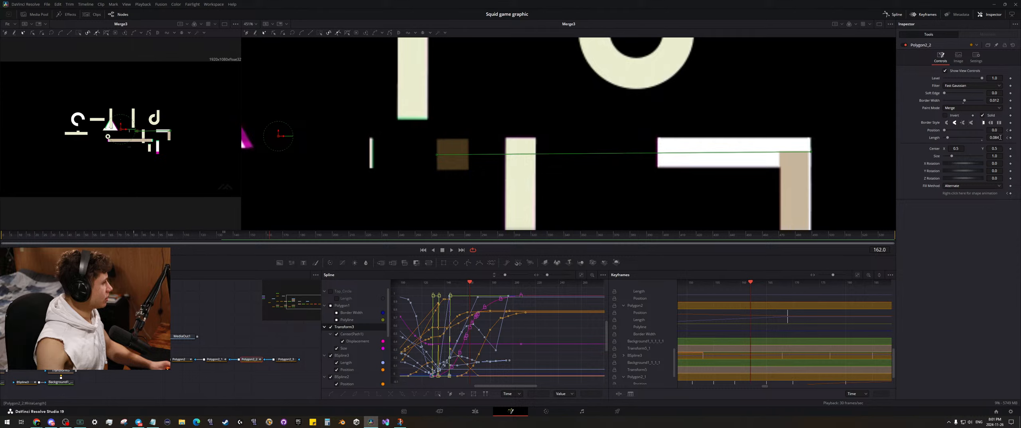
pyautogui.moveTo(1000, 137)
pyautogui.mouseDown()
pyautogui.moveTo(1018, 137)
pyautogui.moveTo(998, 138)
pyautogui.mouseUp()
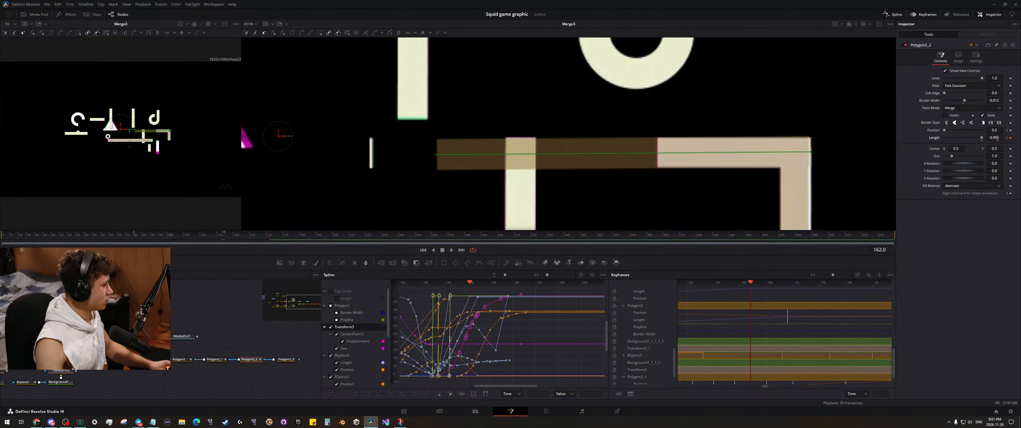
pyautogui.hotkey('ctrl', 's')
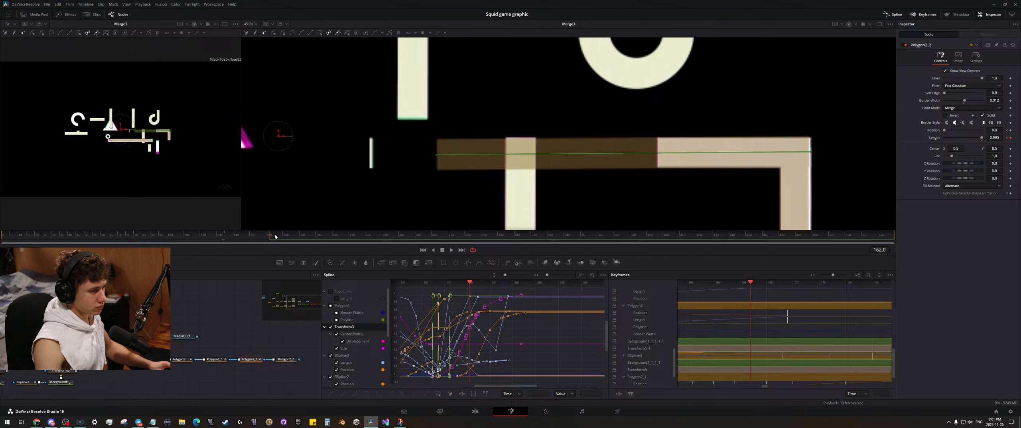
# - At frame 106, set Polygon2_2's Length to about 0.438 to match the reference's shortened vertical bar
pyautogui.moveTo(275, 237); pyautogui.dragTo(143, 236)
pyautogui.moveTo(570, 162); pyautogui.dragTo(768, 101)
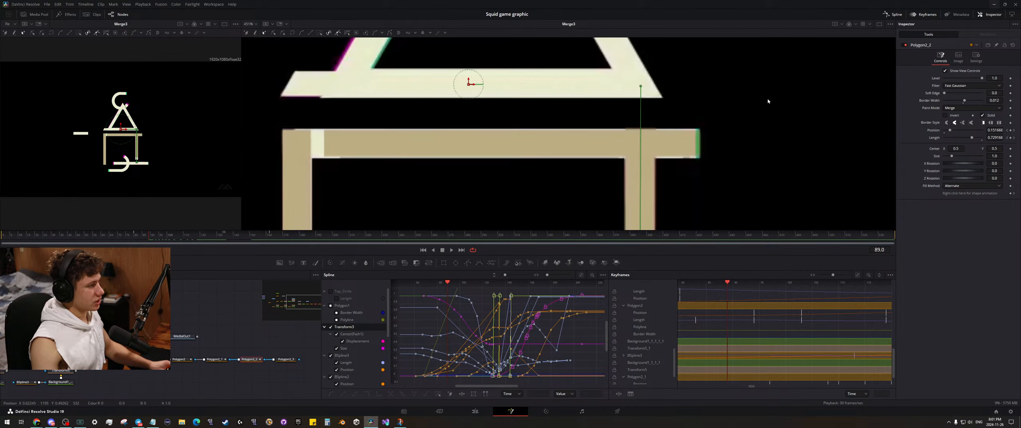
pyautogui.scroll(-2, 682, 122)
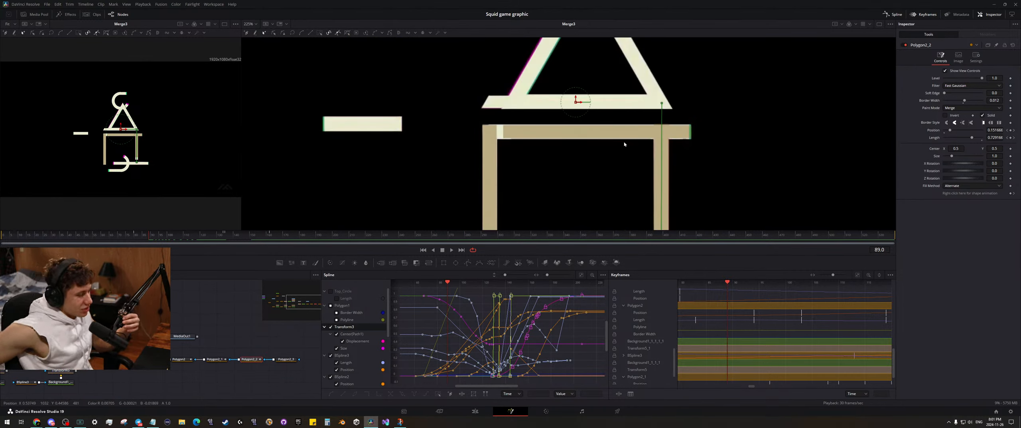
pyautogui.moveTo(623, 173); pyautogui.dragTo(553, 158)
pyautogui.scroll(-1, 613, 142)
pyautogui.moveTo(167, 237); pyautogui.dragTo(179, 237)
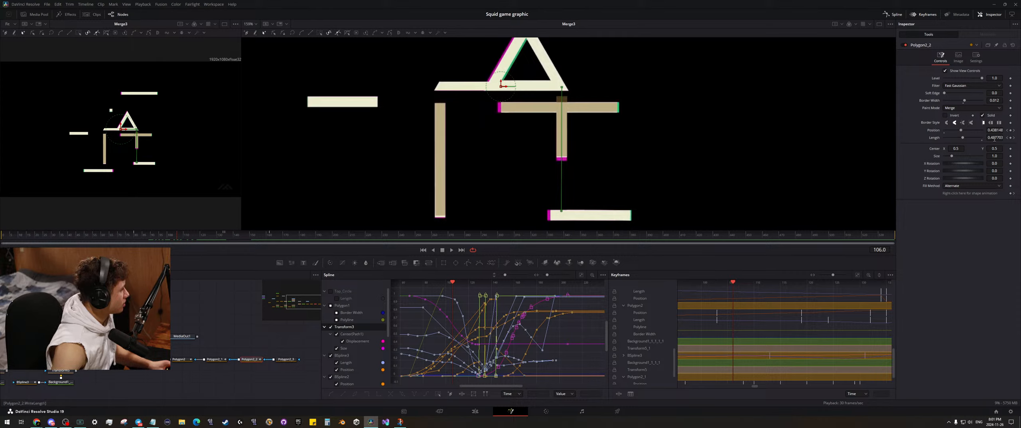
pyautogui.moveTo(995, 138); pyautogui.dragTo(980, 138)
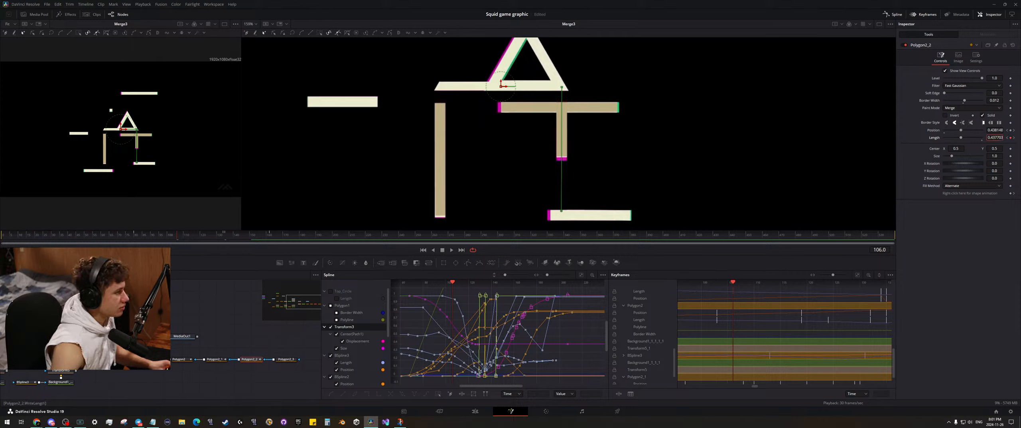
# - At frame 120, set Polygon2_2's Position to about 0.781 and Length to about 0.098 to fit the reference block
pyautogui.click(201, 239)
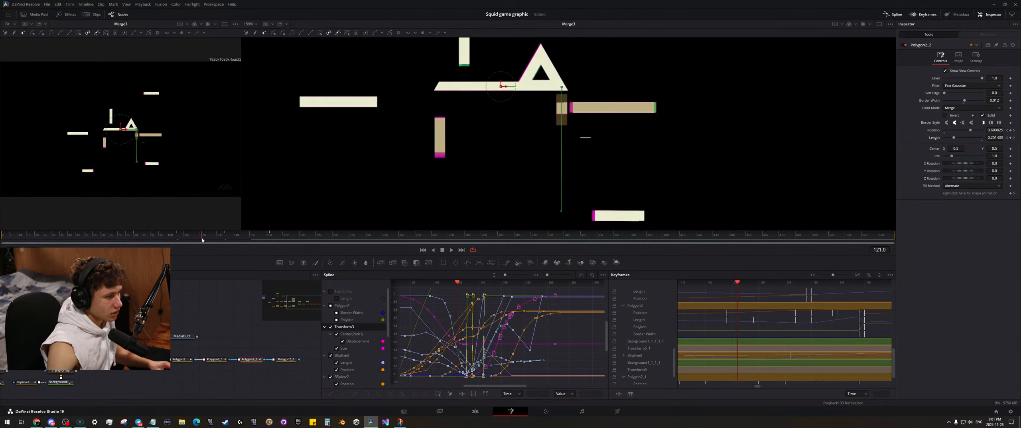
pyautogui.press('Left')
pyautogui.scroll(5, 576, 109)
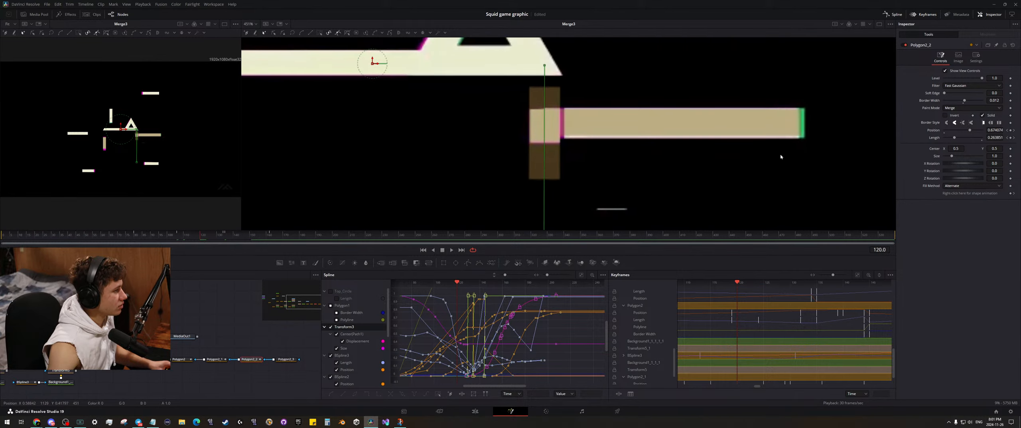
pyautogui.moveTo(994, 137); pyautogui.dragTo(995, 137)
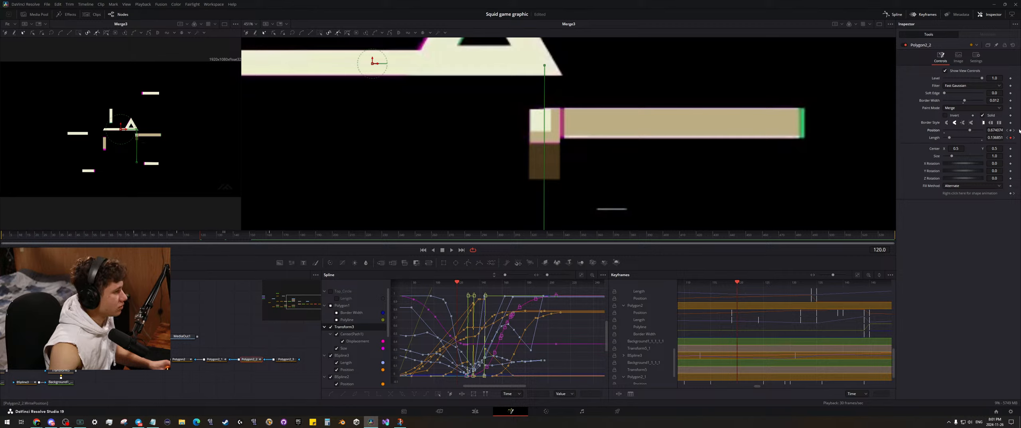
pyautogui.moveTo(991, 130); pyautogui.dragTo(997, 136)
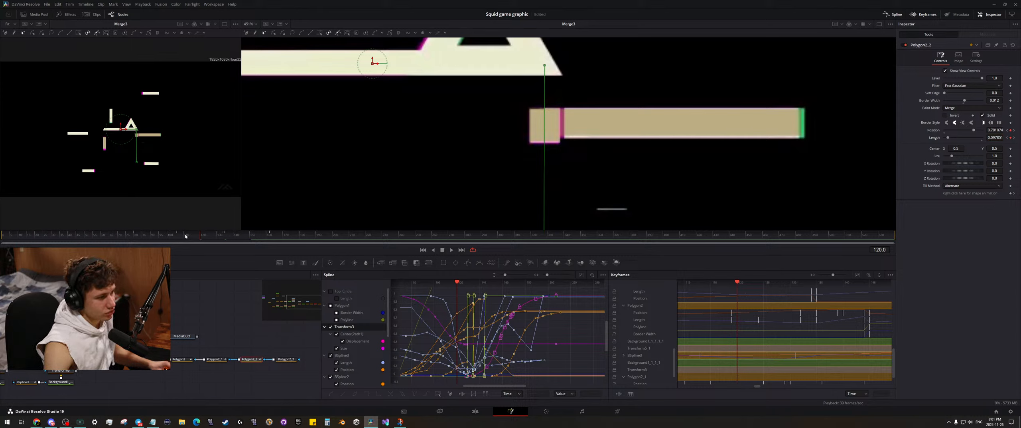
# - At frame 93, set Polygon2_2's Position to about 0.129 and Length to about 0.668 to match the reference's vertical bar
pyautogui.moveTo(198, 236); pyautogui.dragTo(155, 236)
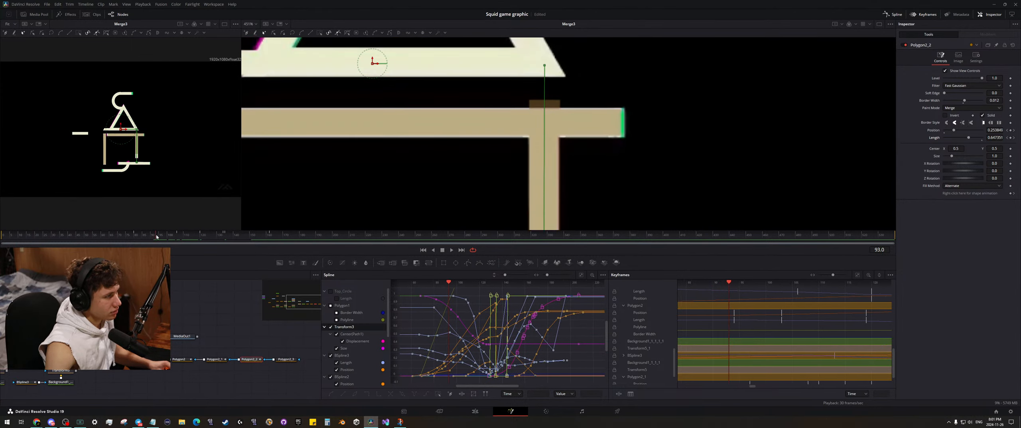
pyautogui.scroll(-10, 604, 139)
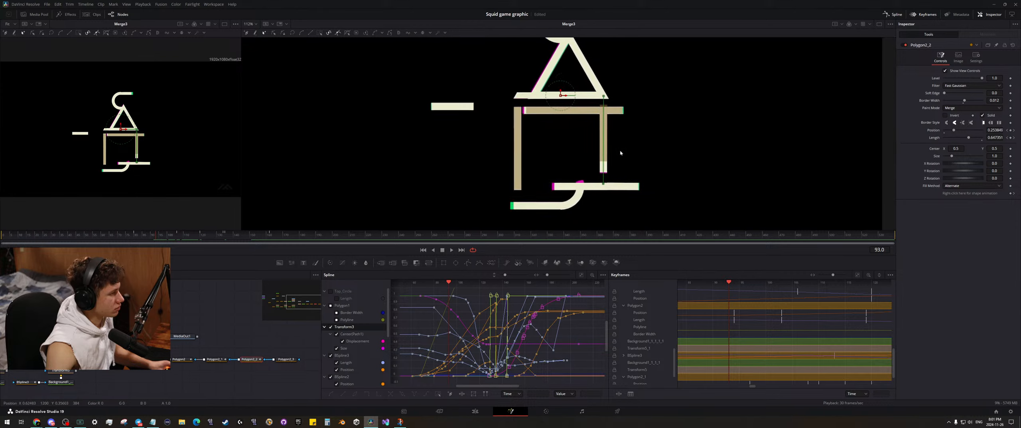
pyautogui.moveTo(994, 132); pyautogui.dragTo(955, 132)
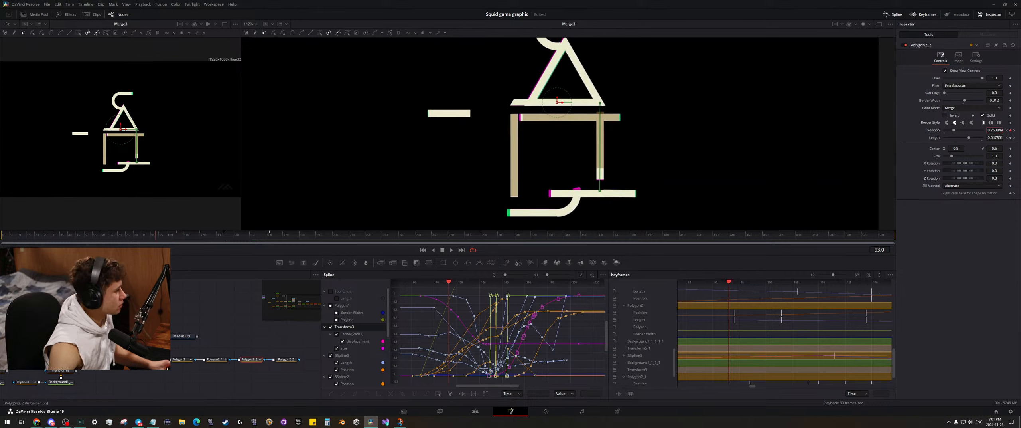
pyautogui.scroll(8, 679, 157)
pyautogui.moveTo(515, 203); pyautogui.dragTo(754, 148)
pyautogui.scroll(2, 752, 146)
pyautogui.moveTo(1001, 130); pyautogui.dragTo(991, 130)
pyautogui.moveTo(614, 157); pyautogui.dragTo(620, 245)
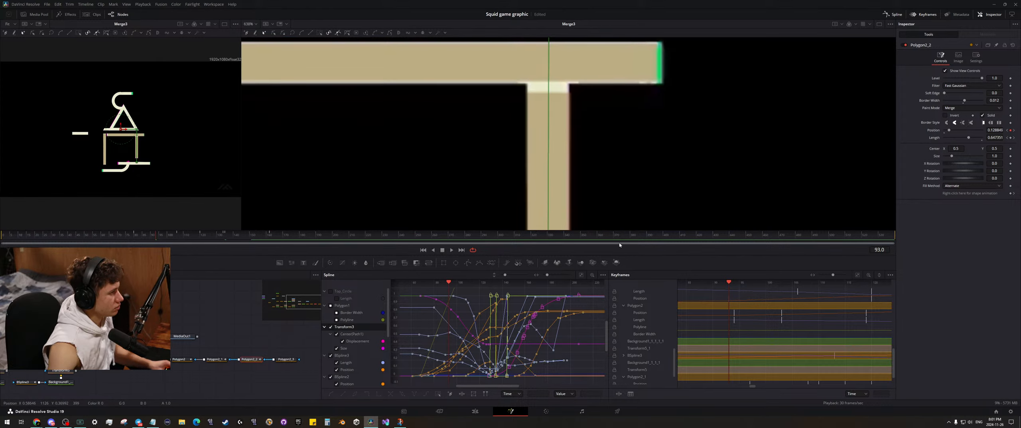
pyautogui.scroll(-2, 580, 137)
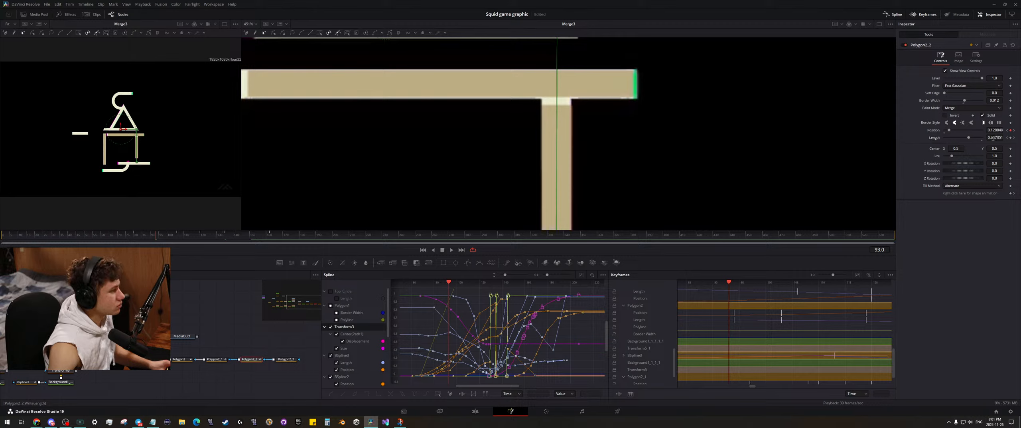
pyautogui.moveTo(993, 137); pyautogui.dragTo(988, 138)
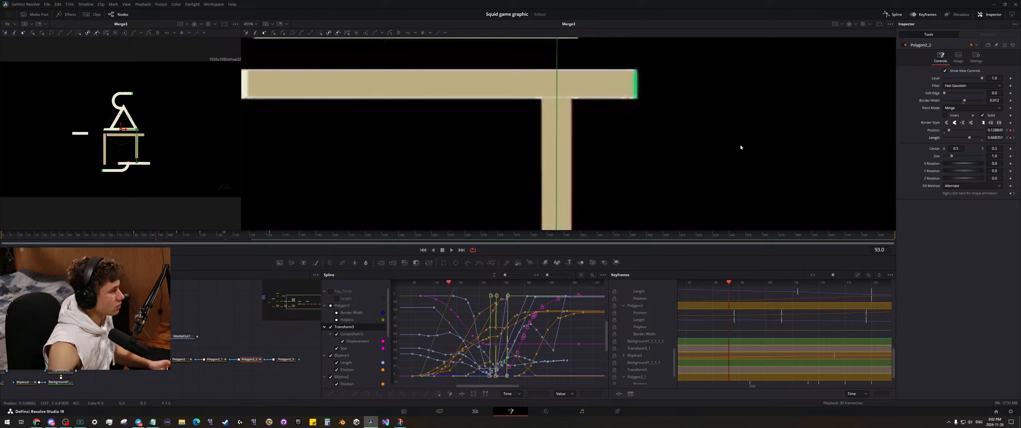
# - At frame 100, adjust Polygon2_2's Position to match the lower end of the reference's vertical bar
pyautogui.scroll(-6, 488, 155)
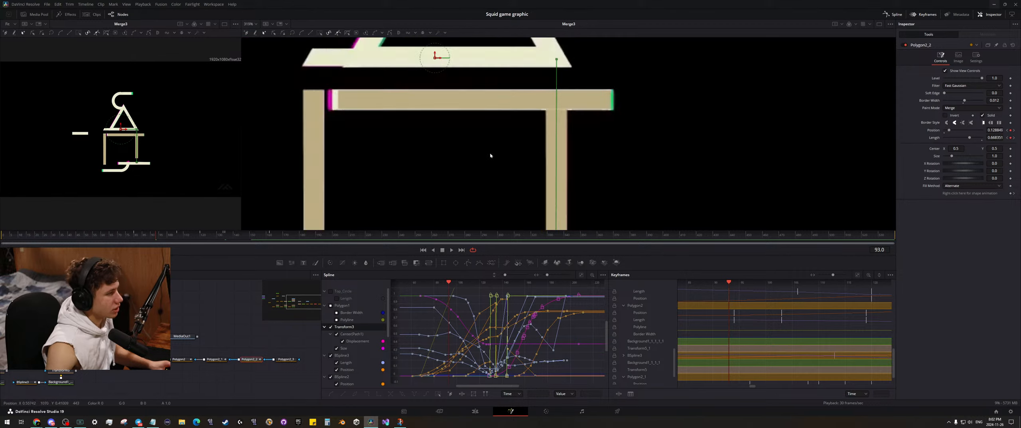
pyautogui.moveTo(156, 238)
pyautogui.mouseDown()
pyautogui.moveTo(135, 238)
pyautogui.moveTo(178, 241)
pyautogui.moveTo(168, 241)
pyautogui.mouseUp()
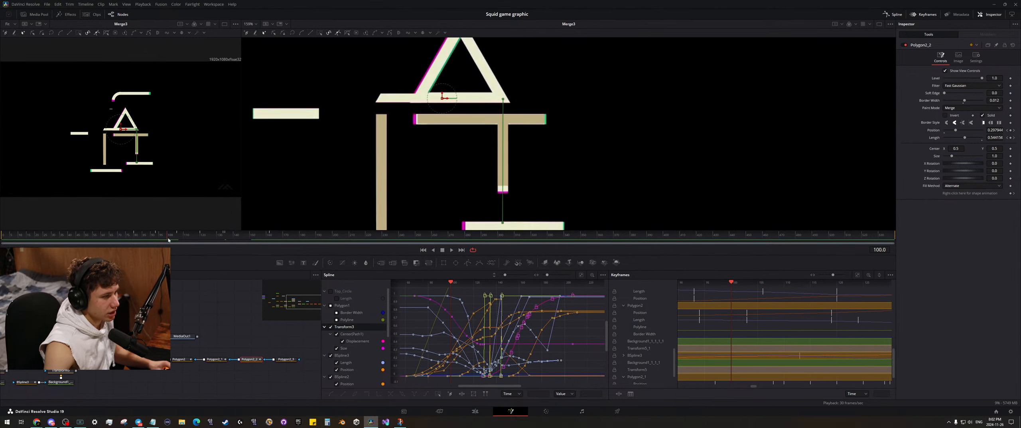
pyautogui.scroll(3, 536, 166)
pyautogui.scroll(3, 558, 160)
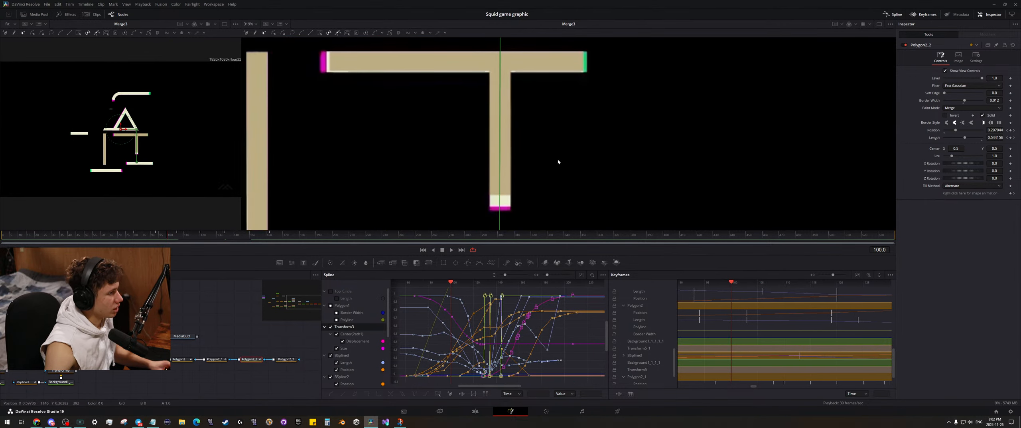
pyautogui.moveTo(992, 129); pyautogui.dragTo(975, 129)
# - Set Polygon2_2's Position to about 0.666 and Length to about 0.19 at frame 113, and its Position to about 0.302 at frame 102
pyautogui.moveTo(170, 236)
pyautogui.mouseDown()
pyautogui.moveTo(148, 237)
pyautogui.moveTo(189, 238)
pyautogui.mouseUp()
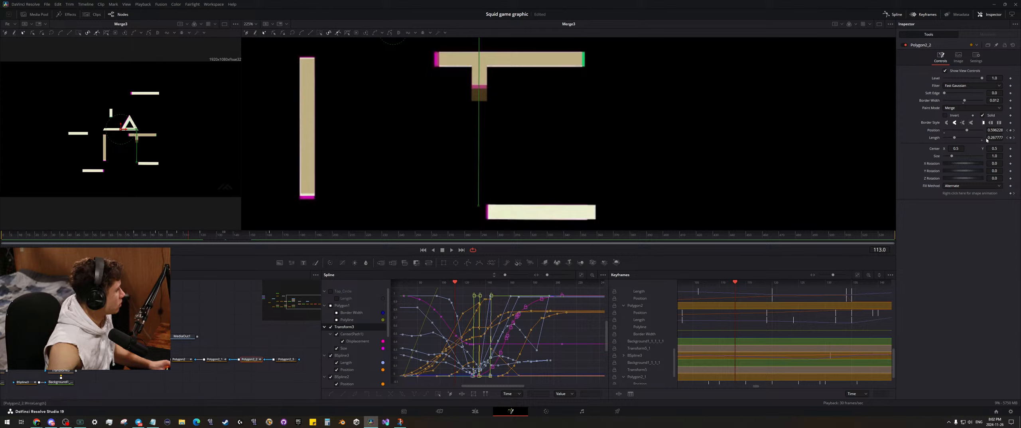
pyautogui.moveTo(993, 130); pyautogui.dragTo(1002, 130)
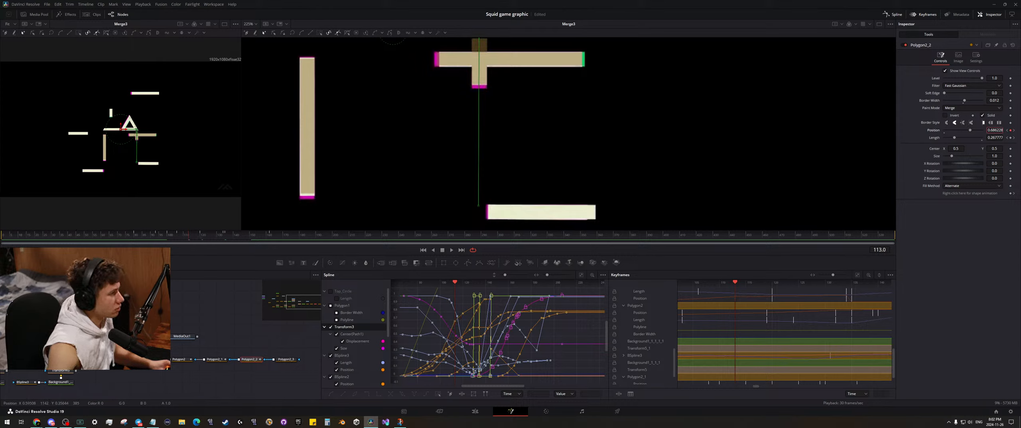
pyautogui.moveTo(994, 137); pyautogui.dragTo(990, 138)
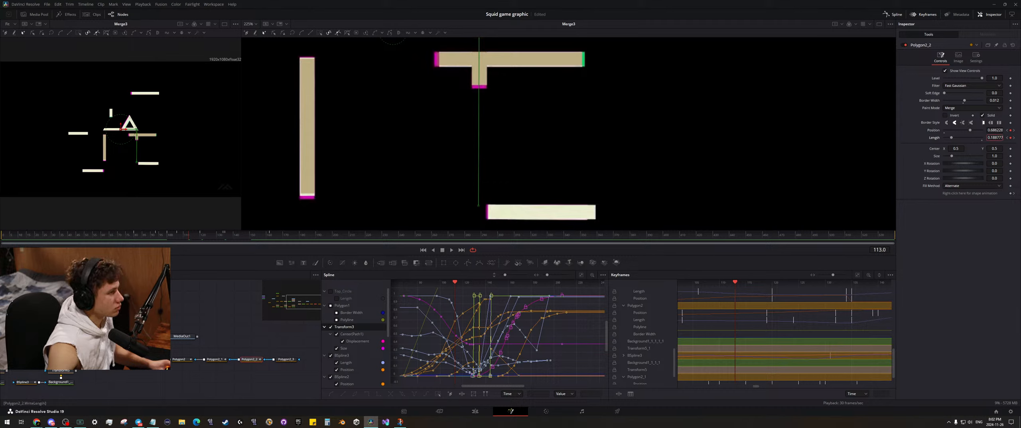
pyautogui.moveTo(191, 236); pyautogui.dragTo(172, 234)
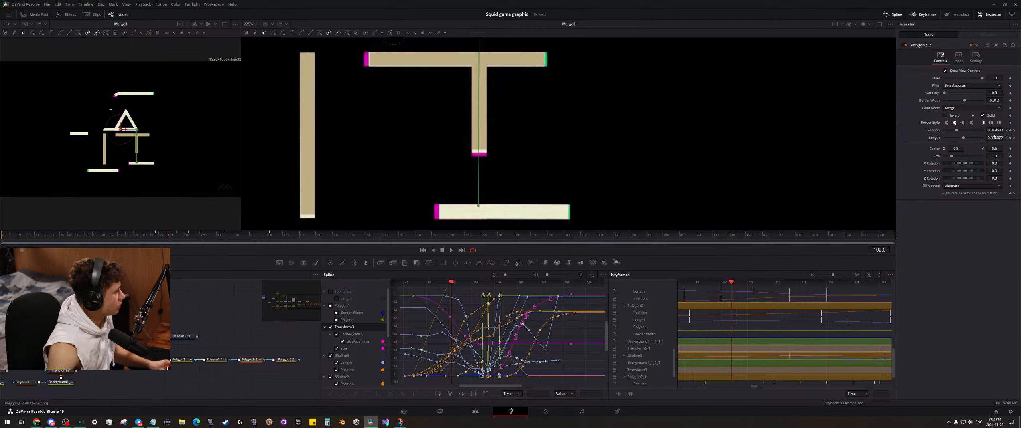
pyautogui.moveTo(994, 130); pyautogui.dragTo(992, 130)
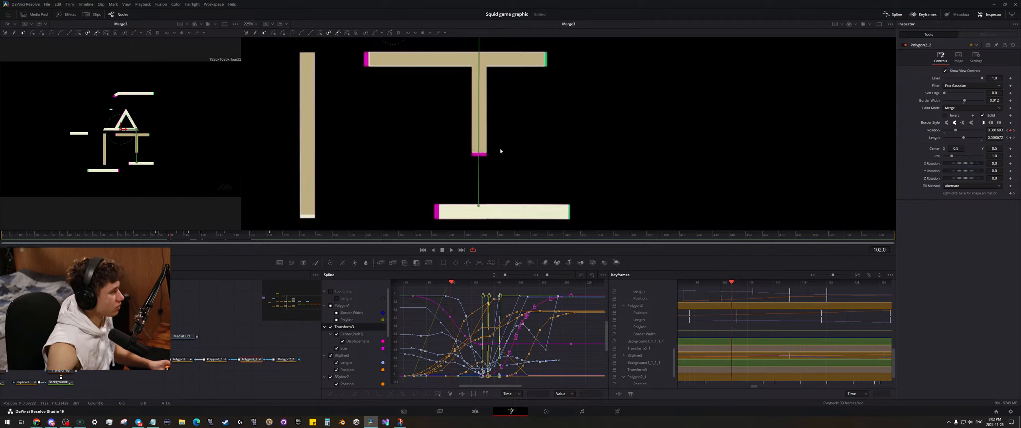
# - At frame 127, set Polygon2_2's Position to about 0.81 and Length to about 0.088 to fit the reference block
pyautogui.moveTo(172, 238); pyautogui.dragTo(213, 250)
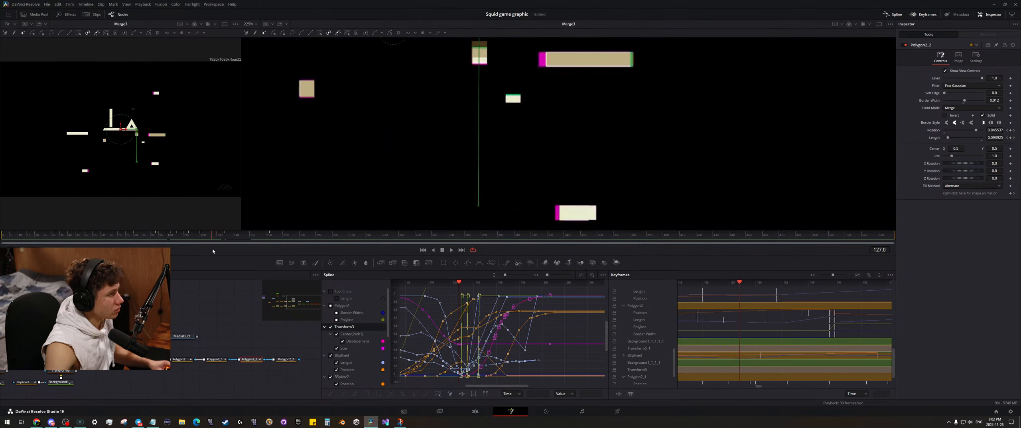
pyautogui.moveTo(992, 132); pyautogui.dragTo(982, 132)
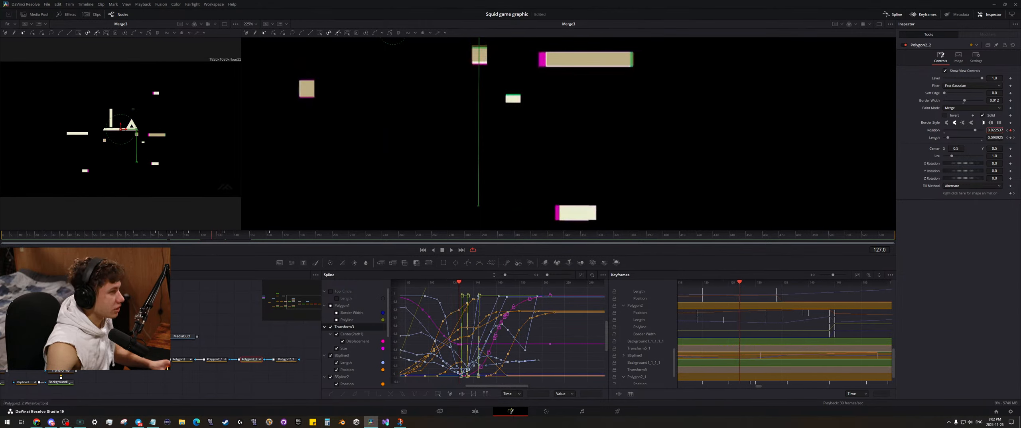
pyautogui.scroll(6, 497, 187)
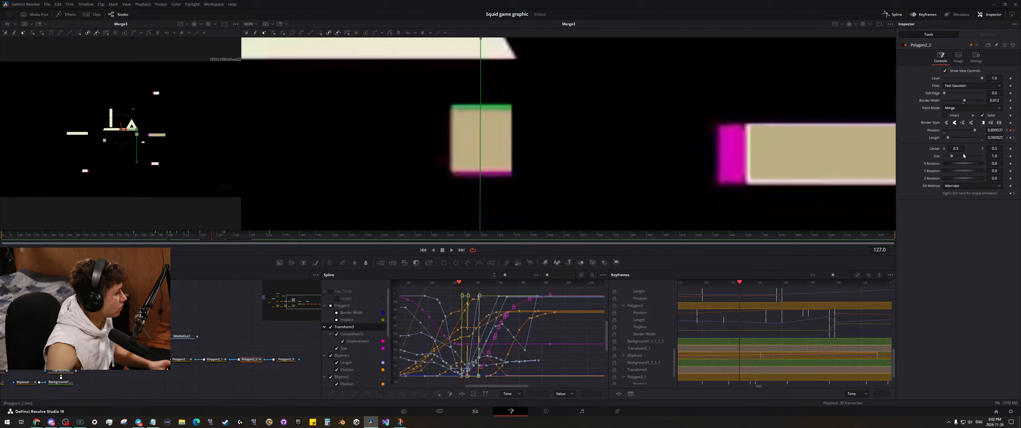
pyautogui.moveTo(212, 238); pyautogui.dragTo(212, 238)
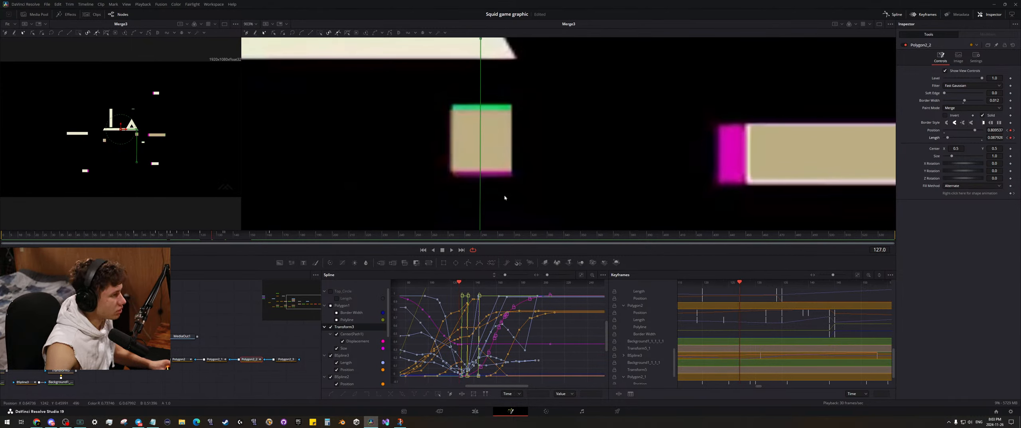
# - At frame 124, set Polygon2_2's Position to about 0.79 to align the stroke with the reference block
pyautogui.click(217, 238)
pyautogui.moveTo(217, 238); pyautogui.dragTo(207, 238)
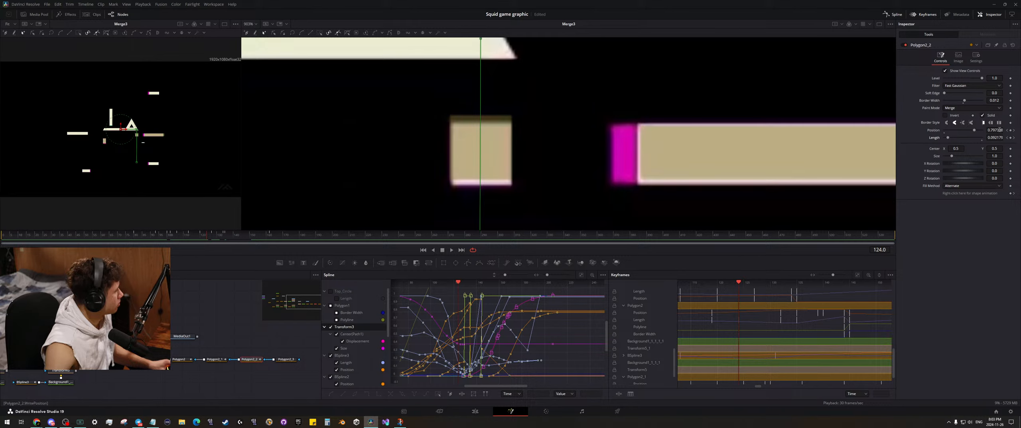
pyautogui.moveTo(1000, 130); pyautogui.dragTo(996, 129)
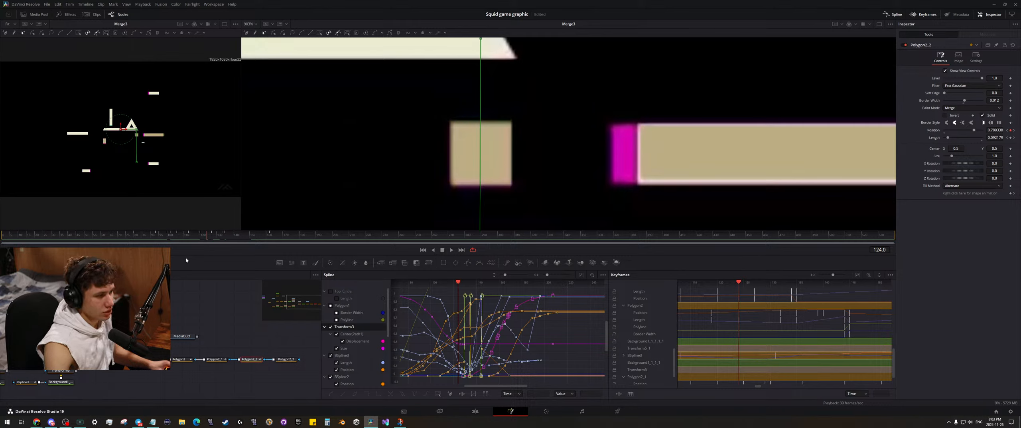
pyautogui.moveTo(206, 236); pyautogui.dragTo(221, 242)
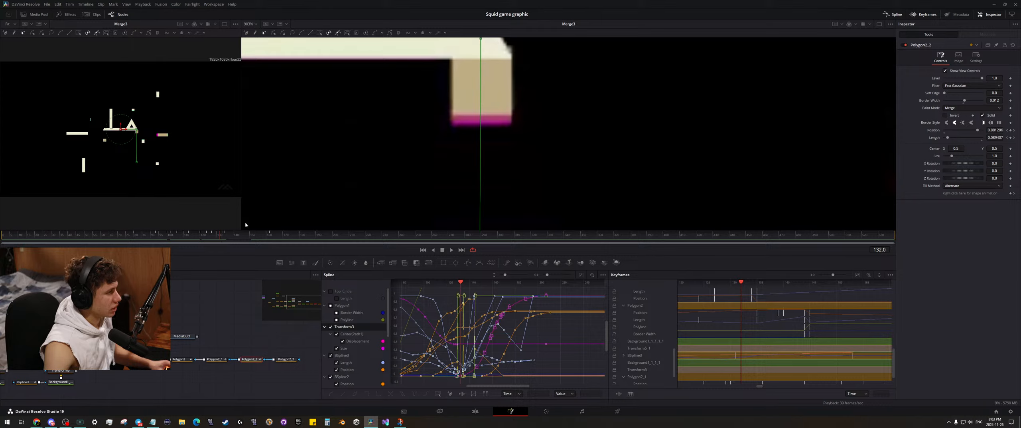
pyautogui.moveTo(367, 174); pyautogui.dragTo(390, 244)
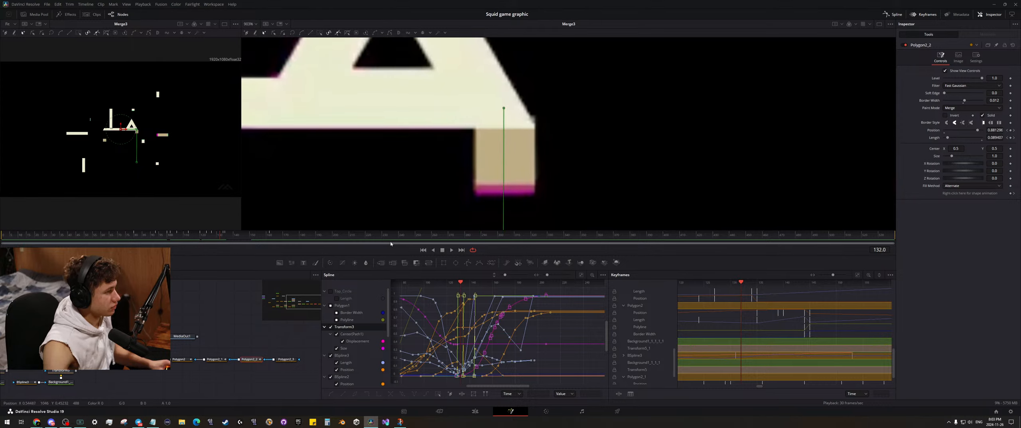
pyautogui.click(998, 137)
pyautogui.rightClick(998, 137)
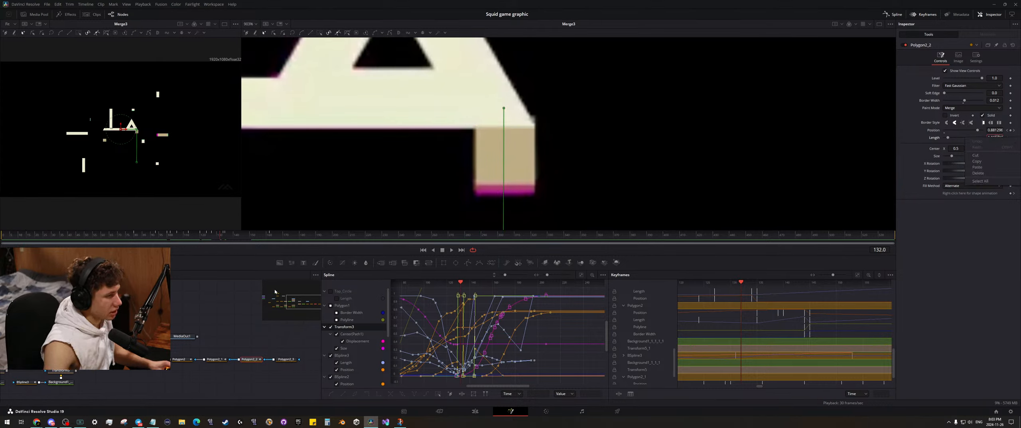
pyautogui.click(219, 248)
# - At frame 147, set Polygon2_2's Position to 0.226 and Length to about 0.52 to match the reference's horizontal bar
pyautogui.click(223, 237)
pyautogui.moveTo(223, 237); pyautogui.dragTo(244, 236)
pyautogui.scroll(-6, 448, 174)
pyautogui.scroll(-2, 569, 170)
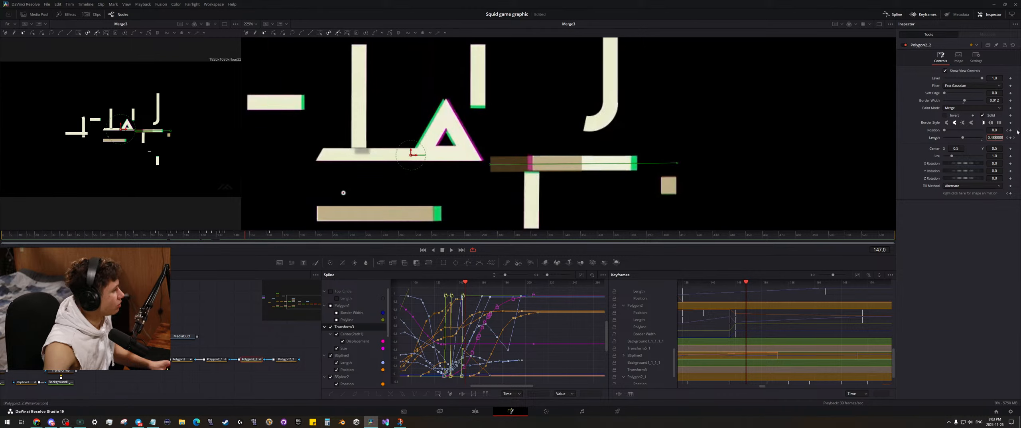
pyautogui.moveTo(993, 130); pyautogui.dragTo(1002, 130)
pyautogui.scroll(6, 608, 157)
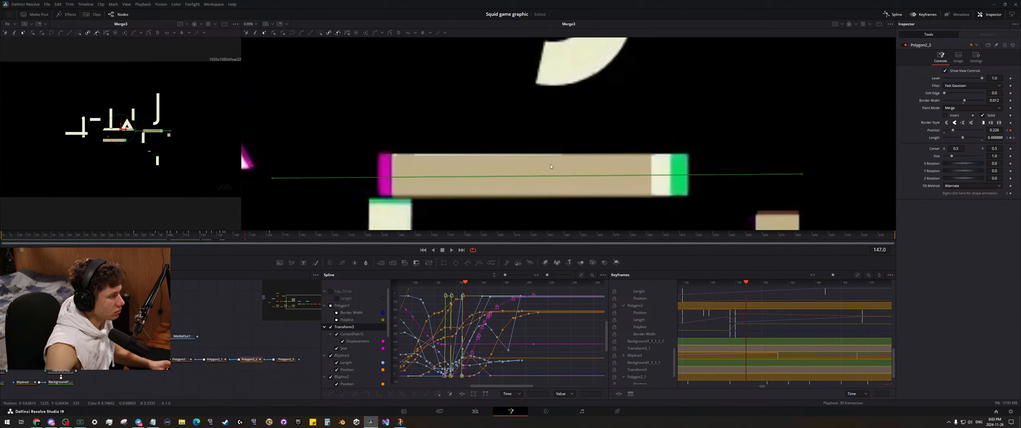
pyautogui.moveTo(1001, 131); pyautogui.dragTo(1002, 136)
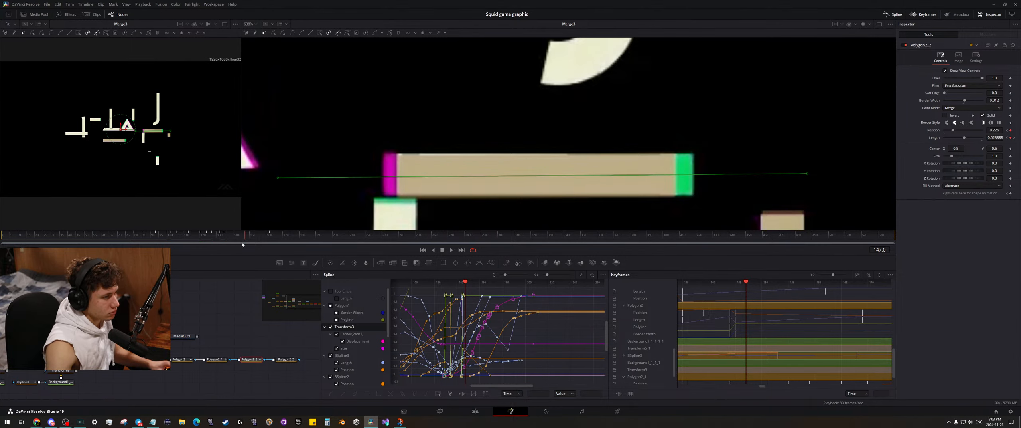
# - At frame 155, set Polygon2_2's Position to 0.48 and Length to about 0.48 to fit the reference's horizontal bar
pyautogui.press('space')
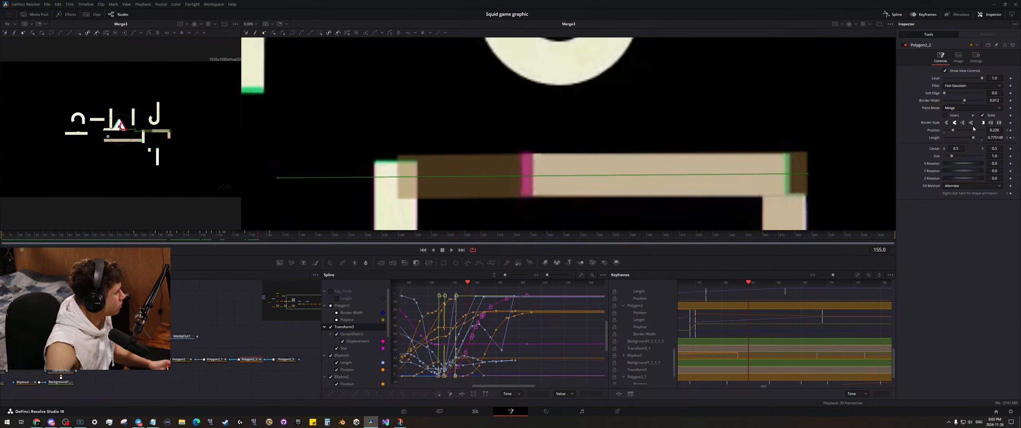
pyautogui.moveTo(995, 130); pyautogui.dragTo(1009, 130)
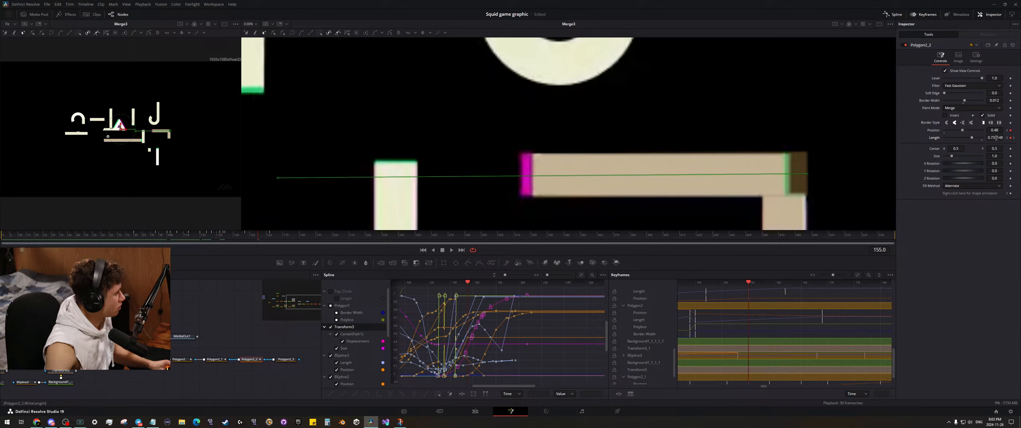
pyautogui.moveTo(994, 137); pyautogui.dragTo(973, 151)
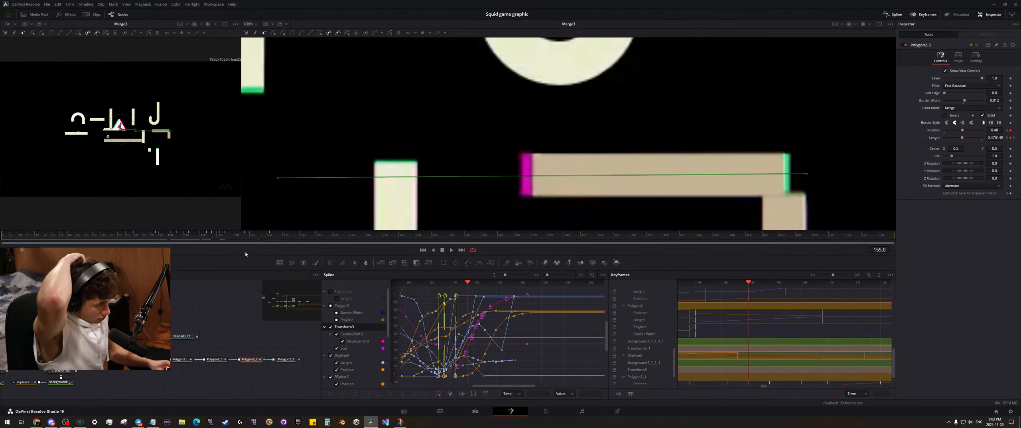
# - At frame 140, set Polygon2_2's Position to about 0.032 and Length to about 0.215 to match the reference bar
pyautogui.click(231, 236)
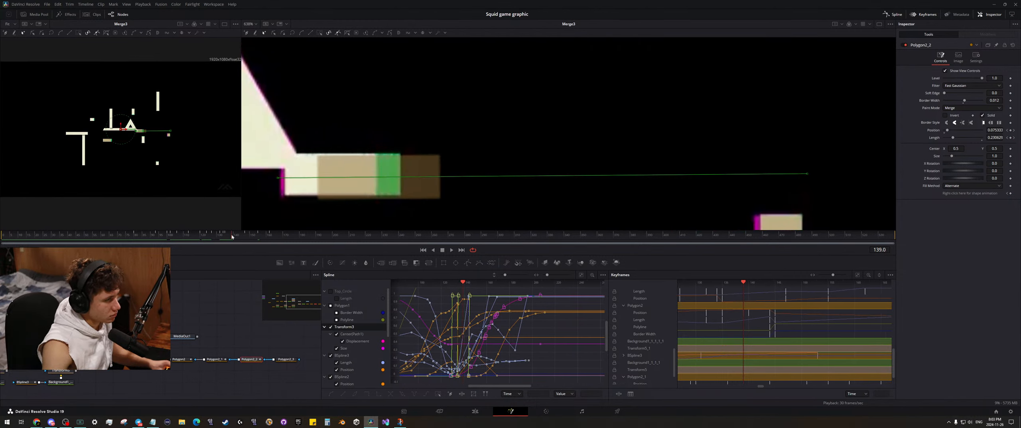
pyautogui.press('Right')
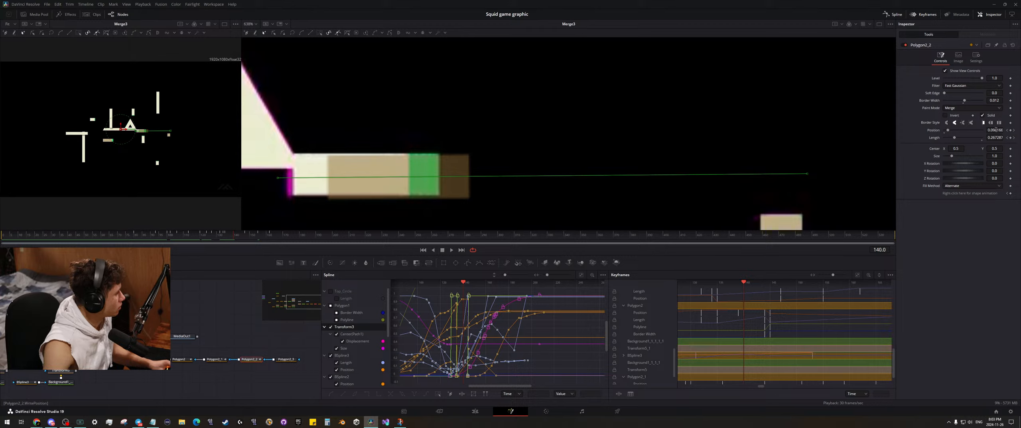
pyautogui.moveTo(996, 130)
pyautogui.mouseDown()
pyautogui.moveTo(972, 129)
pyautogui.moveTo(993, 136)
pyautogui.moveTo(982, 137)
pyautogui.mouseUp()
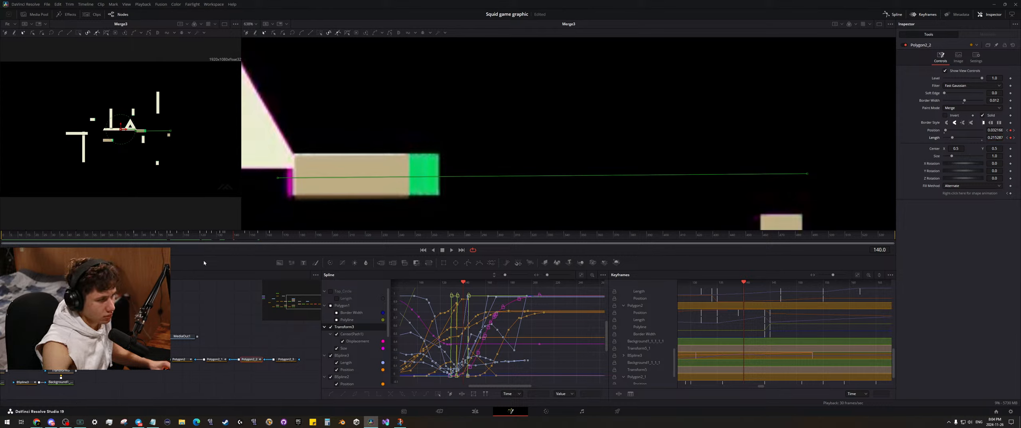
# - Set Polygon2_2's Position to 0 and Length to about 0.11 at frame 137, and to about 0.101 and 0.39 at frame 143
pyautogui.press('Left')
pyautogui.press('Left')
pyautogui.press('Left')
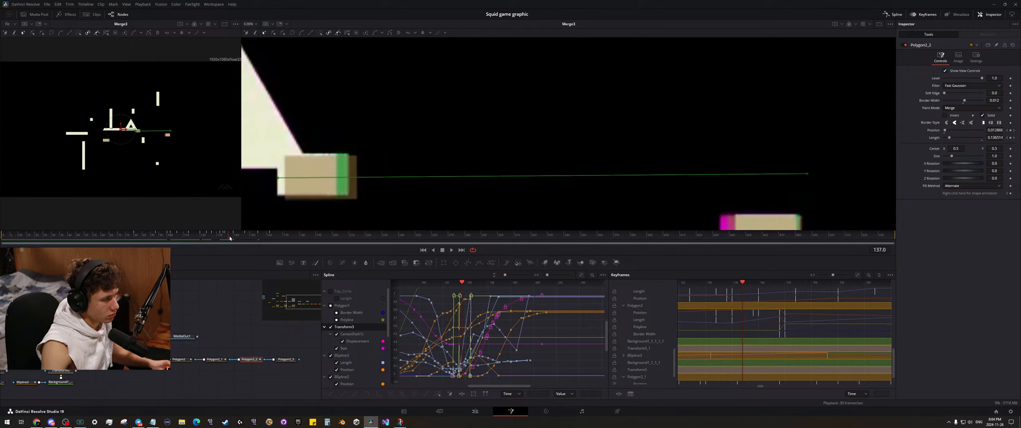
pyautogui.moveTo(994, 130); pyautogui.dragTo(989, 137)
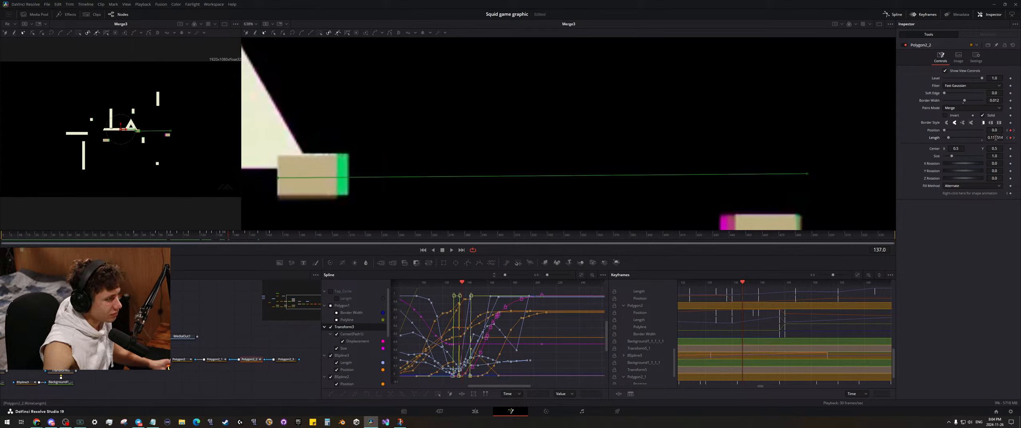
pyautogui.moveTo(232, 238); pyautogui.dragTo(239, 236)
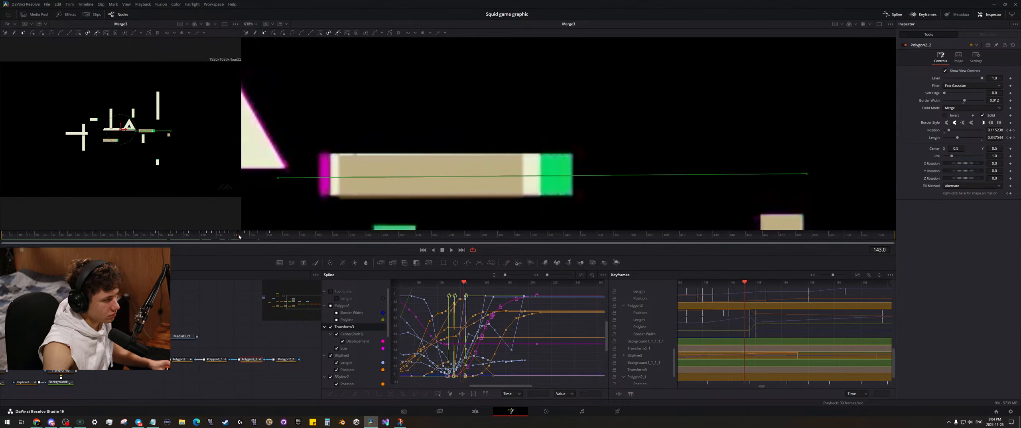
pyautogui.moveTo(995, 129); pyautogui.dragTo(1015, 138)
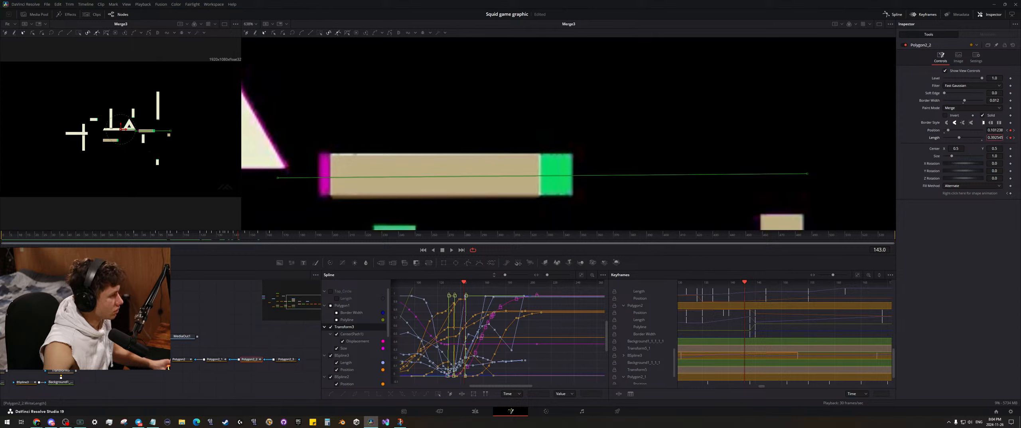
# - At frame 145, set Polygon2_2's Position to about 0.16 and Length to about 0.478, and save the project
pyautogui.click(243, 236)
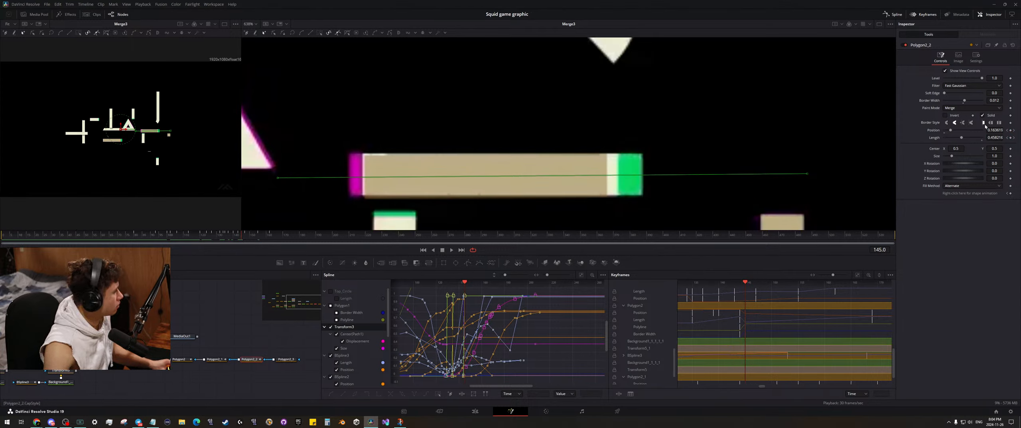
pyautogui.moveTo(993, 130); pyautogui.dragTo(1007, 139)
pyautogui.hotkey('ctrl', 's')
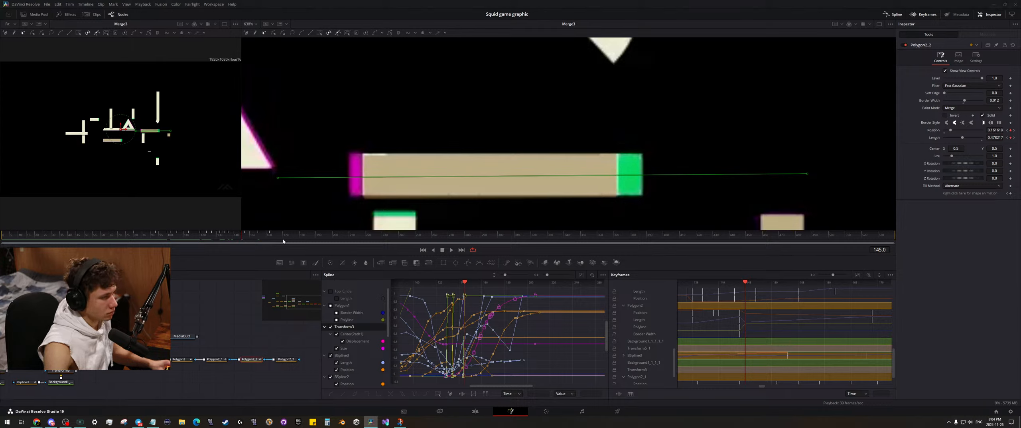
# - At frame 151, set Polygon2_2's Position to 0.36 and Length to about 0.527 to cover the reference bar
pyautogui.moveTo(244, 238); pyautogui.dragTo(252, 238)
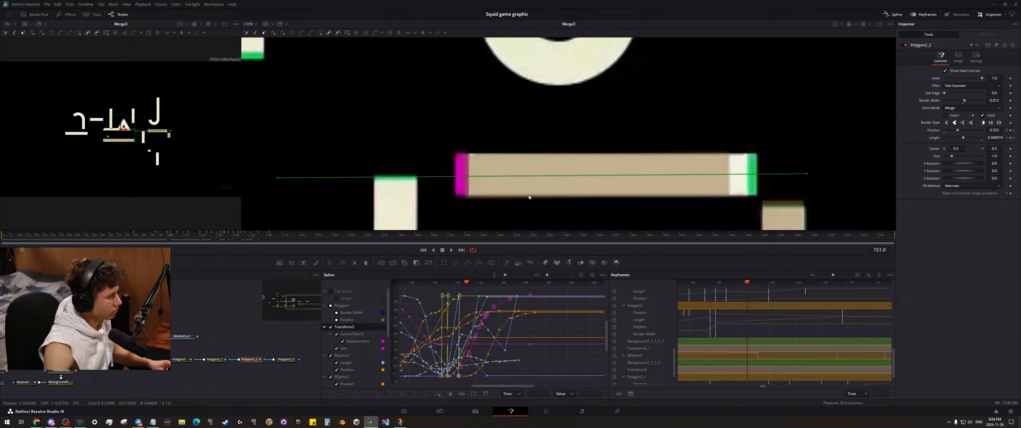
pyautogui.moveTo(993, 136)
pyautogui.mouseDown()
pyautogui.moveTo(1002, 136)
pyautogui.moveTo(993, 130)
pyautogui.mouseUp()
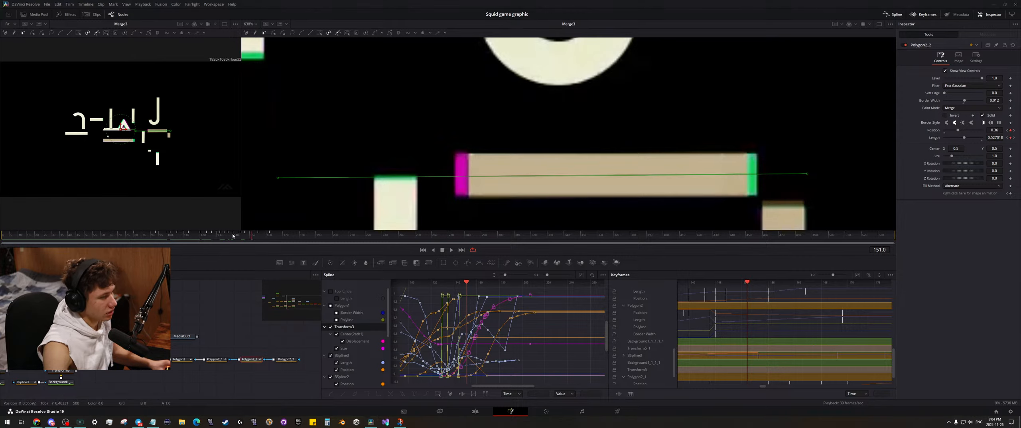
# - At frame 158, set Polygon2_2's Position to about 0.551 so the stroke starts where the reference bar does
pyautogui.click(257, 236)
pyautogui.moveTo(256, 236); pyautogui.dragTo(264, 238)
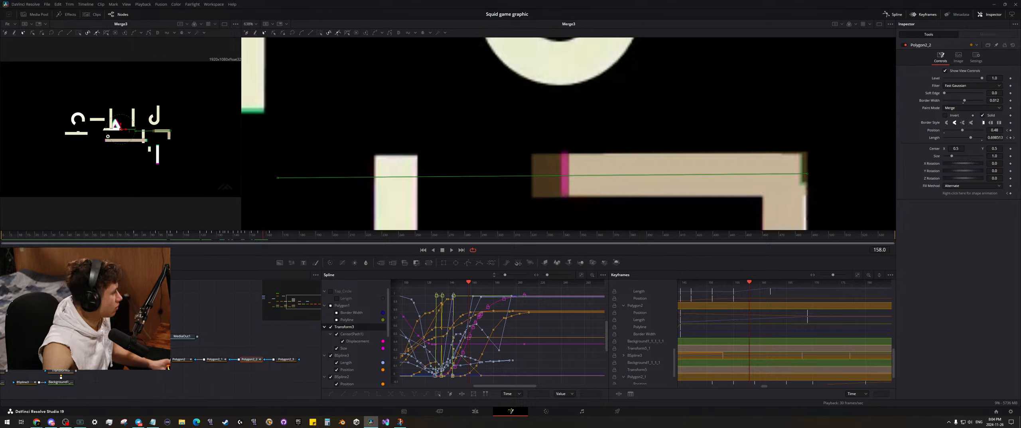
pyautogui.moveTo(995, 130); pyautogui.dragTo(1012, 130)
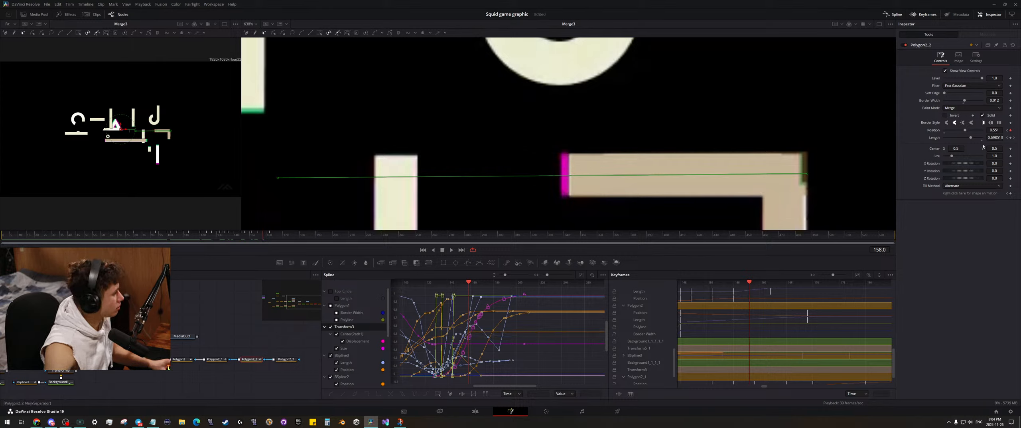
pyautogui.click(261, 235)
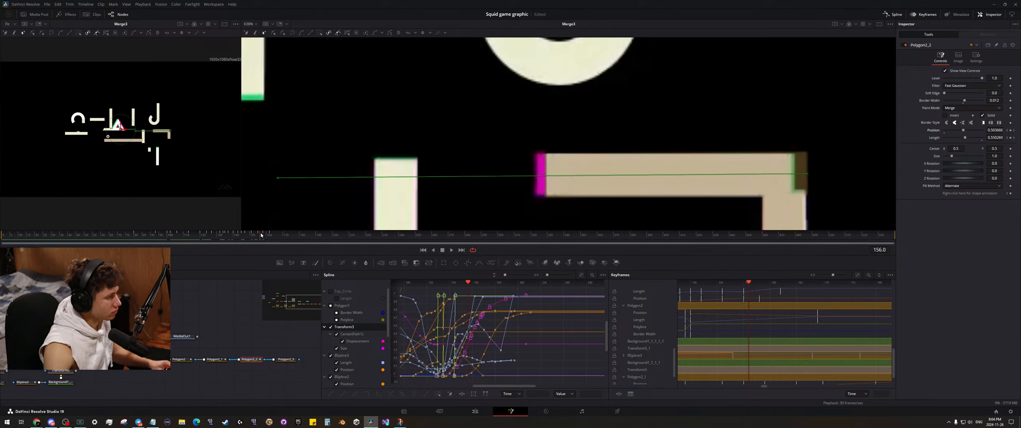
# - Set Polygon2_2's Position to 0.59 at frame 164 and to about 0.5863 at frame 161
pyautogui.moveTo(262, 235)
pyautogui.mouseDown()
pyautogui.moveTo(297, 239)
pyautogui.moveTo(274, 237)
pyautogui.mouseUp()
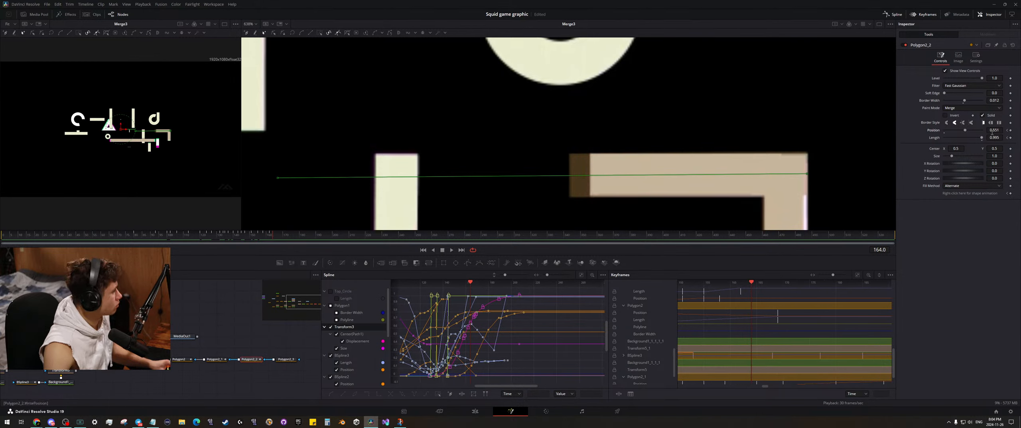
pyautogui.moveTo(992, 132); pyautogui.dragTo(1007, 132)
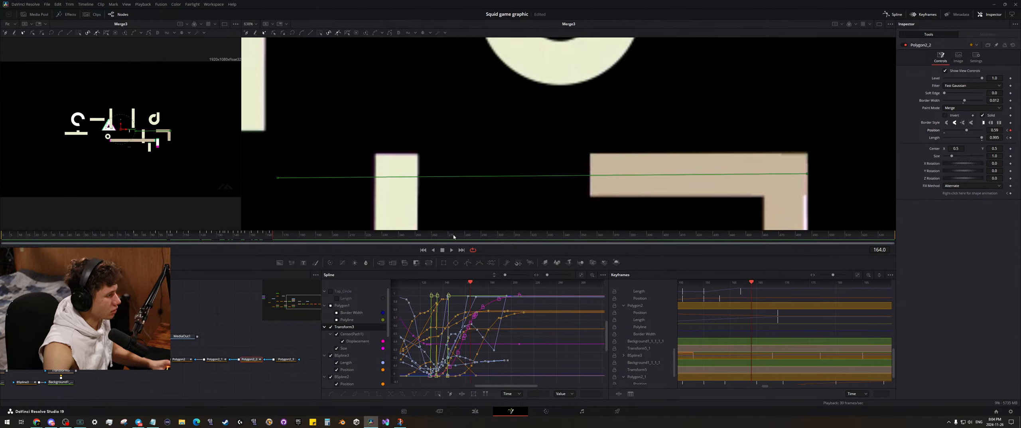
pyautogui.moveTo(271, 236); pyautogui.dragTo(269, 237)
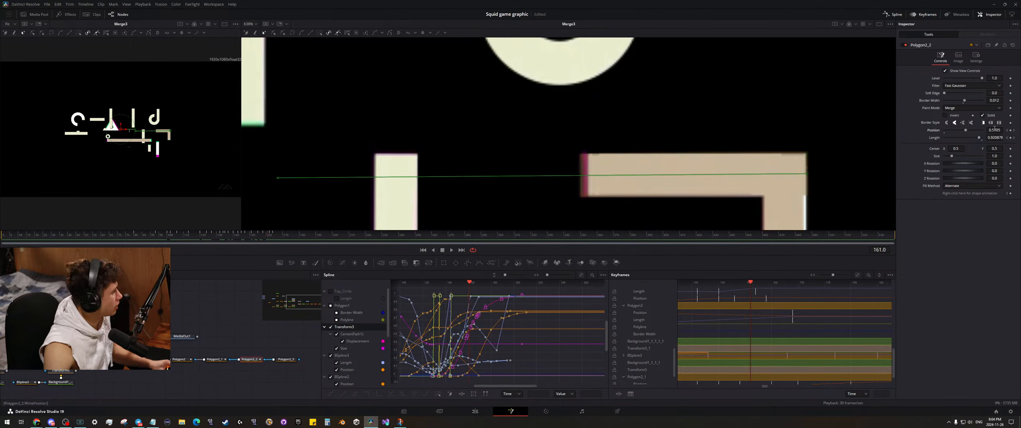
pyautogui.moveTo(994, 128); pyautogui.dragTo(1001, 129)
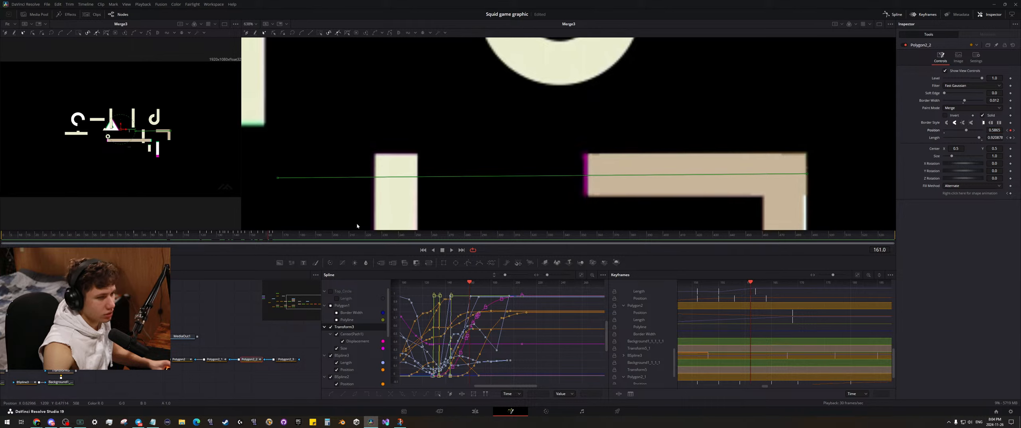
# - Play the animation from about frame 108 through the finished title to review the Polygon2_2 stroke against the reference
pyautogui.moveTo(266, 237); pyautogui.dragTo(183, 237)
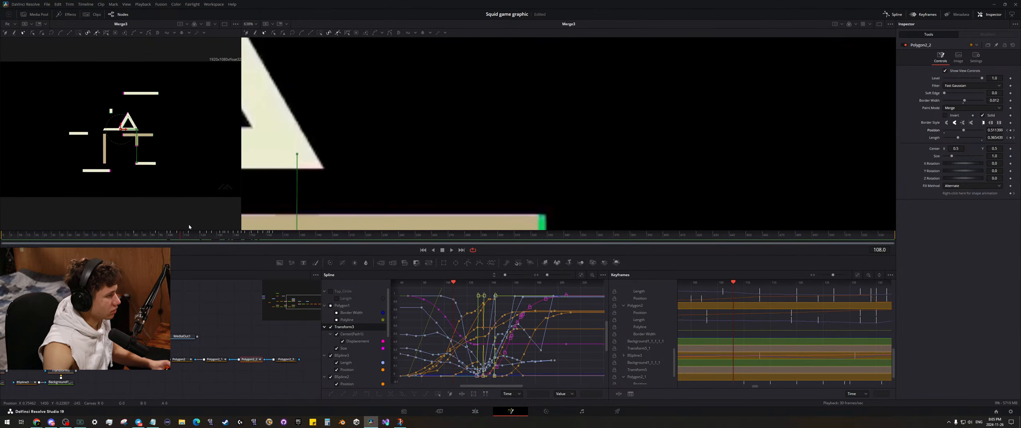
pyautogui.hotkey('ctrl', 'f')
pyautogui.press('space')
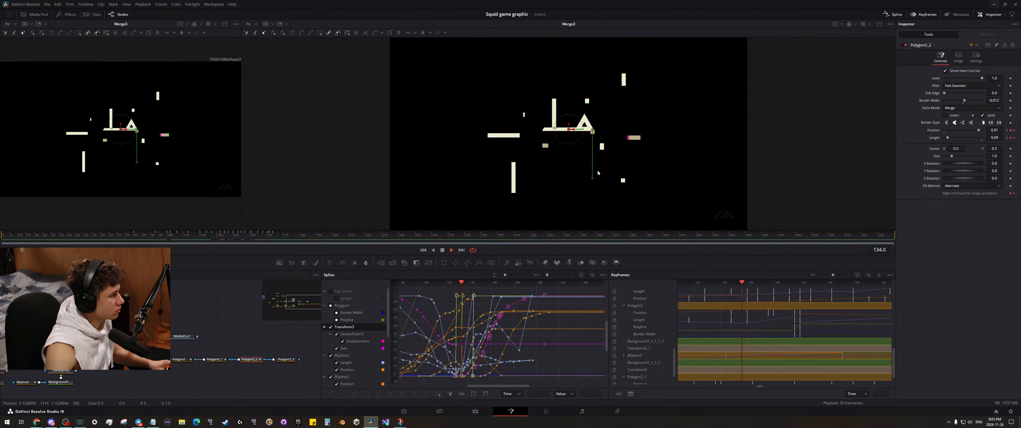
pyautogui.scroll(3, 587, 154)
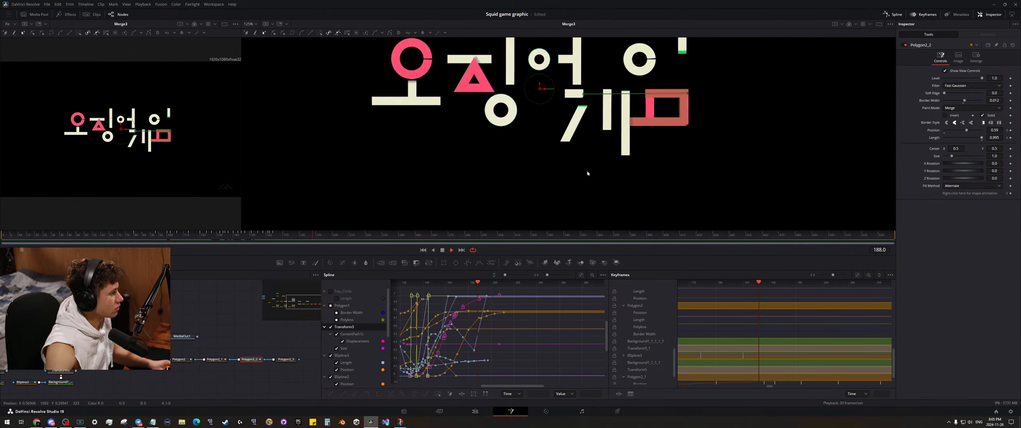
pyautogui.press('space')
pyautogui.press('space')
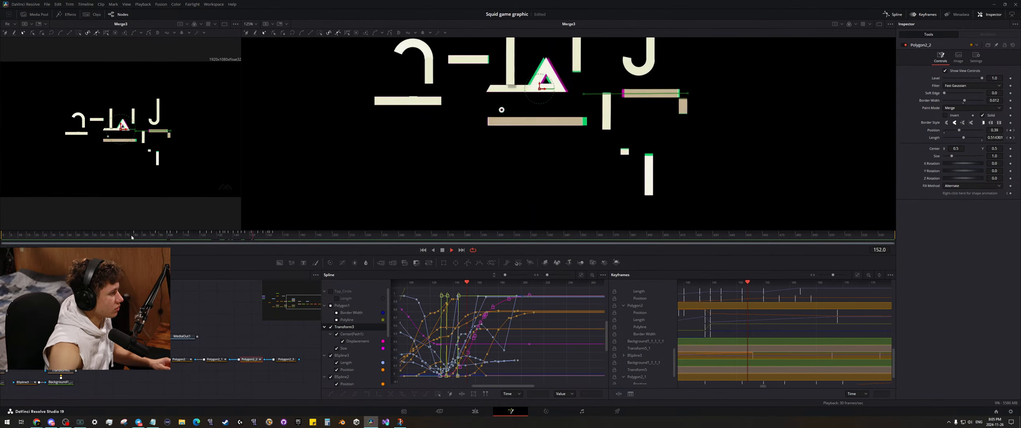
pyautogui.press('space')
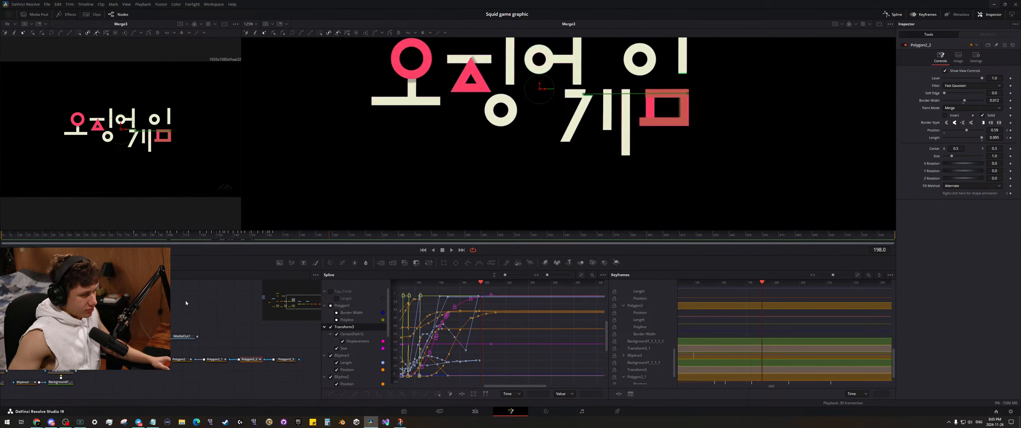
# - Select Polygon2_3 and, at frame 53, place its first path point with horizontal handles at the square's lower-left corner
pyautogui.click(282, 359)
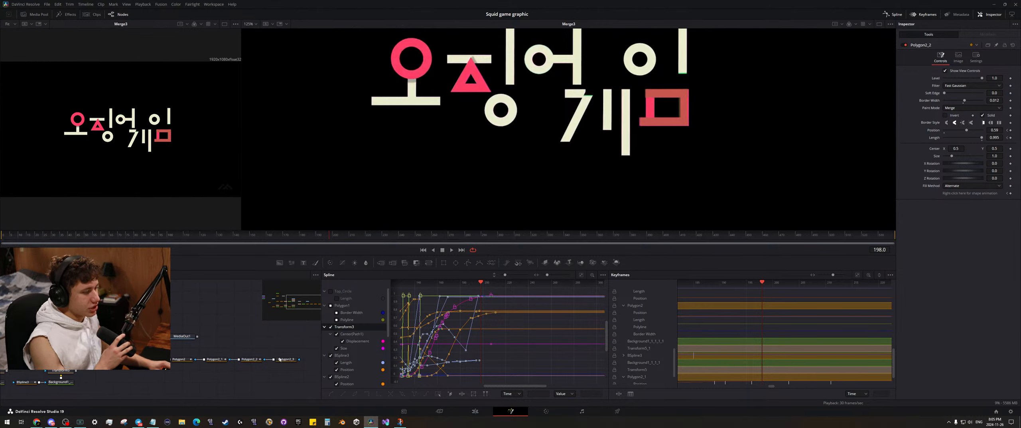
pyautogui.click(212, 317)
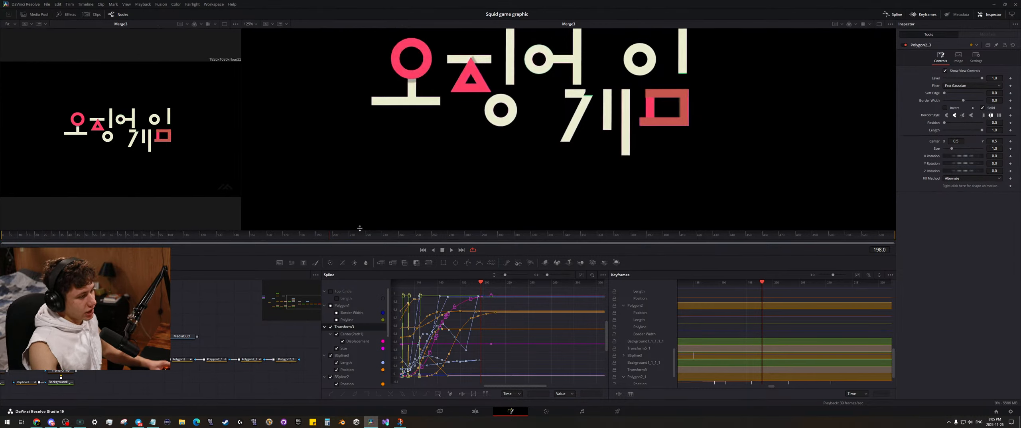
pyautogui.click(287, 360)
pyautogui.moveTo(479, 149); pyautogui.dragTo(435, 153)
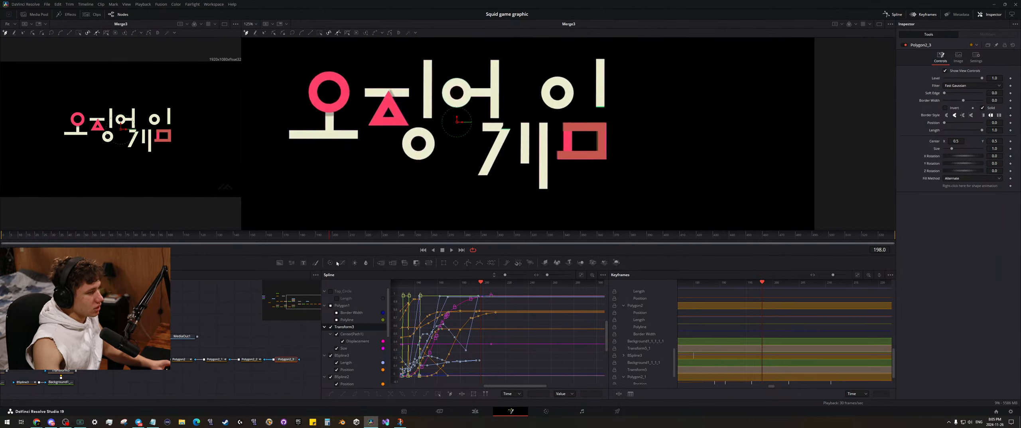
pyautogui.click(145, 236)
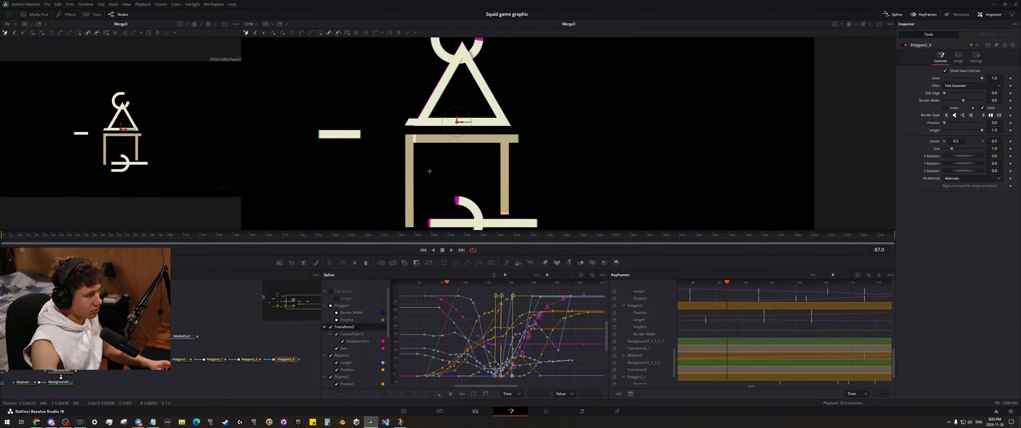
pyautogui.click(132, 236)
pyautogui.moveTo(131, 236); pyautogui.dragTo(91, 231)
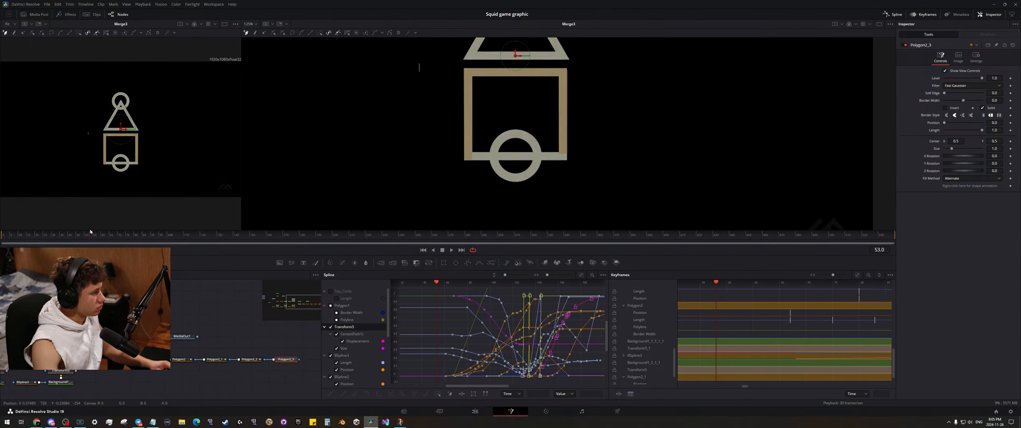
pyautogui.scroll(6, 483, 160)
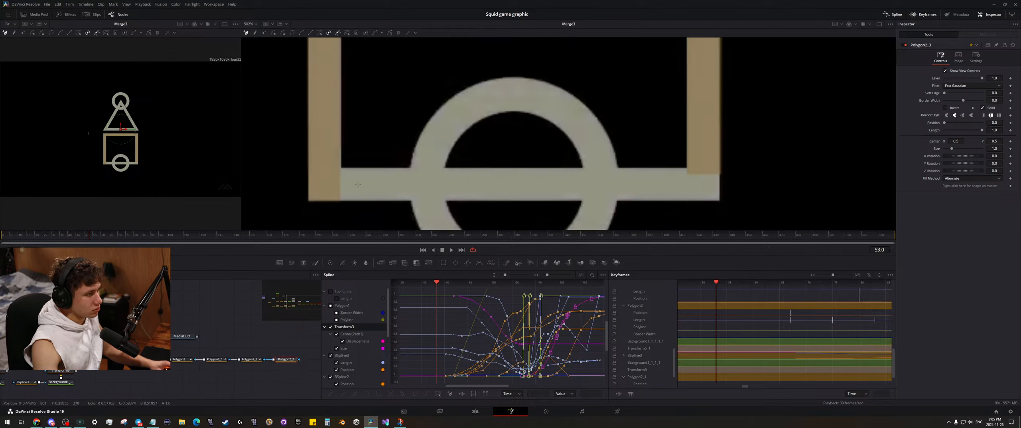
pyautogui.moveTo(358, 185); pyautogui.dragTo(420, 174)
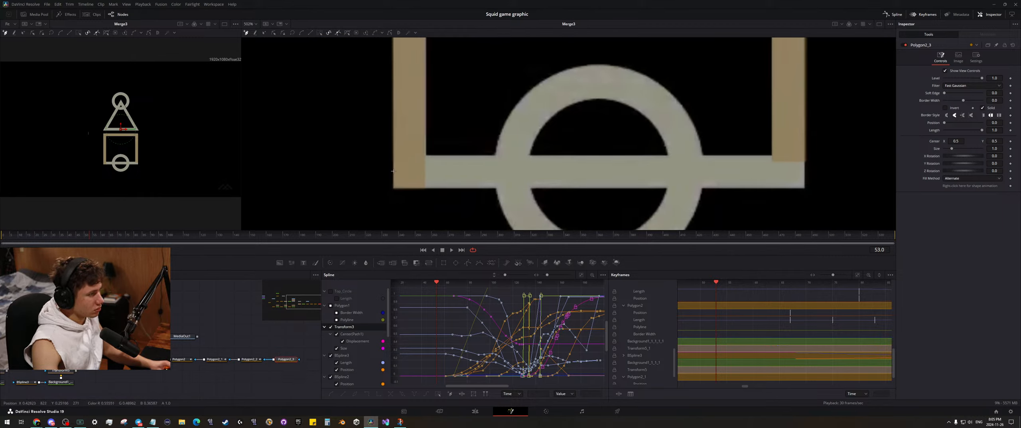
pyautogui.moveTo(393, 173); pyautogui.dragTo(680, 172)
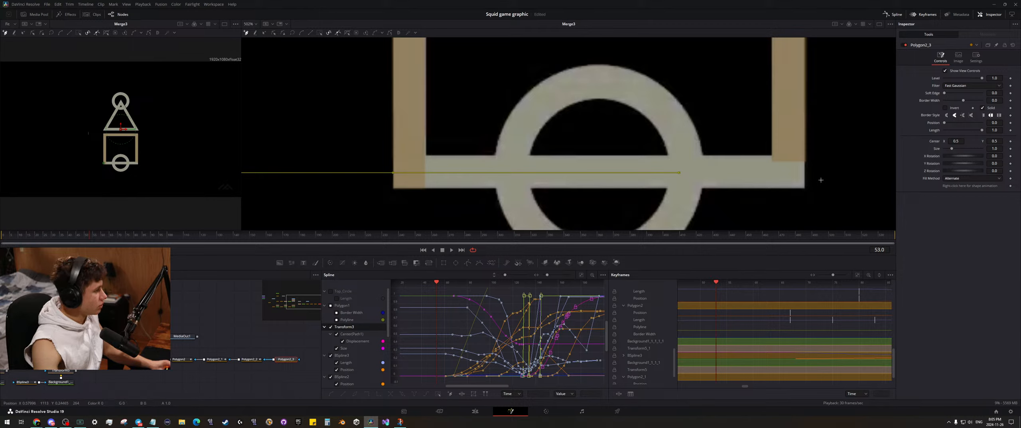
# - At frame 135, extend Polygon2_3's path to the far edge of the small white reference square
pyautogui.scroll(-5, 813, 168)
pyautogui.moveTo(820, 146); pyautogui.dragTo(586, 165)
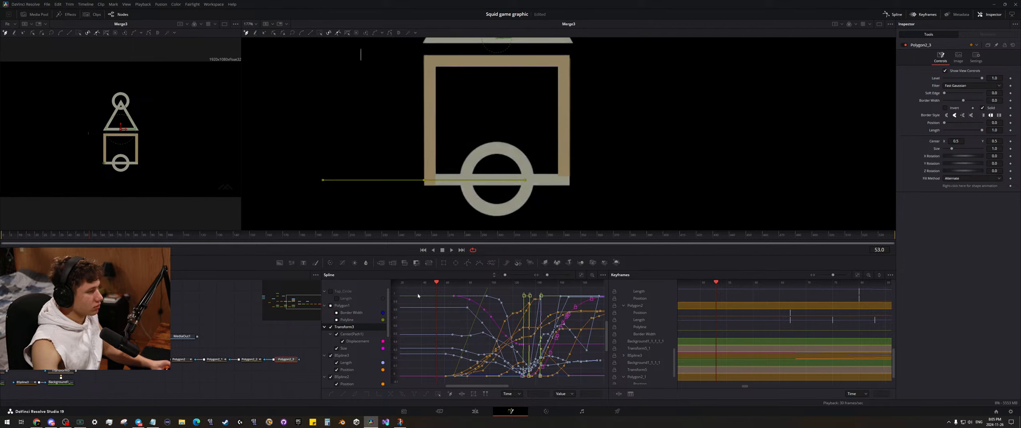
pyautogui.moveTo(126, 236); pyautogui.dragTo(224, 249)
pyautogui.scroll(10, 650, 181)
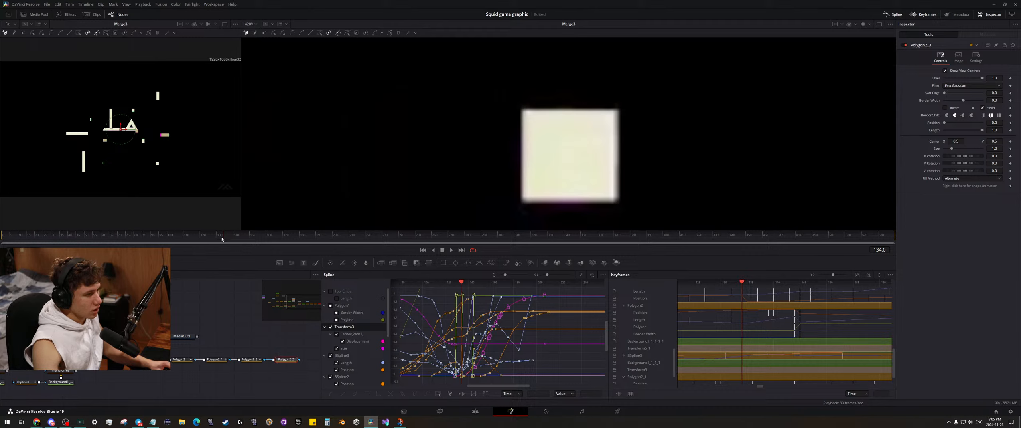
pyautogui.moveTo(221, 238); pyautogui.dragTo(226, 238)
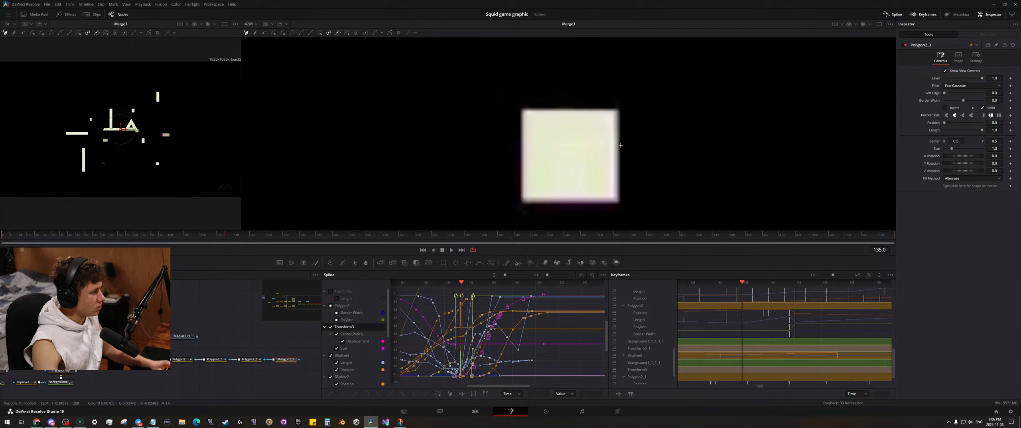
pyautogui.scroll(-6, 614, 154)
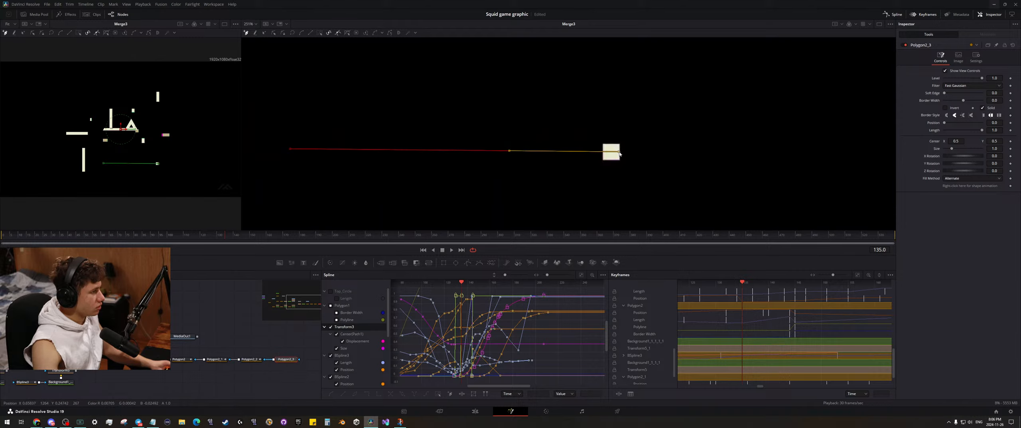
pyautogui.scroll(-1, 554, 145)
pyautogui.moveTo(540, 136); pyautogui.dragTo(554, 152)
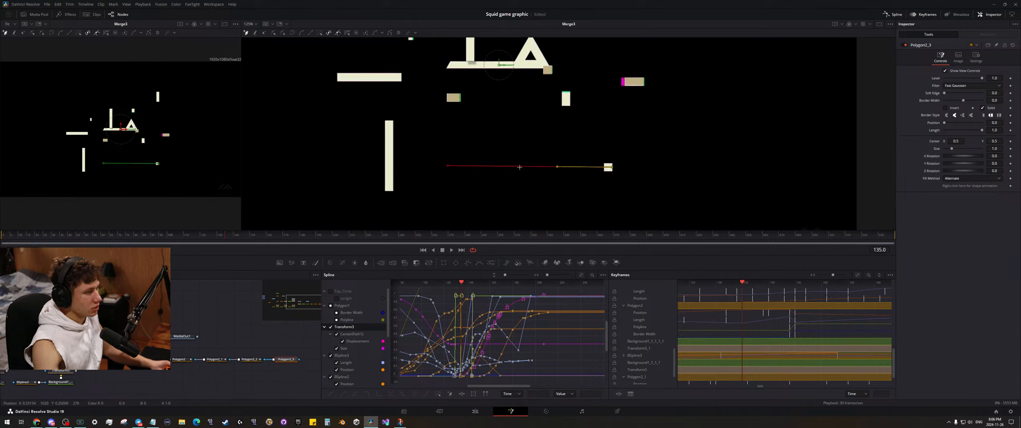
pyautogui.scroll(2, 636, 145)
pyautogui.scroll(1, 638, 146)
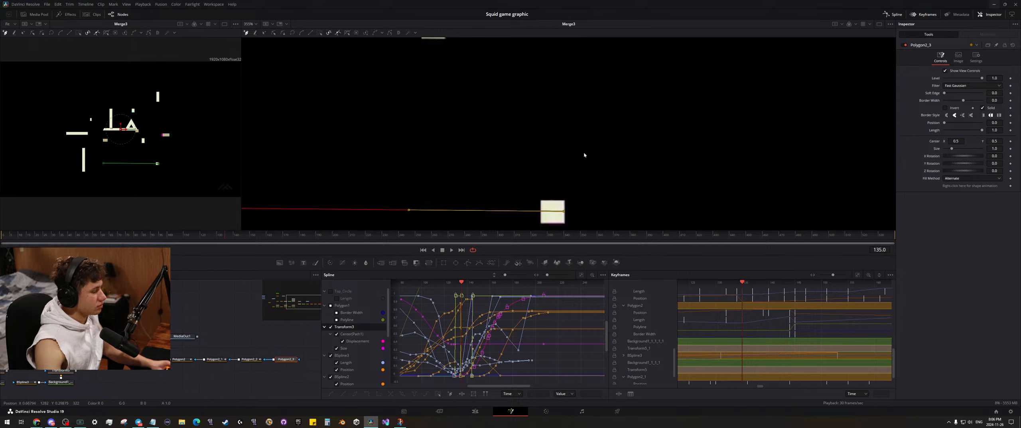
# - At frame 126, set Polygon2_3's Border Width to about 0.0116 and give the stroke flat end caps
pyautogui.scroll(-3, 588, 155)
pyautogui.moveTo(225, 236)
pyautogui.mouseDown()
pyautogui.moveTo(146, 239)
pyautogui.moveTo(210, 242)
pyautogui.mouseUp()
pyautogui.scroll(2, 666, 140)
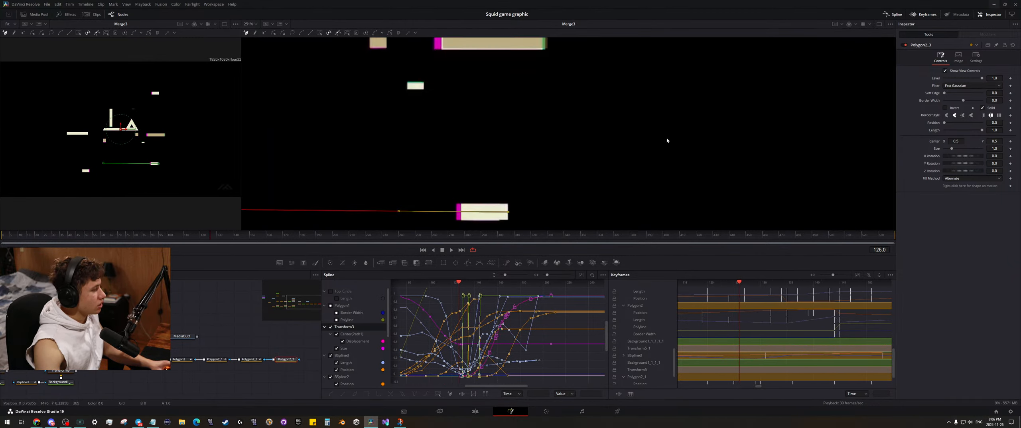
pyautogui.moveTo(997, 98); pyautogui.dragTo(1013, 98)
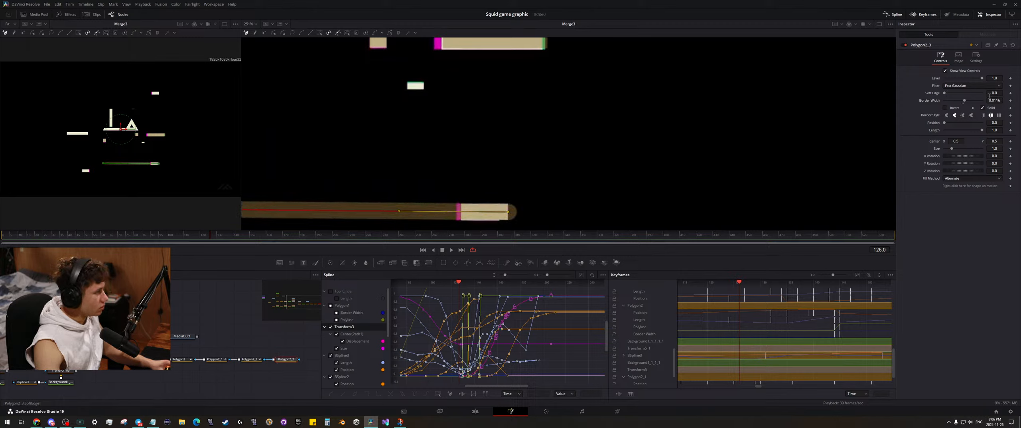
pyautogui.click(984, 115)
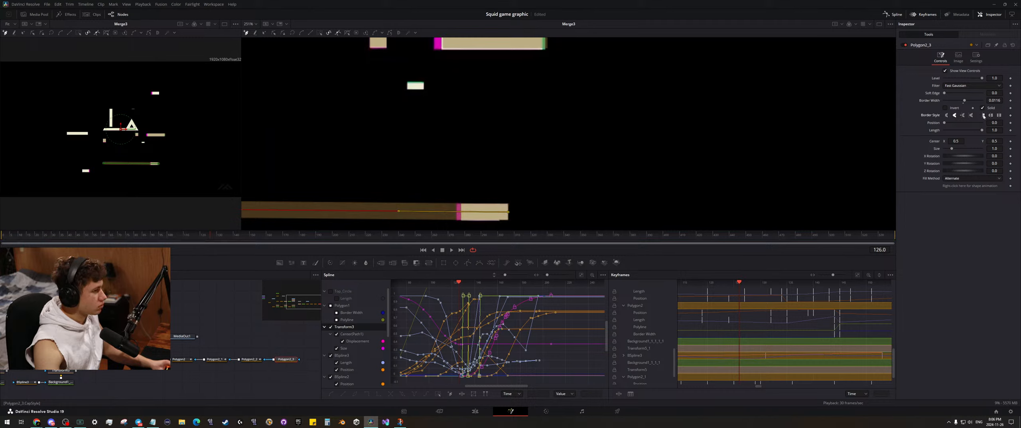
# - At frame 117, nudge the far end point of Polygon2_3's path slightly upward to level the stroke with the reference bar
pyautogui.moveTo(373, 186); pyautogui.dragTo(639, 154)
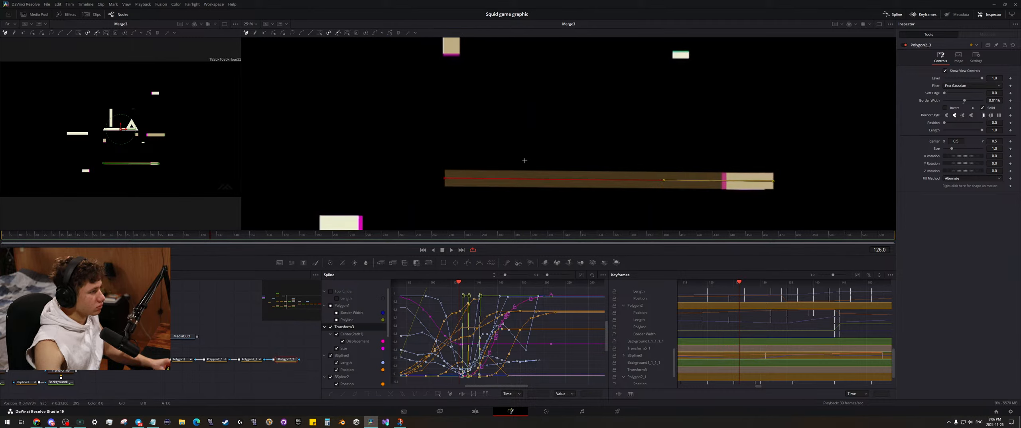
pyautogui.moveTo(524, 160); pyautogui.dragTo(442, 191)
pyautogui.moveTo(206, 240); pyautogui.dragTo(196, 257)
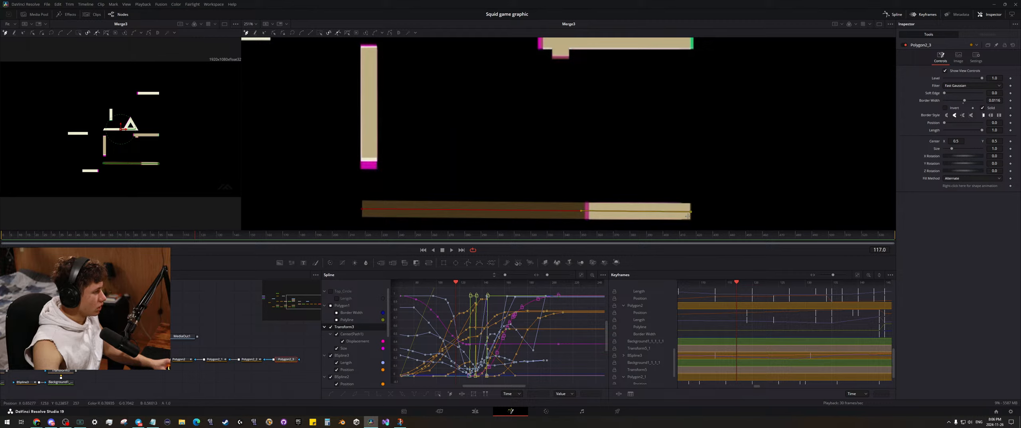
pyautogui.moveTo(691, 214); pyautogui.dragTo(690, 212)
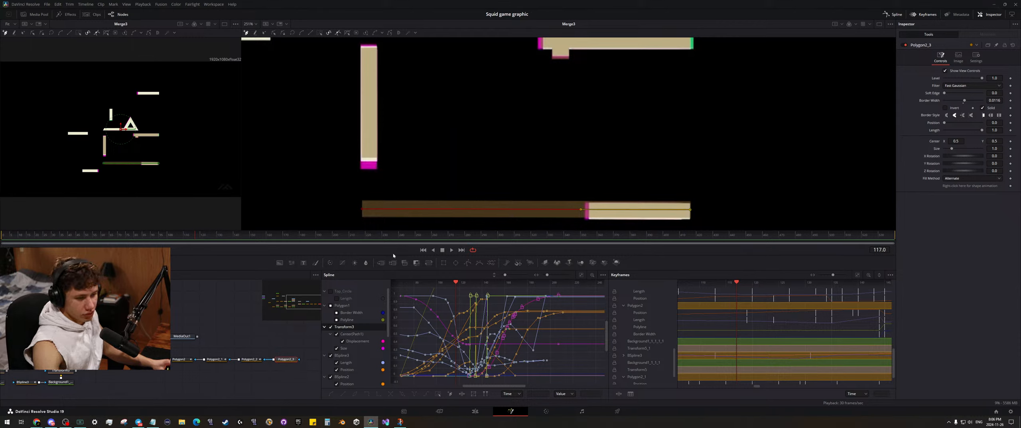
# - Add a shape keyframe to Polygon2_3's path at frame 135, where the stroke reaches the small square
pyautogui.moveTo(193, 240); pyautogui.dragTo(226, 242)
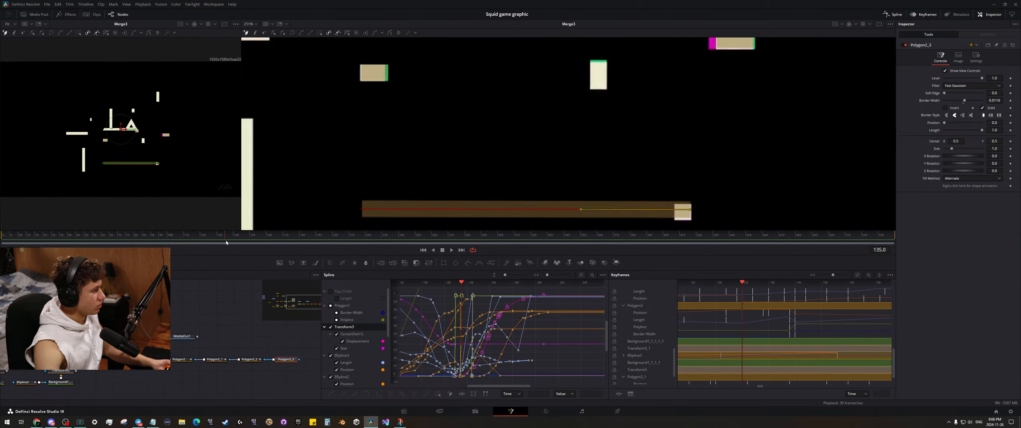
pyautogui.scroll(1, 710, 167)
pyautogui.moveTo(695, 166); pyautogui.dragTo(653, 72)
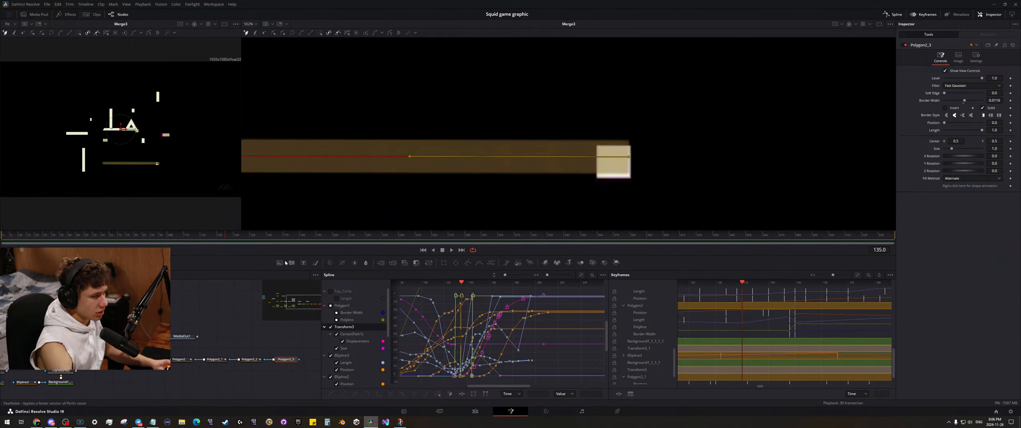
pyautogui.click(223, 238)
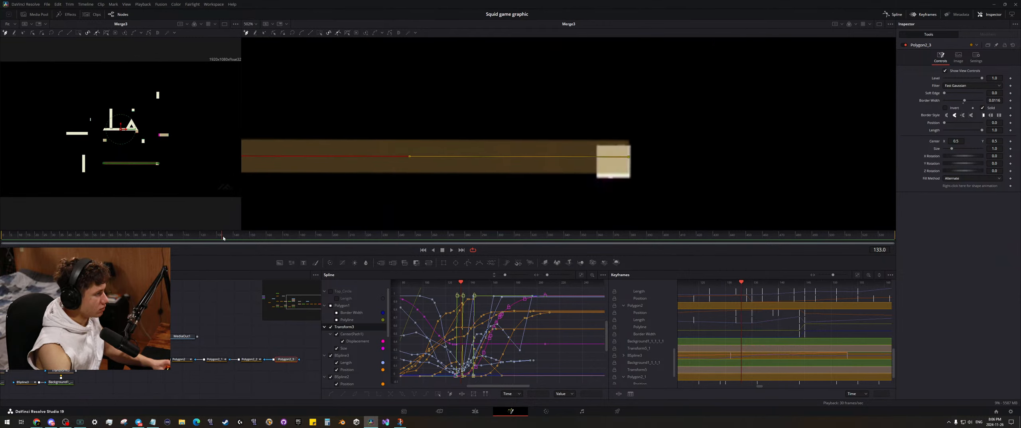
pyautogui.moveTo(225, 239); pyautogui.dragTo(227, 239)
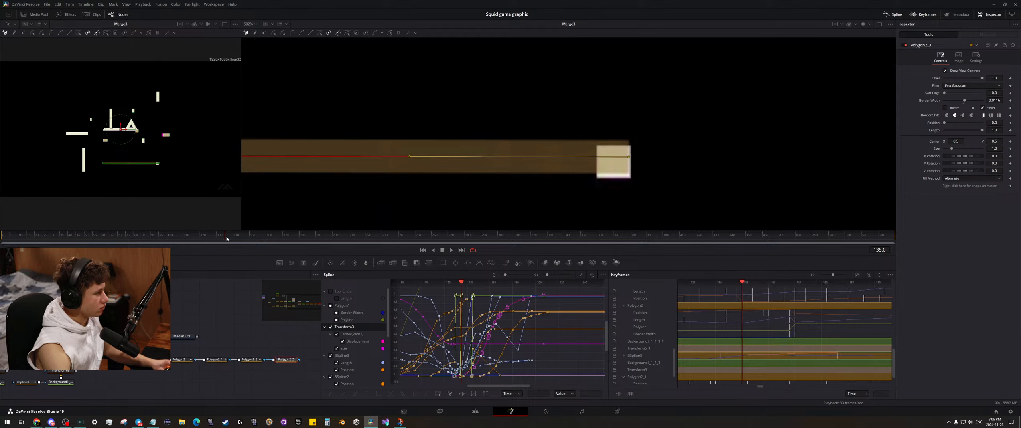
pyautogui.click(1011, 187)
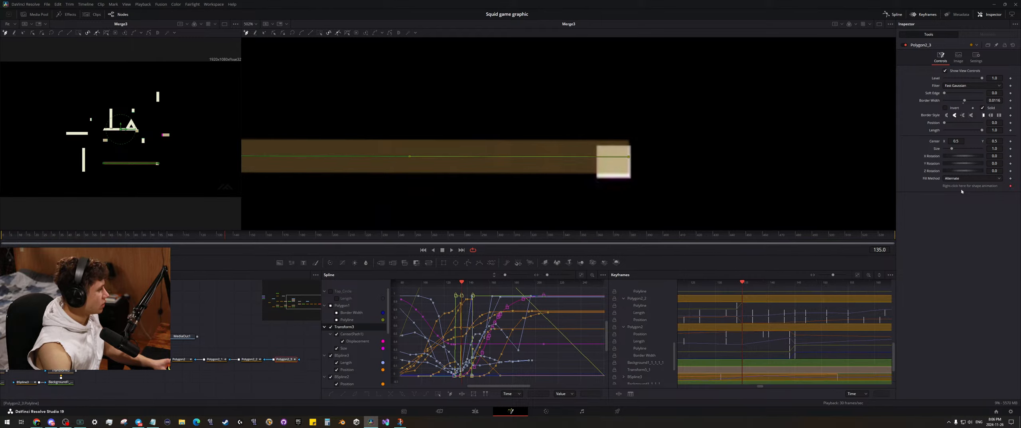
# - At frame 136, swing the far end point of Polygon2_3's path upward, well above the small white square
pyautogui.moveTo(227, 239); pyautogui.dragTo(227, 239)
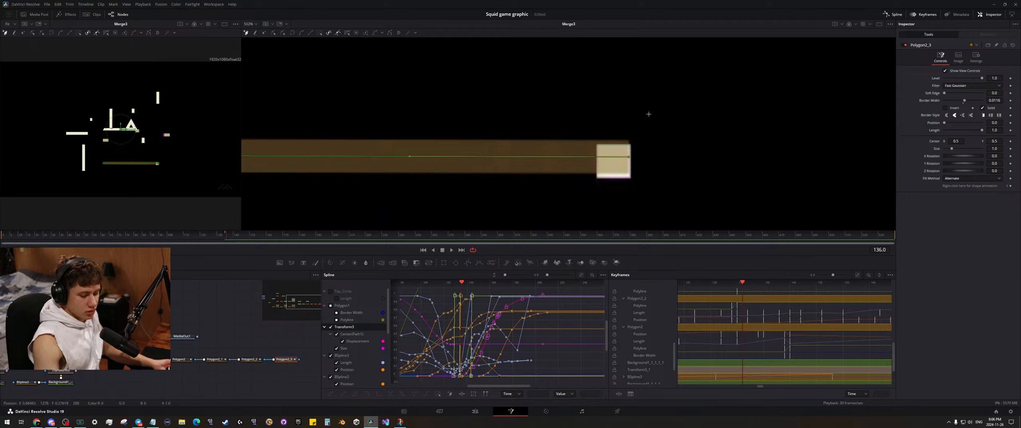
pyautogui.scroll(-8, 649, 114)
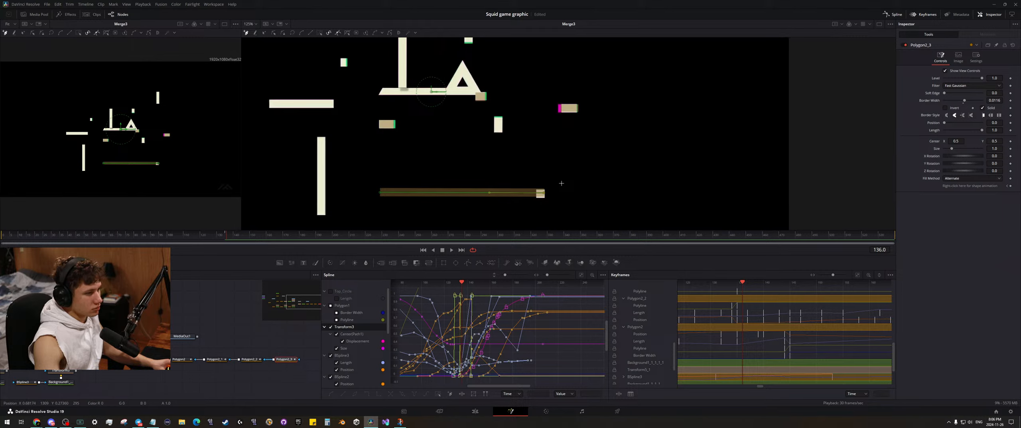
pyautogui.moveTo(229, 239)
pyautogui.mouseDown()
pyautogui.moveTo(327, 239)
pyautogui.moveTo(261, 238)
pyautogui.moveTo(246, 227)
pyautogui.moveTo(276, 229)
pyautogui.moveTo(256, 226)
pyautogui.moveTo(228, 237)
pyautogui.mouseUp()
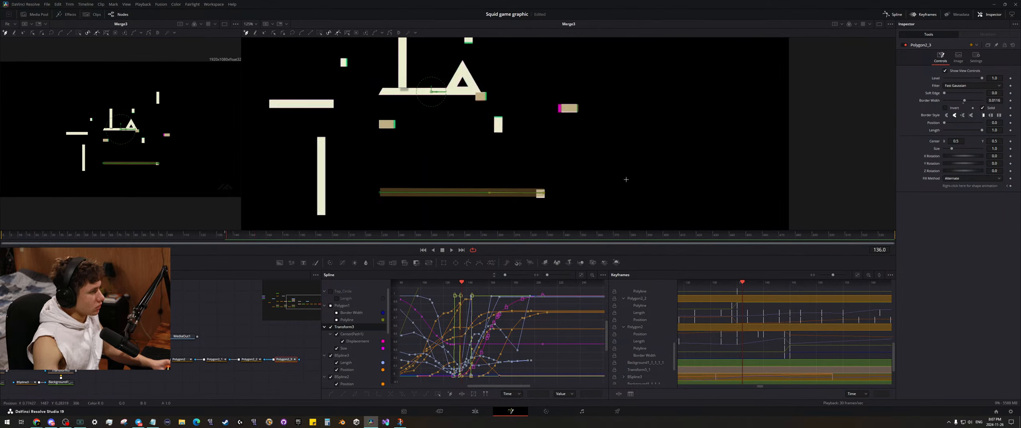
pyautogui.moveTo(234, 235)
pyautogui.mouseDown()
pyautogui.moveTo(276, 249)
pyautogui.moveTo(226, 238)
pyautogui.mouseUp()
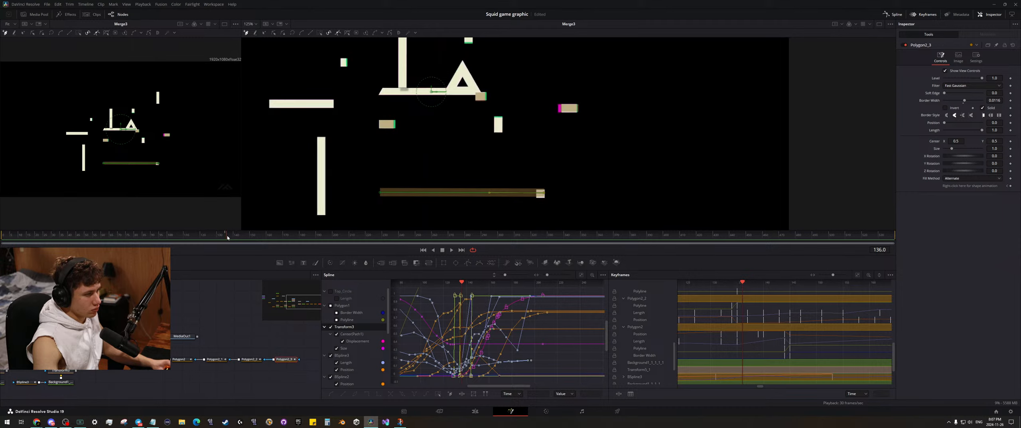
pyautogui.moveTo(544, 196); pyautogui.dragTo(546, 89)
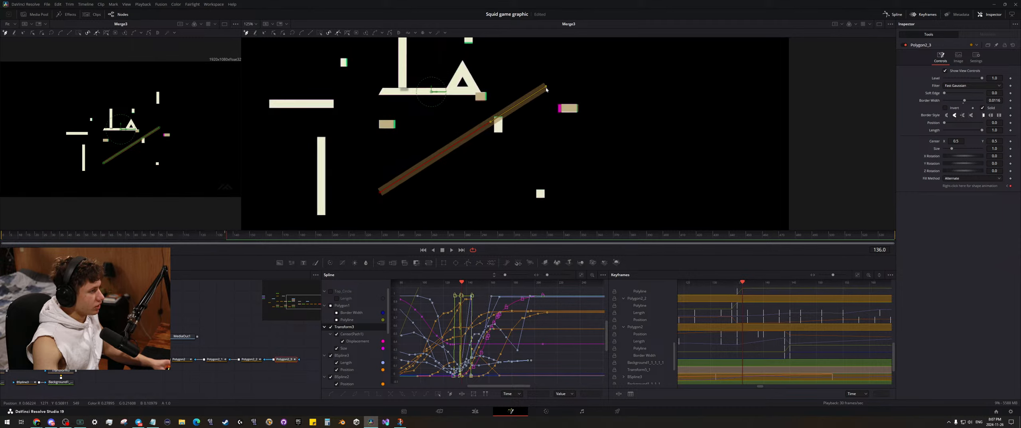
pyautogui.moveTo(381, 194); pyautogui.dragTo(424, 219)
pyautogui.hotkey('ctrl', 'z')
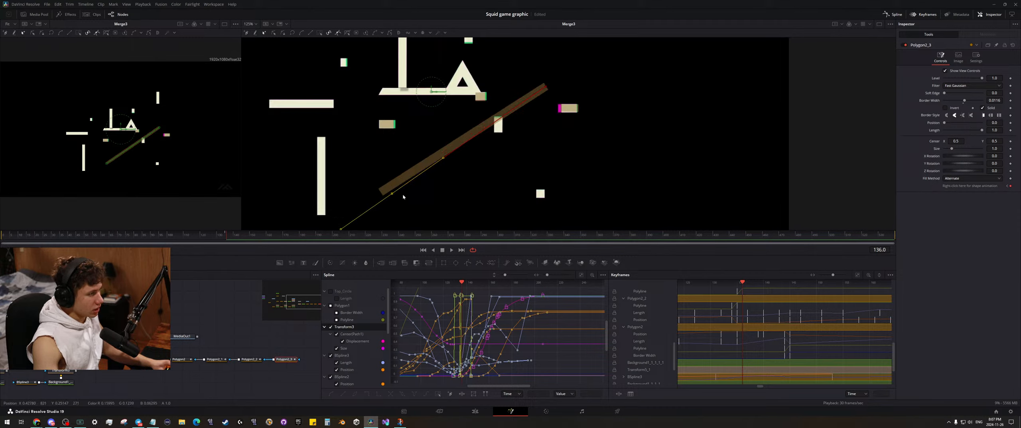
# - Move the path's start point to the middle of the small white square's lower edge at frame 136
pyautogui.moveTo(381, 193); pyautogui.dragTo(640, 181)
pyautogui.scroll(10, 541, 200)
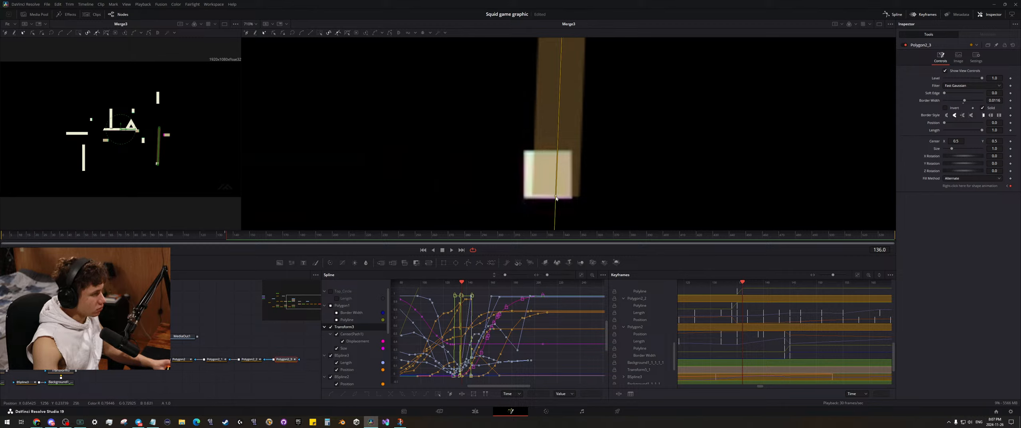
pyautogui.moveTo(556, 197); pyautogui.dragTo(549, 197)
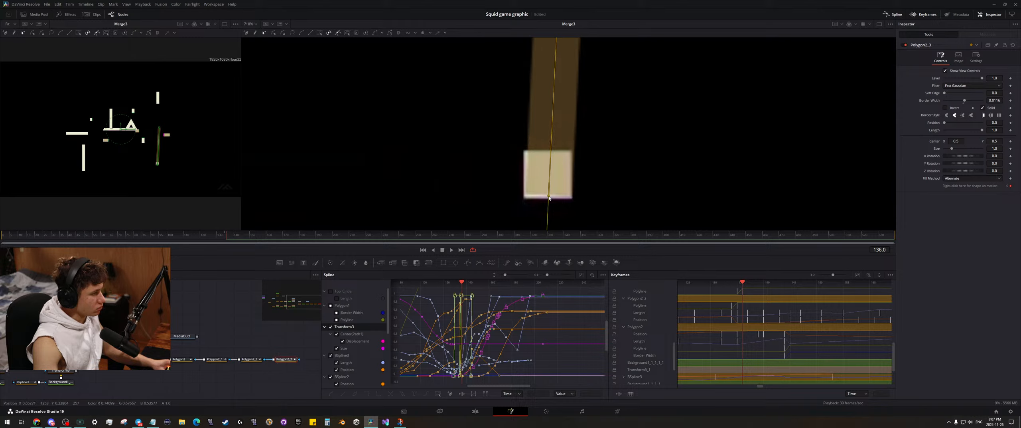
pyautogui.scroll(-6, 634, 169)
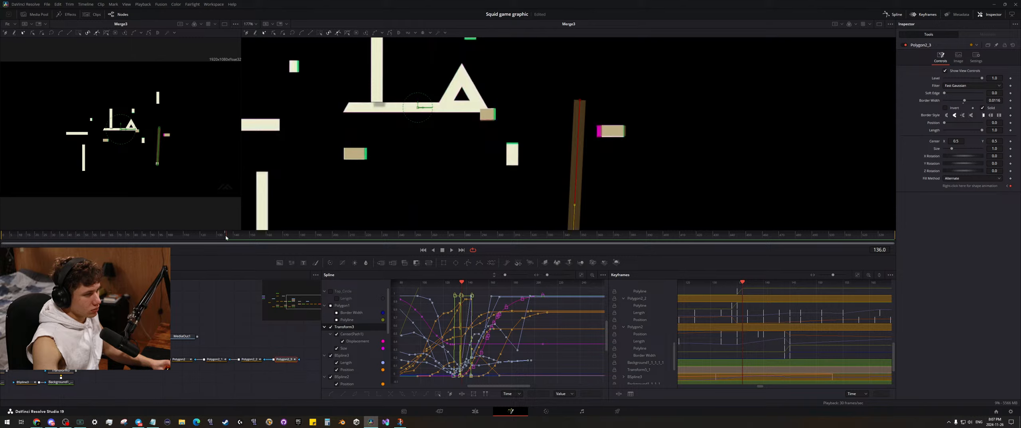
# - Lower the path's upper end point and align it above the small square so the stroke runs vertically
pyautogui.moveTo(226, 237)
pyautogui.mouseDown()
pyautogui.moveTo(347, 255)
pyautogui.moveTo(228, 244)
pyautogui.mouseUp()
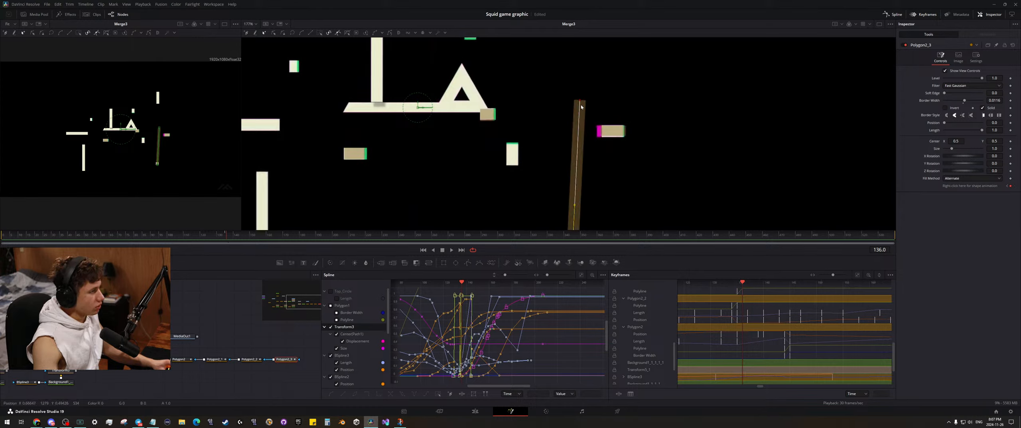
pyautogui.moveTo(580, 101); pyautogui.dragTo(572, 125)
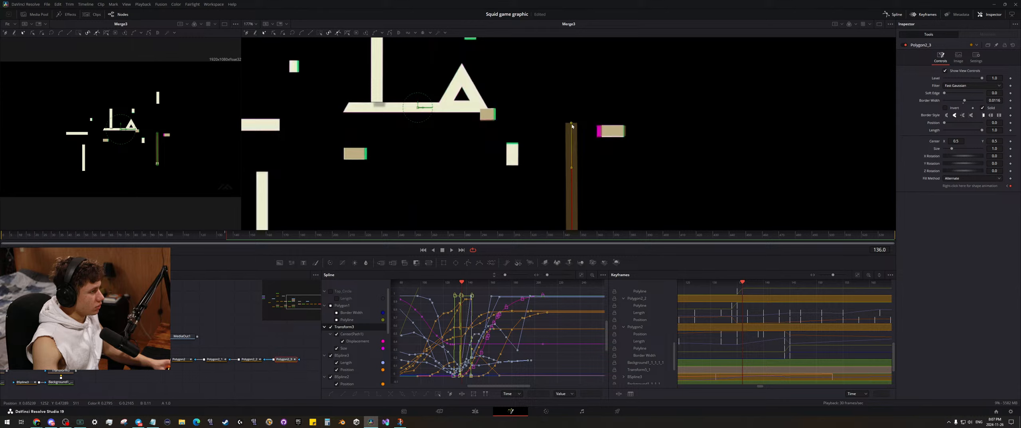
pyautogui.moveTo(226, 244)
pyautogui.mouseDown()
pyautogui.moveTo(279, 244)
pyautogui.moveTo(226, 237)
pyautogui.mouseUp()
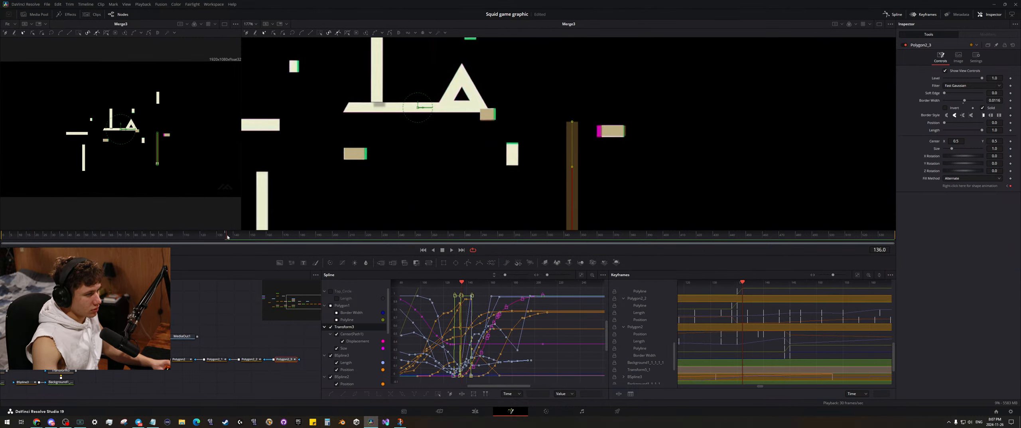
pyautogui.scroll(2, 599, 139)
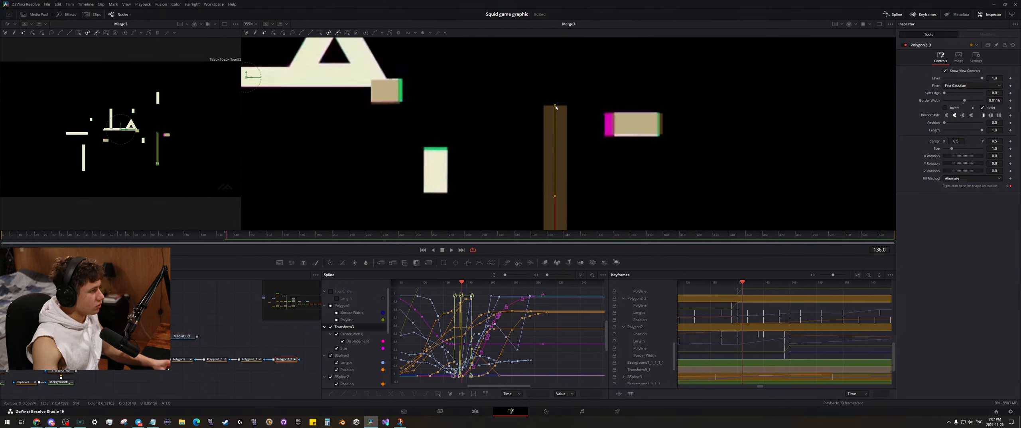
pyautogui.moveTo(556, 107); pyautogui.dragTo(557, 106)
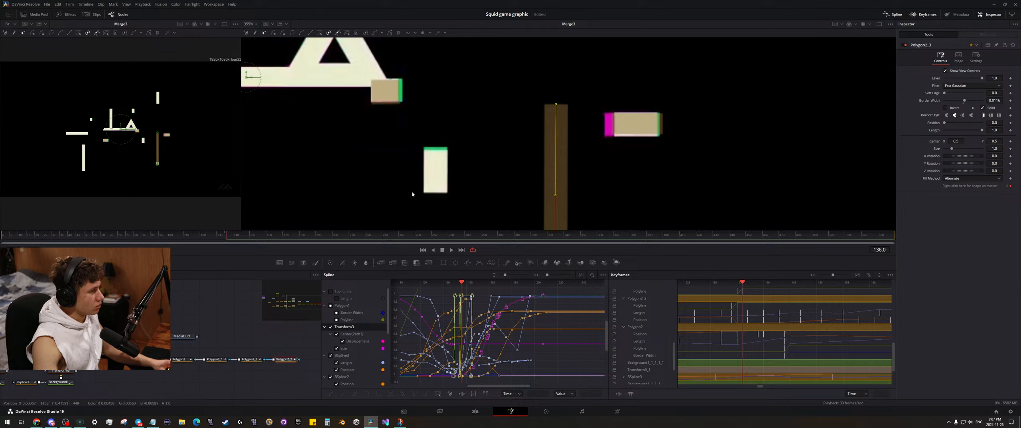
# - Check the reference motion around frame 136 and raise the path's upper end point slightly to match the bar's travel
pyautogui.moveTo(227, 237)
pyautogui.mouseDown()
pyautogui.moveTo(346, 239)
pyautogui.moveTo(226, 238)
pyautogui.mouseUp()
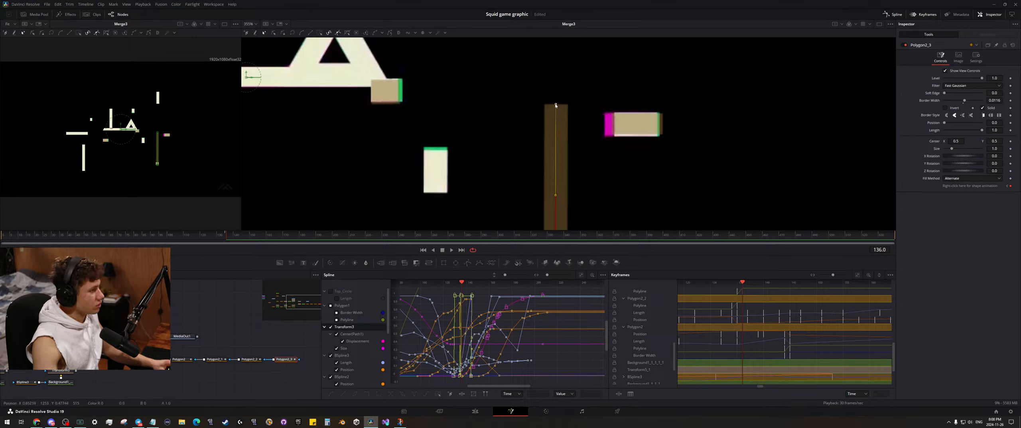
pyautogui.moveTo(556, 106); pyautogui.dragTo(557, 103)
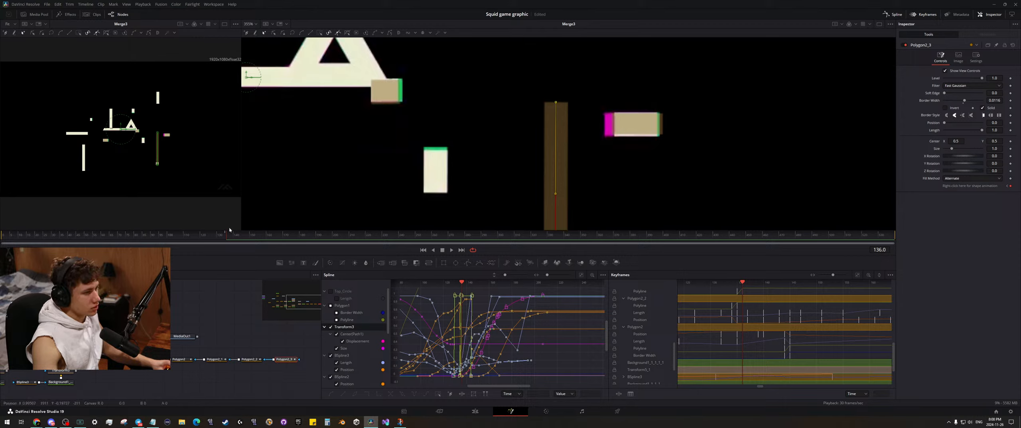
pyautogui.moveTo(239, 239)
pyautogui.mouseDown()
pyautogui.moveTo(298, 241)
pyautogui.moveTo(228, 237)
pyautogui.mouseUp()
pyautogui.scroll(2, 566, 124)
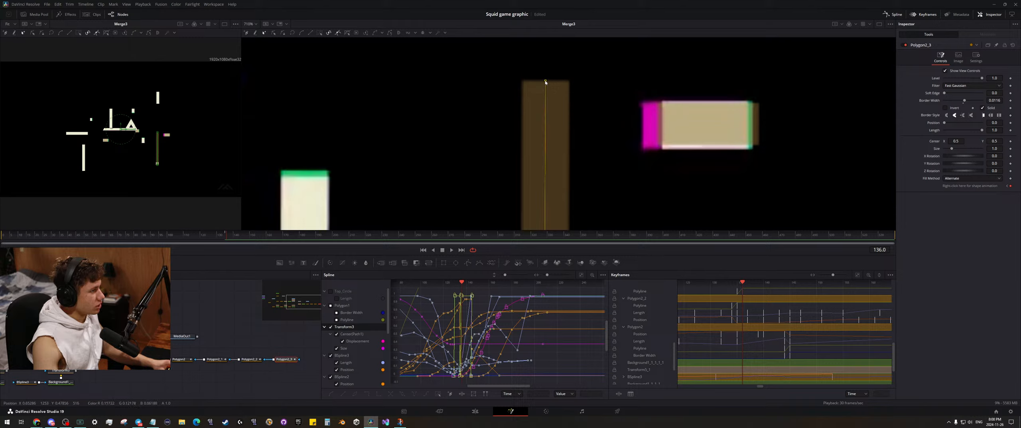
pyautogui.moveTo(545, 82); pyautogui.dragTo(545, 80)
pyautogui.scroll(-4, 603, 110)
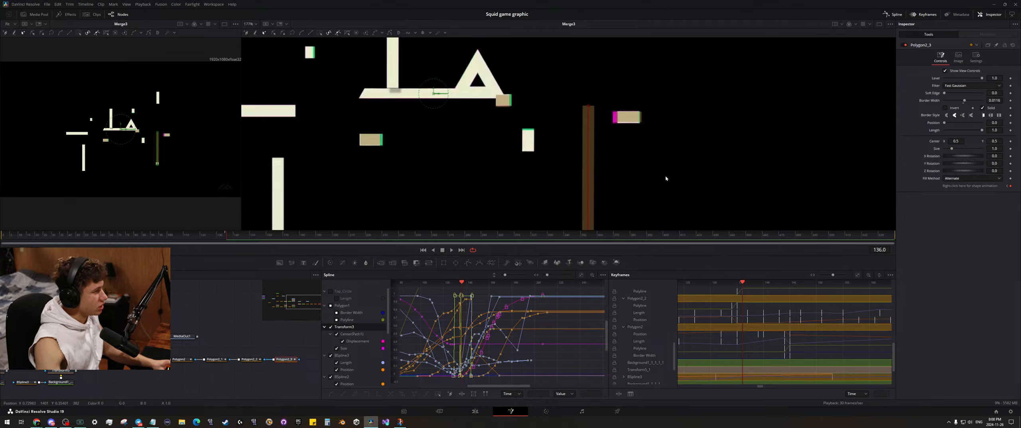
pyautogui.scroll(-2, 618, 172)
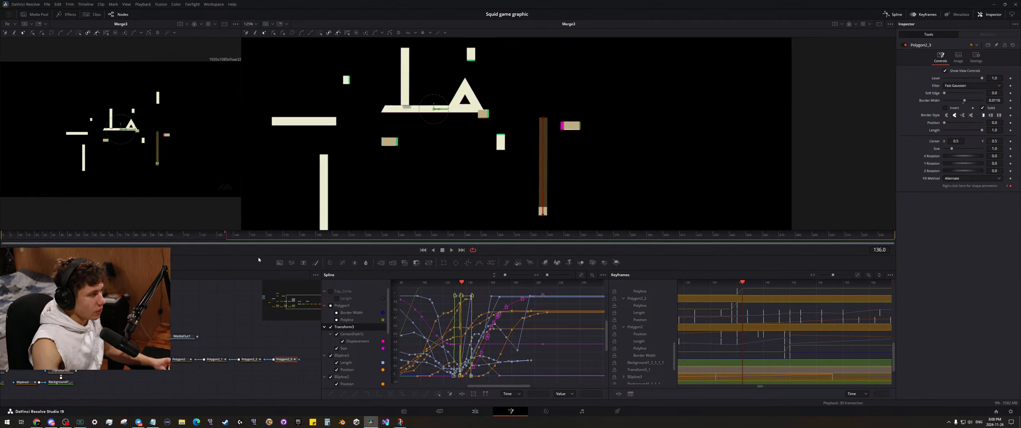
# - At frame 53, add keyframes for Polygon2_3's Position and Length
pyautogui.moveTo(560, 186); pyautogui.dragTo(658, 183)
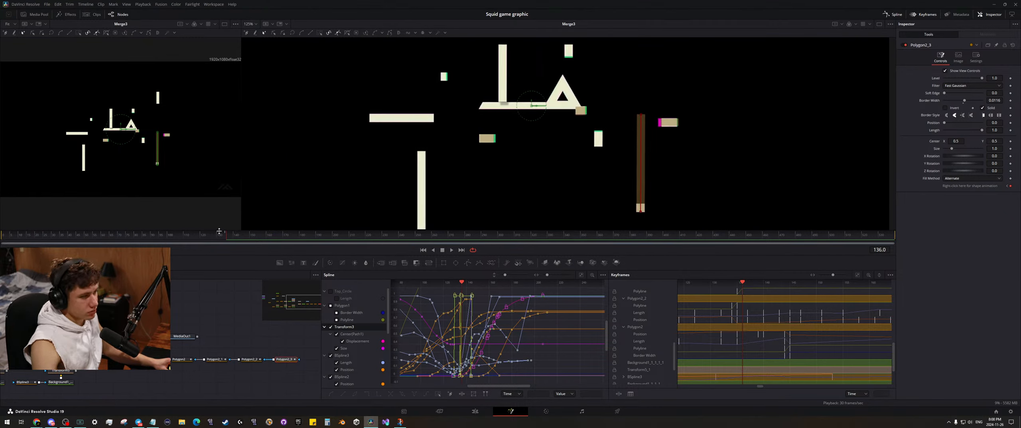
pyautogui.moveTo(225, 235); pyautogui.dragTo(95, 239)
pyautogui.scroll(10, 530, 160)
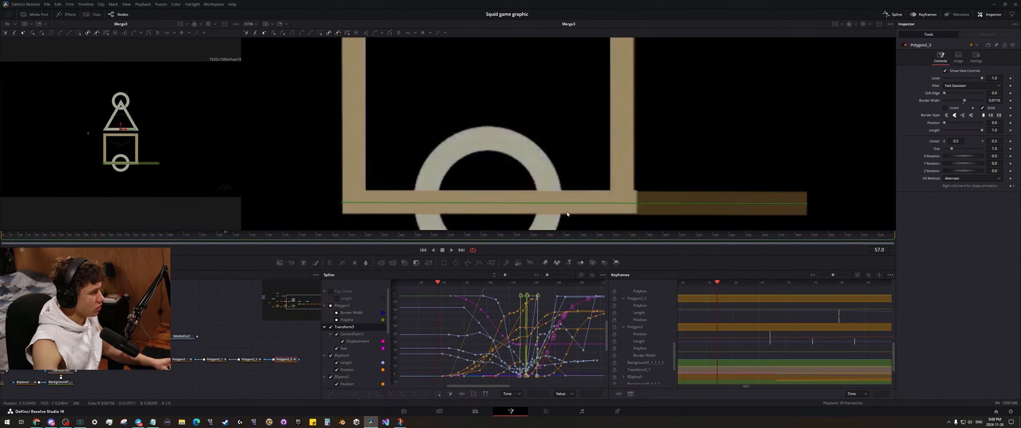
pyautogui.moveTo(487, 192); pyautogui.dragTo(524, 166)
pyautogui.click(91, 236)
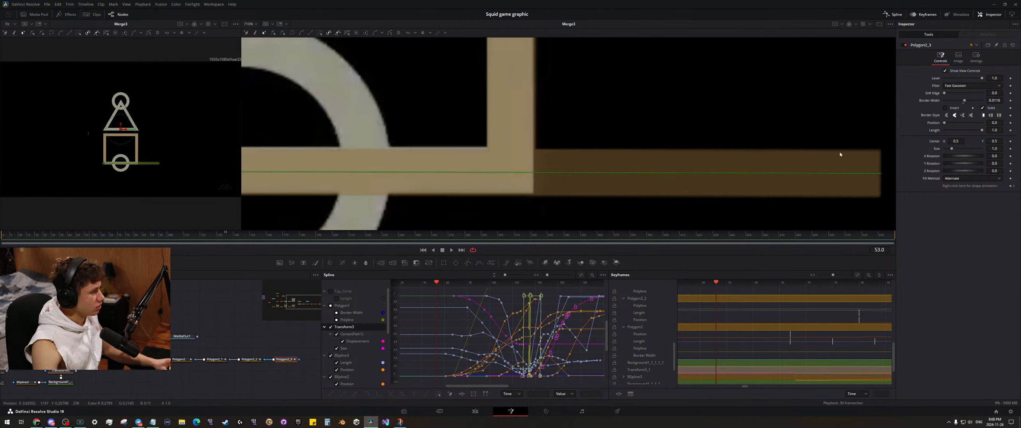
pyautogui.click(1011, 123)
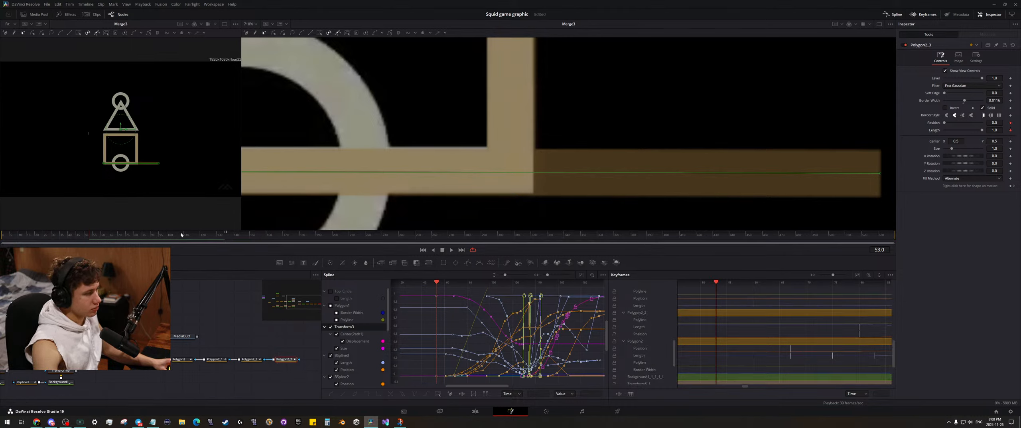
# - At frame 135, set Polygon2_3's Position to 0.951 so the stroke covers only the small reference square
pyautogui.click(229, 235)
pyautogui.scroll(-10, 486, 118)
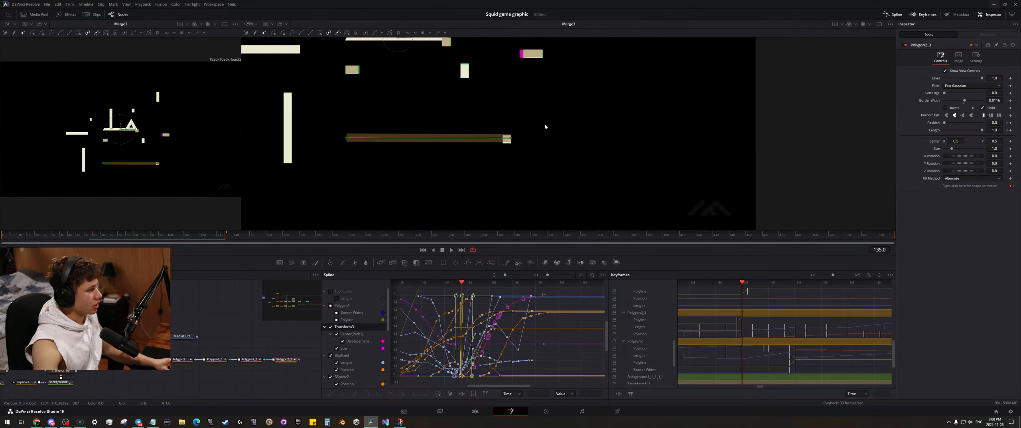
pyautogui.scroll(3, 486, 118)
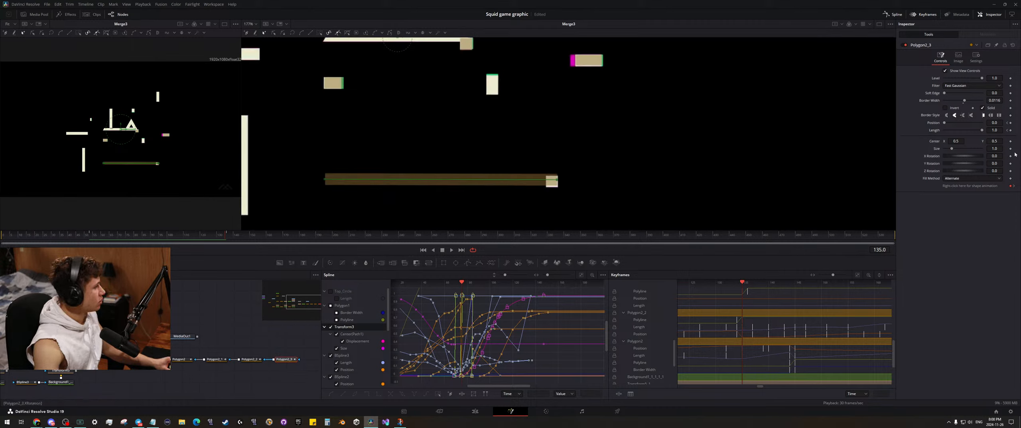
pyautogui.moveTo(996, 124); pyautogui.dragTo(1020, 125)
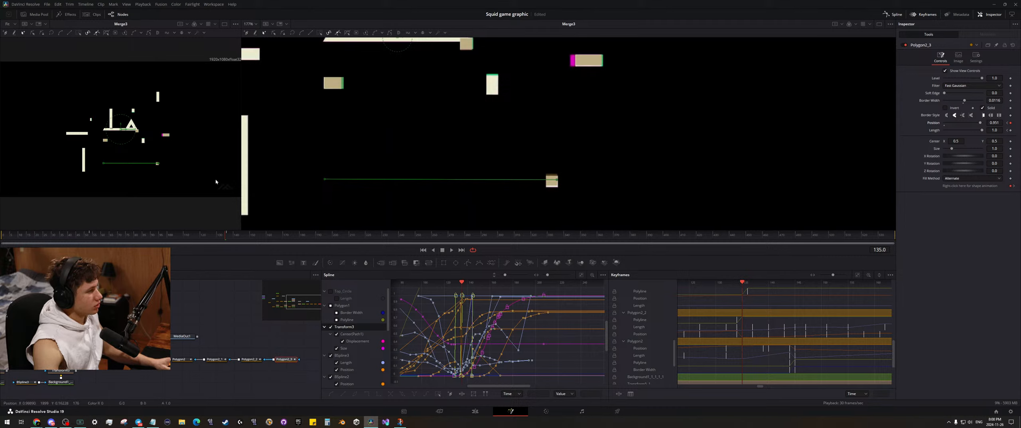
# - At frame 136, keyframe Polygon2_3's Position at 0.0 and its Length at 0.077 to fit the small square
pyautogui.click(226, 238)
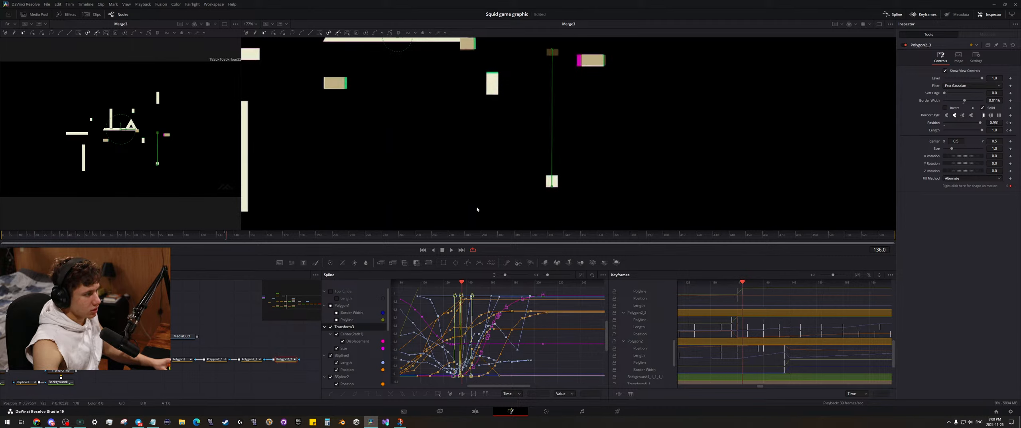
pyautogui.click(1011, 123)
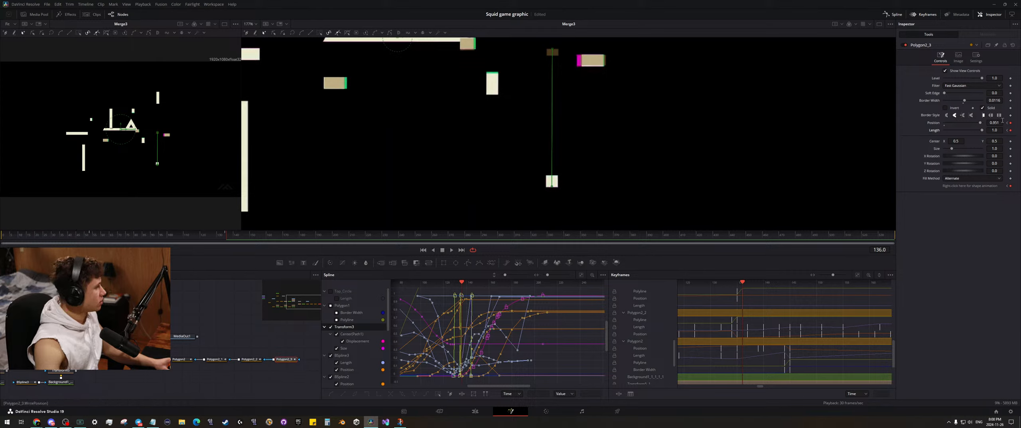
pyautogui.moveTo(1000, 121); pyautogui.dragTo(714, 169)
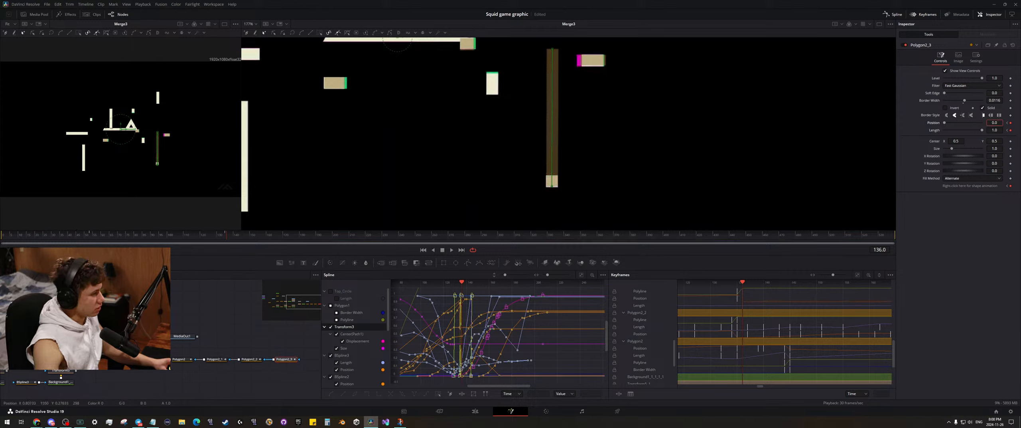
pyautogui.moveTo(994, 130); pyautogui.dragTo(952, 132)
pyautogui.moveTo(994, 130); pyautogui.dragTo(1005, 130)
pyautogui.scroll(2, 645, 155)
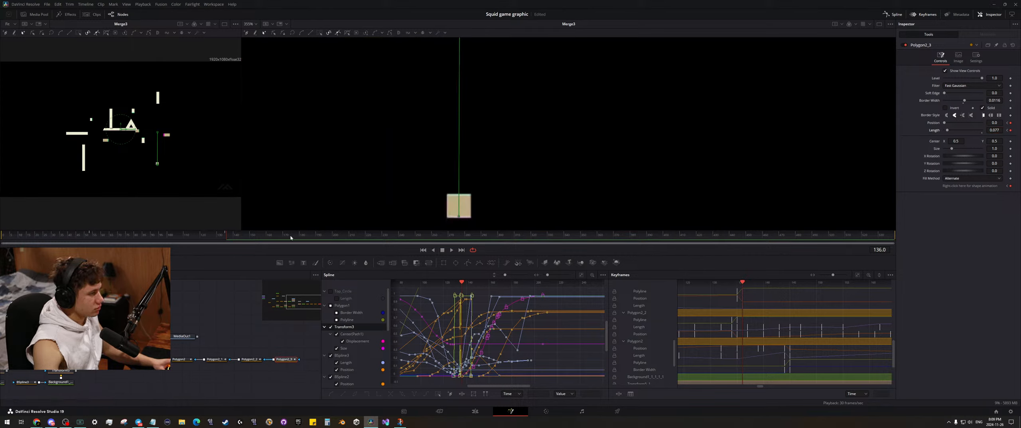
# - At frame 173, set Polygon2_3's Length to 1.0 so the stroke reaches the top of the path
pyautogui.moveTo(229, 238); pyautogui.dragTo(321, 238)
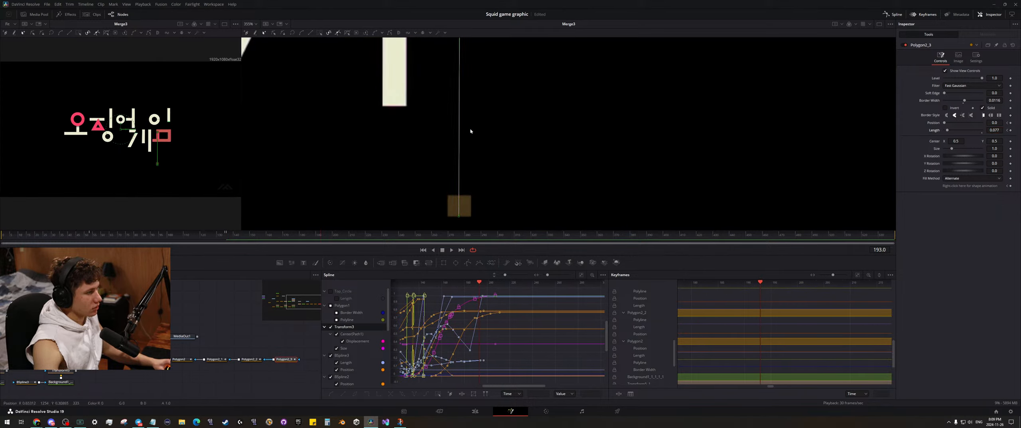
pyautogui.scroll(-2, 469, 146)
pyautogui.moveTo(479, 96); pyautogui.dragTo(472, 161)
pyautogui.scroll(2, 472, 161)
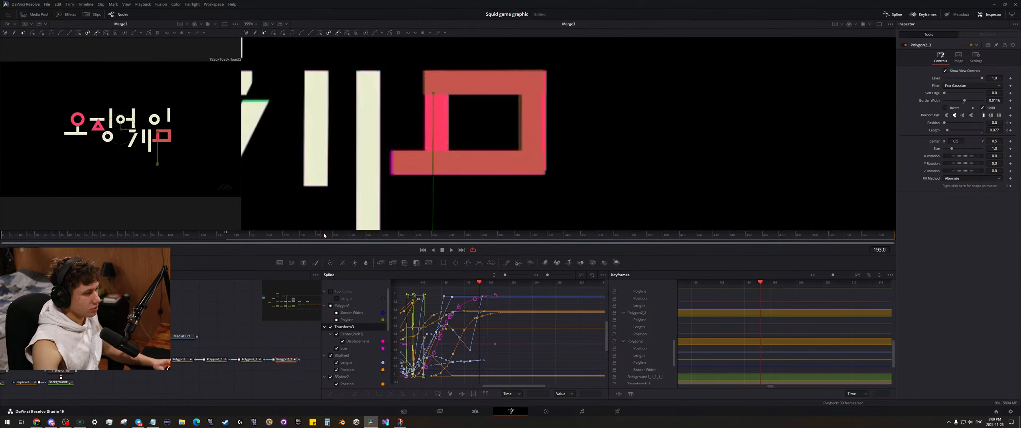
pyautogui.moveTo(324, 235); pyautogui.dragTo(289, 227)
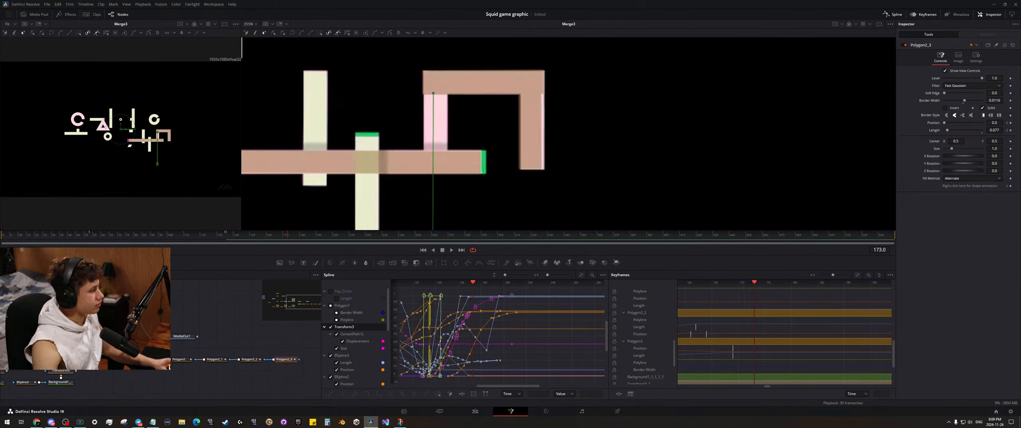
pyautogui.moveTo(993, 130); pyautogui.dragTo(1020, 130)
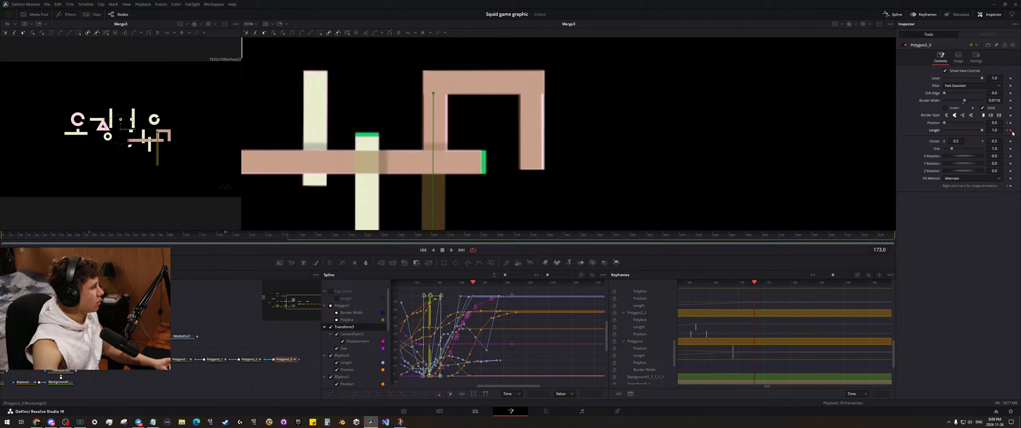
# - At frame 95, set Polygon2_3's Position to about 0.314 and Length to about 0.538 to match the horizontal reference bar
pyautogui.scroll(-5, 704, 99)
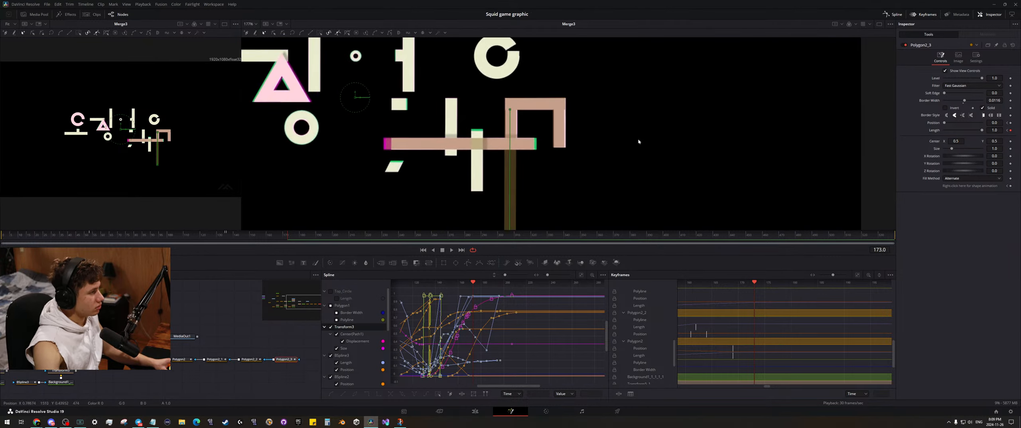
pyautogui.moveTo(705, 99); pyautogui.dragTo(637, 124)
pyautogui.moveTo(267, 240); pyautogui.dragTo(227, 240)
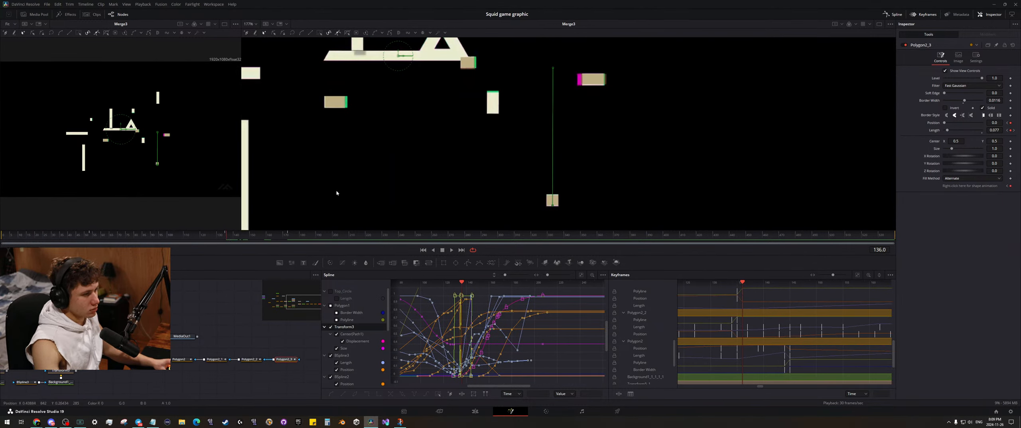
pyautogui.moveTo(226, 239); pyautogui.dragTo(161, 245)
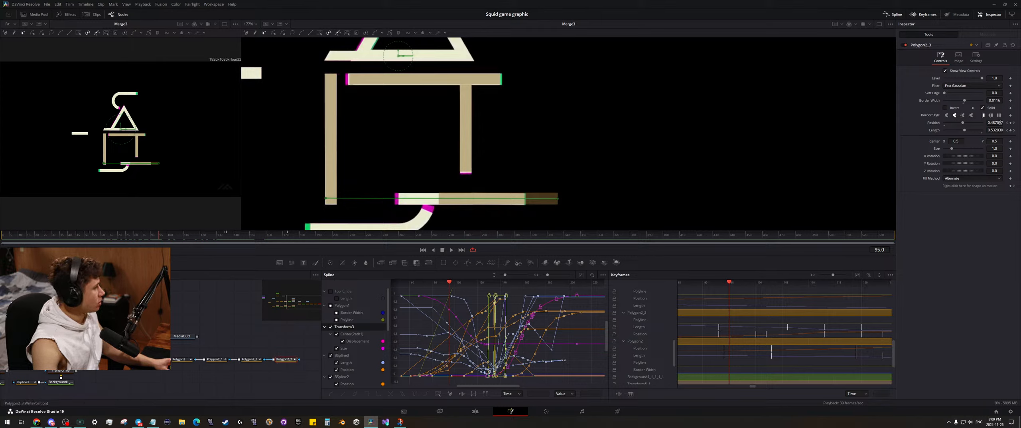
pyautogui.moveTo(1001, 122); pyautogui.dragTo(934, 122)
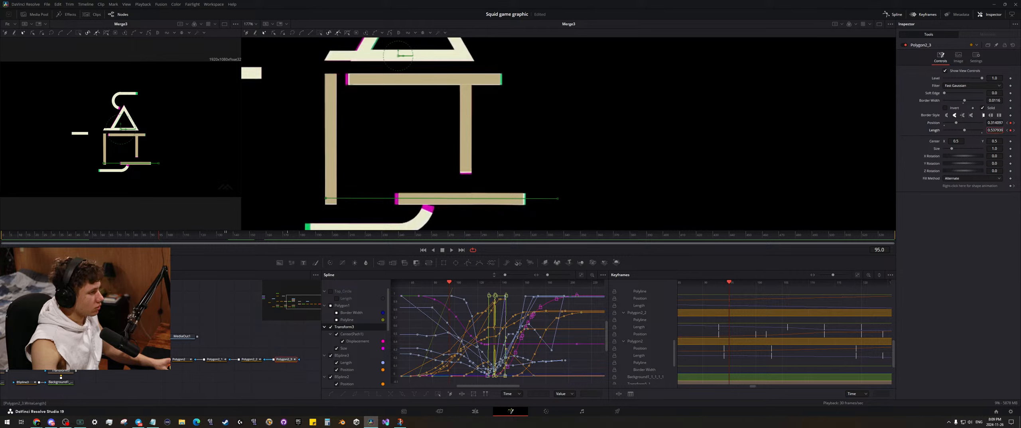
# - Set Polygon2_3's Length to about 0.494 at frame 155, and its Position to 0.586 and Length to about 0.201 at frame 164
pyautogui.click(259, 237)
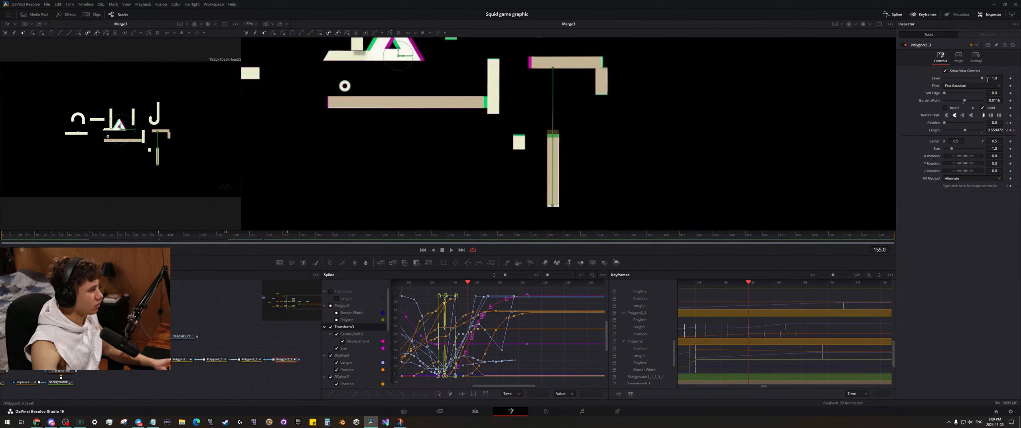
pyautogui.moveTo(995, 130); pyautogui.dragTo(985, 130)
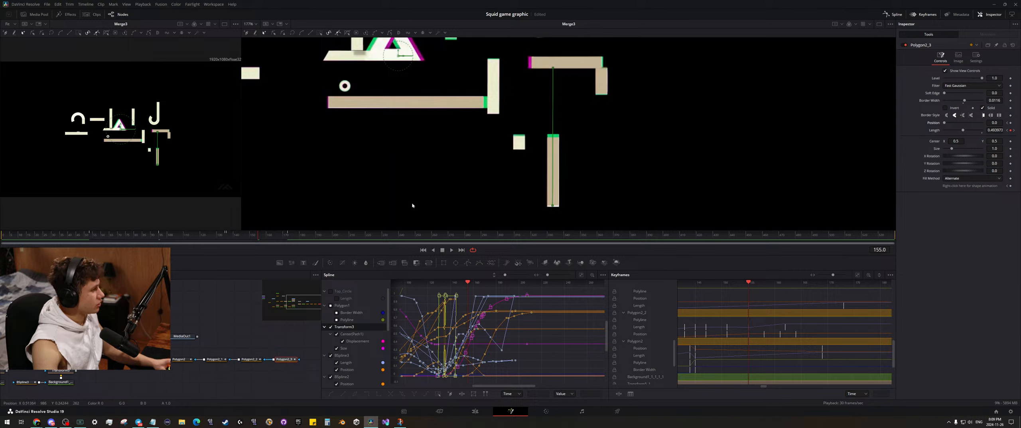
pyautogui.click(274, 238)
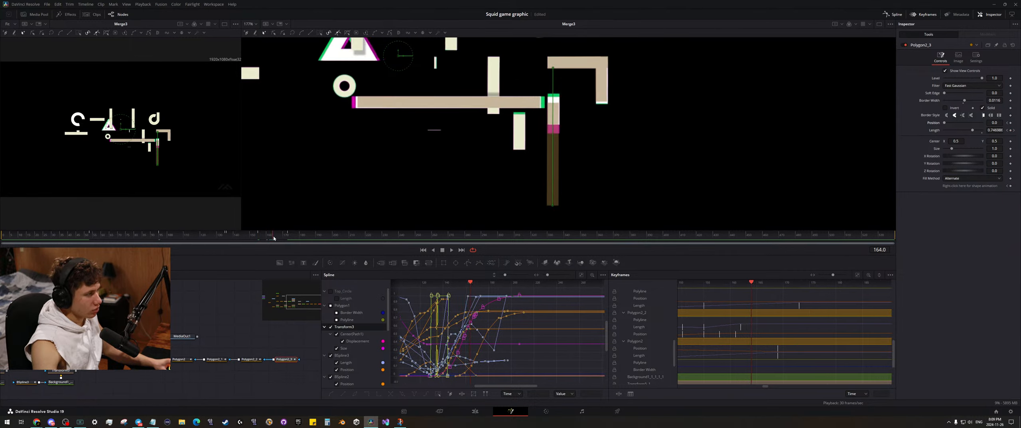
pyautogui.moveTo(992, 122); pyautogui.dragTo(972, 130)
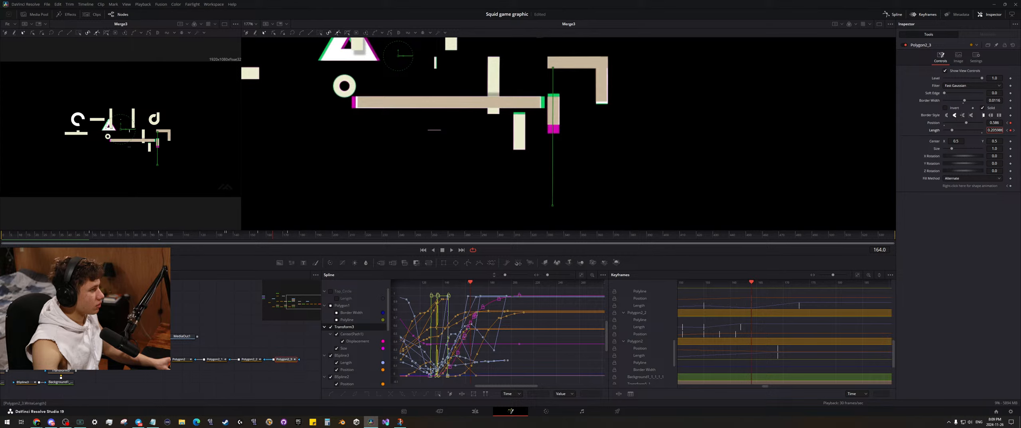
# - At frame 169, set Polygon2_3's Position to 0.762 and Length to about 0.169 to fit the short vertical reference bar
pyautogui.scroll(4, 528, 100)
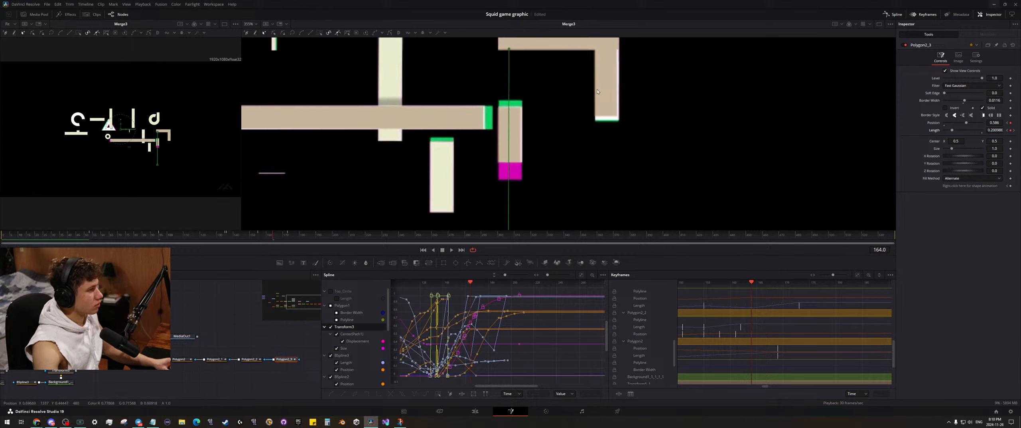
pyautogui.moveTo(272, 239); pyautogui.dragTo(282, 238)
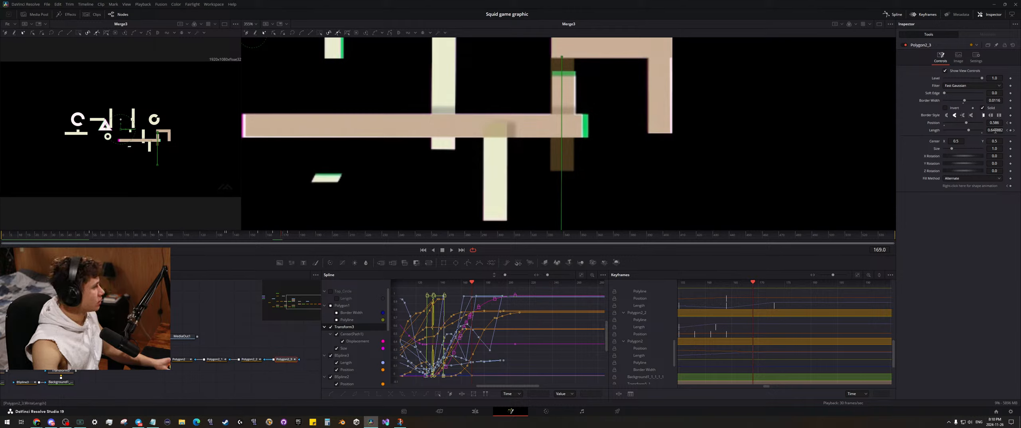
pyautogui.moveTo(996, 130); pyautogui.dragTo(969, 130)
pyautogui.moveTo(901, 130); pyautogui.dragTo(848, 130)
pyautogui.moveTo(994, 123); pyautogui.dragTo(955, 130)
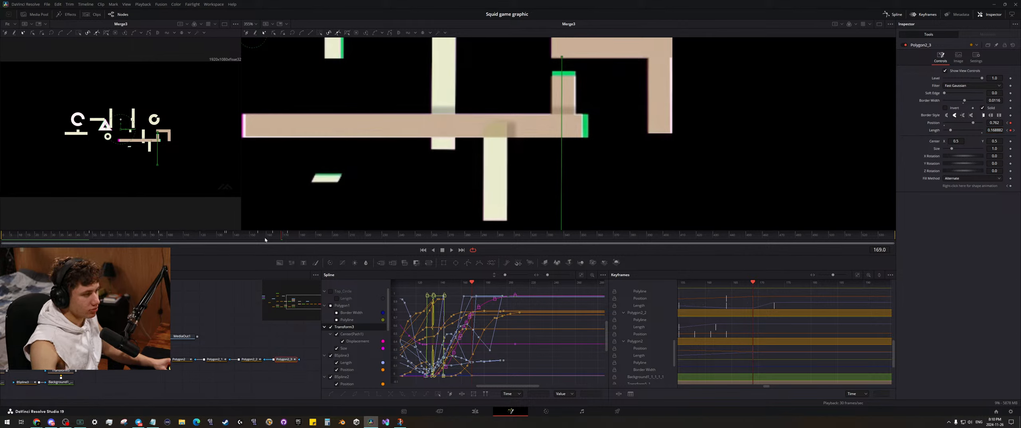
# - At frame 146, set Polygon2_3's Position to 0.0 and Length to about 0.225 to cover the vertical reference bar
pyautogui.moveTo(264, 239); pyautogui.dragTo(245, 239)
pyautogui.moveTo(454, 190); pyautogui.dragTo(449, 137)
pyautogui.scroll(-1, 449, 135)
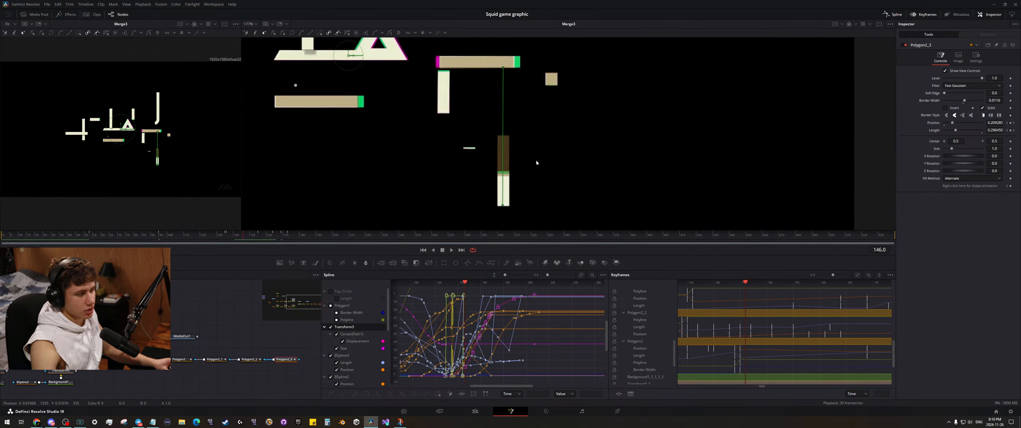
pyautogui.moveTo(538, 162); pyautogui.dragTo(524, 111)
pyautogui.scroll(-1, 993, 130)
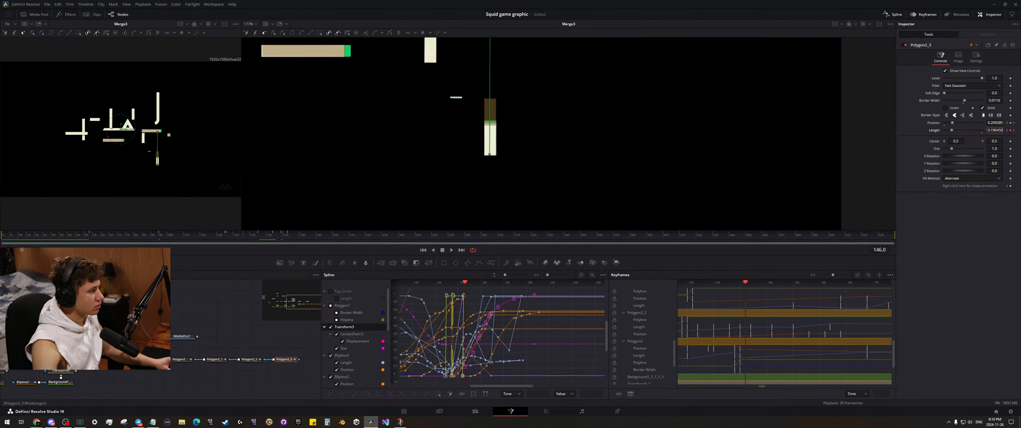
pyautogui.moveTo(998, 122); pyautogui.dragTo(916, 122)
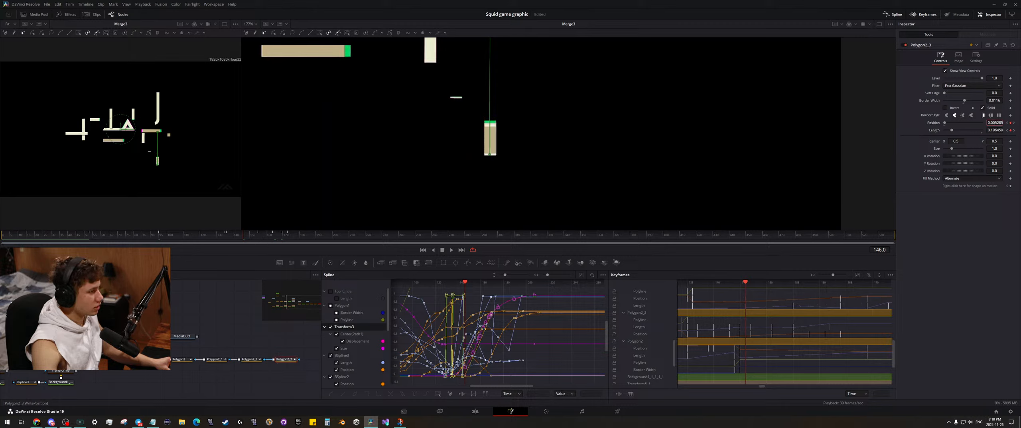
pyautogui.moveTo(993, 131); pyautogui.dragTo(997, 131)
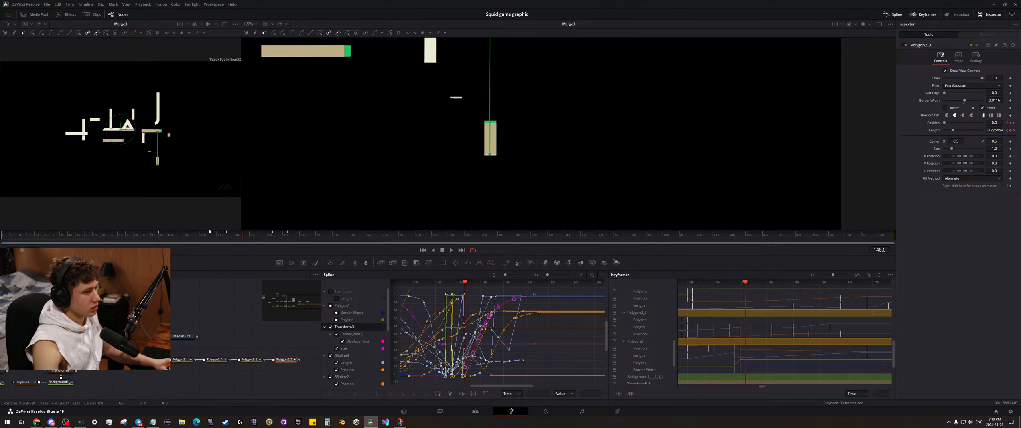
# - At frame 155, set Polygon2_3's Position to 0.0 so the stroke starts at the path's lower end
pyautogui.moveTo(243, 235); pyautogui.dragTo(231, 236)
pyautogui.moveTo(512, 66); pyautogui.dragTo(484, 124)
pyautogui.moveTo(235, 236); pyautogui.dragTo(259, 240)
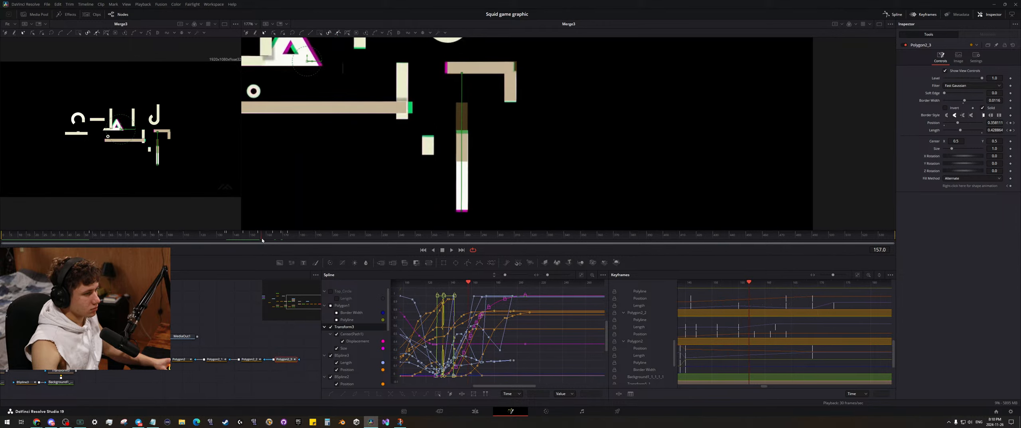
pyautogui.moveTo(991, 123); pyautogui.dragTo(956, 122)
pyautogui.scroll(3, 622, 123)
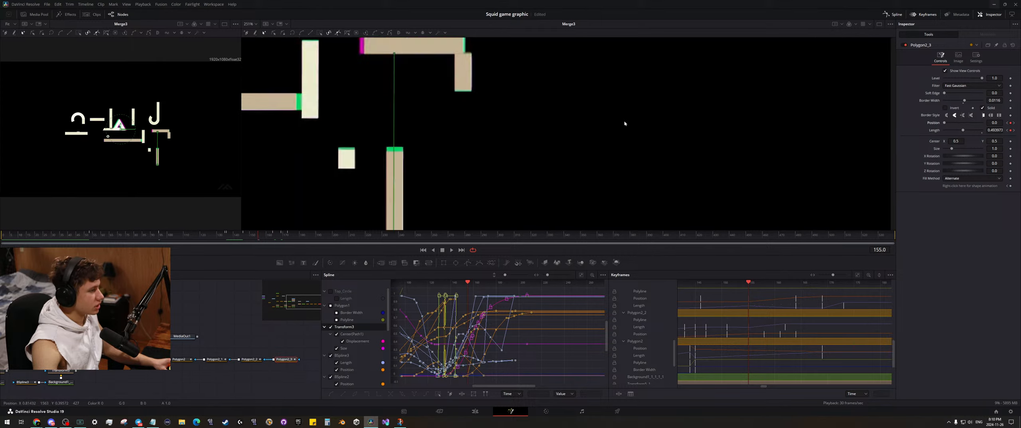
pyautogui.moveTo(449, 168); pyautogui.dragTo(611, 160)
# - At frame 160, set Polygon2_3's Position to about 0.211 and Length to about 0.449, and save the project
pyautogui.moveTo(254, 238); pyautogui.dragTo(266, 237)
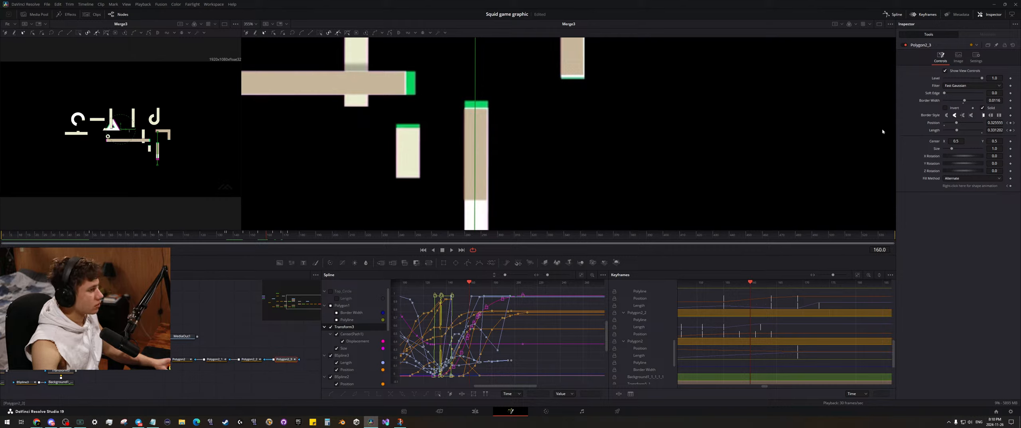
pyautogui.moveTo(716, 147); pyautogui.dragTo(698, 114)
pyautogui.moveTo(998, 123); pyautogui.dragTo(1020, 128)
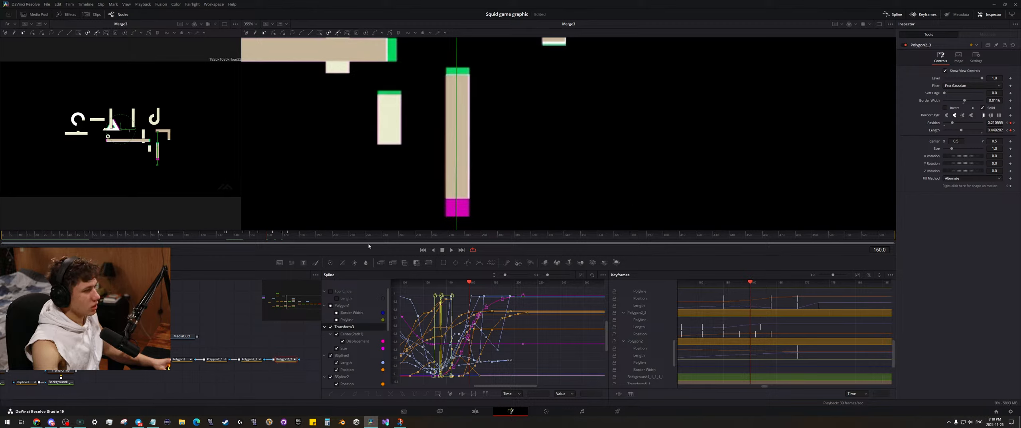
pyautogui.hotkey('ctrl', 's')
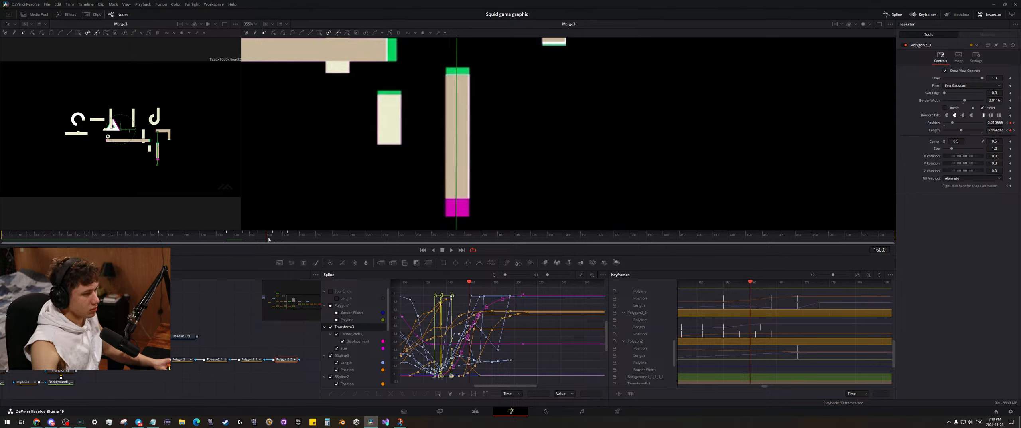
# - At frame 166, set Polygon2_3's Position to 0.7024 and Length to about 0.148 to fit the reference bar
pyautogui.moveTo(269, 239); pyautogui.dragTo(275, 239)
pyautogui.moveTo(388, 160); pyautogui.dragTo(447, 235)
pyautogui.moveTo(506, 142); pyautogui.dragTo(486, 166)
pyautogui.scroll(2, 485, 165)
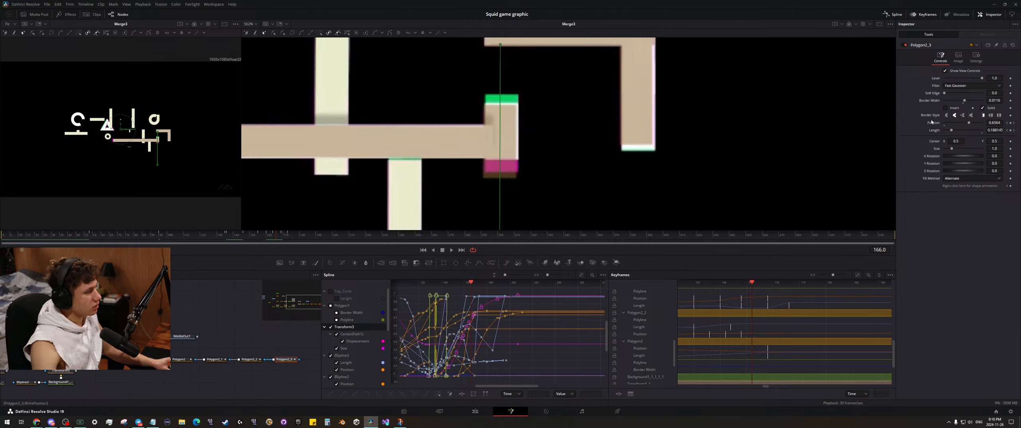
pyautogui.moveTo(999, 123)
pyautogui.mouseDown()
pyautogui.moveTo(1017, 123)
pyautogui.moveTo(992, 131)
pyautogui.mouseUp()
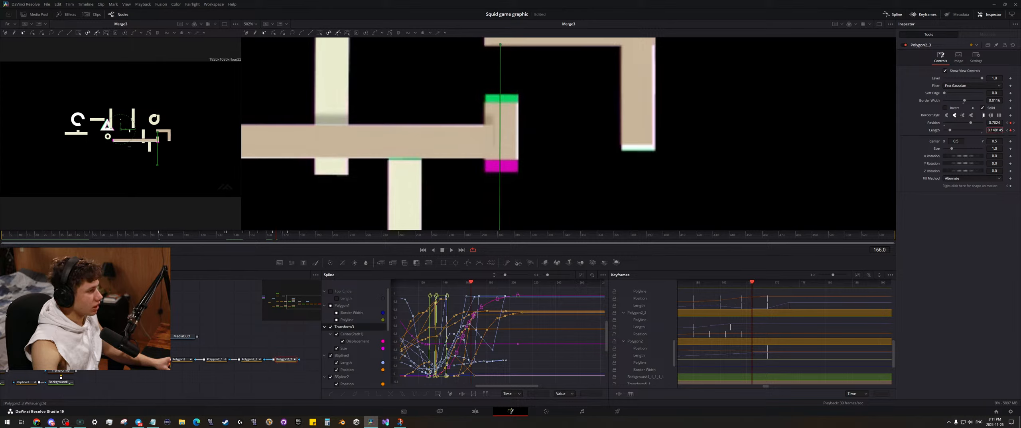
# - Check how well the Polygon2_3 stroke follows the vertical reference bar between frames 161 and 169
pyautogui.click(283, 236)
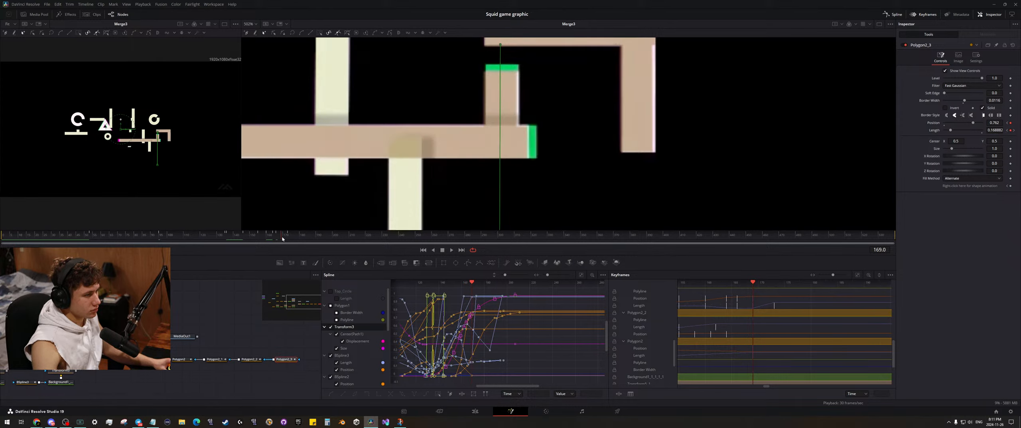
pyautogui.moveTo(282, 238)
pyautogui.mouseDown()
pyautogui.moveTo(259, 239)
pyautogui.moveTo(273, 238)
pyautogui.mouseUp()
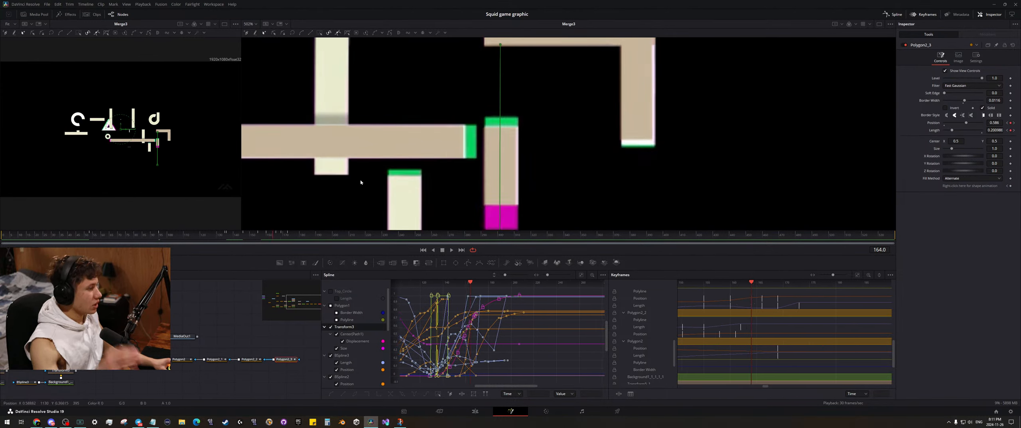
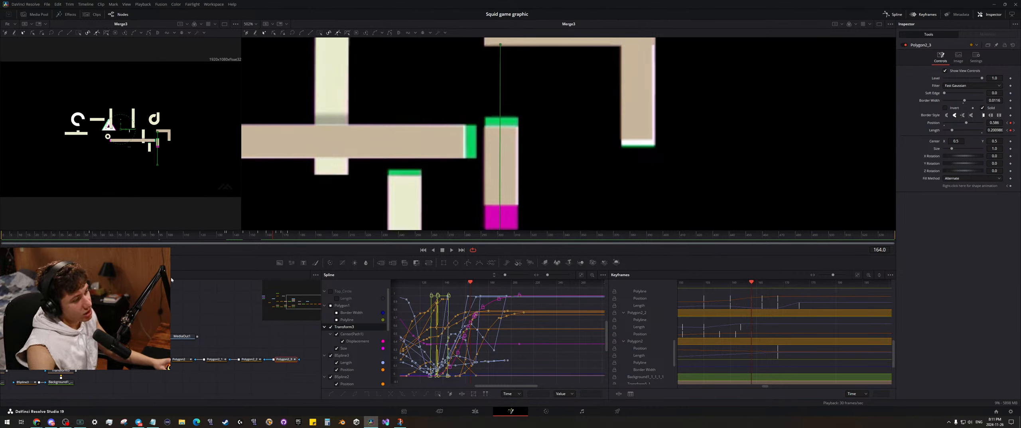
pyautogui.moveTo(358, 174)
pyautogui.mouseDown()
pyautogui.moveTo(412, 141)
pyautogui.moveTo(447, 157)
pyautogui.moveTo(357, 171)
pyautogui.mouseUp()
pyautogui.moveTo(262, 235); pyautogui.dragTo(267, 235)
pyautogui.moveTo(468, 169); pyautogui.dragTo(476, 136)
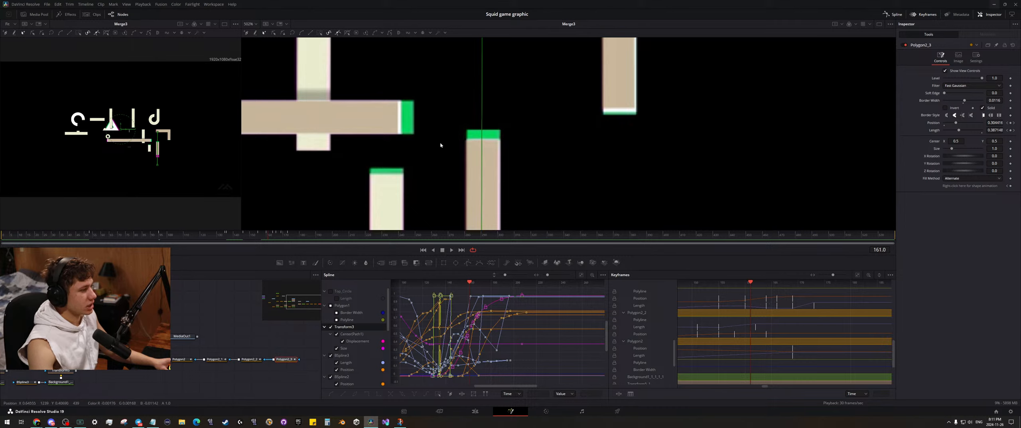
pyautogui.scroll(-1, 440, 145)
pyautogui.moveTo(425, 173)
pyautogui.mouseDown()
pyautogui.moveTo(495, 127)
pyautogui.moveTo(424, 164)
pyautogui.mouseUp()
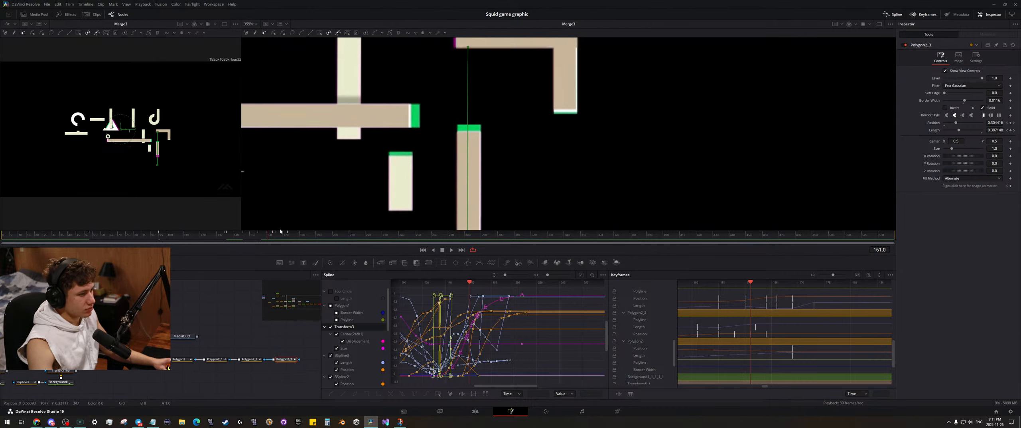
pyautogui.scroll(-2, 420, 180)
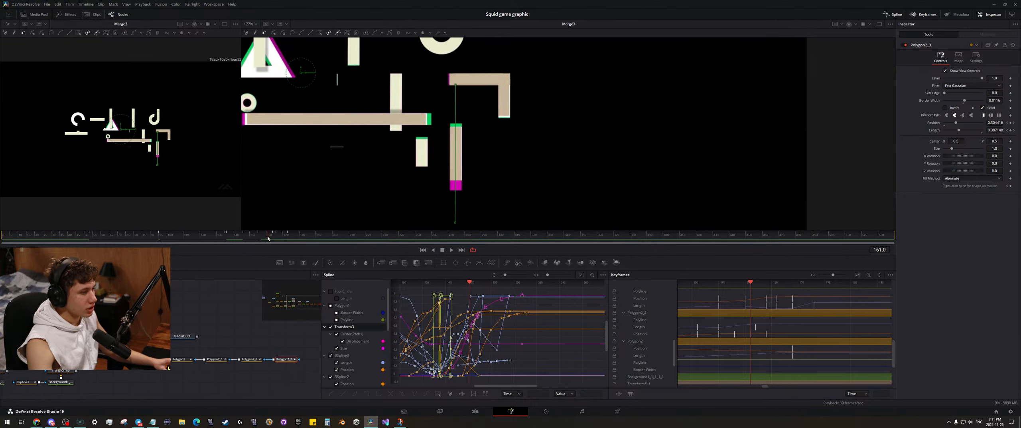
# - At frame 170, set Polygon2_3's Length to about 0.193 so the stroke ends at the reference bar's upper edge
pyautogui.moveTo(268, 238); pyautogui.dragTo(283, 238)
pyautogui.scroll(2, 514, 79)
pyautogui.moveTo(444, 95); pyautogui.dragTo(501, 118)
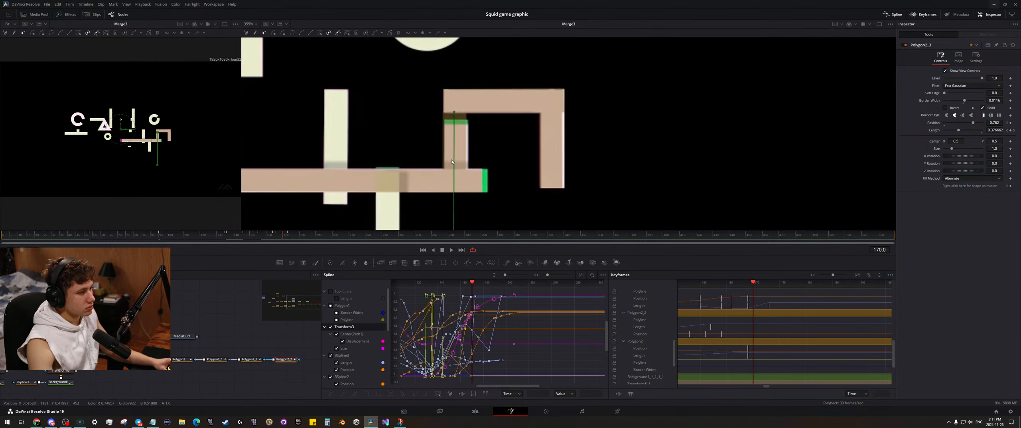
pyautogui.scroll(2, 452, 162)
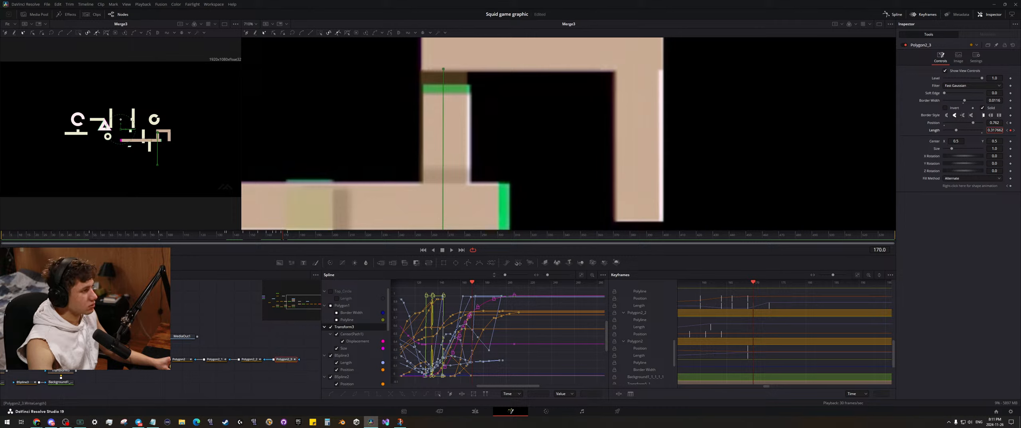
pyautogui.moveTo(995, 130); pyautogui.dragTo(945, 130)
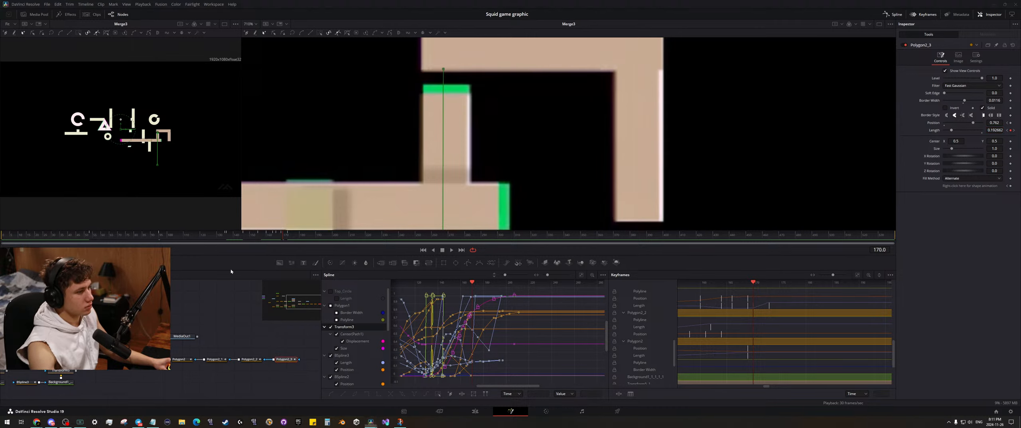
# - At frame 171, set Polygon2_3's Length to about 0.214 to match the reference bar's upper edge, and save the project
pyautogui.click(285, 236)
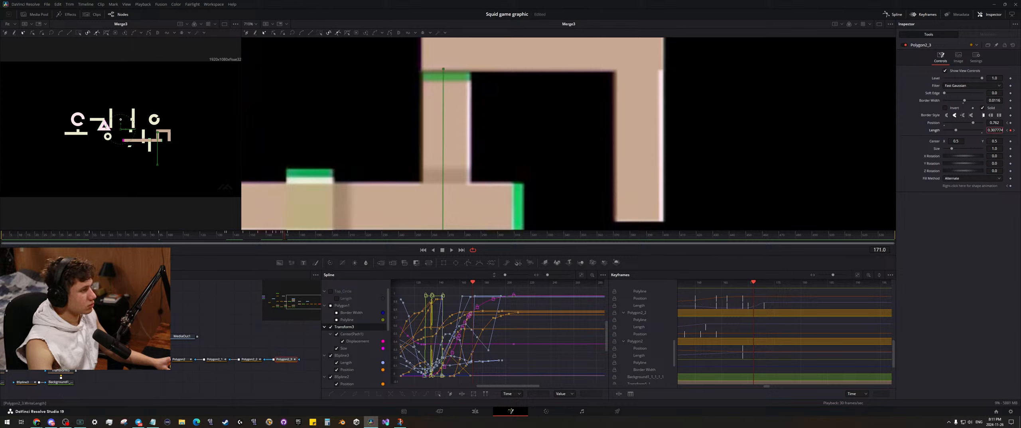
pyautogui.moveTo(933, 130); pyautogui.dragTo(896, 130)
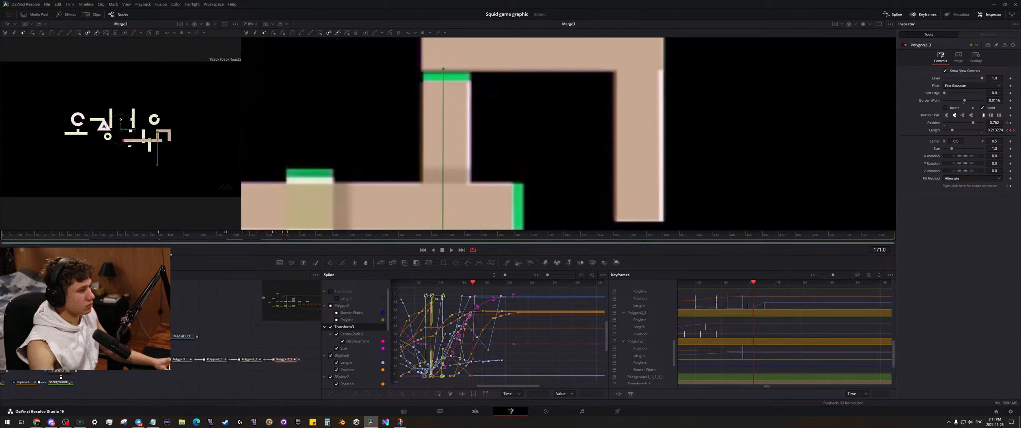
pyautogui.hotkey('ctrl', 's')
# - At frame 159, set Polygon2_3's Position to about 0.123 and Length to about 0.503, and save the project
pyautogui.moveTo(286, 237); pyautogui.dragTo(264, 237)
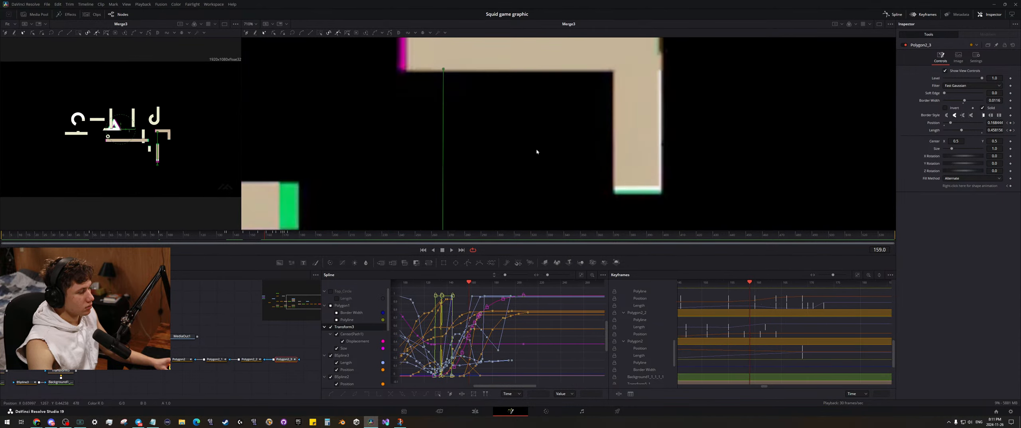
pyautogui.scroll(-5, 536, 152)
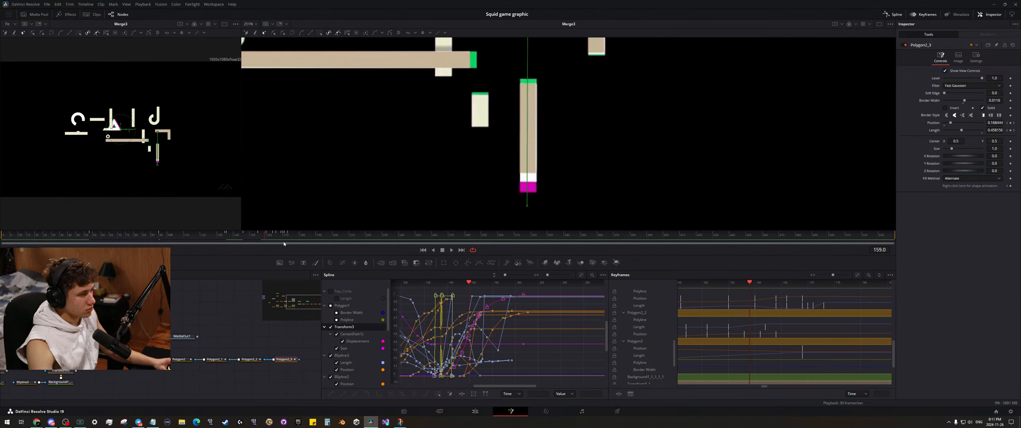
pyautogui.moveTo(991, 123)
pyautogui.mouseDown()
pyautogui.moveTo(974, 123)
pyautogui.moveTo(1010, 128)
pyautogui.mouseUp()
pyautogui.hotkey('ctrl', 's')
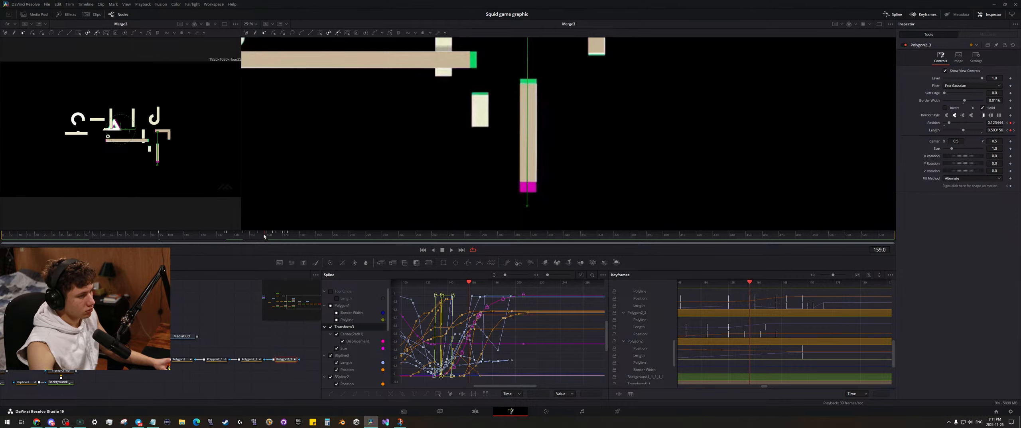
# - Set Polygon2_3's Position to about 0.02 and Length to about 0.547 at frame 157, and Position to 0 at frame 156, saving the project
pyautogui.click(262, 236)
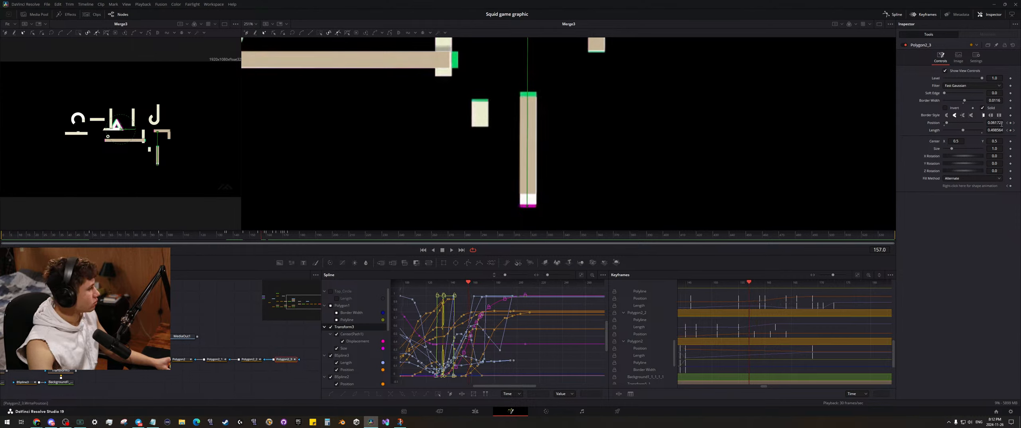
pyautogui.moveTo(1001, 124)
pyautogui.mouseDown()
pyautogui.moveTo(980, 124)
pyautogui.moveTo(1015, 130)
pyautogui.mouseUp()
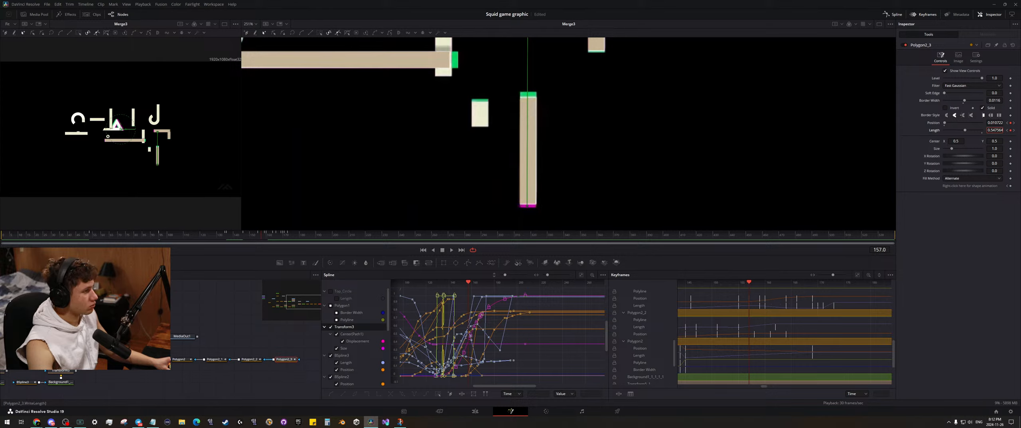
pyautogui.click(261, 236)
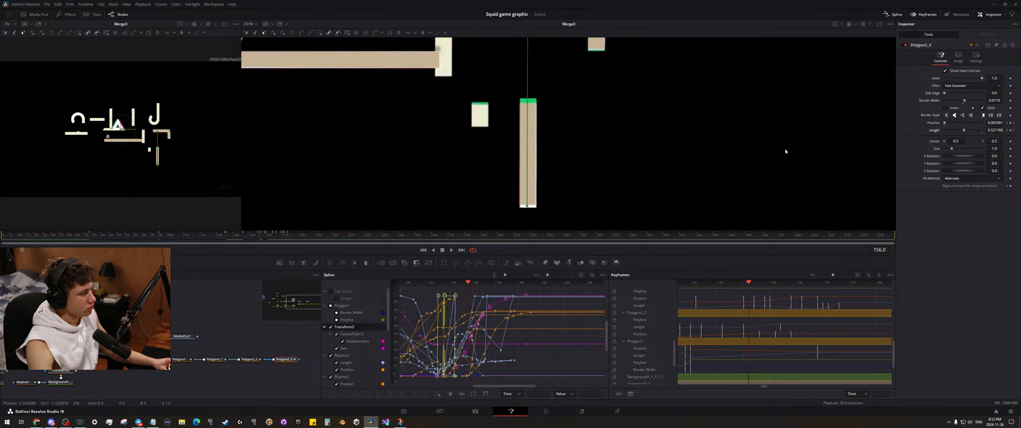
pyautogui.moveTo(997, 123); pyautogui.dragTo(978, 123)
pyautogui.hotkey('ctrl', 's')
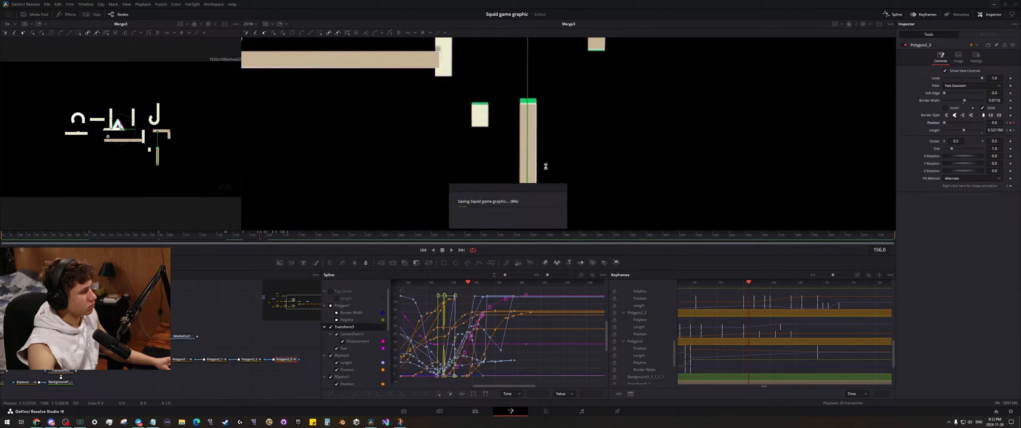
# - Shorten Polygon2_3 to fit the small reference block, with Length about 0.149 at frame 142 and about 0.096 at frame 139
pyautogui.moveTo(261, 237); pyautogui.dragTo(237, 238)
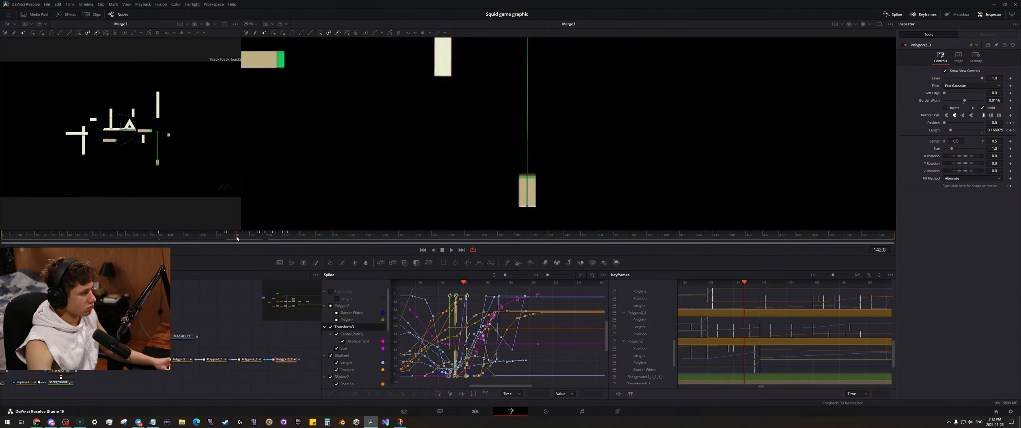
pyautogui.scroll(2, 603, 177)
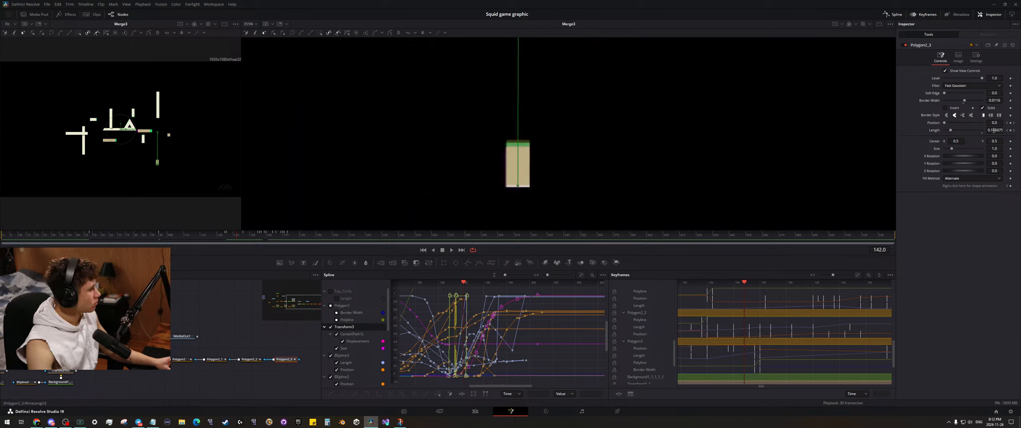
pyautogui.moveTo(994, 130); pyautogui.dragTo(988, 130)
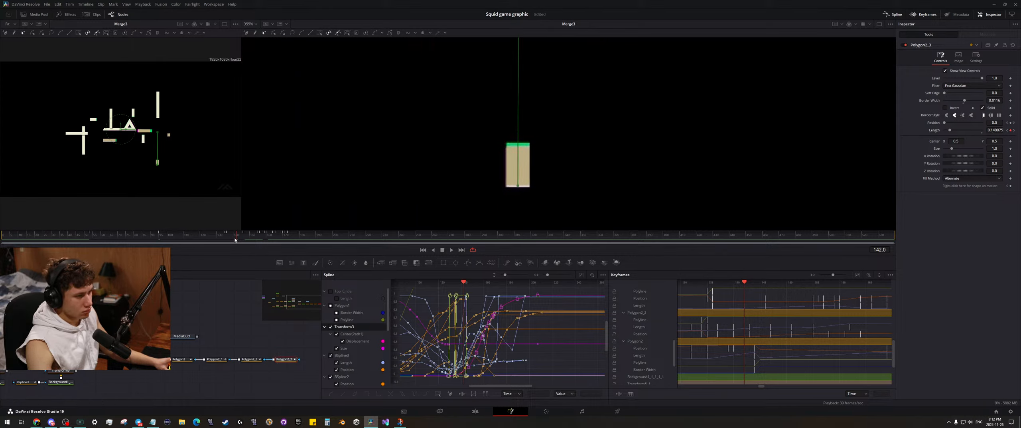
pyautogui.moveTo(237, 239); pyautogui.dragTo(232, 240)
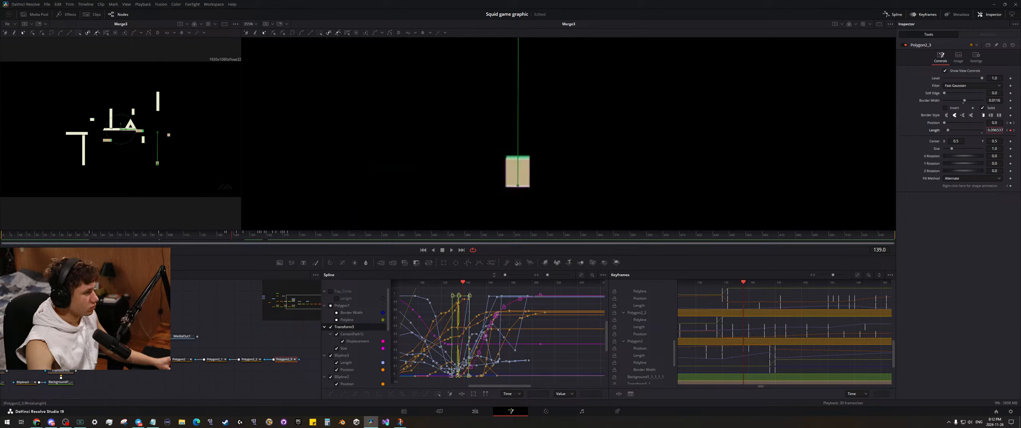
# - At frame 114, set Polygon2_3's Position to about 0.645 and Length to about 0.356 to cover the horizontal reference bar
pyautogui.click(228, 235)
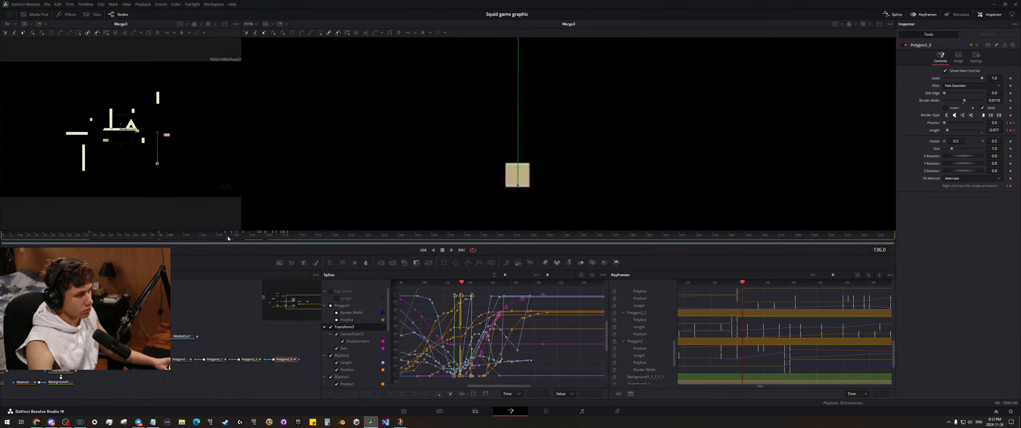
pyautogui.moveTo(227, 236); pyautogui.dragTo(191, 235)
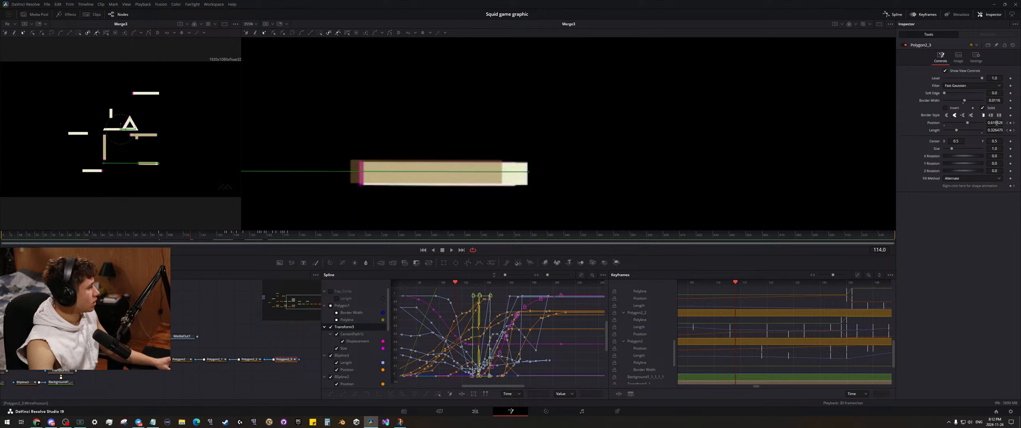
pyautogui.moveTo(995, 122); pyautogui.dragTo(1011, 129)
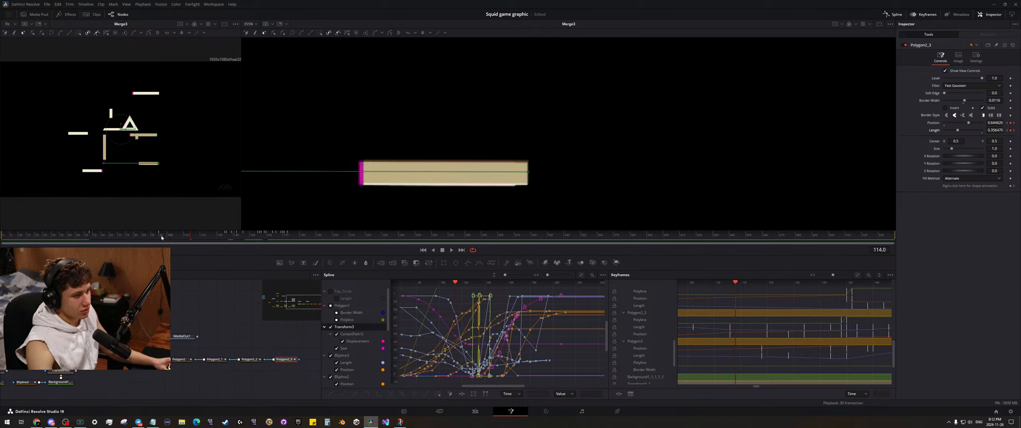
# - At frame 73, set Polygon2_3's Position to 0 and Length to about 0.702 to match the square's bottom bar
pyautogui.moveTo(161, 237); pyautogui.dragTo(124, 235)
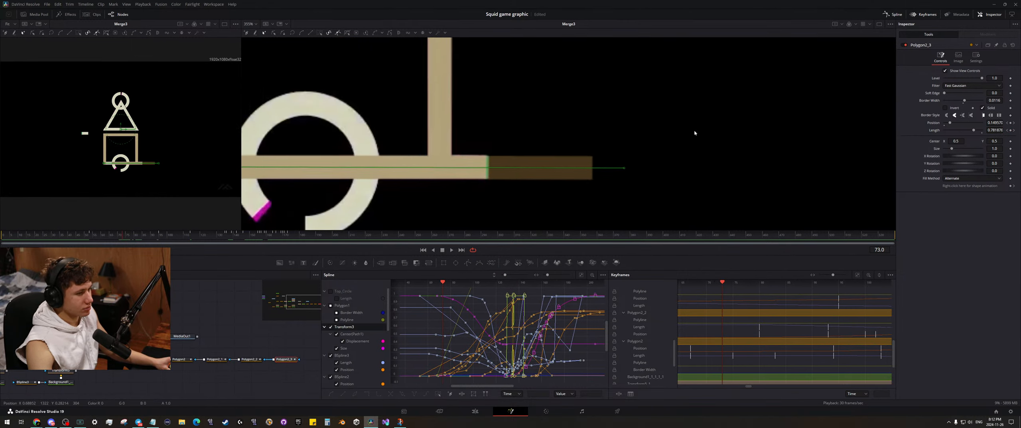
pyautogui.moveTo(694, 133); pyautogui.dragTo(726, 126)
pyautogui.scroll(-1, 593, 123)
pyautogui.moveTo(546, 132); pyautogui.dragTo(712, 137)
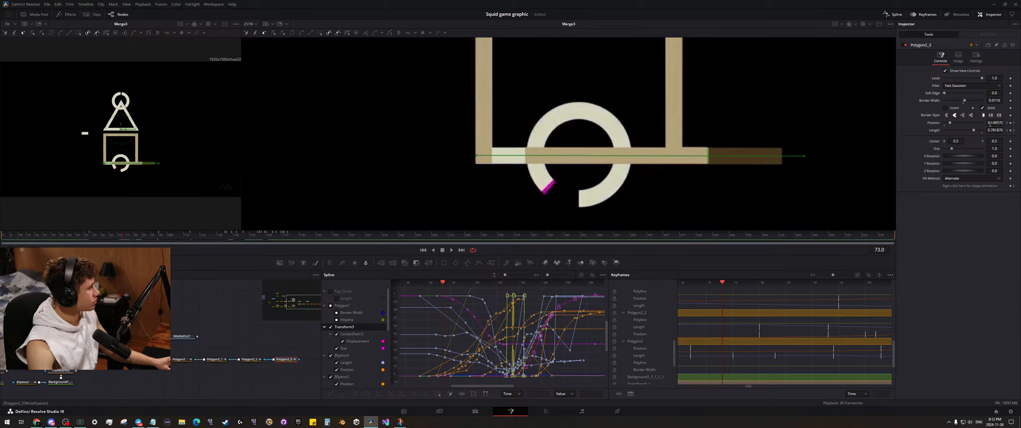
pyautogui.write('0')
pyautogui.press('Return')
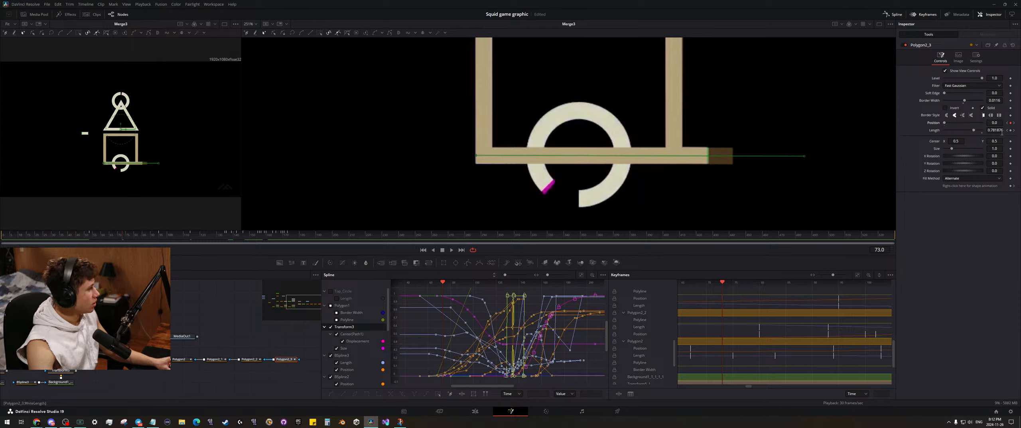
pyautogui.moveTo(1002, 132); pyautogui.dragTo(994, 132)
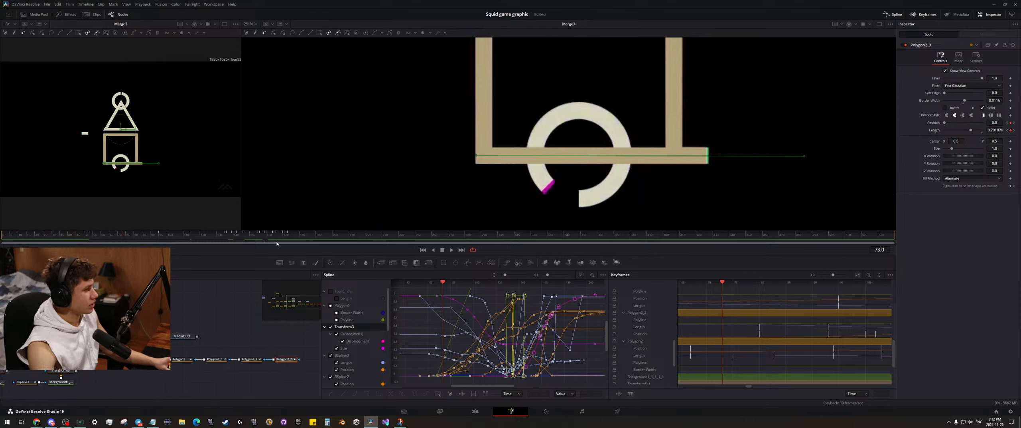
# - Set Polygon2_3's Position and Length to about 0.116 and 0.666 at frame 85, and to about 0.512 and 0.408 at frame 104
pyautogui.click(144, 237)
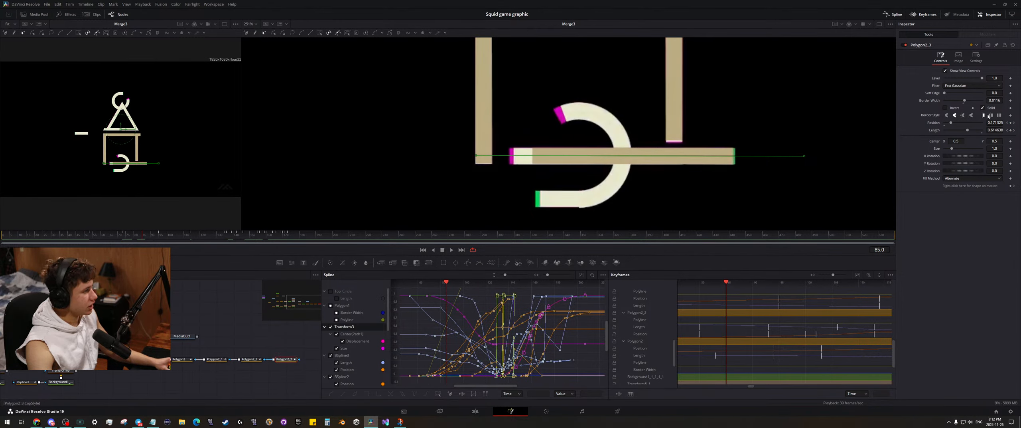
pyautogui.moveTo(992, 123); pyautogui.dragTo(986, 122)
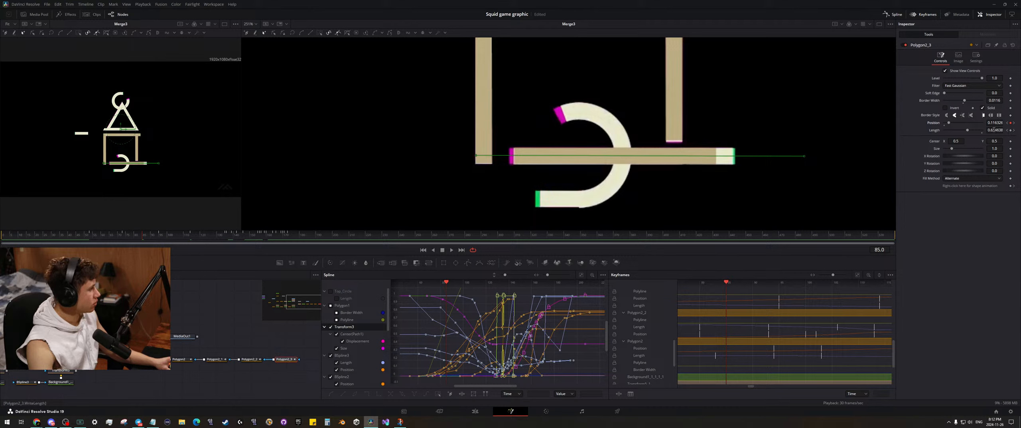
pyautogui.moveTo(993, 130); pyautogui.dragTo(995, 130)
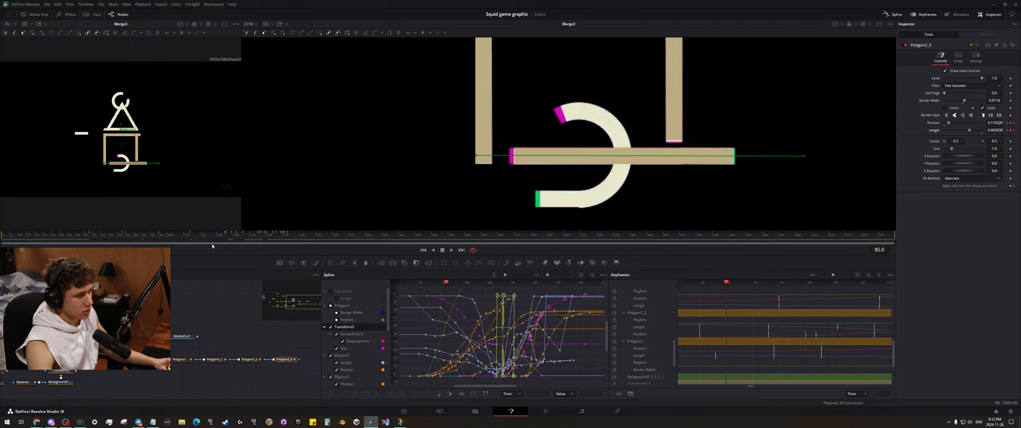
pyautogui.click(172, 236)
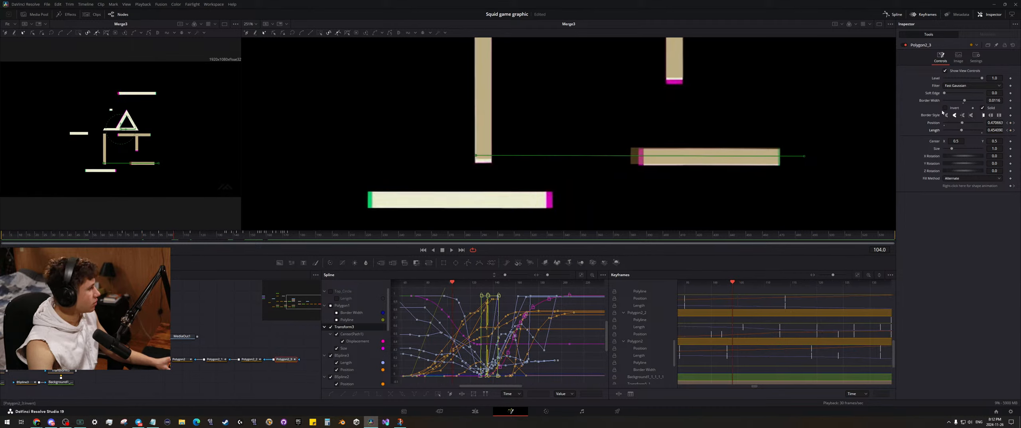
pyautogui.moveTo(997, 124); pyautogui.dragTo(988, 131)
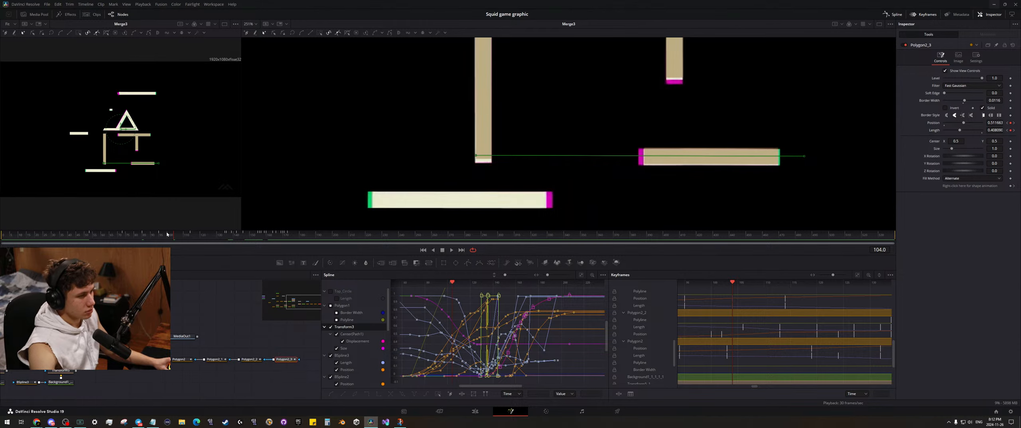
# - Set Polygon2_3's Position to about 0.82 at frame 124 and about 0.927 at frame 130, saving the project
pyautogui.click(208, 237)
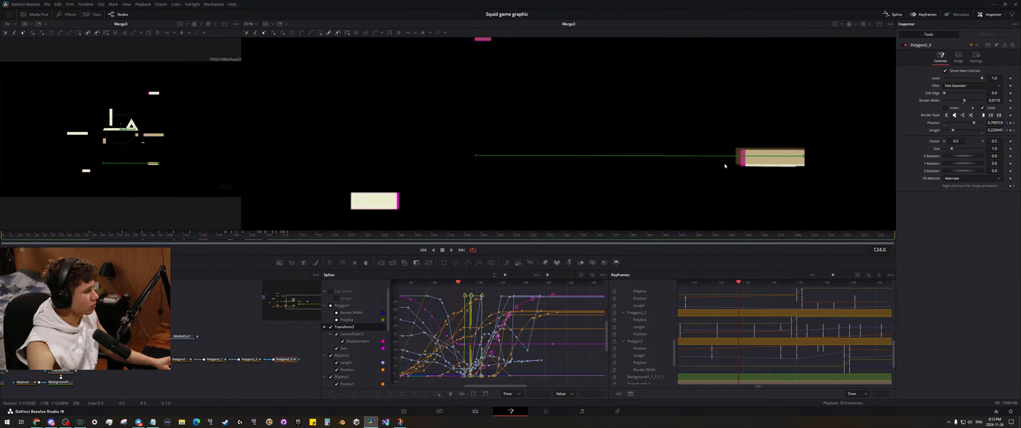
pyautogui.moveTo(995, 123); pyautogui.dragTo(997, 123)
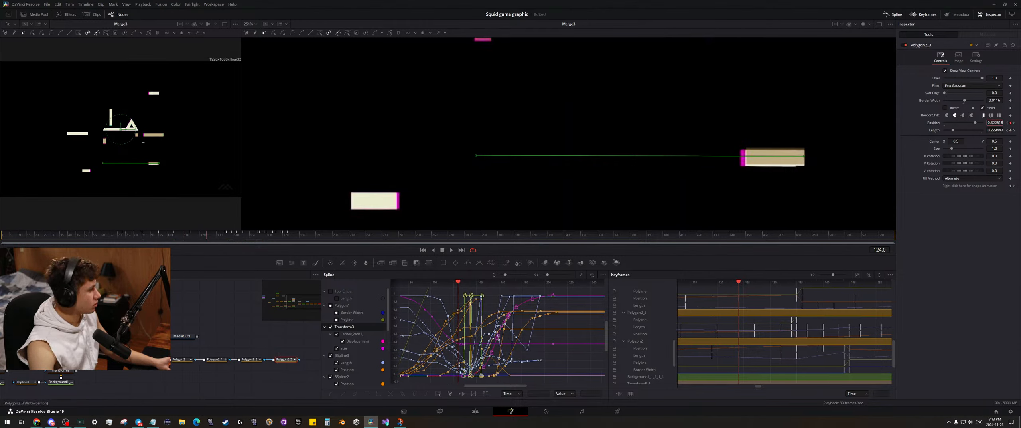
pyautogui.hotkey('ctrl', 's')
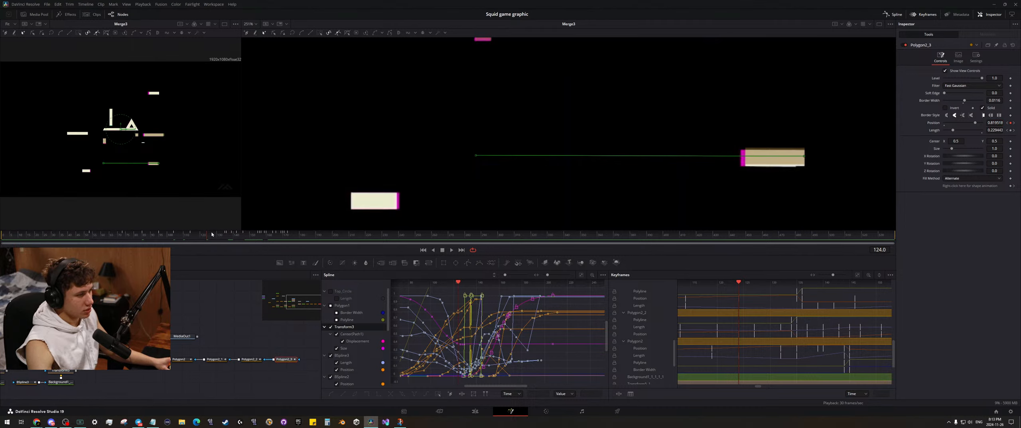
pyautogui.moveTo(211, 234); pyautogui.dragTo(217, 234)
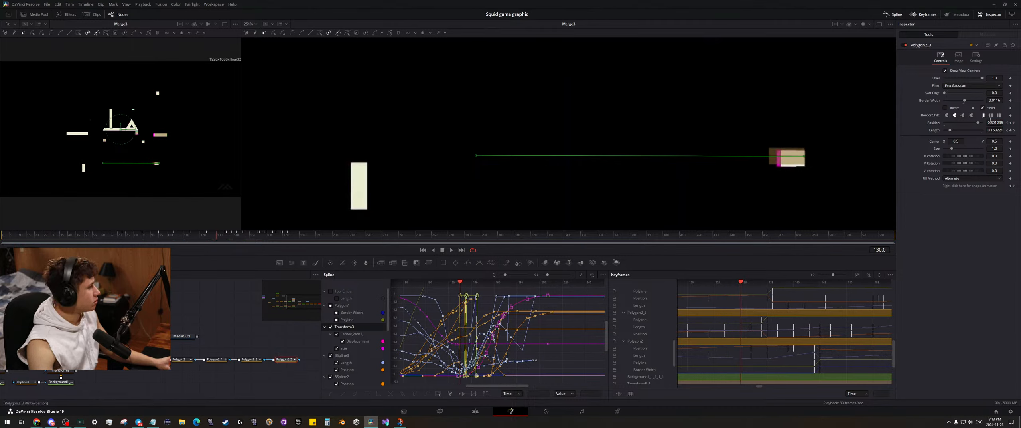
pyautogui.moveTo(990, 120); pyautogui.dragTo(997, 120)
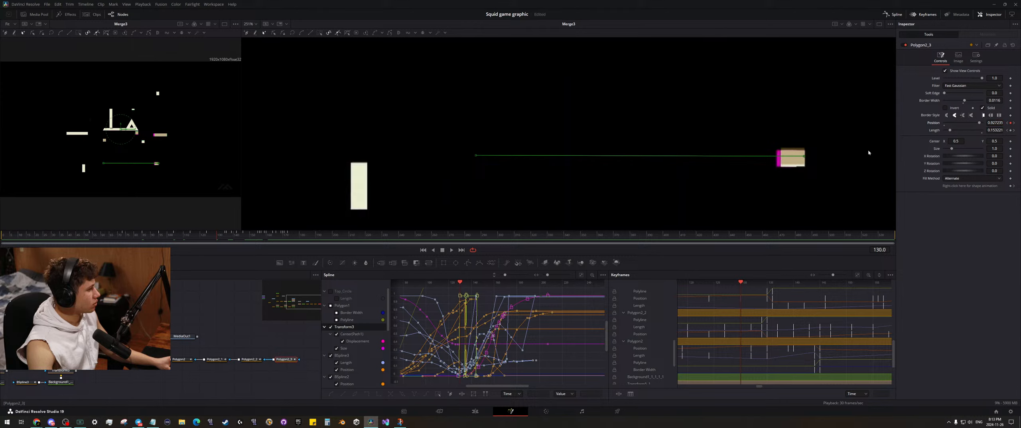
# - Set Polygon2_3's Length to about 0.65 at frame 64 and 0.628 at frame 53 to match the square's bottom bar
pyautogui.click(108, 236)
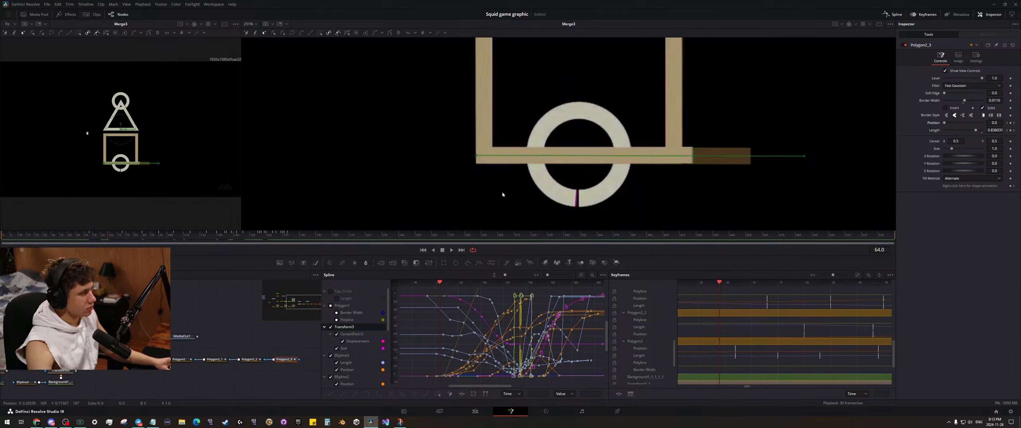
pyautogui.moveTo(995, 130); pyautogui.dragTo(979, 130)
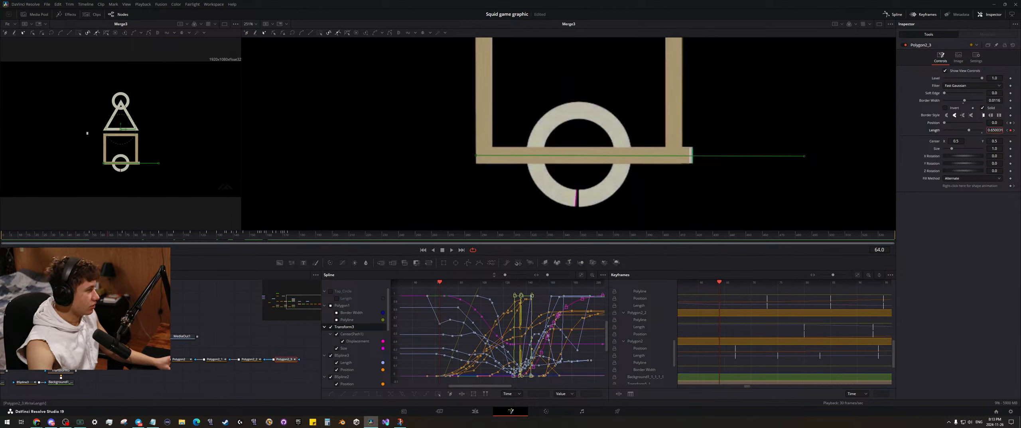
pyautogui.click(116, 235)
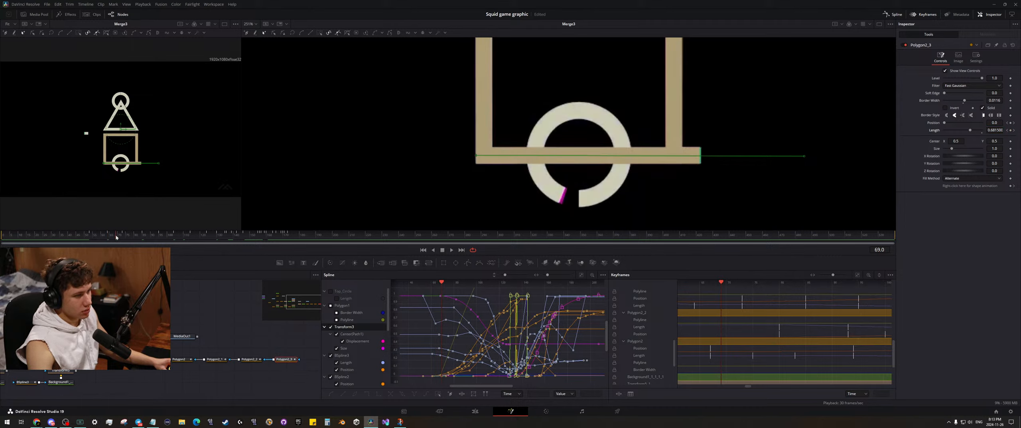
pyautogui.click(91, 235)
pyautogui.click(89, 235)
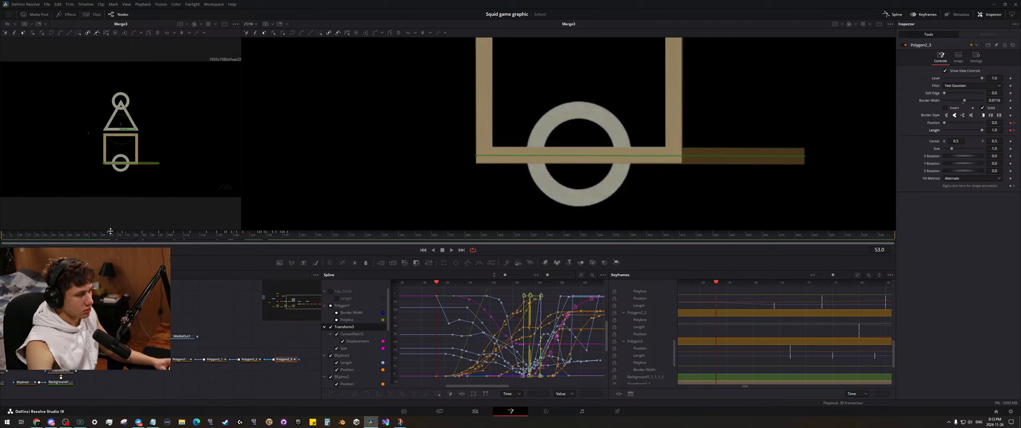
pyautogui.moveTo(994, 132); pyautogui.dragTo(882, 130)
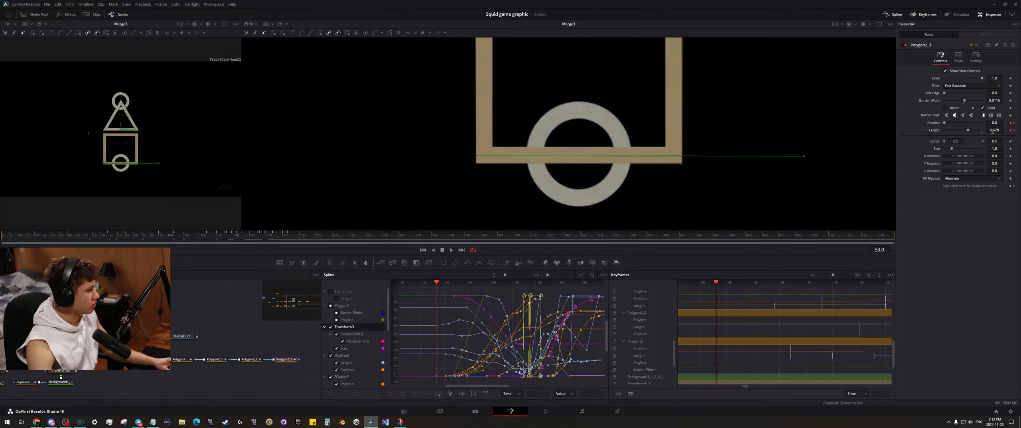
# - At frame 82, set Polygon2_3's Position to about 0.067 and Length to about 0.695 to match the square's bottom bar, and save the project
pyautogui.moveTo(89, 235); pyautogui.dragTo(138, 243)
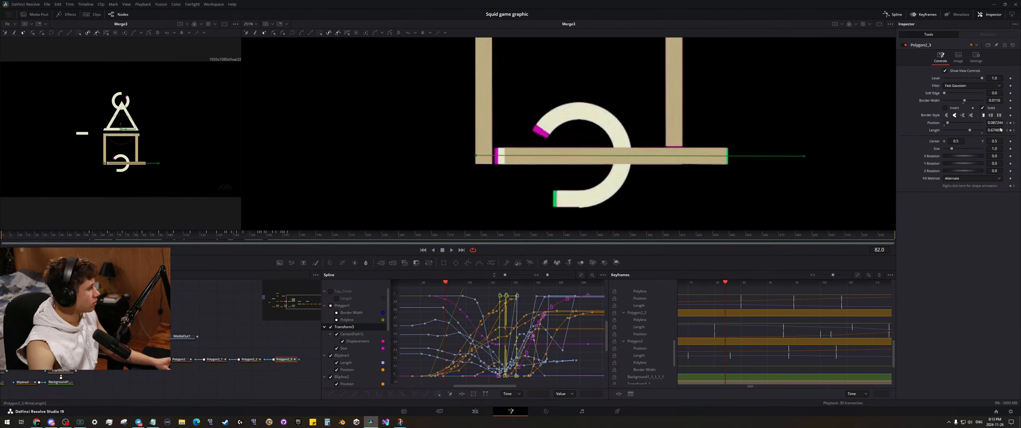
pyautogui.moveTo(997, 121); pyautogui.dragTo(993, 121)
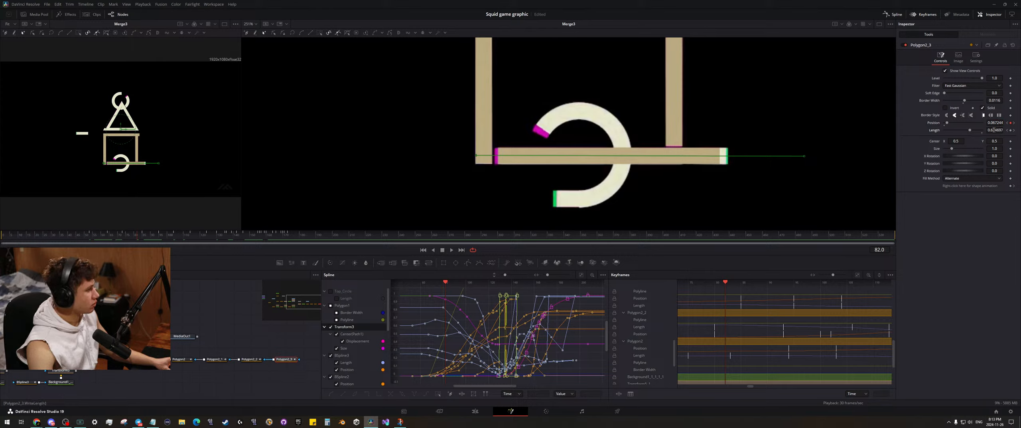
pyautogui.moveTo(994, 130); pyautogui.dragTo(1001, 130)
pyautogui.hotkey('ctrl', 's')
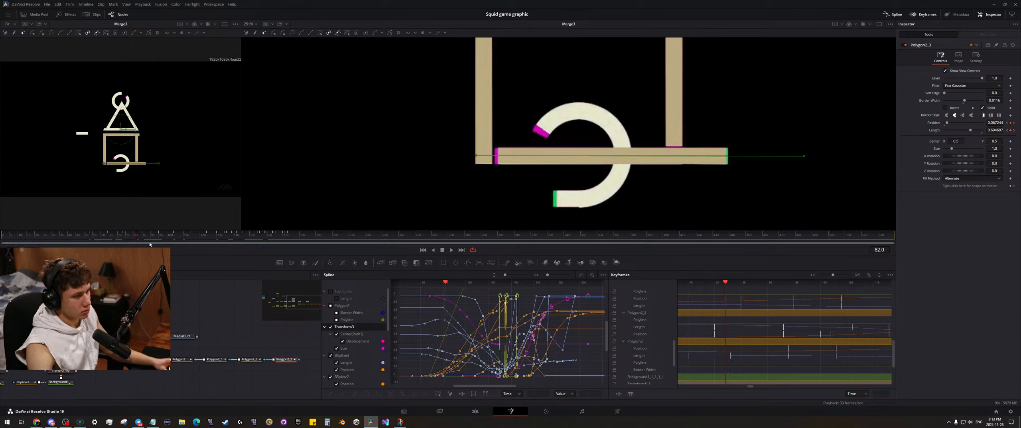
# - Set Polygon2_3's Position and Length to about 0.581 and 0.360 at frame 108, and raise Position to about 0.63 with a shorter Length at frame 112
pyautogui.moveTo(139, 237); pyautogui.dragTo(182, 244)
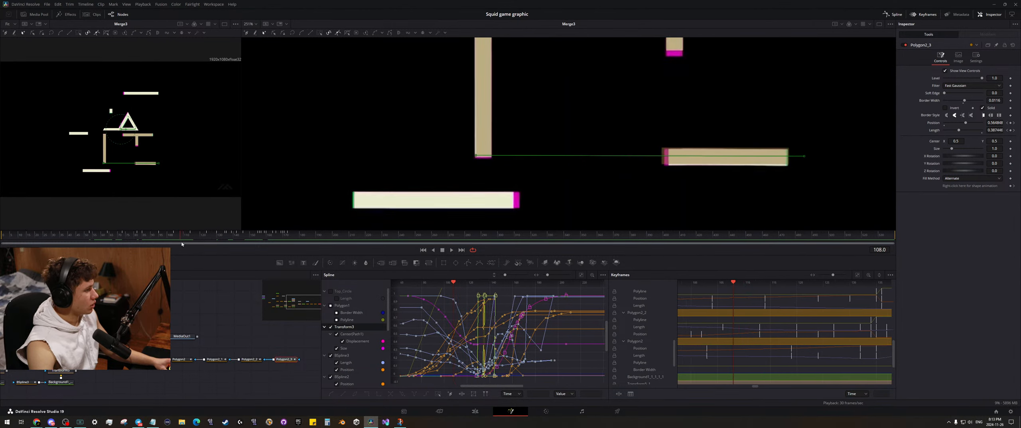
pyautogui.moveTo(995, 123); pyautogui.dragTo(985, 127)
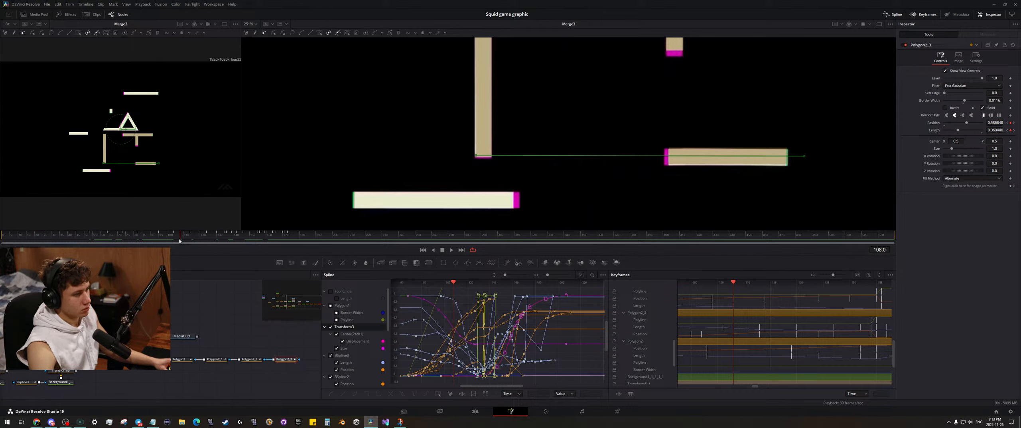
pyautogui.moveTo(179, 240)
pyautogui.mouseDown()
pyautogui.moveTo(187, 237)
pyautogui.moveTo(170, 235)
pyautogui.moveTo(188, 239)
pyautogui.mouseUp()
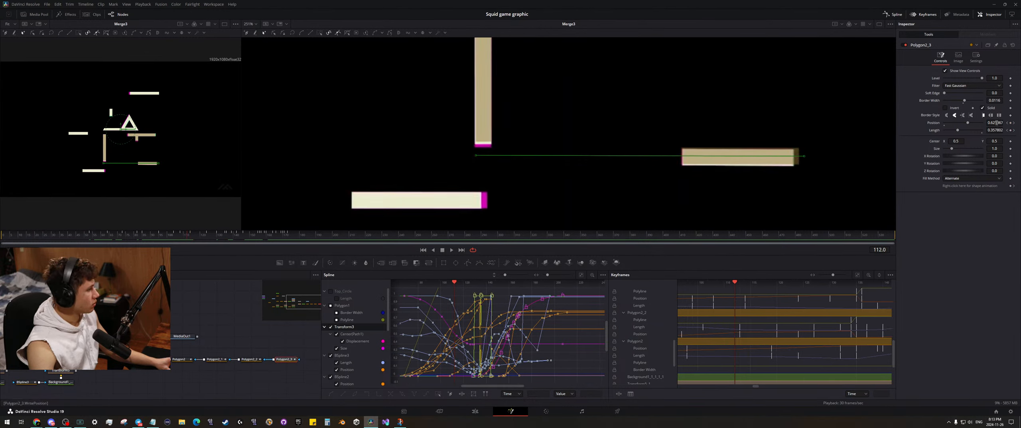
pyautogui.scroll(4, 649, 177)
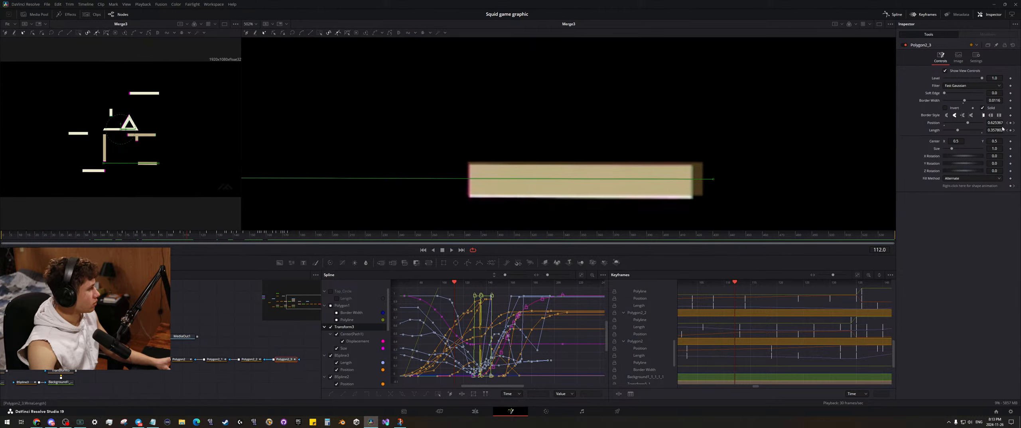
pyautogui.moveTo(997, 121); pyautogui.dragTo(987, 131)
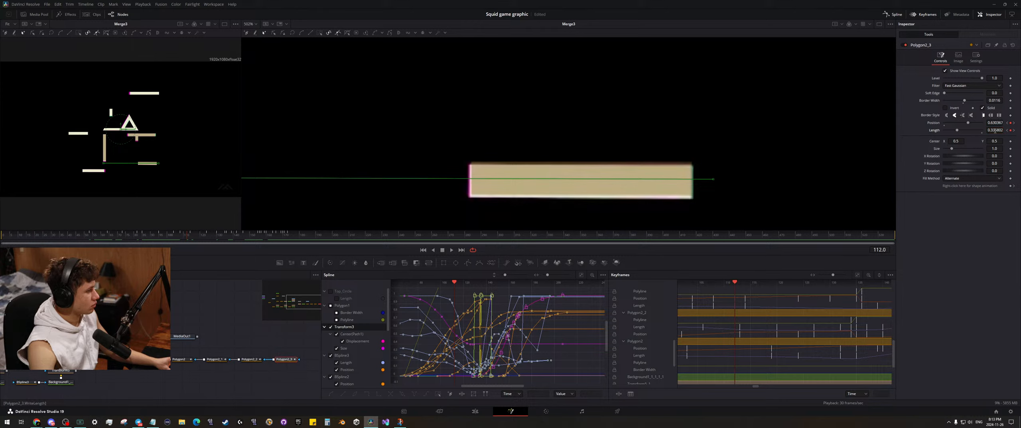
# - At frame 192, merge the other three shape branches, the two circles and the triangle, onto the output of the square's Transform3_1 node
pyautogui.click(192, 235)
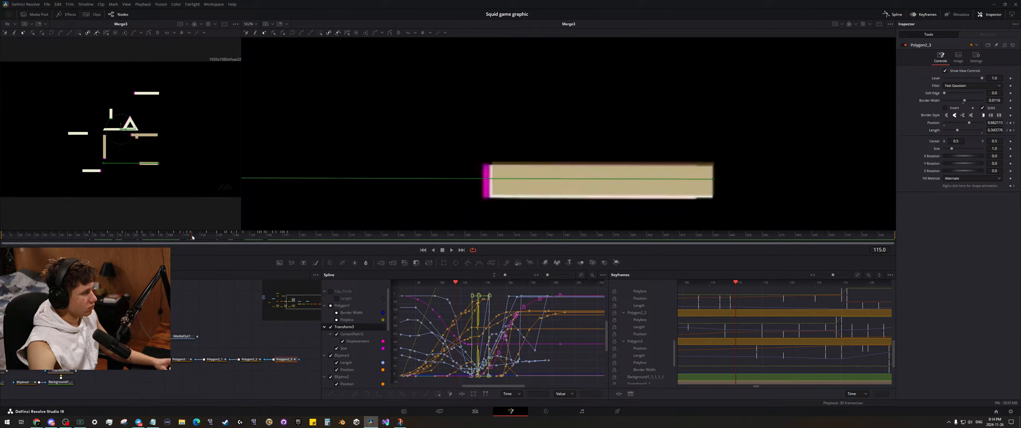
pyautogui.moveTo(192, 236); pyautogui.dragTo(253, 239)
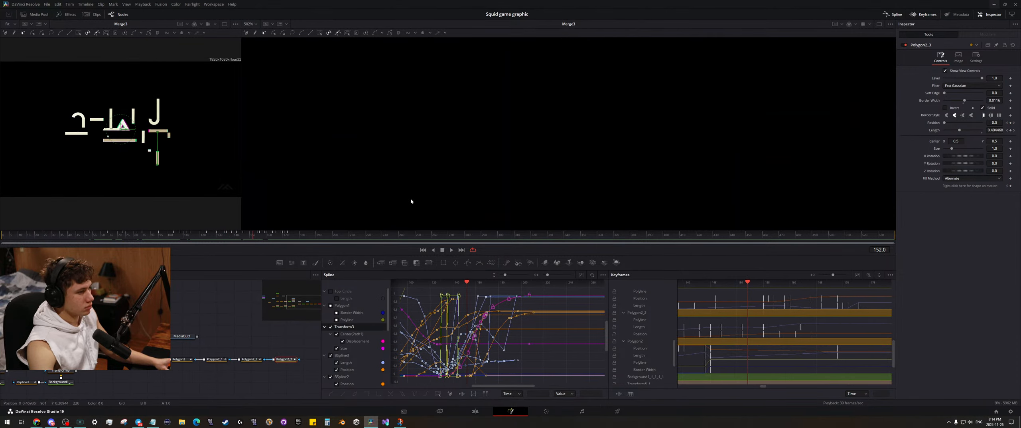
pyautogui.scroll(-1, 618, 141)
pyautogui.moveTo(764, 121); pyautogui.dragTo(536, 186)
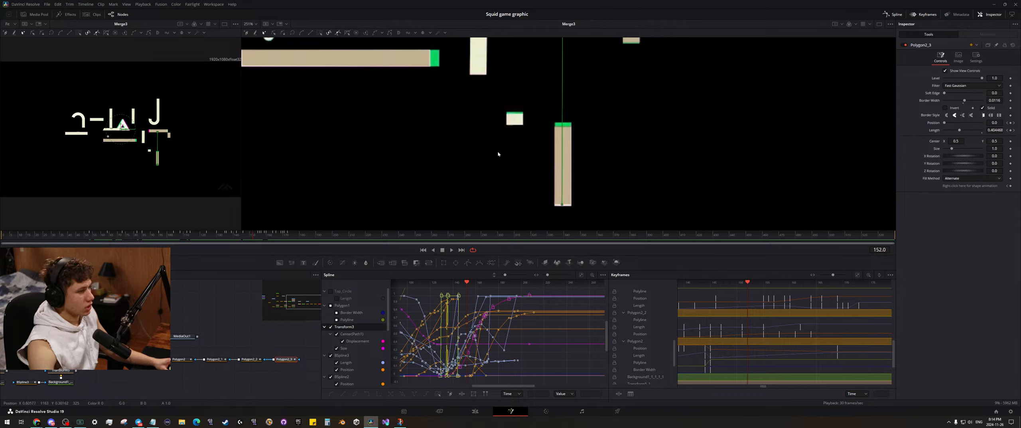
pyautogui.scroll(-1, 472, 176)
pyautogui.moveTo(256, 236); pyautogui.dragTo(319, 241)
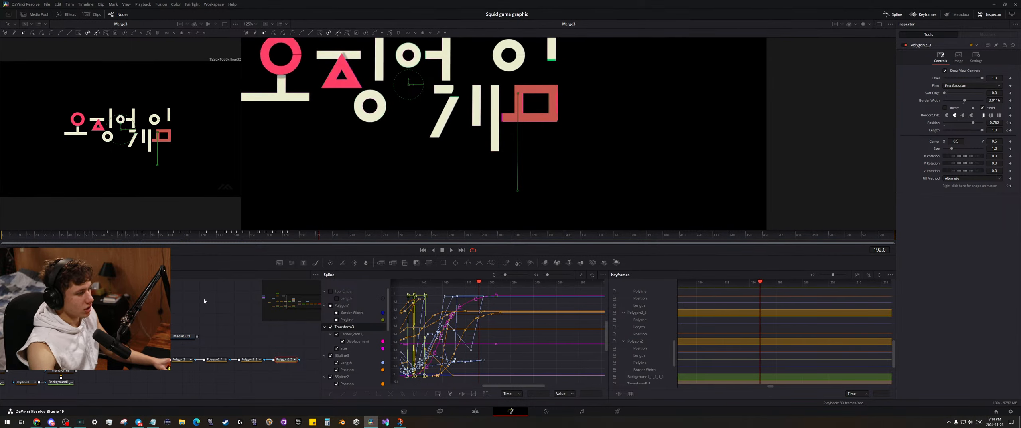
pyautogui.moveTo(204, 301); pyautogui.dragTo(249, 273)
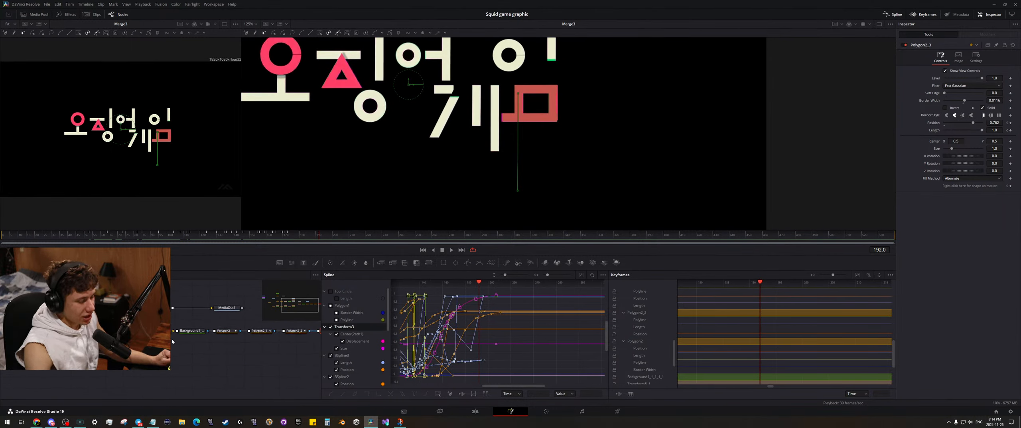
pyautogui.moveTo(205, 341); pyautogui.dragTo(256, 337)
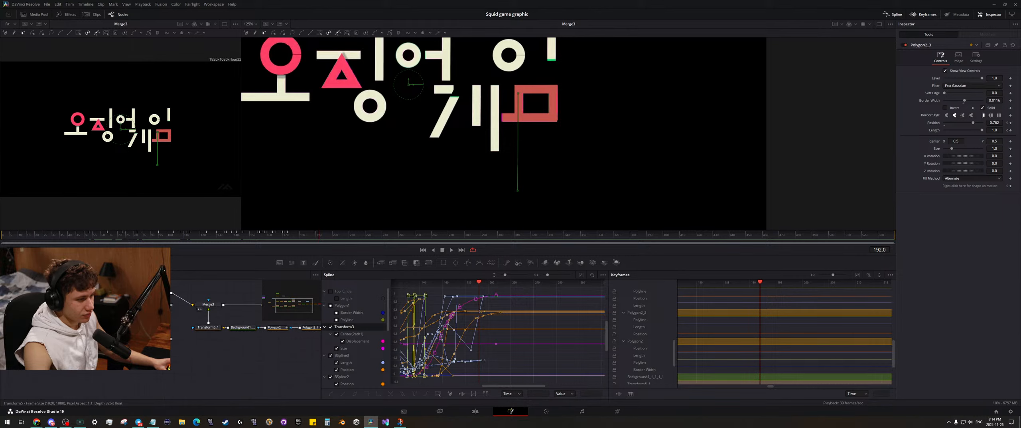
pyautogui.moveTo(172, 340); pyautogui.dragTo(211, 325)
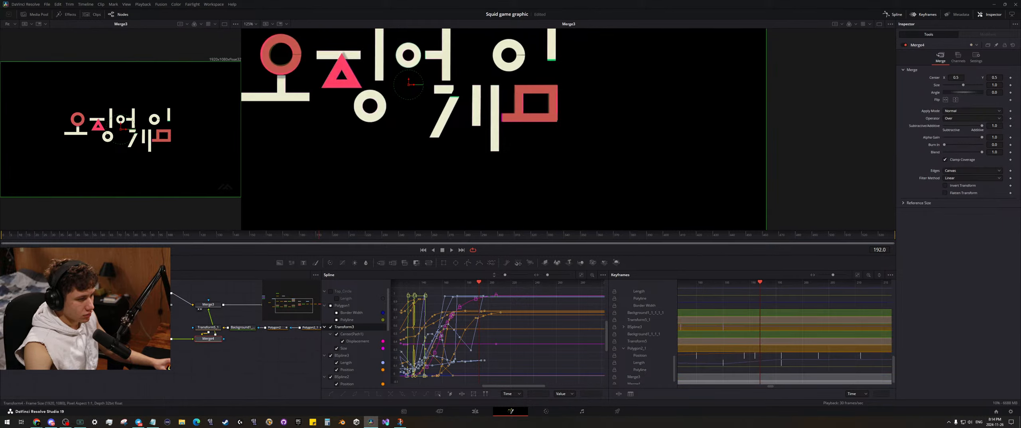
pyautogui.moveTo(217, 338); pyautogui.dragTo(215, 335)
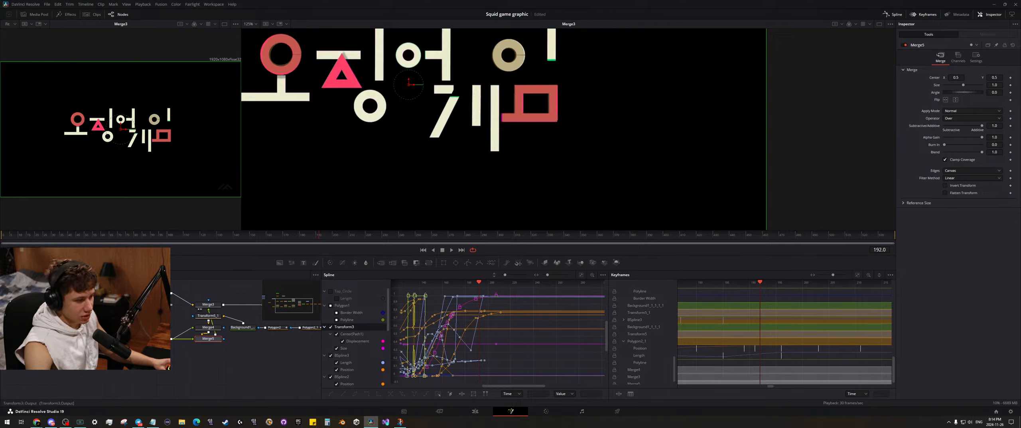
pyautogui.moveTo(171, 339); pyautogui.dragTo(216, 335)
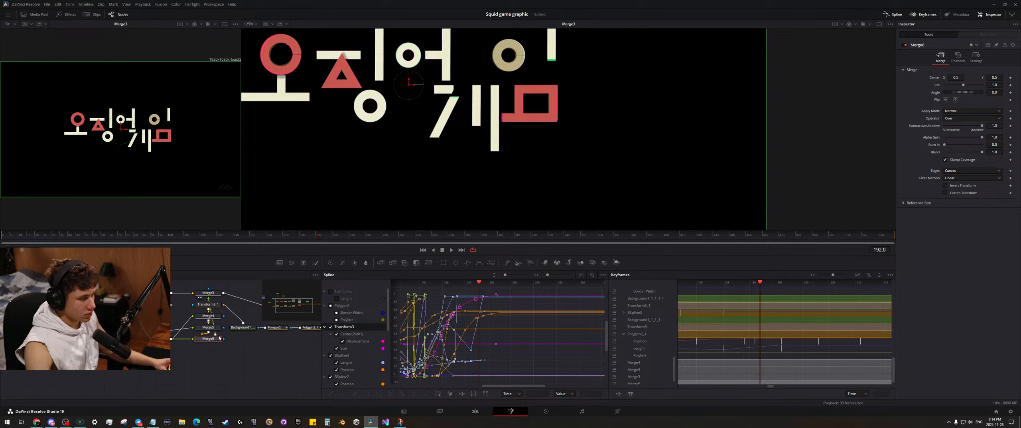
# - View Transform3_1 and Merge4 on their own in the second viewer, and save the project
pyautogui.scroll(-2, 234, 335)
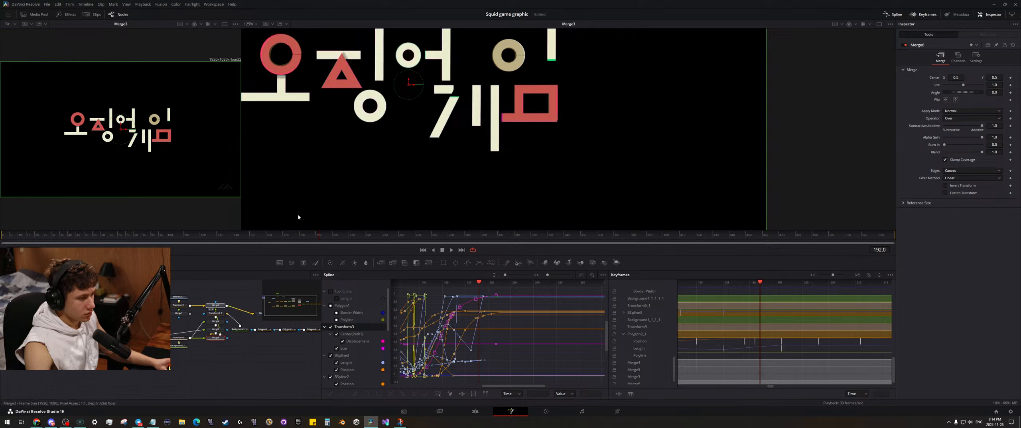
pyautogui.scroll(-2, 380, 155)
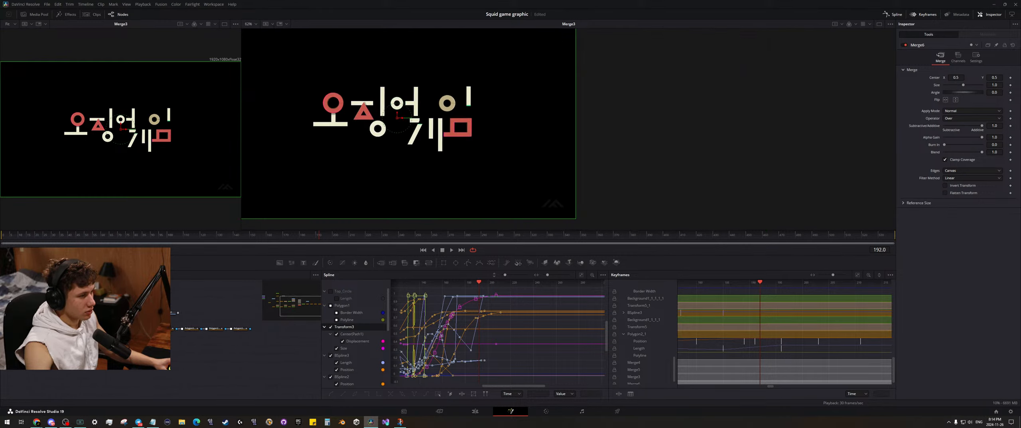
pyautogui.moveTo(165, 312); pyautogui.dragTo(313, 157)
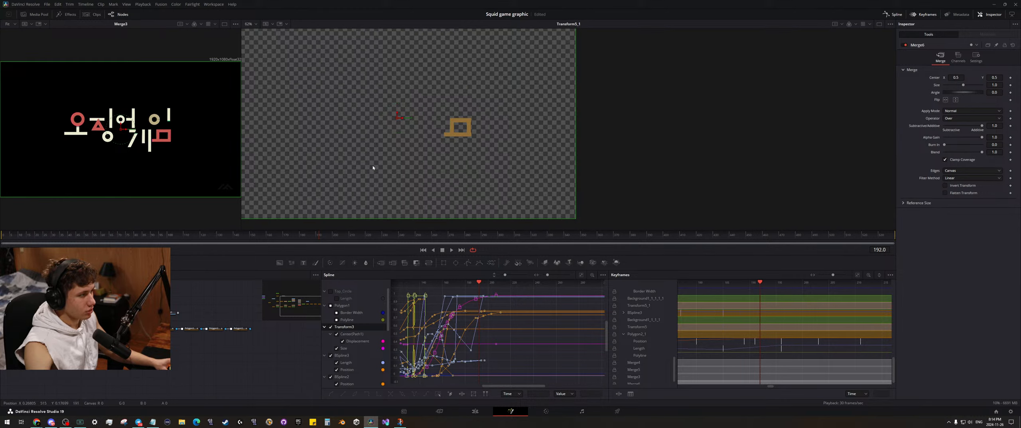
pyautogui.scroll(-2, 512, 181)
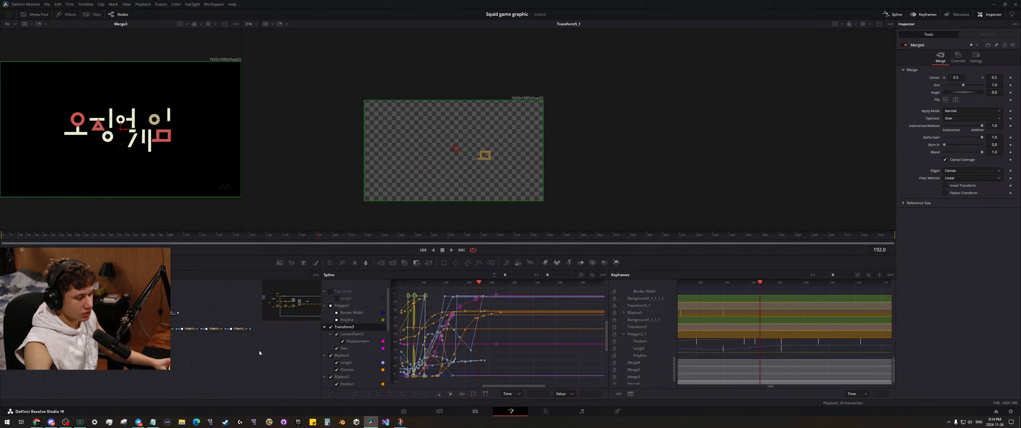
pyautogui.moveTo(260, 353); pyautogui.dragTo(463, 166)
pyautogui.click(185, 331)
pyautogui.scroll(2, 185, 327)
pyautogui.click(251, 287)
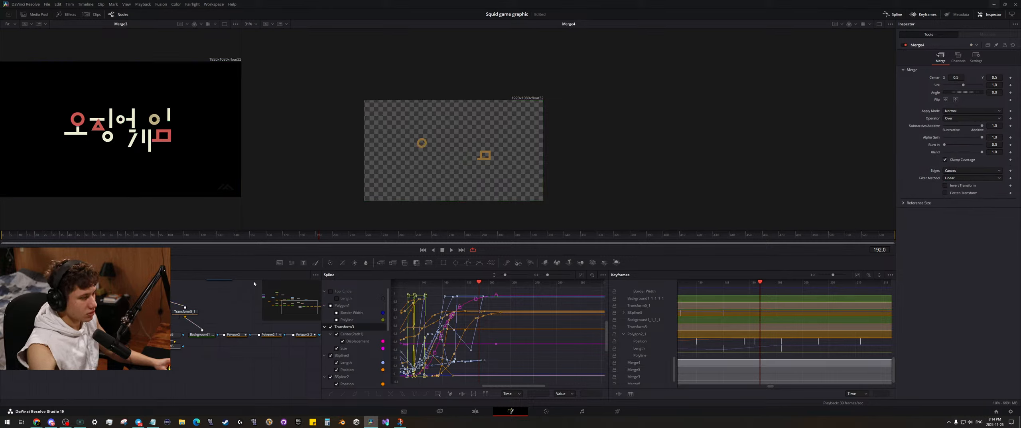
pyautogui.hotkey('ctrl', 's')
# - At frame 10, view the combined shapes from Merge6 in the second viewer, fitted to its size
pyautogui.moveTo(271, 234); pyautogui.dragTo(19, 231)
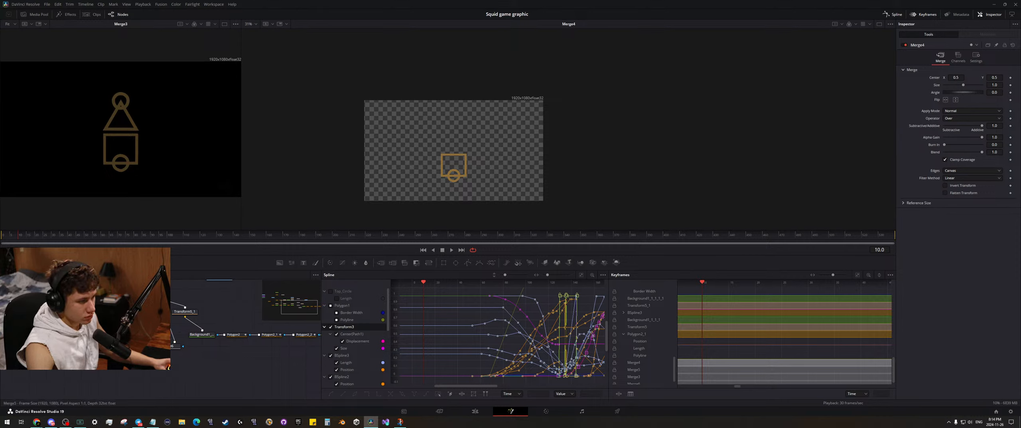
pyautogui.click(158, 331)
pyautogui.moveTo(175, 345); pyautogui.dragTo(411, 185)
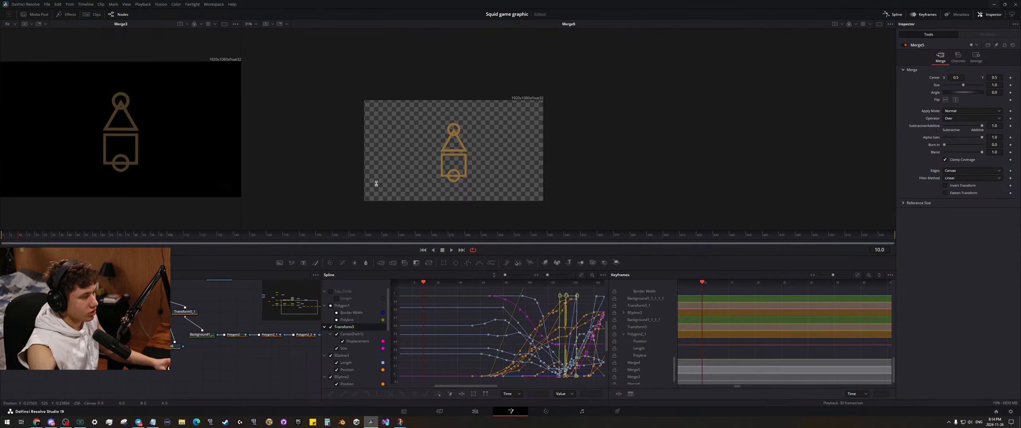
pyautogui.hotkey('ctrl', 'f')
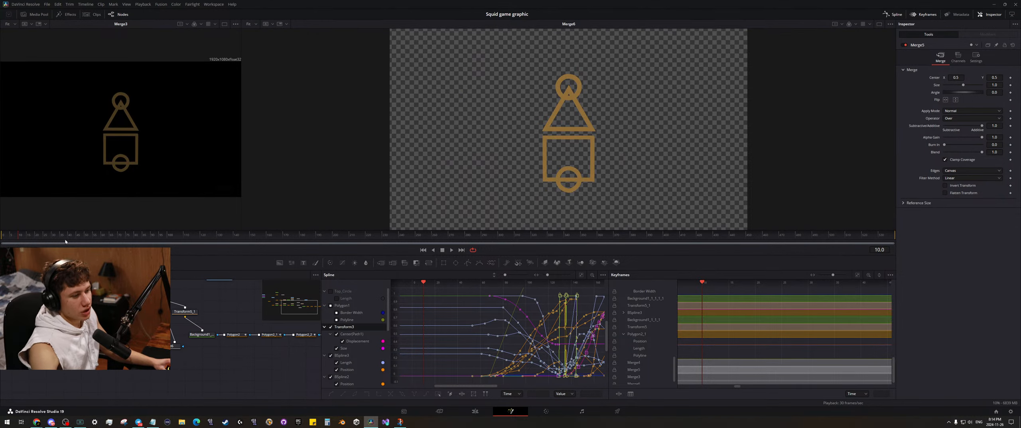
# - Play the combined shape animation from frame 0 to about frame 221 to check it against the reference composite
pyautogui.moveTo(18, 234); pyautogui.dragTo(1, 235)
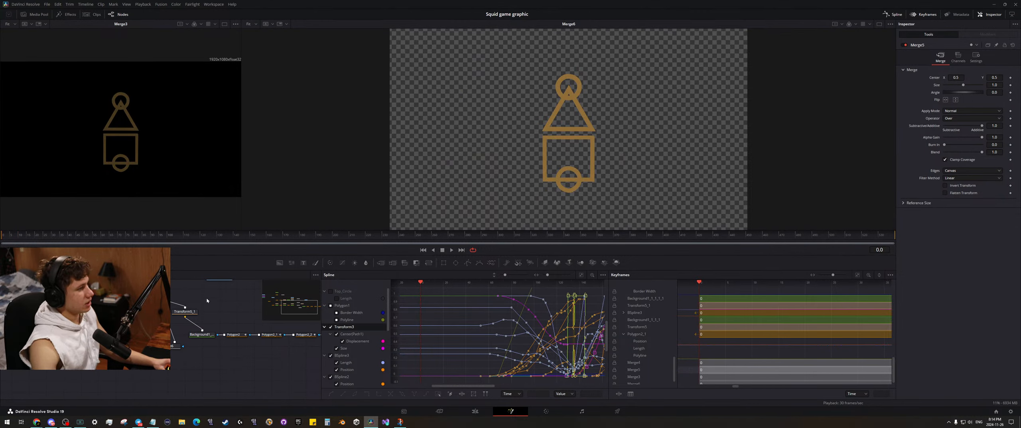
pyautogui.press('space')
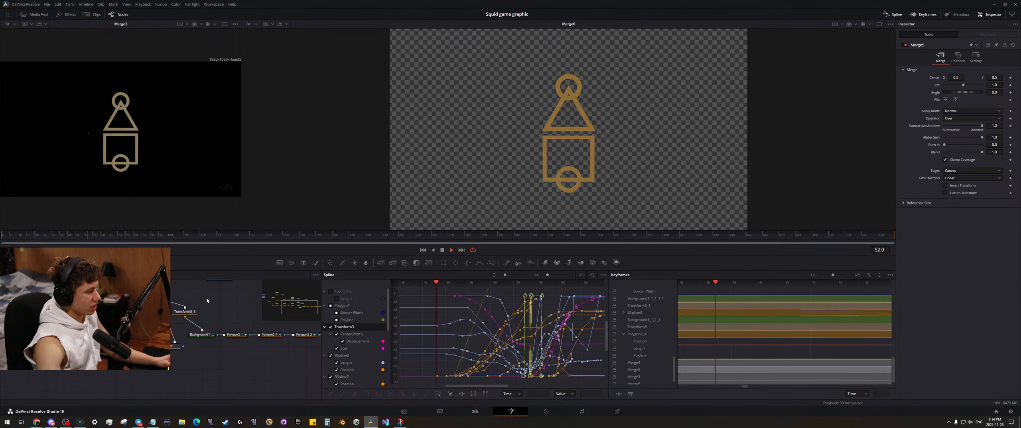
pyautogui.press('space')
pyautogui.click(581, 274)
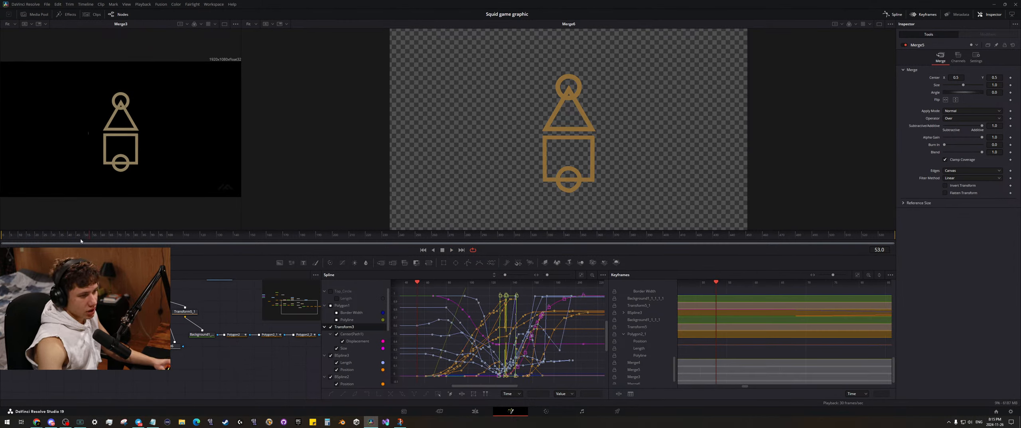
pyautogui.press('space')
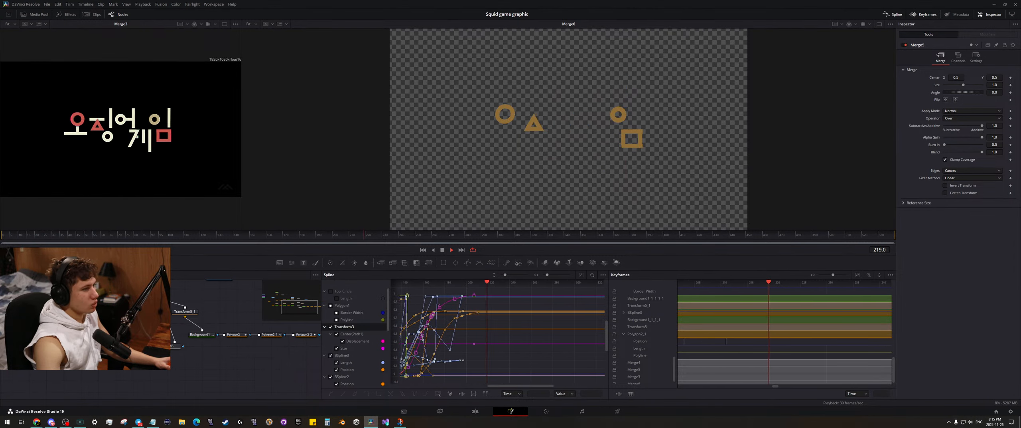
pyautogui.press('space')
# - Enlarge the Merge3 viewer to balance the two viewers, and play both animations from the first frame to about frame 139
pyautogui.moveTo(242, 155); pyautogui.dragTo(415, 155)
pyautogui.moveTo(522, 136)
pyautogui.mouseDown()
pyautogui.moveTo(490, 128)
pyautogui.moveTo(533, 131)
pyautogui.moveTo(515, 129)
pyautogui.mouseUp()
pyautogui.moveTo(376, 143); pyautogui.dragTo(403, 146)
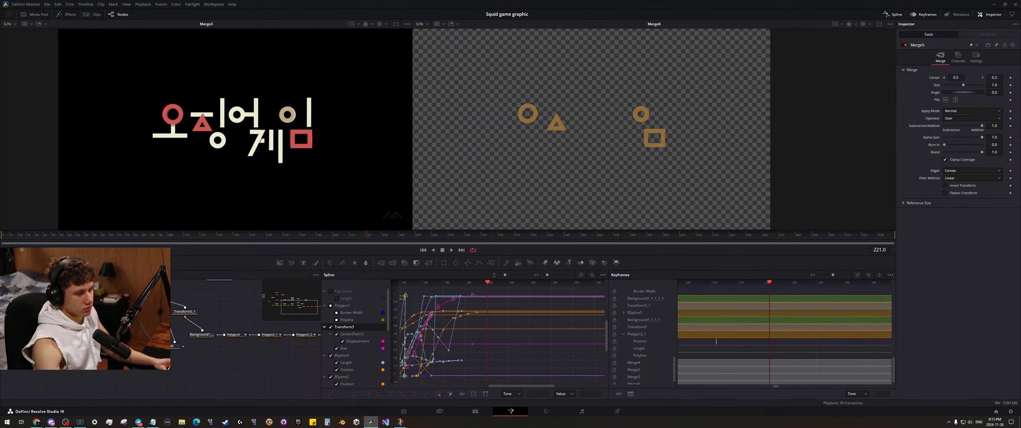
pyautogui.press('Home')
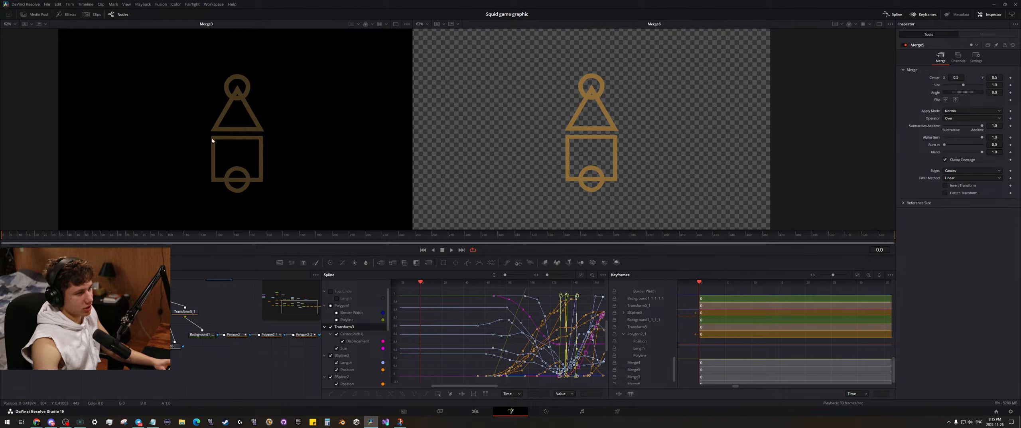
pyautogui.press('space')
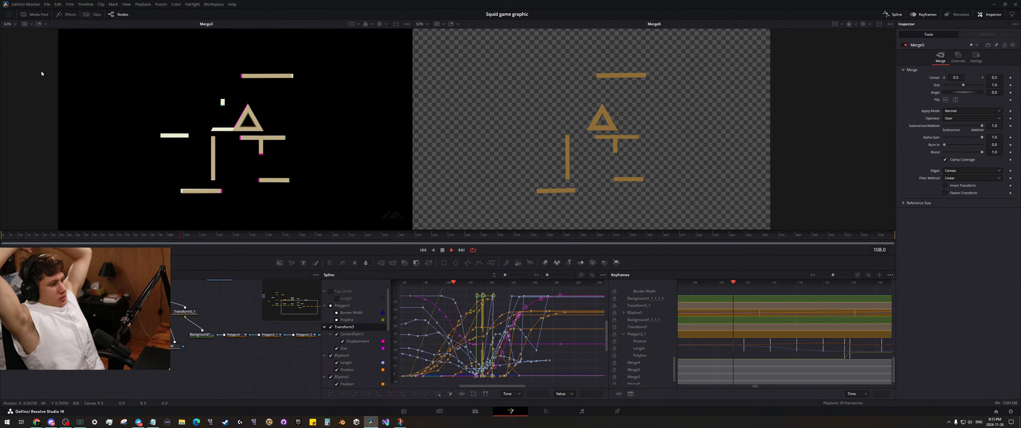
pyautogui.press('space')
# - View the Reference_1 node in the first viewer, play it beside Merge6 for comparison, and return to frame 0
pyautogui.moveTo(149, 379); pyautogui.dragTo(202, 379)
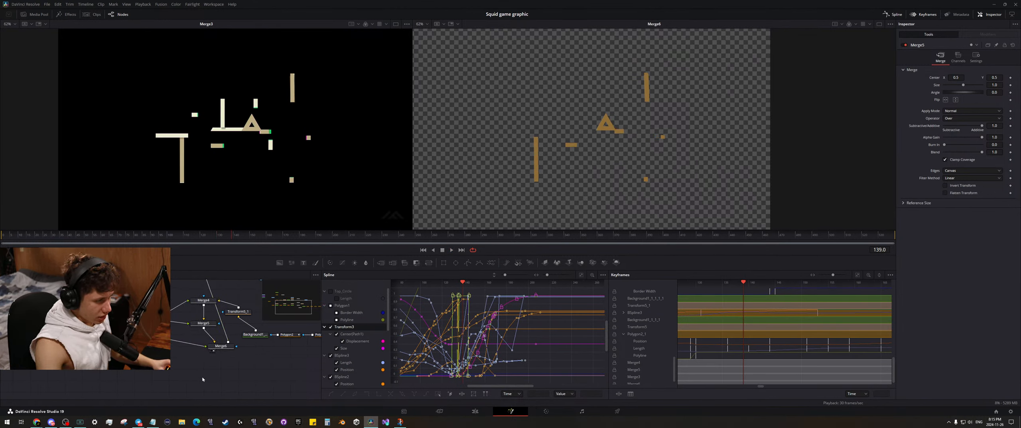
pyautogui.moveTo(187, 291); pyautogui.dragTo(195, 171)
pyautogui.click(13, 236)
pyautogui.press('space')
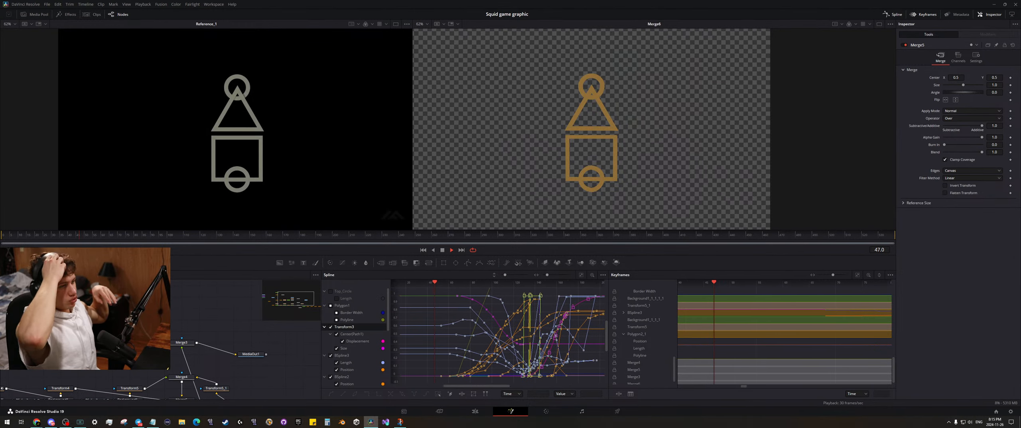
pyautogui.press('space')
pyautogui.press('Home')
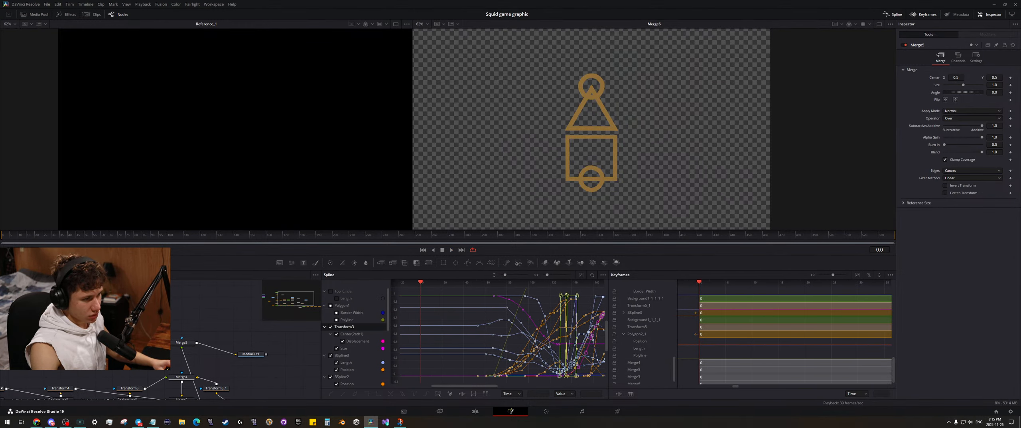
# - Play the Reference_1 and Merge6 animations side by side from frame 0 to frame 100
pyautogui.press('XF86AudioPlay')
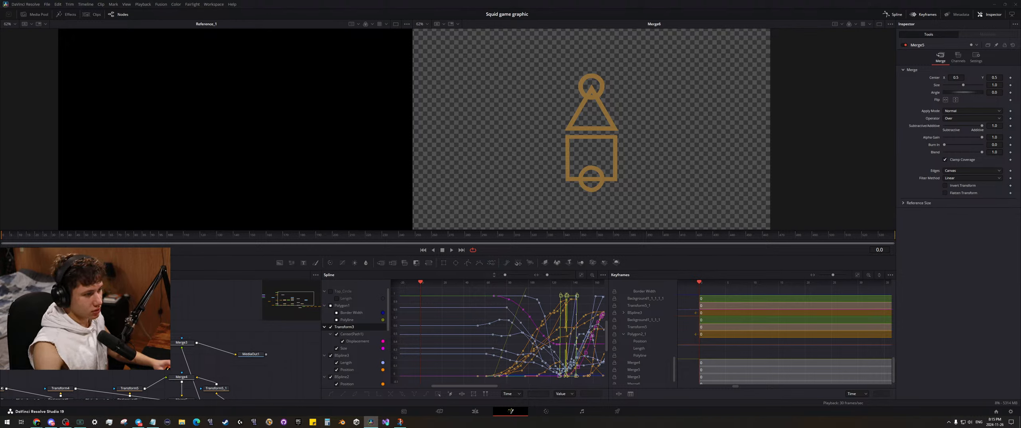
pyautogui.press('space')
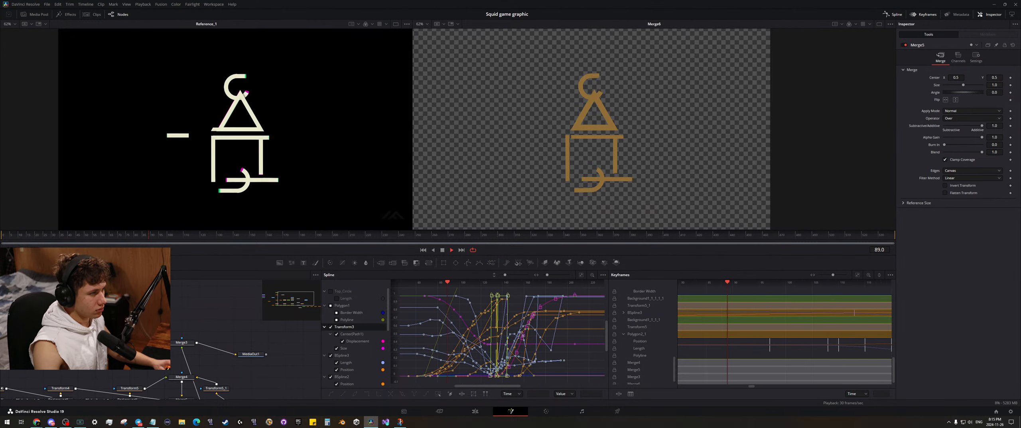
pyautogui.press('space')
pyautogui.moveTo(220, 318); pyautogui.dragTo(255, 288)
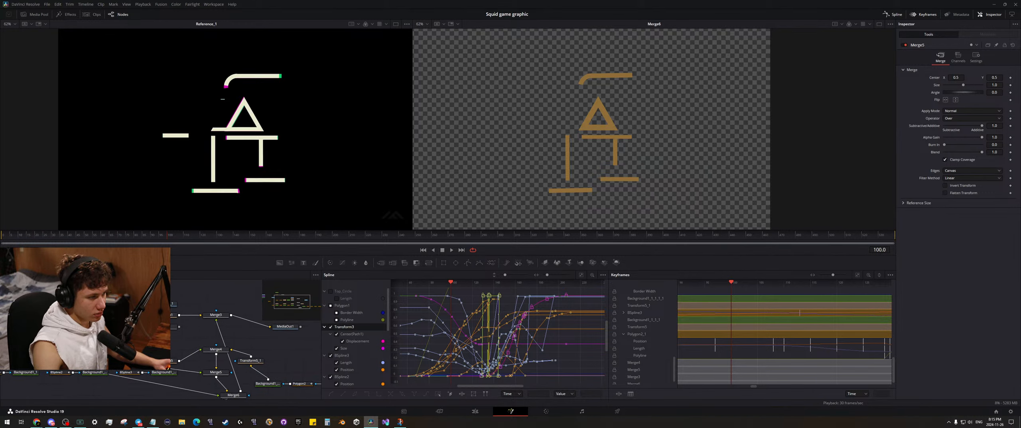
# - View the MediaIn2 node in the first viewer and play it beside Merge6, stopping at frame 92
pyautogui.press('space')
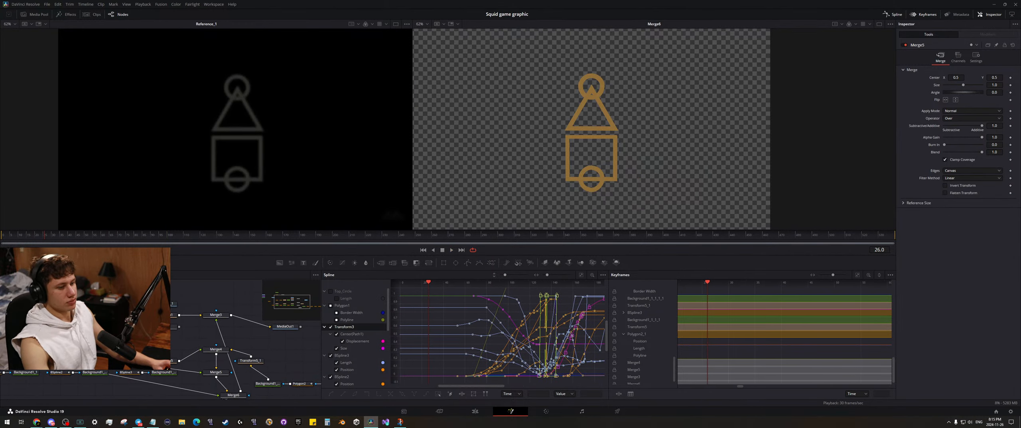
pyautogui.moveTo(120, 351); pyautogui.dragTo(151, 346)
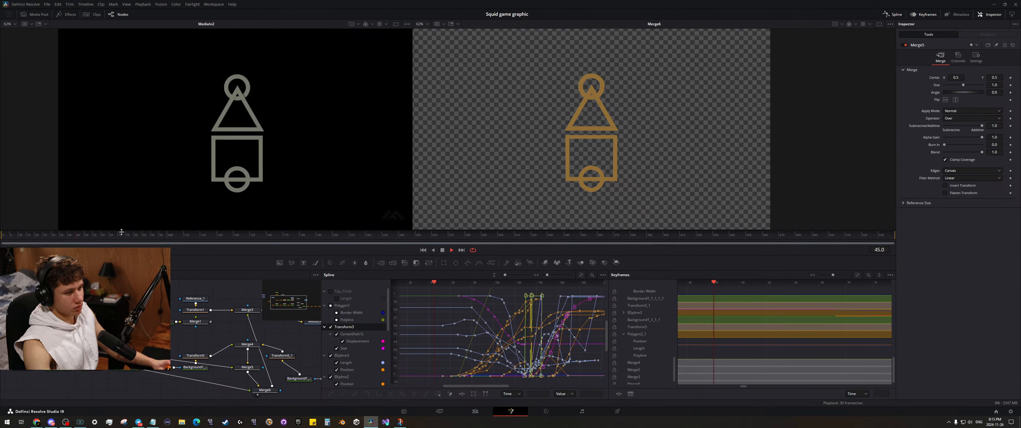
pyautogui.press('space')
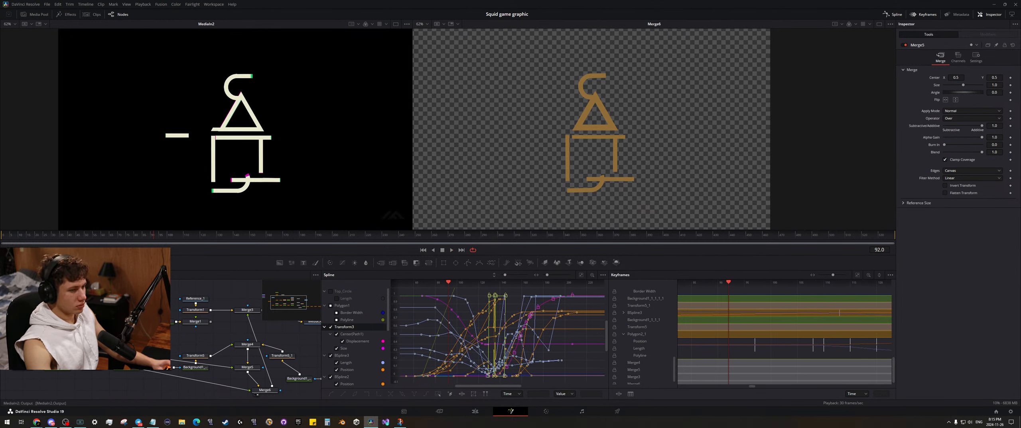
# - Examine MediaIn2's media source and process mode options, along with its general node settings
pyautogui.click(24, 296)
pyautogui.click(956, 103)
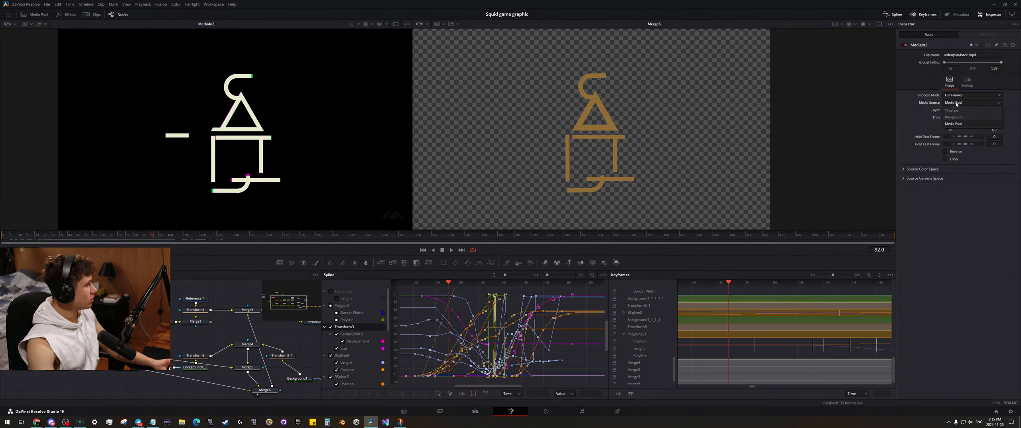
pyautogui.click(957, 95)
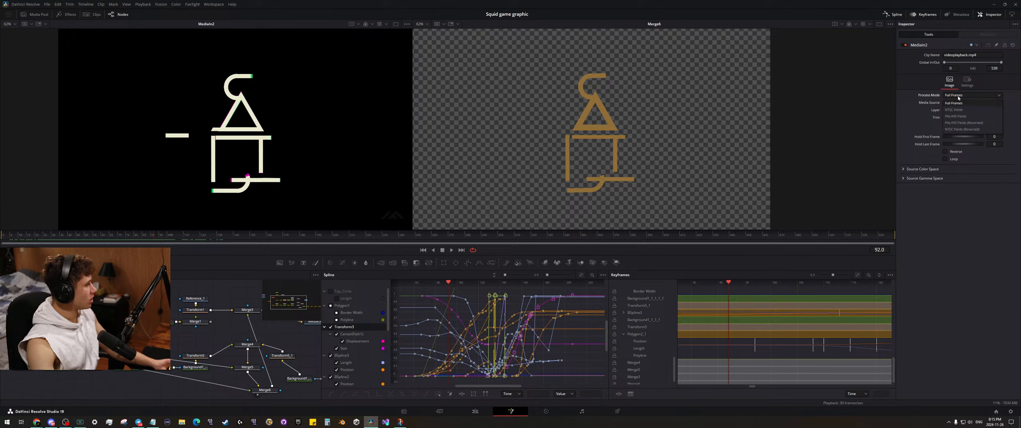
pyautogui.click(958, 98)
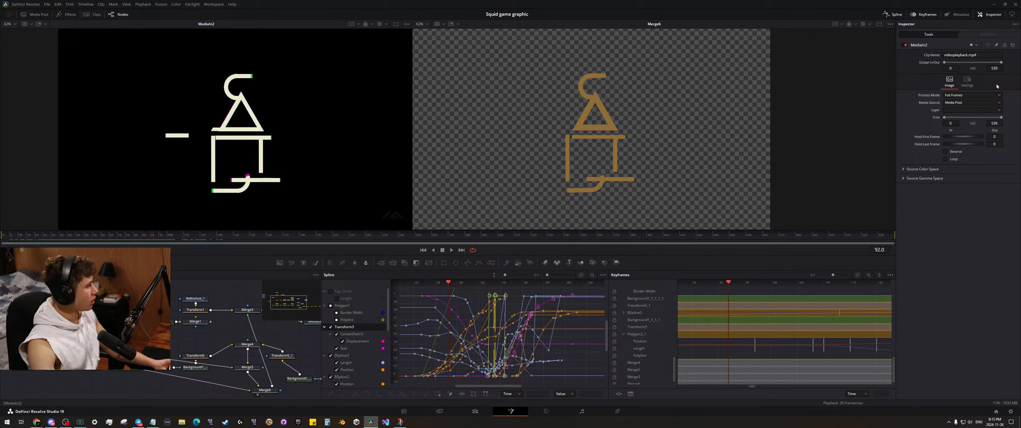
pyautogui.click(968, 82)
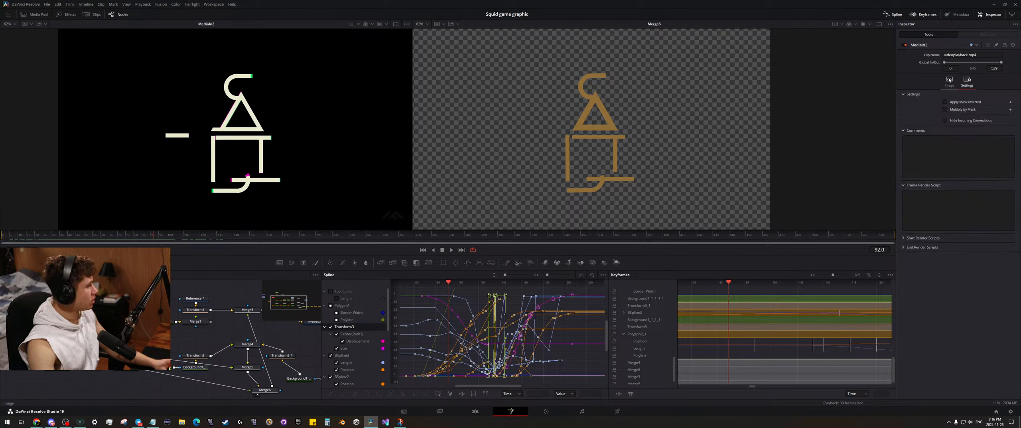
pyautogui.click(950, 80)
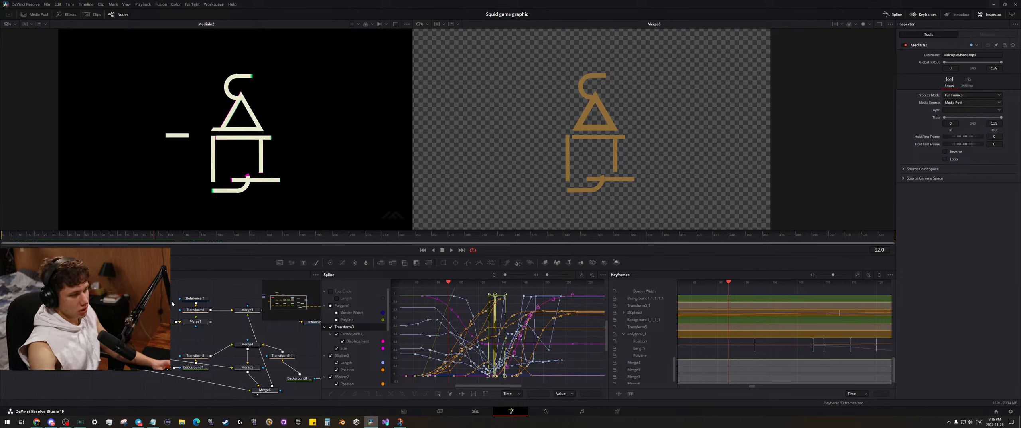
# - Bring Reference_1 back into the first viewer and play it beside Merge6 from frame 0 to frame 101
pyautogui.click(185, 303)
pyautogui.click(2, 235)
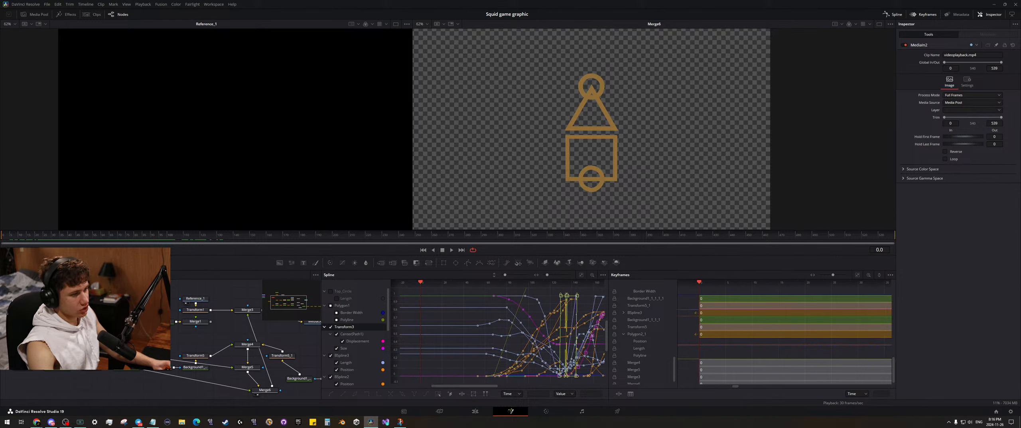
pyautogui.press('space')
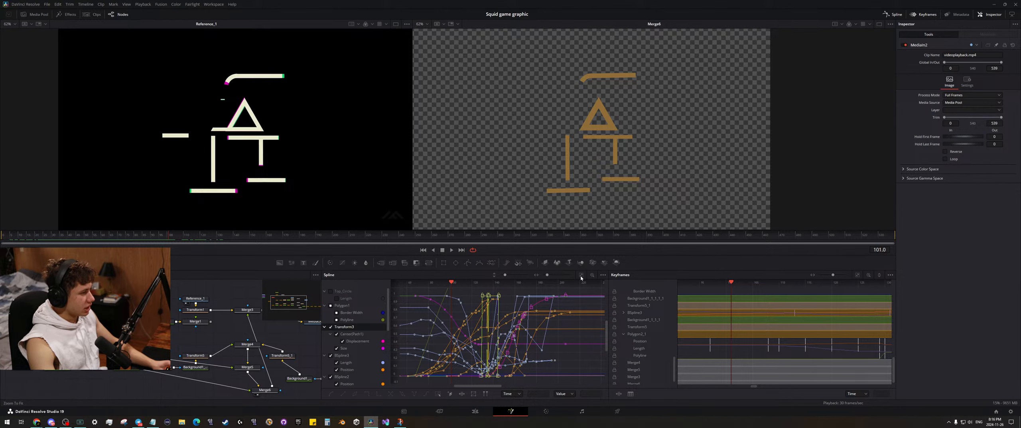
# - Enlarge the Spline and Keyframes editors, fit their contents, and examine the animation curves and keyframes of all the shapes
pyautogui.click(580, 275)
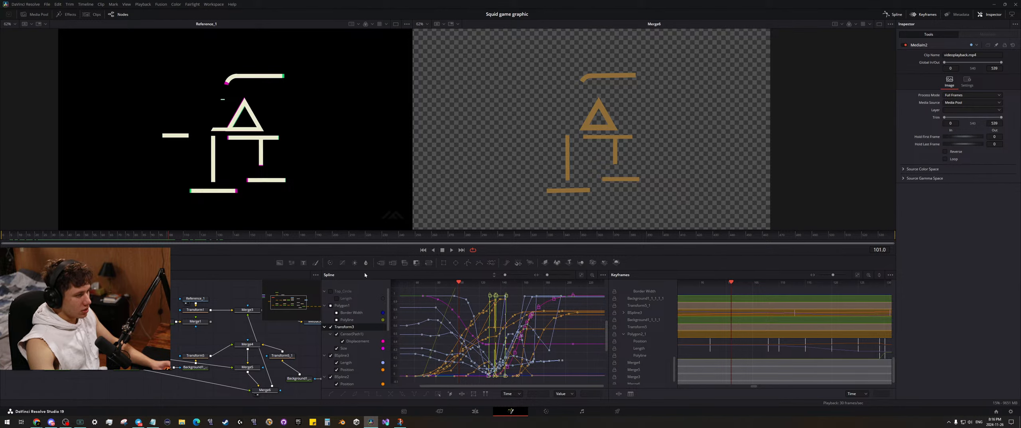
pyautogui.moveTo(368, 269); pyautogui.dragTo(367, 55)
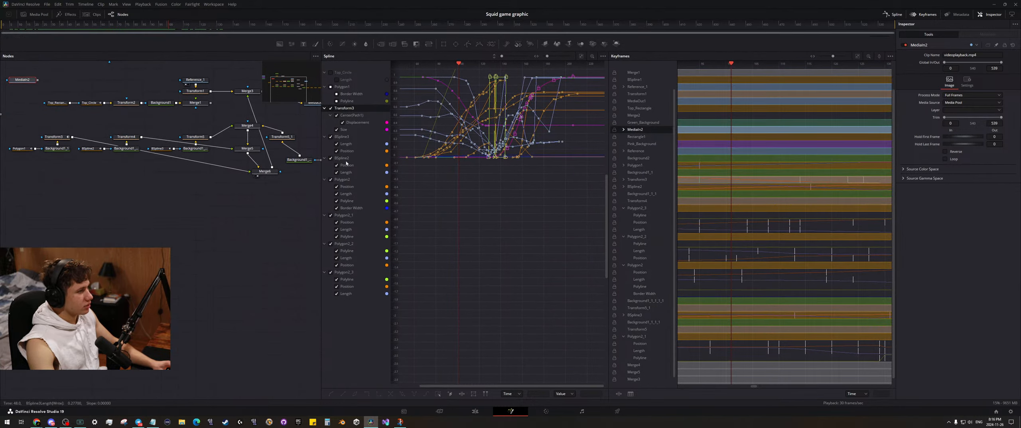
pyautogui.moveTo(320, 151); pyautogui.dragTo(109, 152)
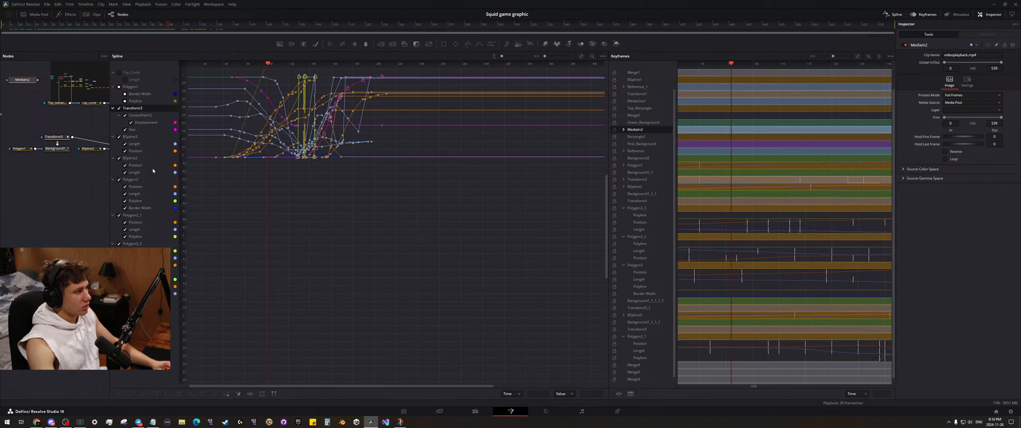
pyautogui.click(580, 57)
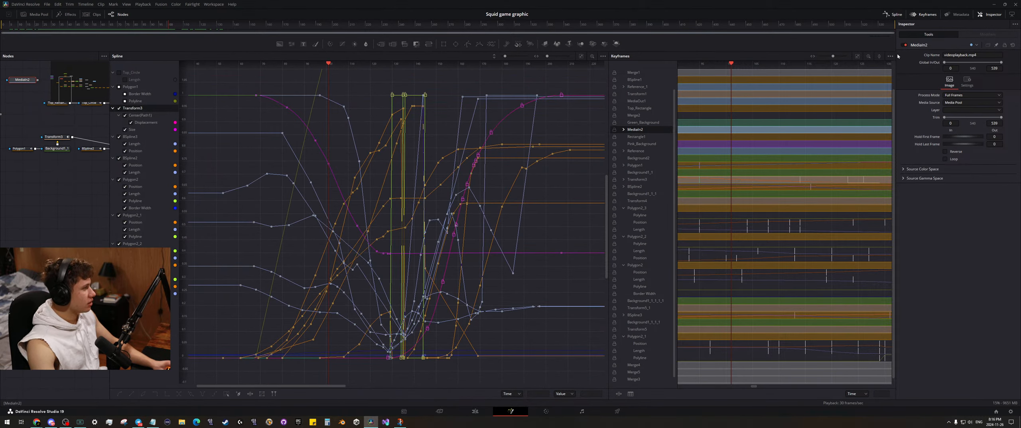
pyautogui.click(858, 59)
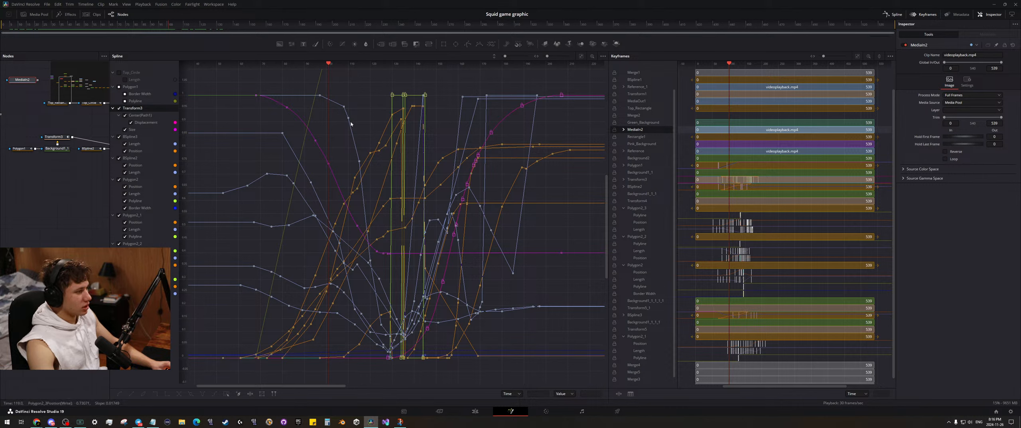
pyautogui.scroll(5, 737, 251)
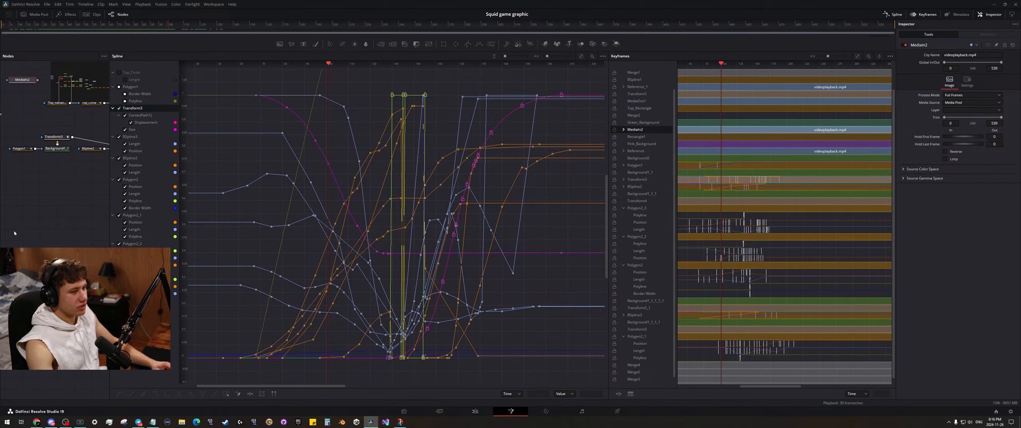
pyautogui.scroll(-5, 374, 195)
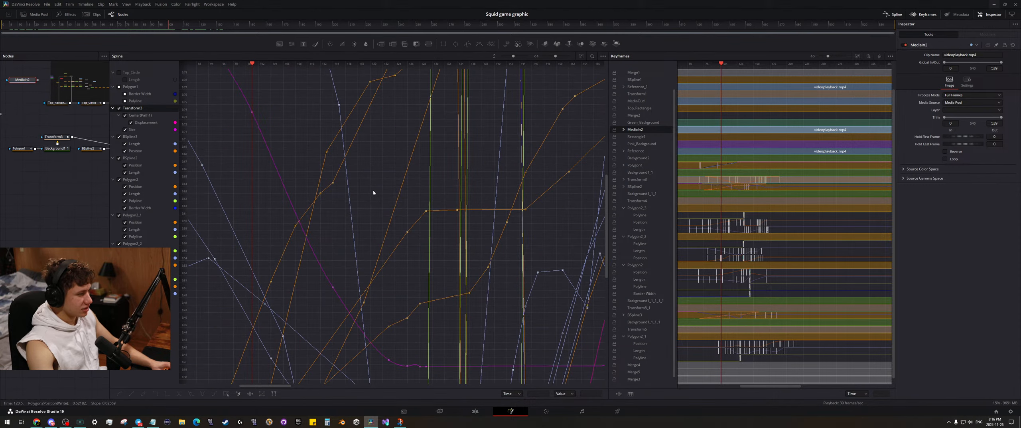
pyautogui.click(45, 241)
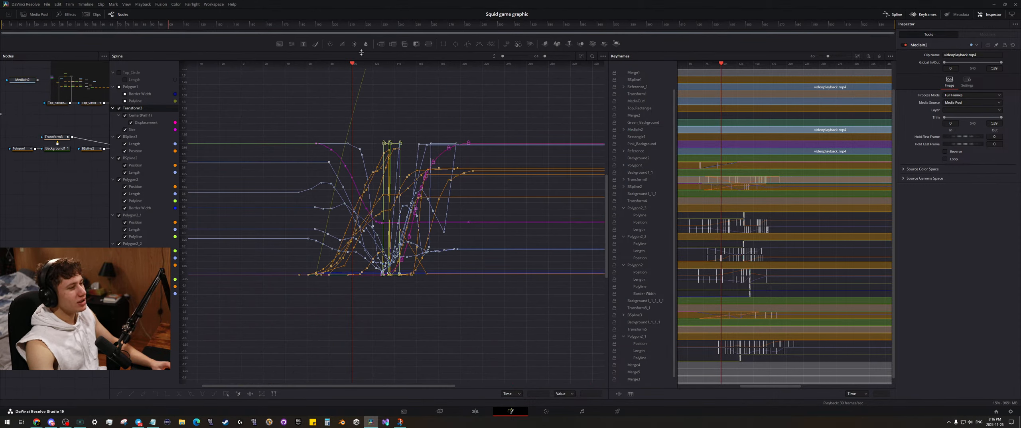
# - Restore the two viewers above the editors, widen the node area, and fit the curves and keyframes to the reduced editors
pyautogui.moveTo(362, 52); pyautogui.dragTo(361, 292)
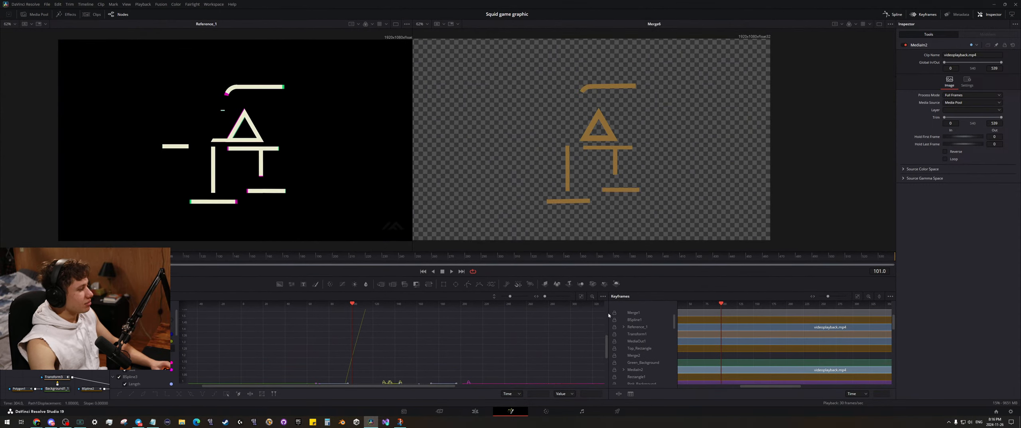
pyautogui.click(580, 296)
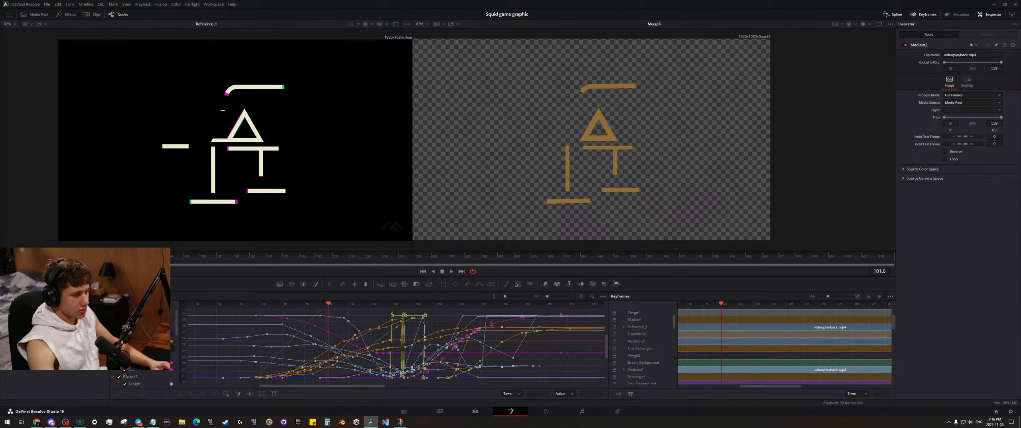
pyautogui.moveTo(110, 340); pyautogui.dragTo(259, 339)
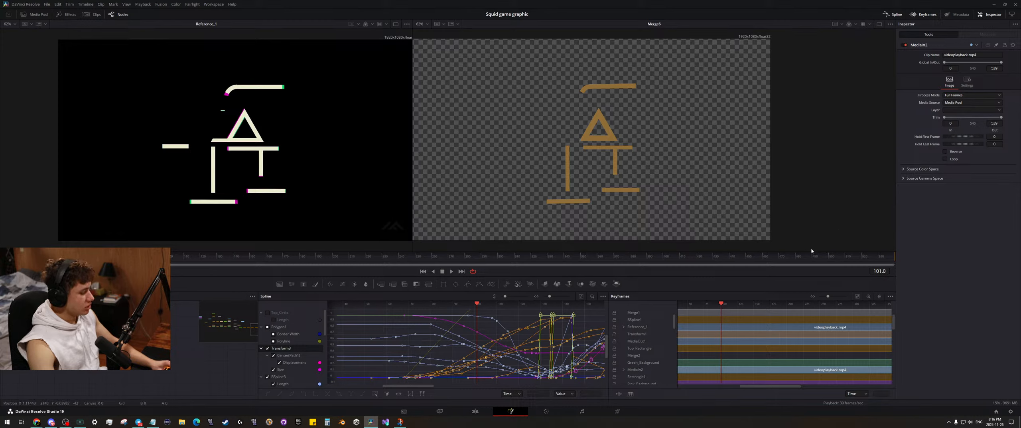
pyautogui.press('XF86AudioLowerVolume')
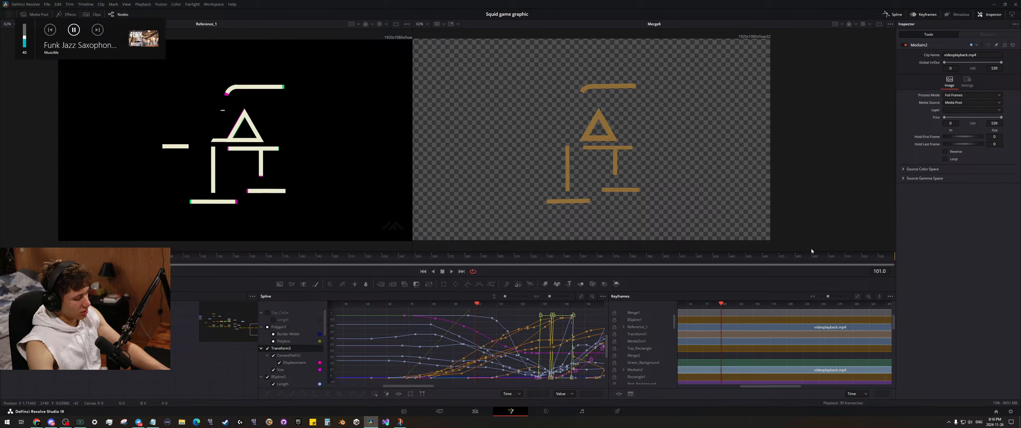
pyautogui.click(858, 297)
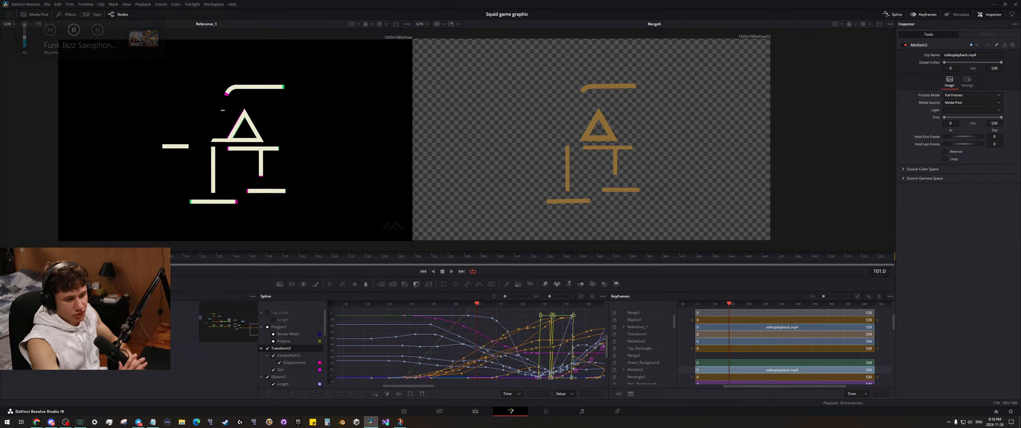